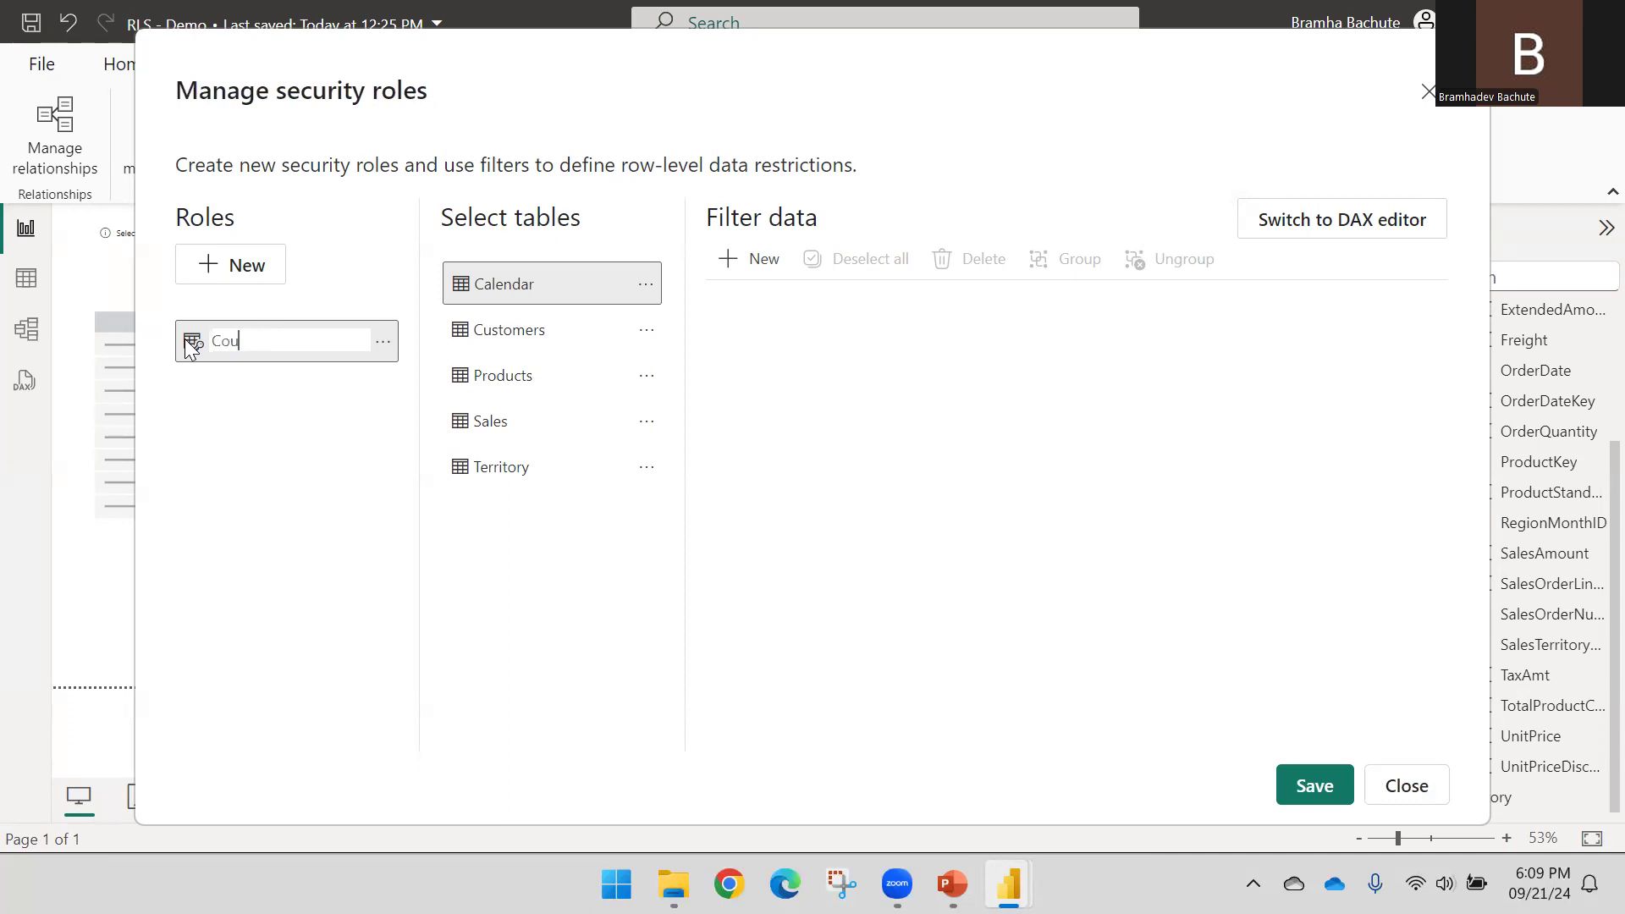
Dismiss the duplicate role name warning and delete the extra Untitled role
key("Escape")
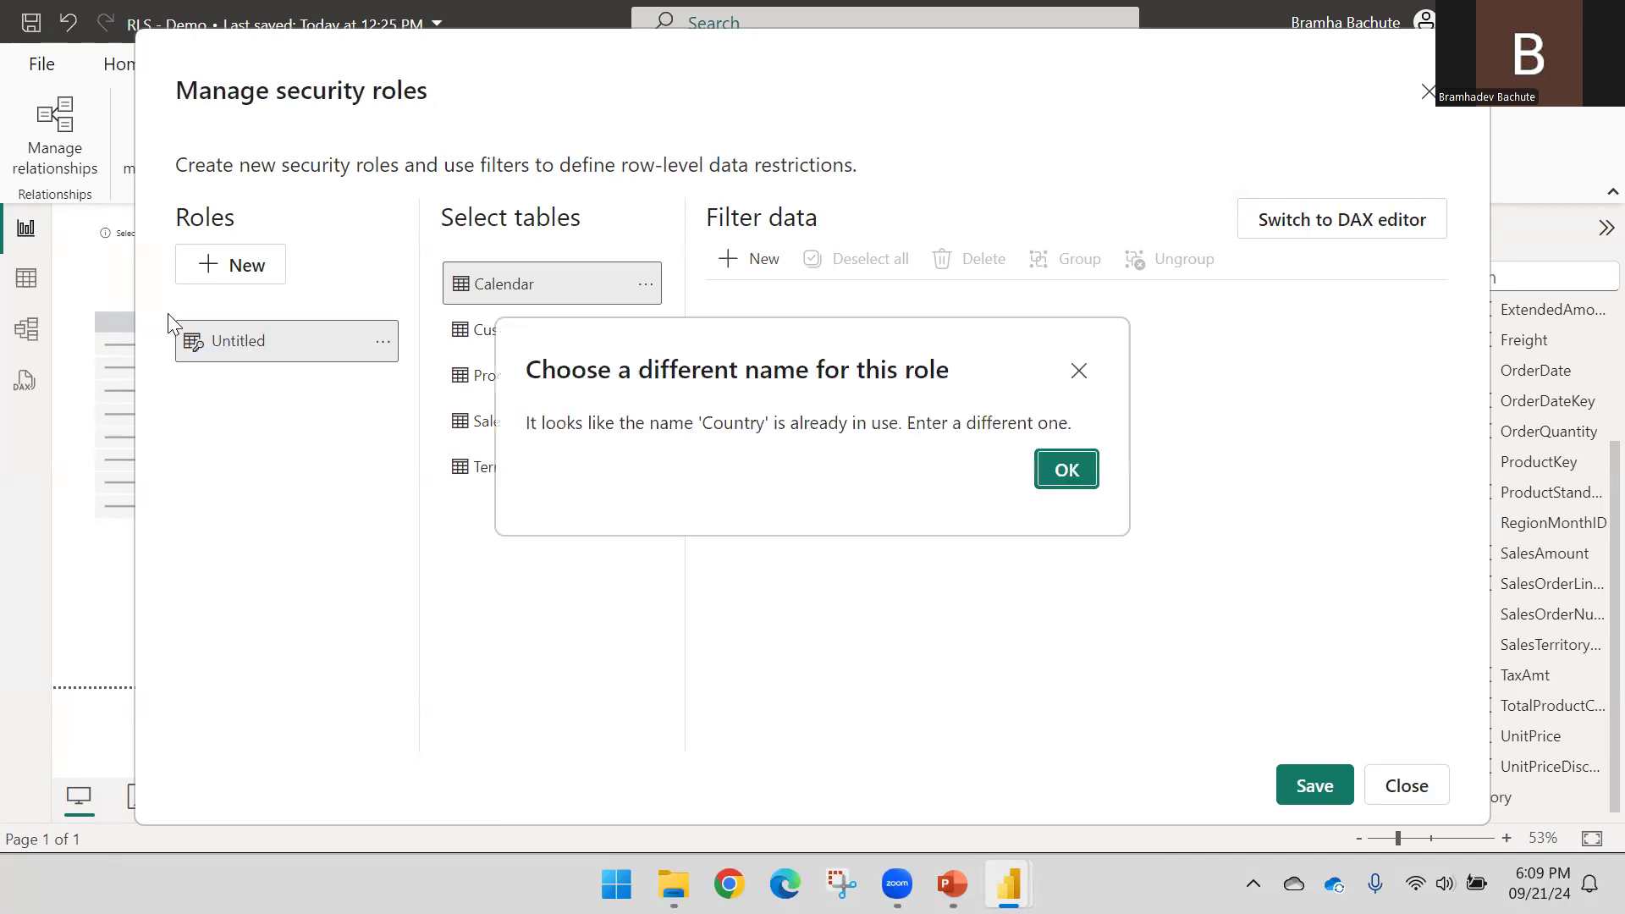
left_click(1066, 475)
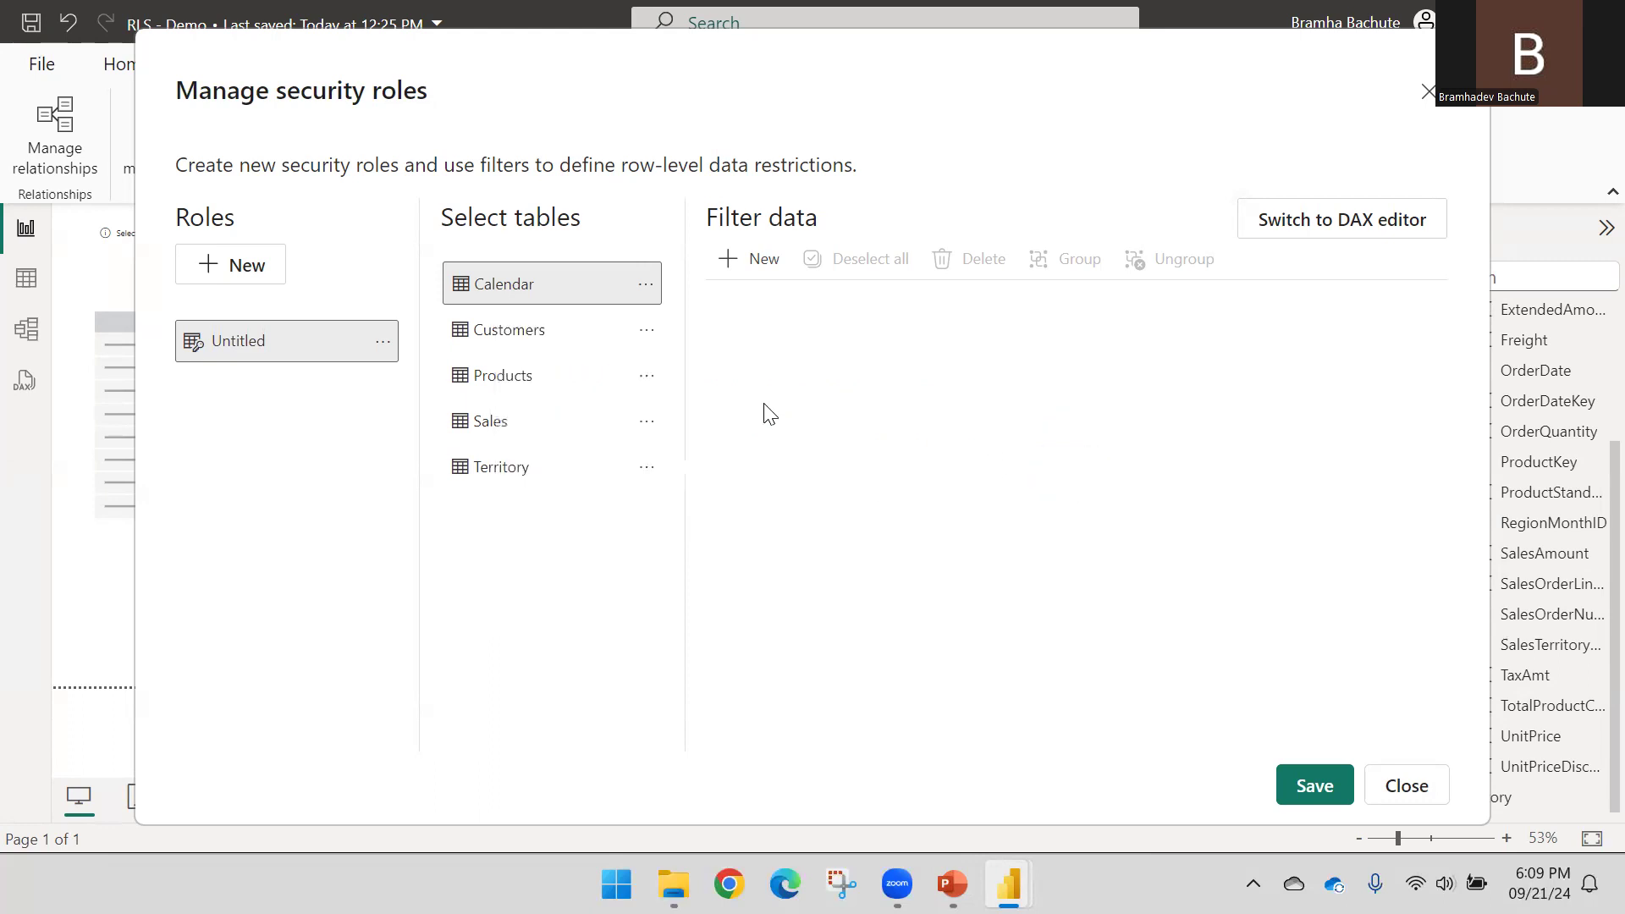
left_click(382, 341)
left_click(414, 444)
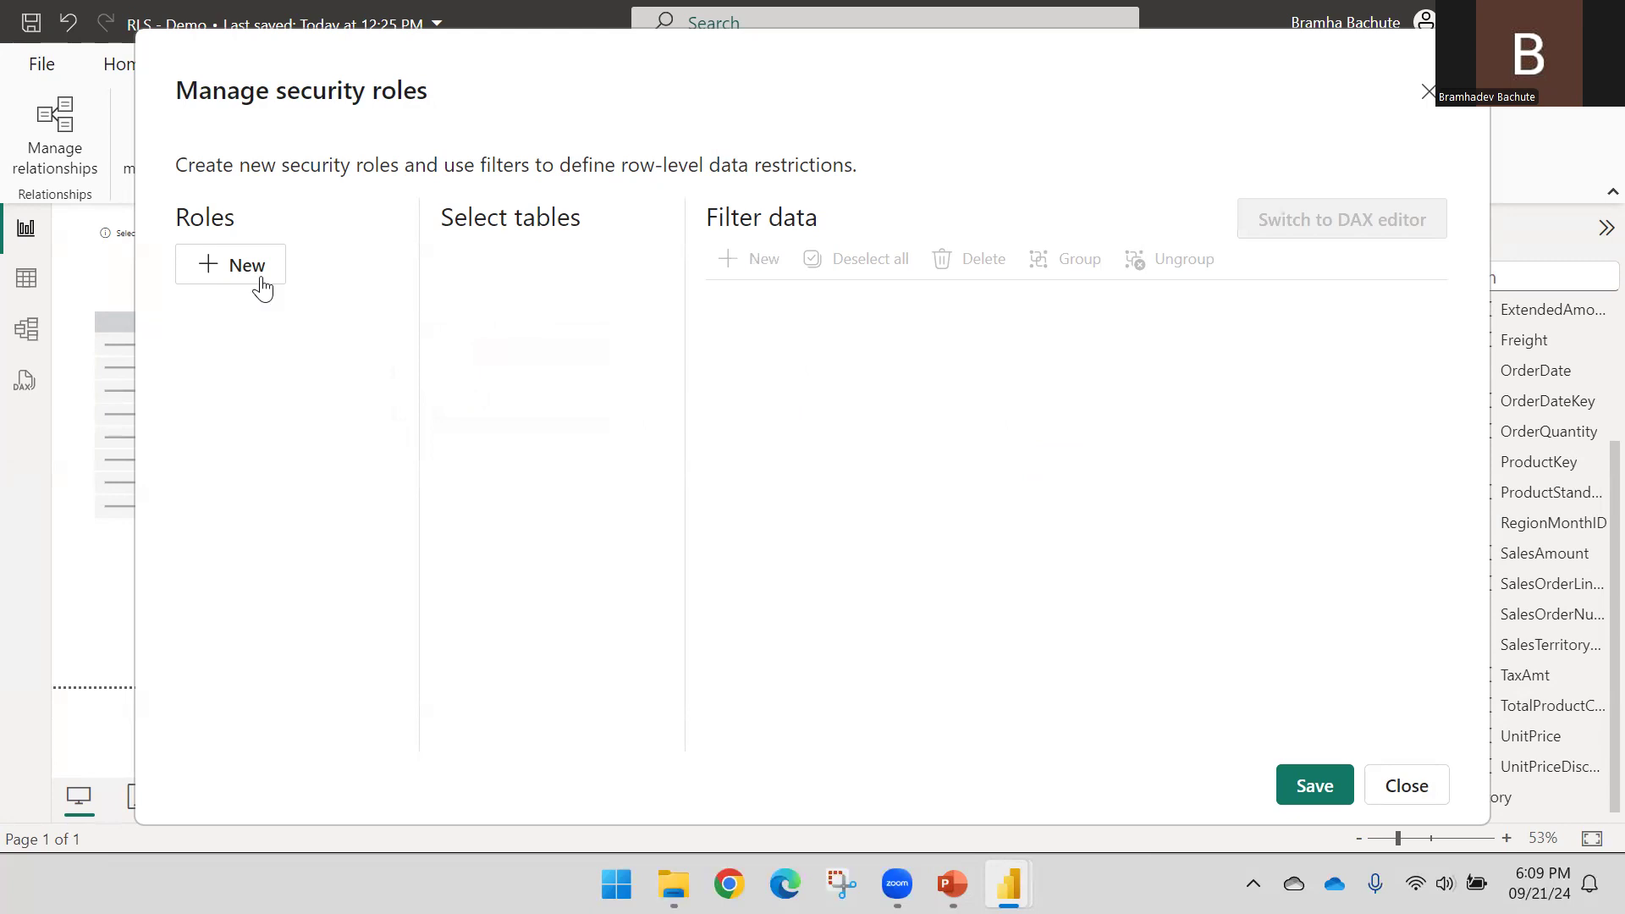
Add a new role, then close the roles window and discard the unsaved changes
left_click(262, 270)
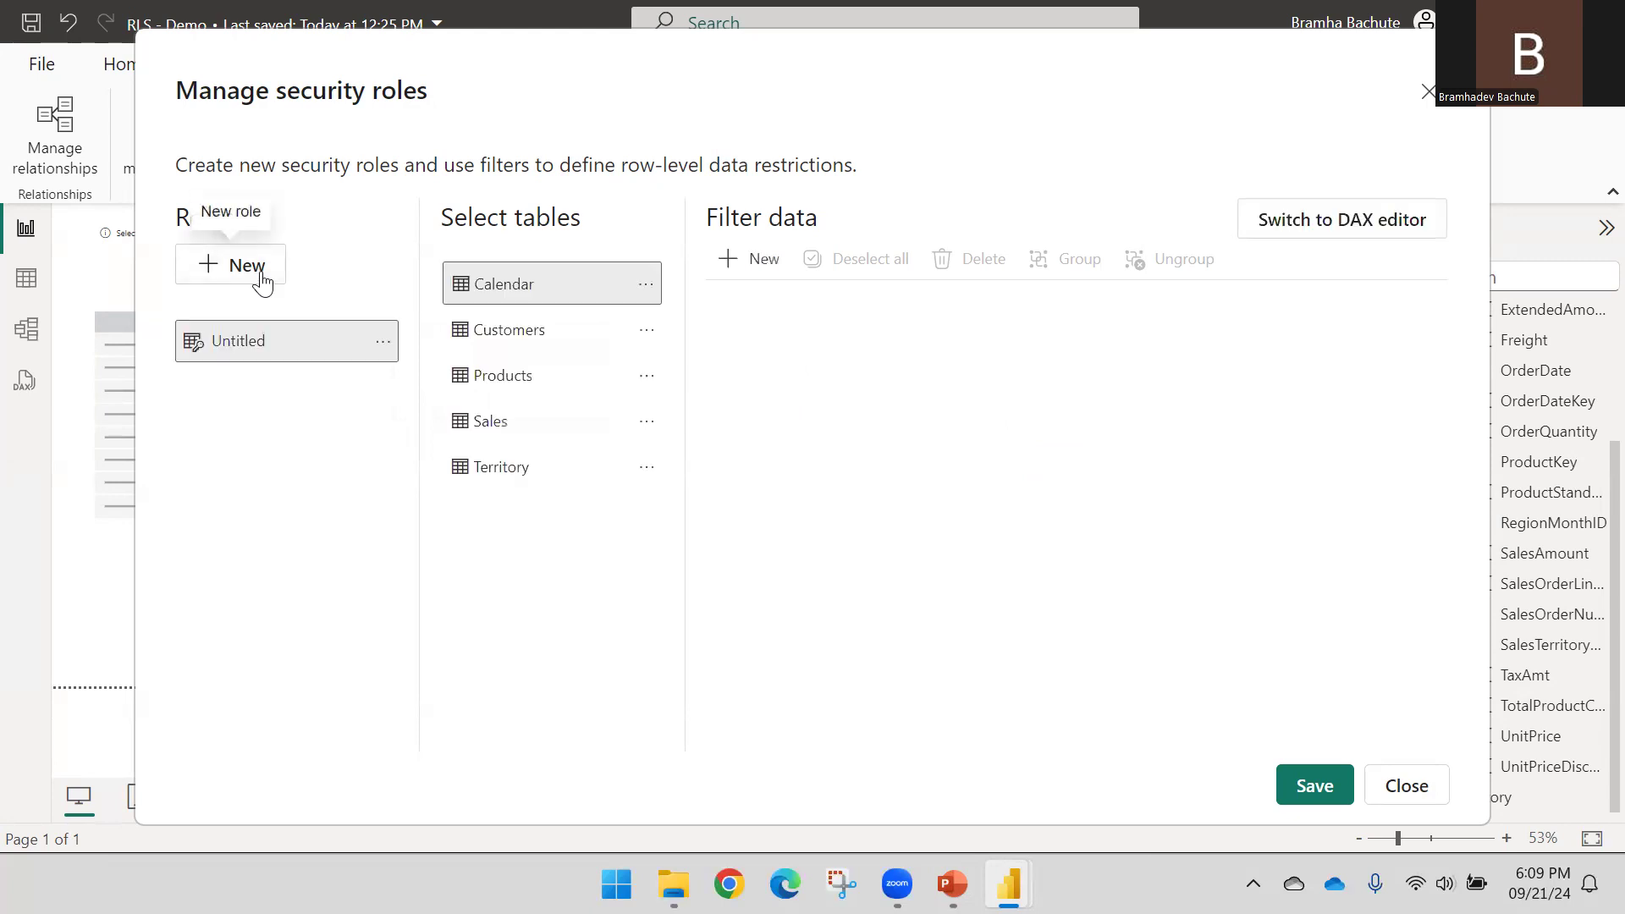
left_click(258, 338)
double_click(258, 339)
left_click(1405, 785)
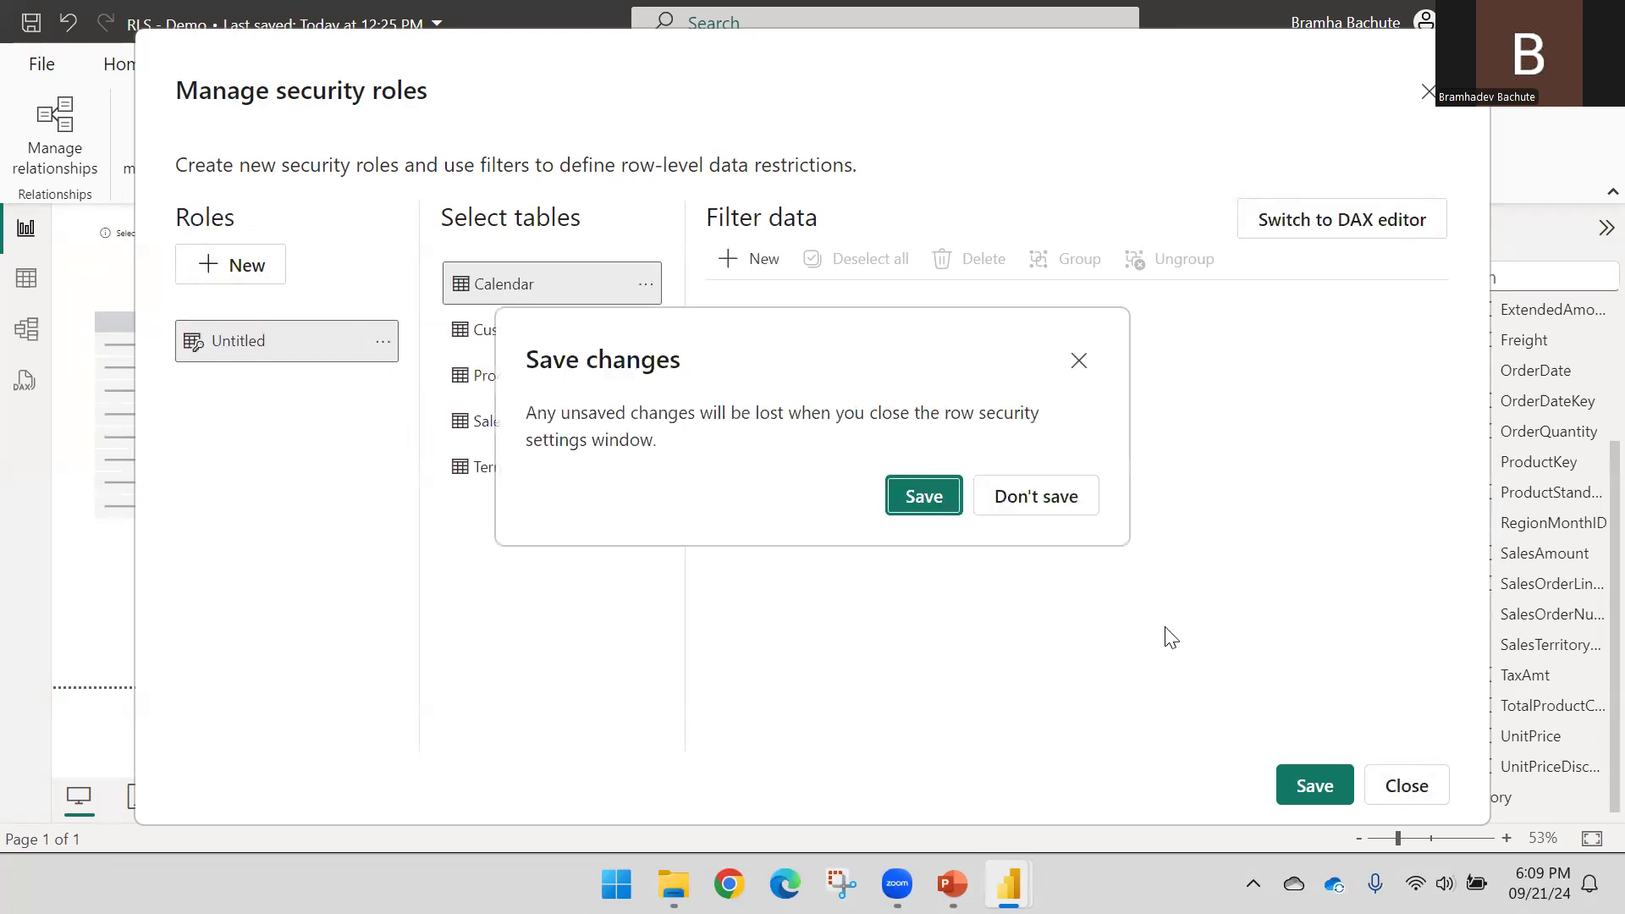
left_click(1018, 506)
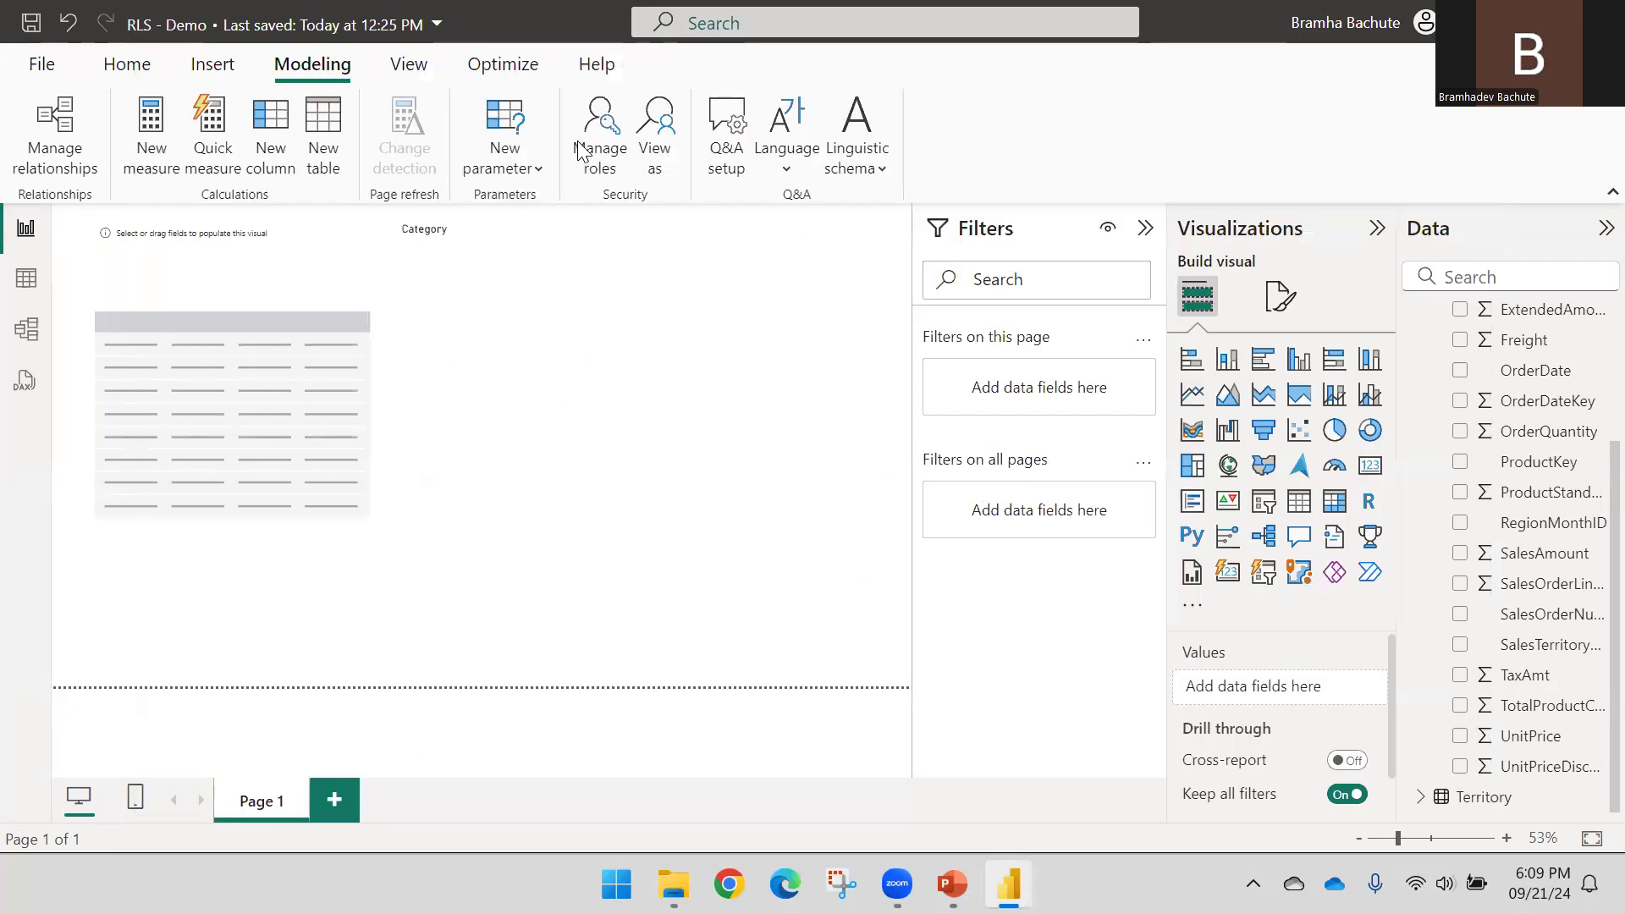
Reopen Manage roles, add a second role and rename it Region
left_click(592, 138)
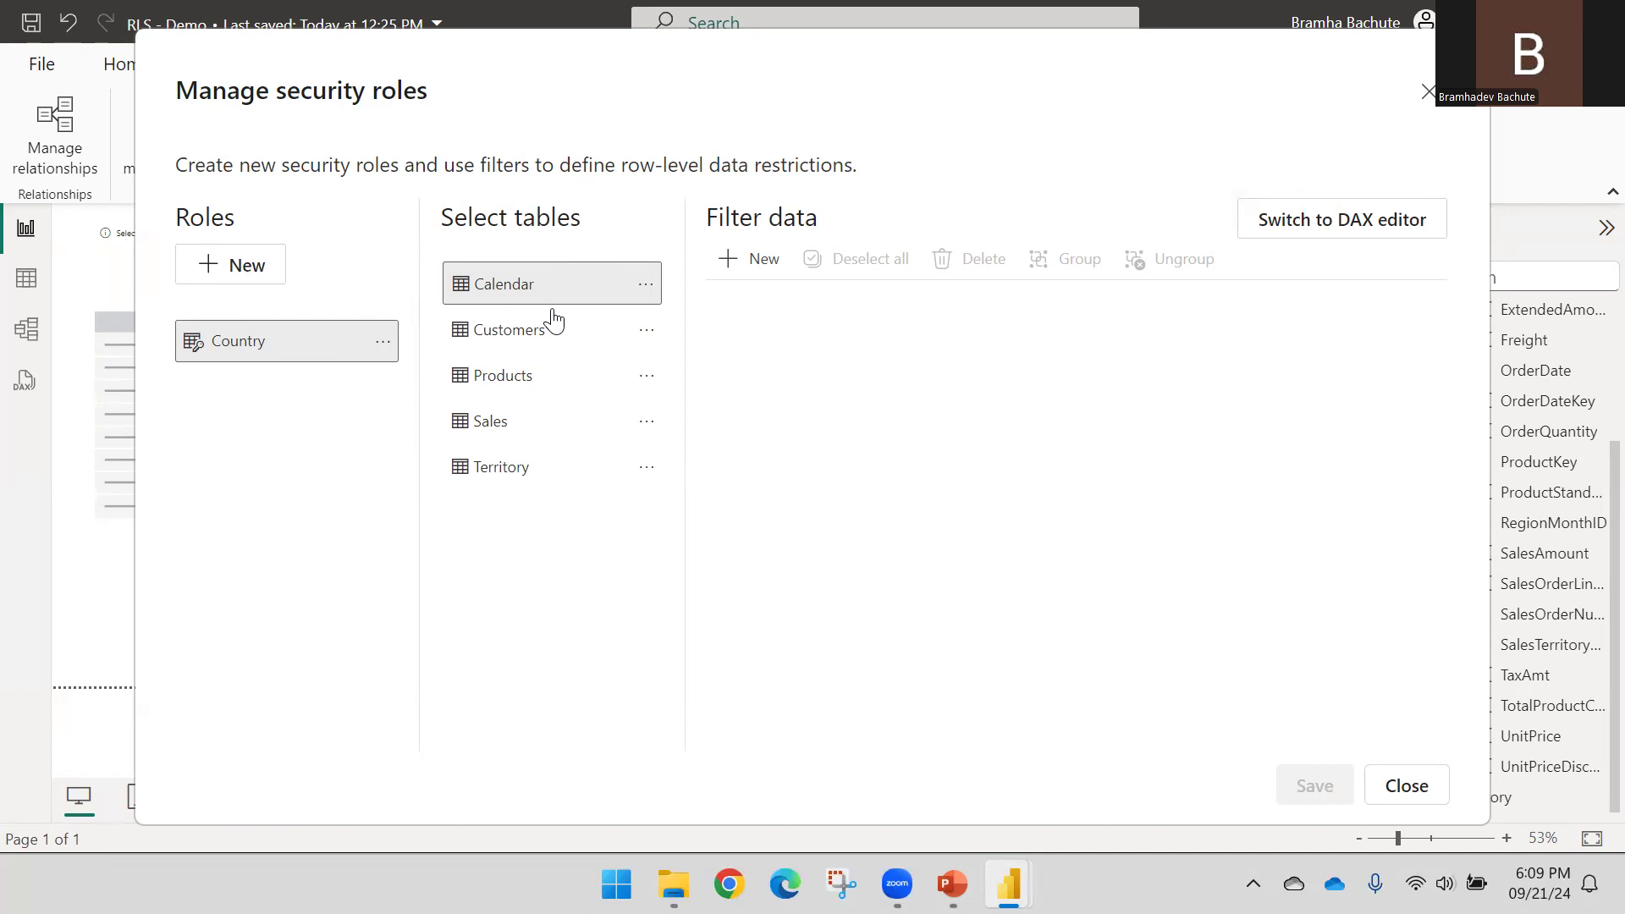
left_click(533, 426)
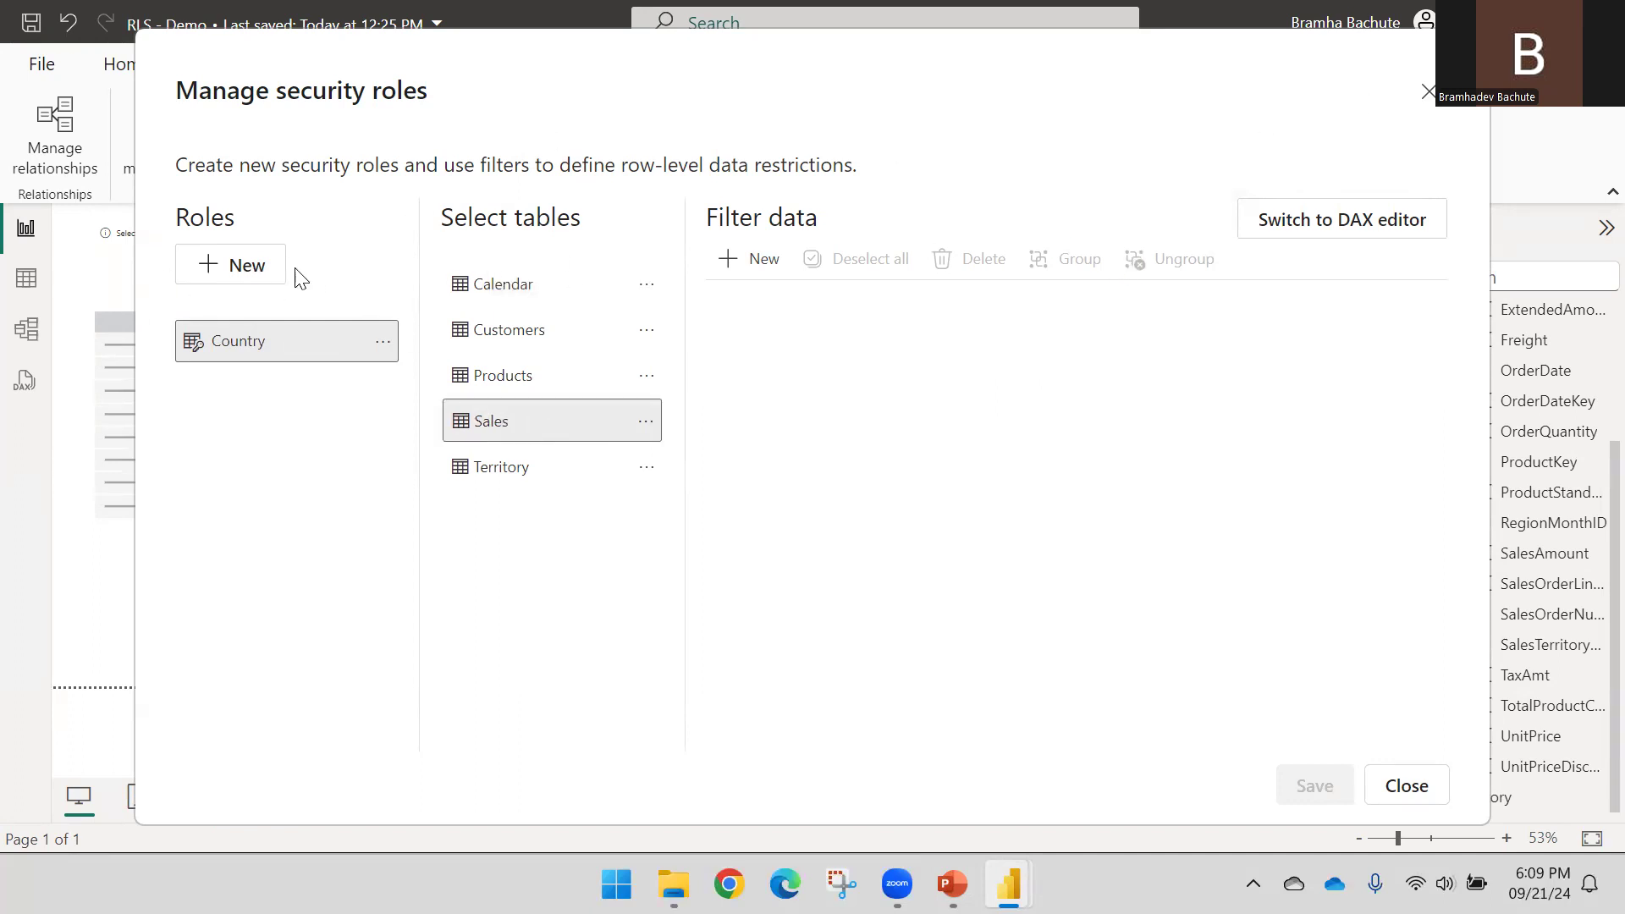
left_click(253, 266)
left_click(252, 380)
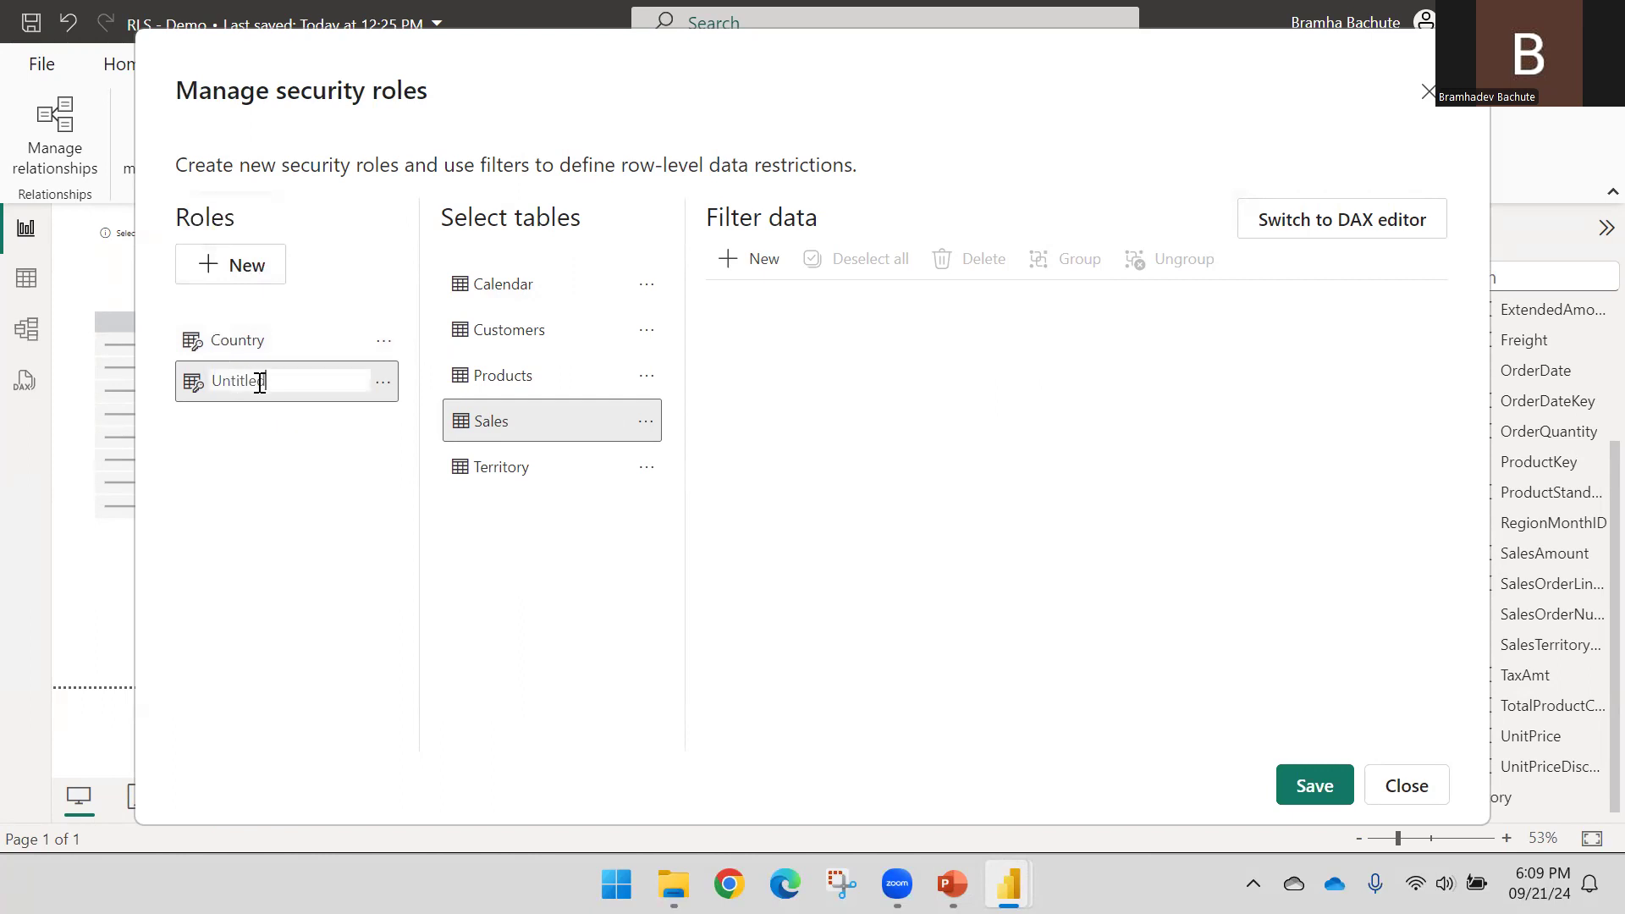
double_click(272, 383)
type("Region")
key("Return")
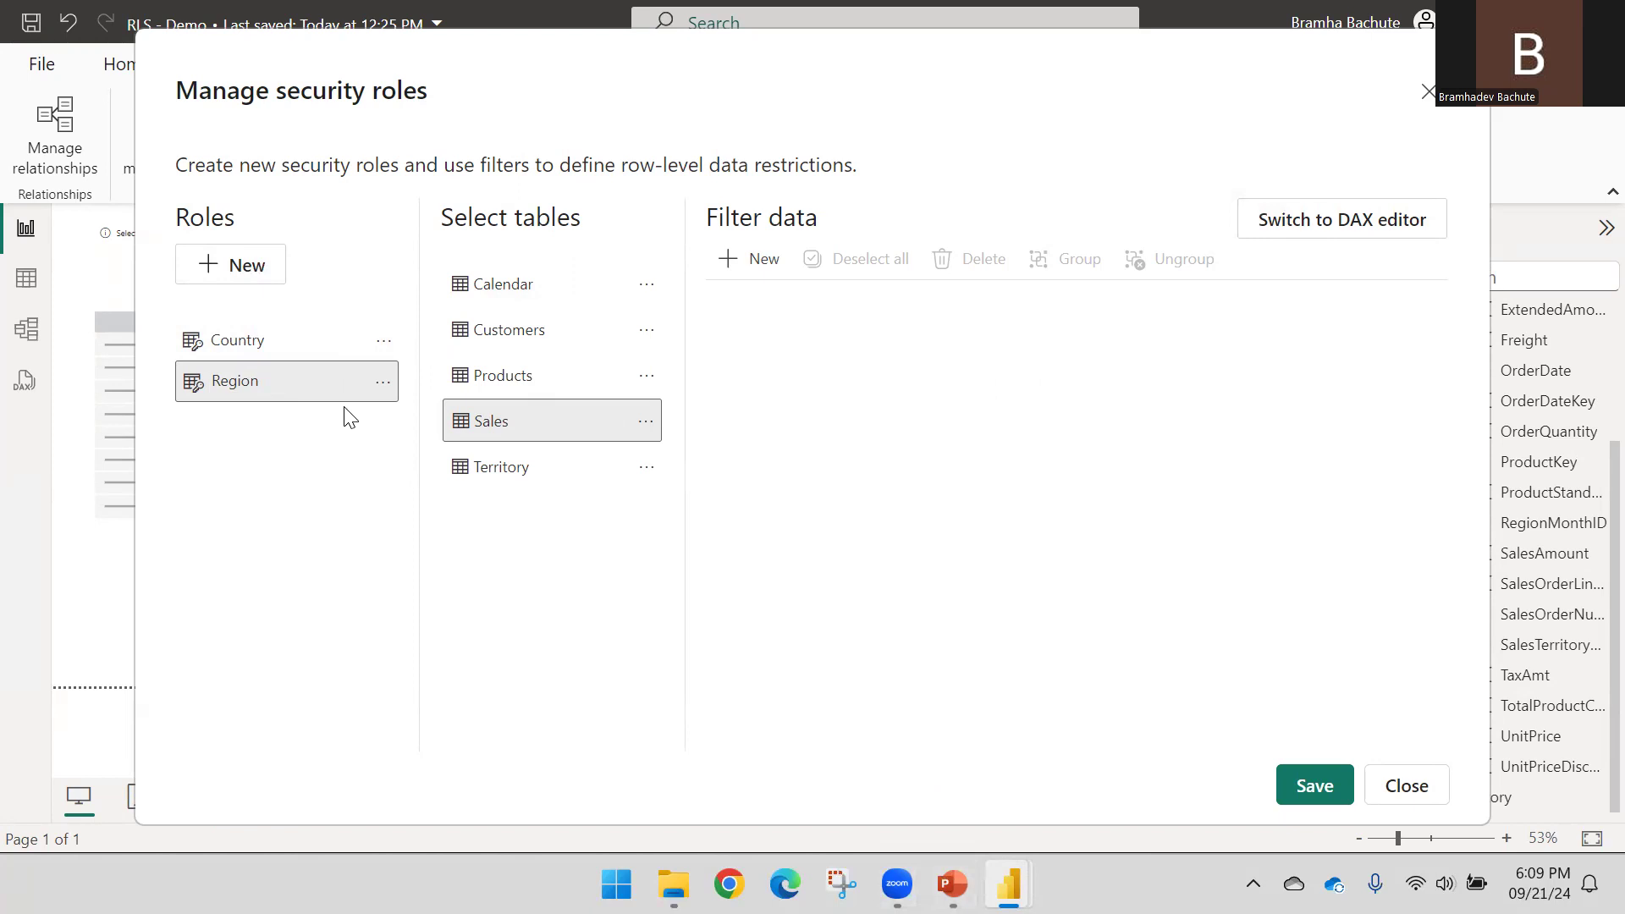
In PowerPoint, highlight the Row Level Security slide's first sentence on defining roles, then return to Power BI
left_click(950, 882)
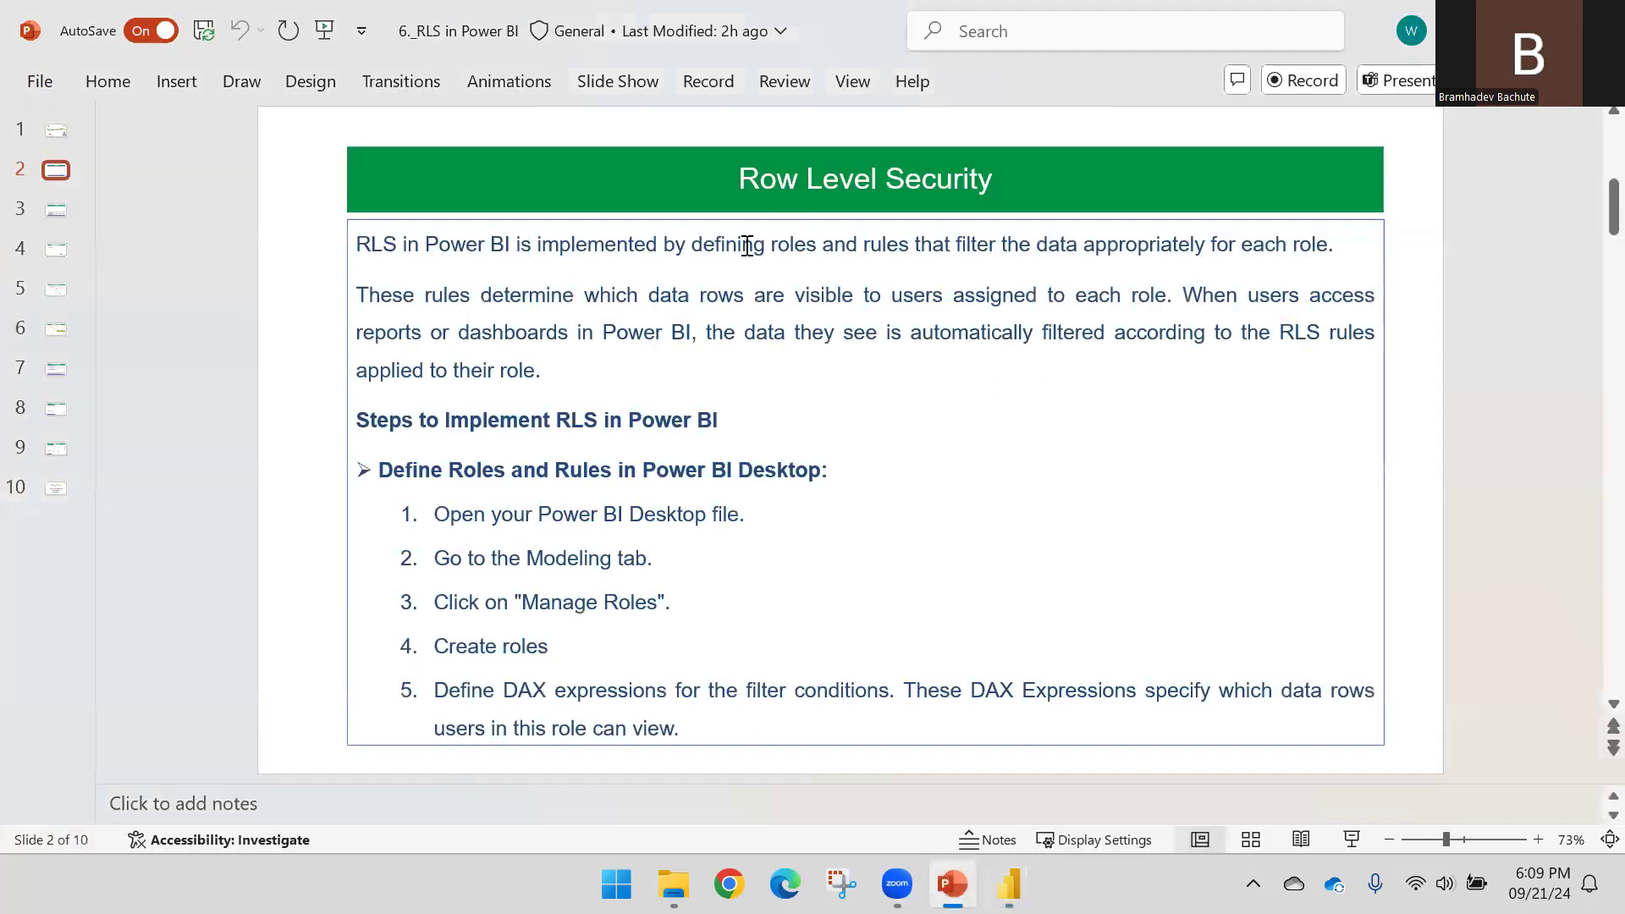
left_click_drag(702, 241, 799, 244)
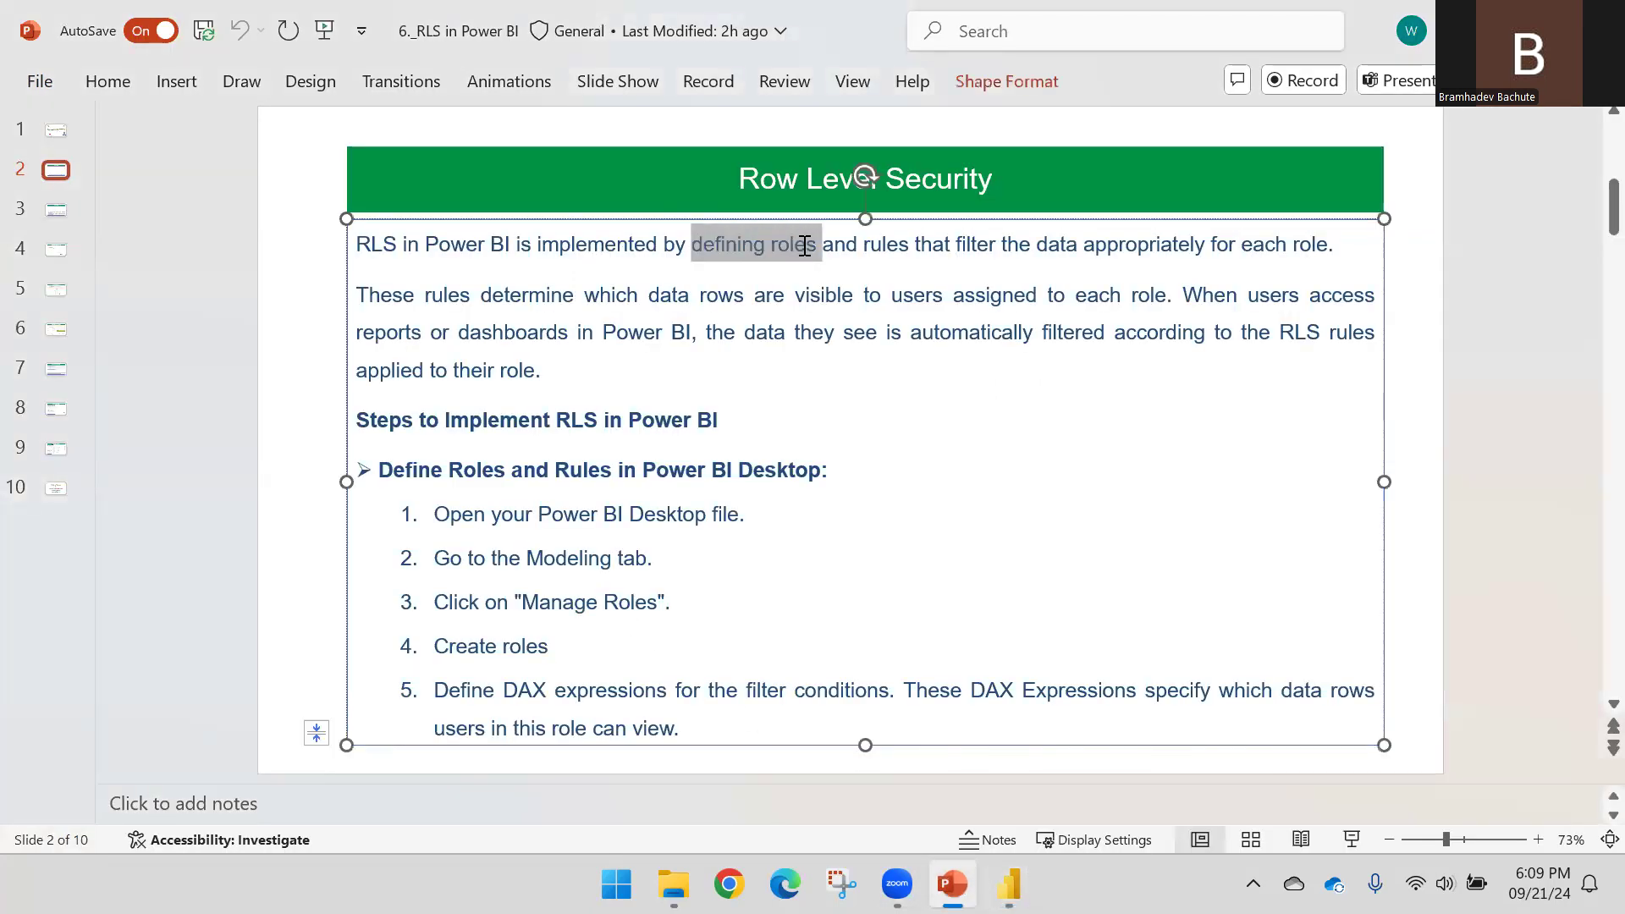
left_click(862, 247)
left_click_drag(867, 246, 1334, 253)
left_click(1403, 280)
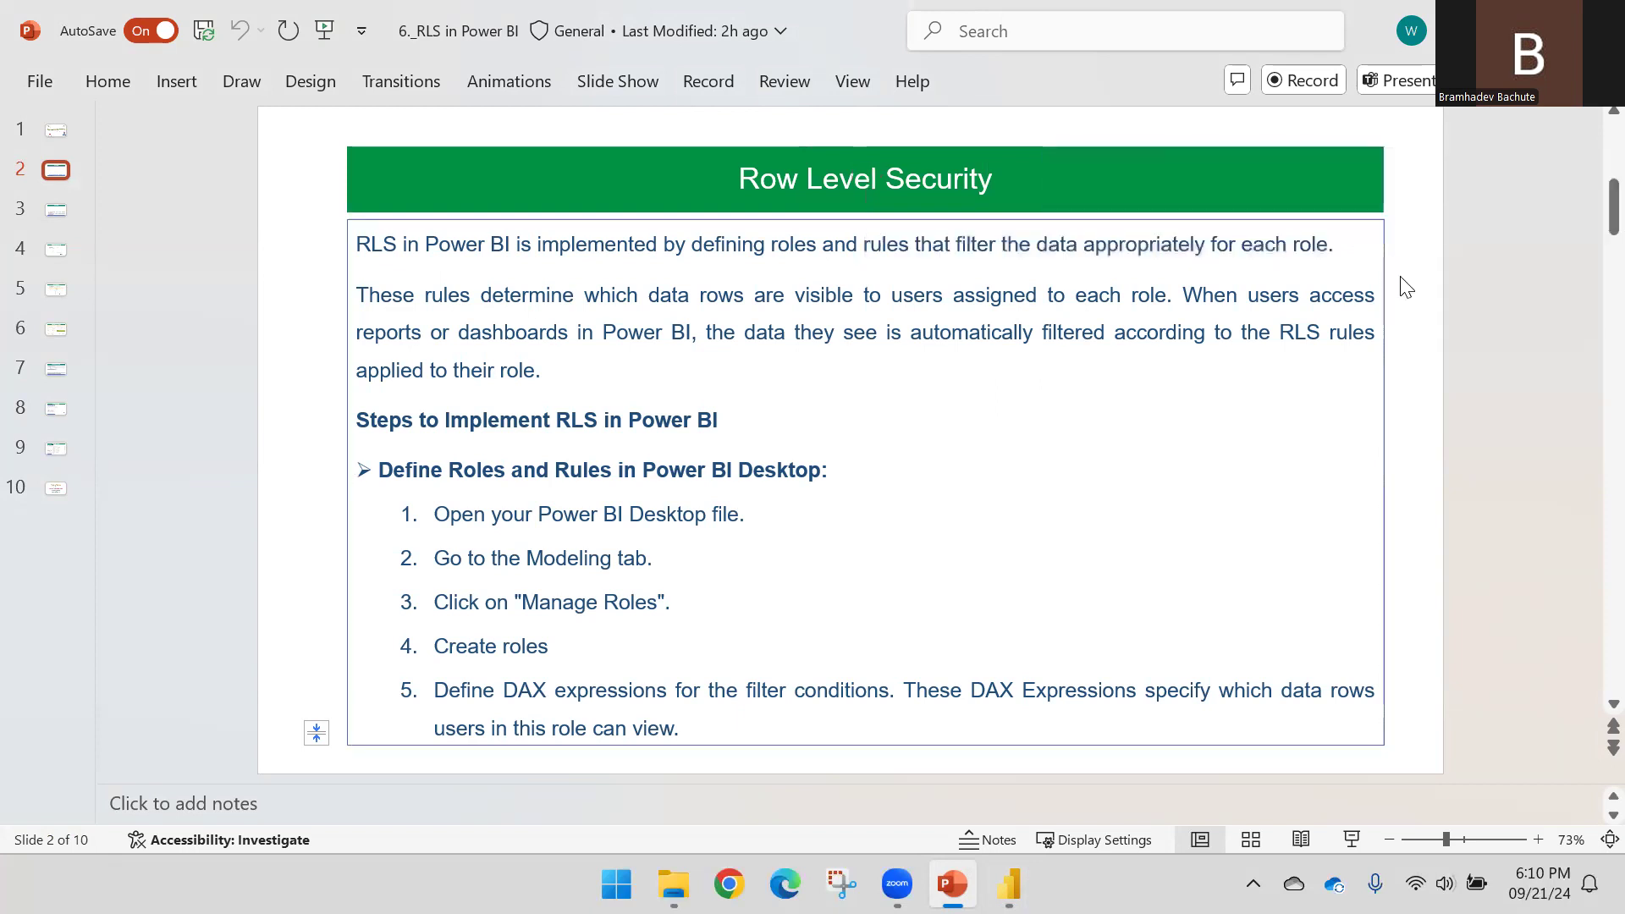
mouse_move(1009, 884)
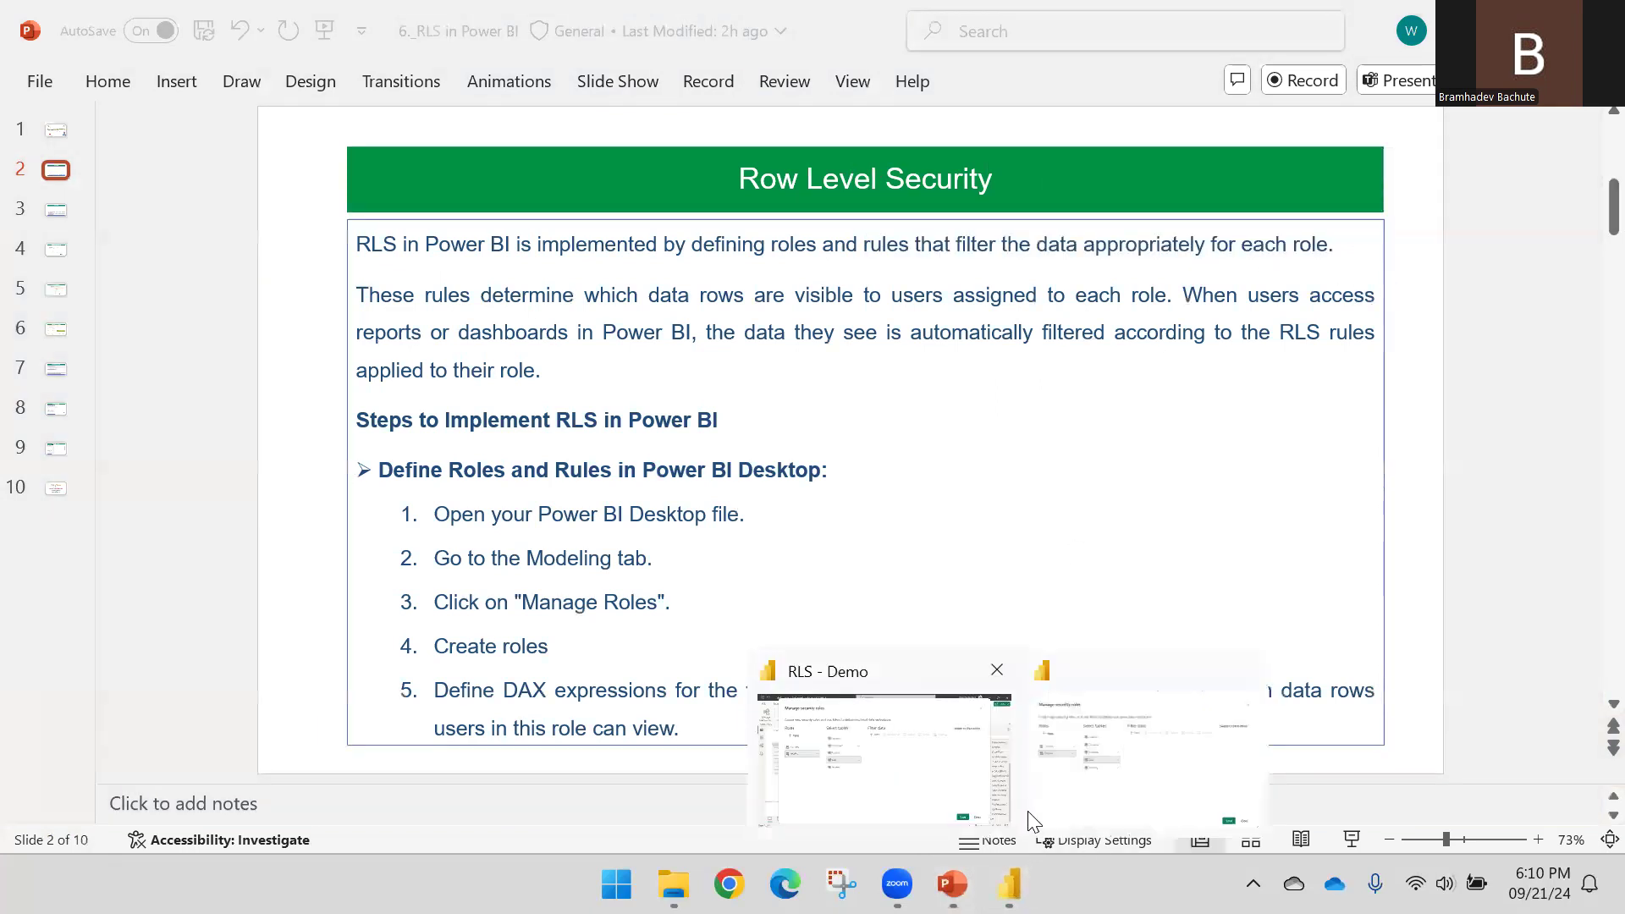
left_click(1070, 766)
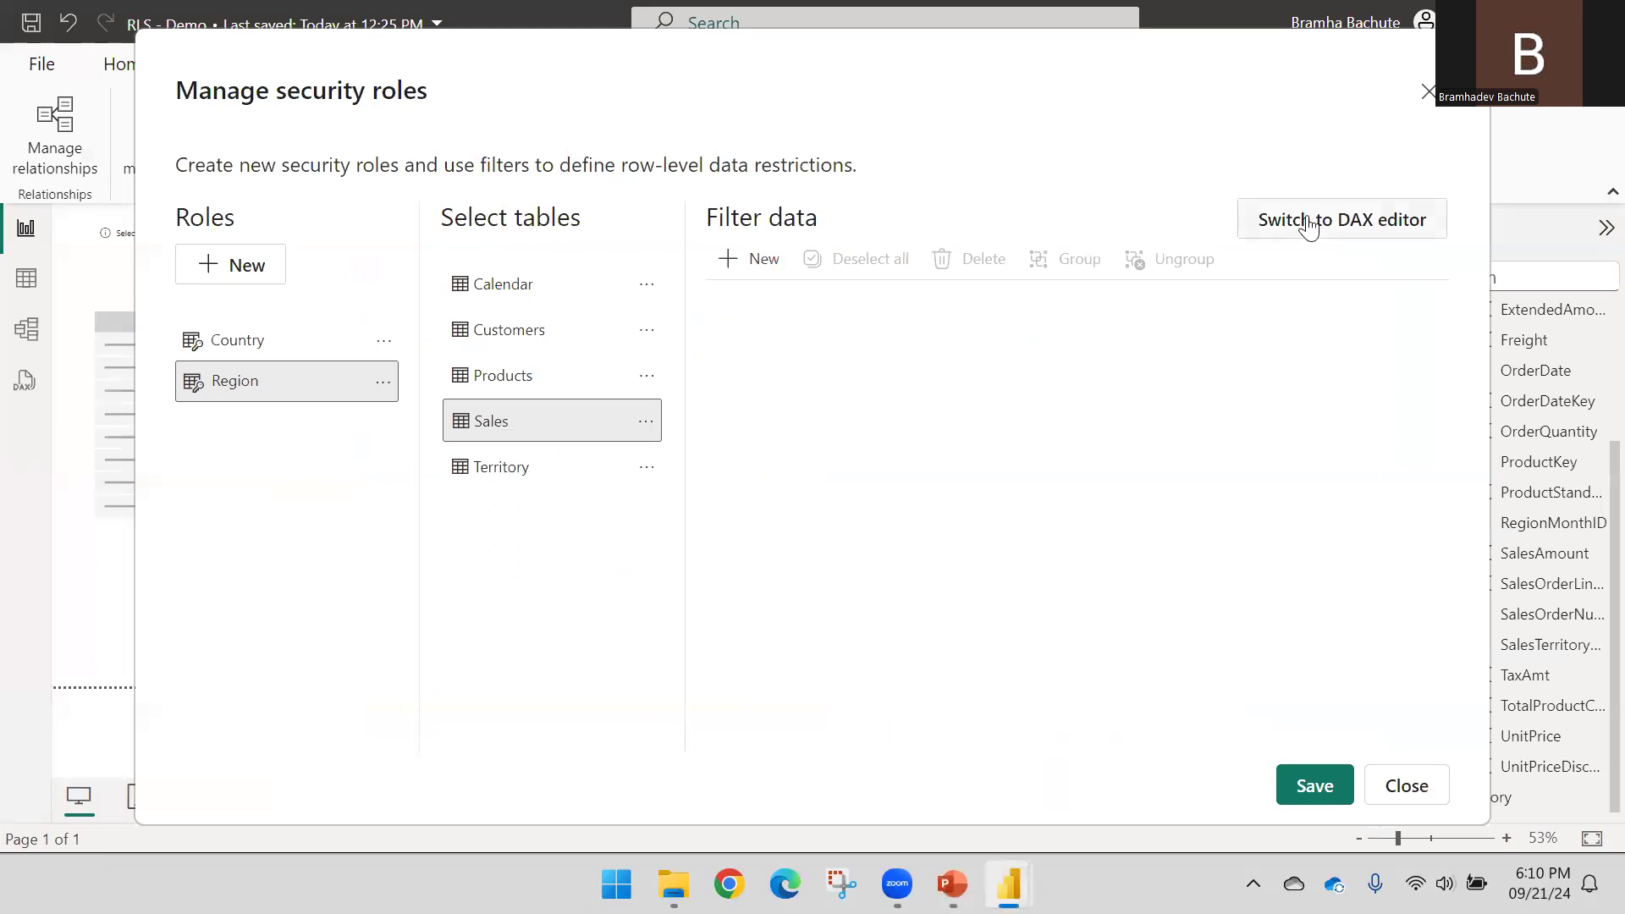
left_click(758, 263)
left_click(894, 413)
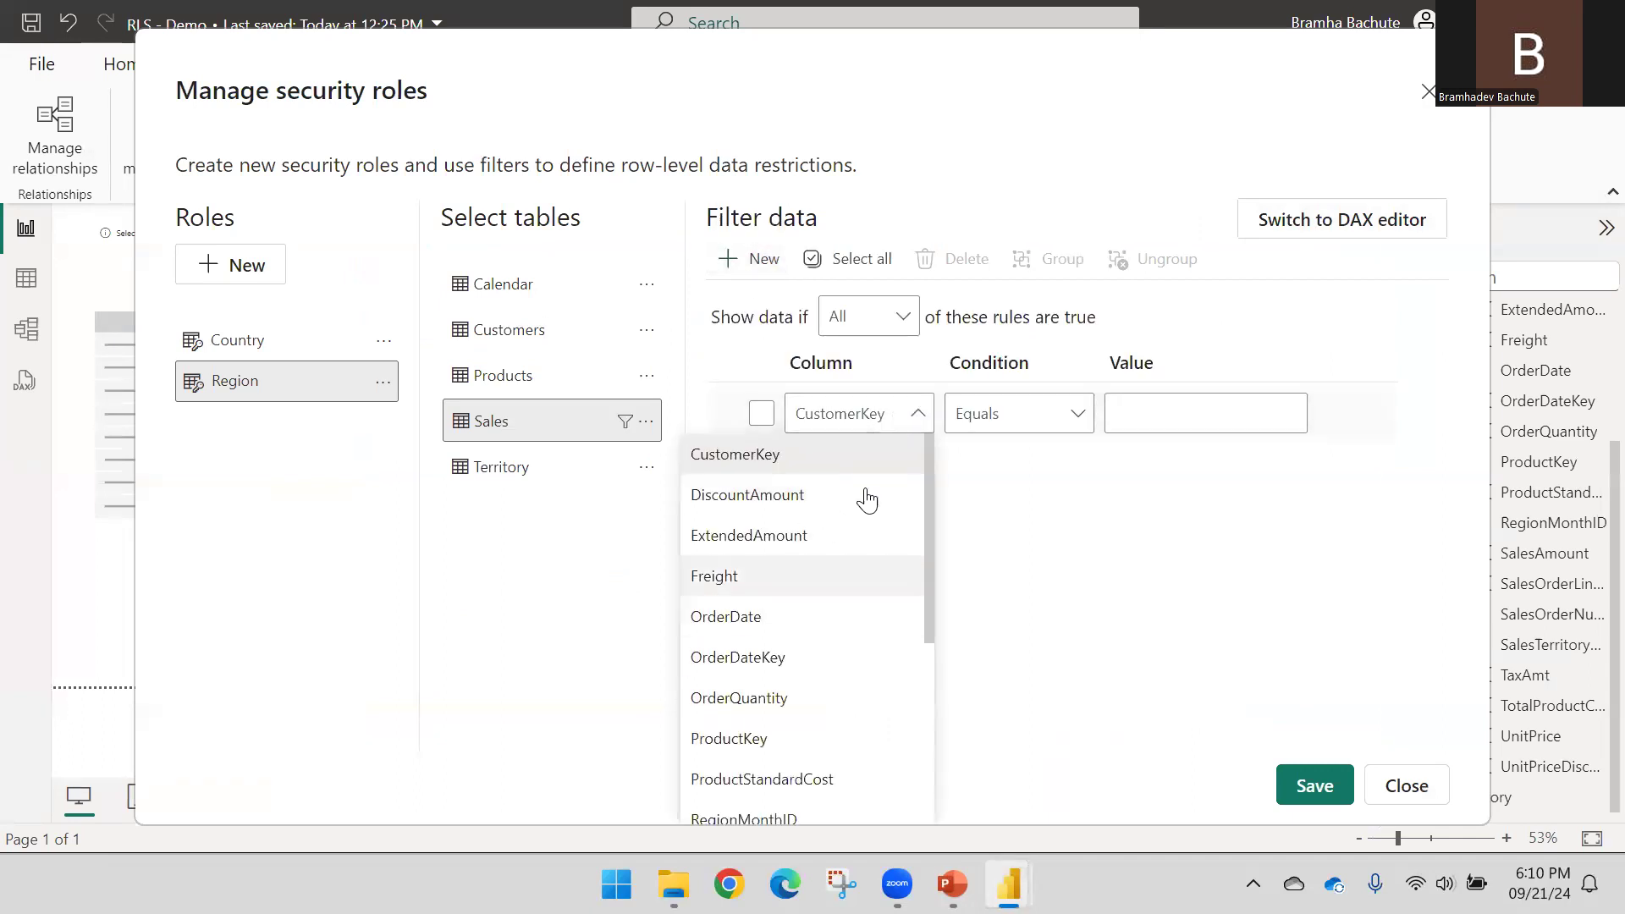
left_click(1032, 428)
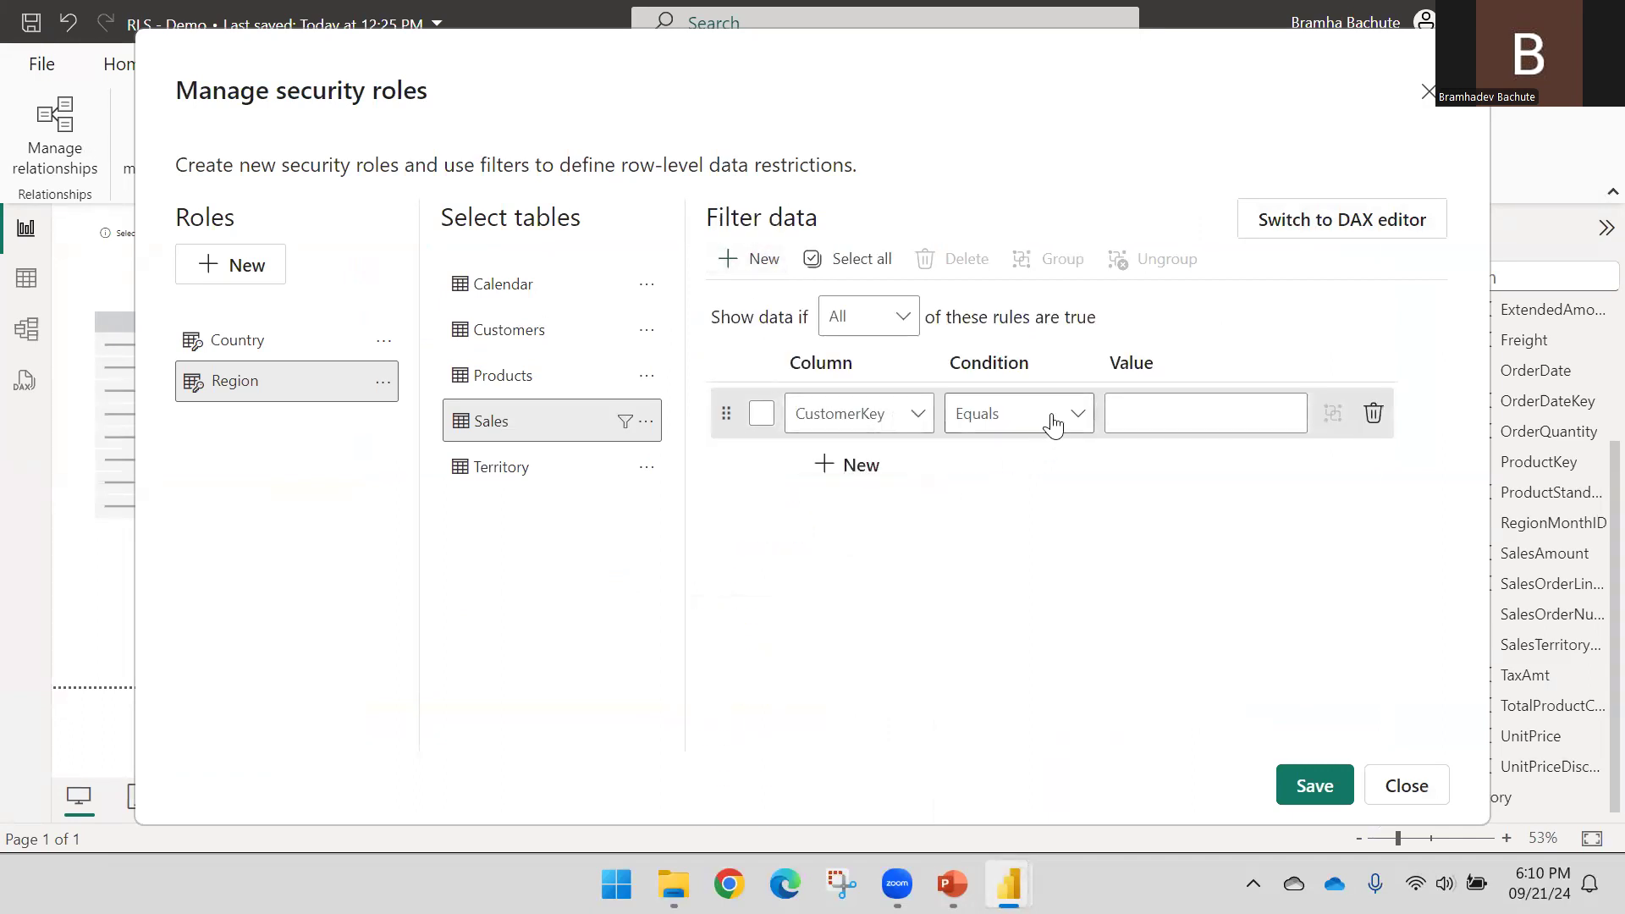
left_click(1064, 423)
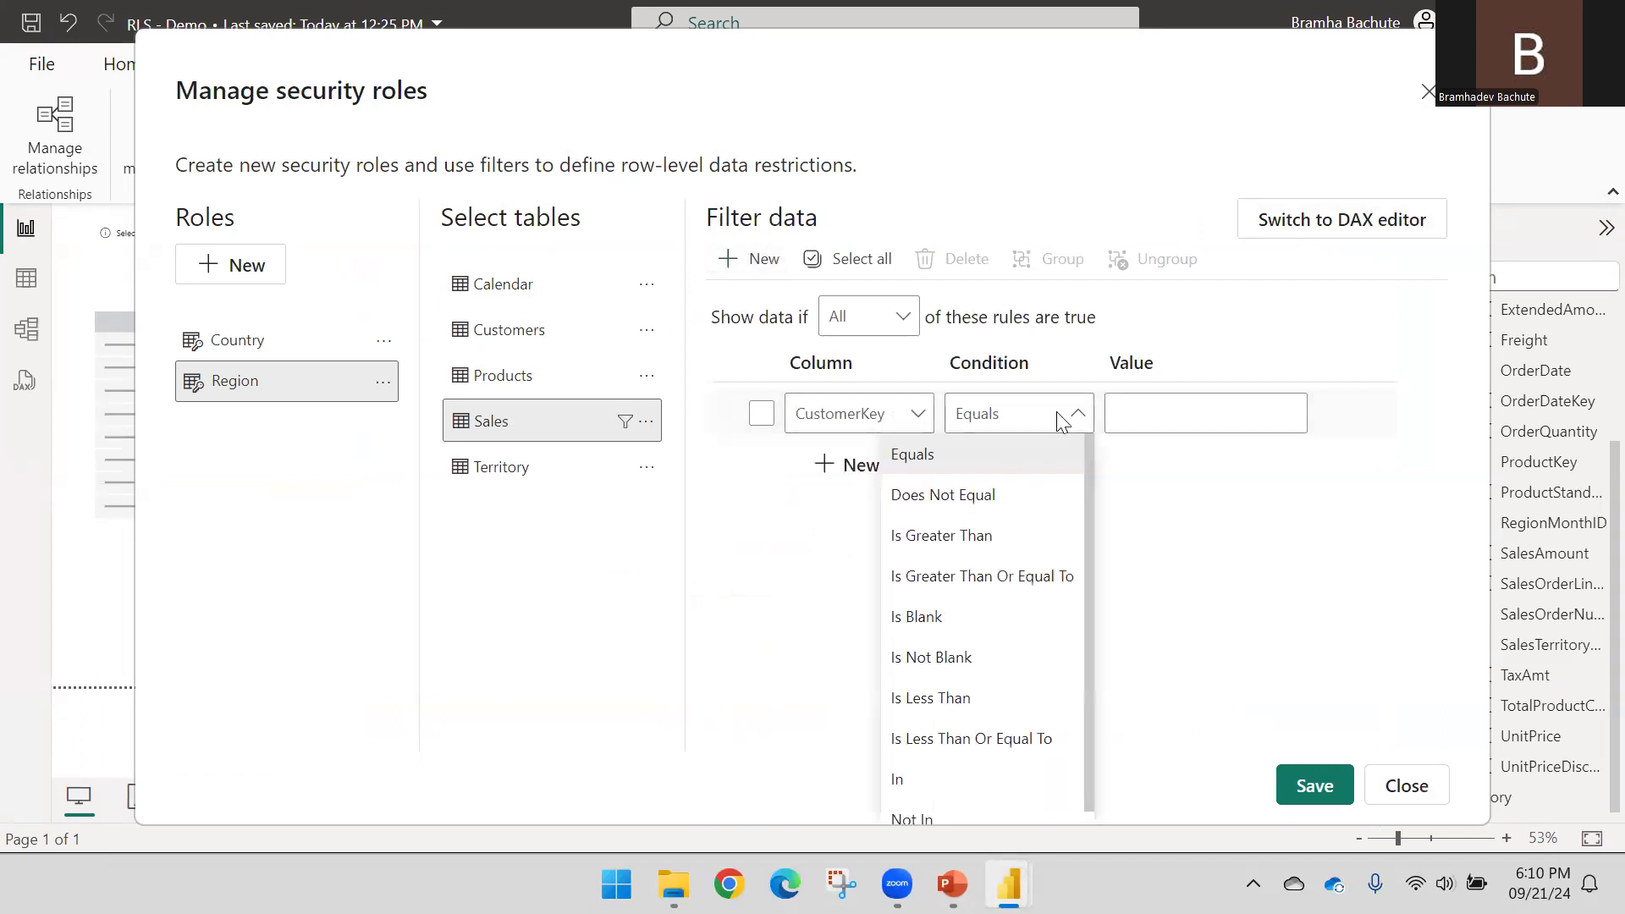
left_click(1322, 455)
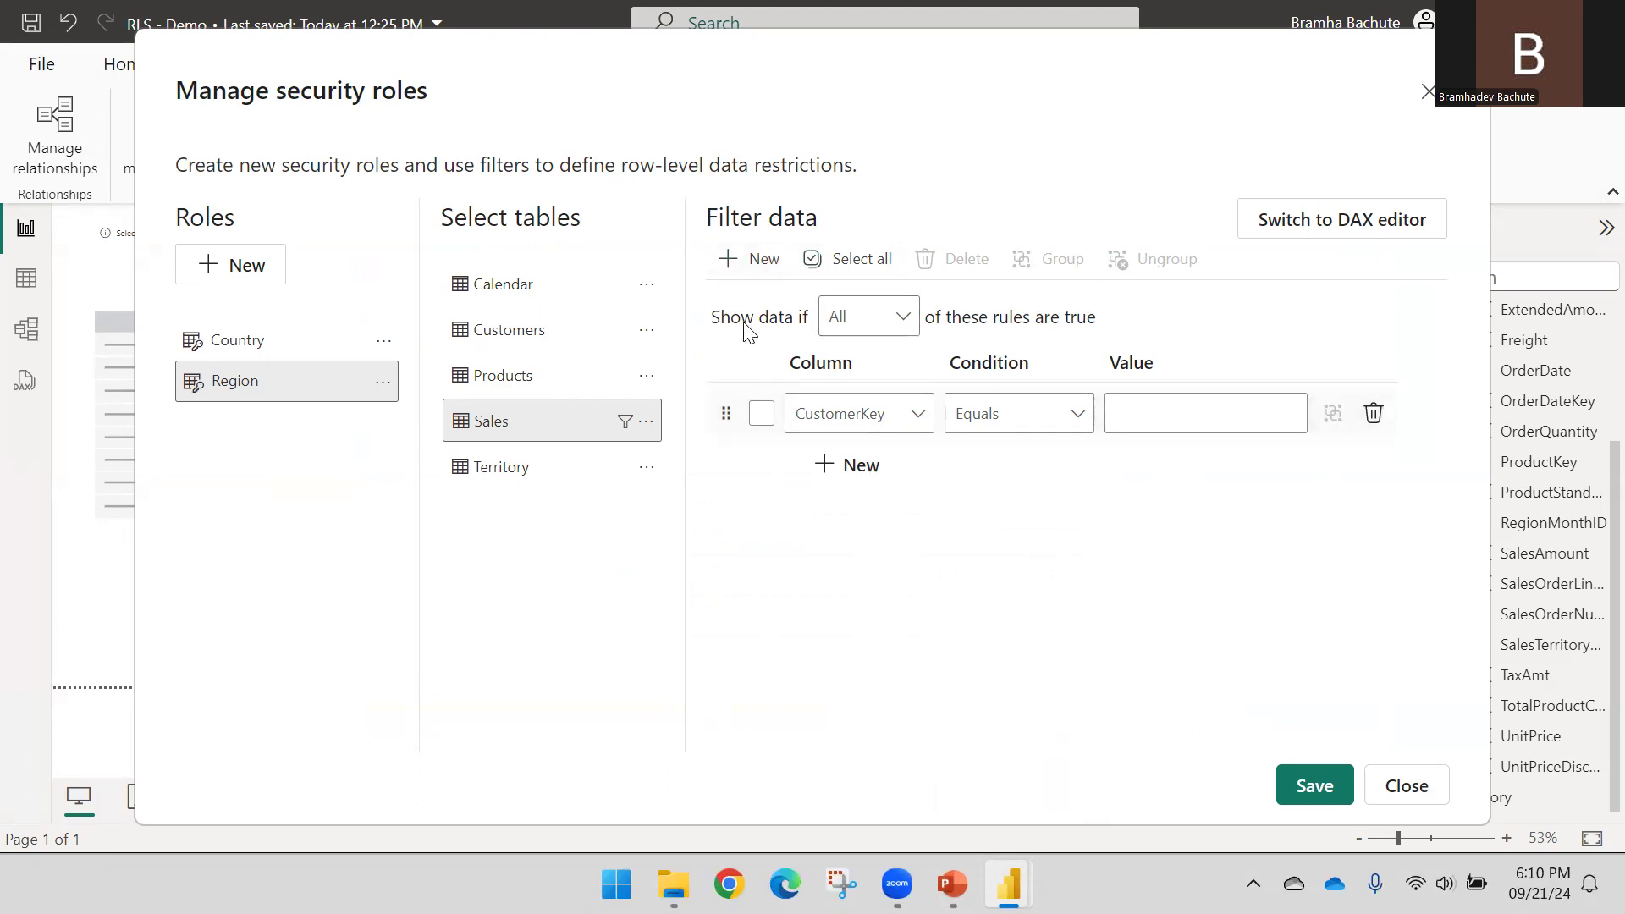
left_click(875, 323)
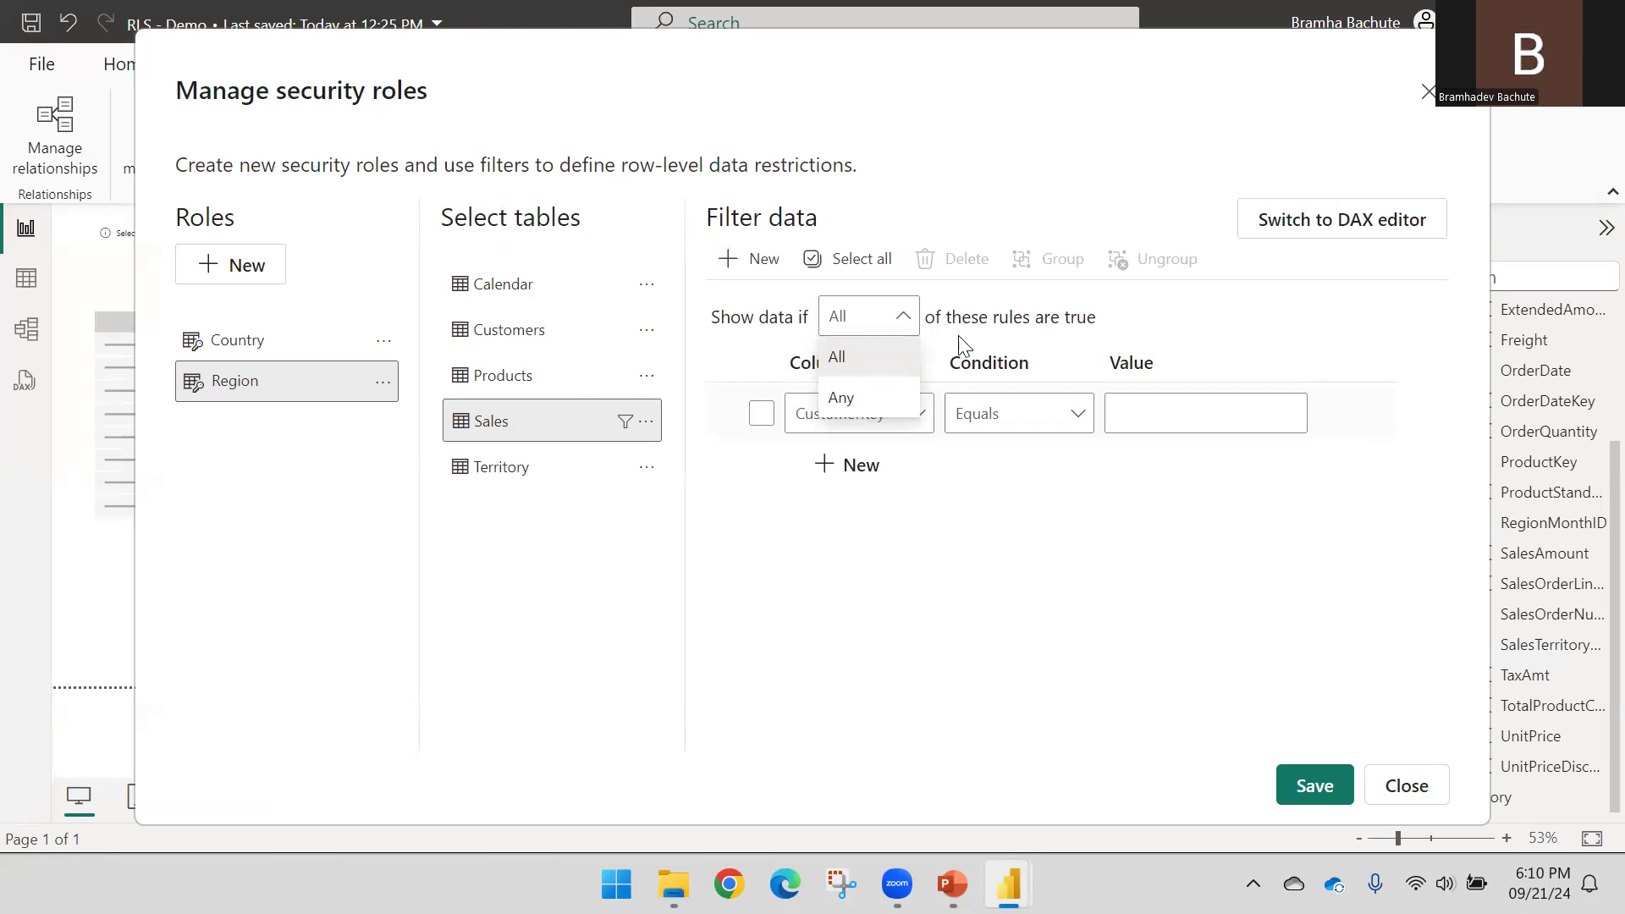
left_click(880, 491)
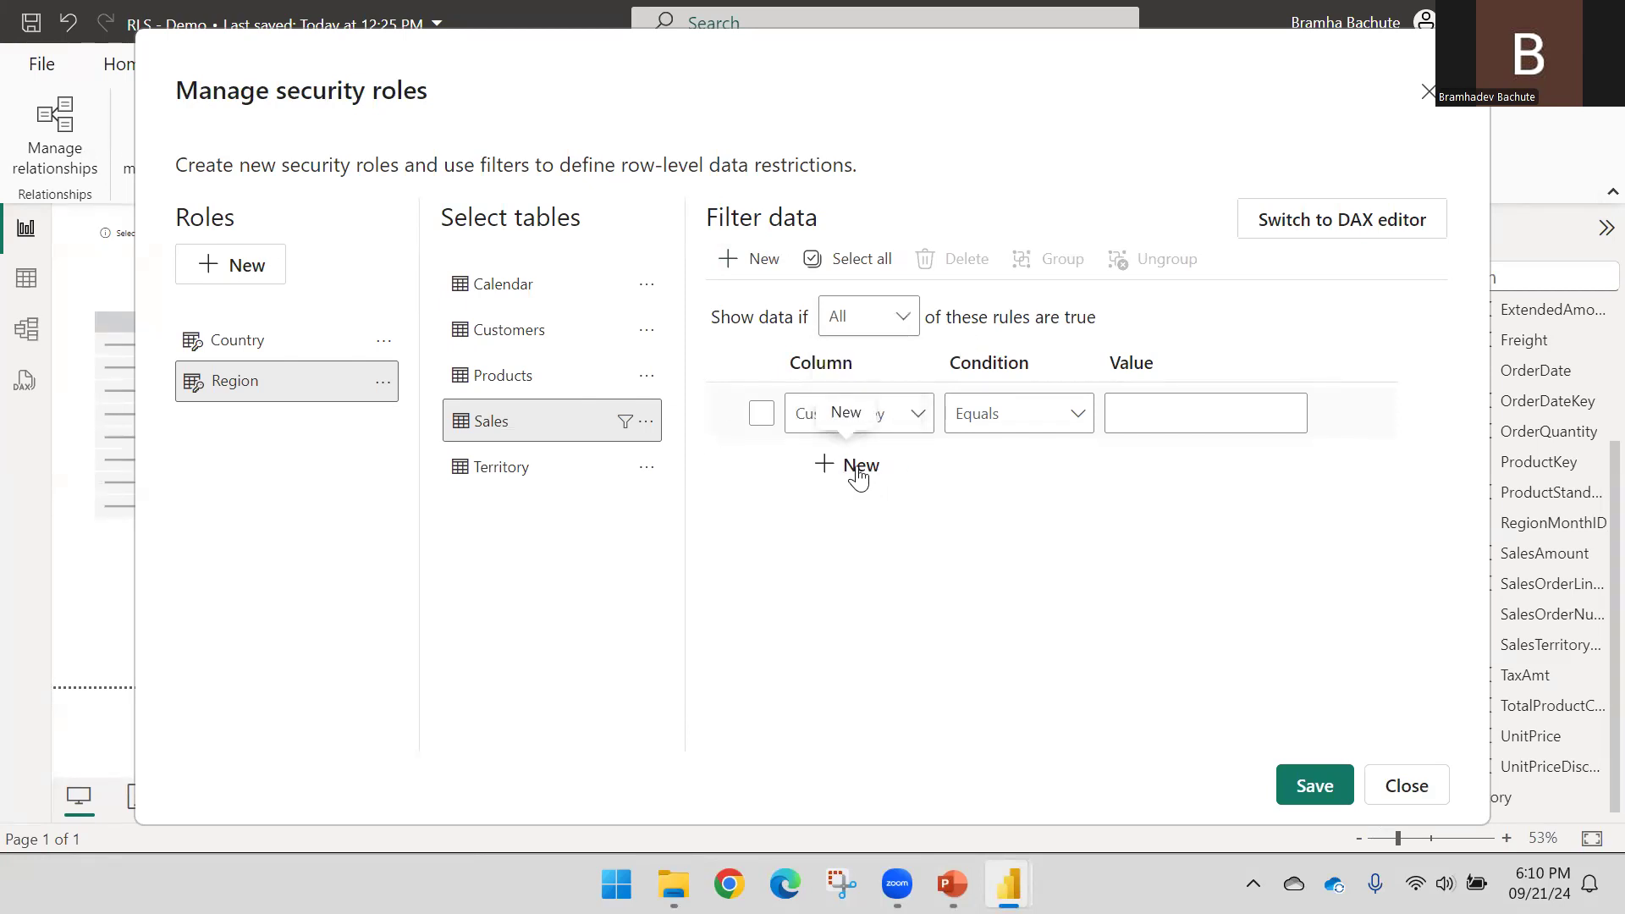
left_click(853, 468)
left_click(847, 529)
left_click(899, 333)
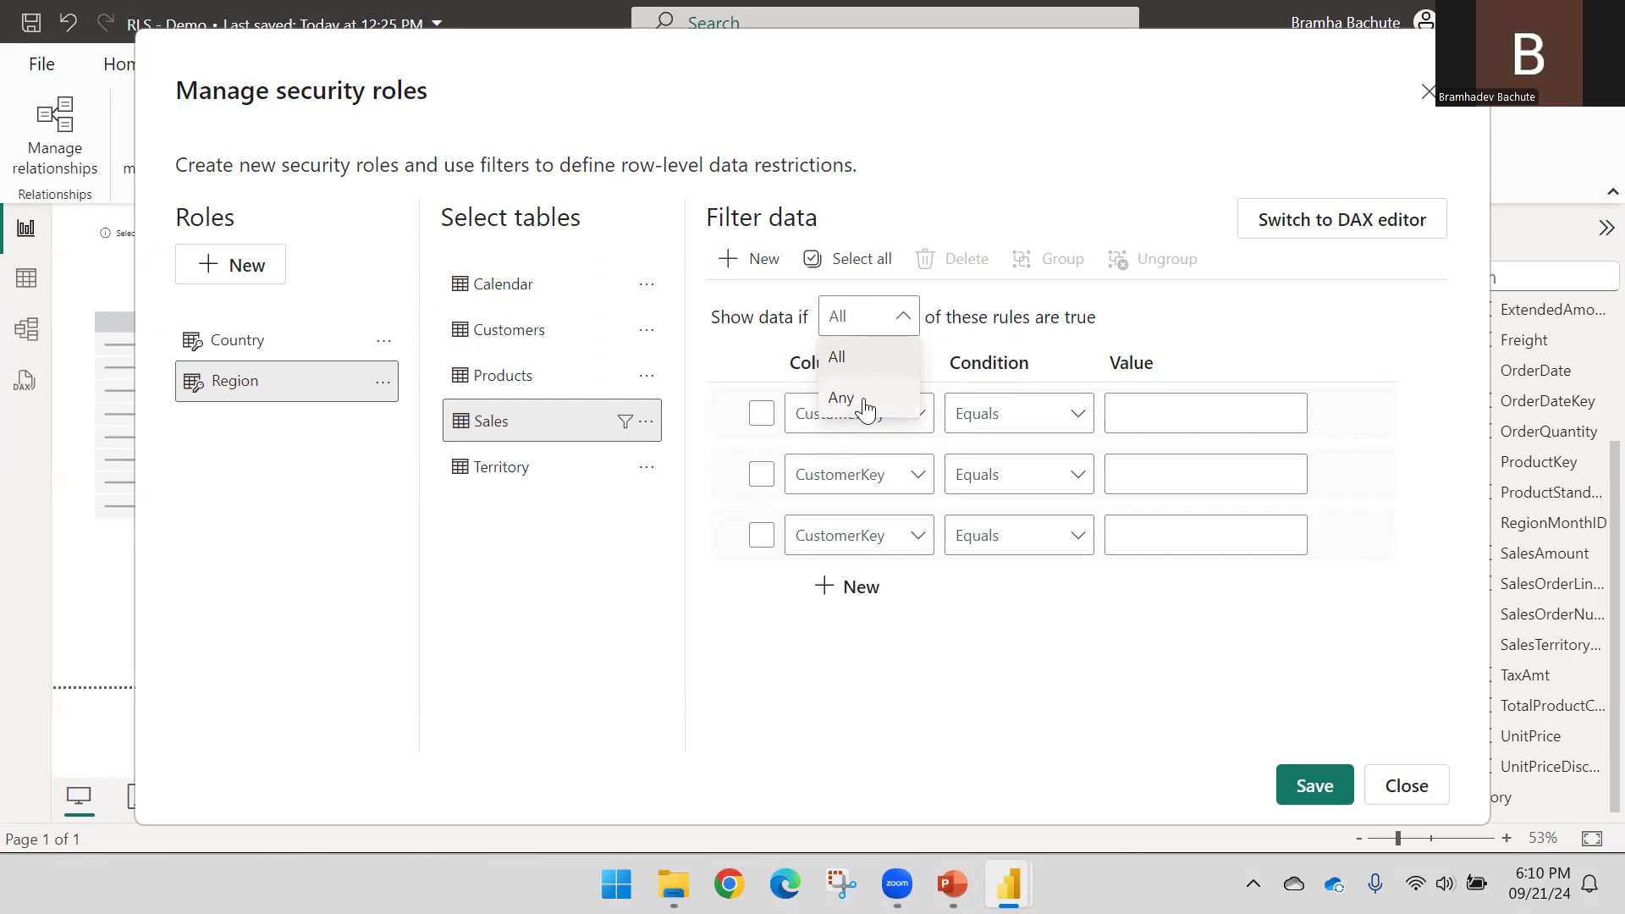
left_click(1178, 330)
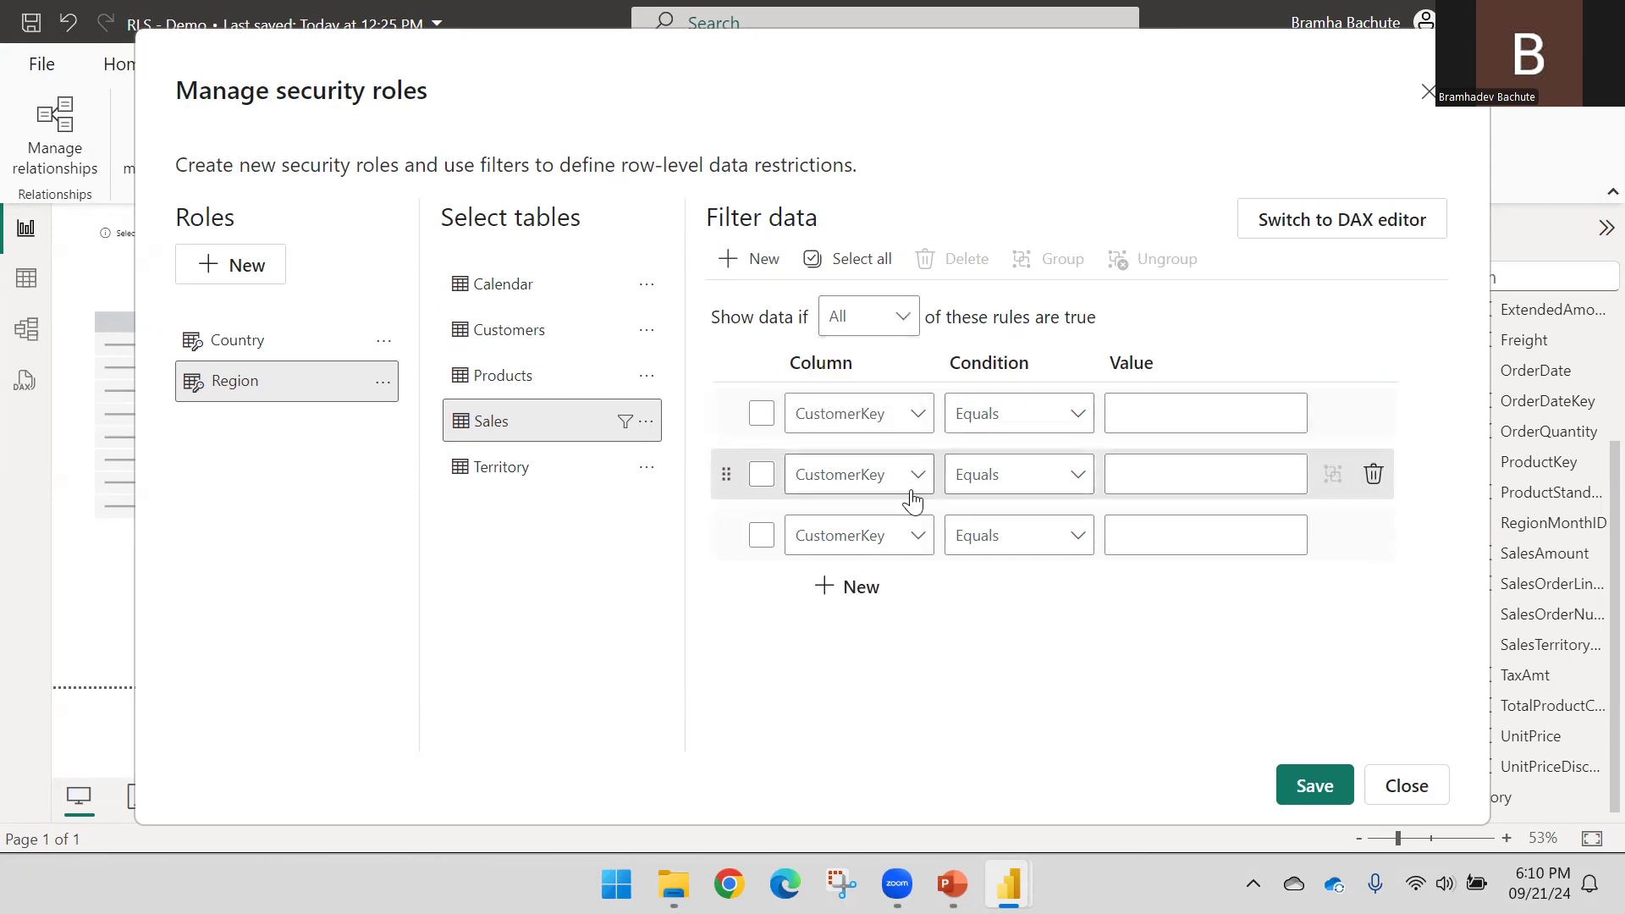
left_click(1373, 474)
left_click(1372, 474)
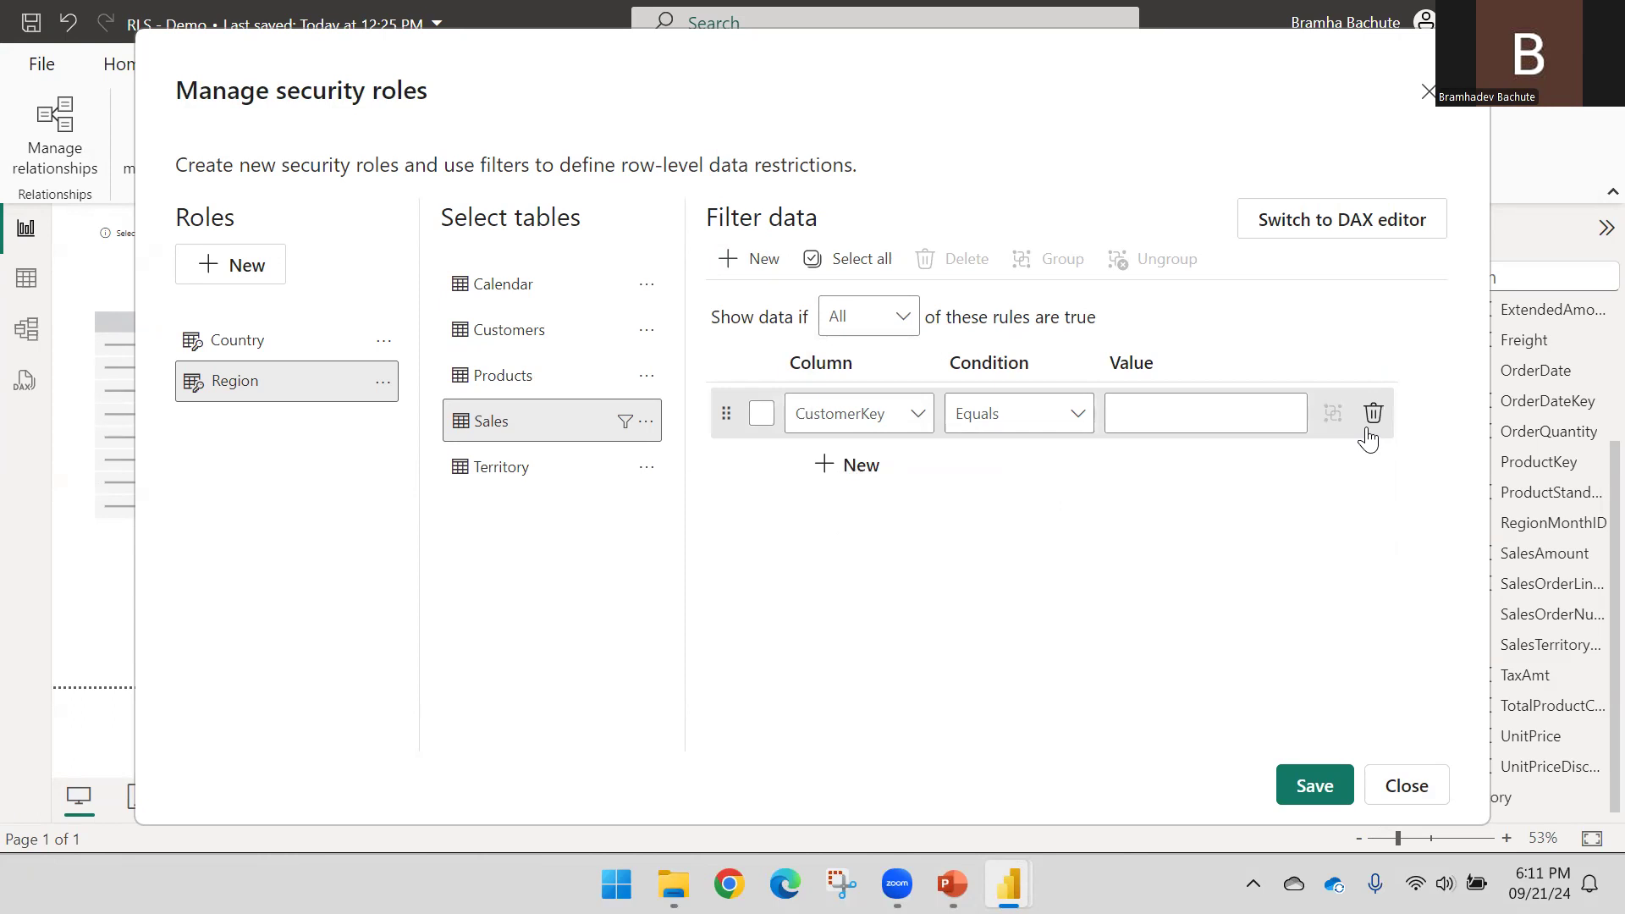
left_click(1372, 413)
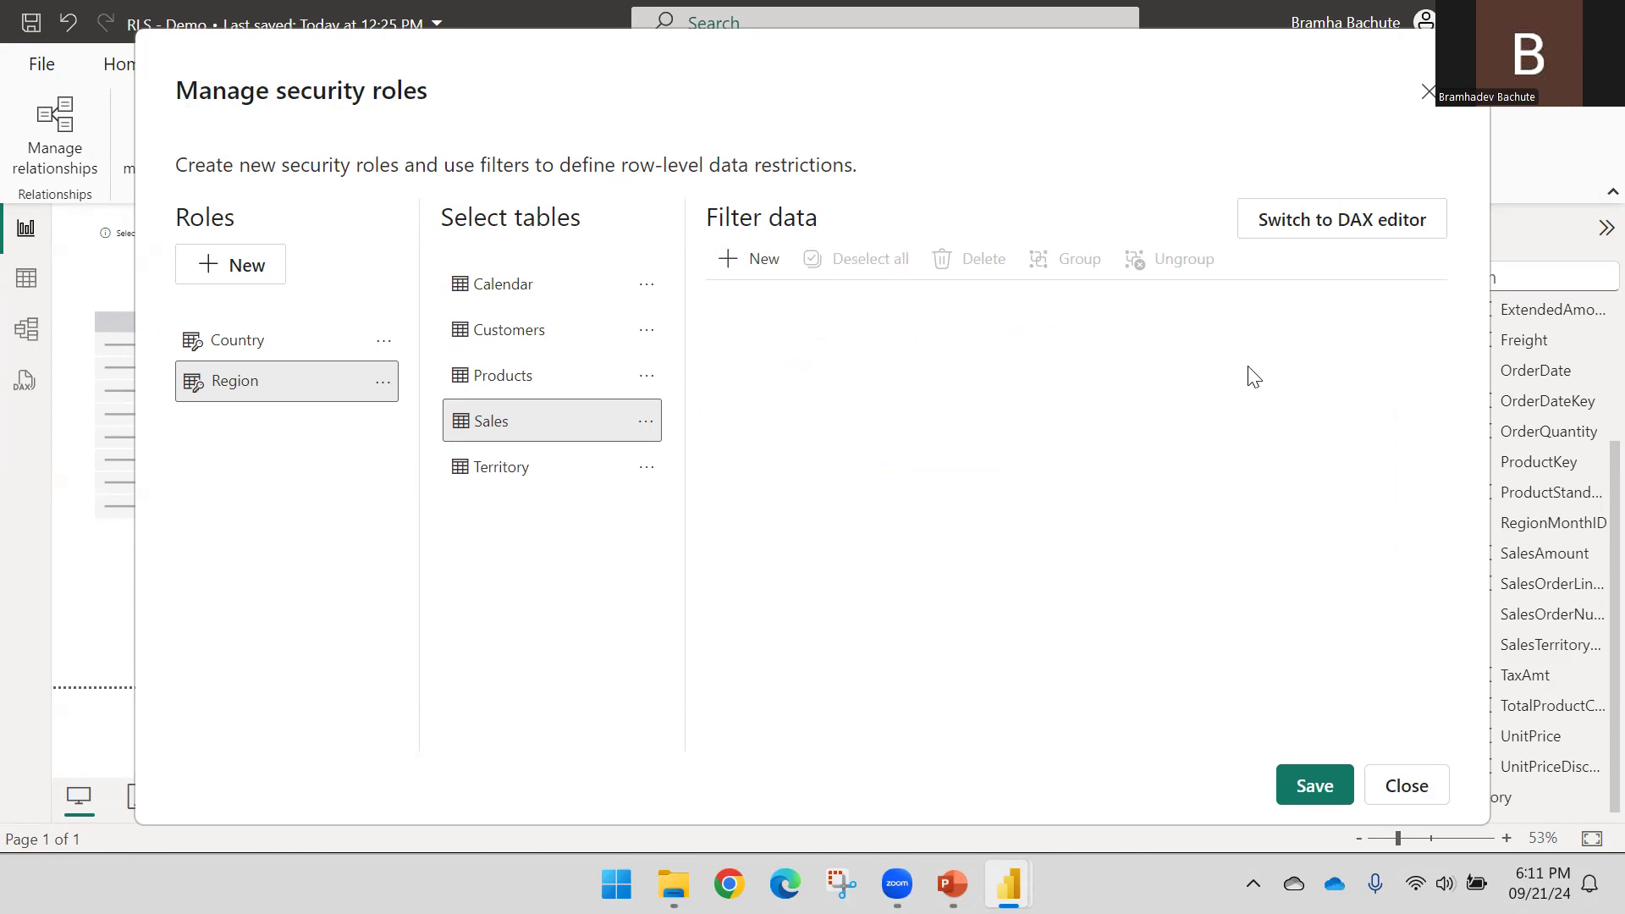
Switch the Region role to the DAX editor and select the Territory table
left_click(1324, 227)
left_click(794, 315)
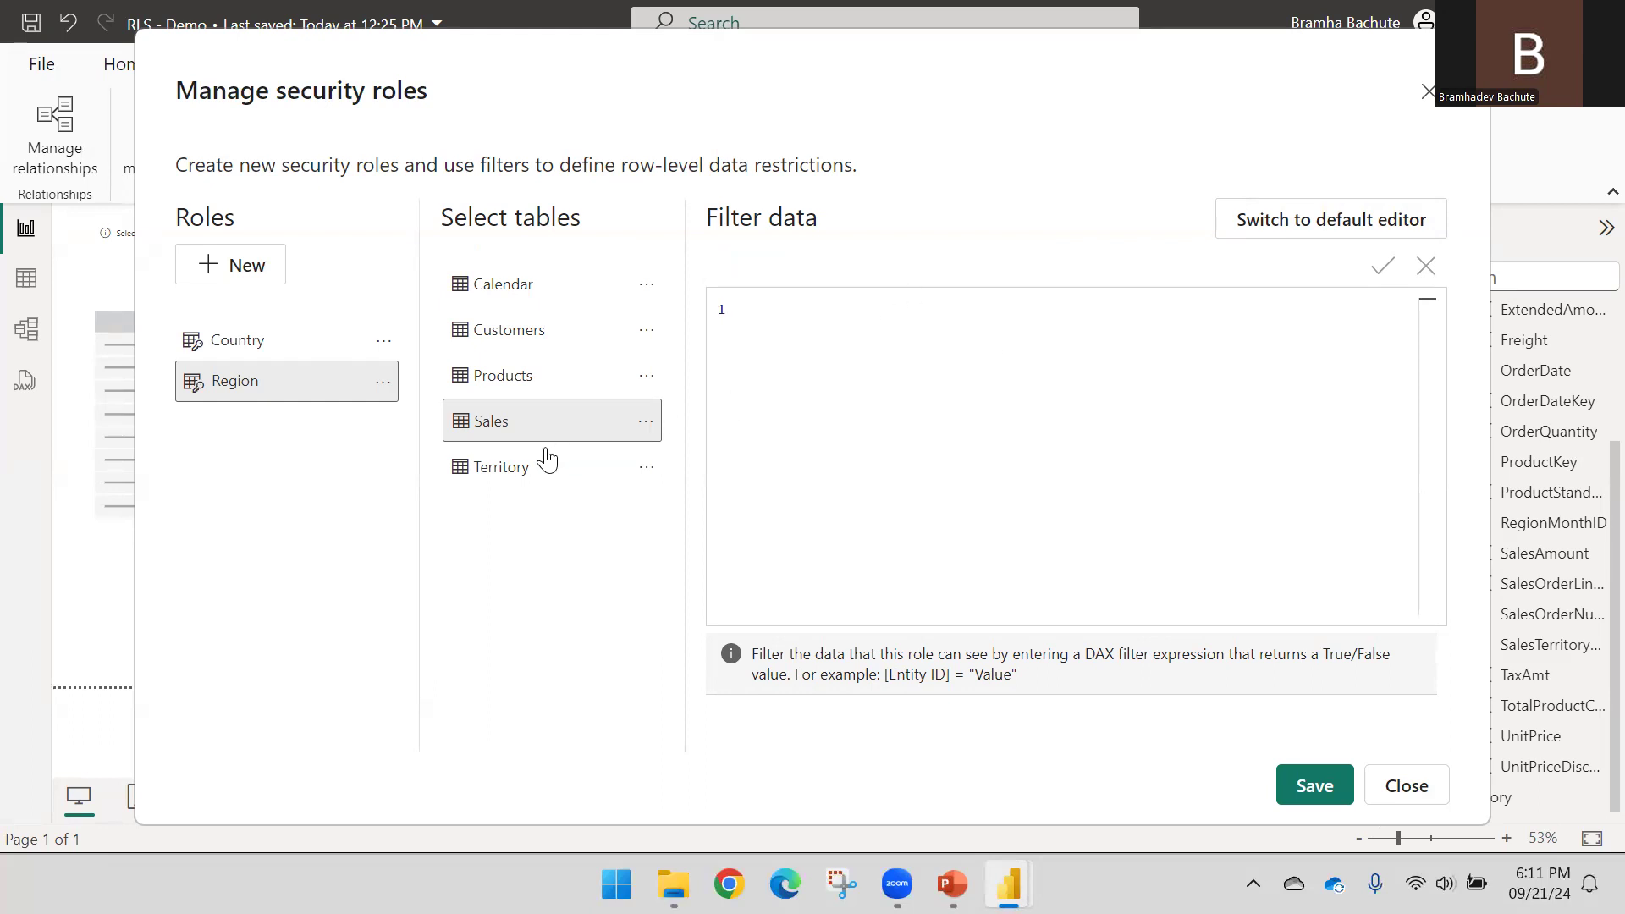
left_click(519, 473)
left_click(520, 428)
left_click(533, 465)
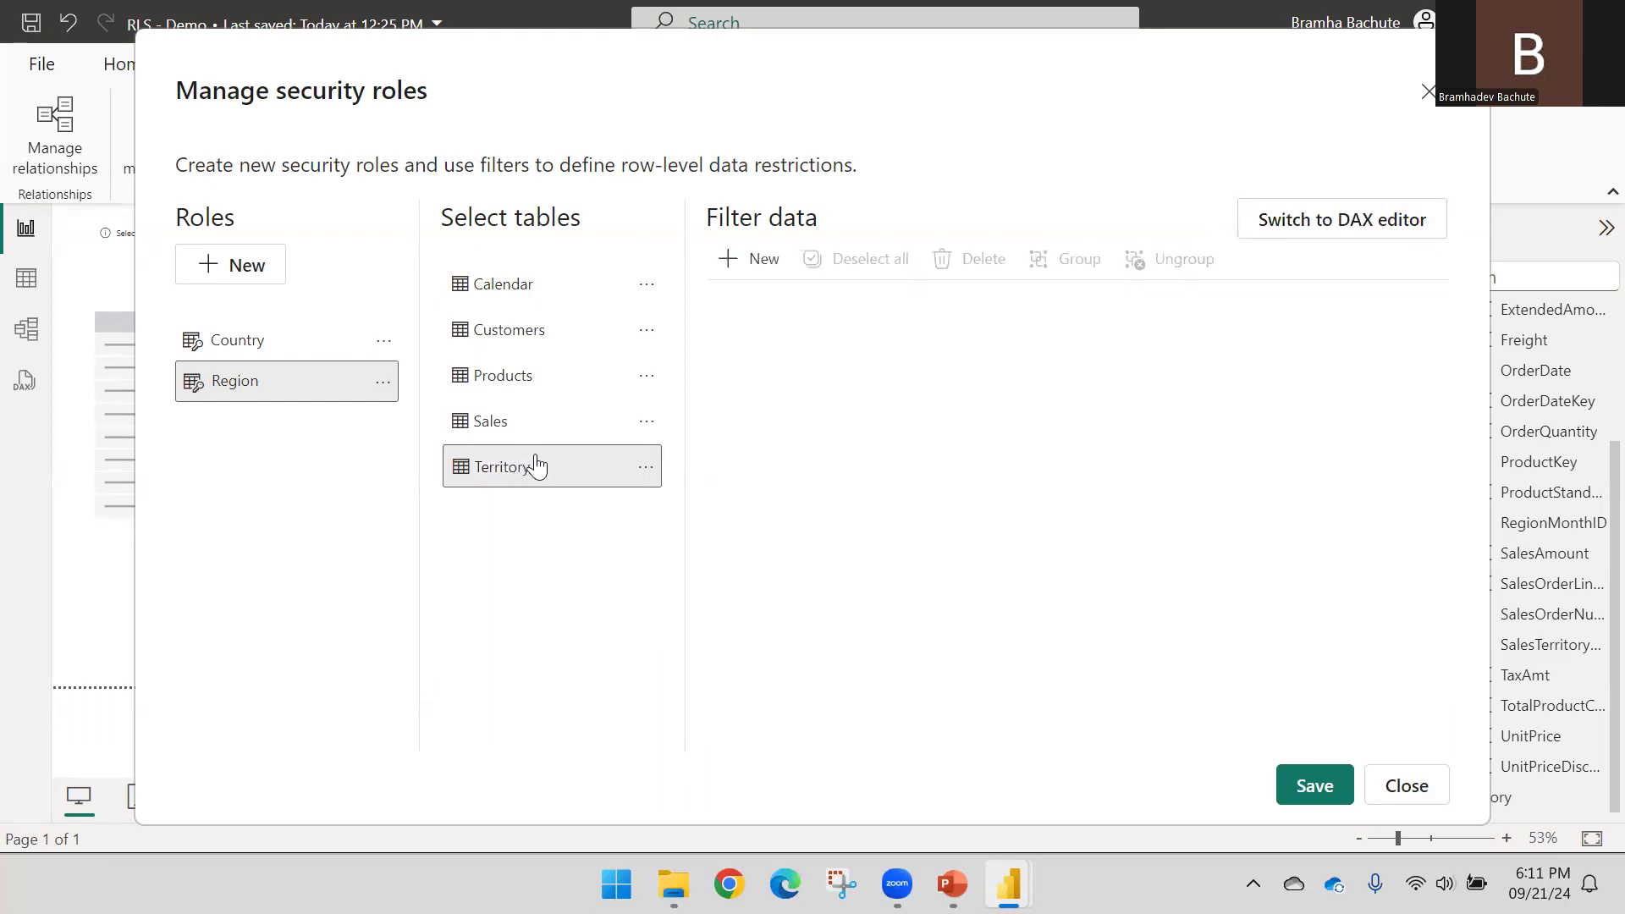
left_click(1386, 227)
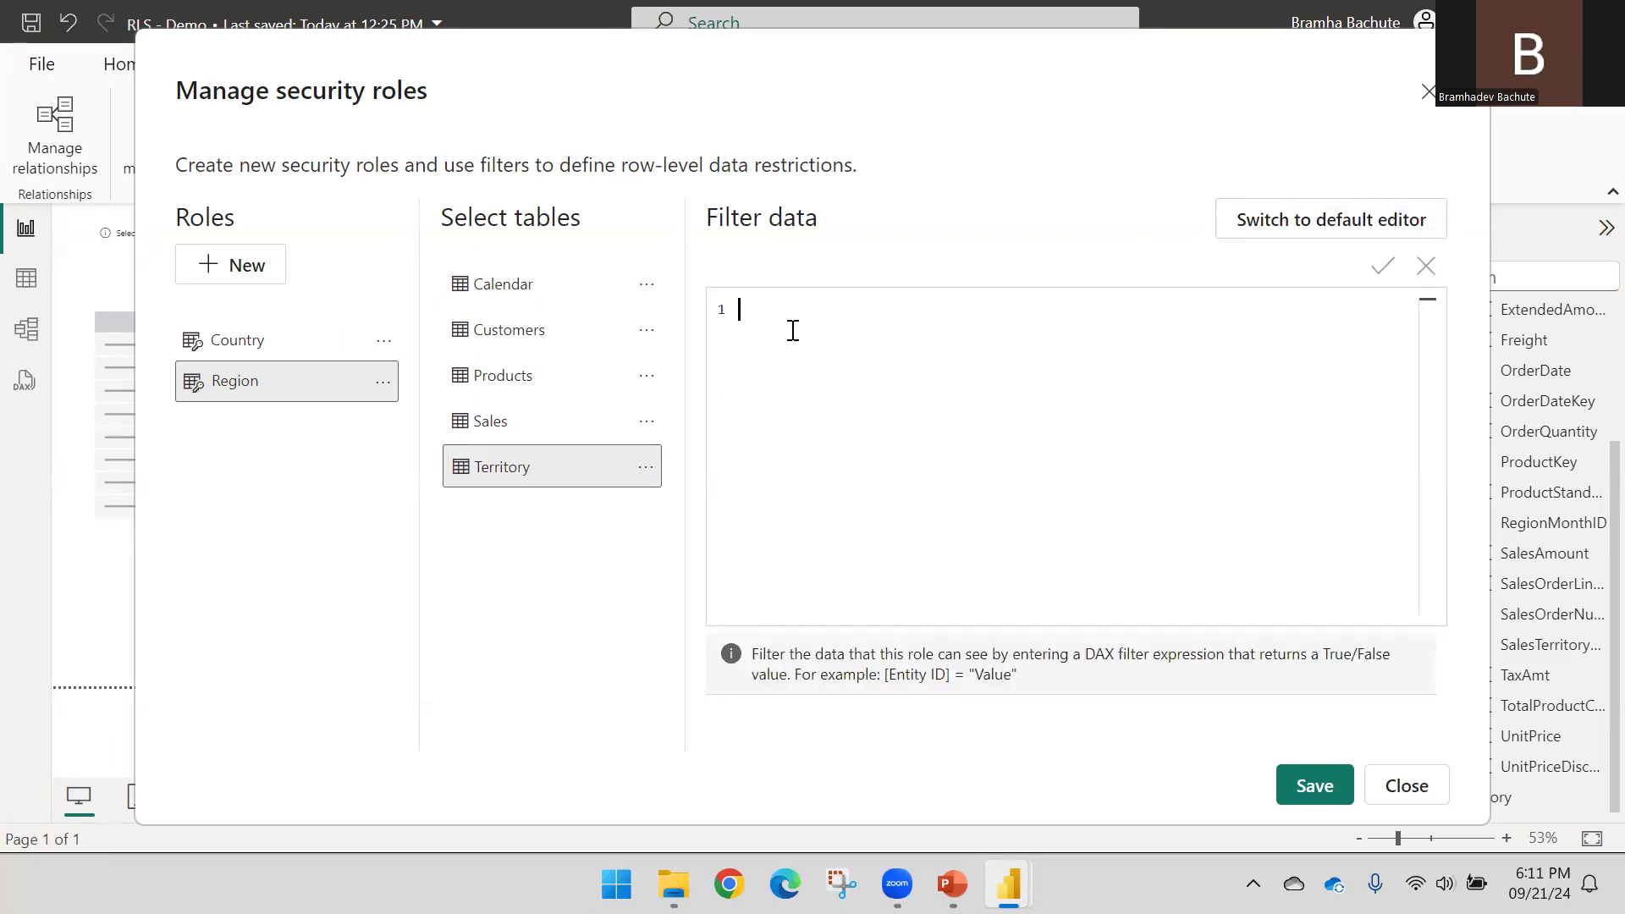
left_click(646, 468)
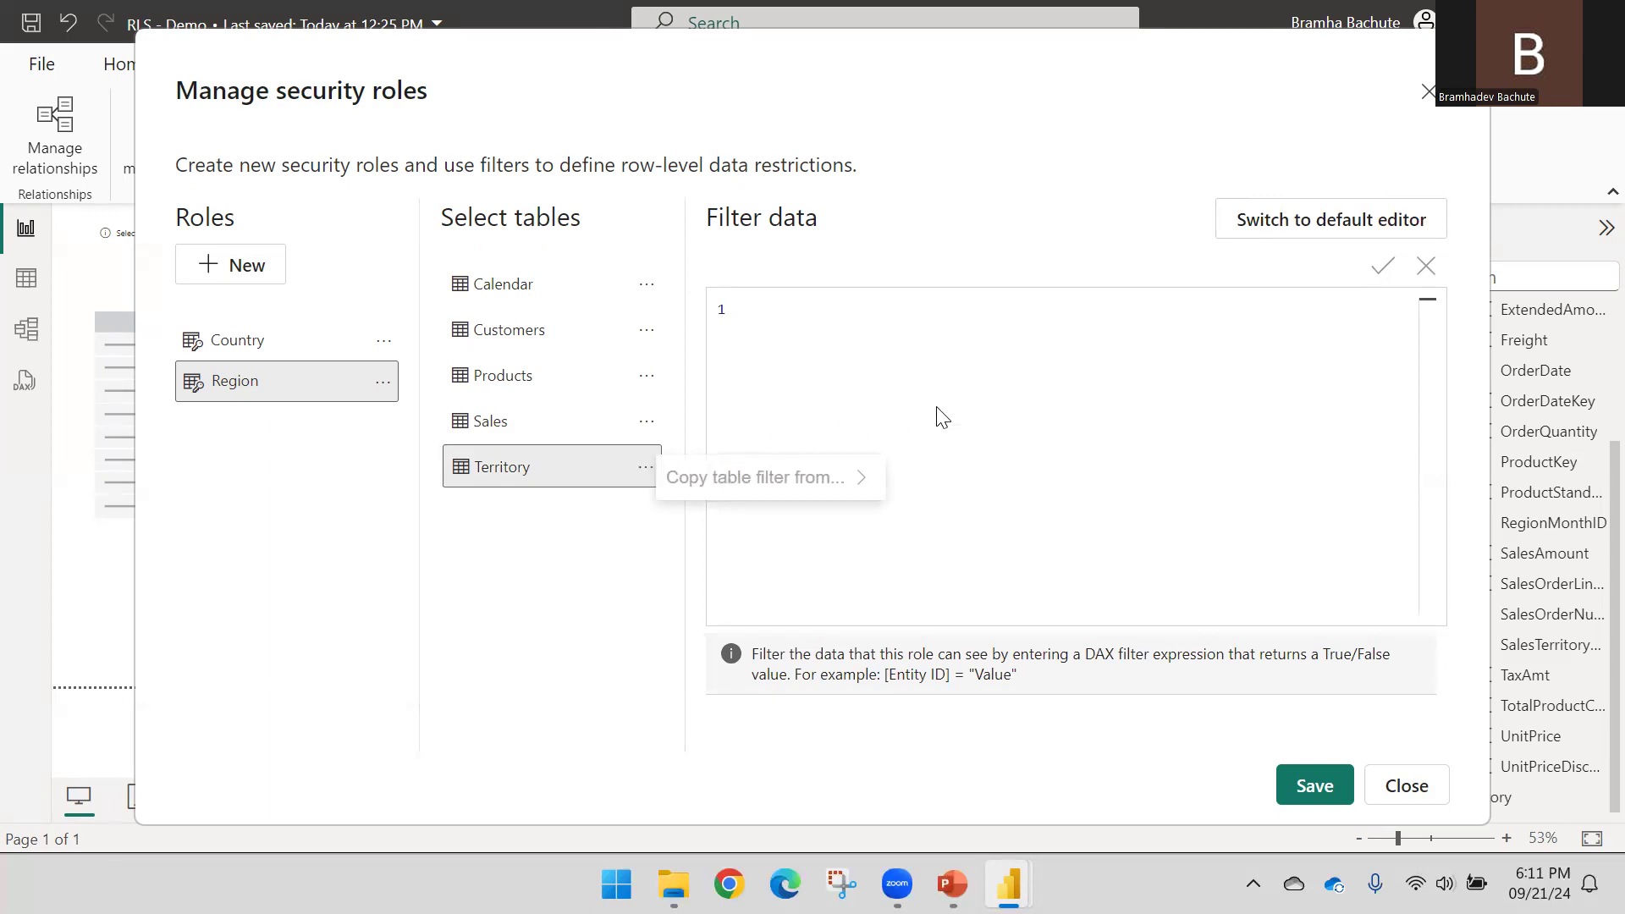
Enter the filter Territory[Region] == "" using the Territory[Region] autocomplete suggestion
left_click(774, 309)
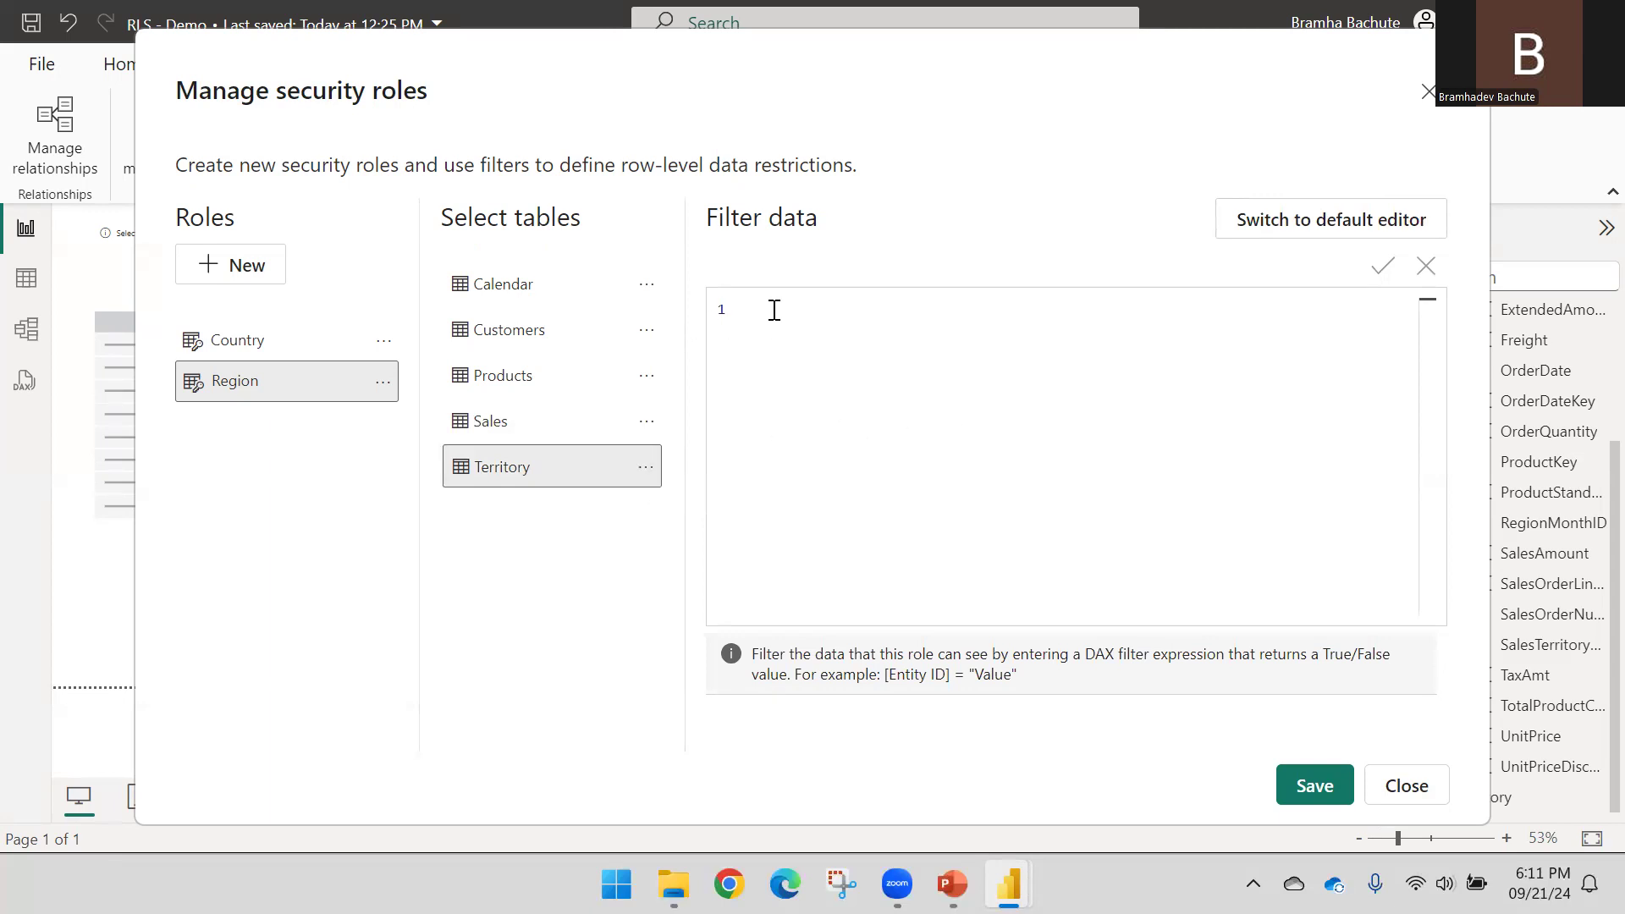
type("Terr")
key("Tab")
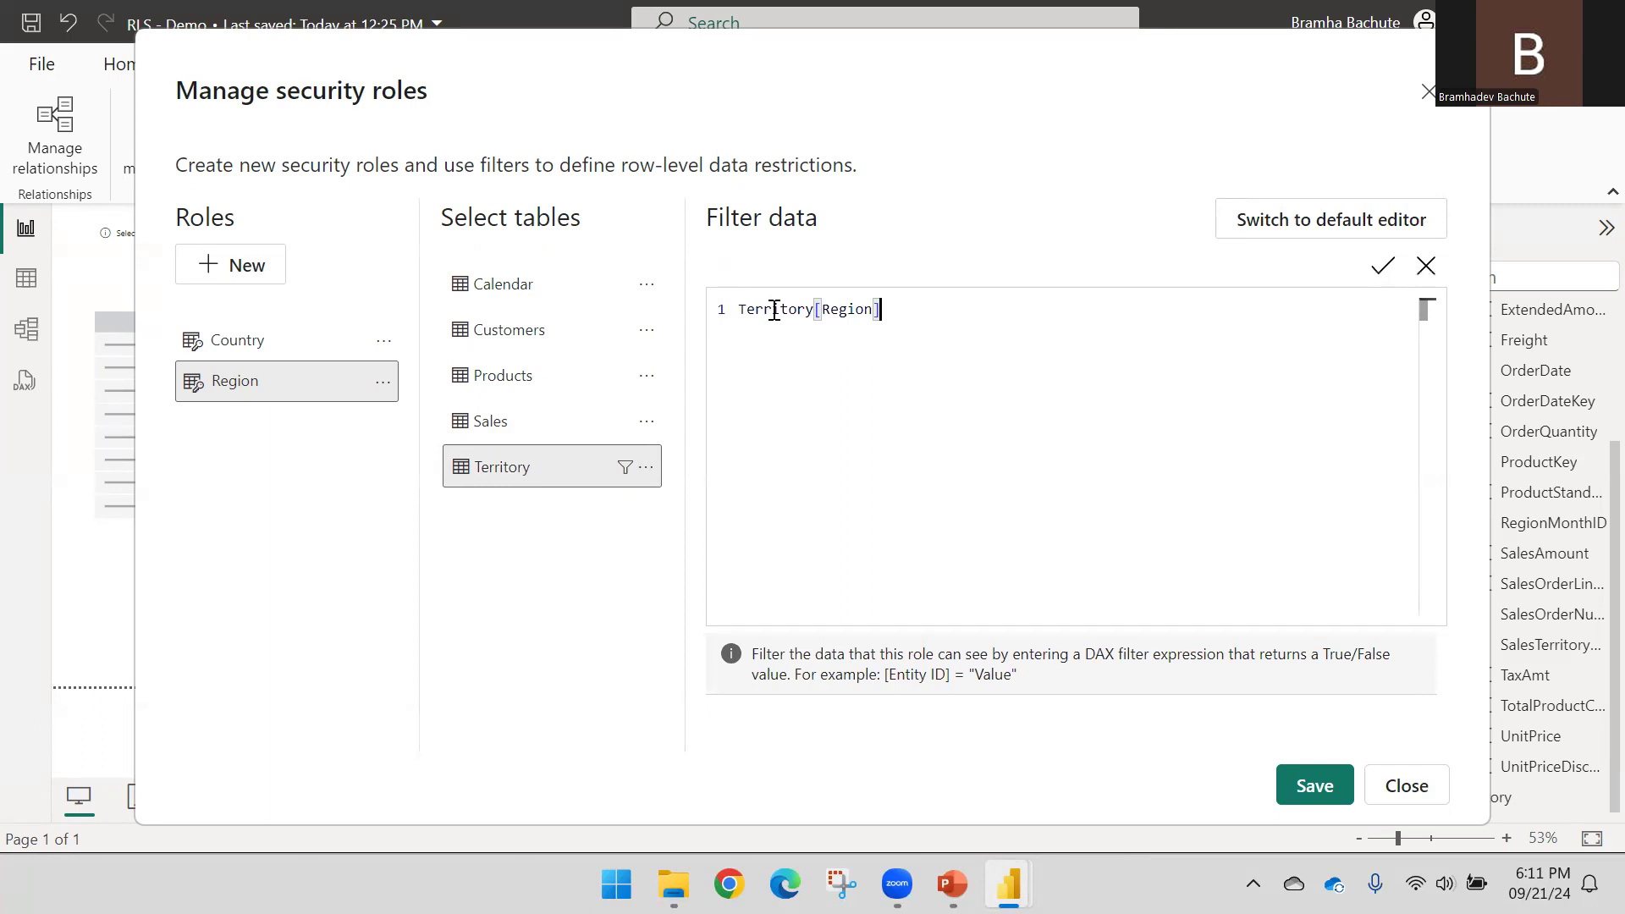
type("== \"\"")
Open Power BI Project.xlsx from the Downloads folder in File Explorer
mouse_move(674, 885)
left_click(662, 825)
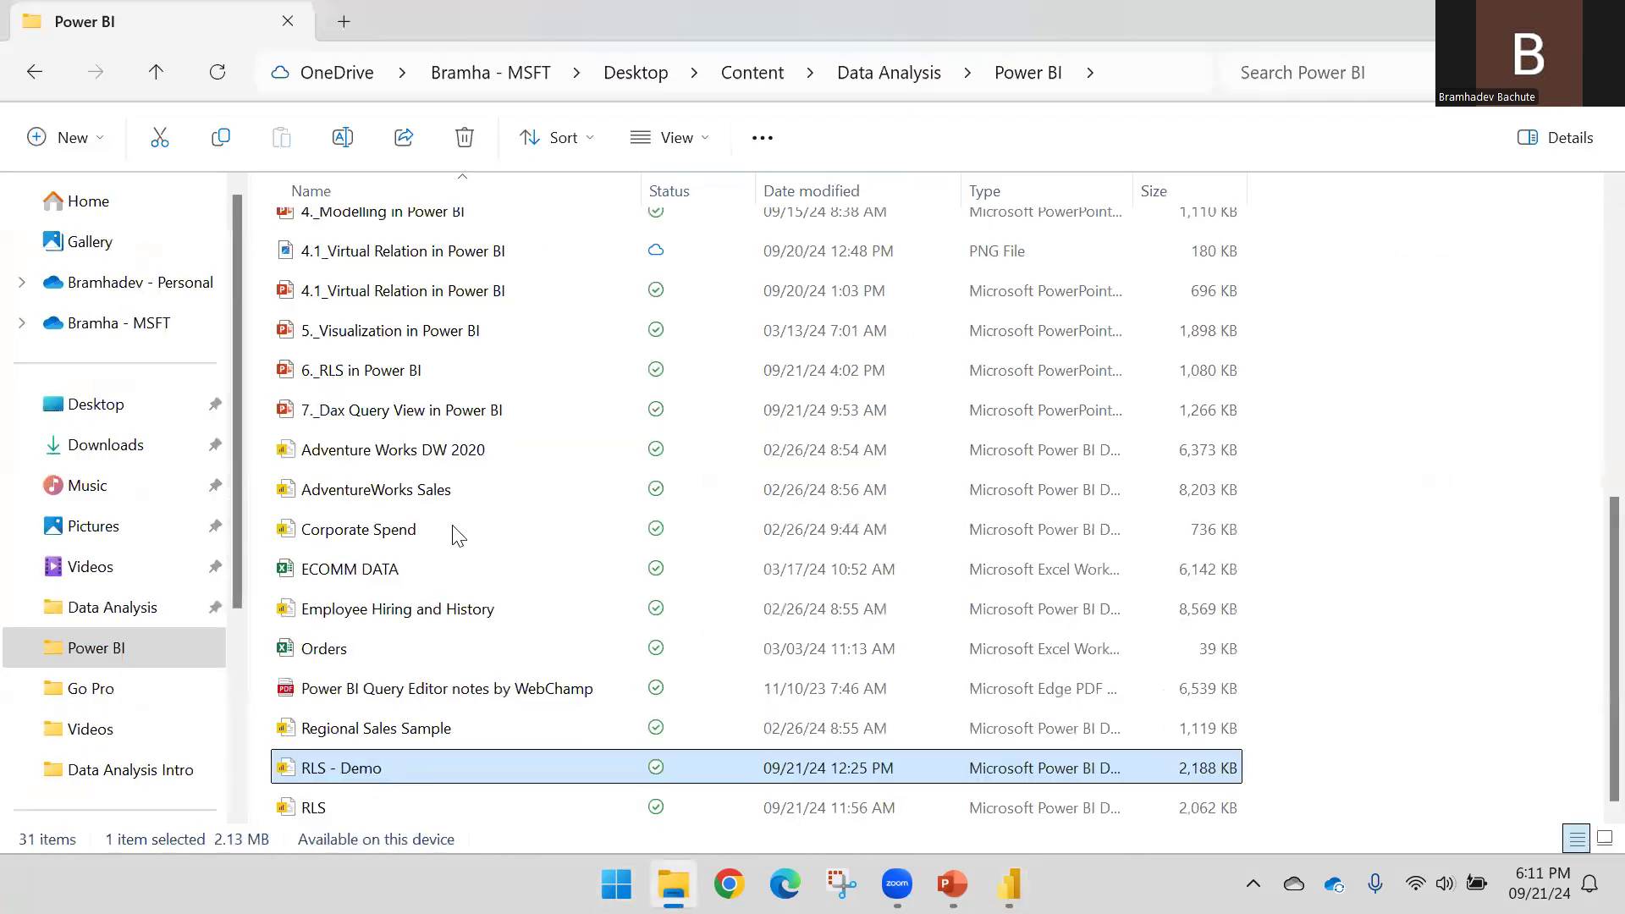
scroll(457, 533, "up", 5)
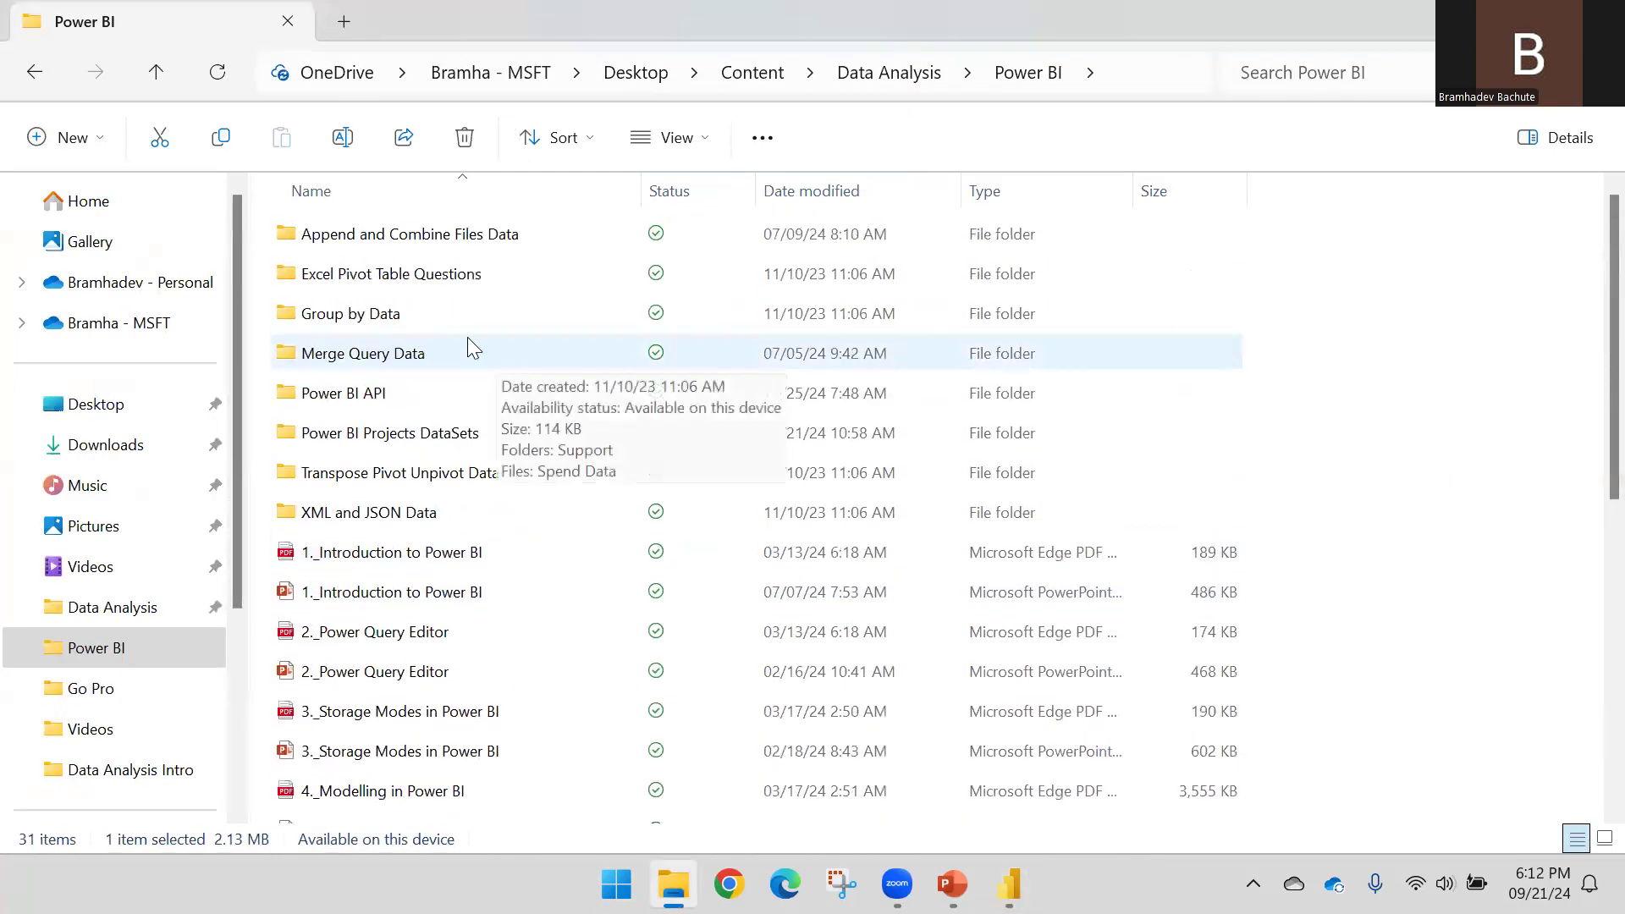
left_click(91, 446)
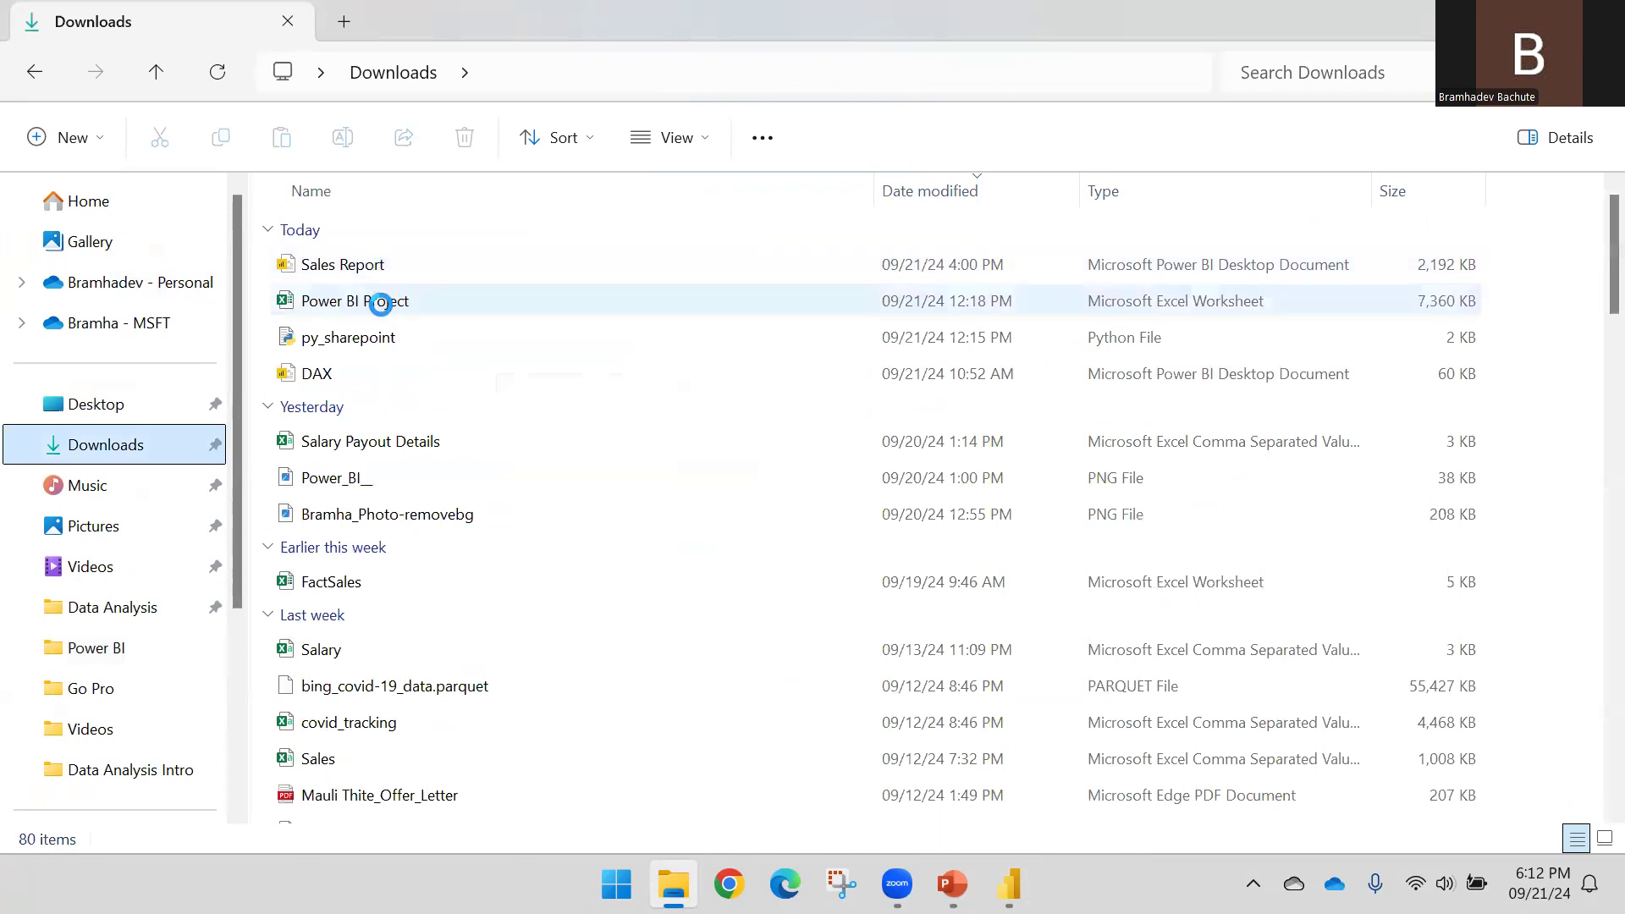
double_click(381, 305)
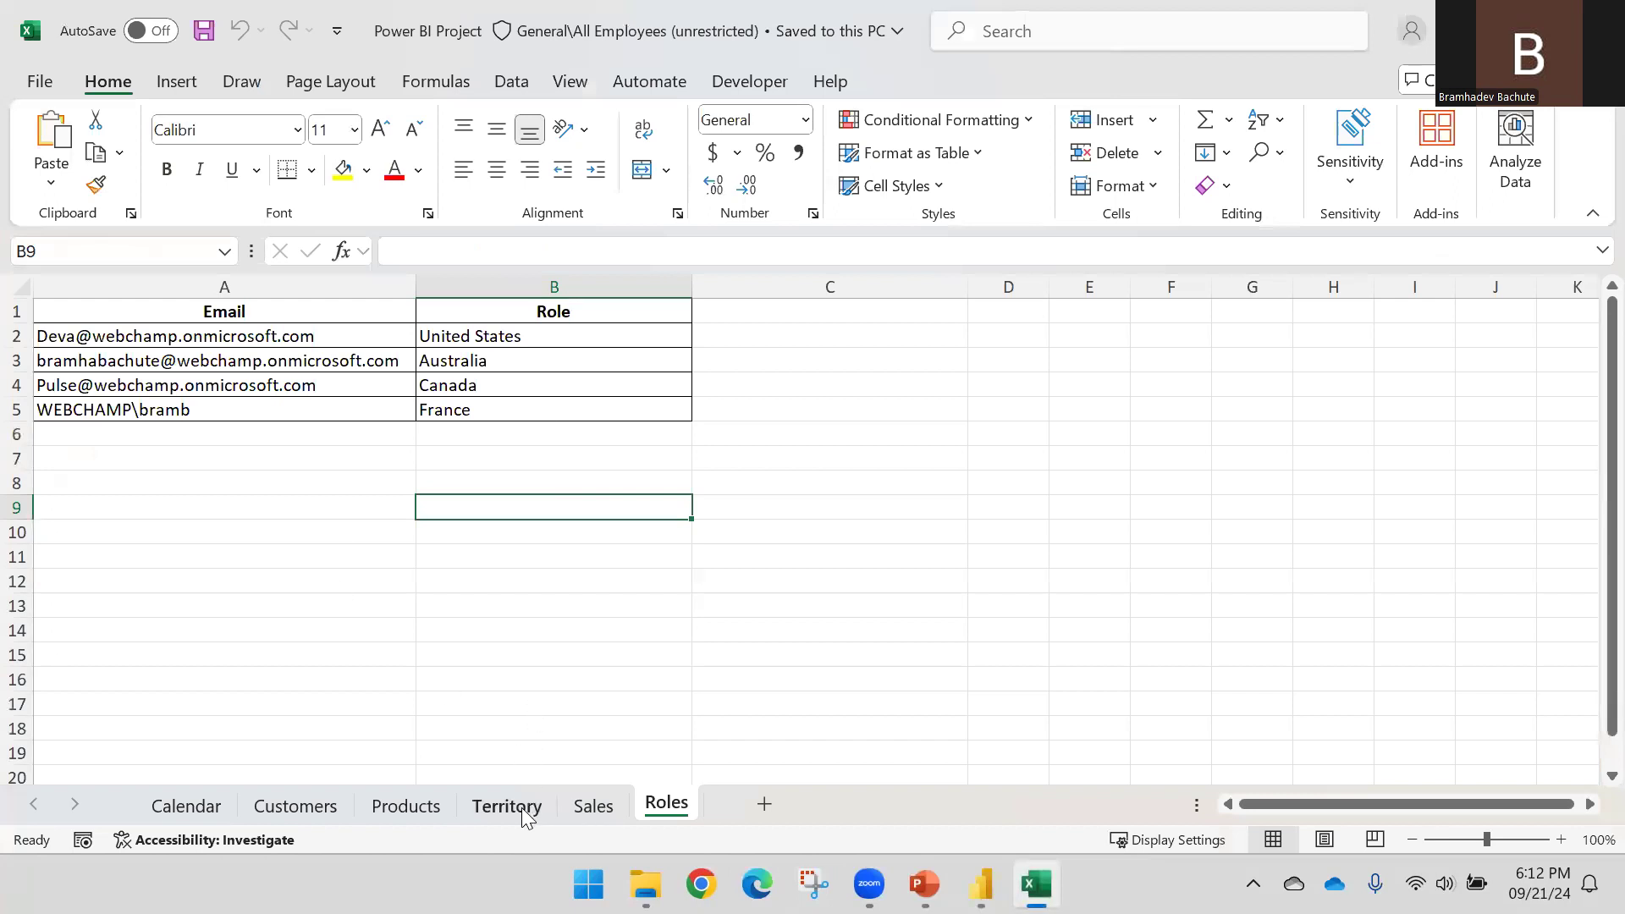
On the Territory sheet, inspect region values such as Northwest, Central, Canada and France
left_click(522, 811)
left_click(190, 336)
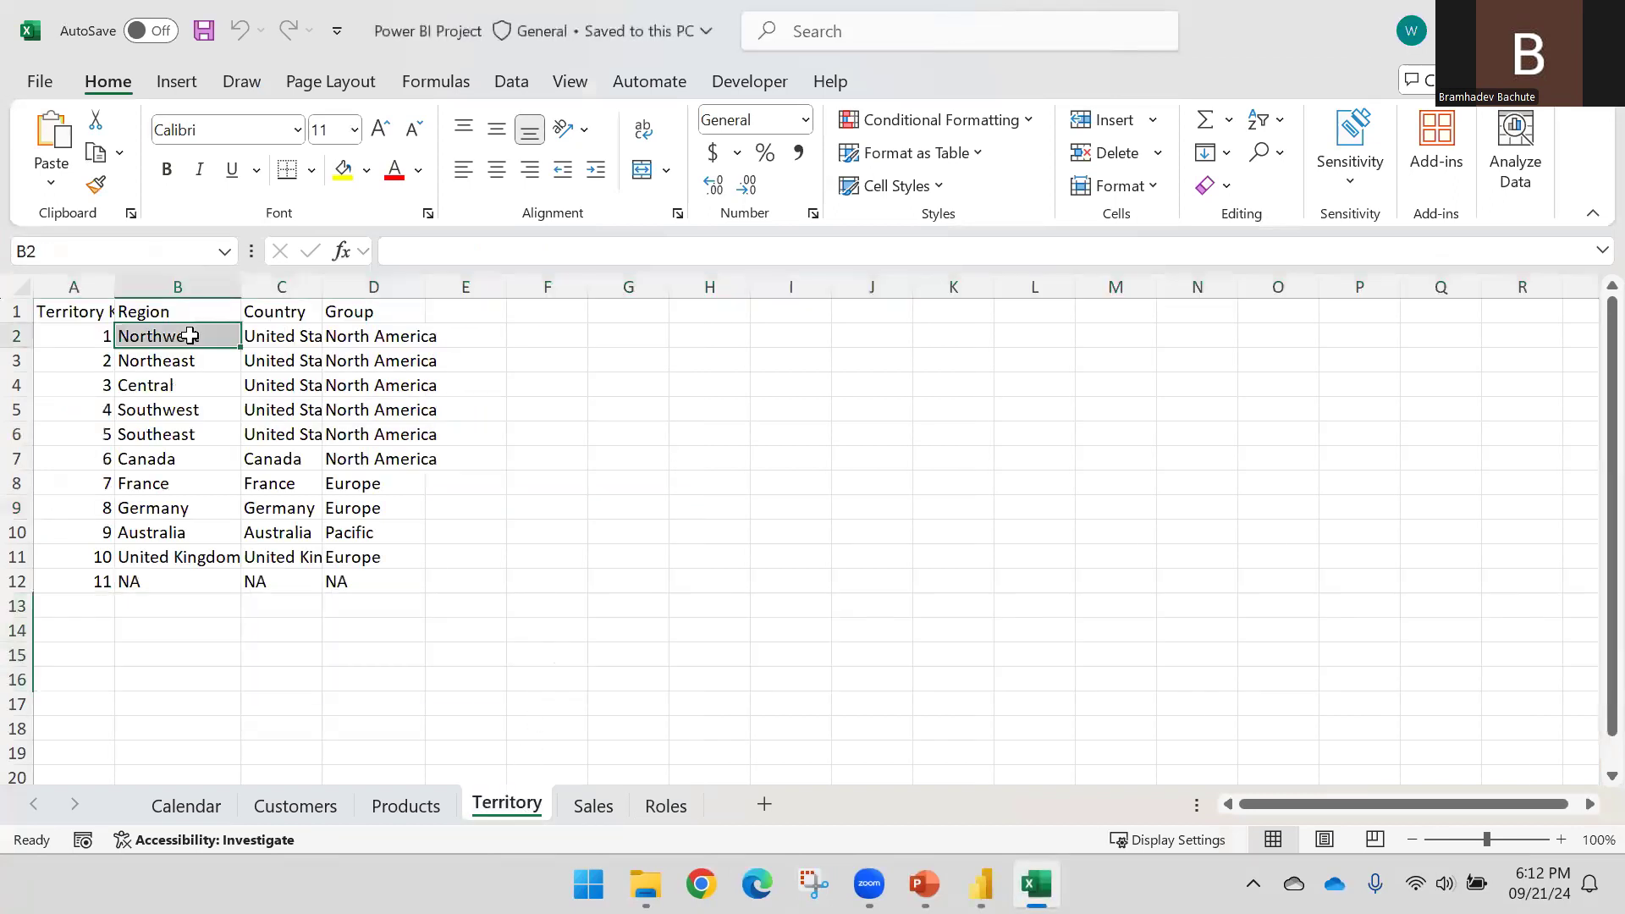
left_click(174, 390)
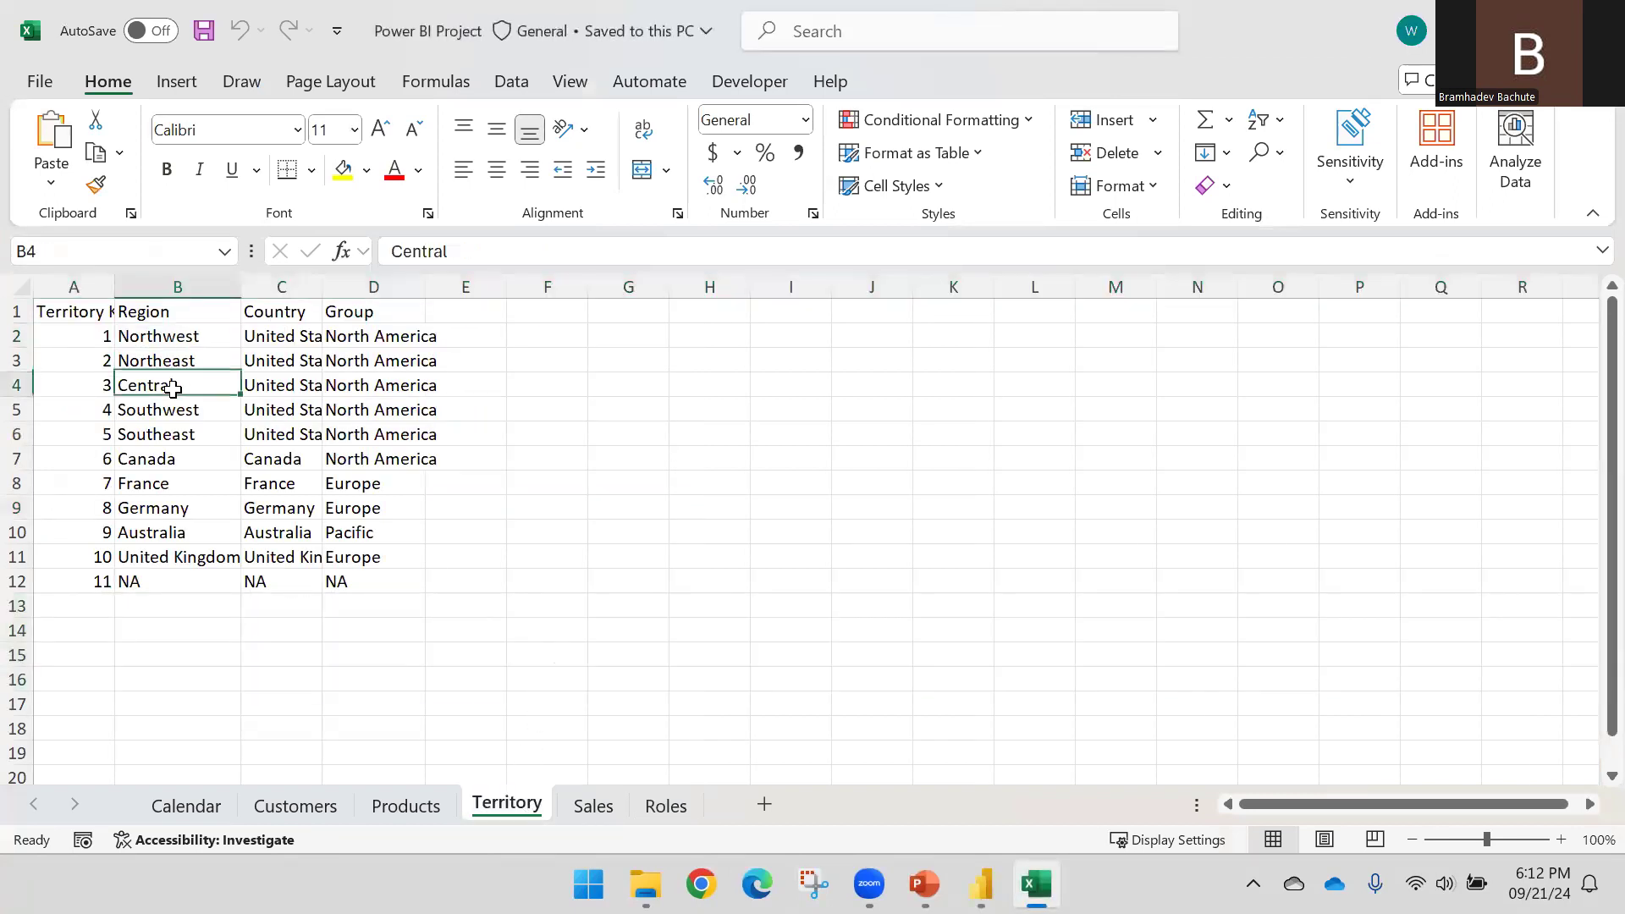
left_click(168, 459)
left_click(165, 484)
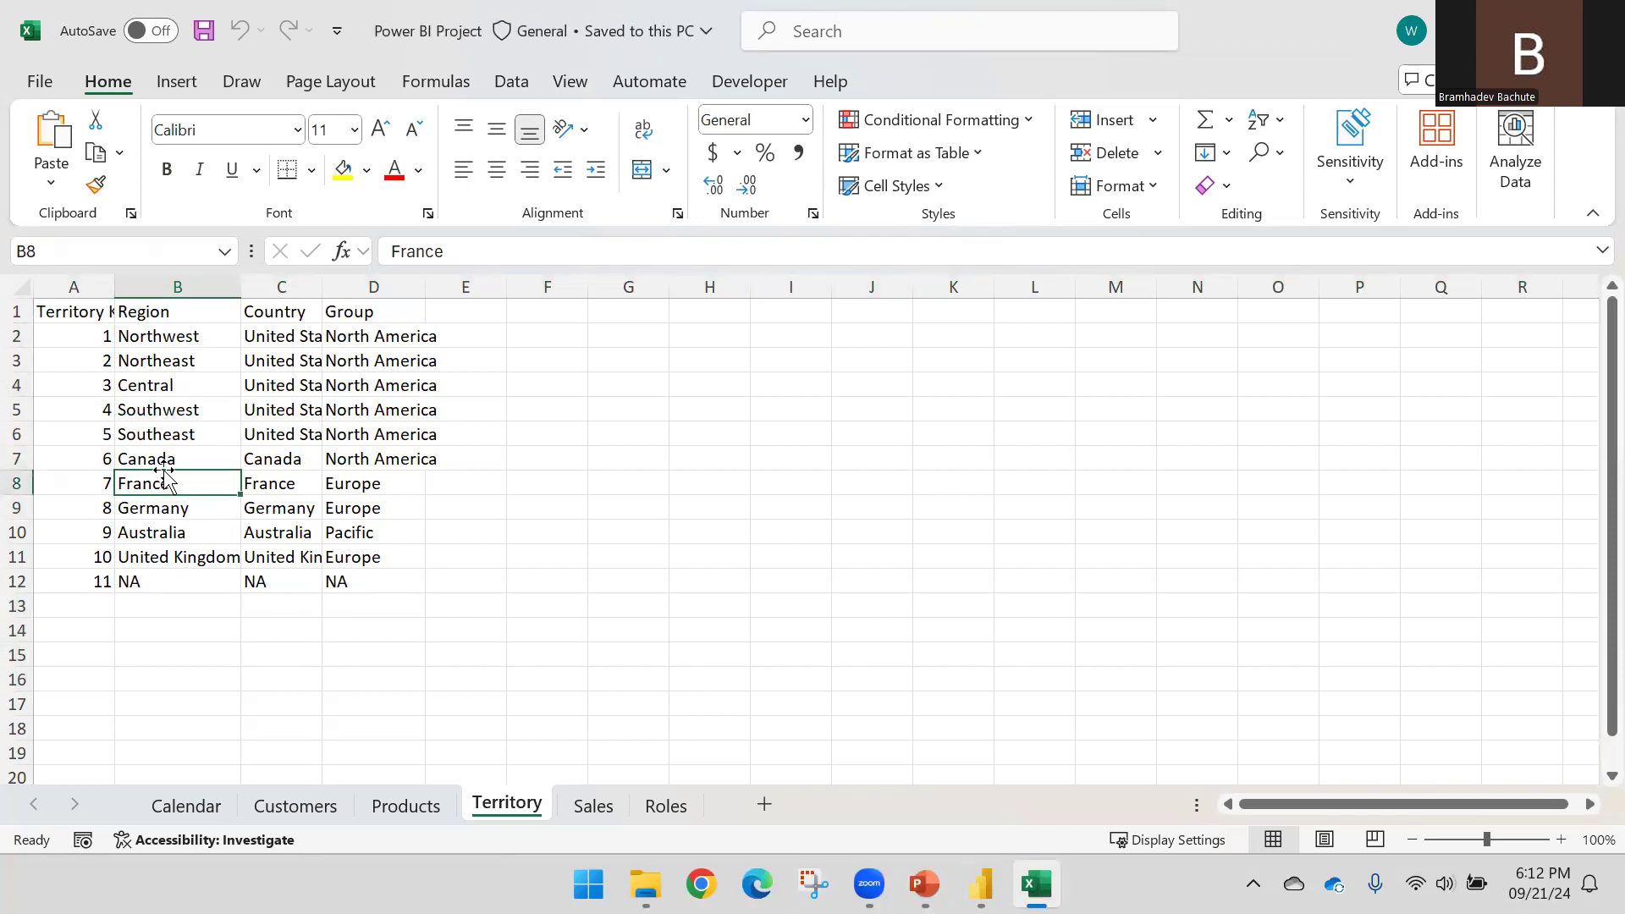
left_click(157, 383)
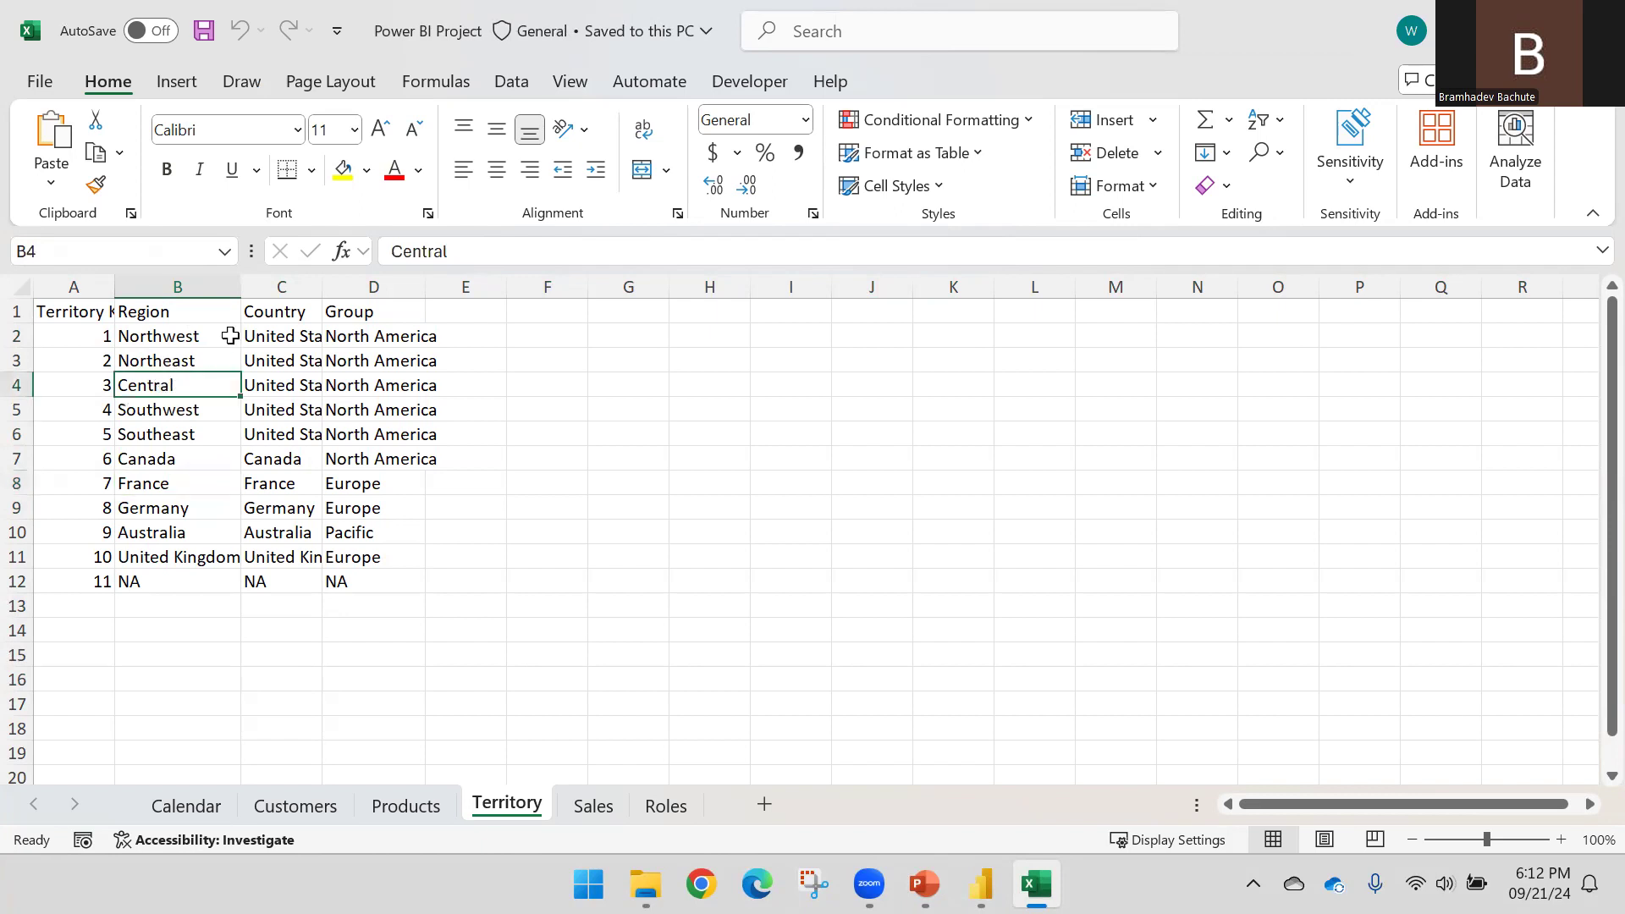
left_click_drag(481, 245, 376, 254)
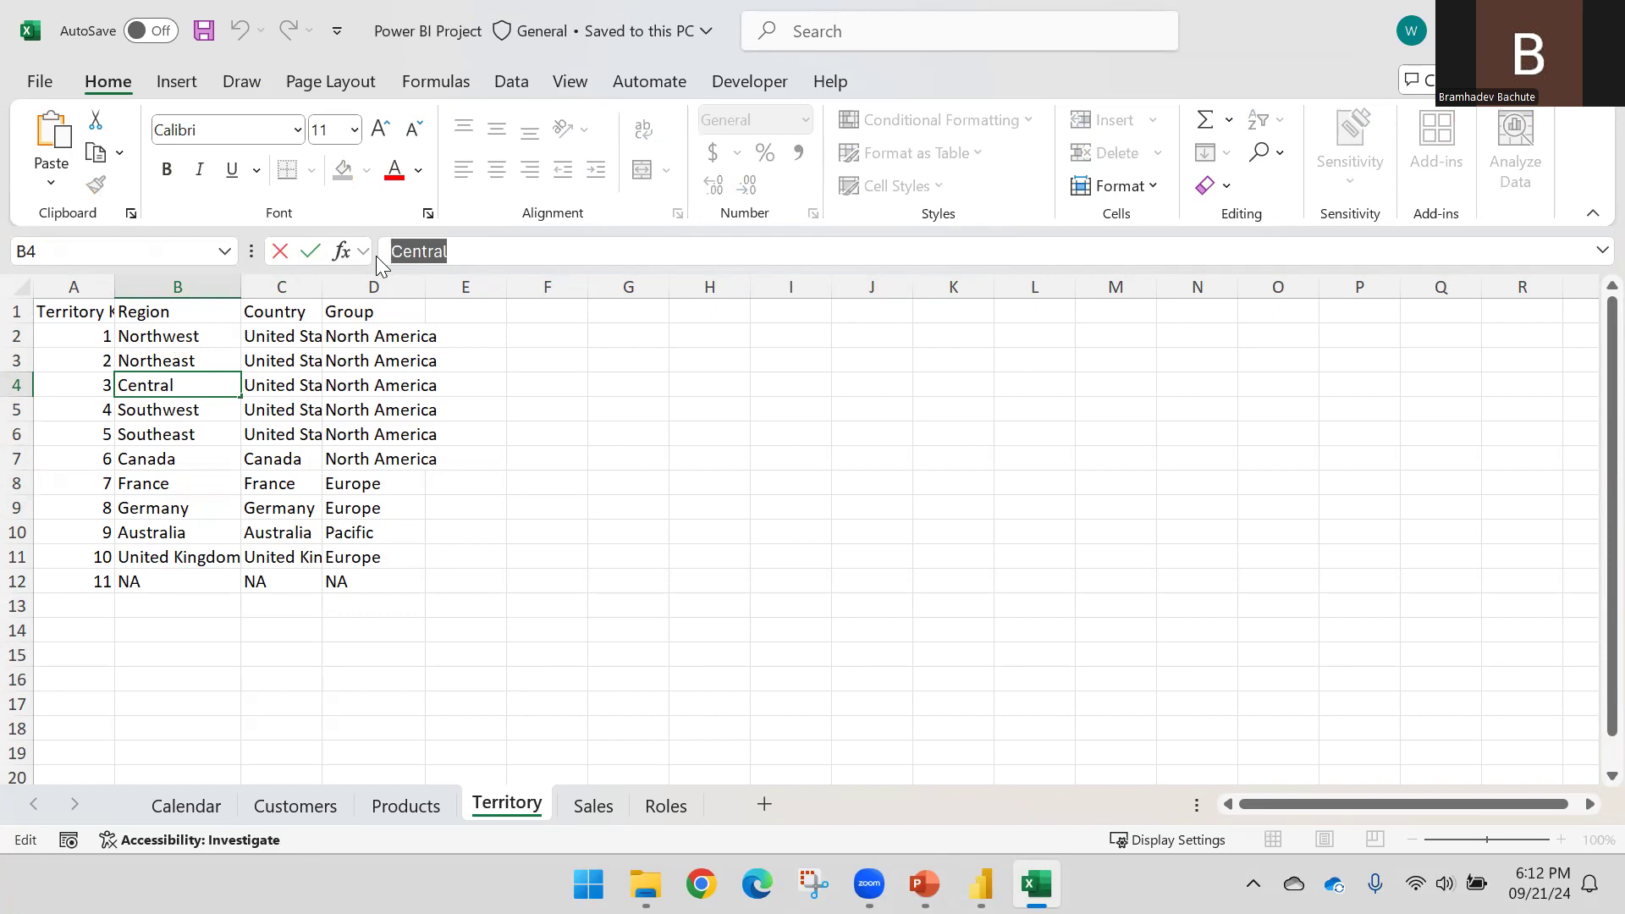
key("Escape")
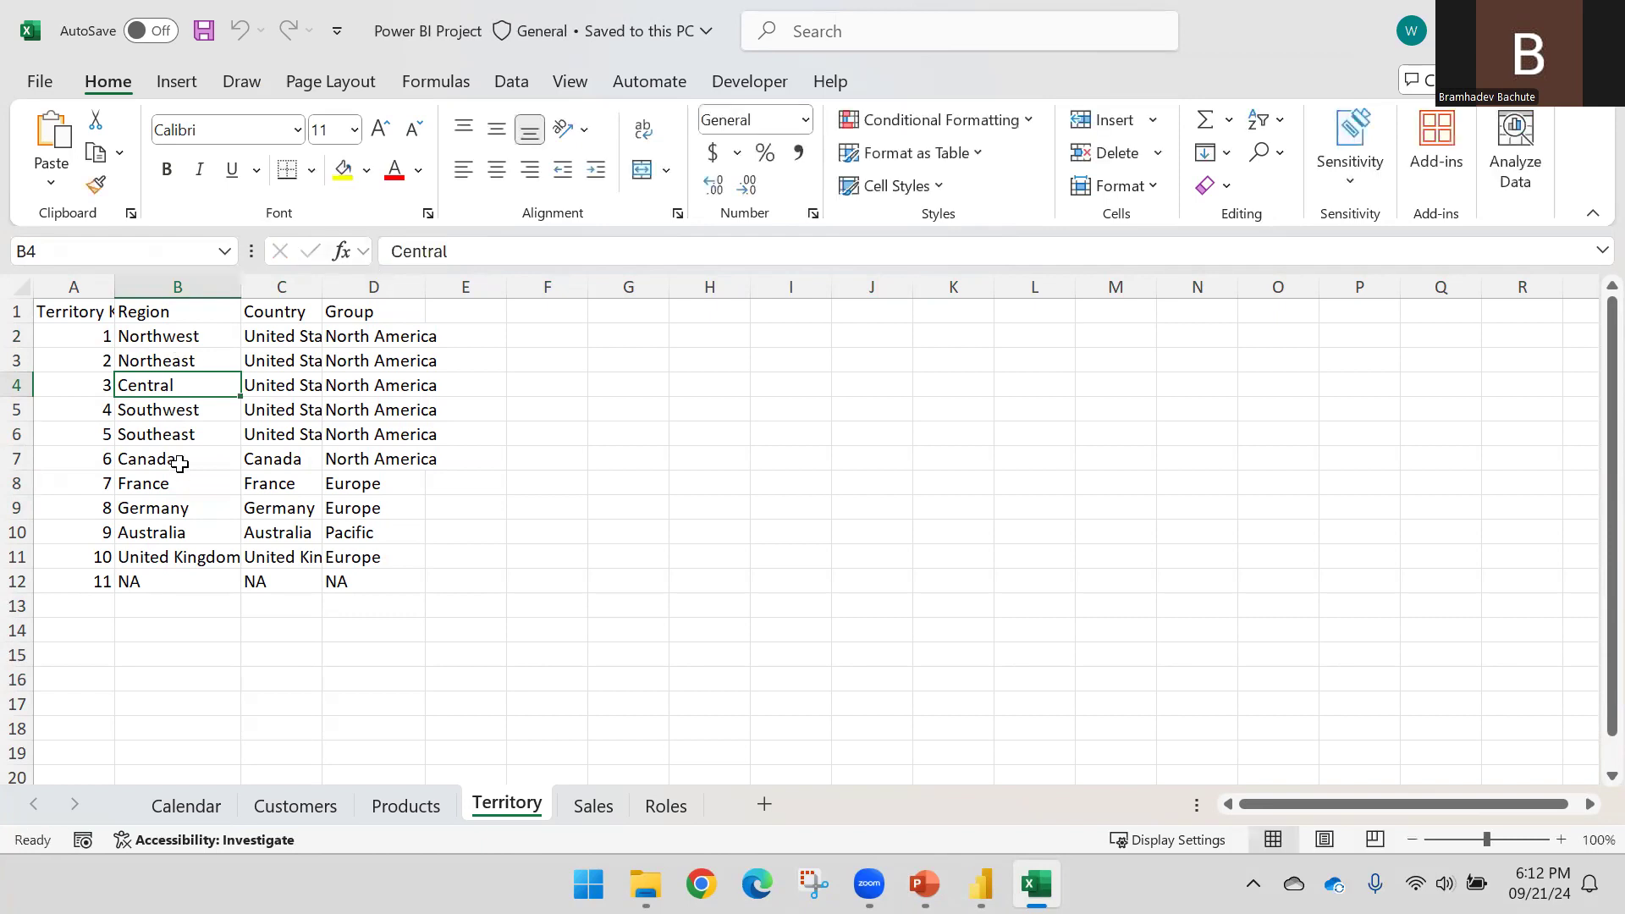
Select the United States regions and North America group, then check the France cell
left_click_drag(180, 338, 190, 432)
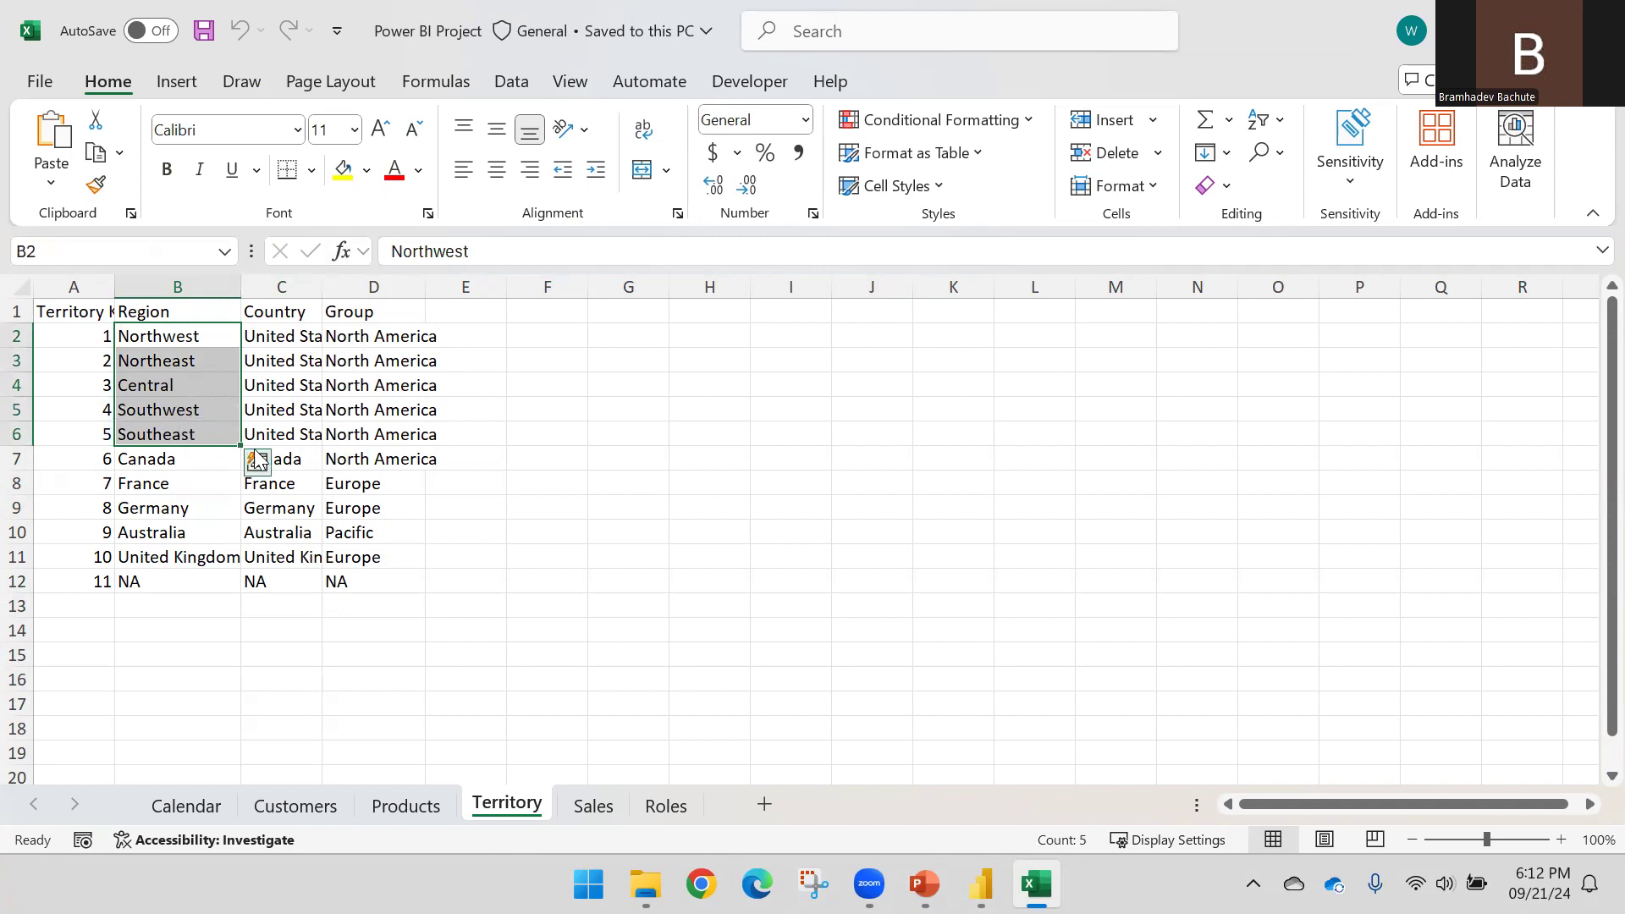
left_click_drag(345, 457, 337, 337)
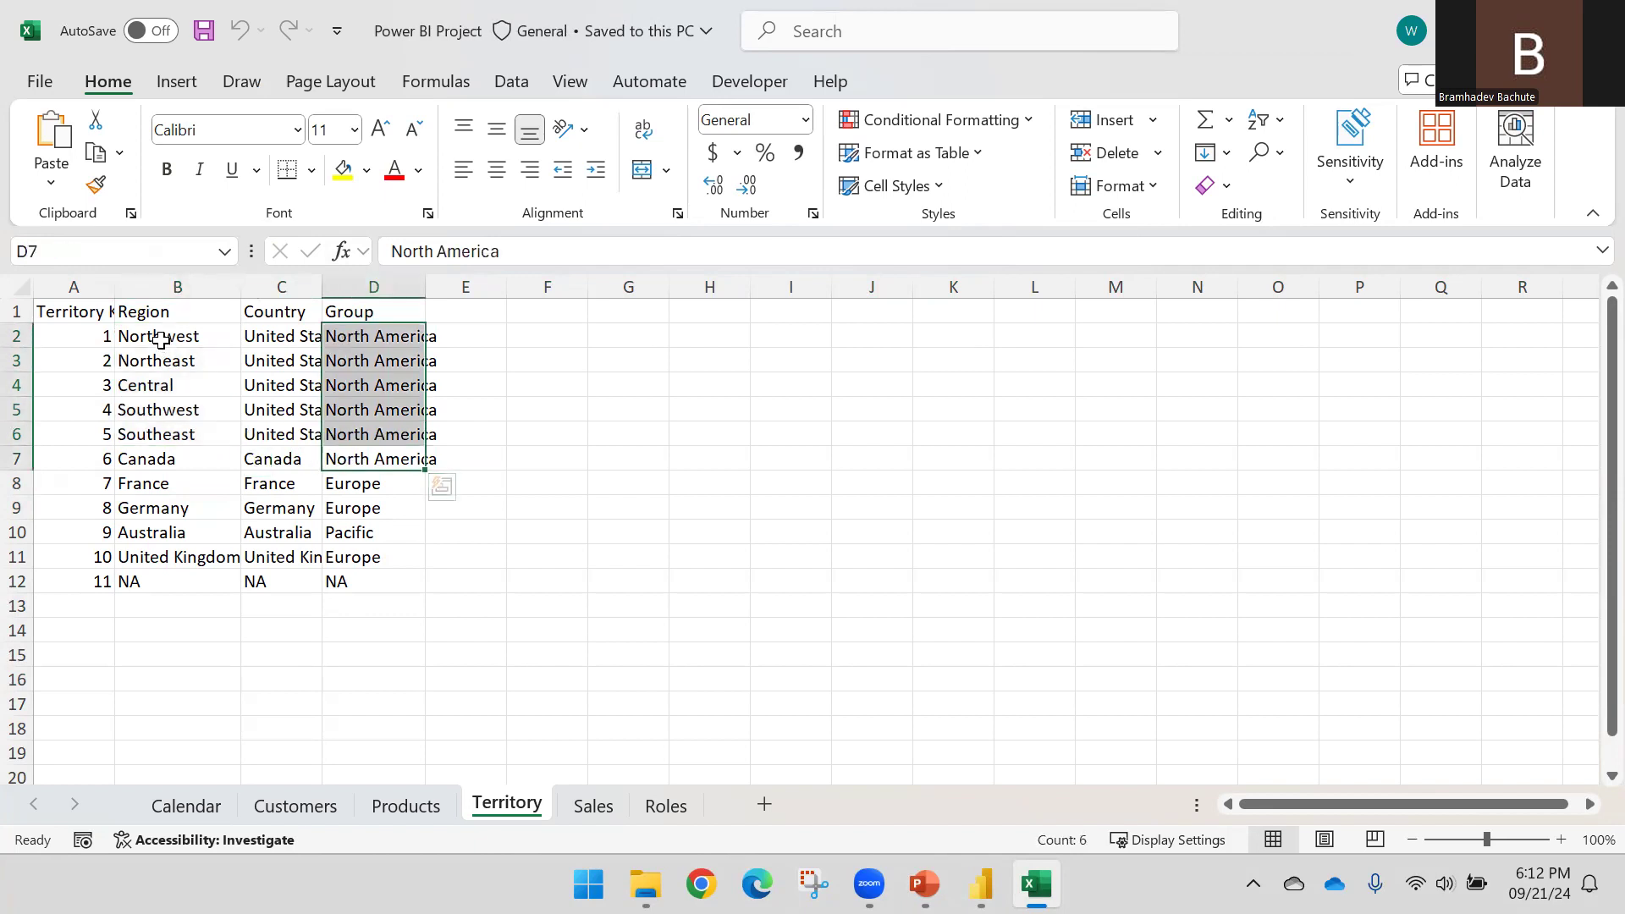
left_click(174, 315)
left_click(161, 484)
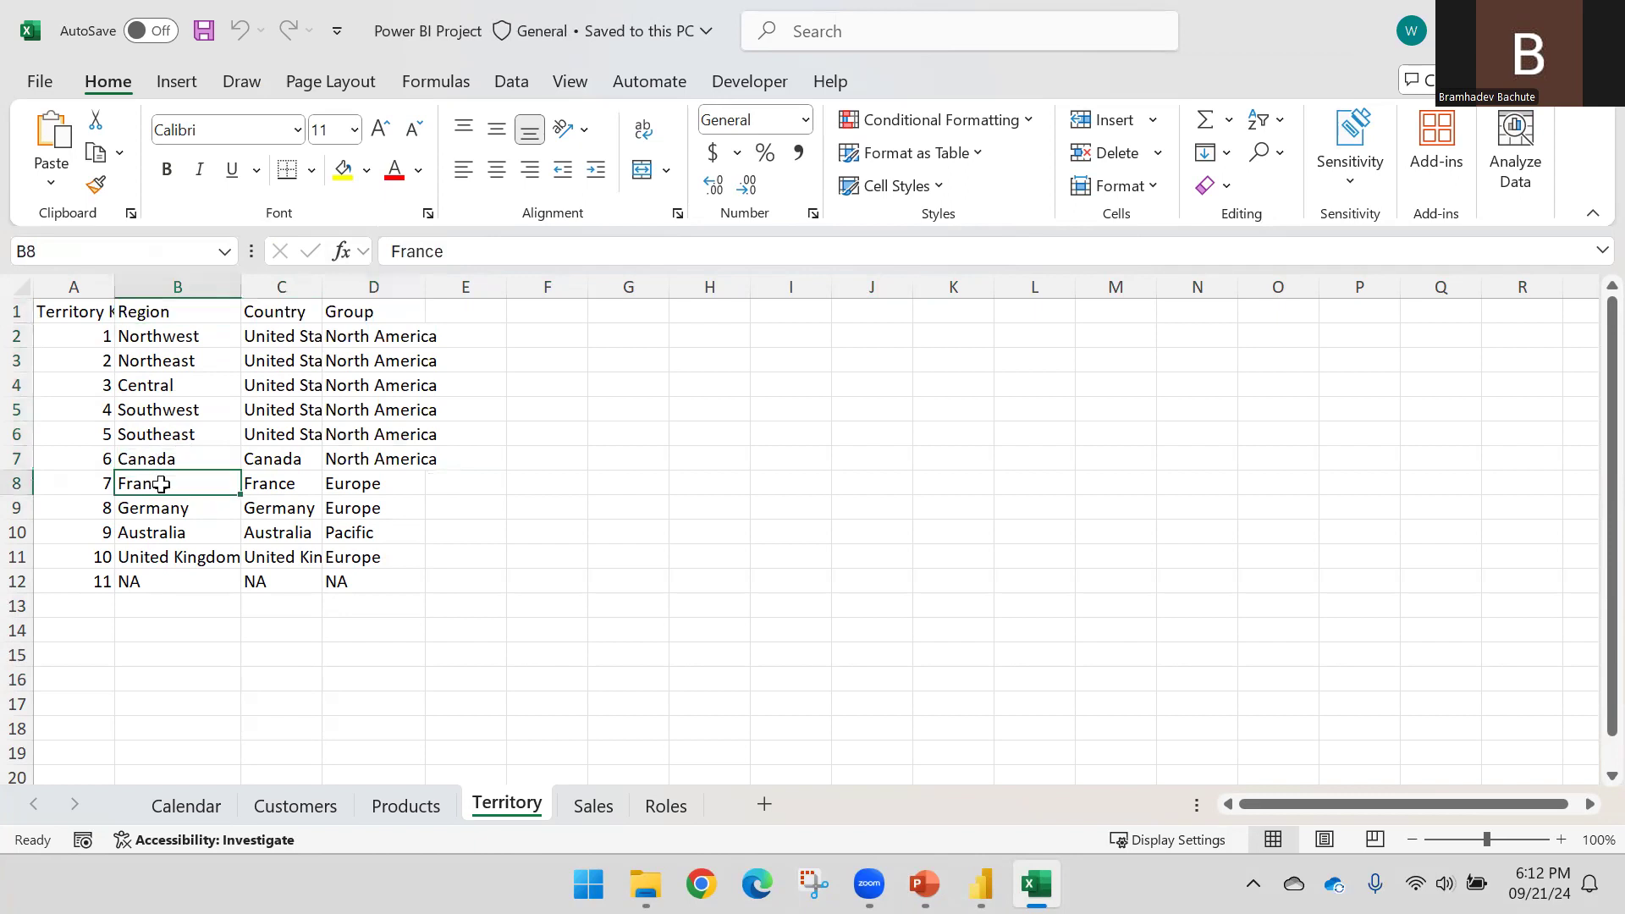
left_click_drag(471, 254, 298, 243)
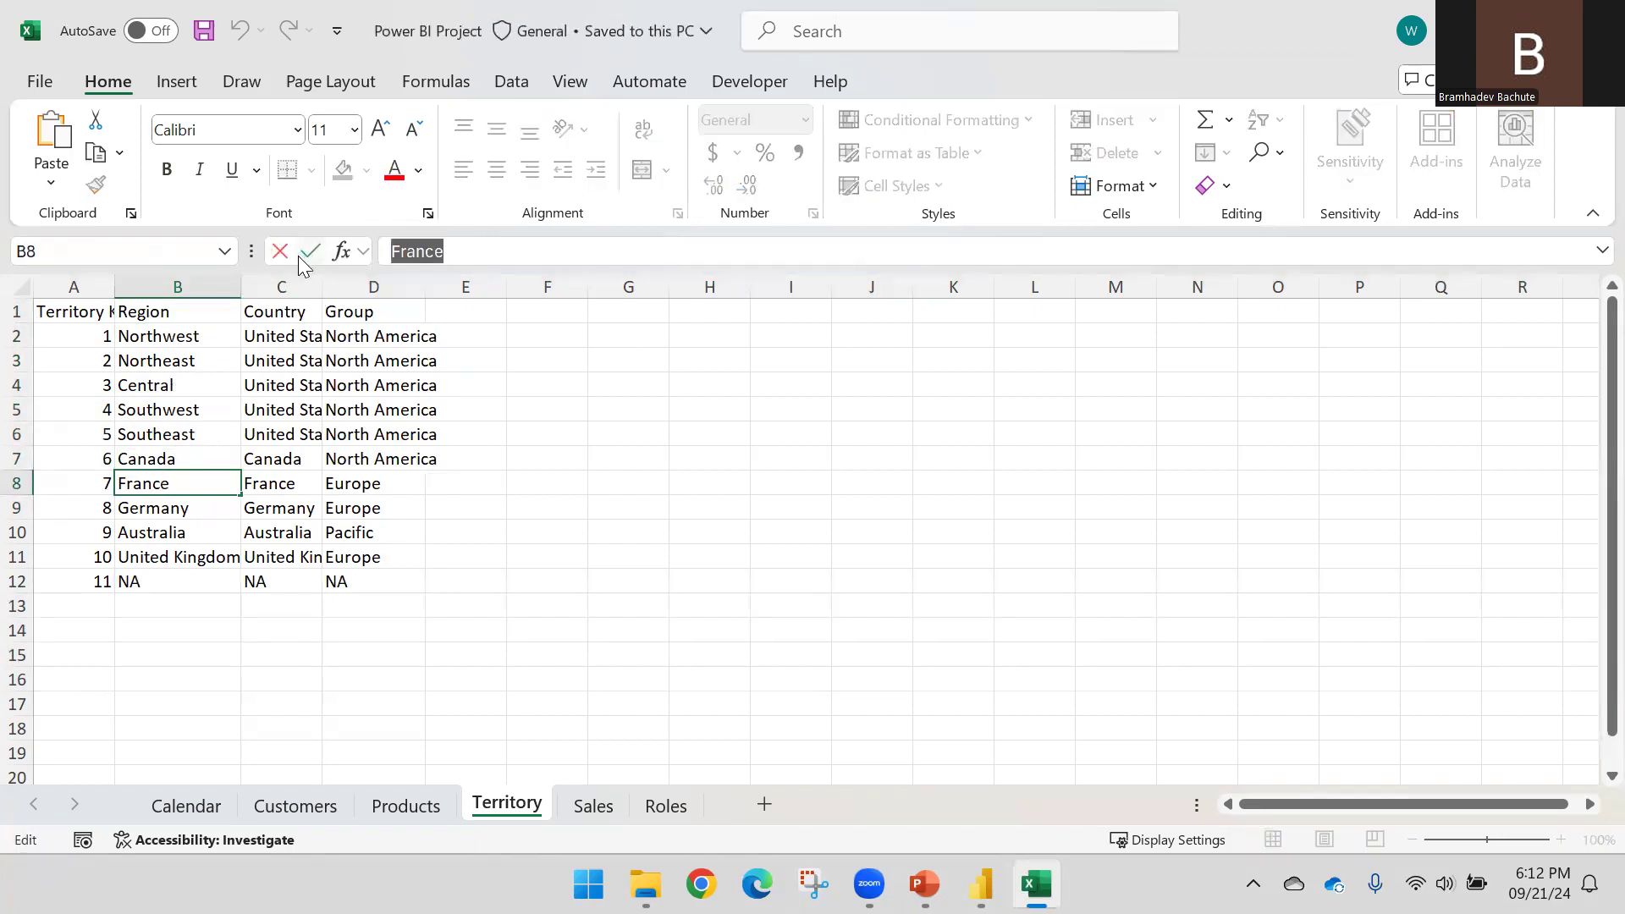
left_click(310, 268)
key("Escape")
Back in Power BI, type France between the quotes of the Region filter
mouse_move(924, 884)
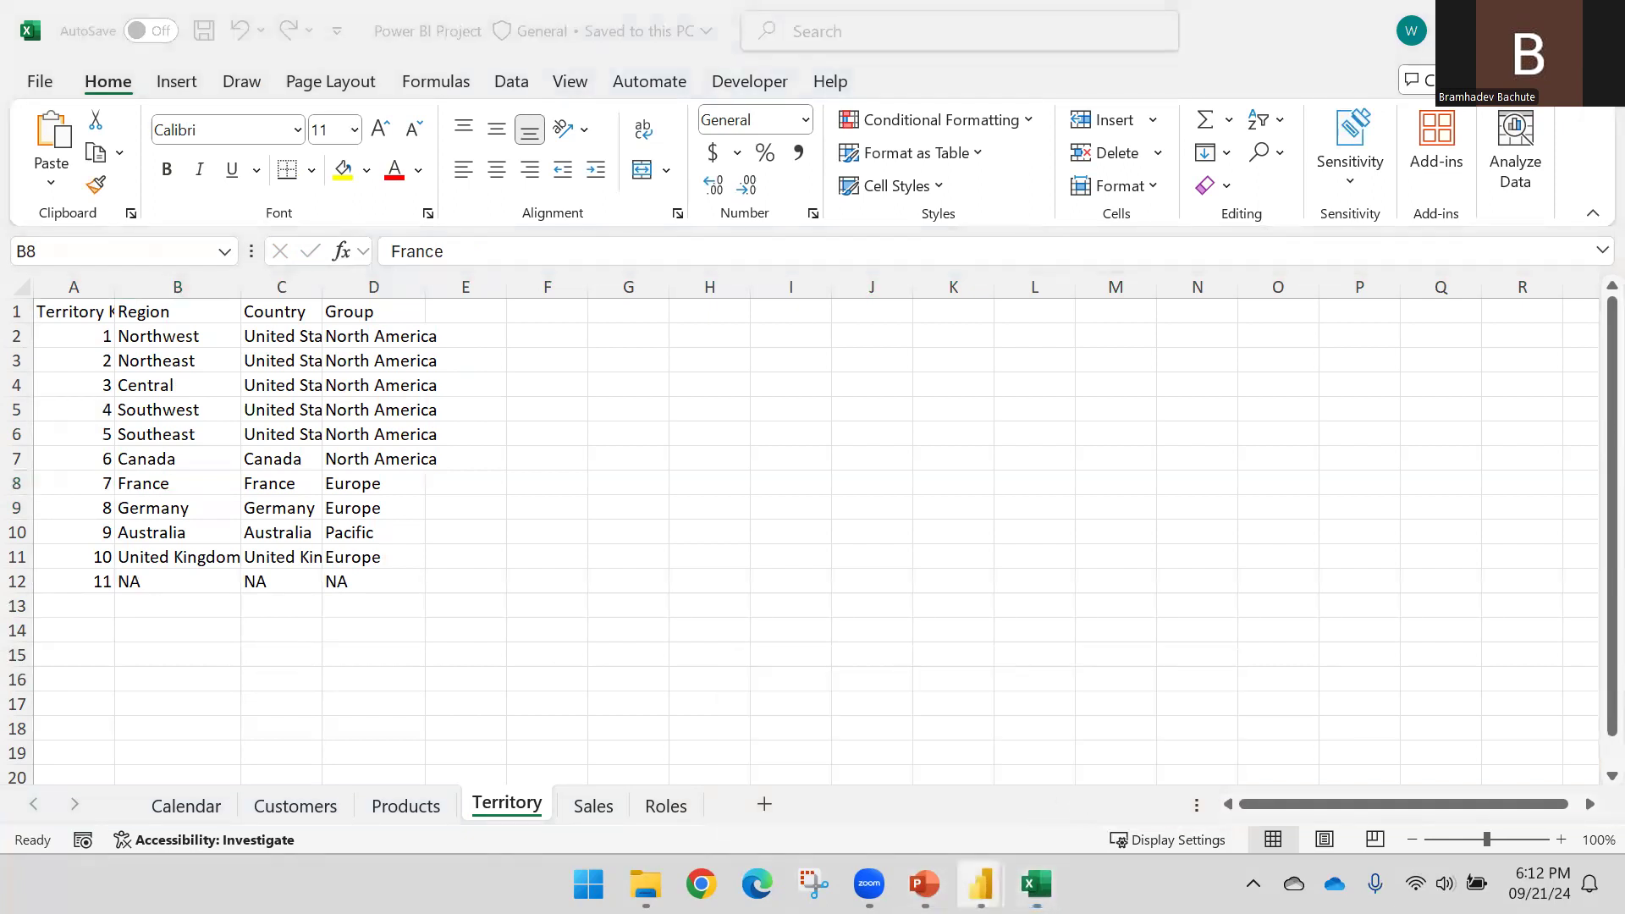
mouse_move(982, 884)
left_click(1093, 681)
type("France")
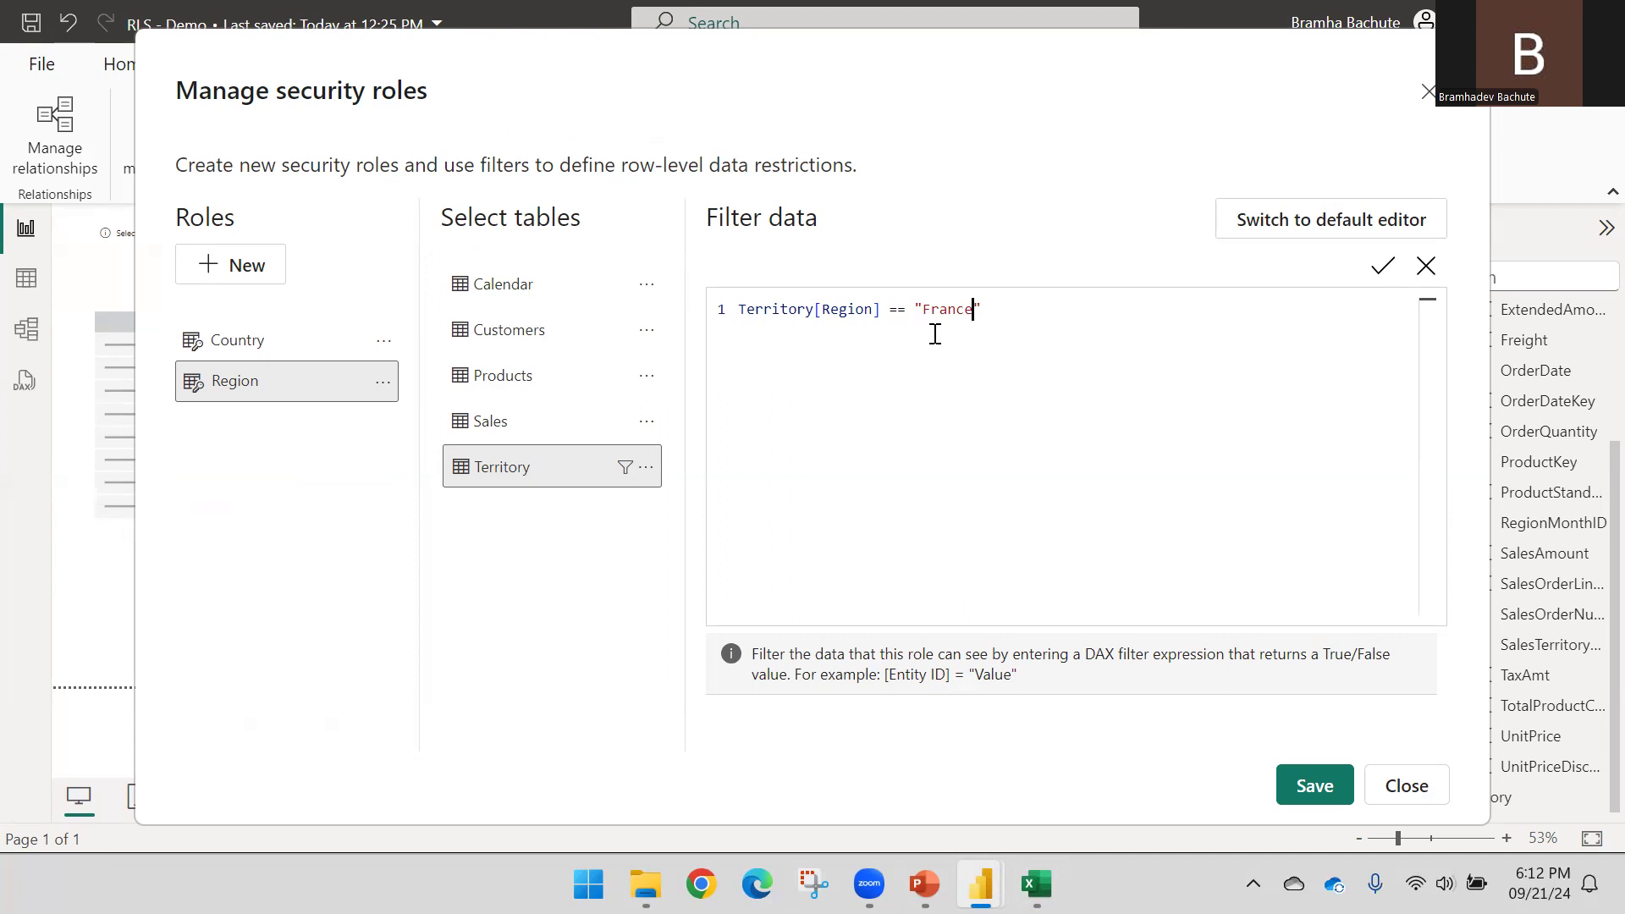
Save the Region role's Territory[Region] == "France" filter and close the roles window
left_click(1317, 787)
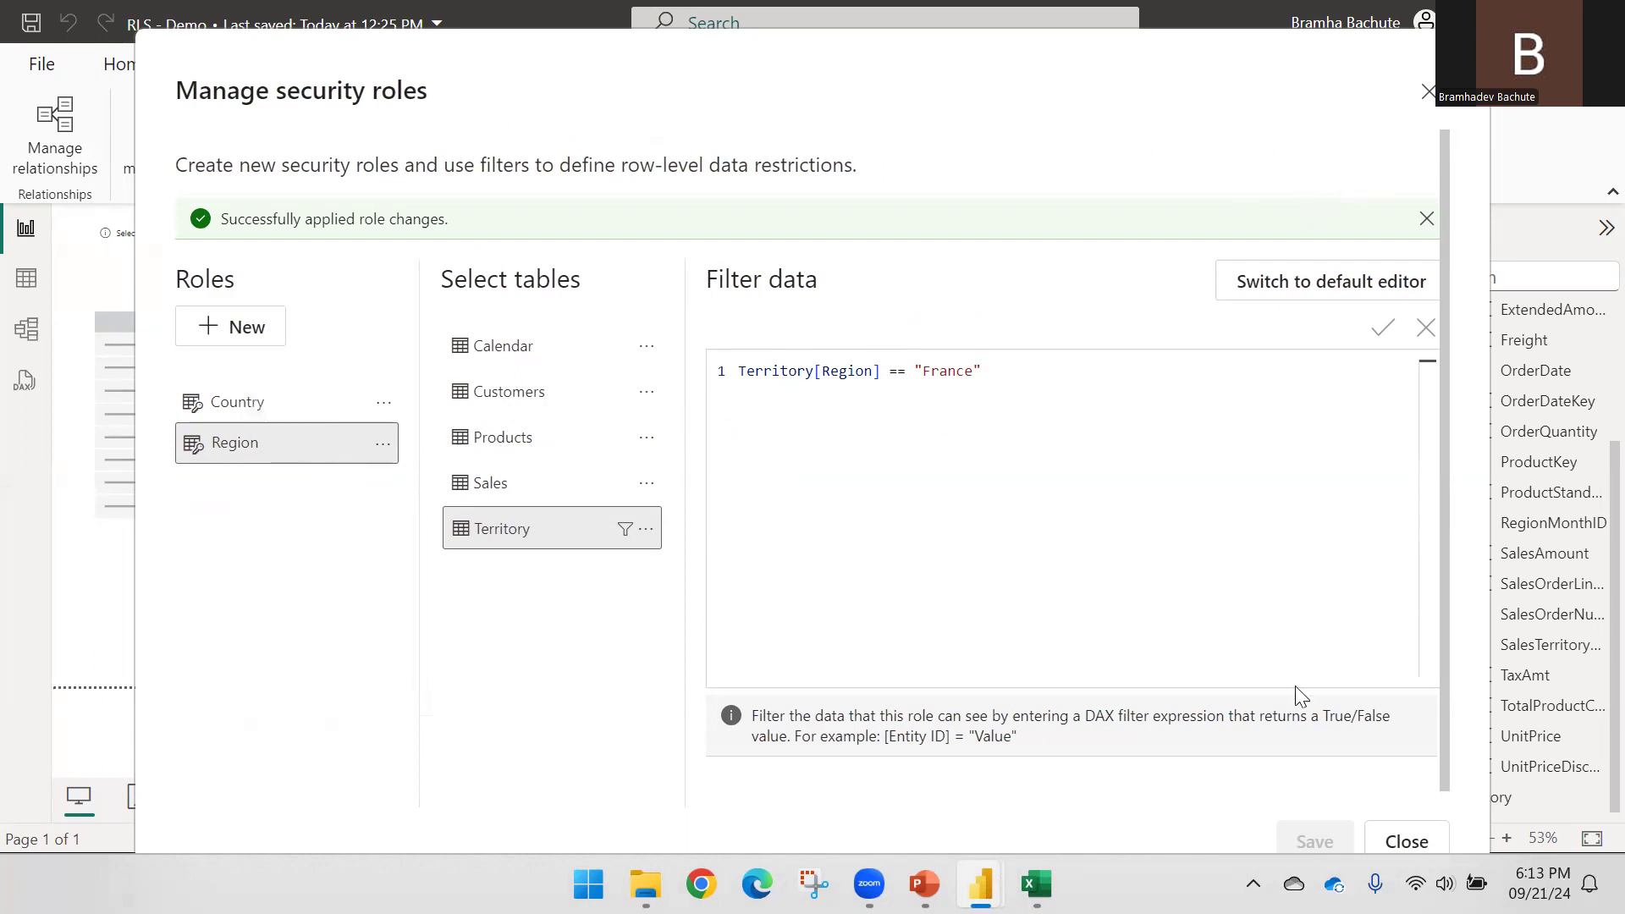
left_click(1393, 838)
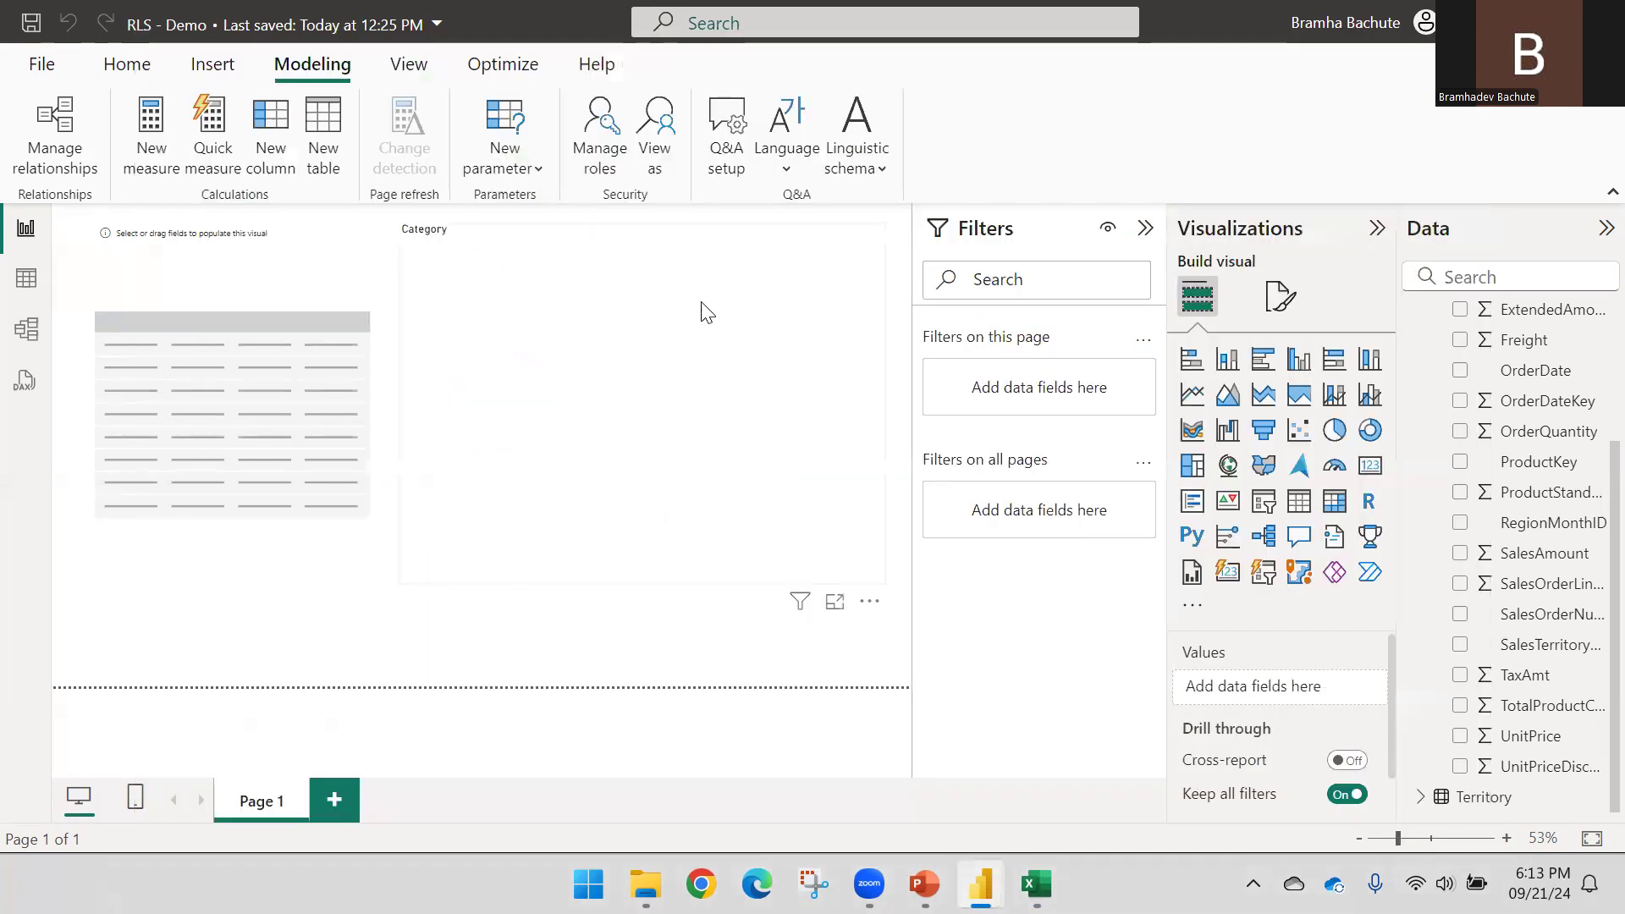
Select the empty table visual and add the Territory Region field to it
left_click(139, 72)
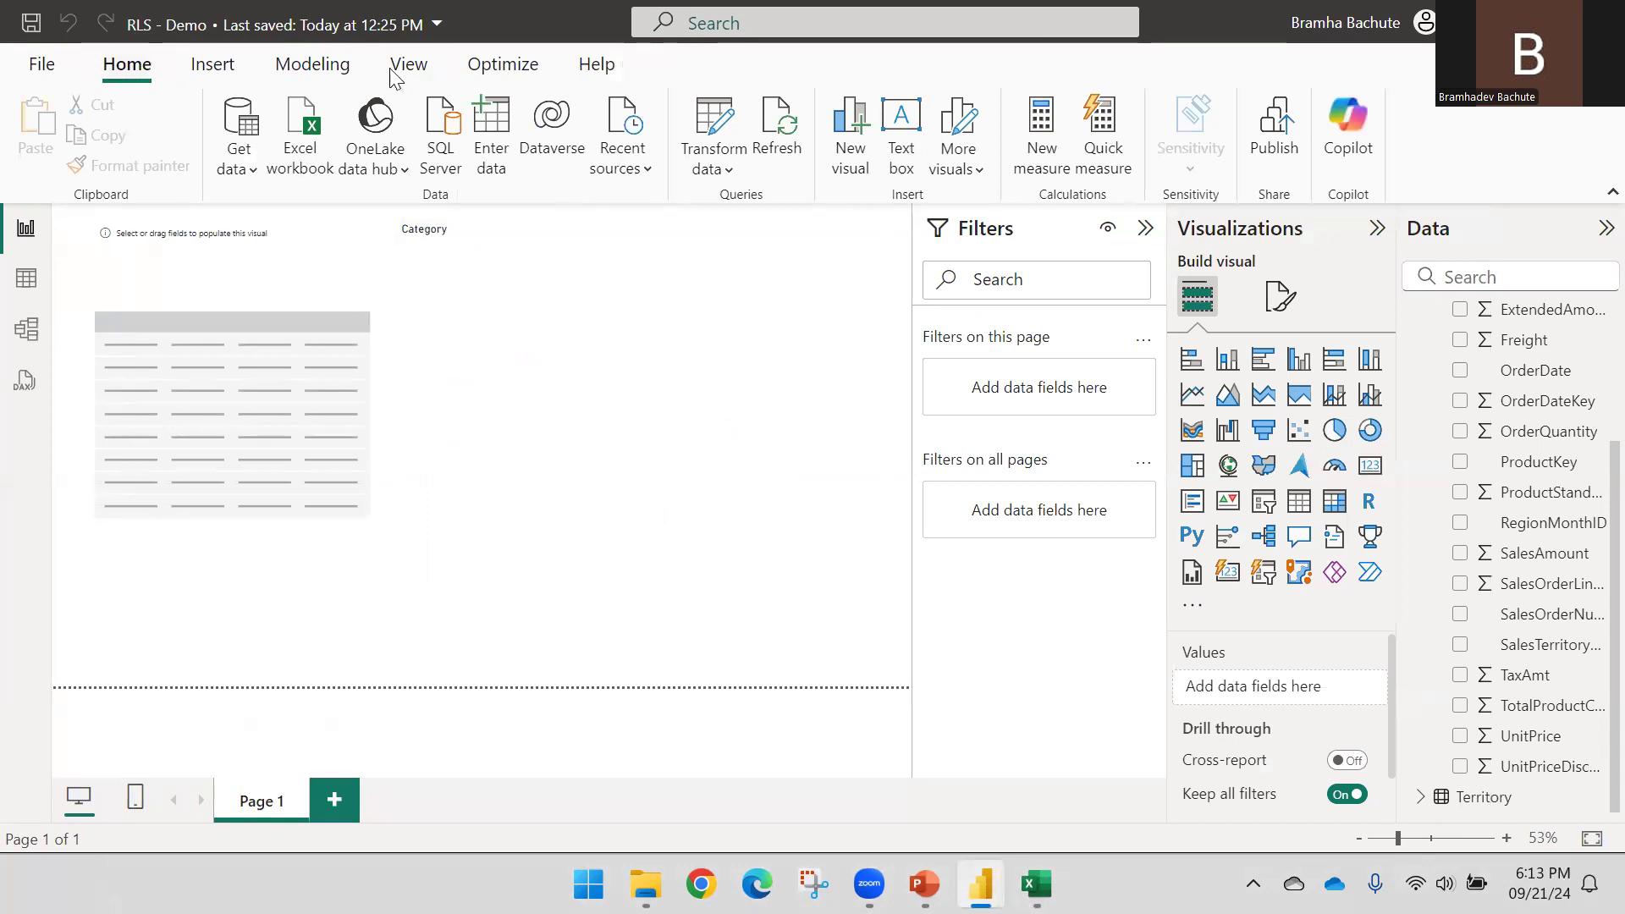
left_click(312, 66)
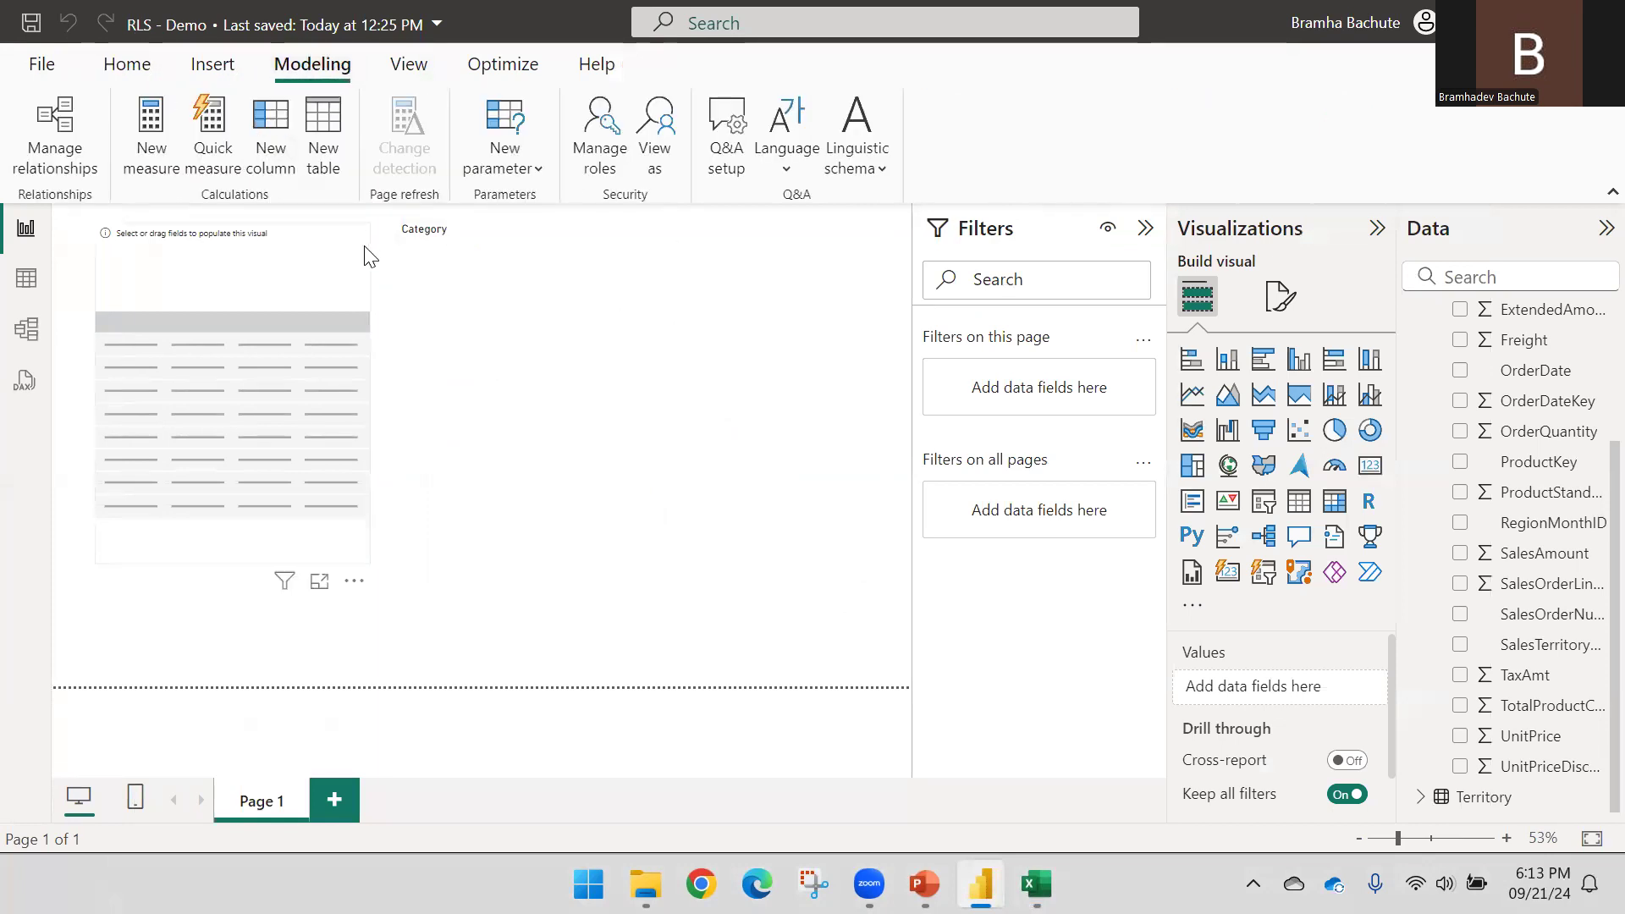
left_click(343, 248)
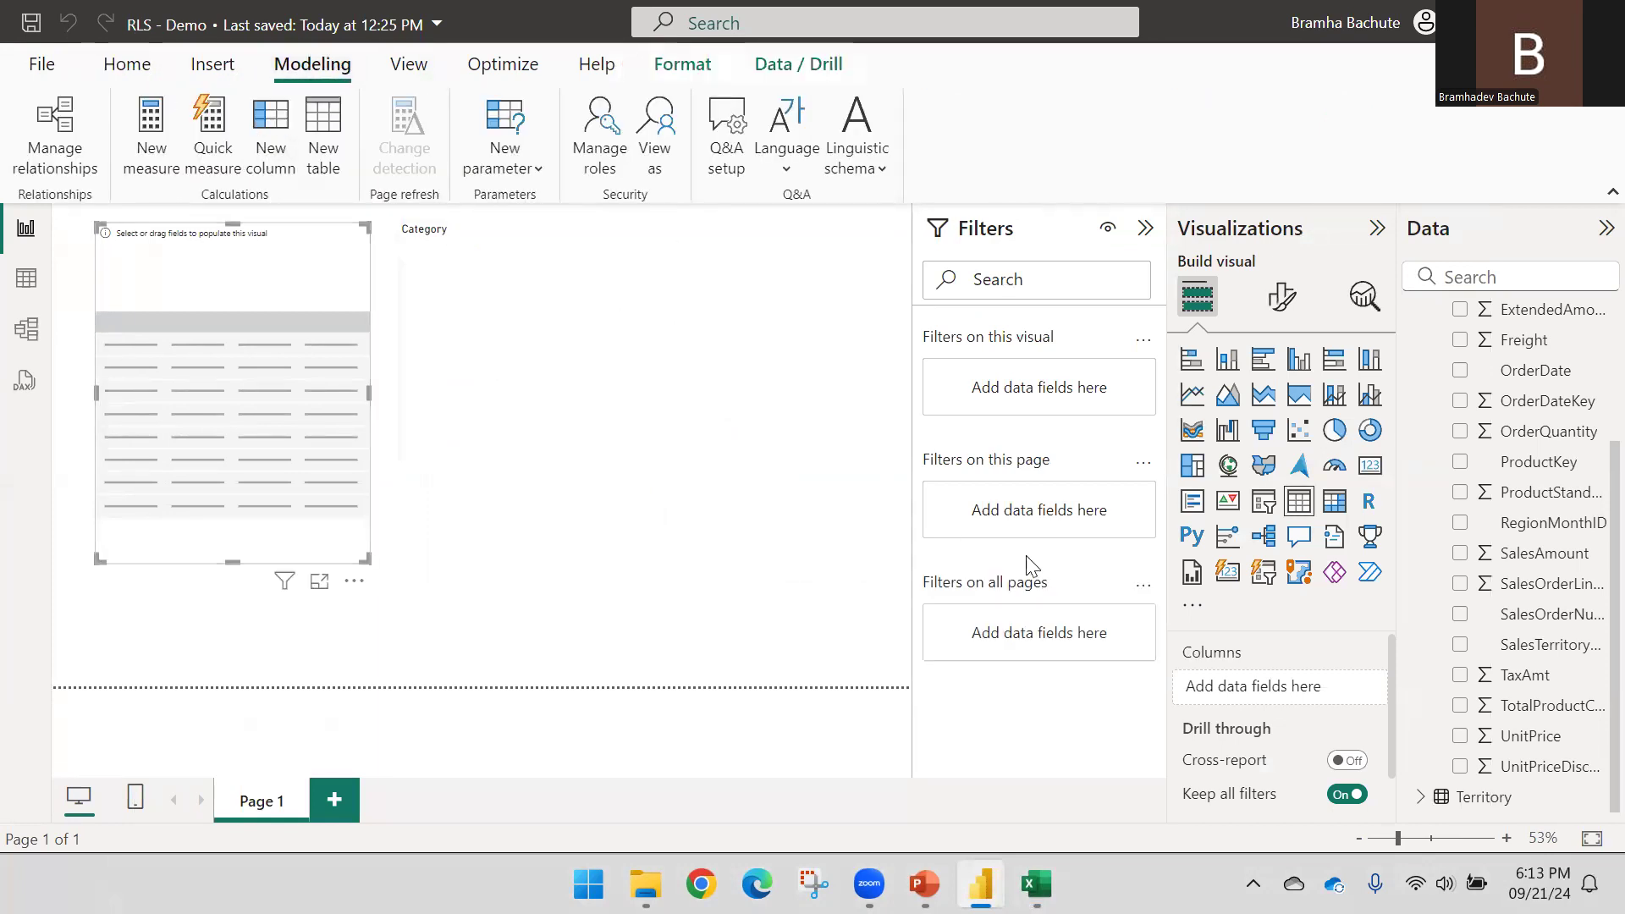
scroll(1439, 394, "up", 3)
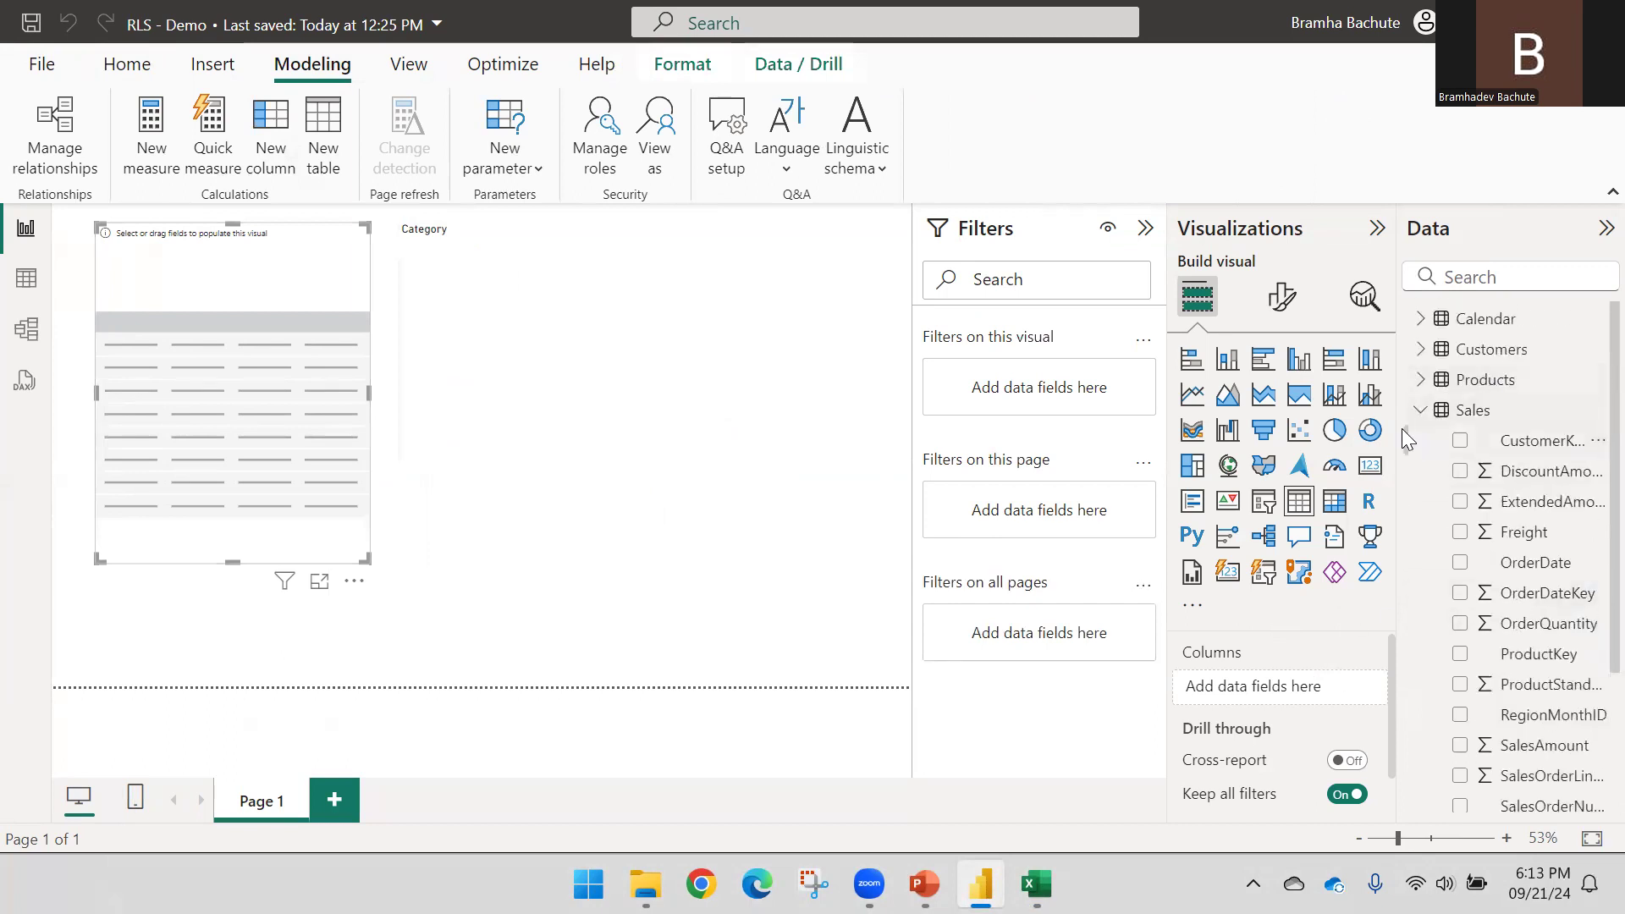
left_click(1420, 411)
left_click(1421, 442)
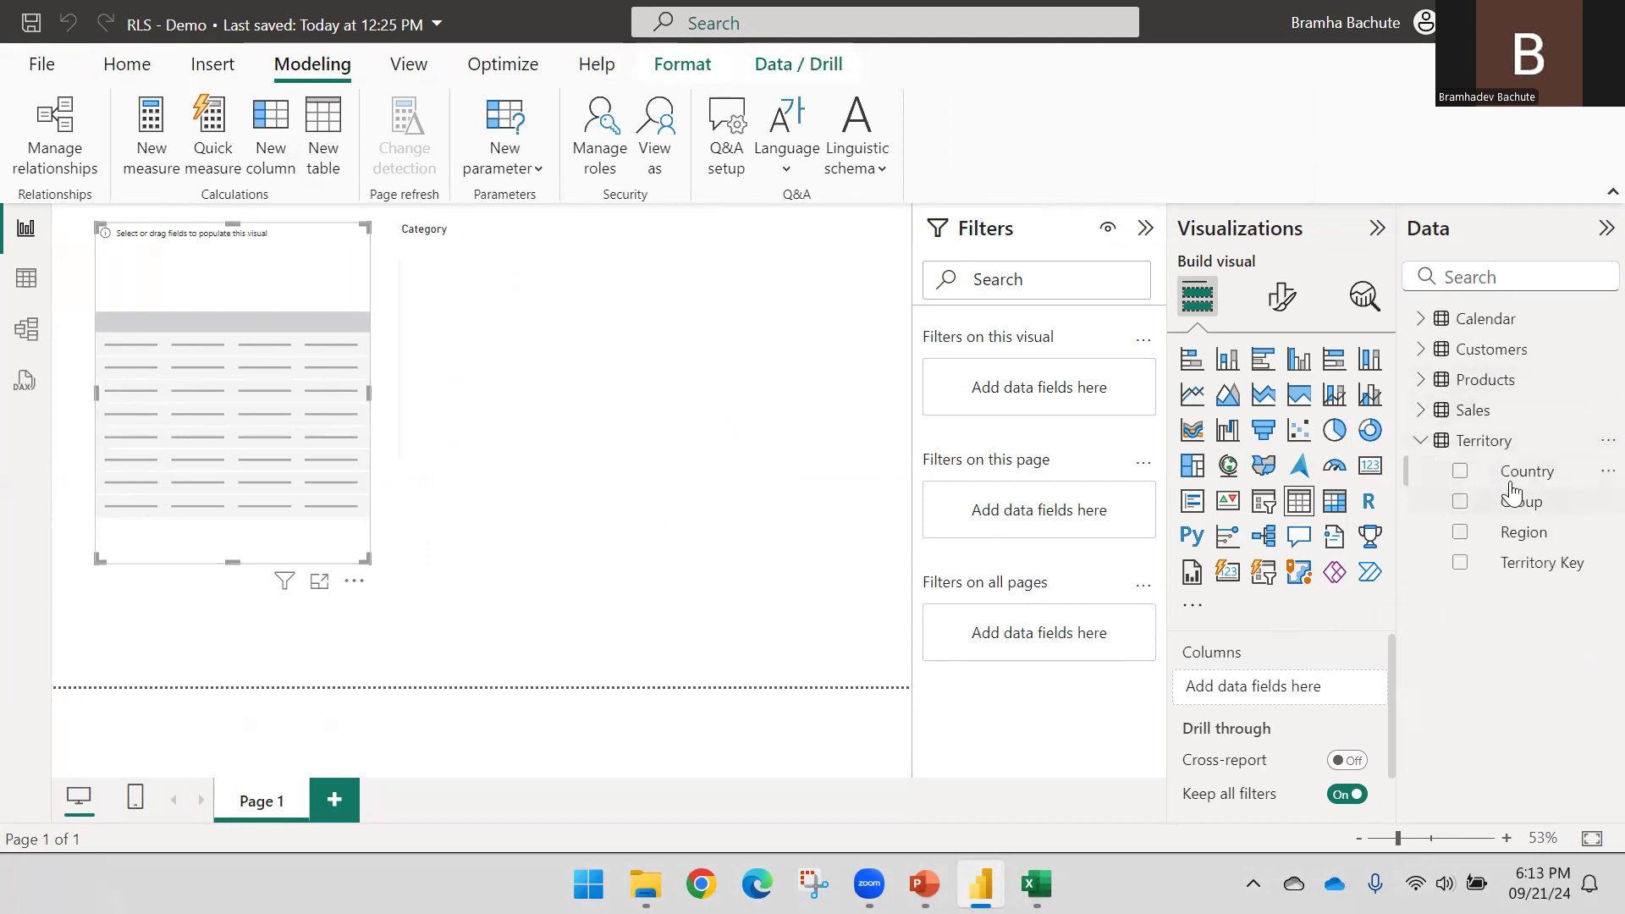
left_click_drag(1515, 533, 218, 343)
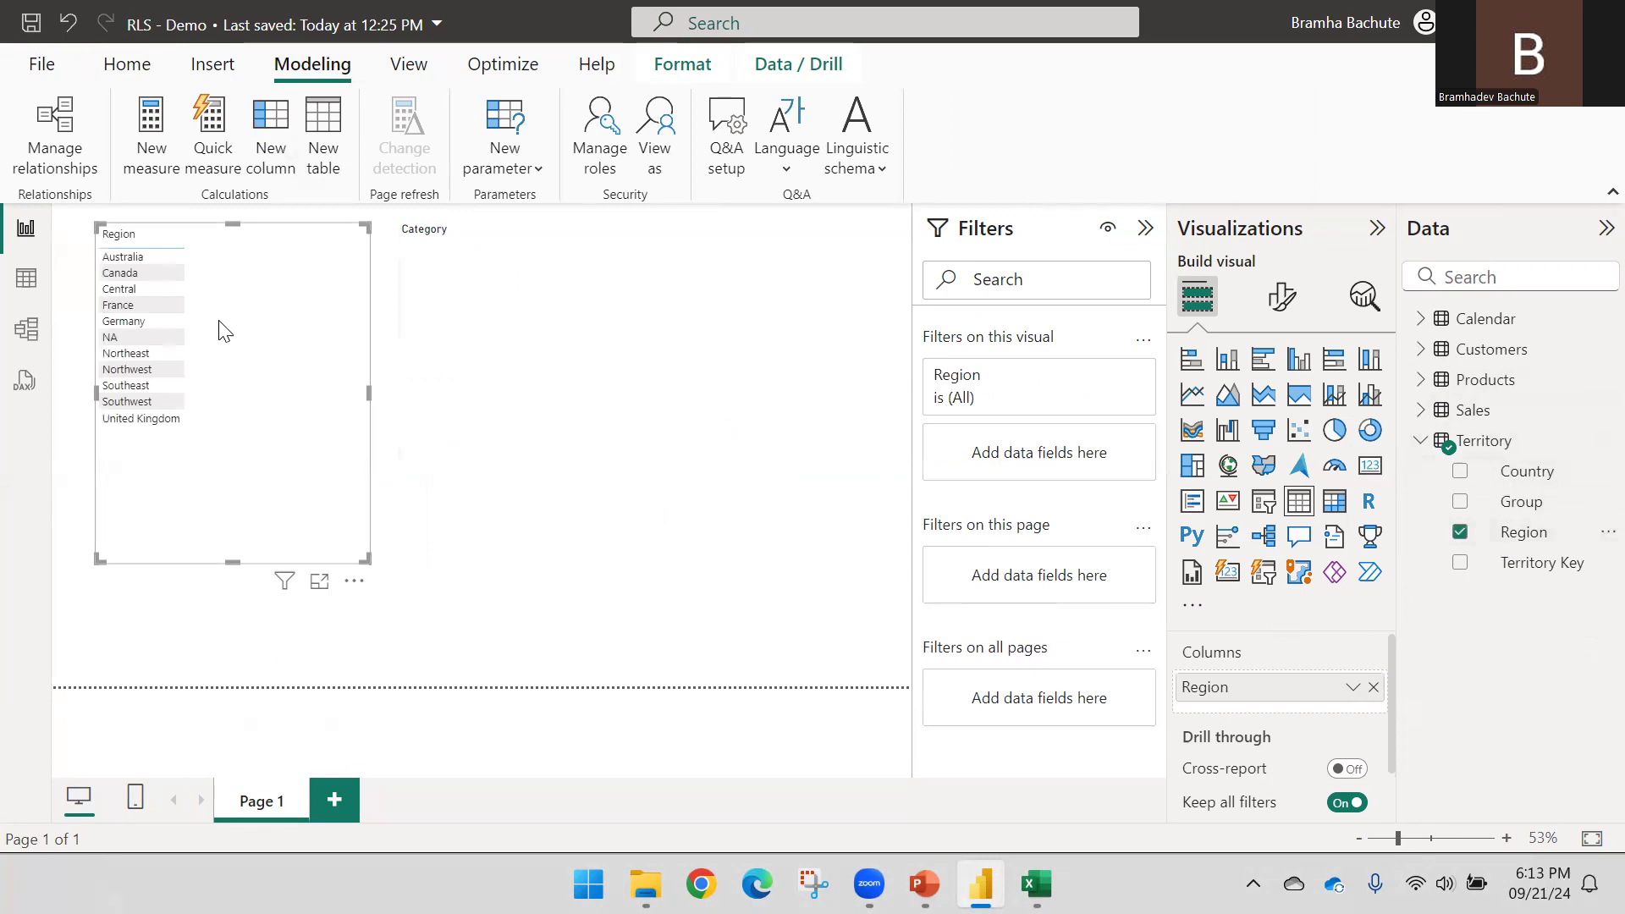
Add Sales SalesAmount and Products Category to the table, totalling 151125755
left_click(1421, 441)
left_click(1421, 409)
scroll(1521, 529, "down", 3)
left_click_drag(1532, 554, 279, 434)
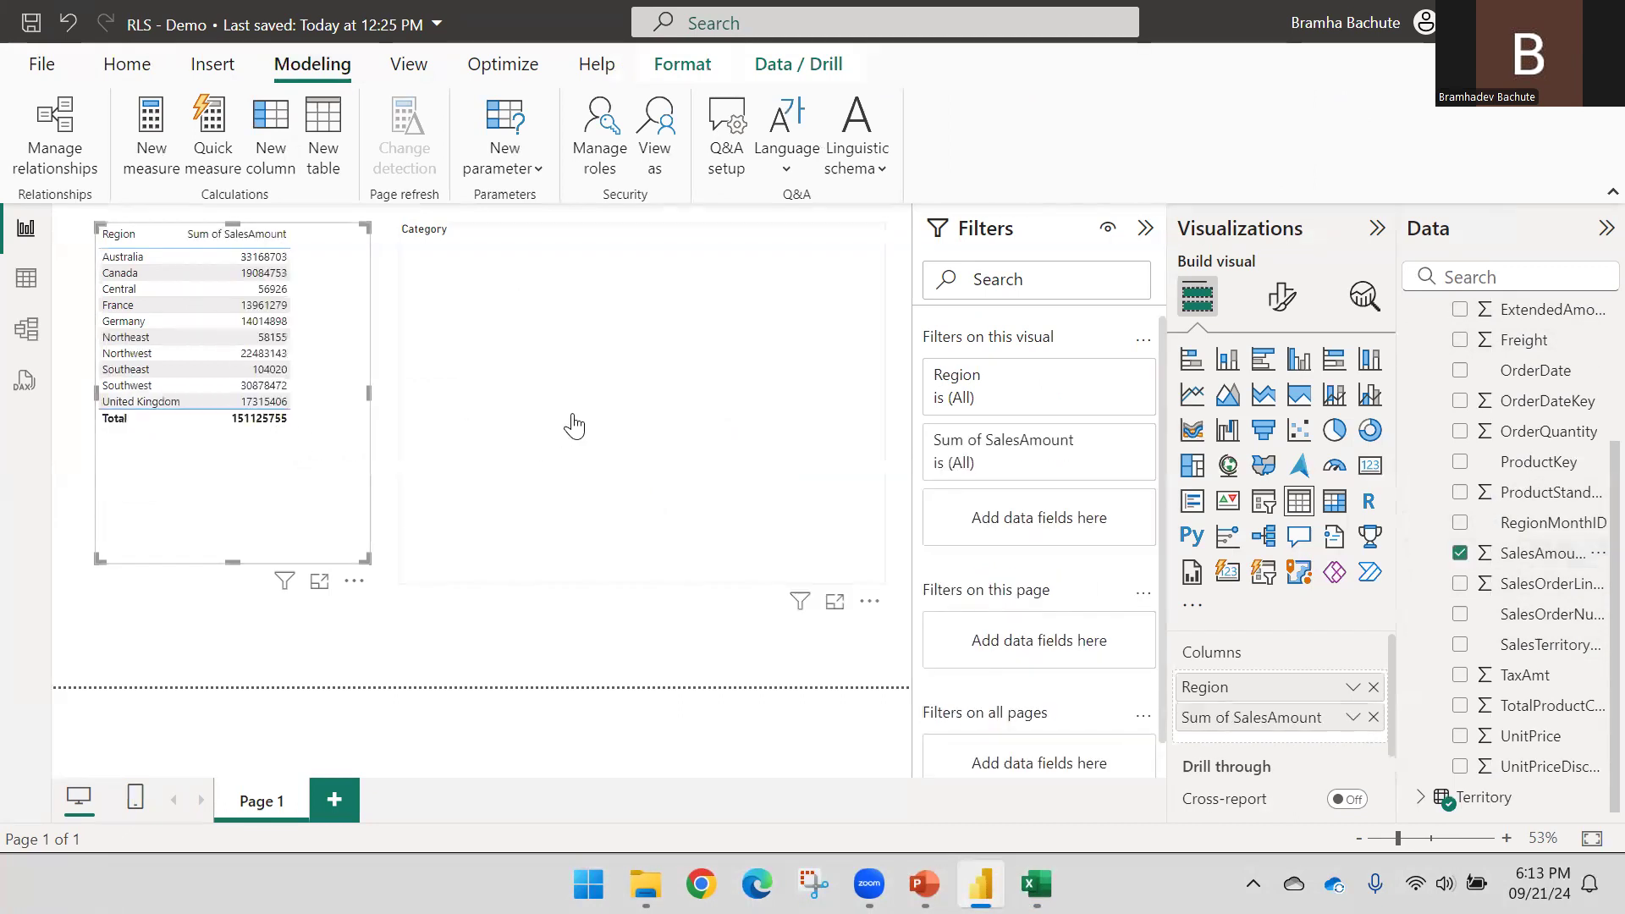
scroll(1439, 431, "up", 3)
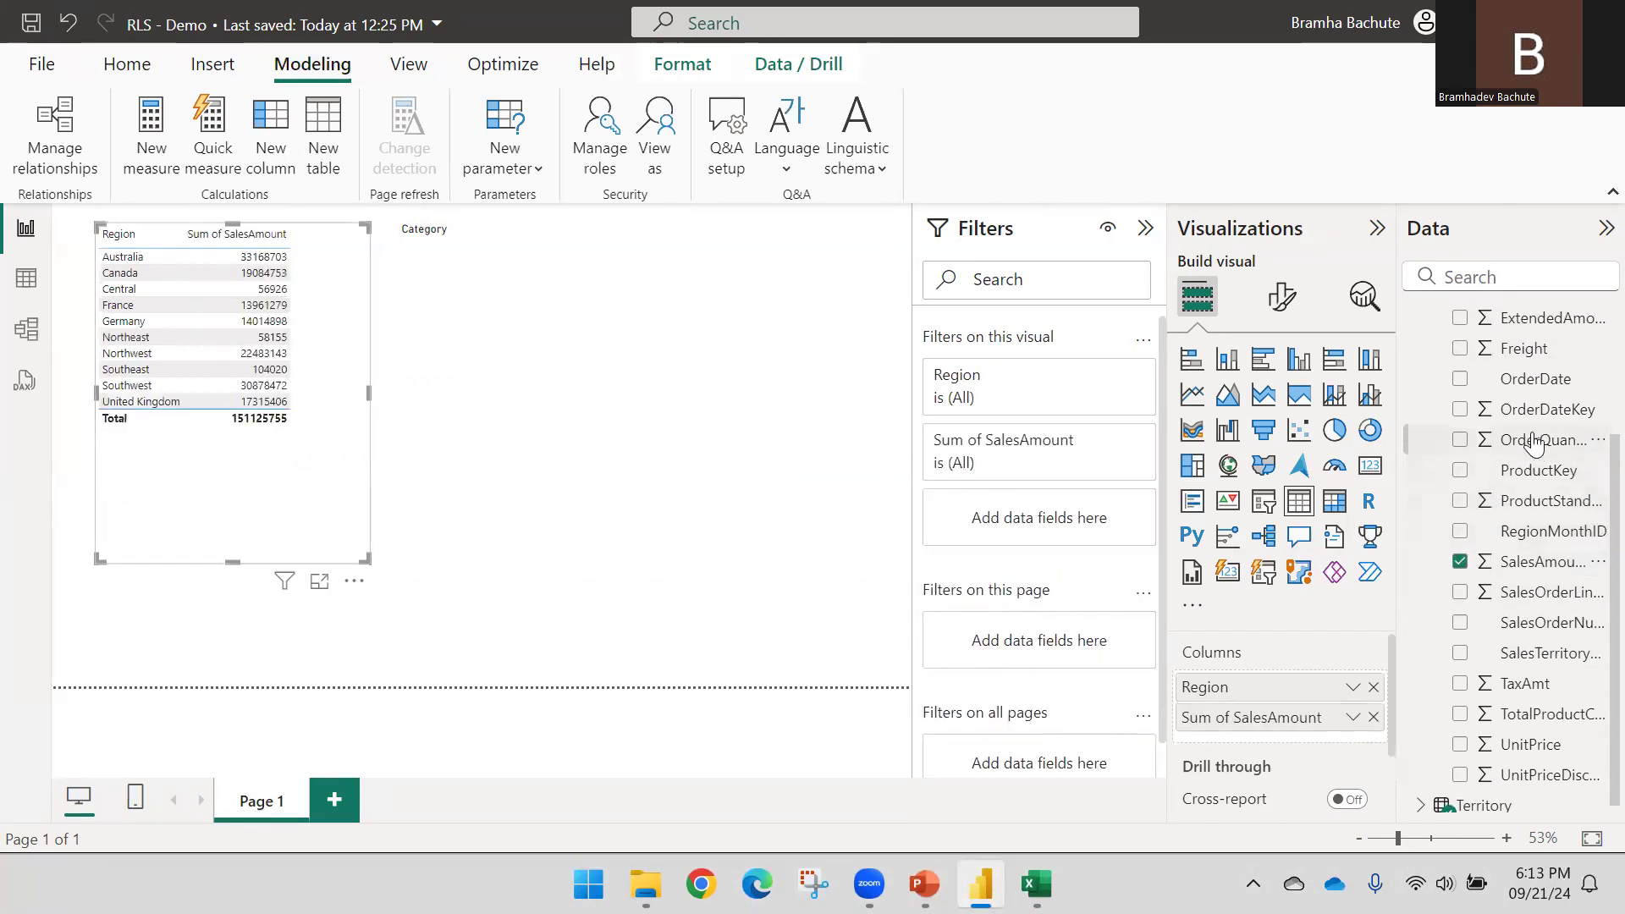
left_click(1422, 411)
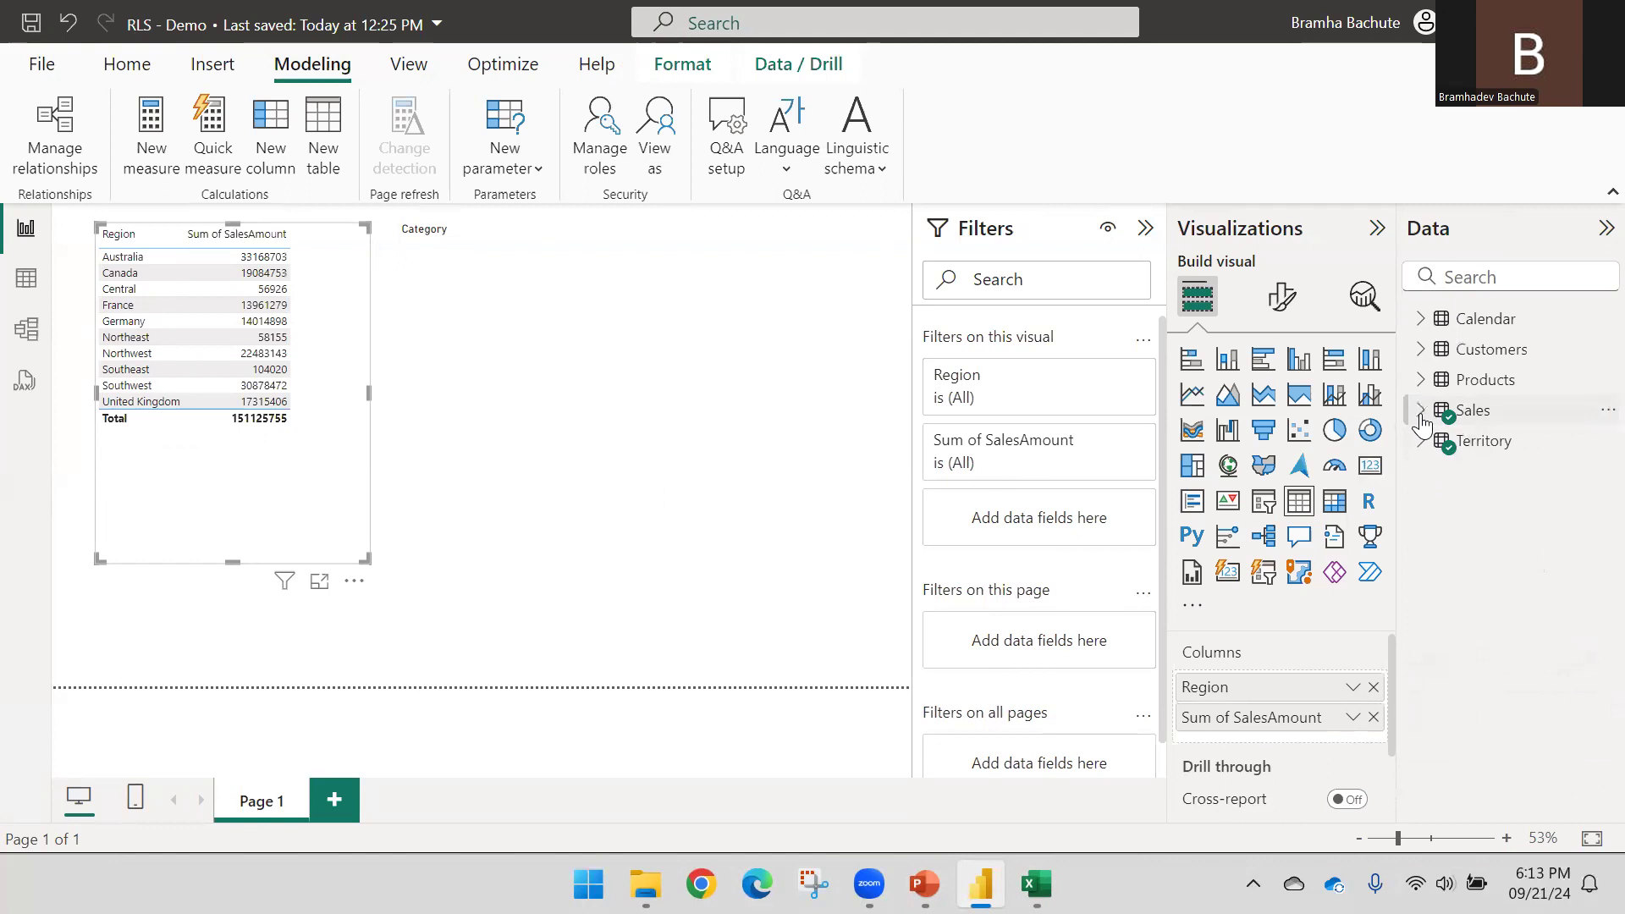
left_click(1421, 379)
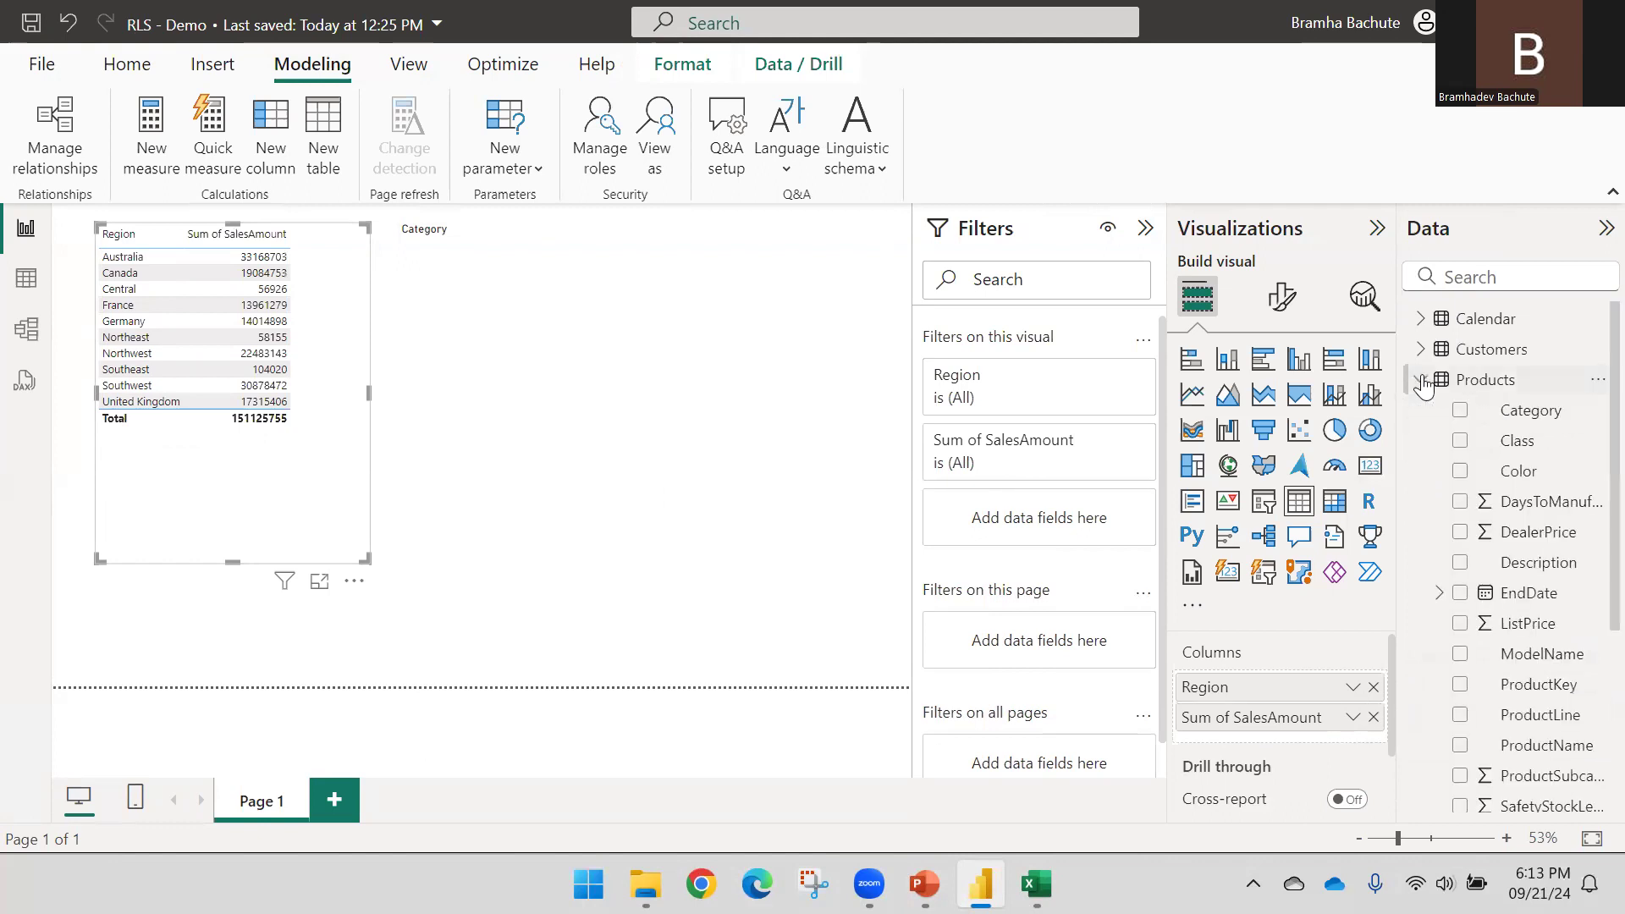
left_click_drag(1550, 419, 1292, 707)
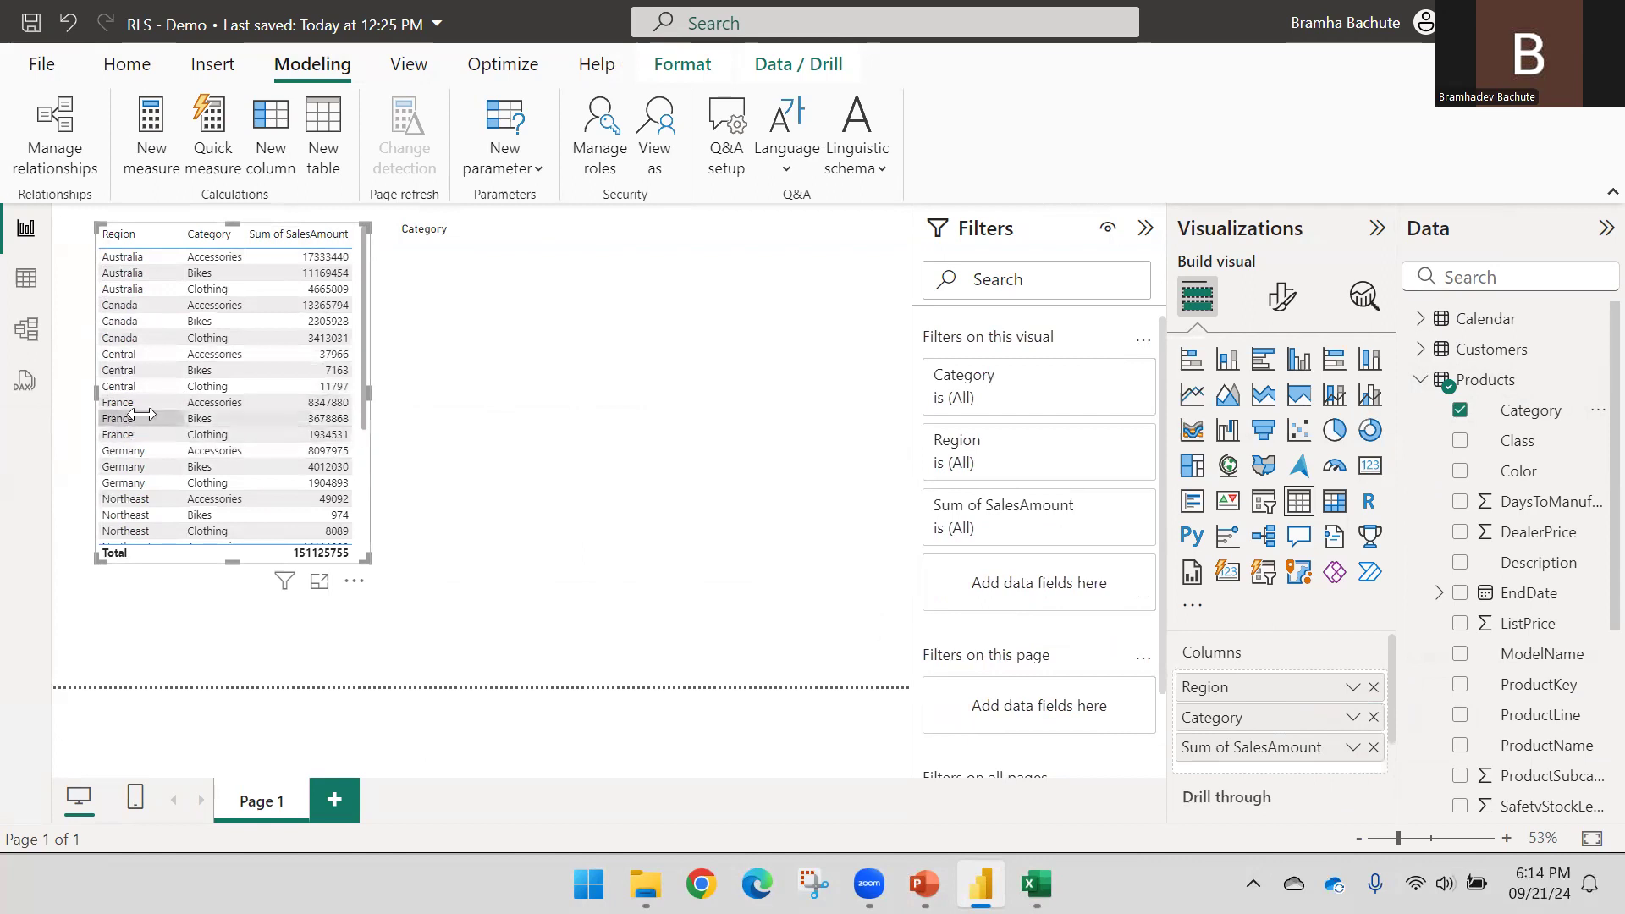
Remove the empty Category visual through its More options menu
left_click(538, 327)
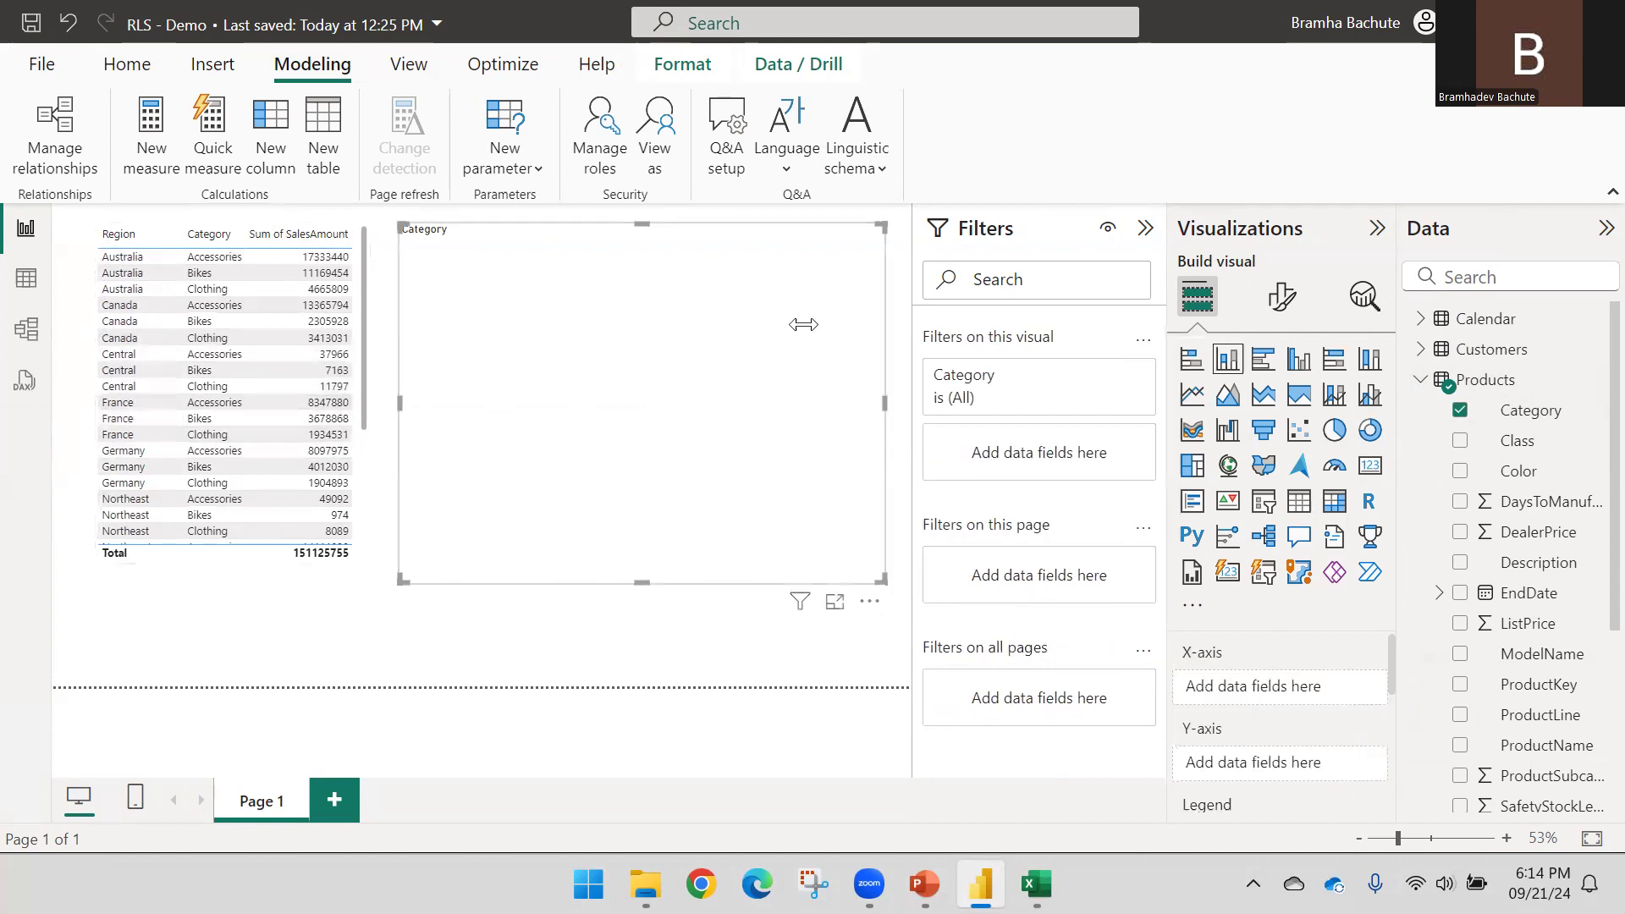
left_click(874, 602)
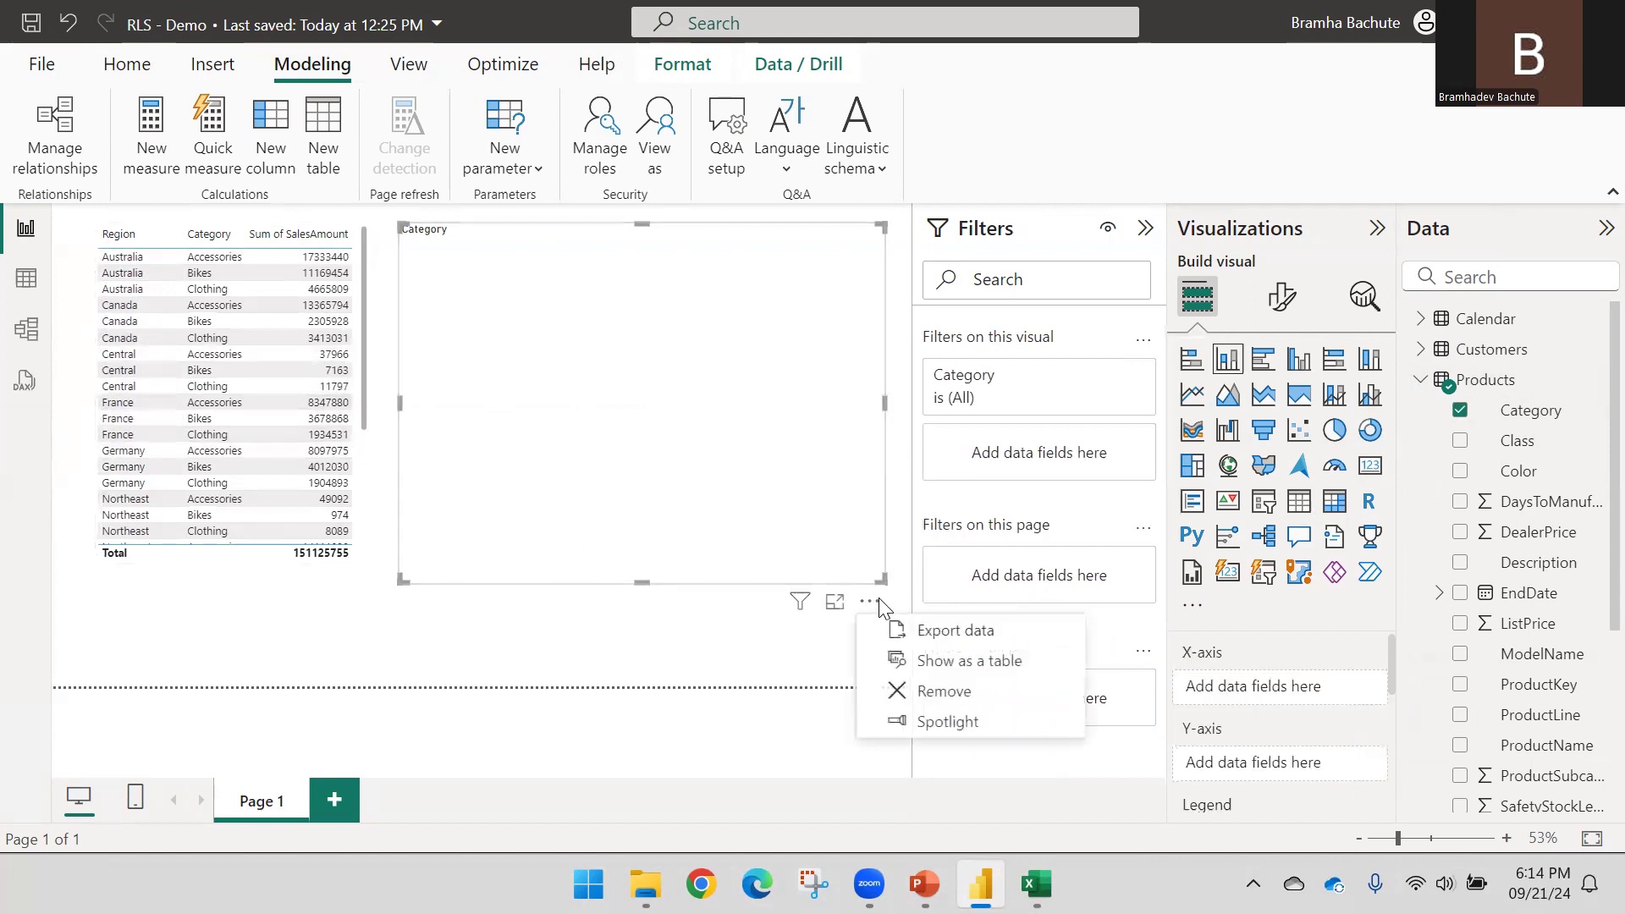
left_click(937, 693)
Copy the table to the right, widen it, and turn it into a taller stacked column chart
left_click(368, 474)
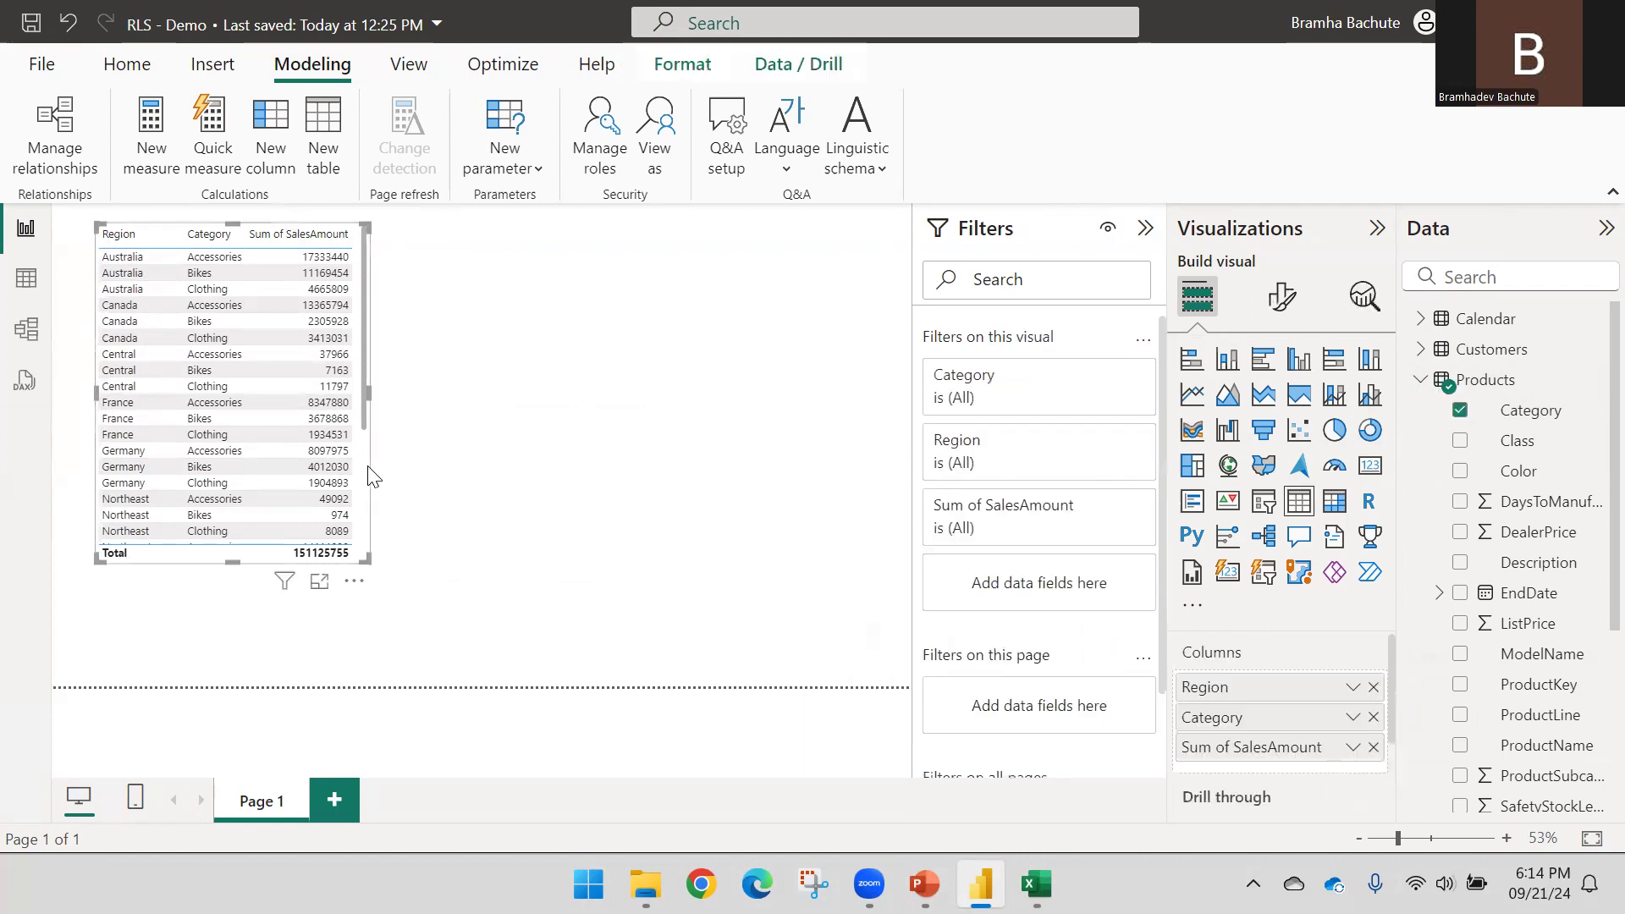
left_click_drag(368, 466, 375, 473)
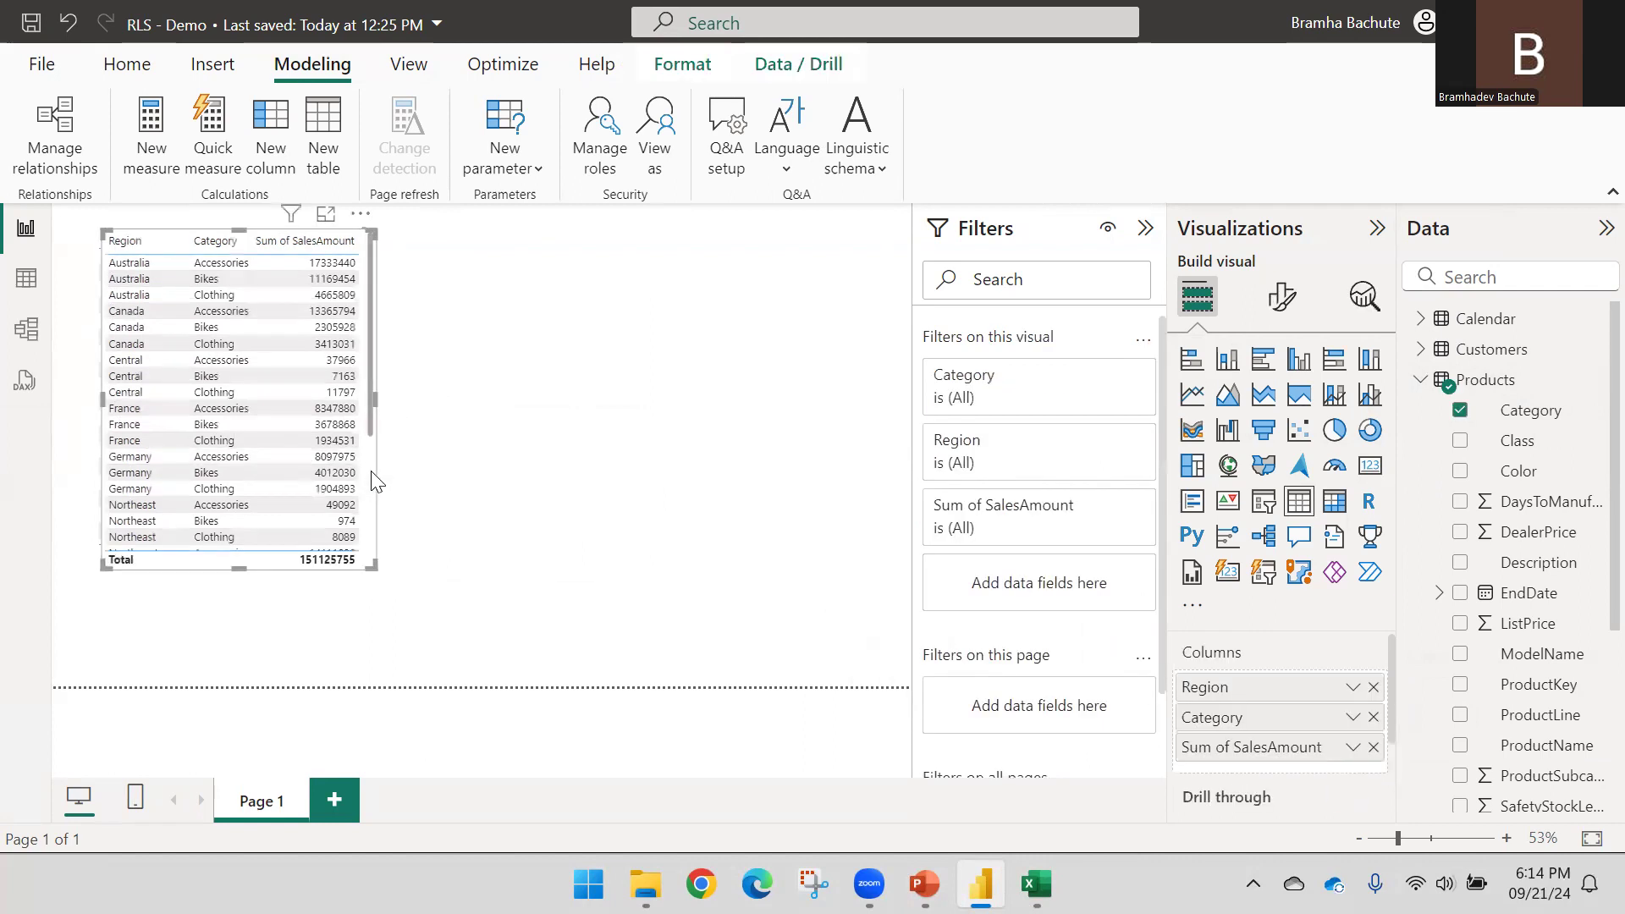
left_click(371, 471)
left_click_drag(180, 241, 524, 258)
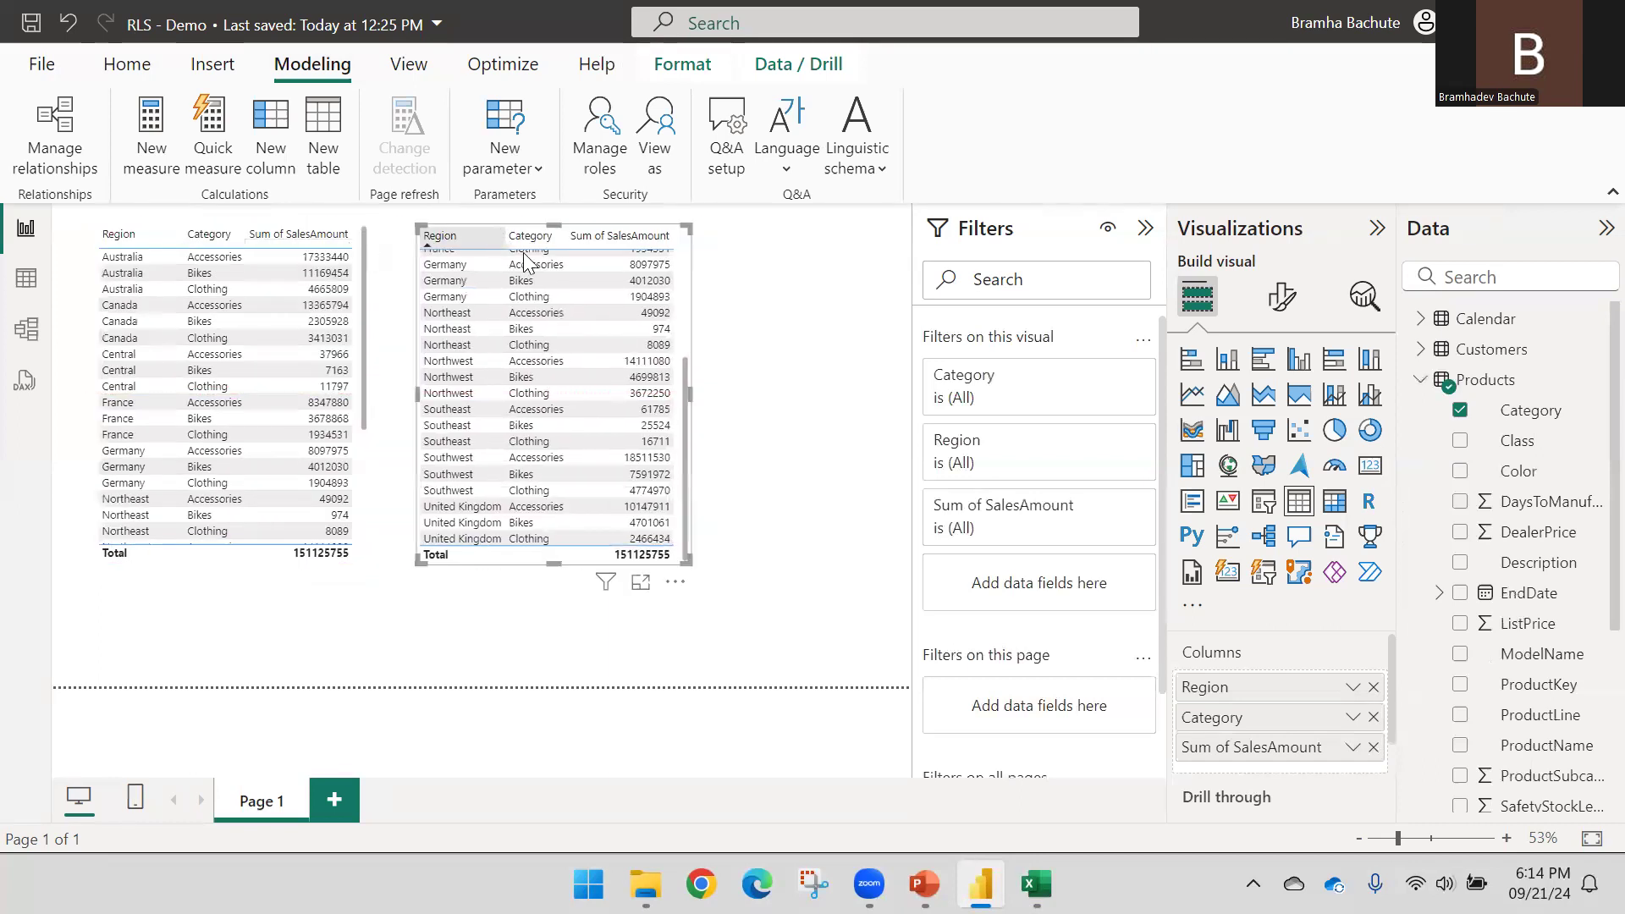
left_click_drag(690, 395, 899, 438)
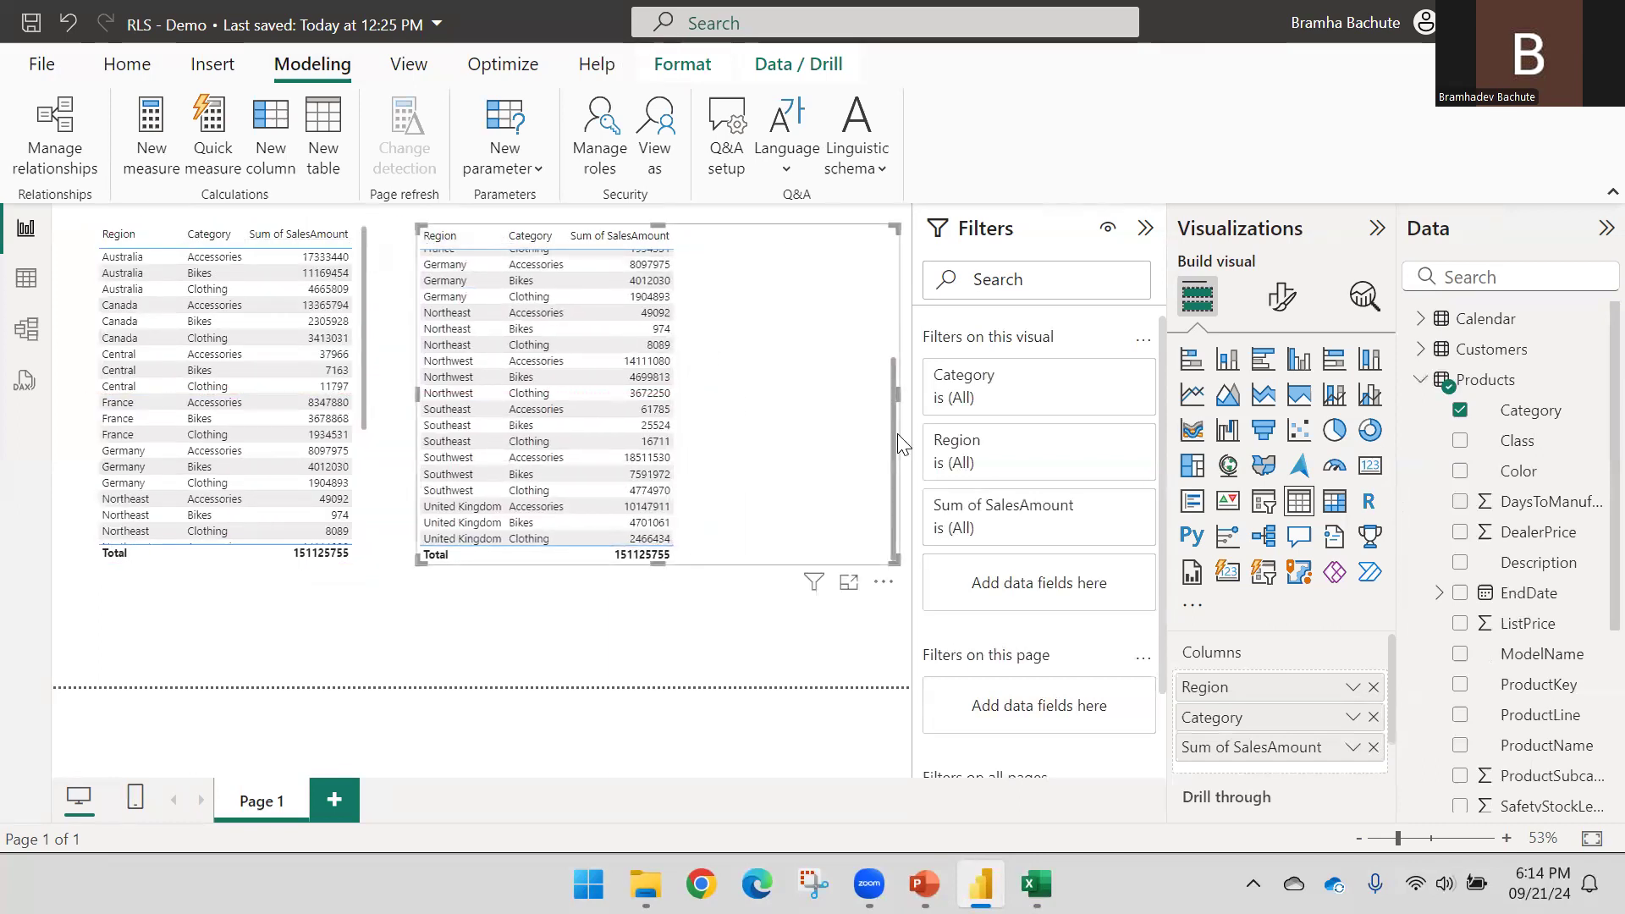
left_click(1227, 370)
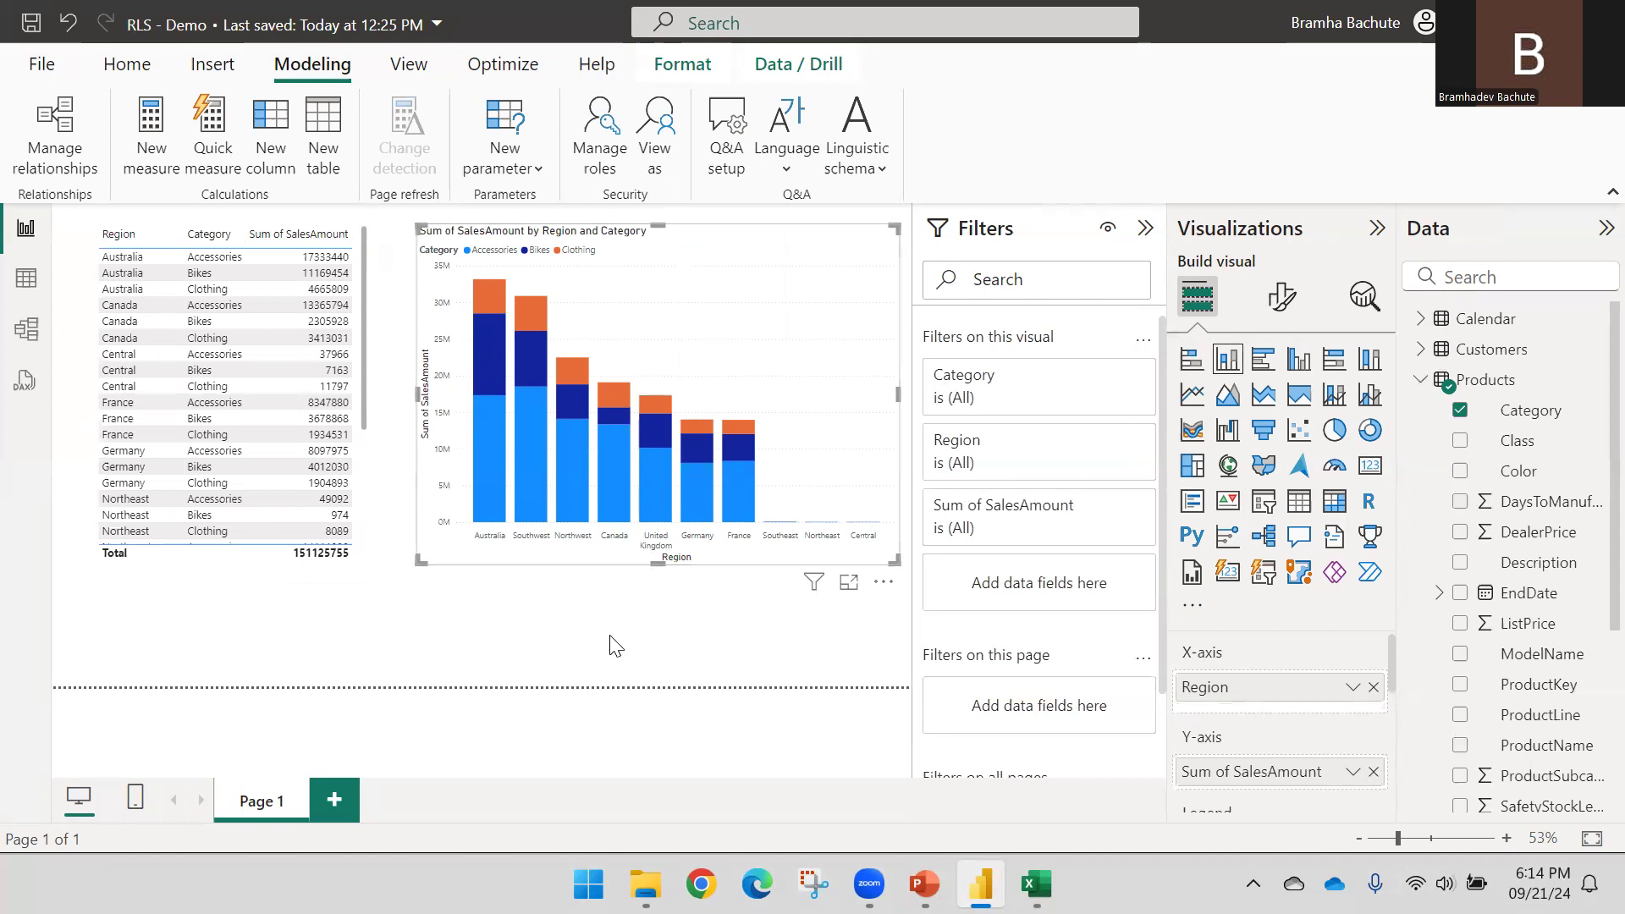
left_click_drag(669, 578, 669, 586)
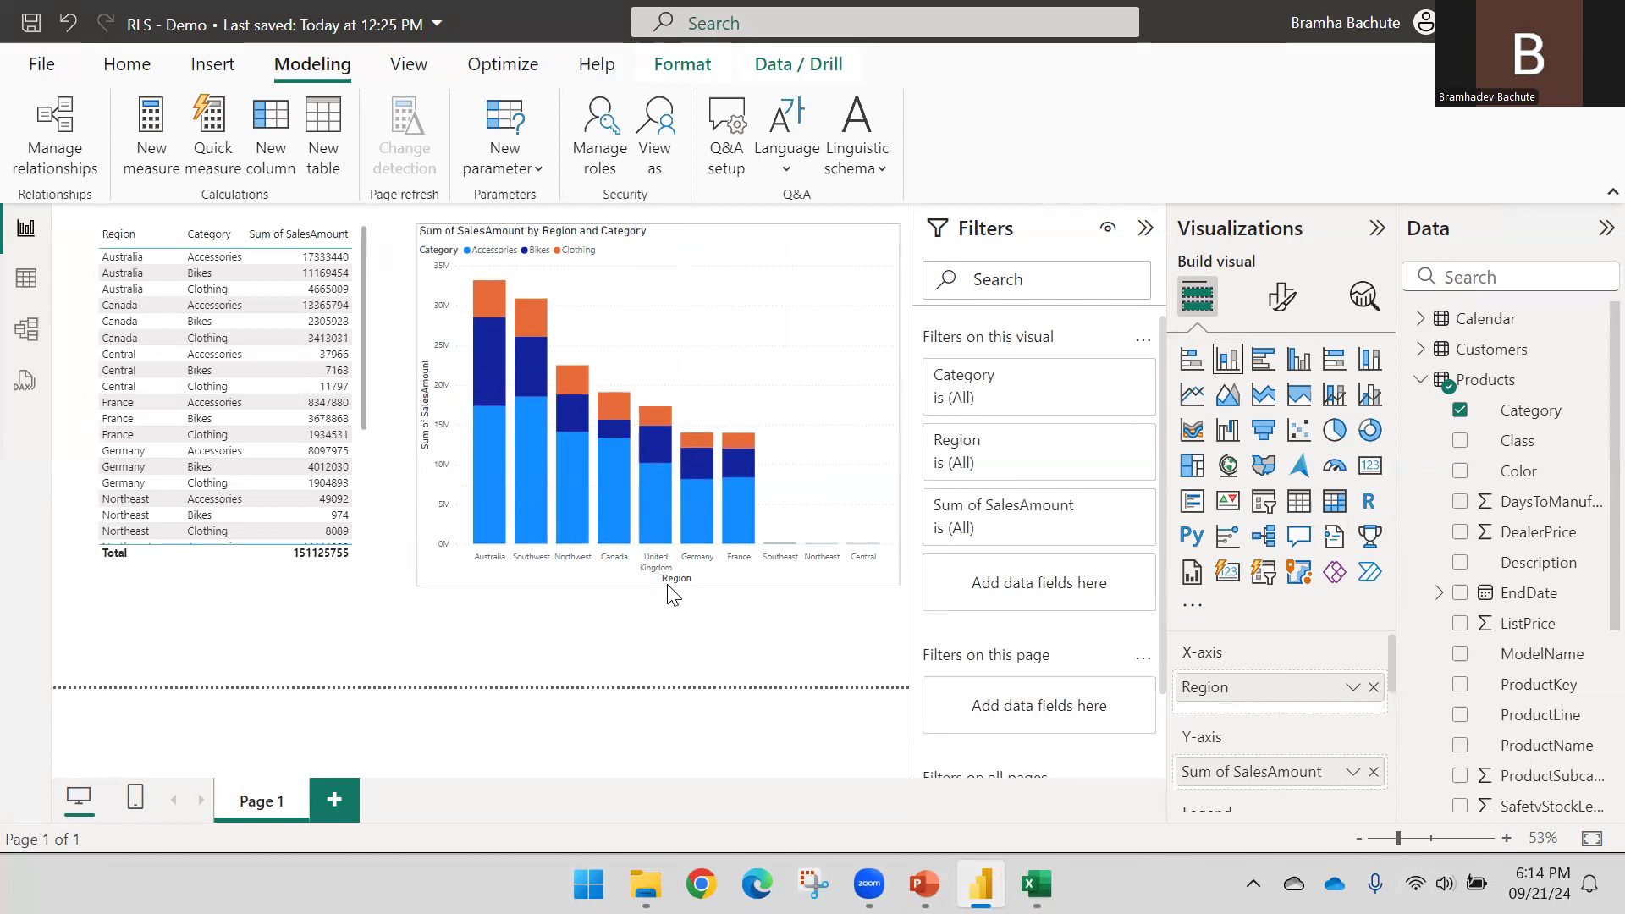
left_click(622, 633)
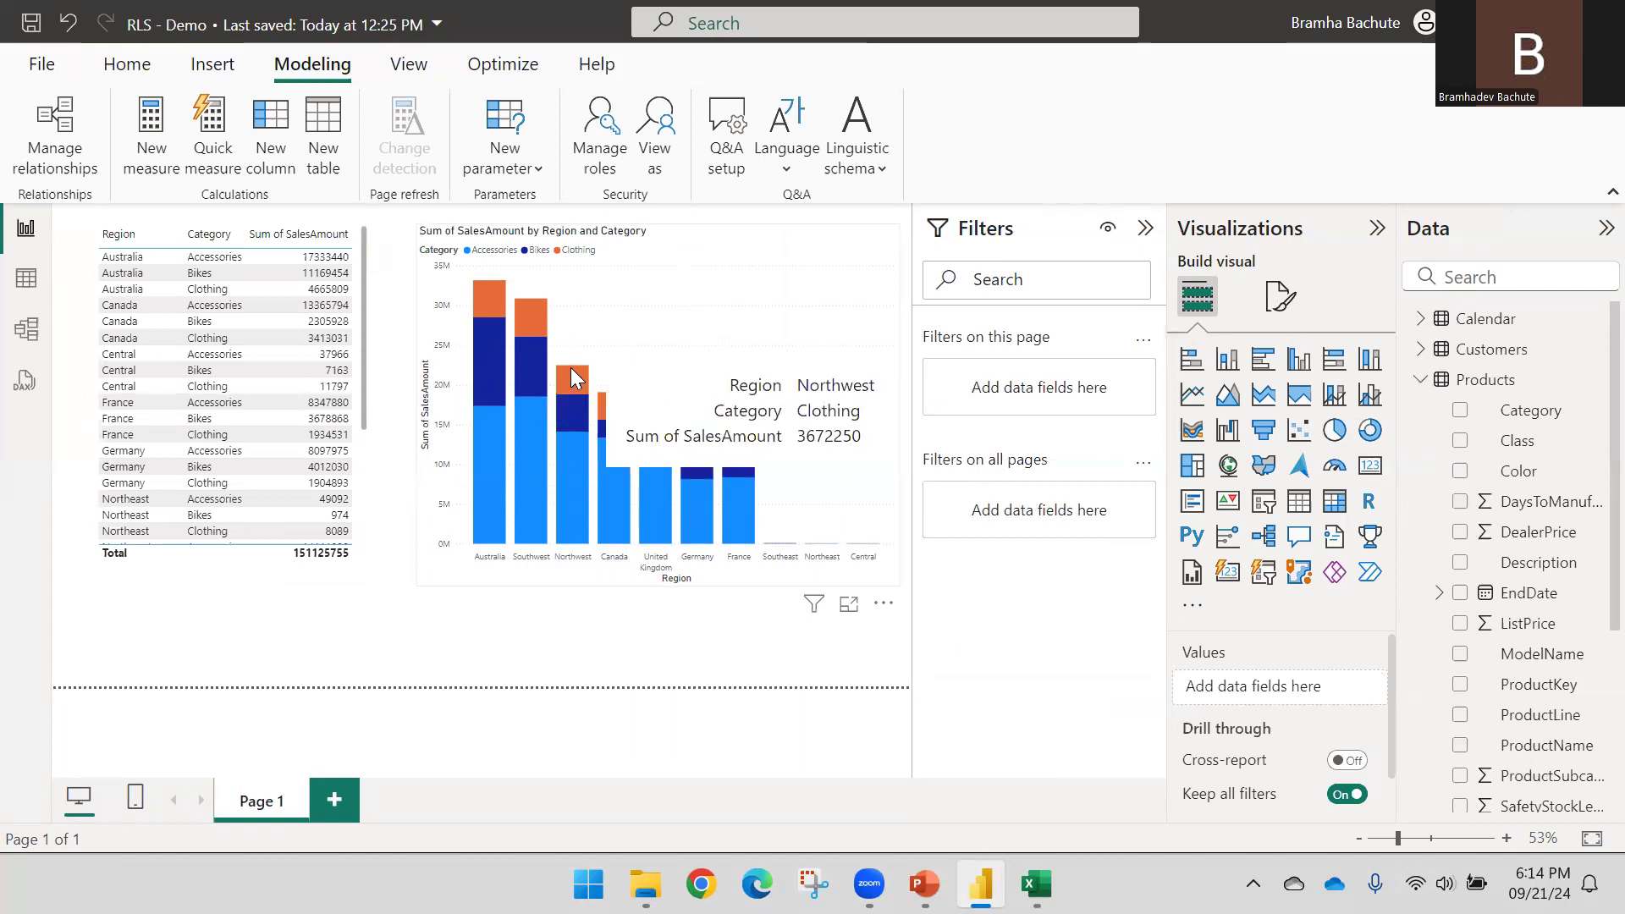
Preview the report as the Region role, showing only France totalling 13961279
left_click(669, 168)
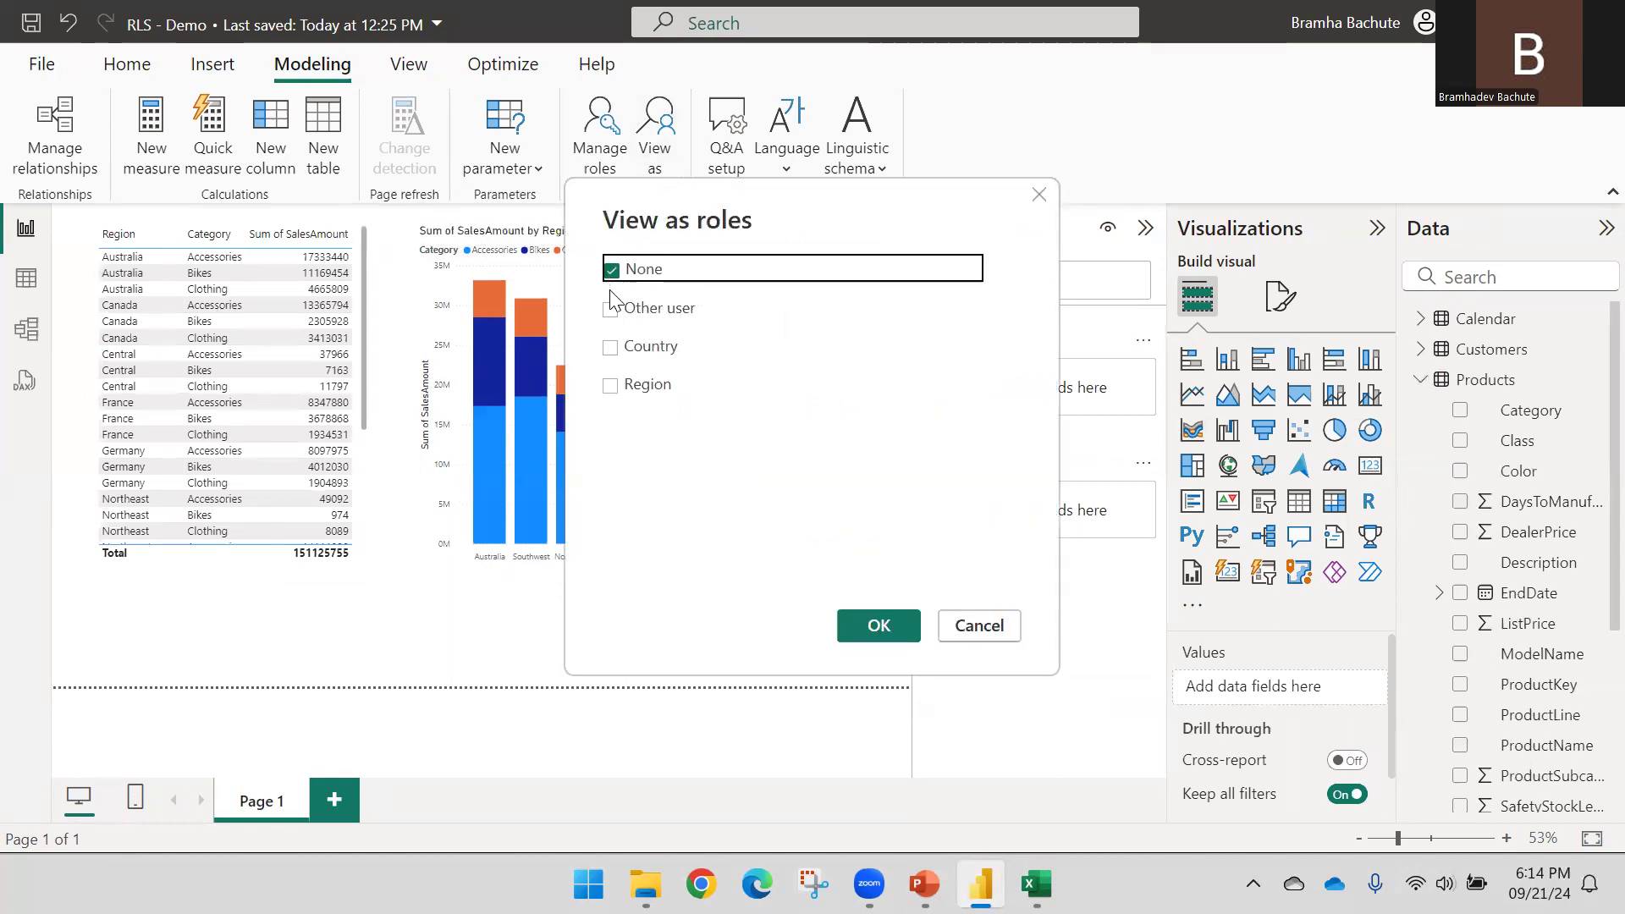
left_click(611, 386)
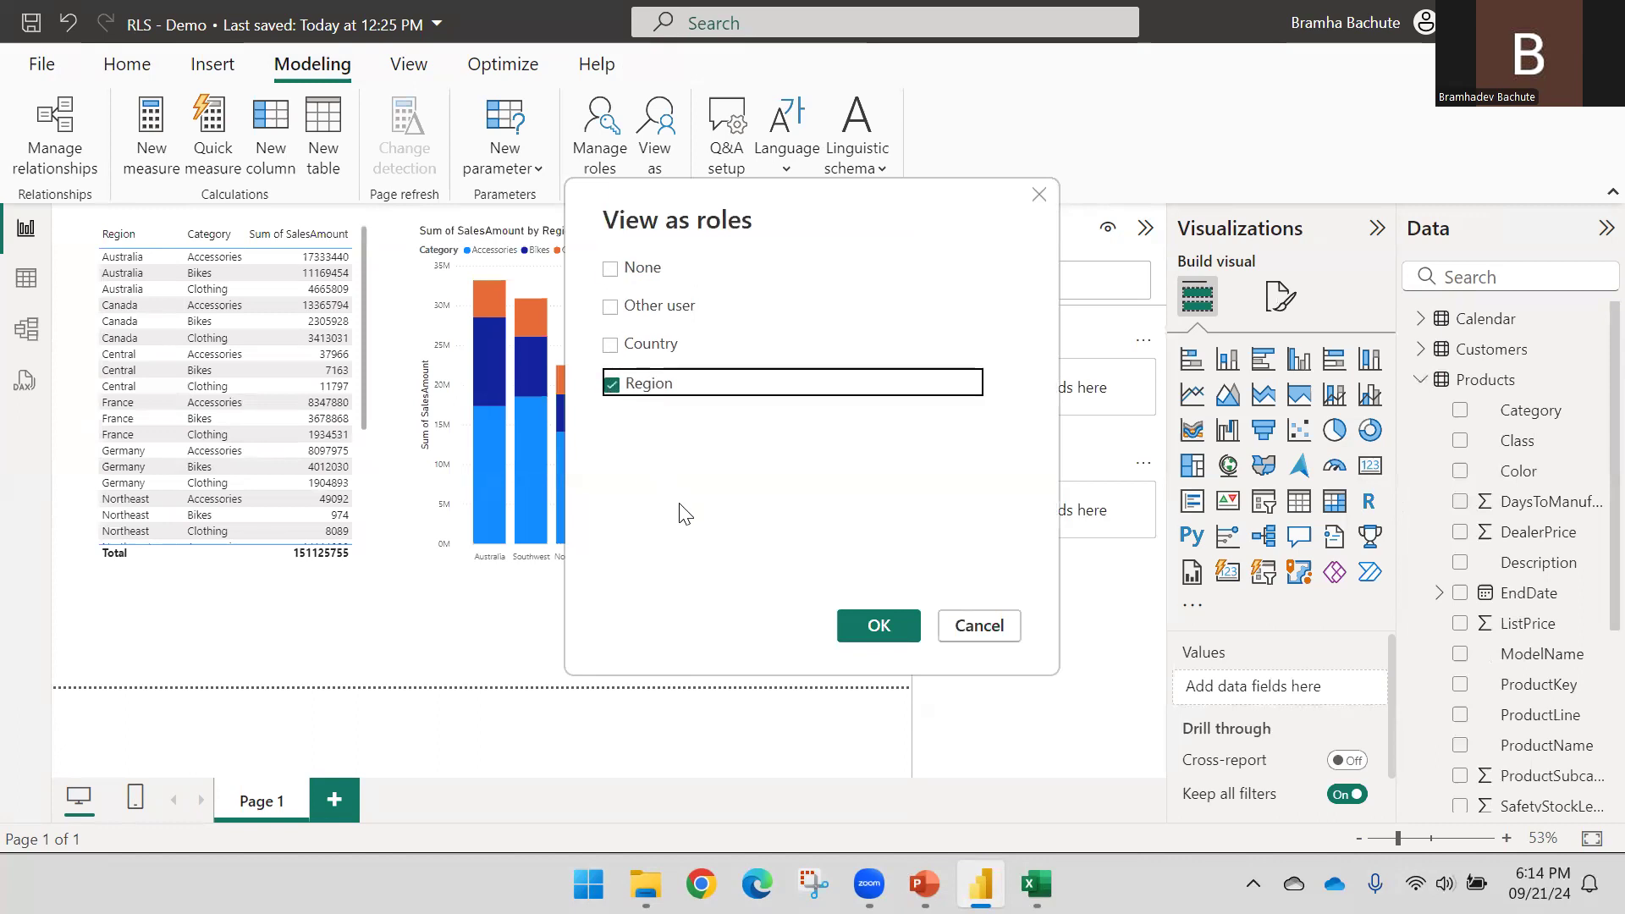
left_click(877, 624)
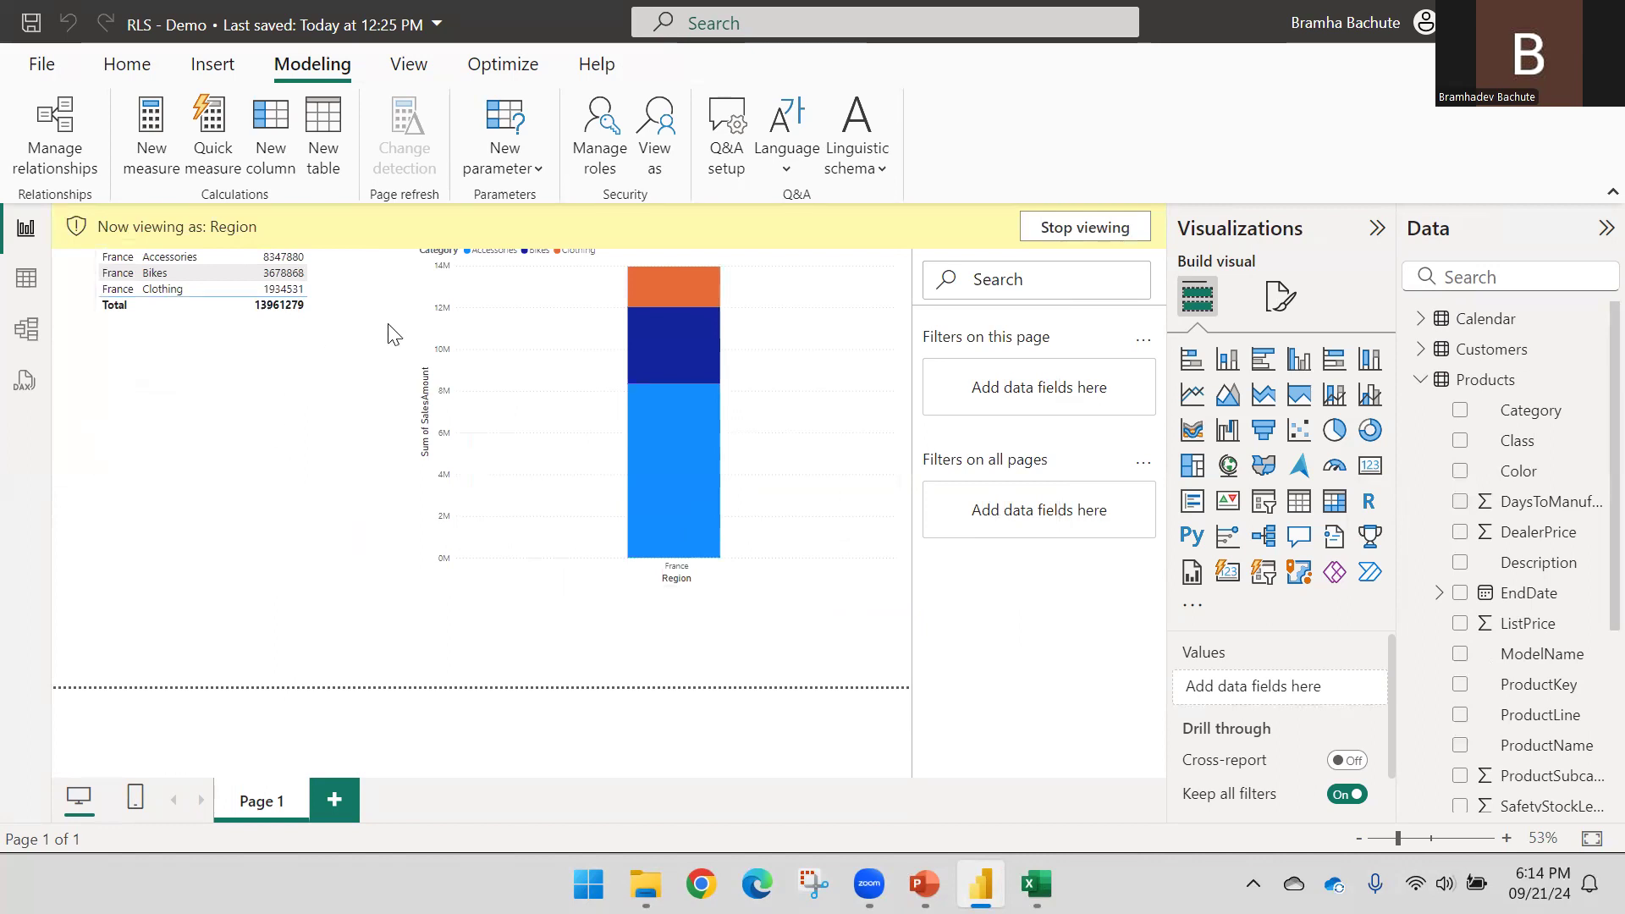
Check the Region role's settings in Manage roles, then close the window
left_click(602, 161)
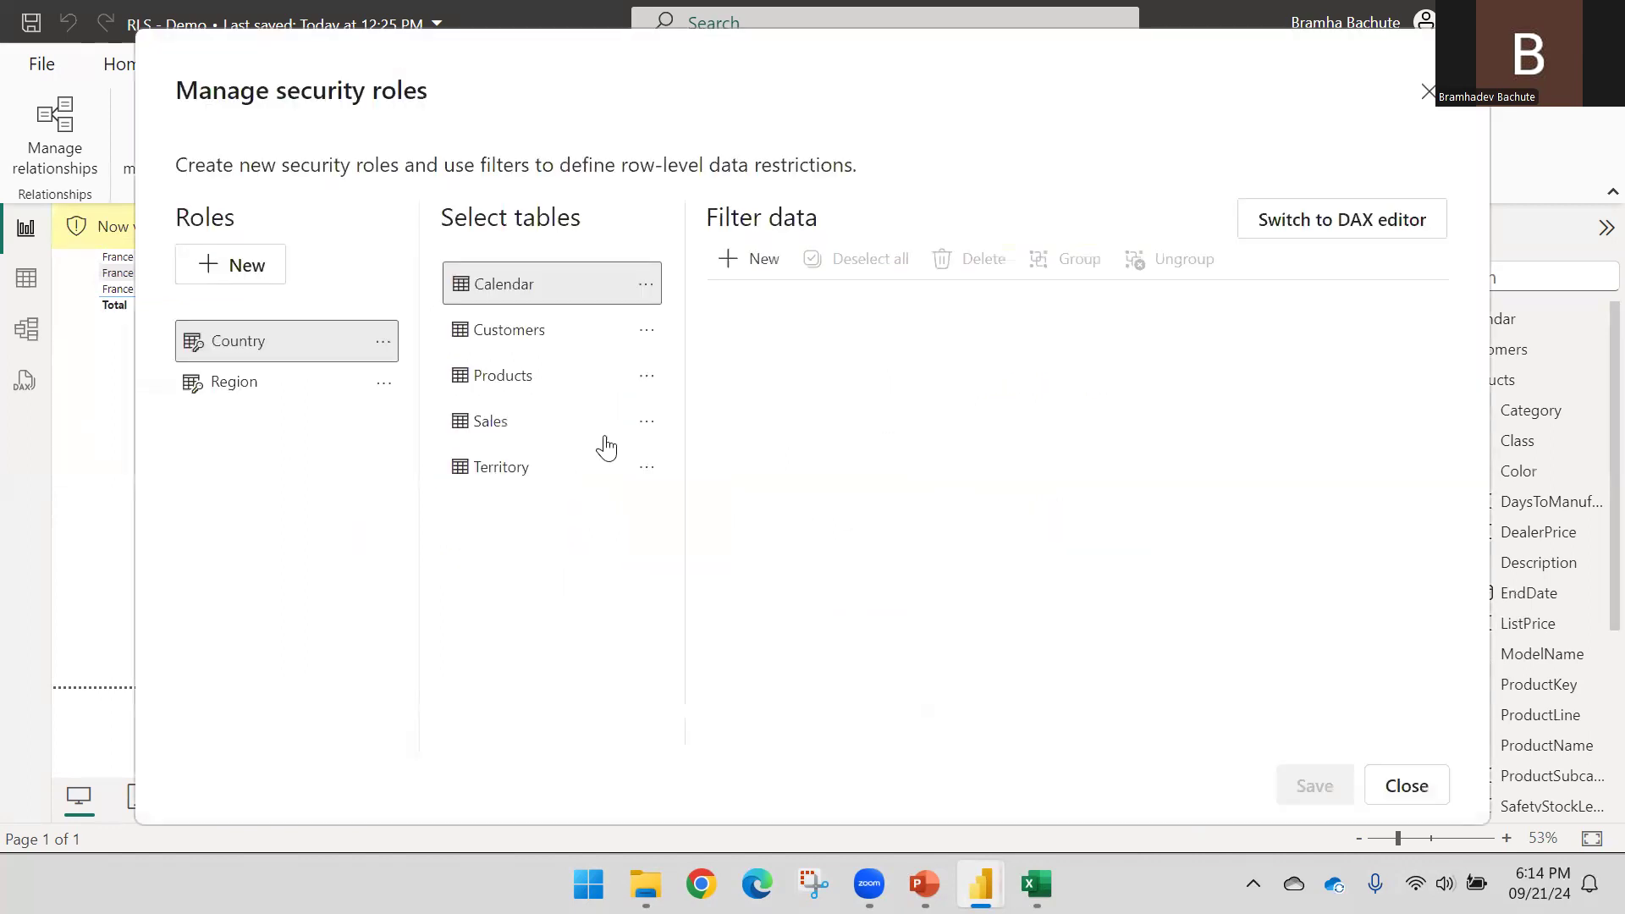
left_click(264, 386)
left_click(1415, 786)
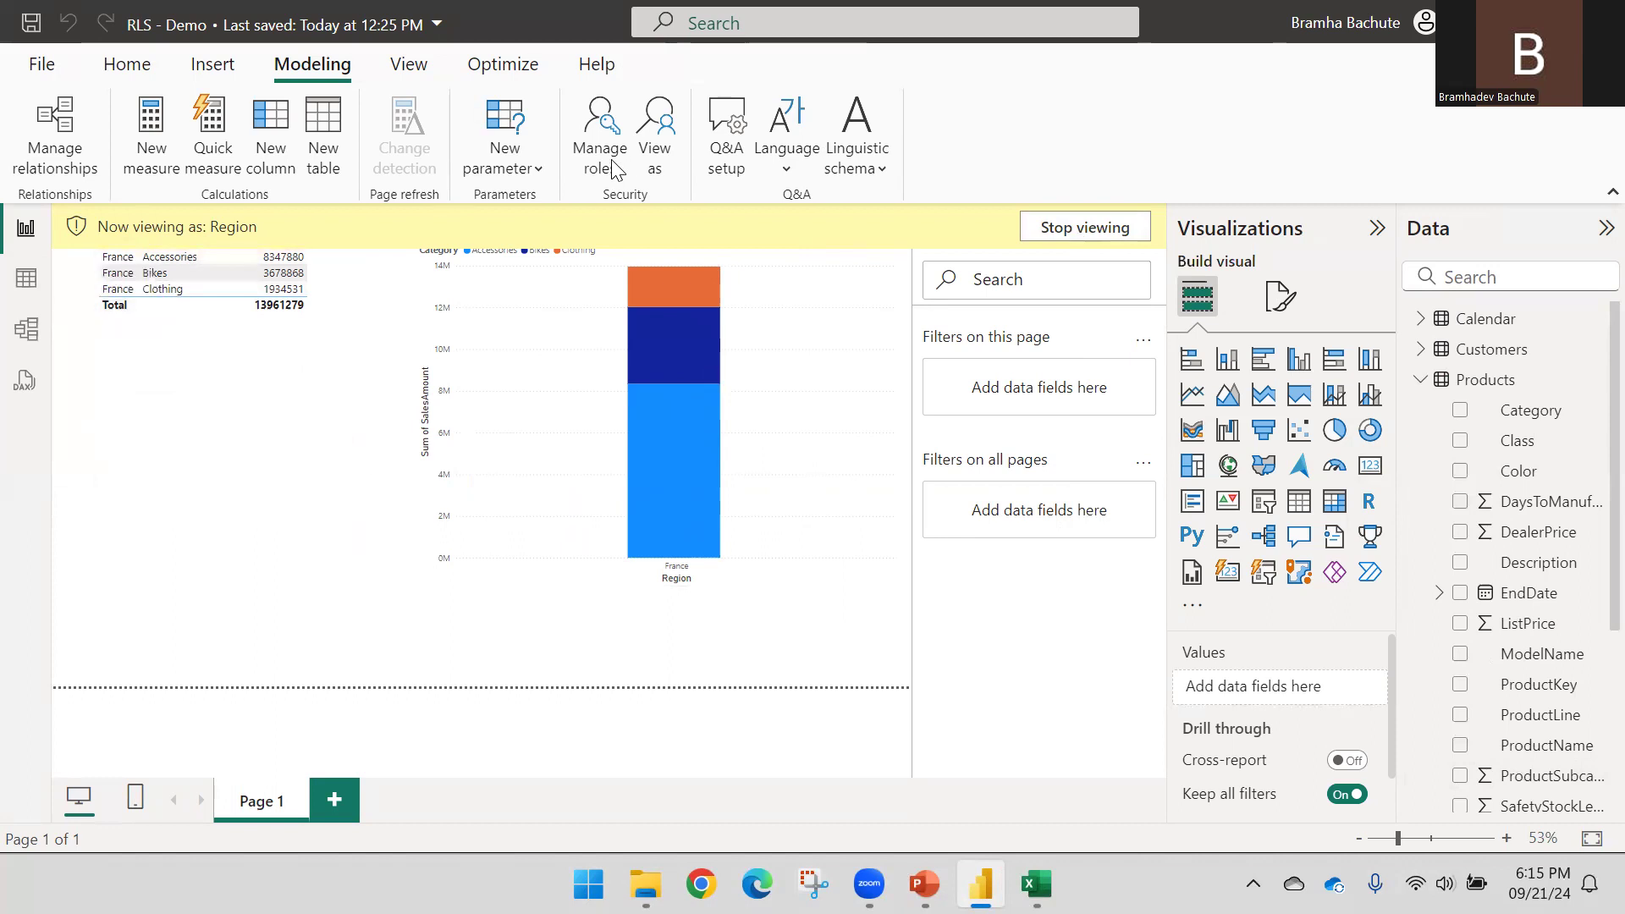
Stop viewing as Region and pick the Territory table for the Country role
left_click(1079, 227)
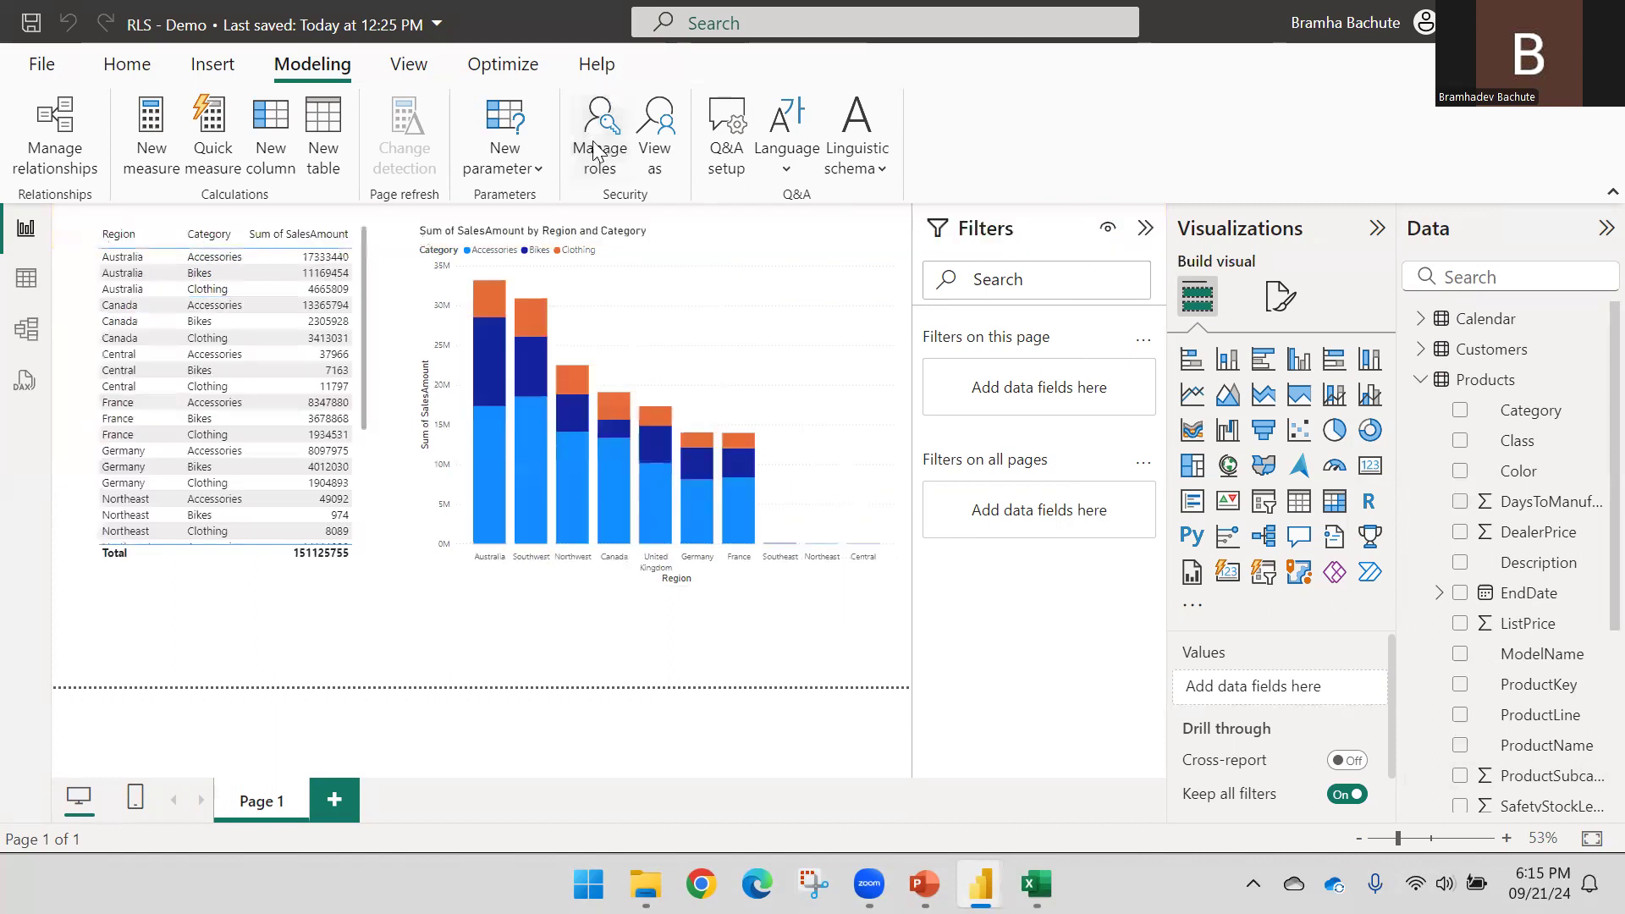
left_click(595, 151)
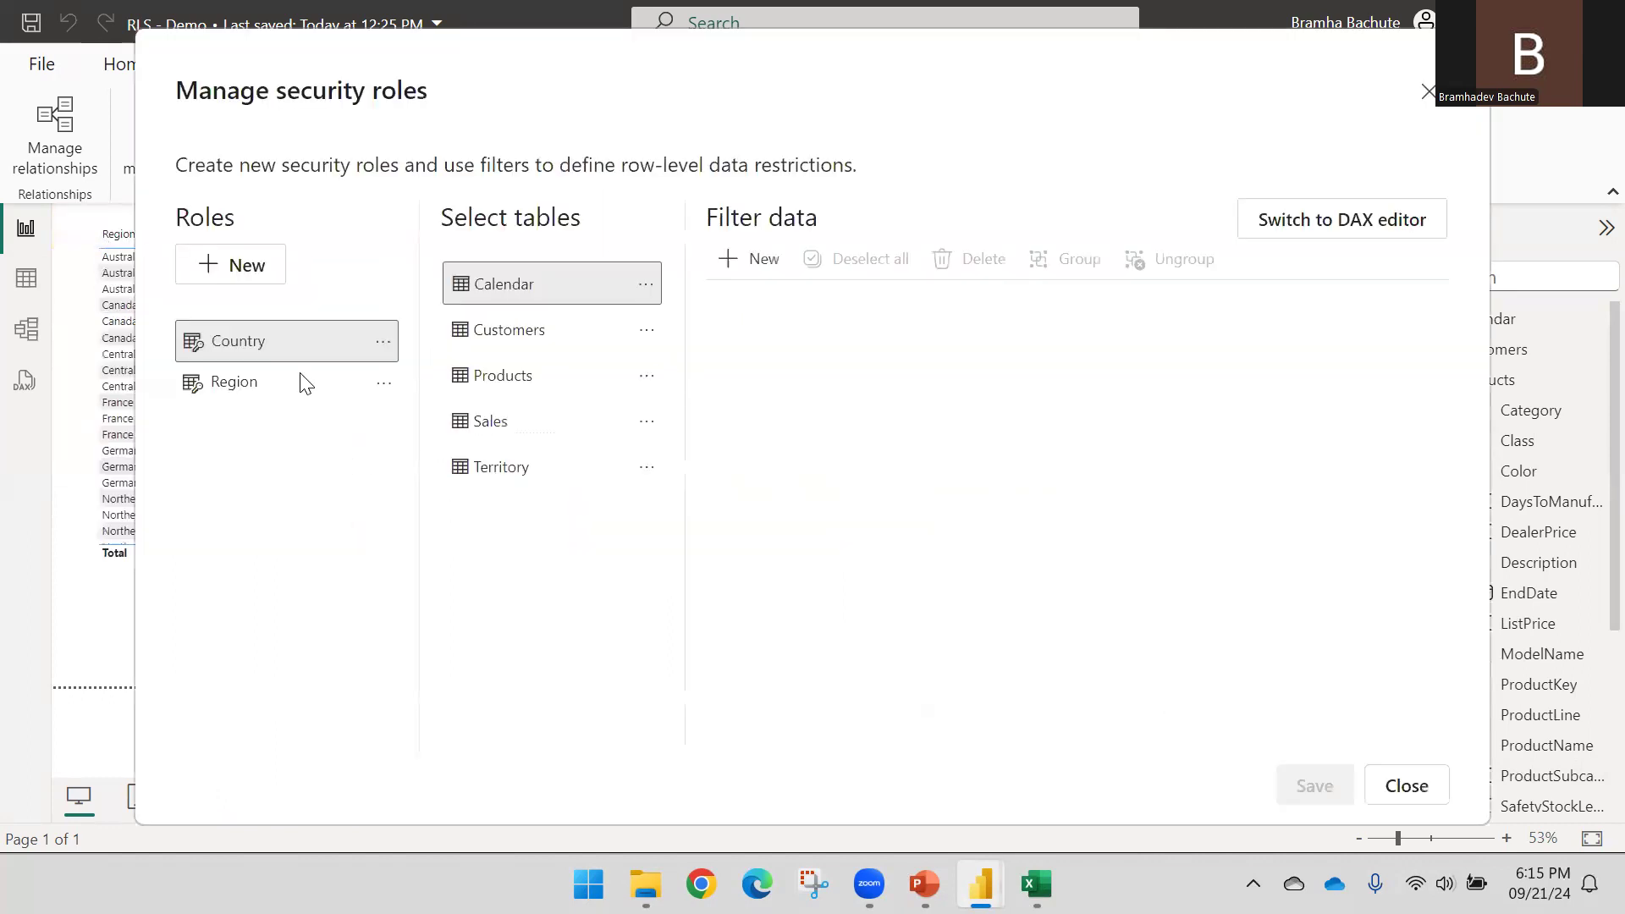
left_click(506, 467)
left_click(537, 421)
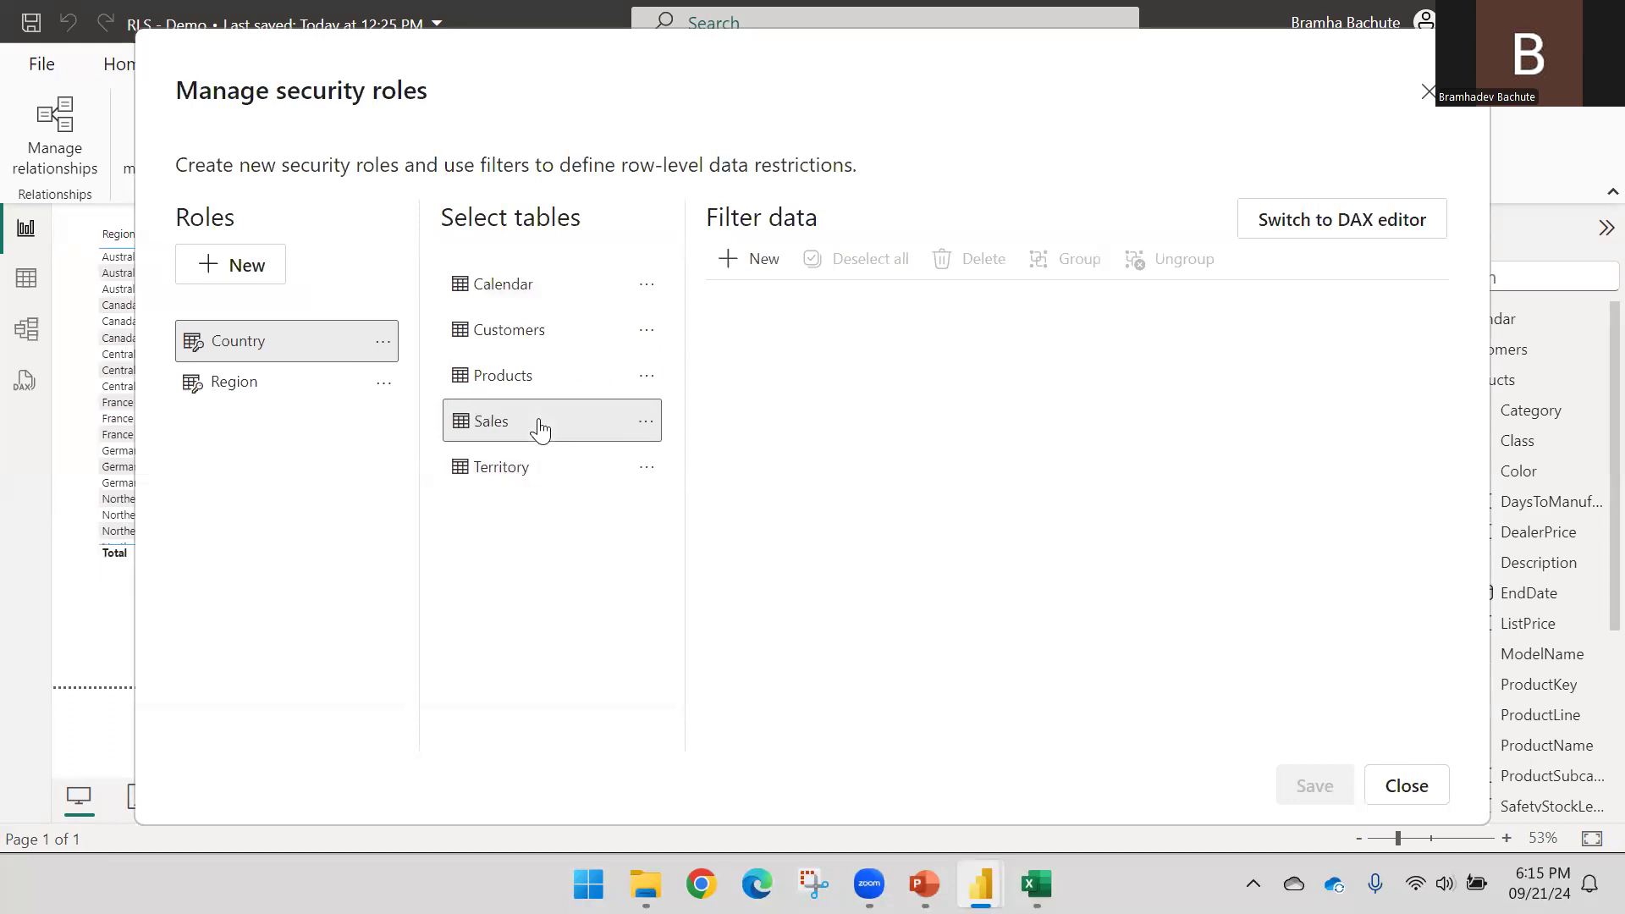
left_click(542, 379)
left_click(561, 324)
left_click(557, 297)
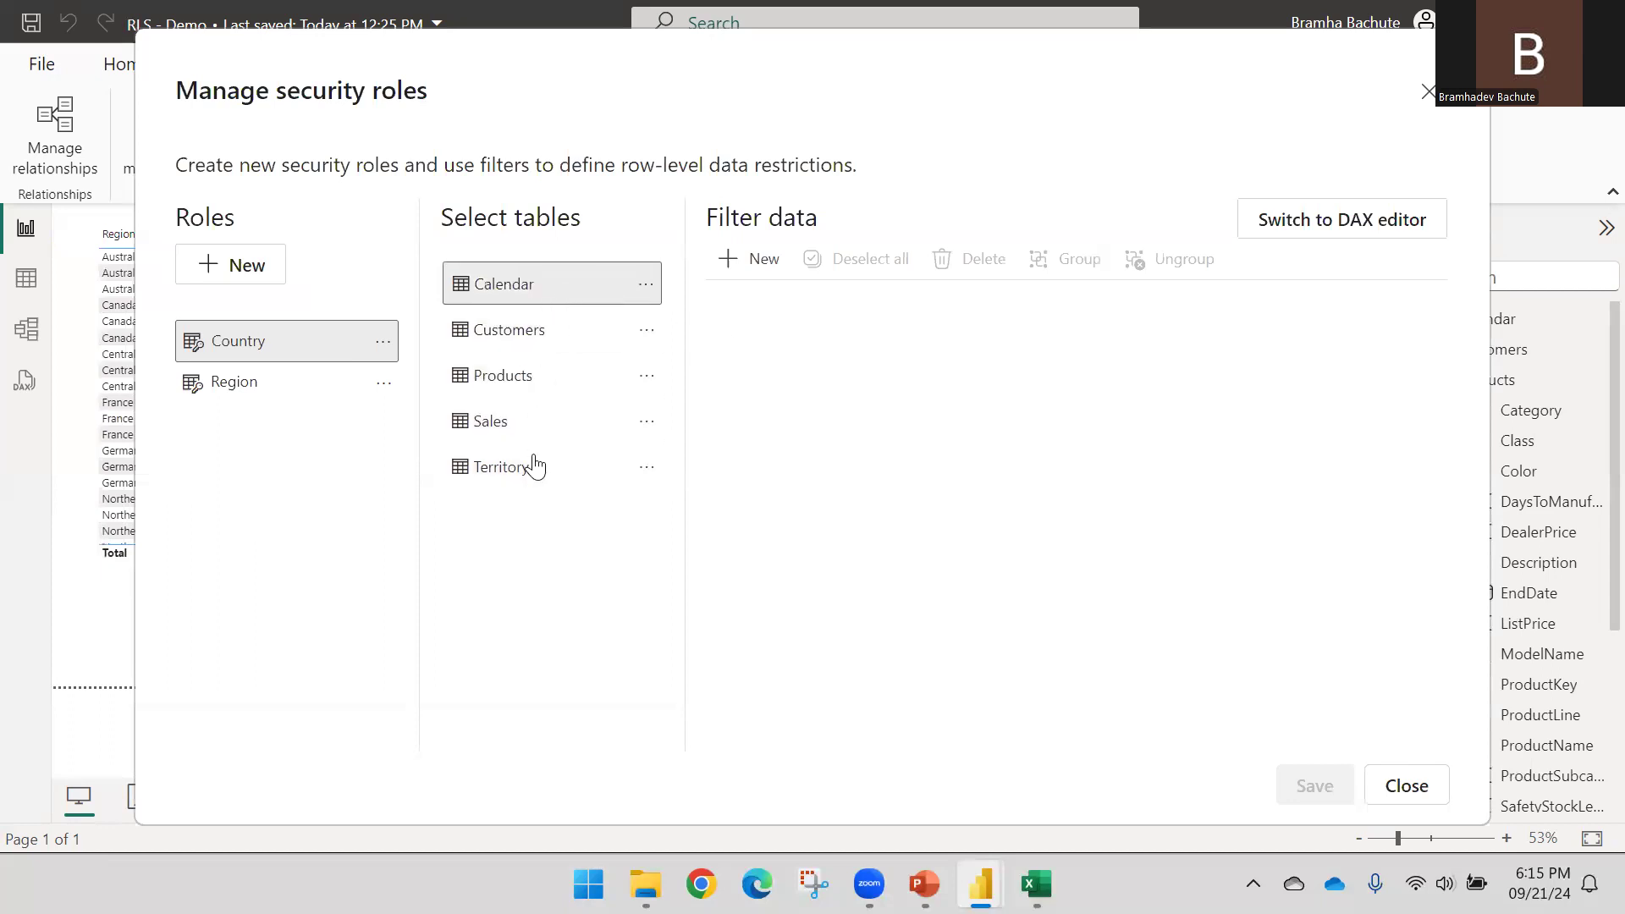
left_click(507, 466)
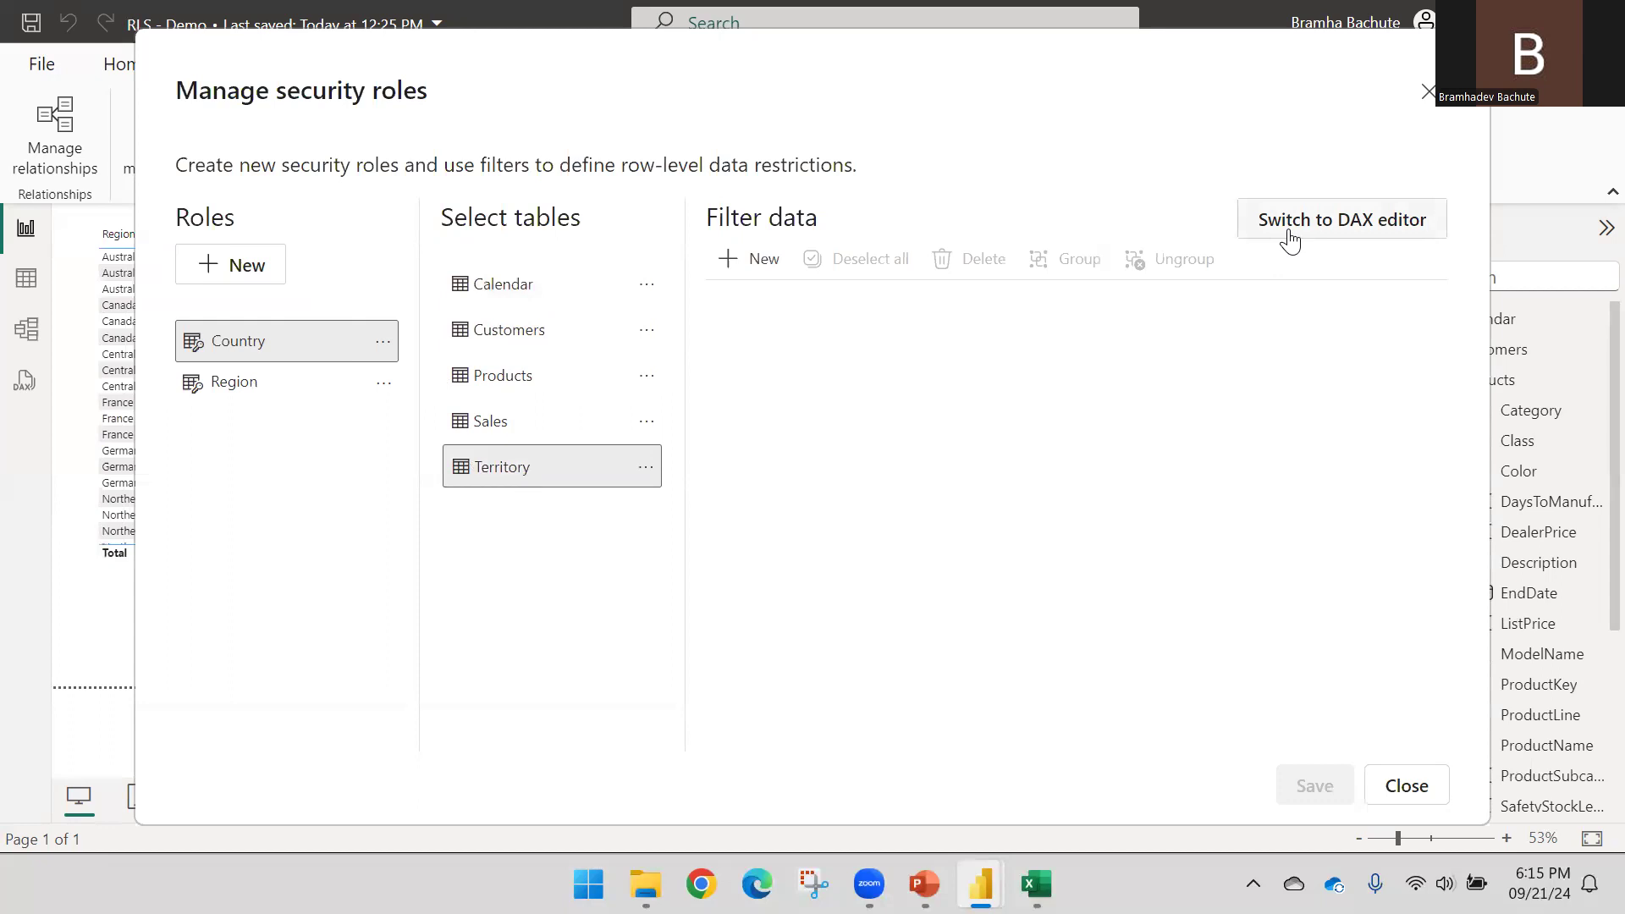
Add the rule Country equals United States on Territory, save it, and close
left_click(750, 265)
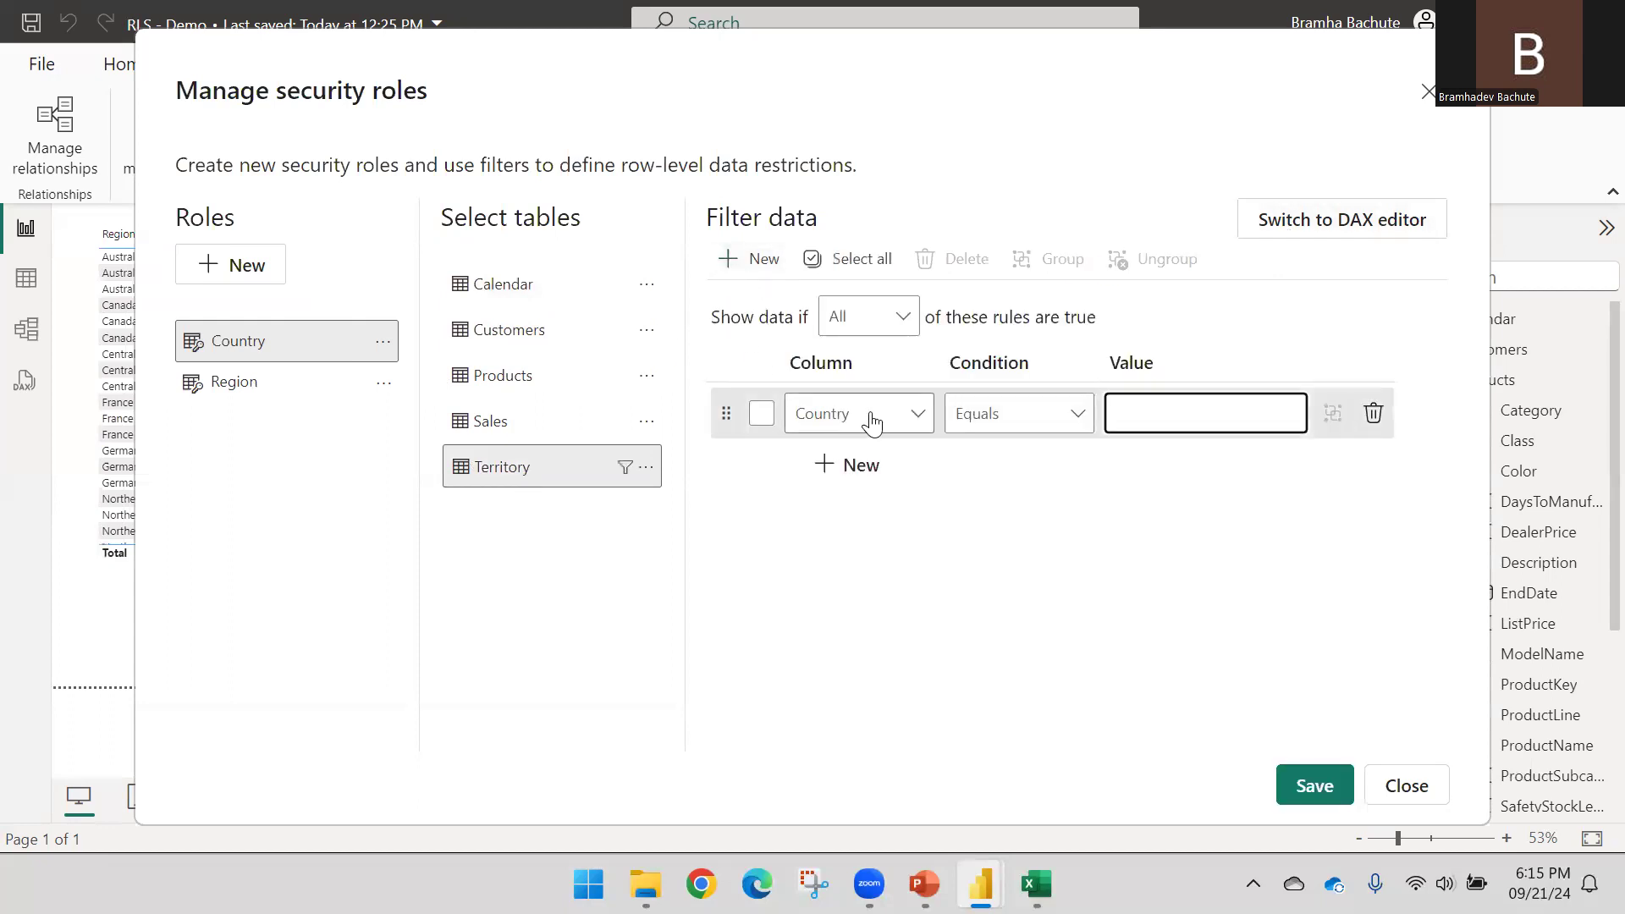
left_click(926, 413)
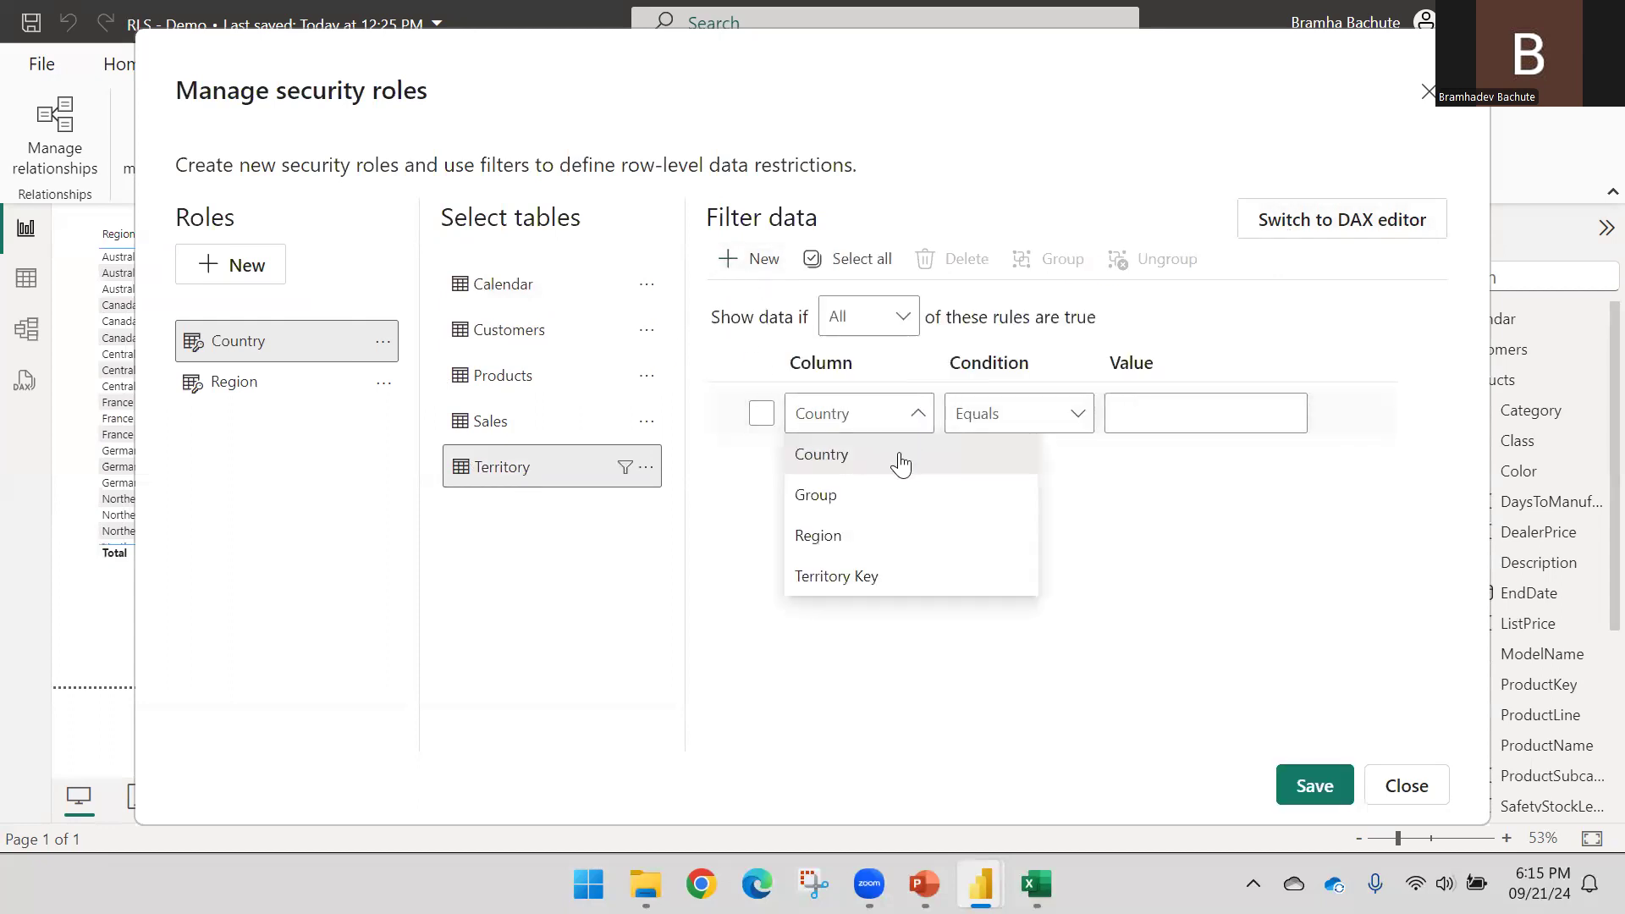
left_click(899, 457)
left_click(1158, 413)
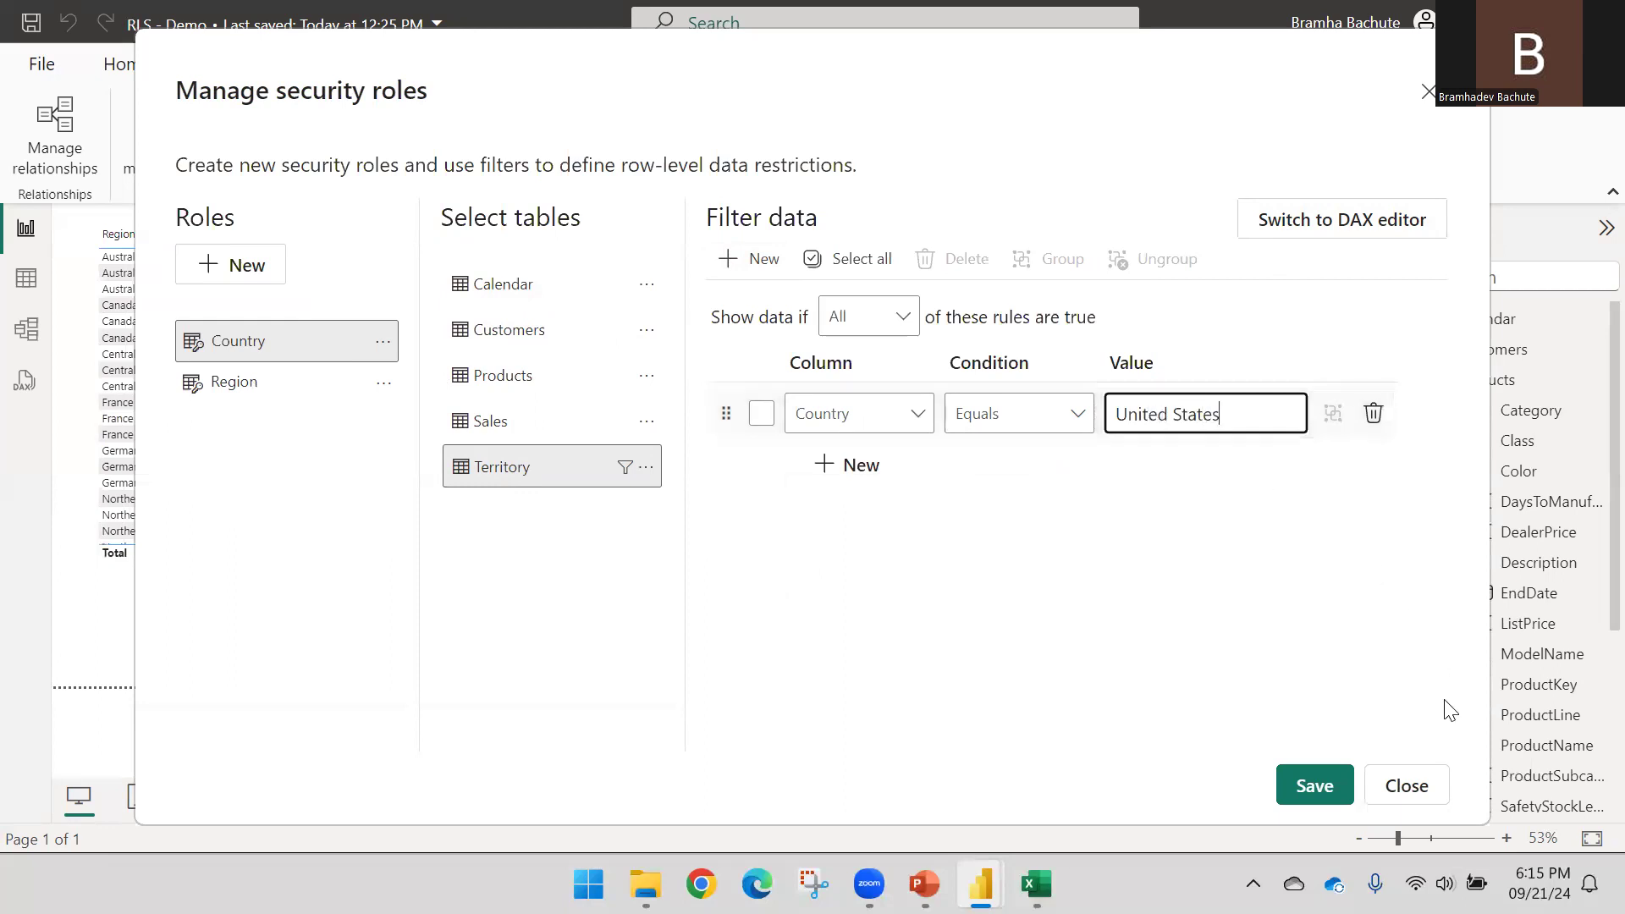
left_click(1327, 784)
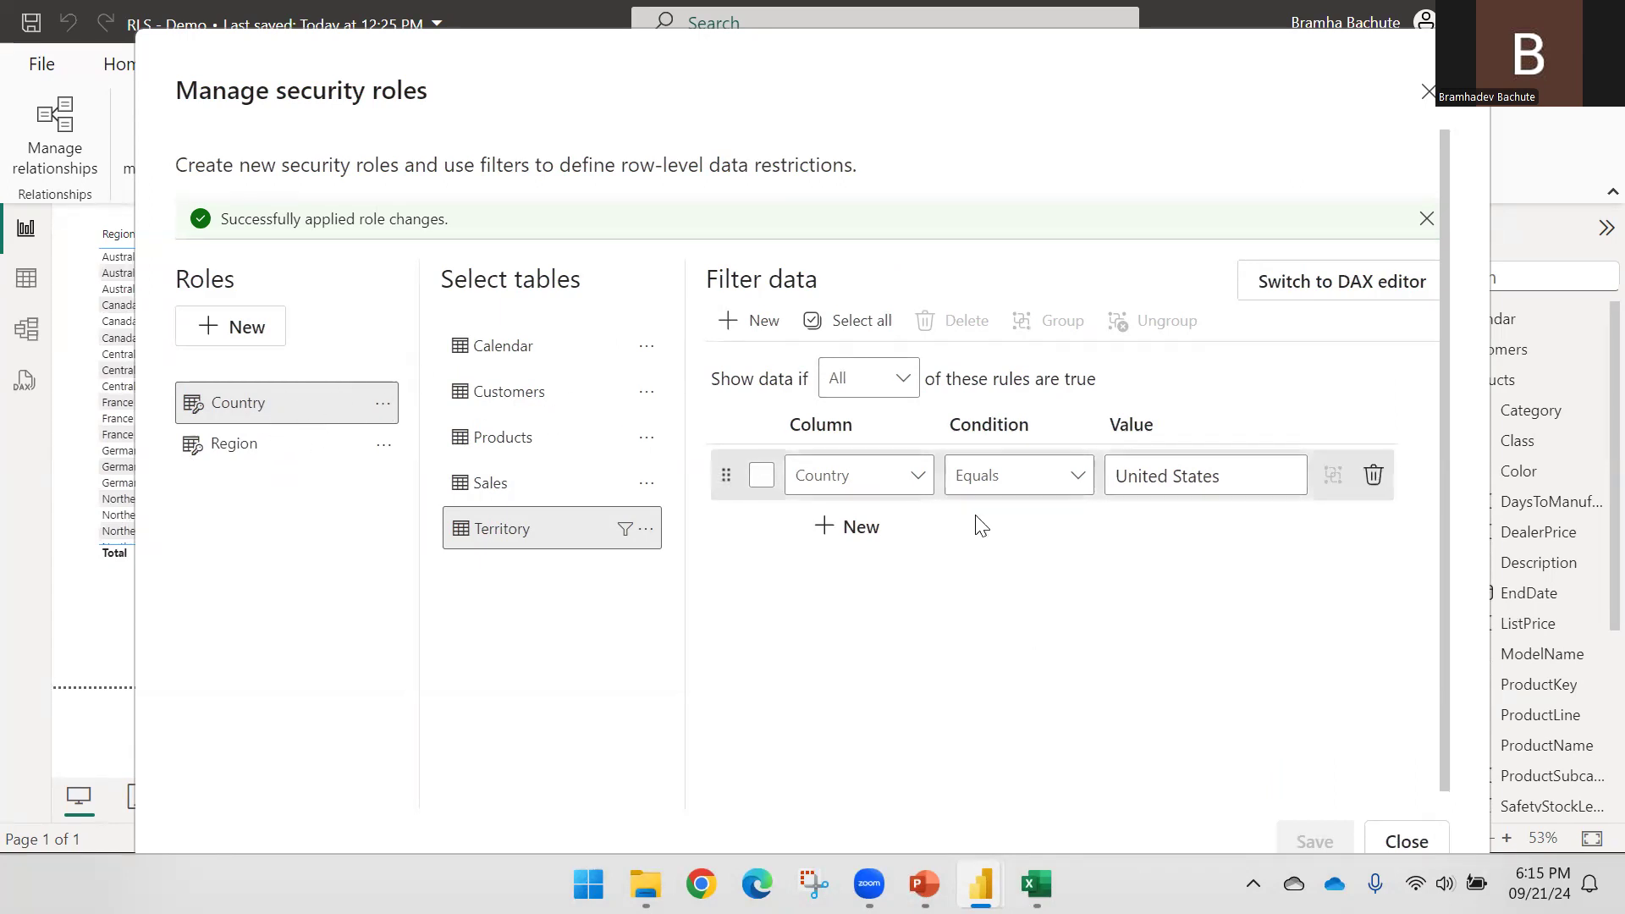
left_click(1405, 839)
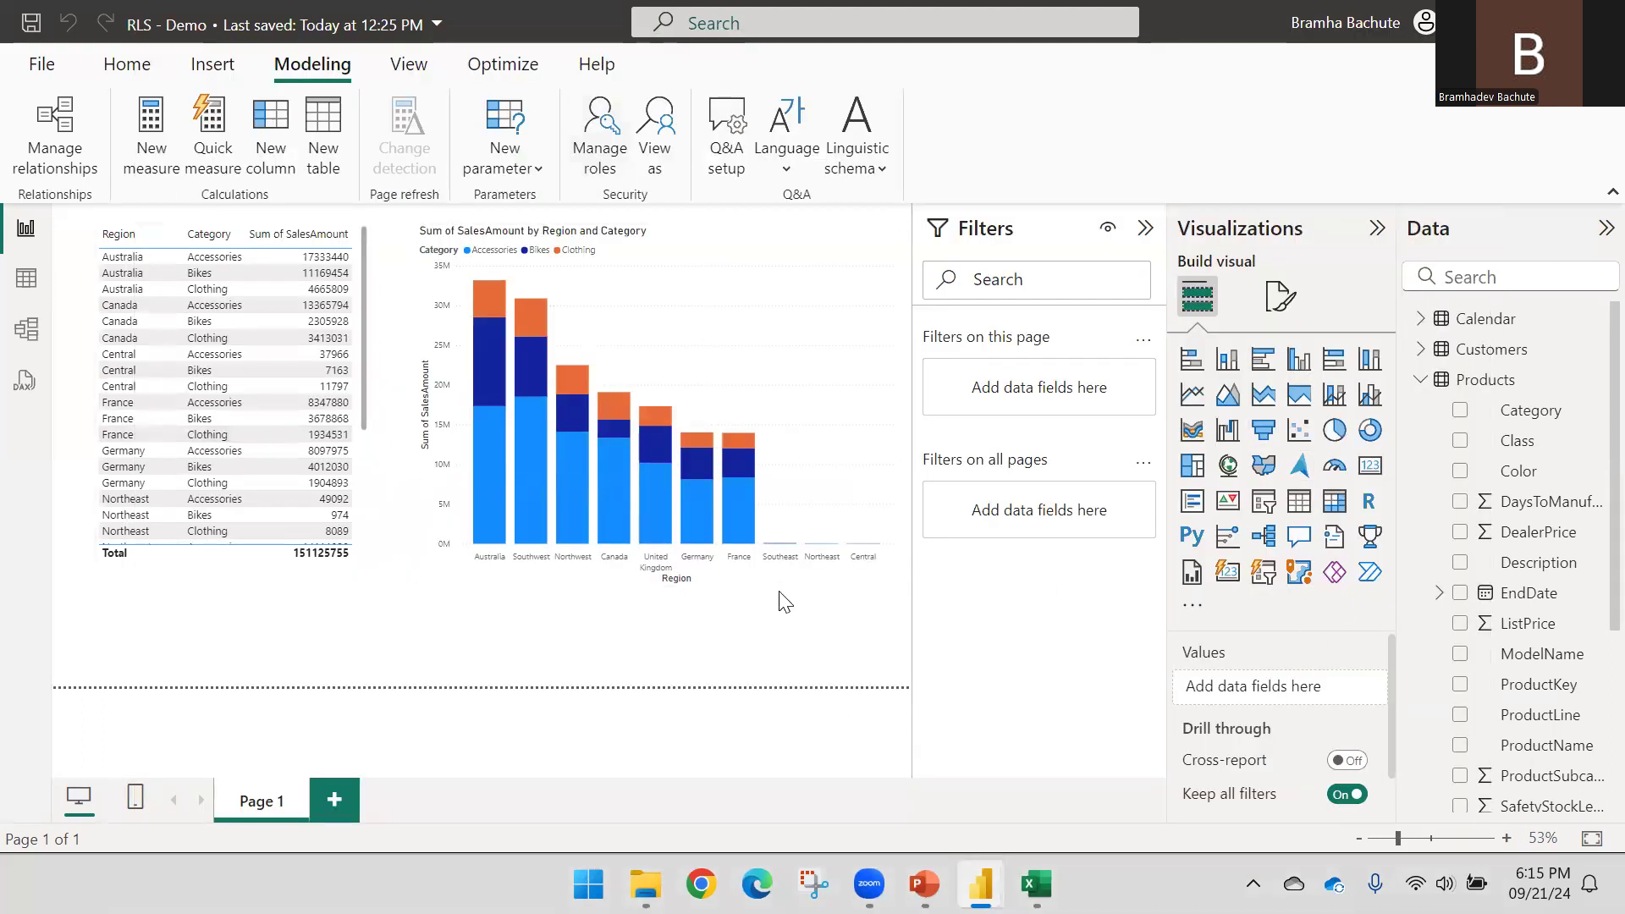
Preview the report as the Country role, then stop viewing to return to all data
left_click(673, 151)
left_click(610, 346)
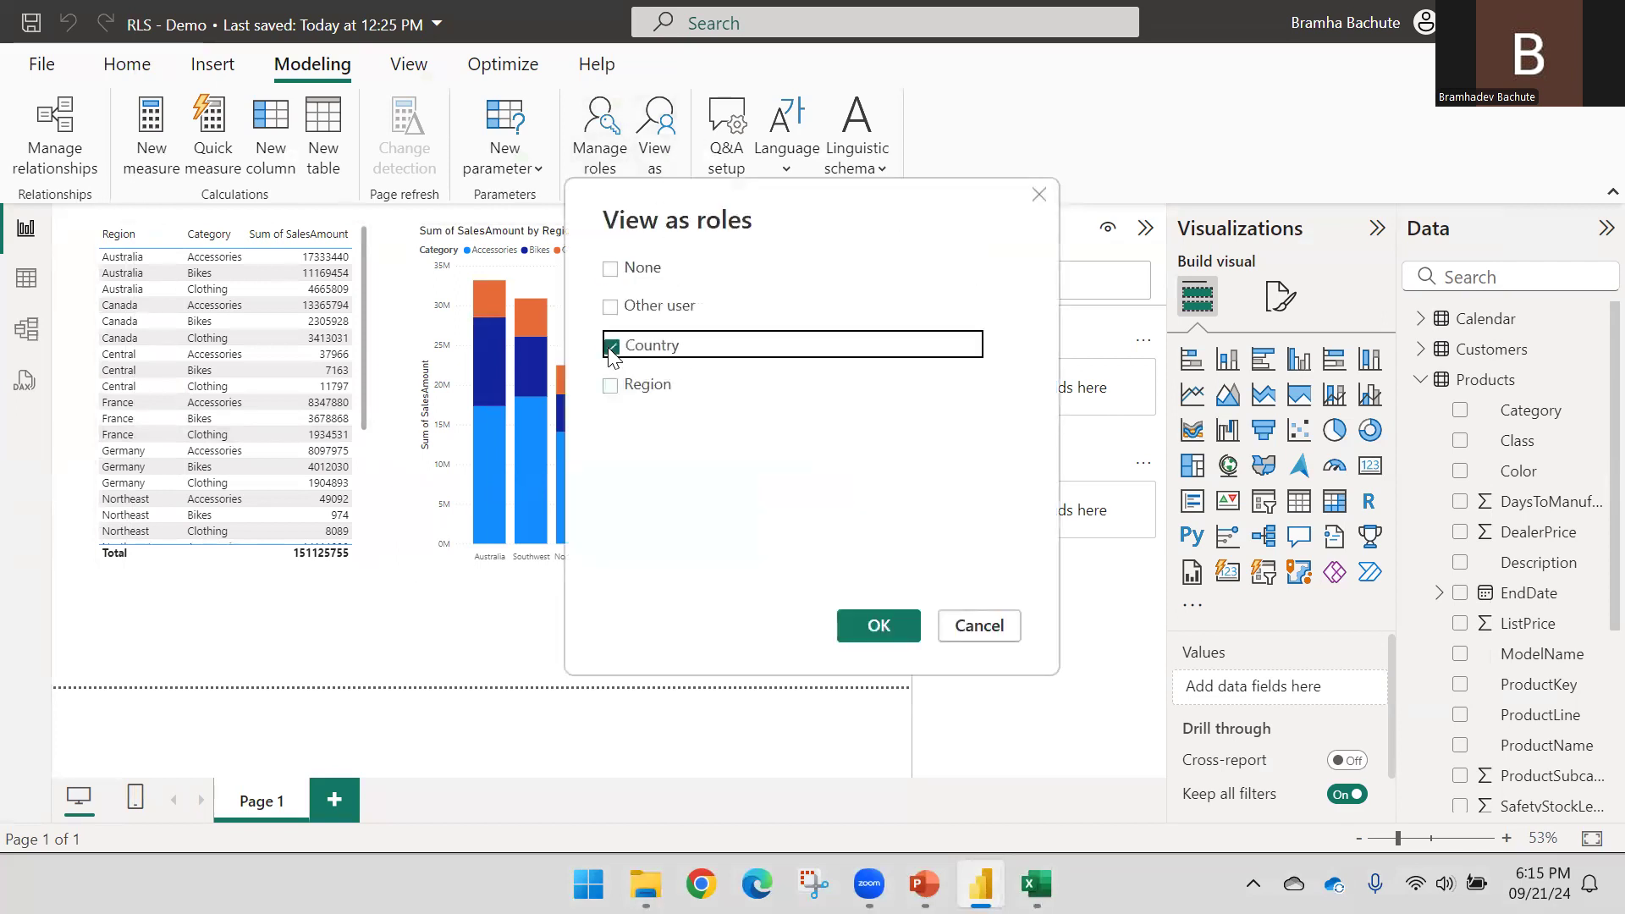
left_click(877, 633)
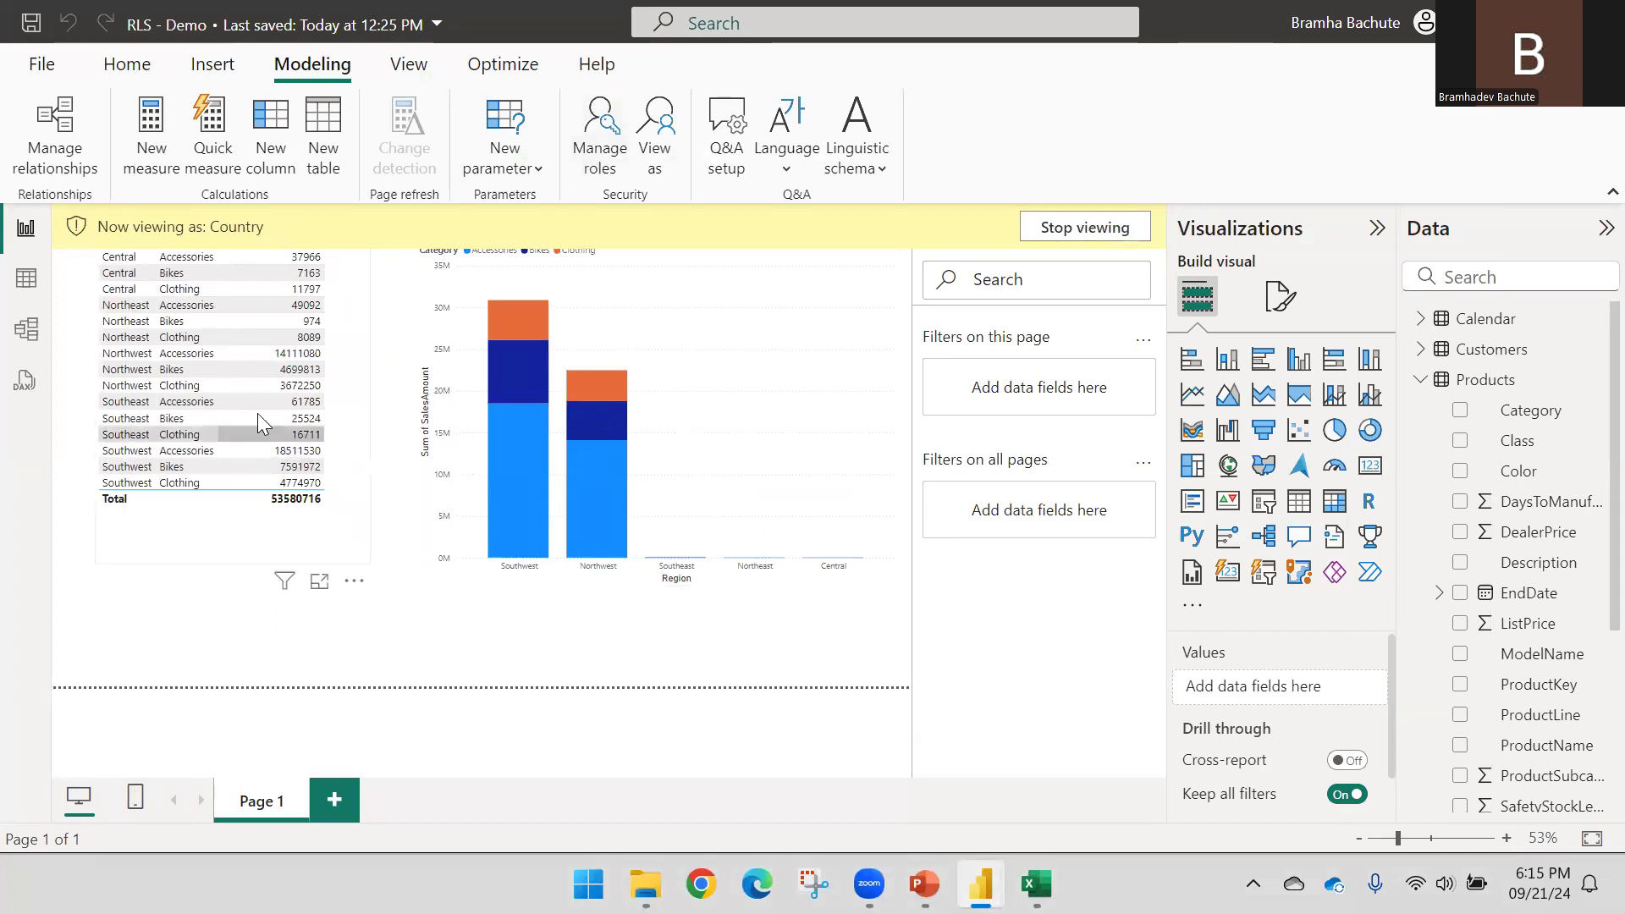
left_click(337, 552)
left_click(1085, 227)
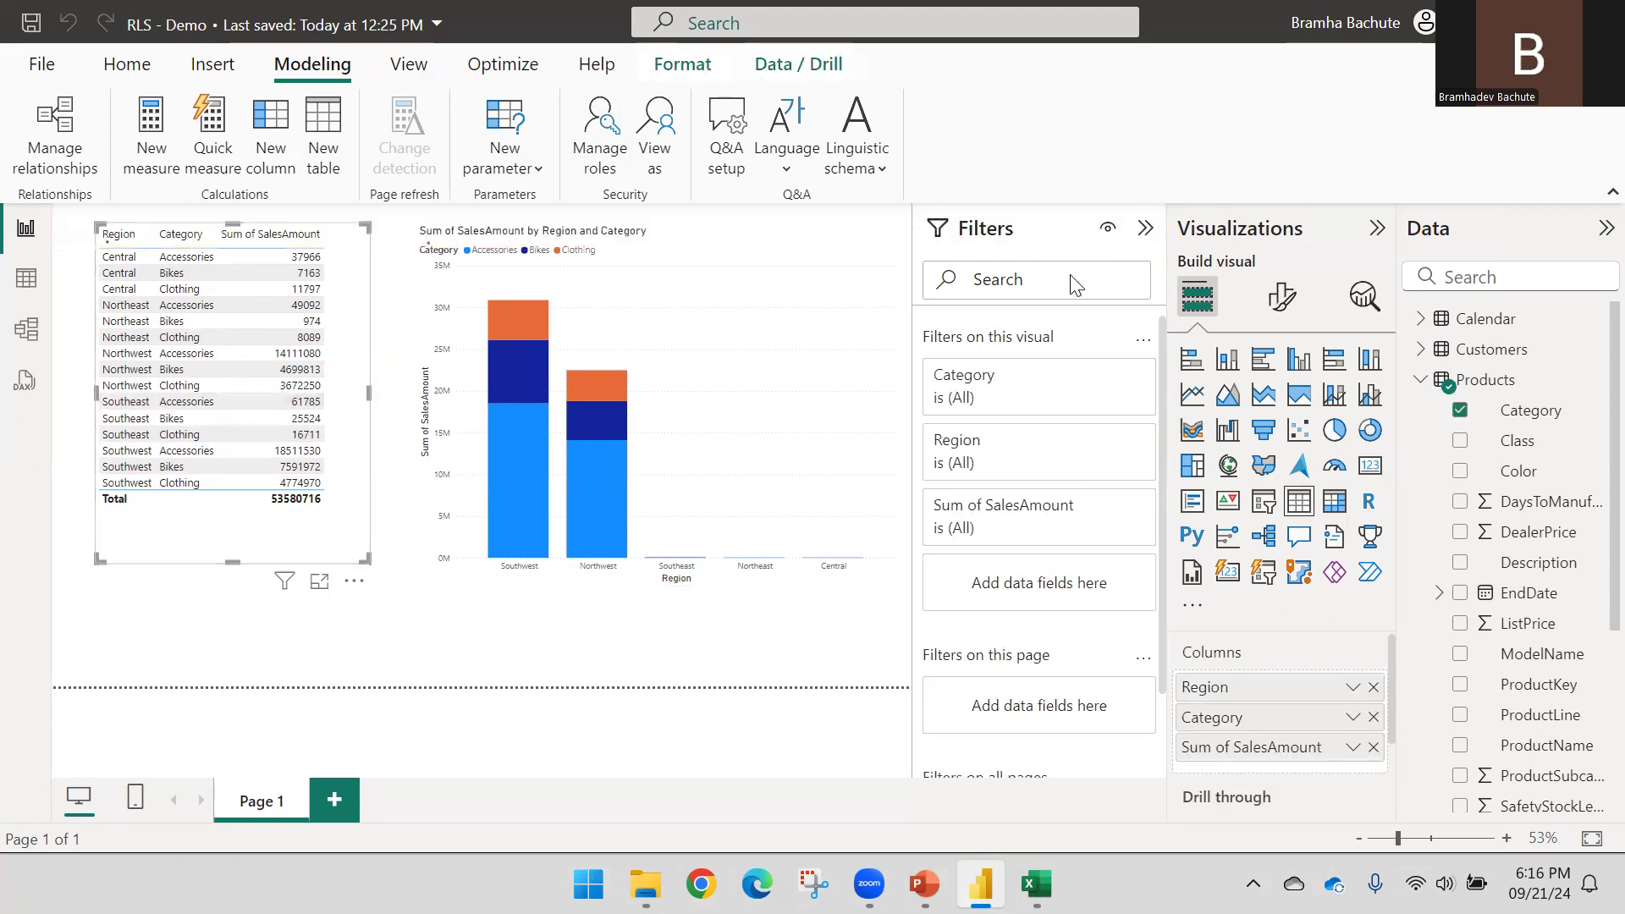
Add the Territory table's Country field to the sales table and widen it to the page's left edge
left_click(1421, 381)
left_click(1421, 440)
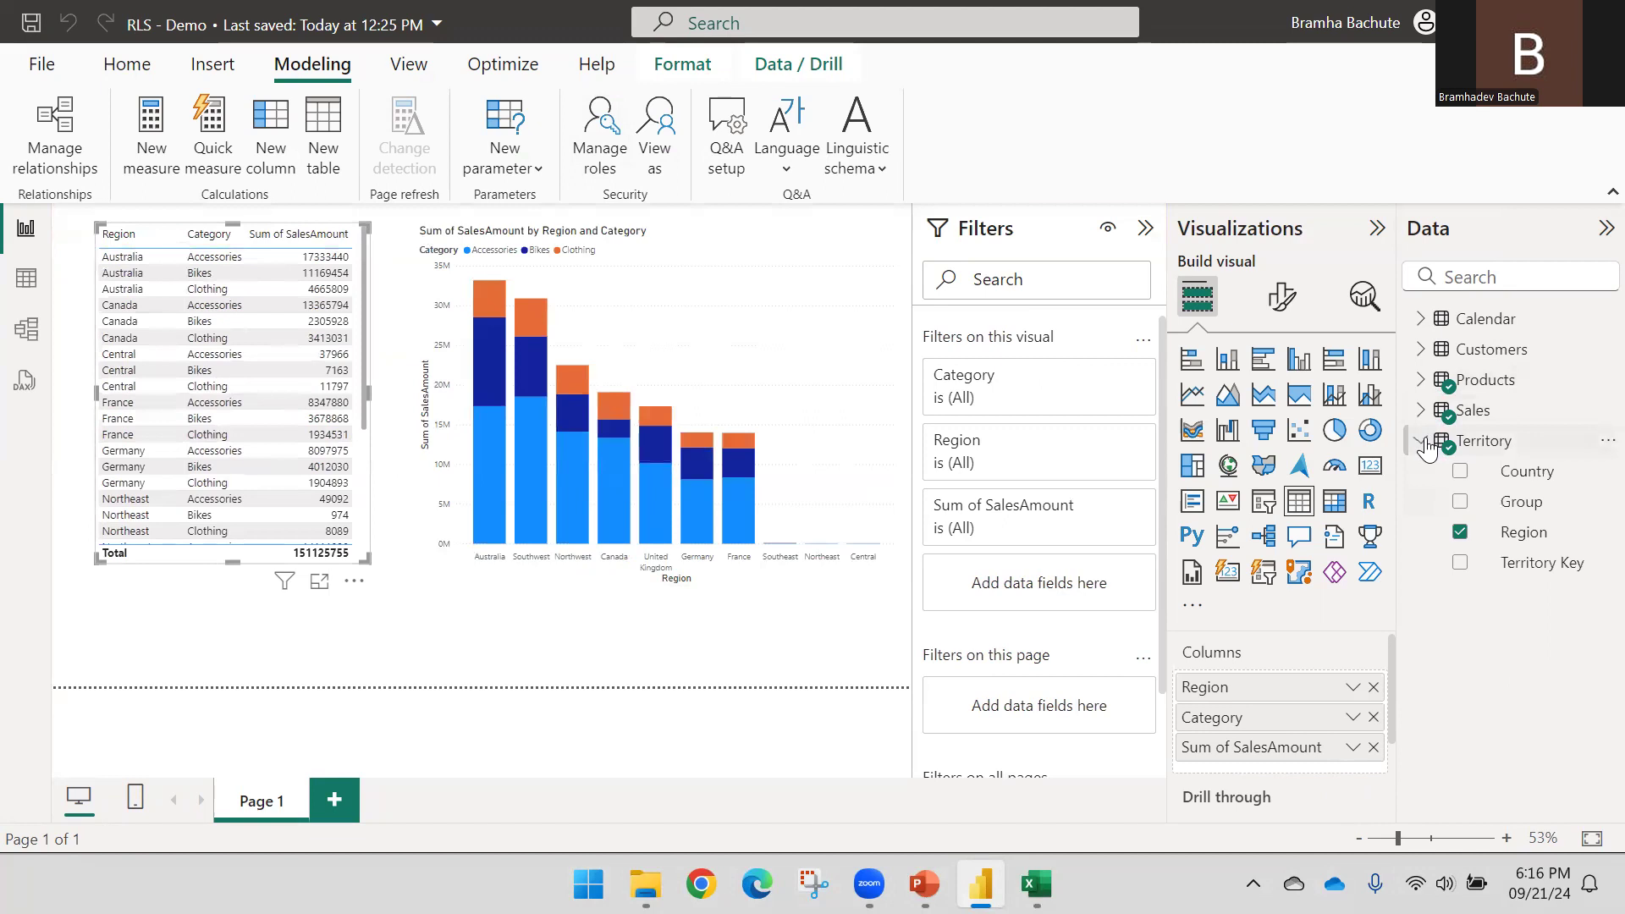
left_click_drag(1498, 472, 1262, 688)
left_click_drag(367, 394, 413, 393)
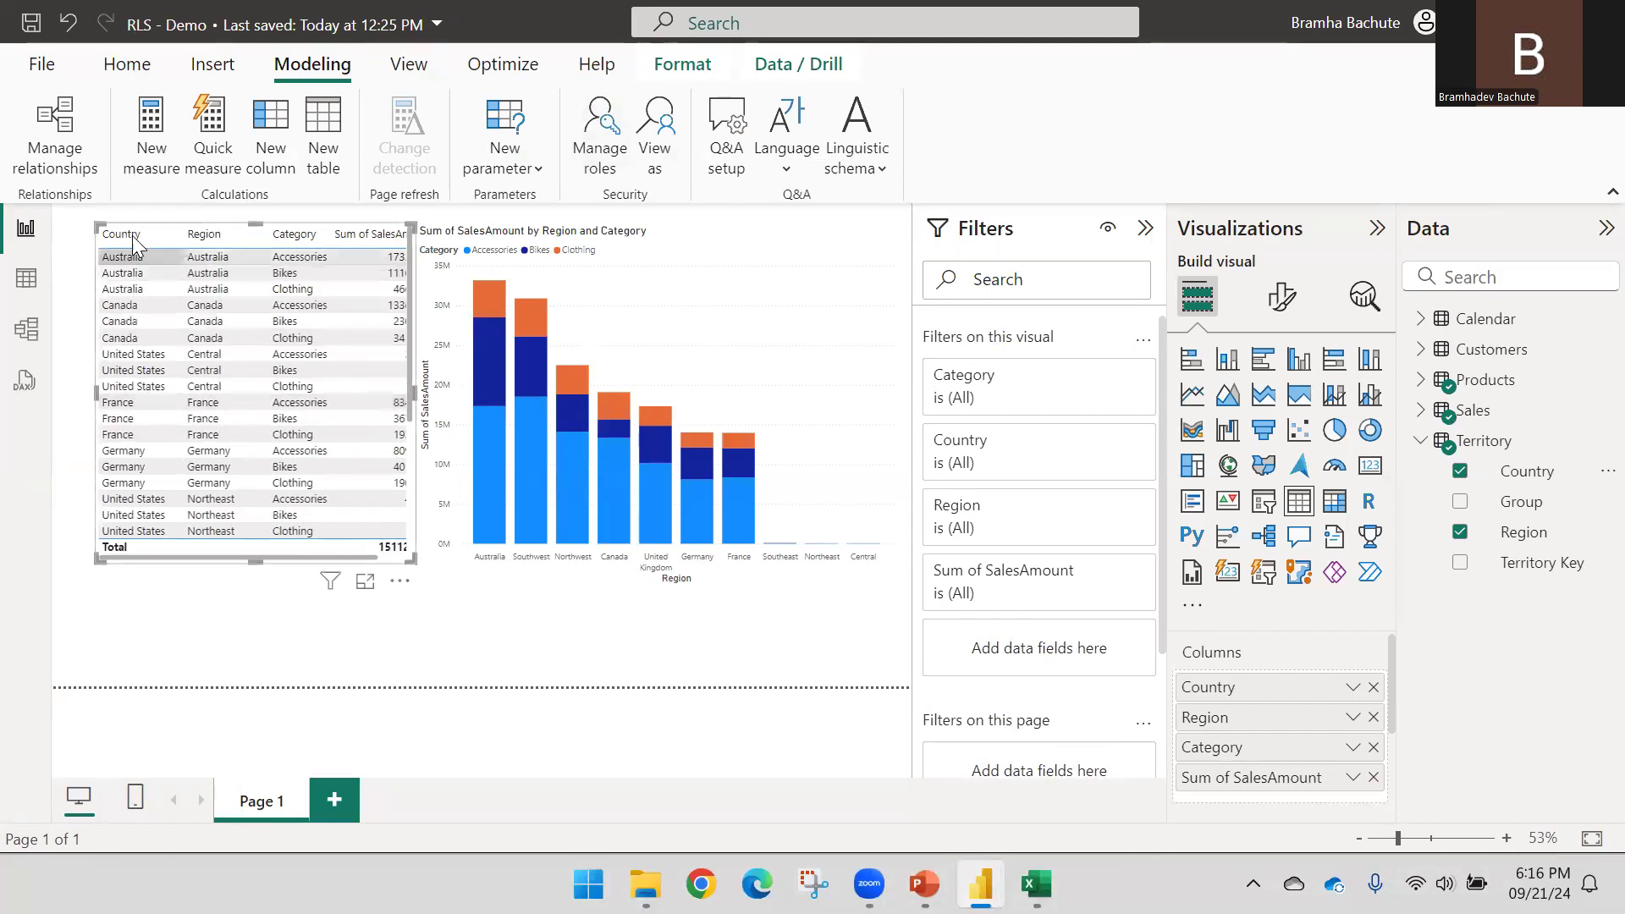
left_click_drag(99, 392, 12, 372)
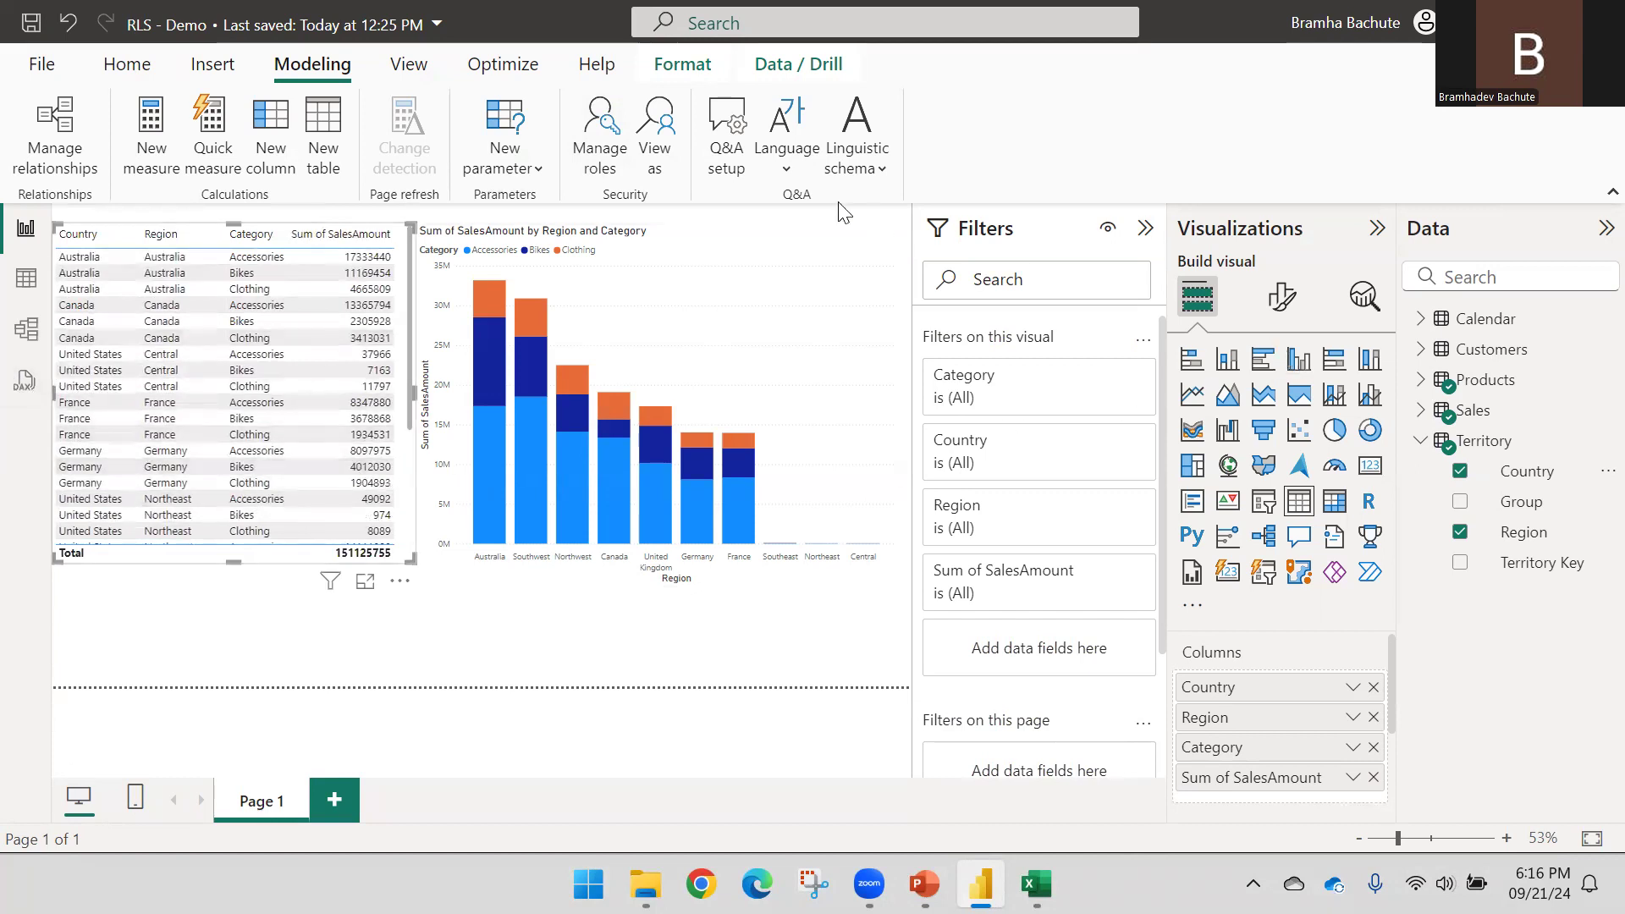
Preview as Country again, stop viewing, select the Sum of SalesAmount chart, and bring up the RLS slides
left_click(654, 139)
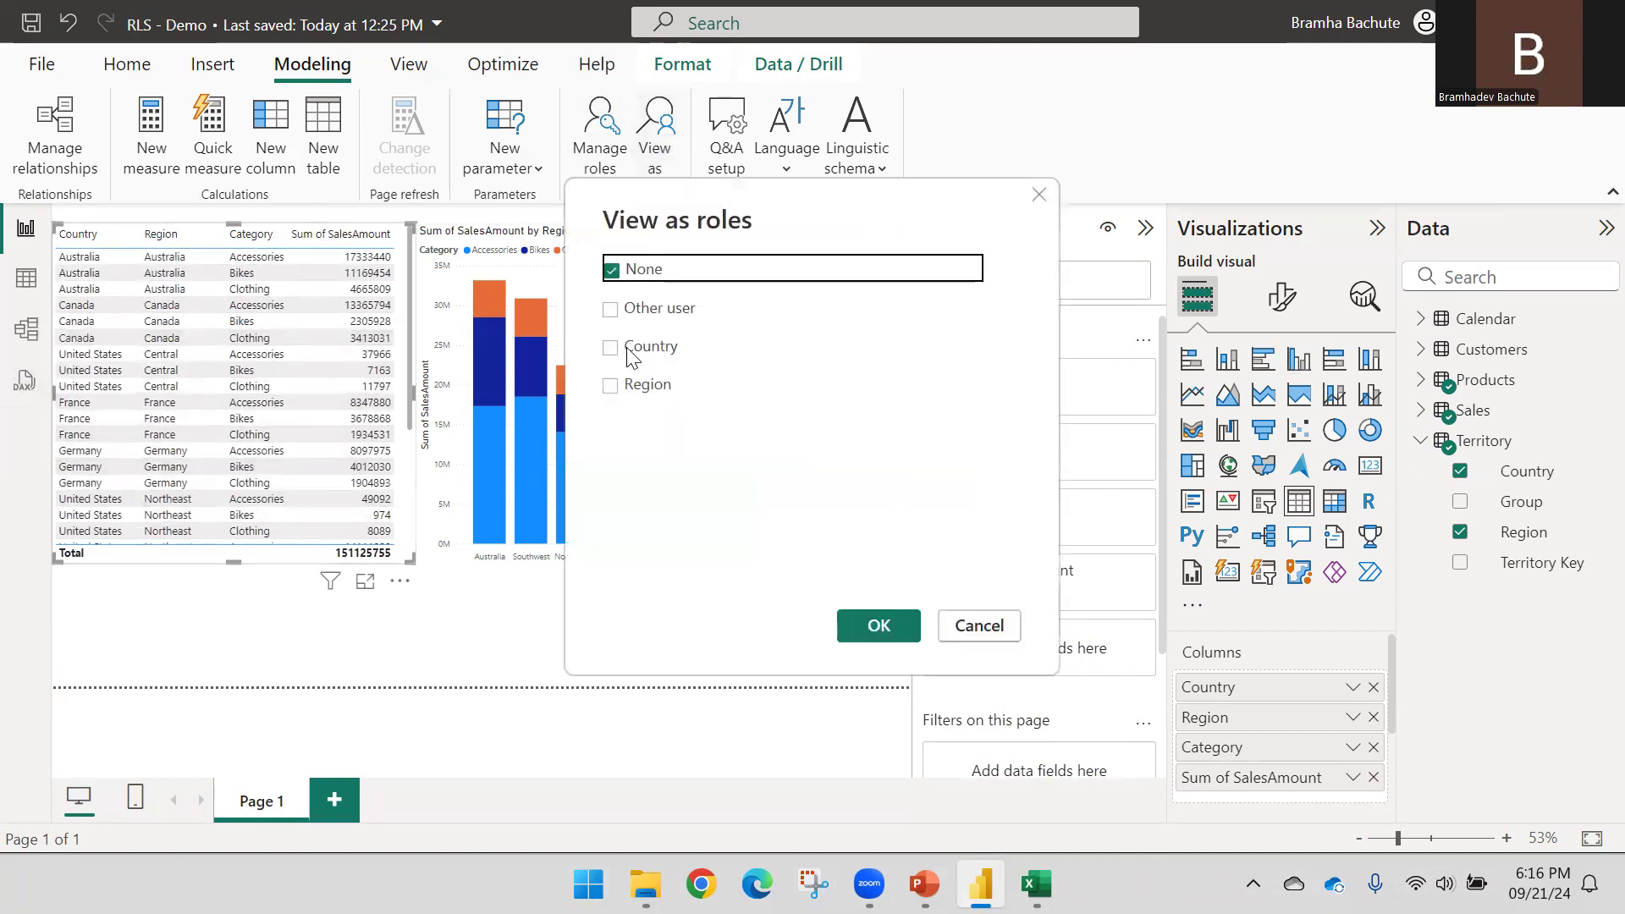
left_click(609, 346)
left_click(878, 625)
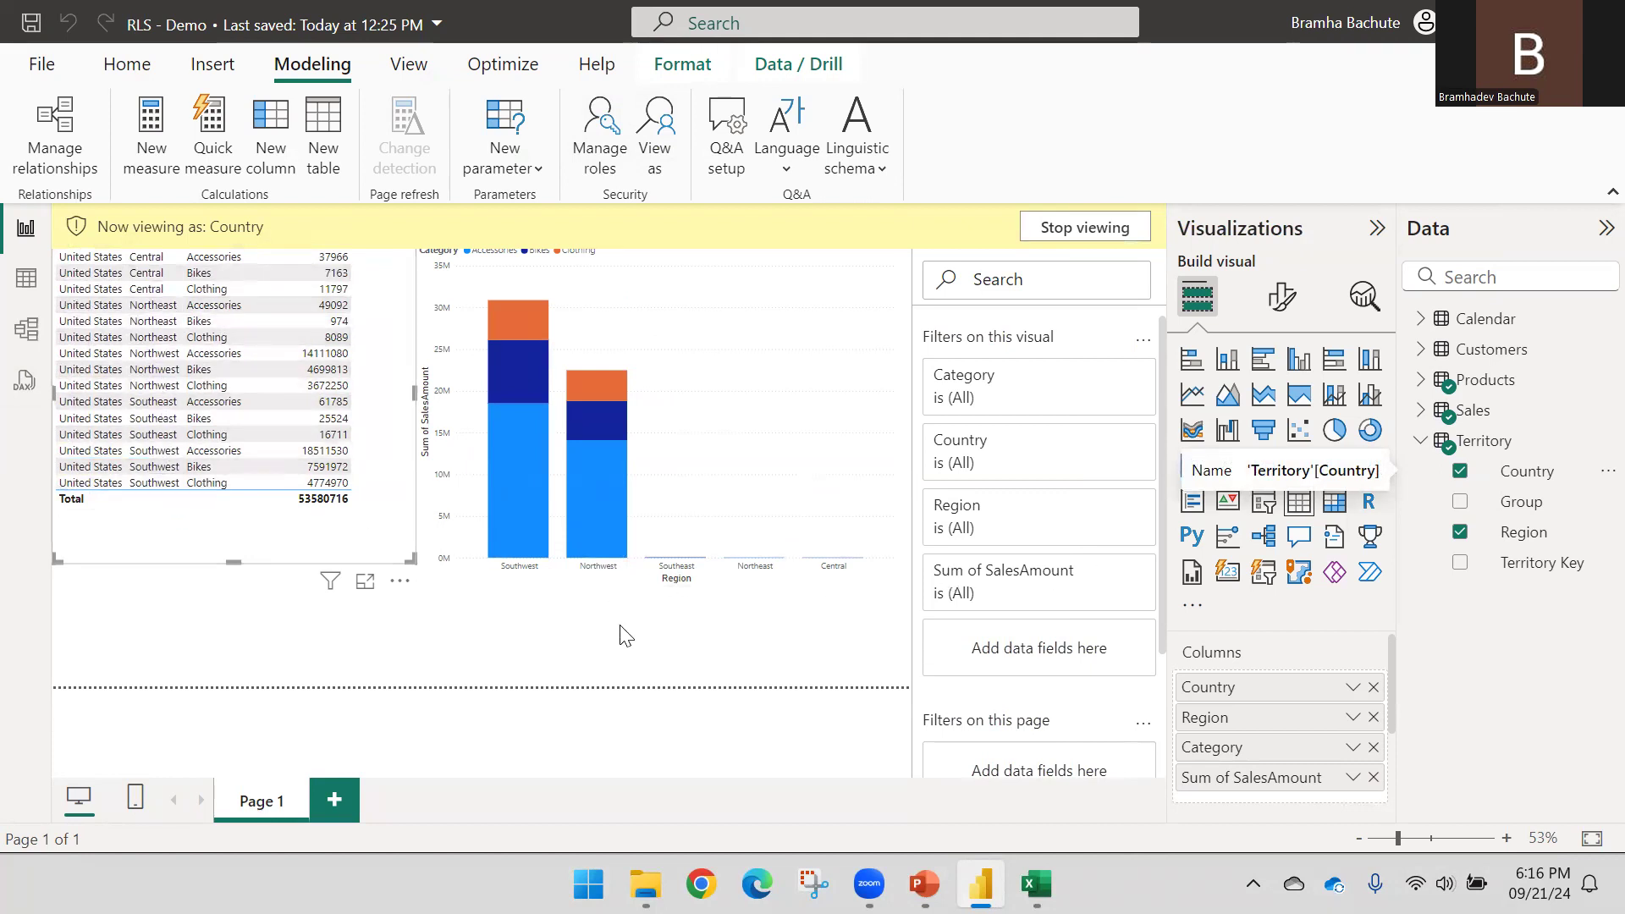
left_click(1075, 223)
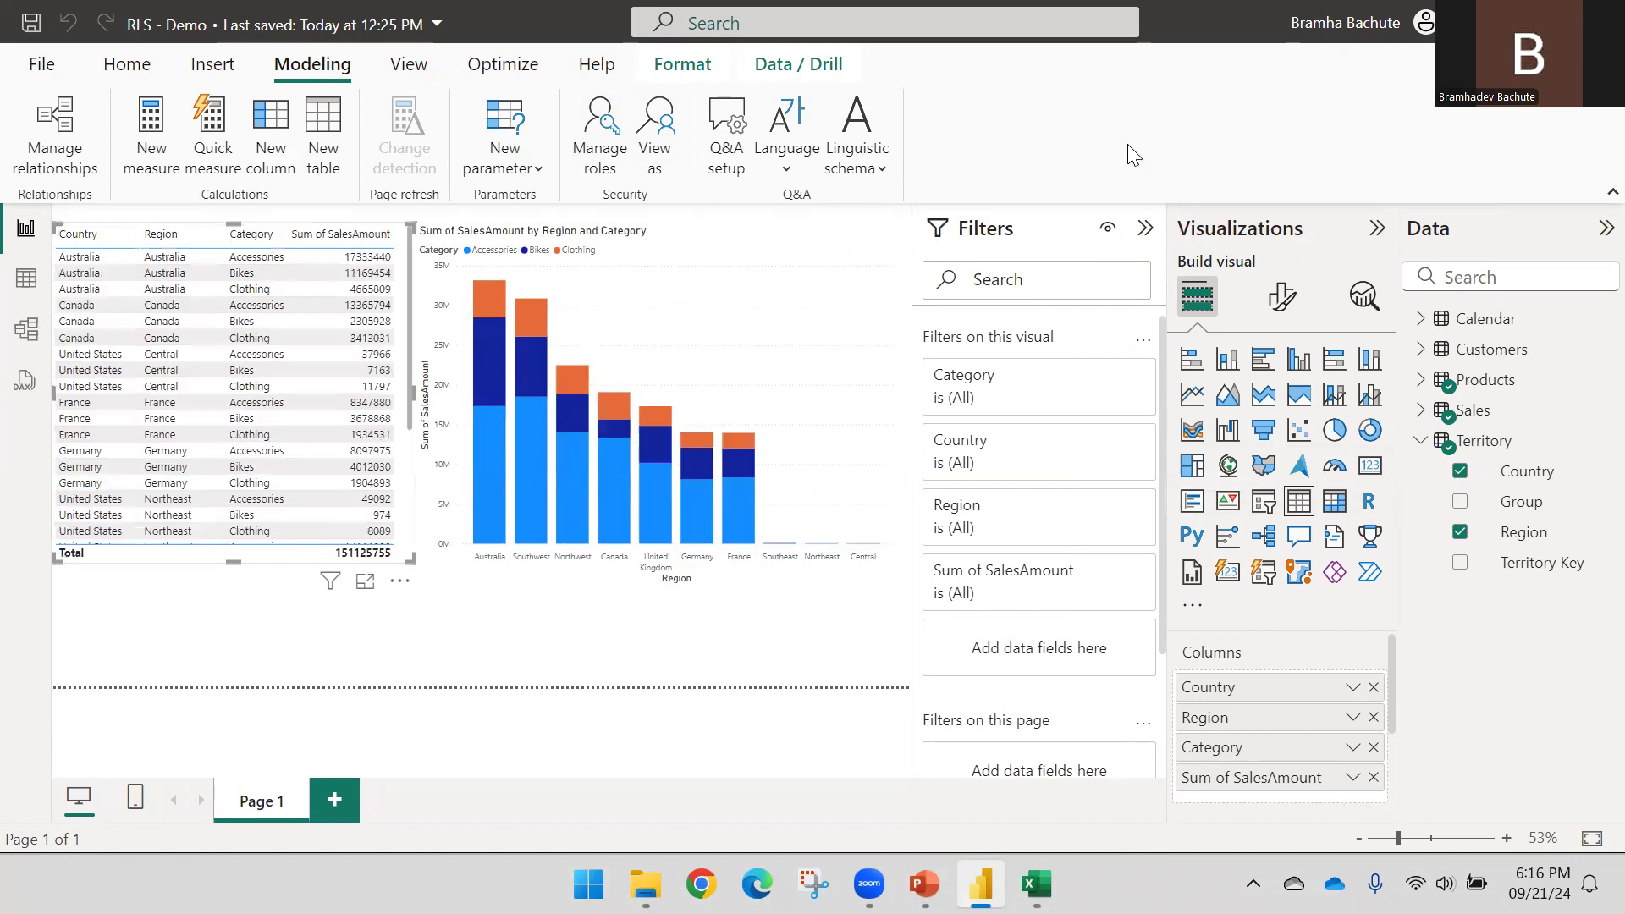
left_click(714, 251)
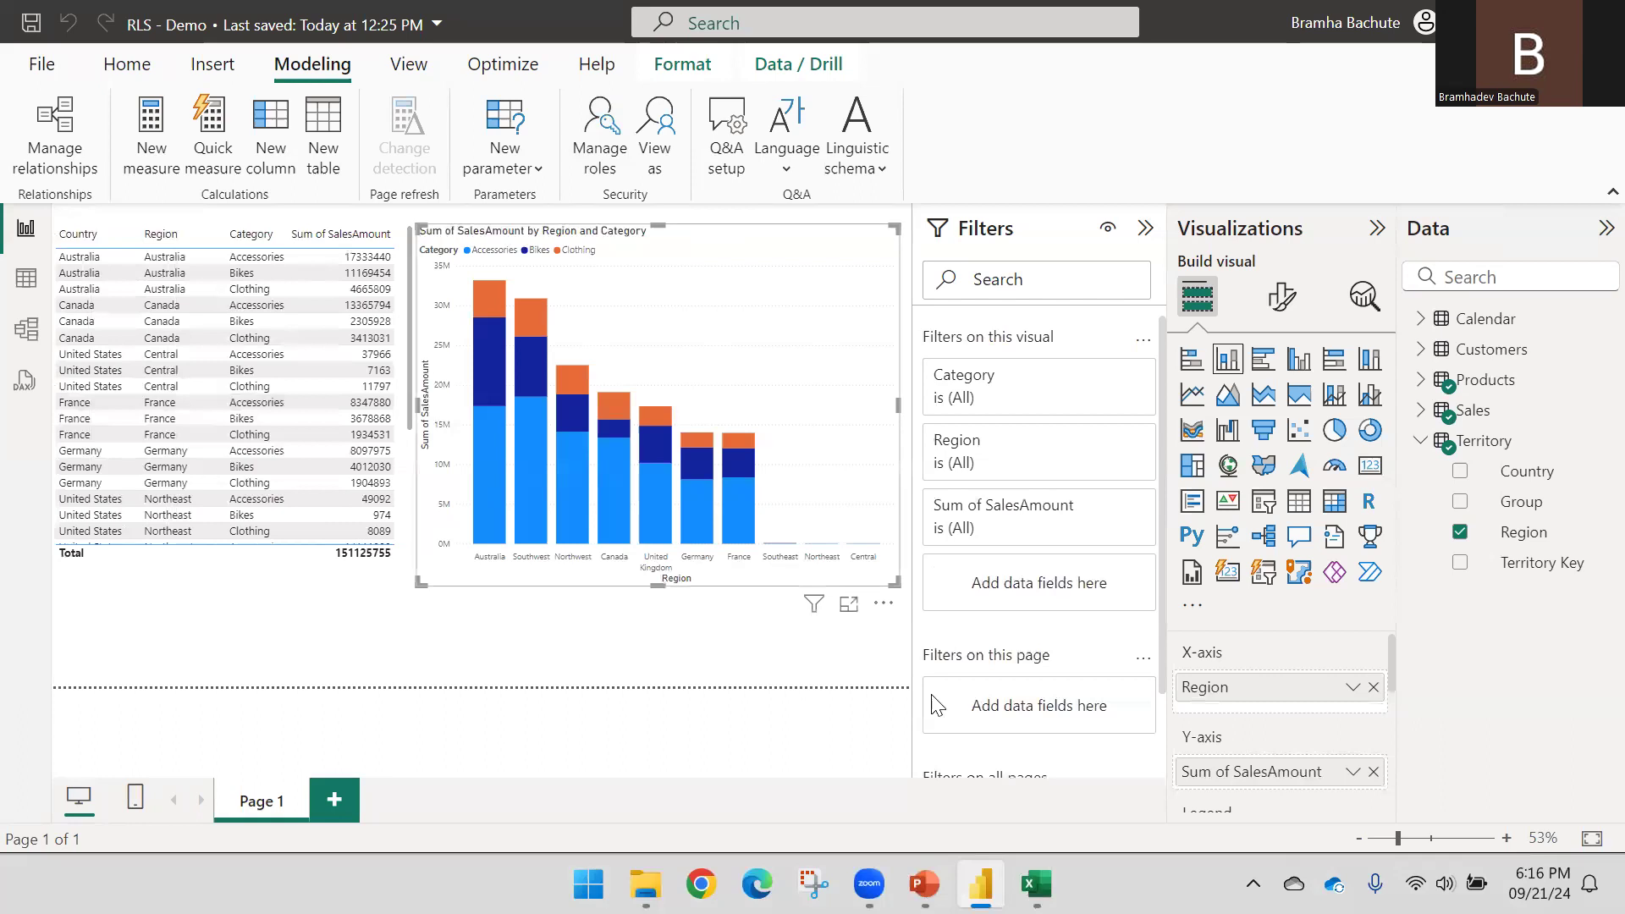
left_click(924, 885)
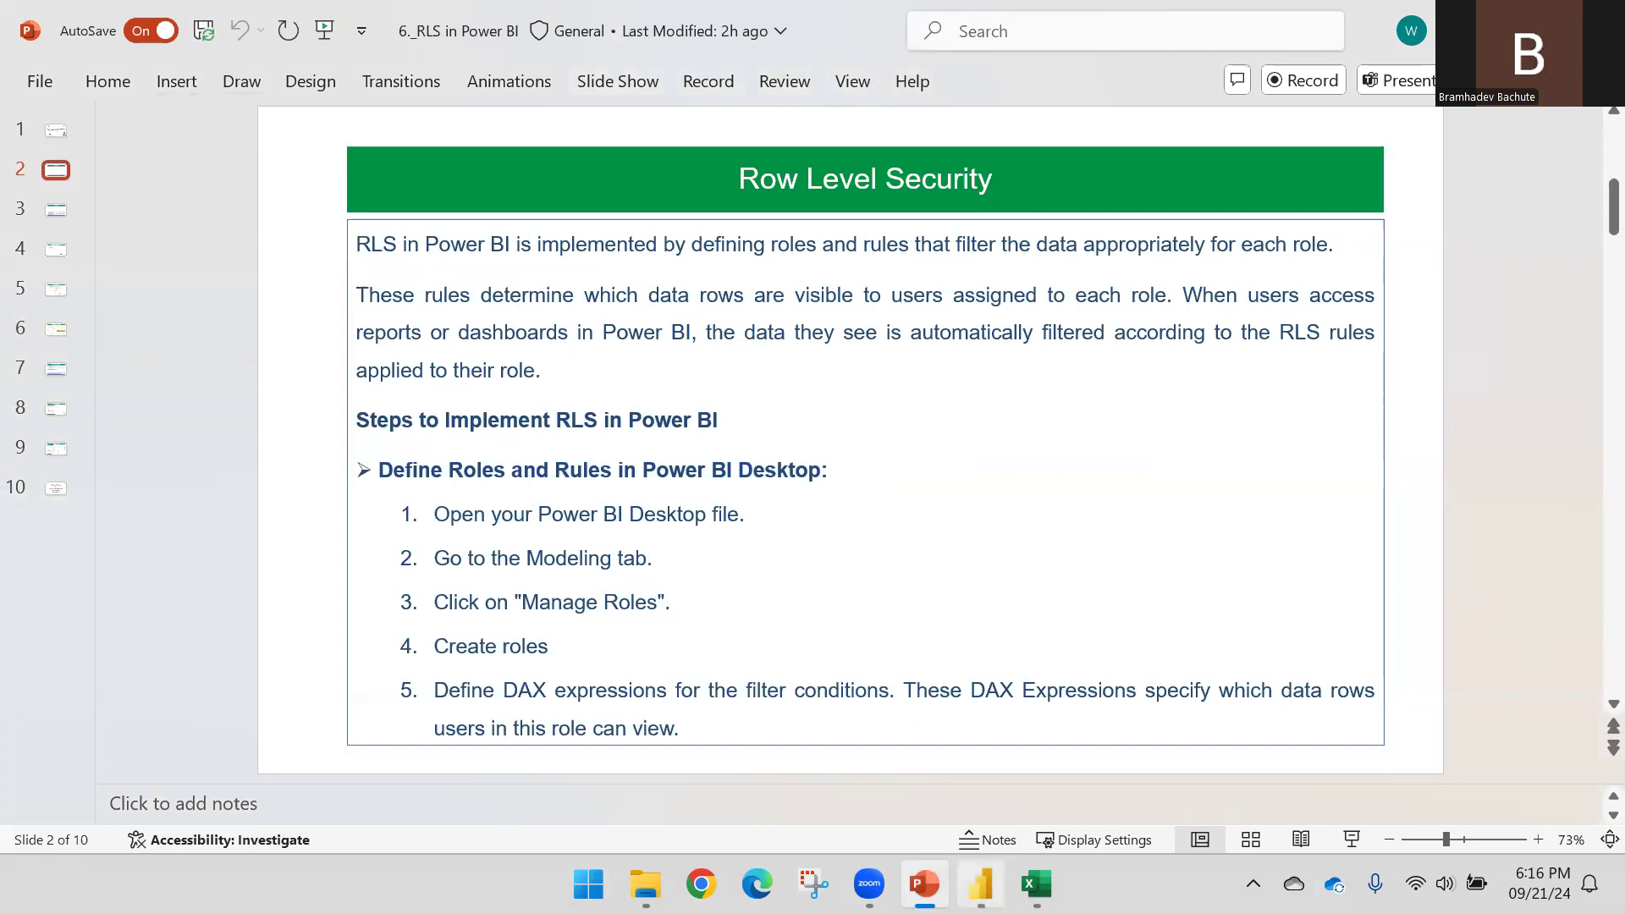
Switch between the RLS - Demo report and the Row Level Security slide, ending back in Power BI Desktop
left_click(980, 885)
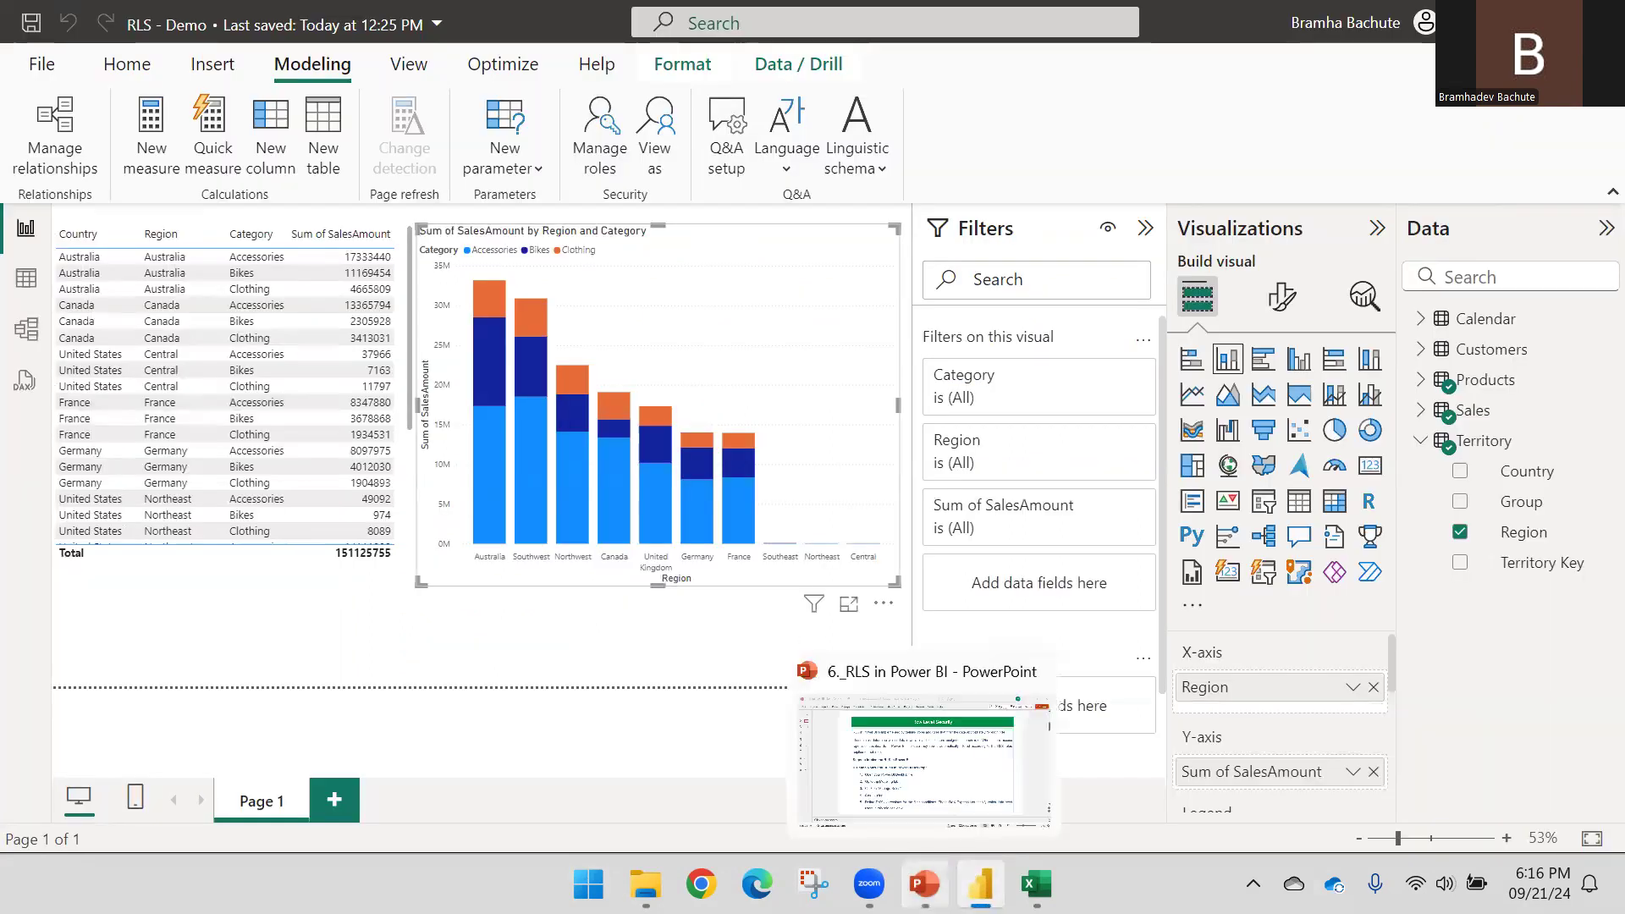
left_click(923, 872)
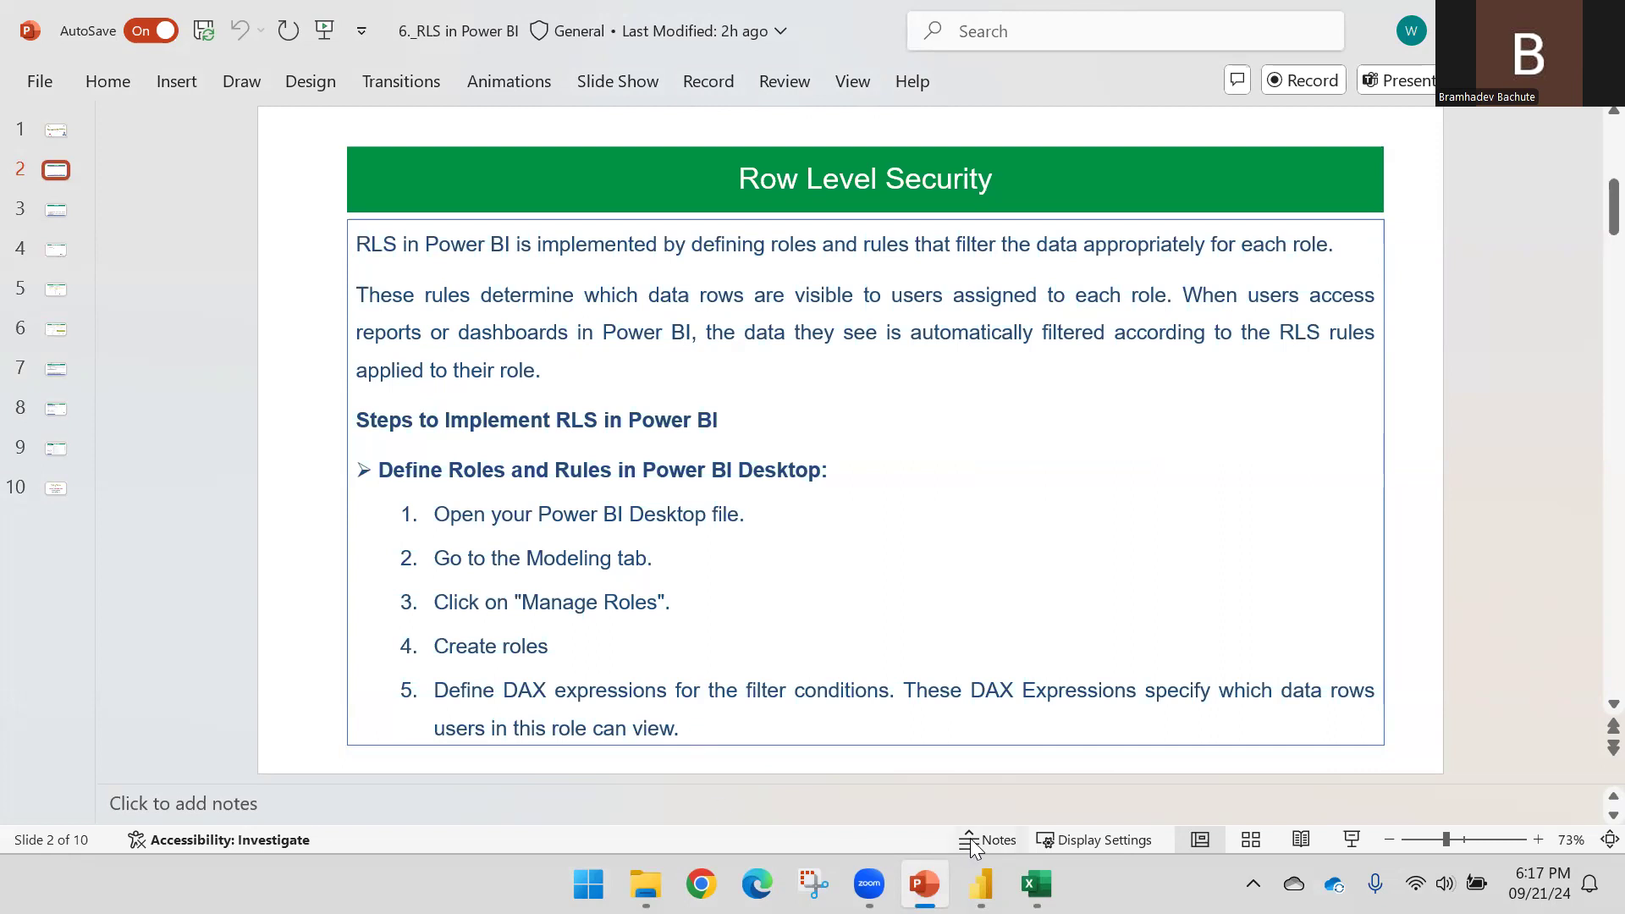
left_click(980, 884)
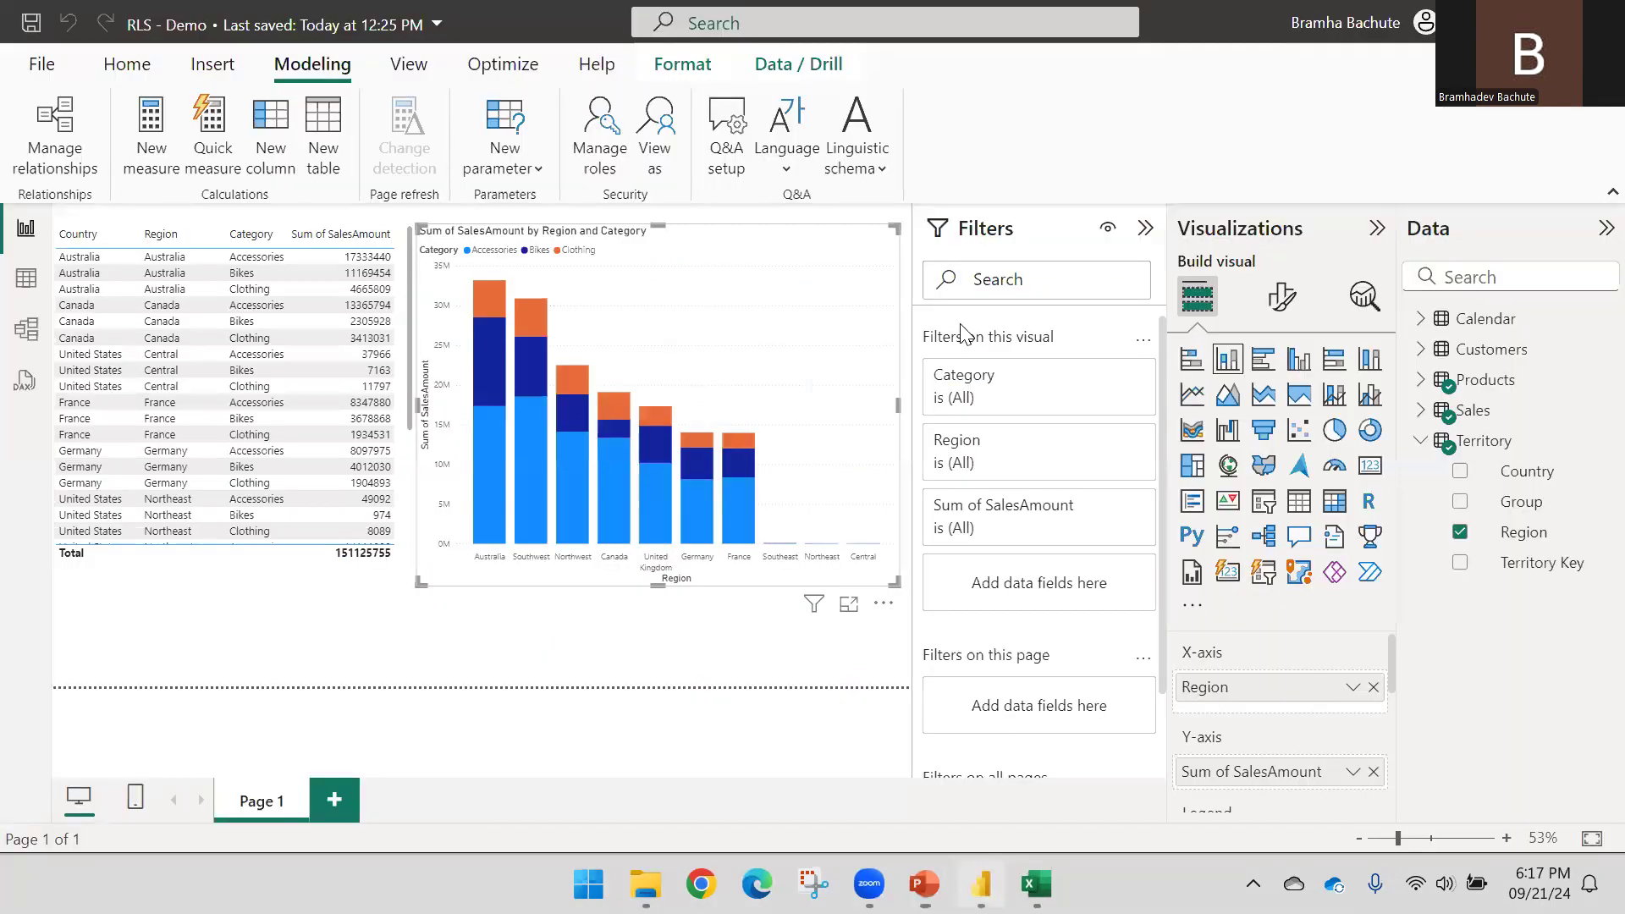
Save RLS - Demo.pbix and publish it to the Demo workspace
left_click(127, 66)
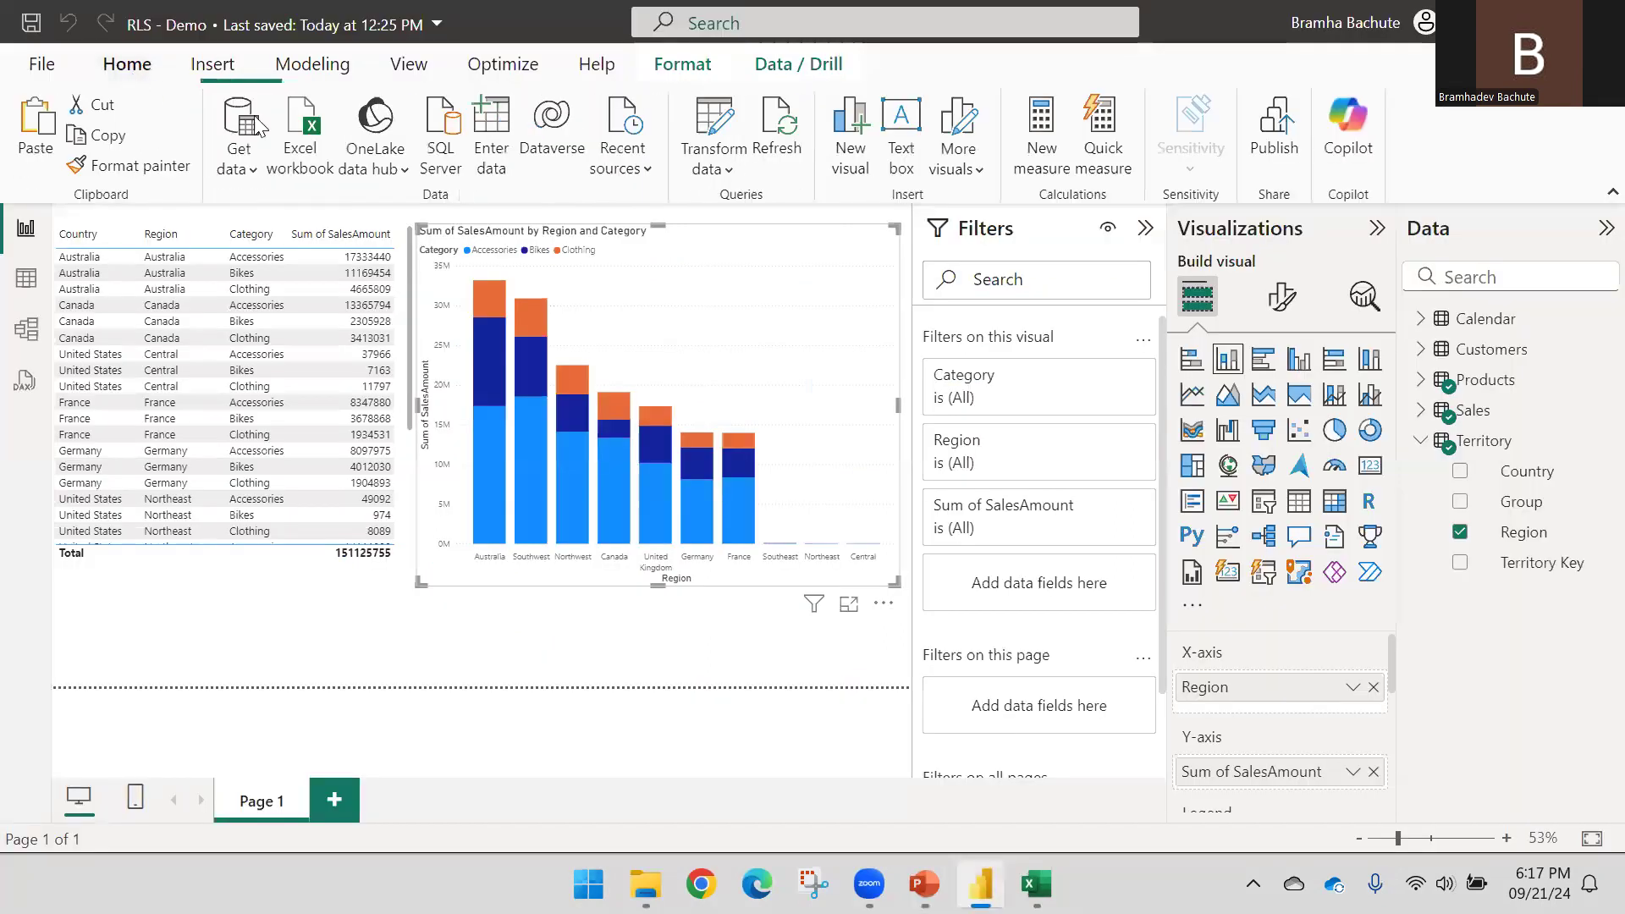
left_click(1274, 127)
left_click(902, 489)
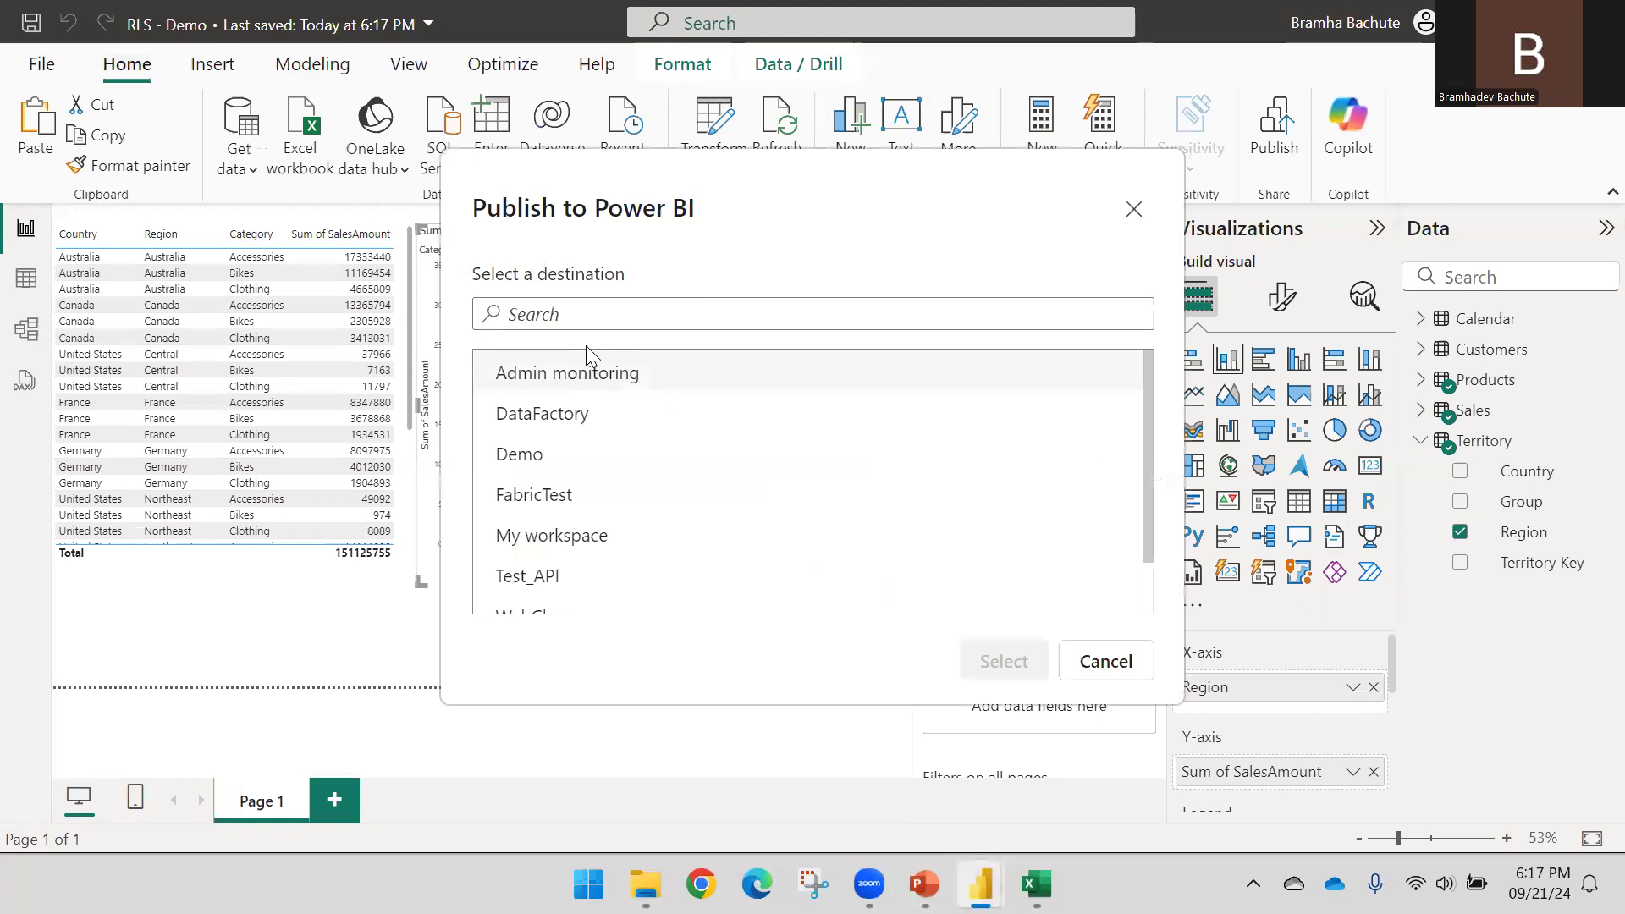
left_click(542, 457)
left_click(1004, 662)
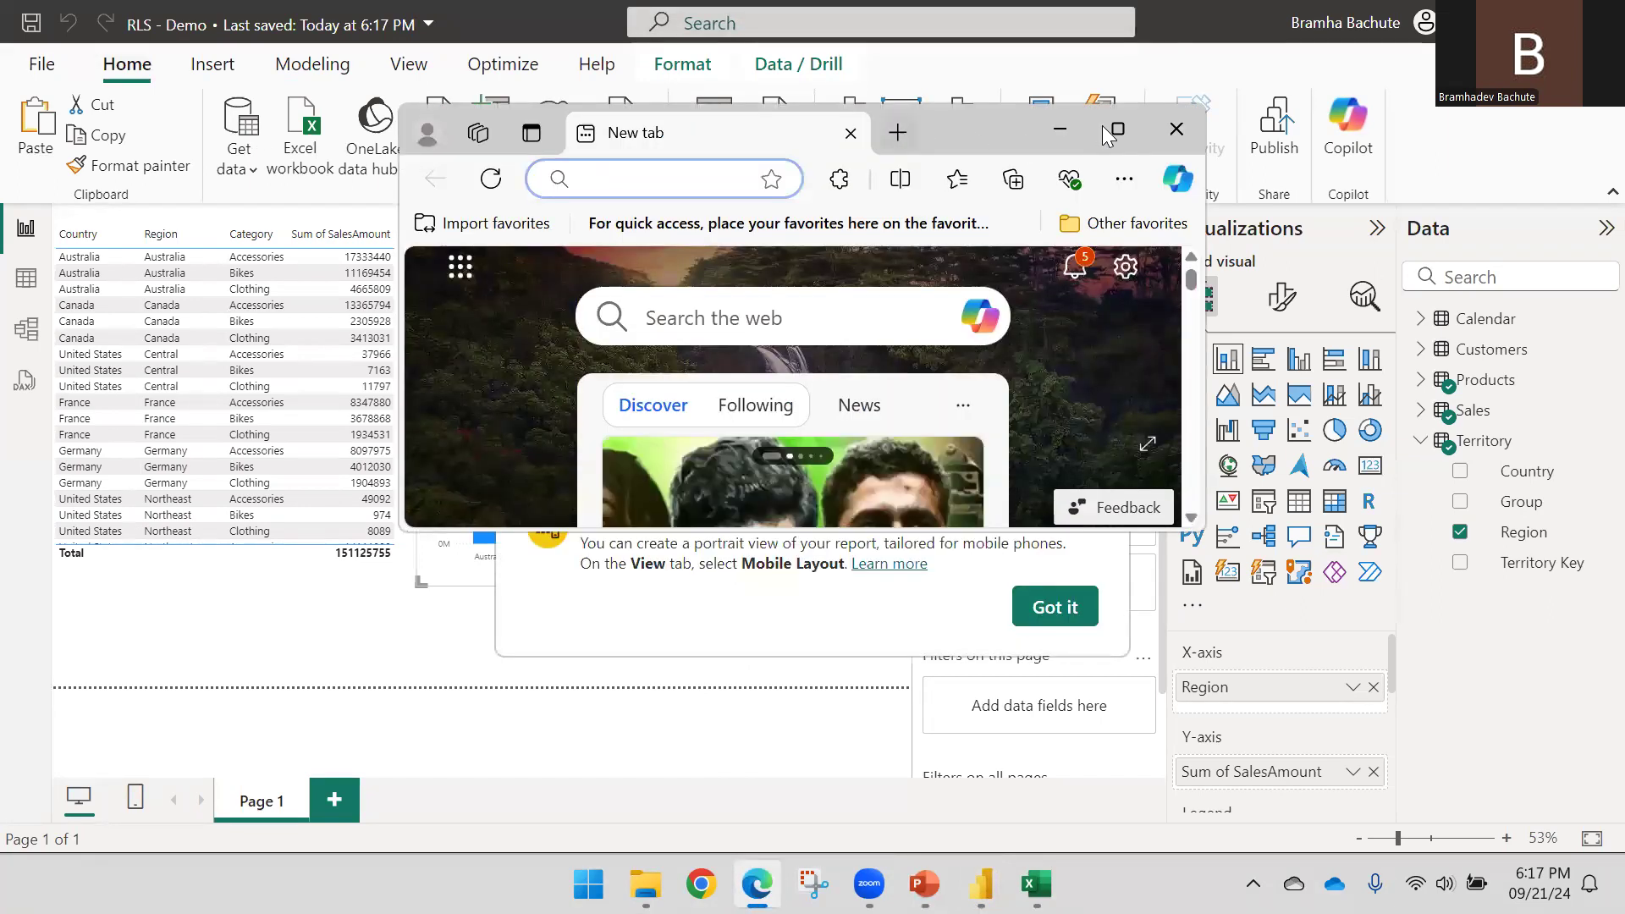
Load app.powerbi.com in the maximised browser and open the Demo workspace
double_click(1103, 128)
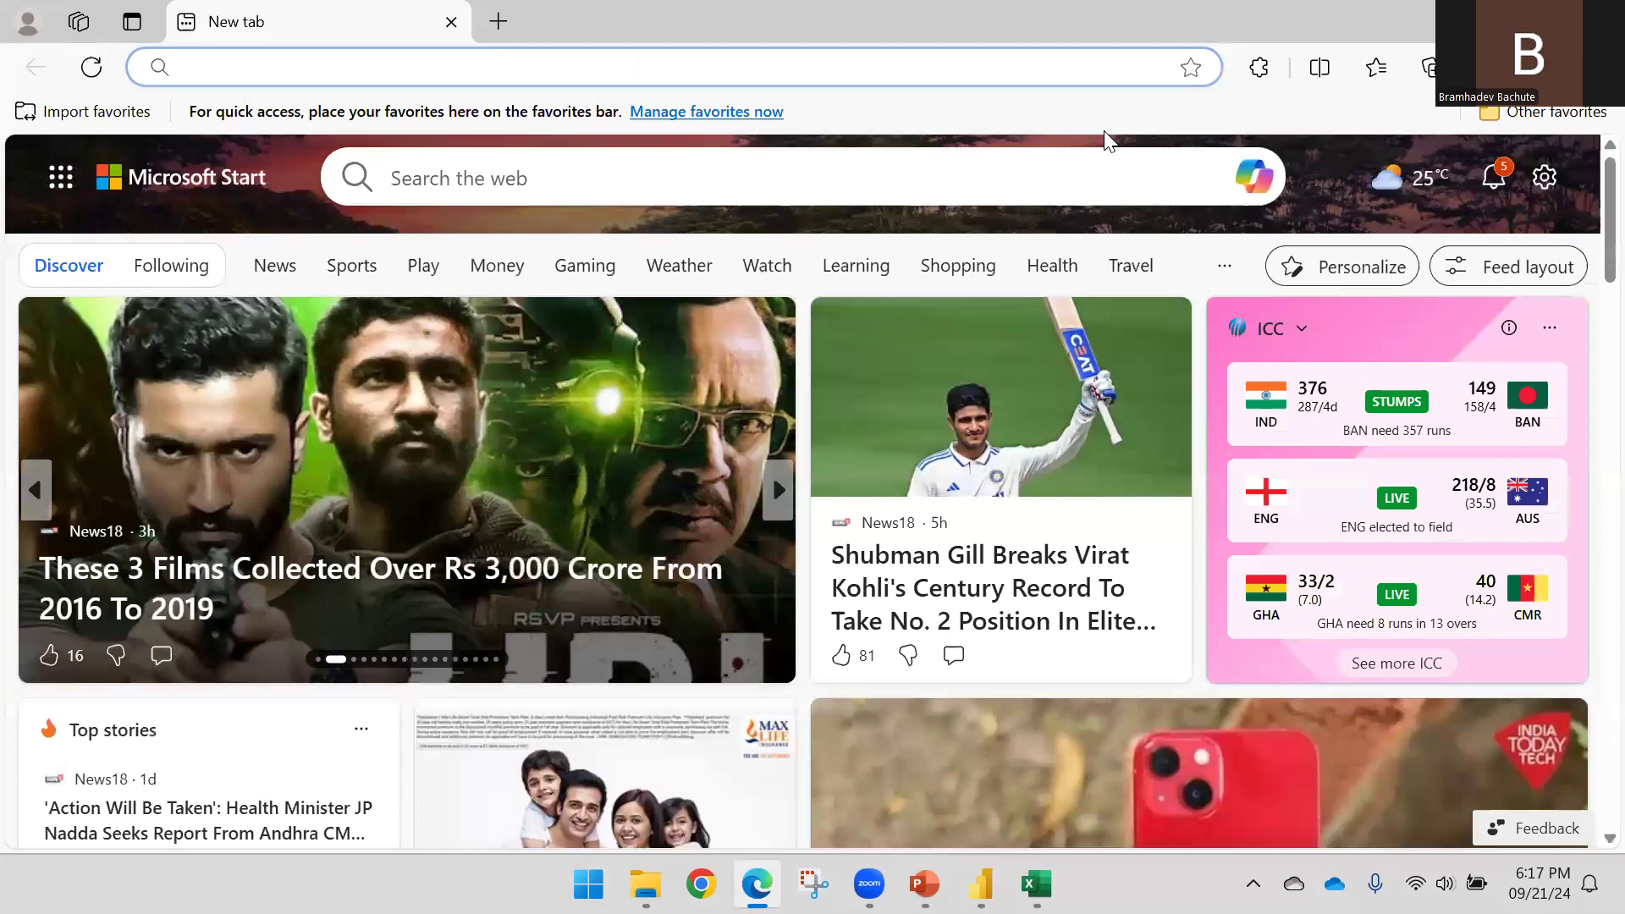
type("app.powerbi.com")
key("Return")
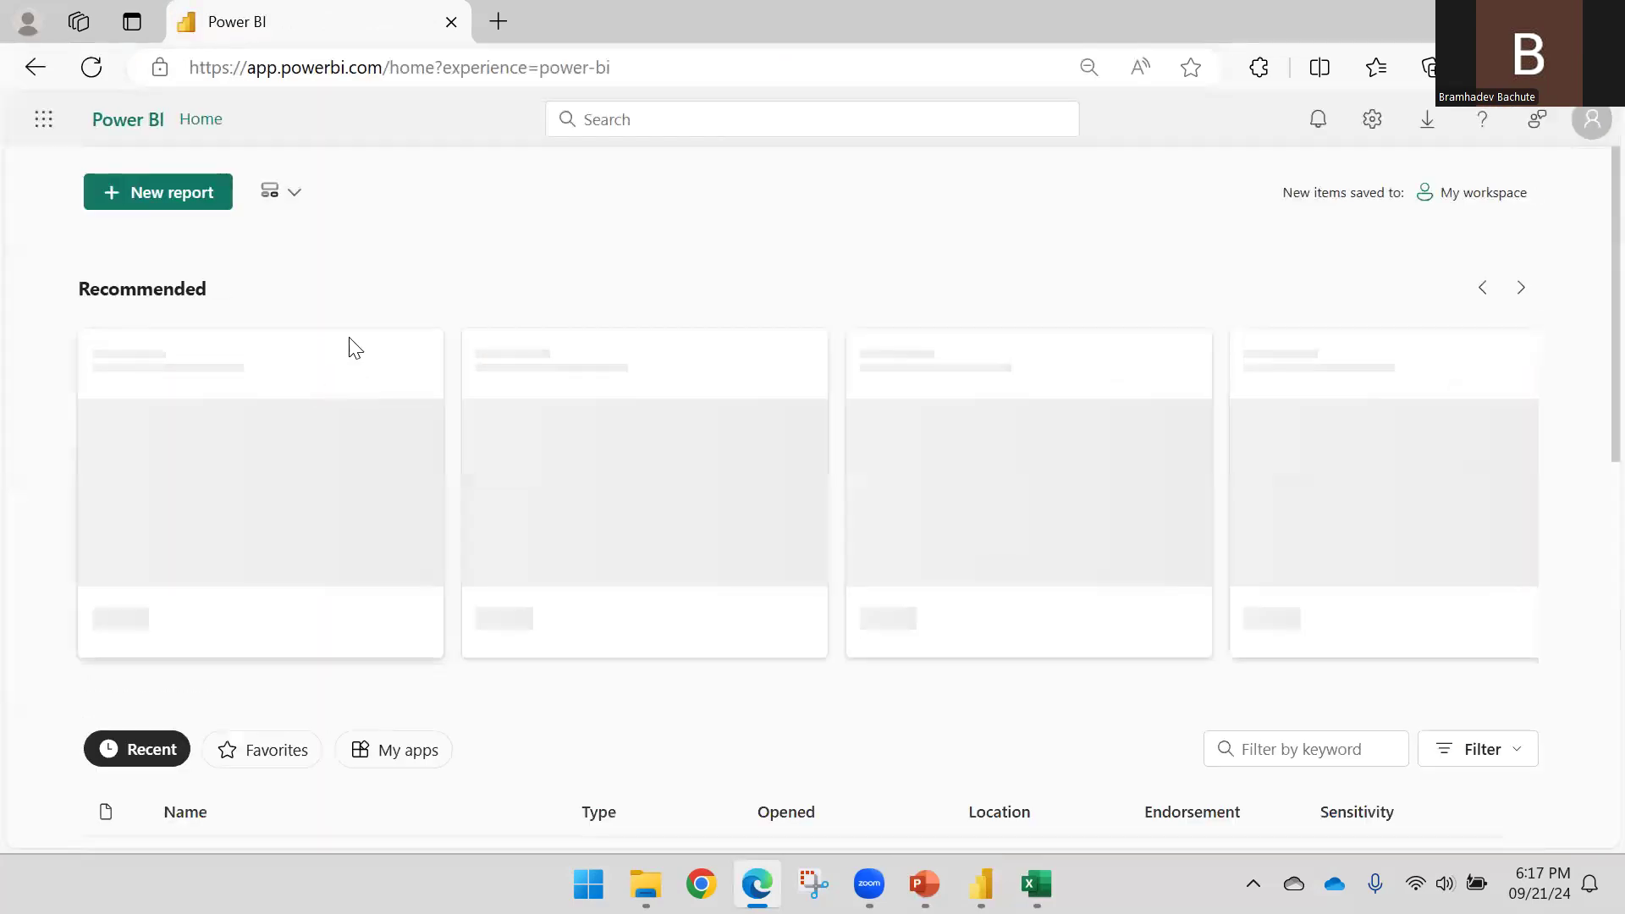
left_click(44, 574)
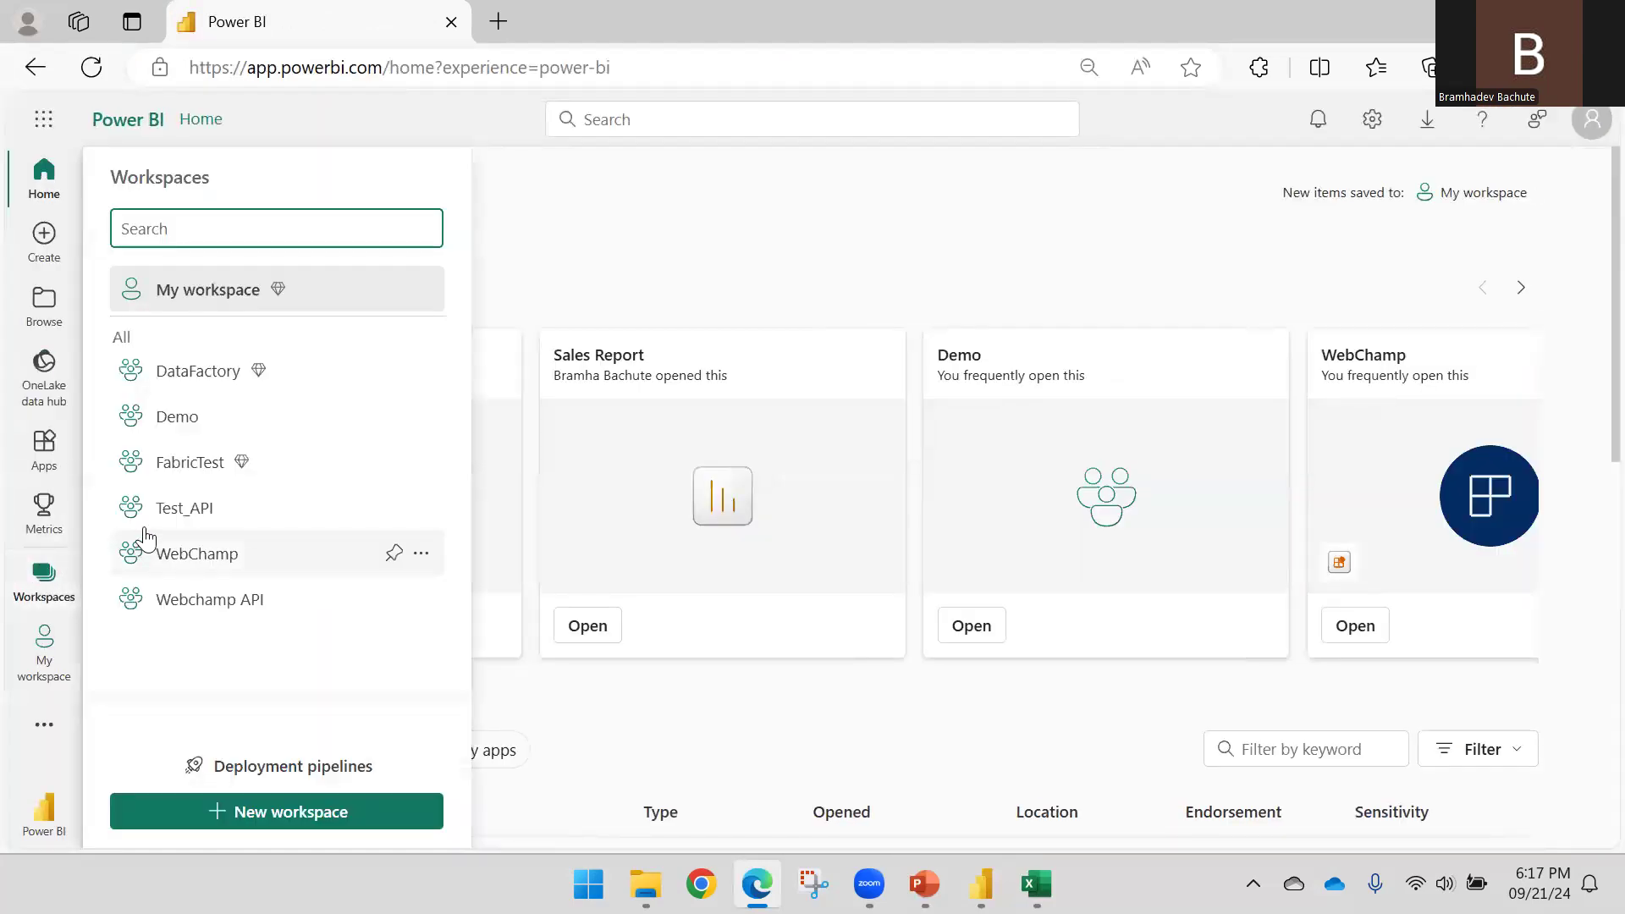
left_click(194, 406)
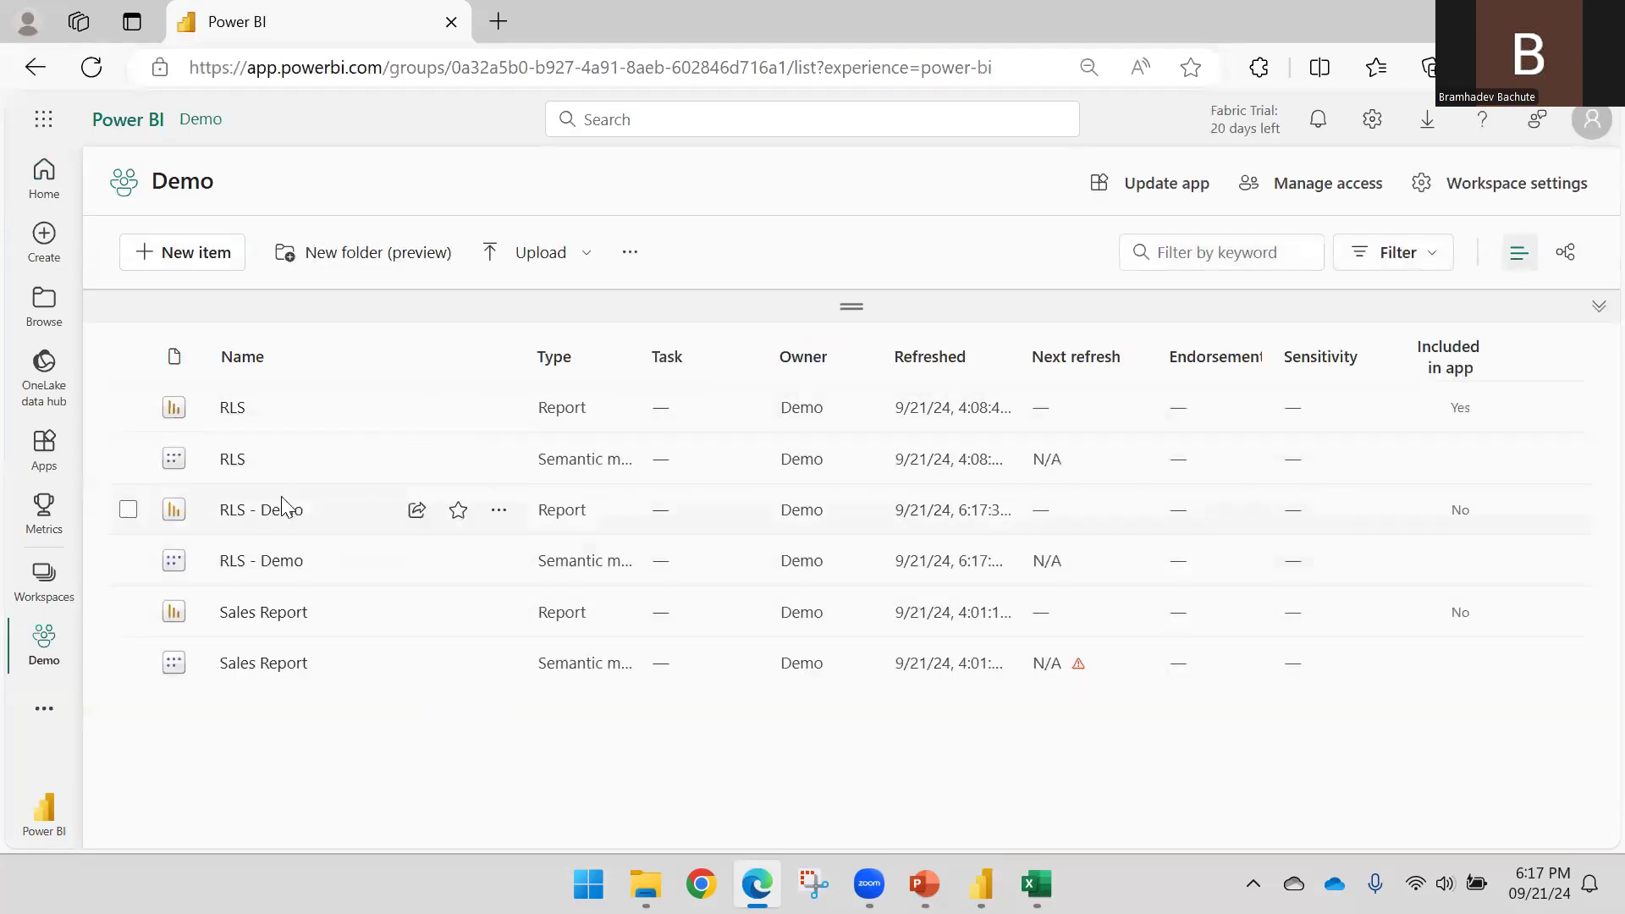
Dismiss Desktop's publish success message and open the published RLS - Demo report
mouse_move(981, 884)
left_click(1076, 761)
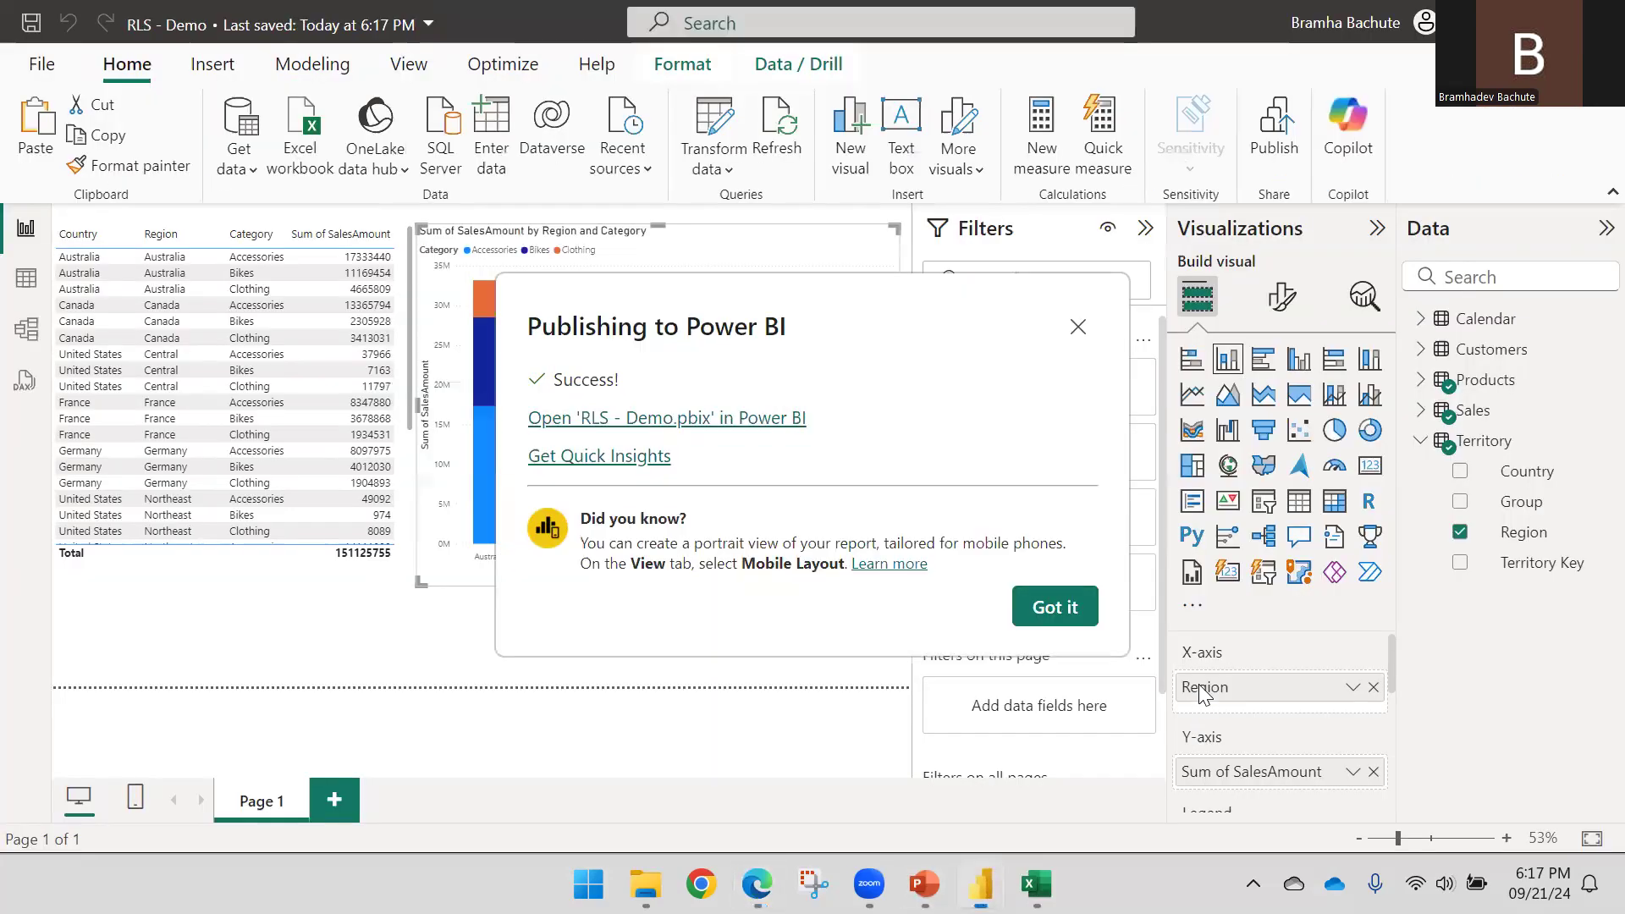
left_click(1055, 602)
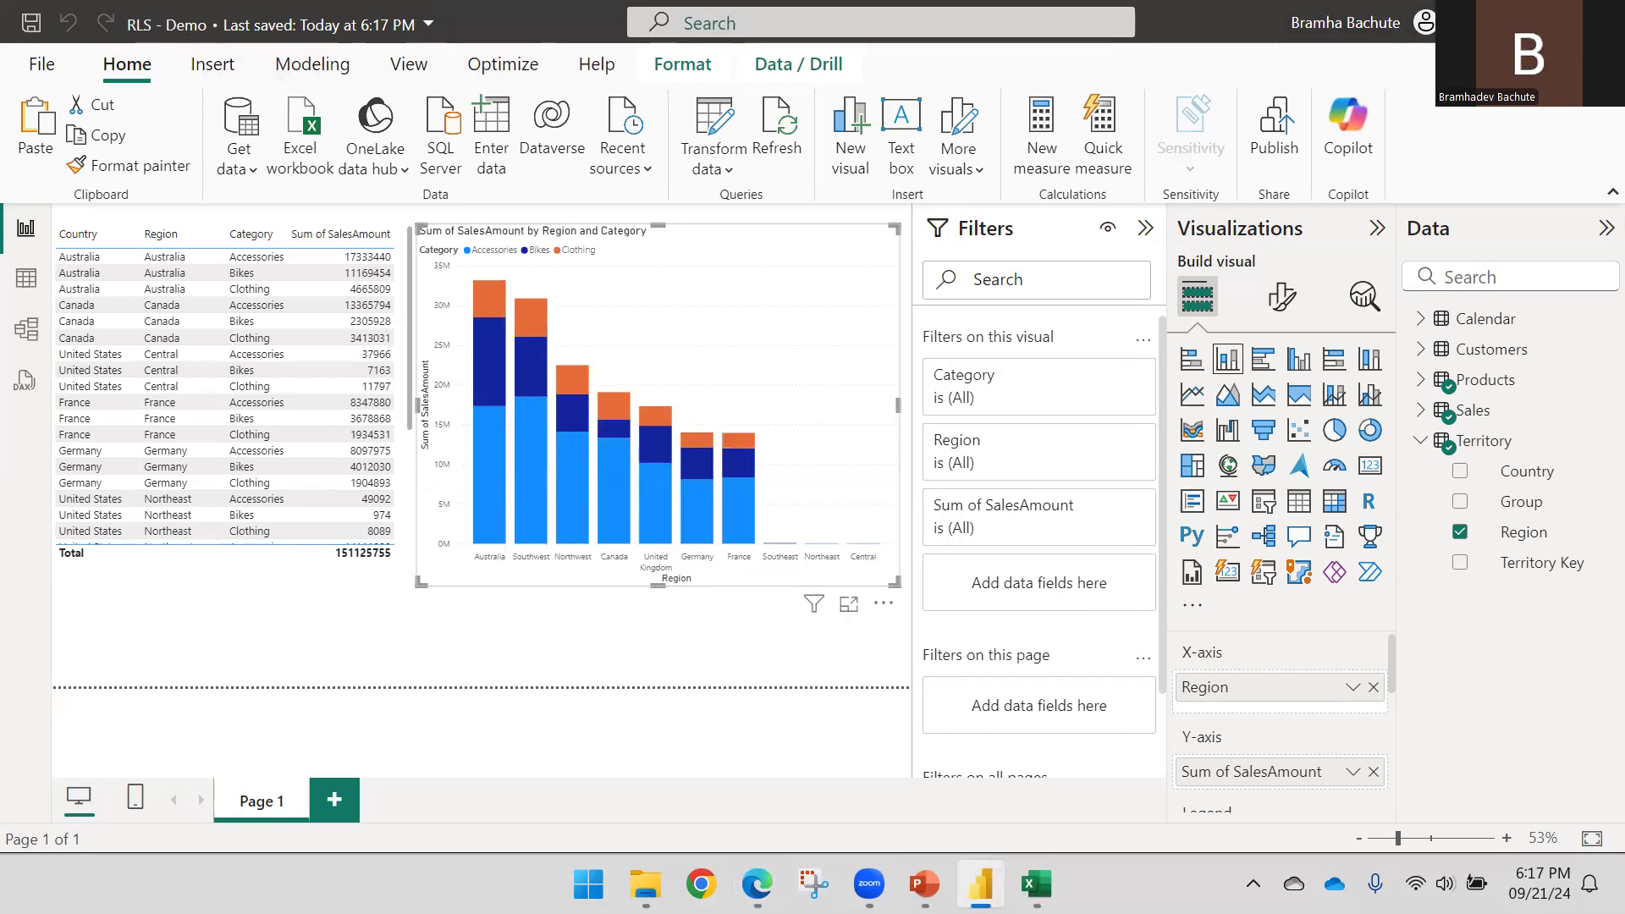
left_click(1479, 22)
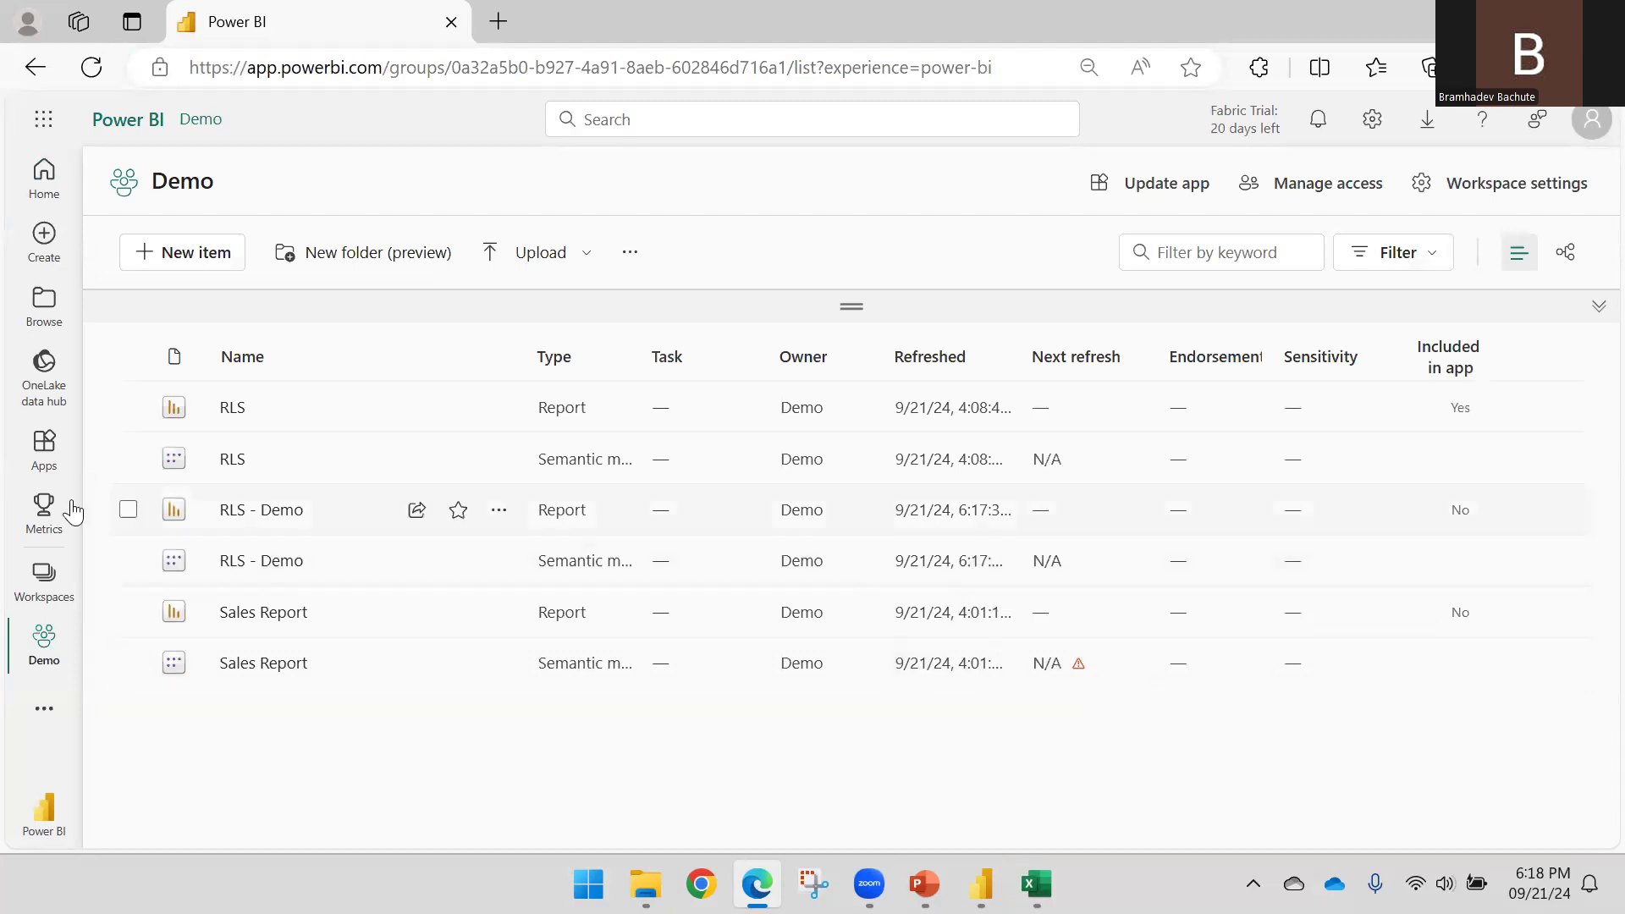
left_click(227, 512)
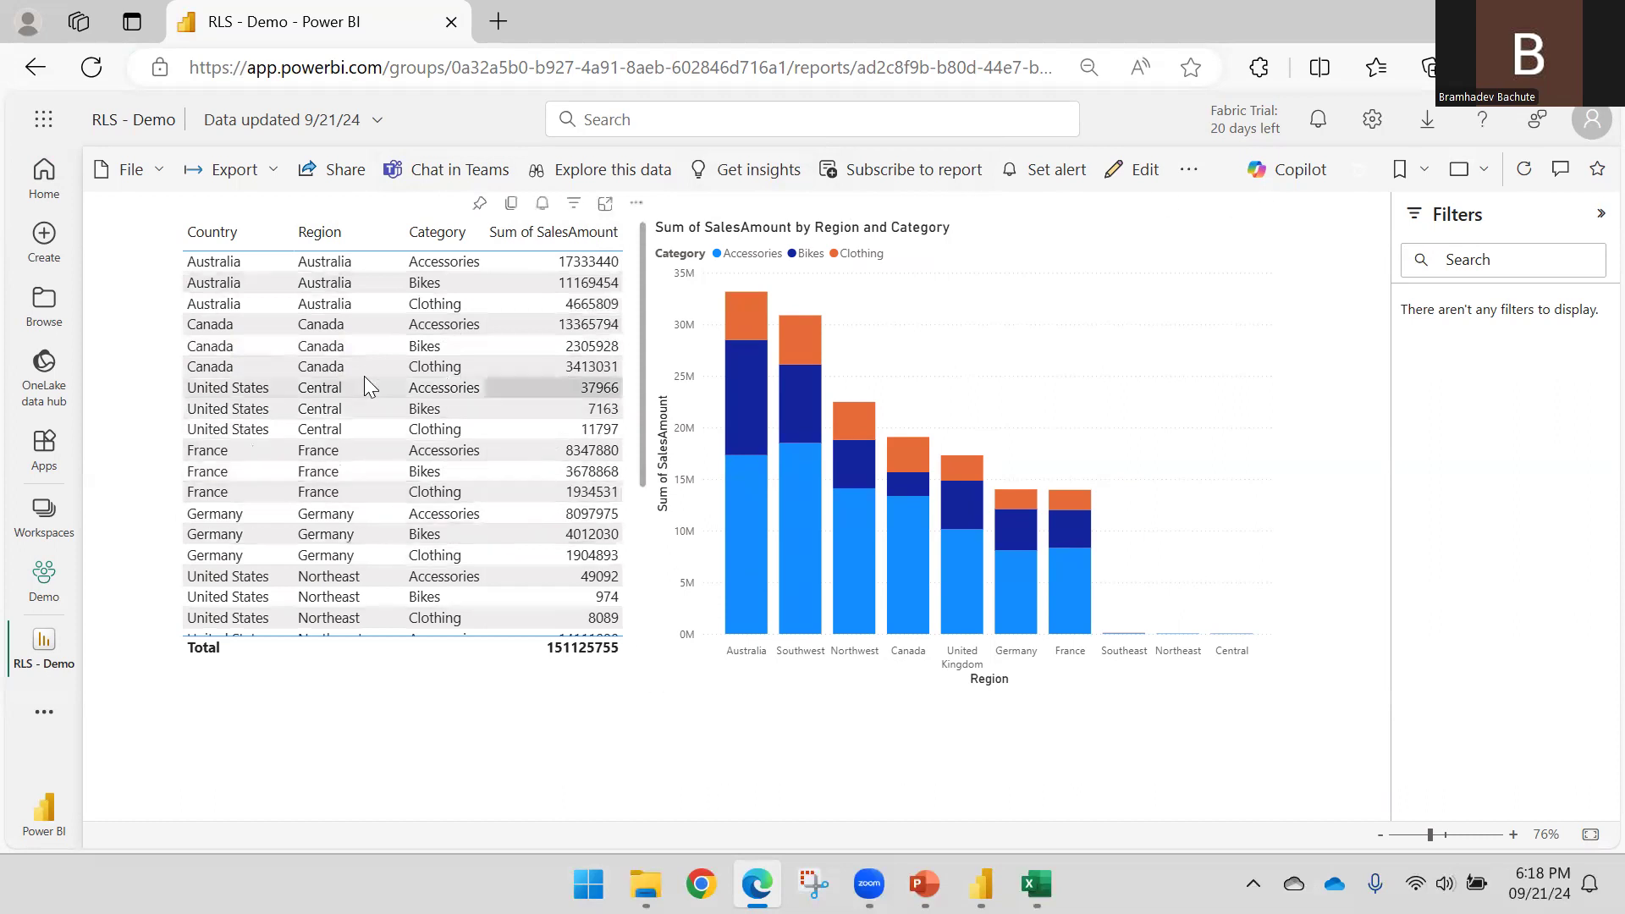
Close the RLS - Demo report and open Security for the RLS - Demo semantic model
mouse_move(67, 641)
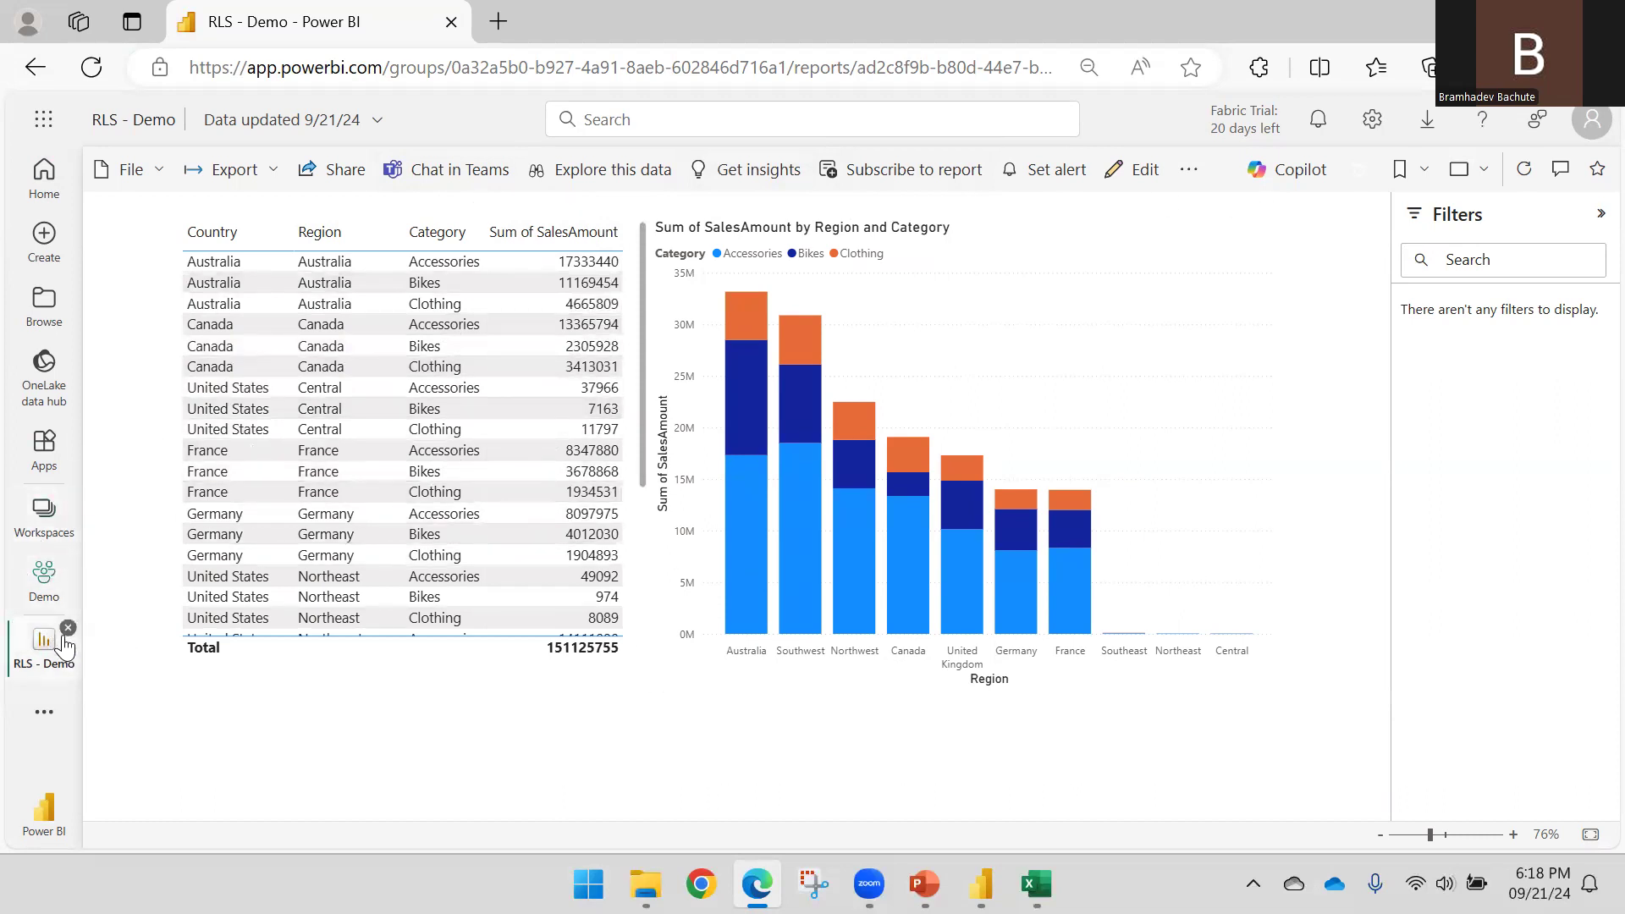
left_click(67, 632)
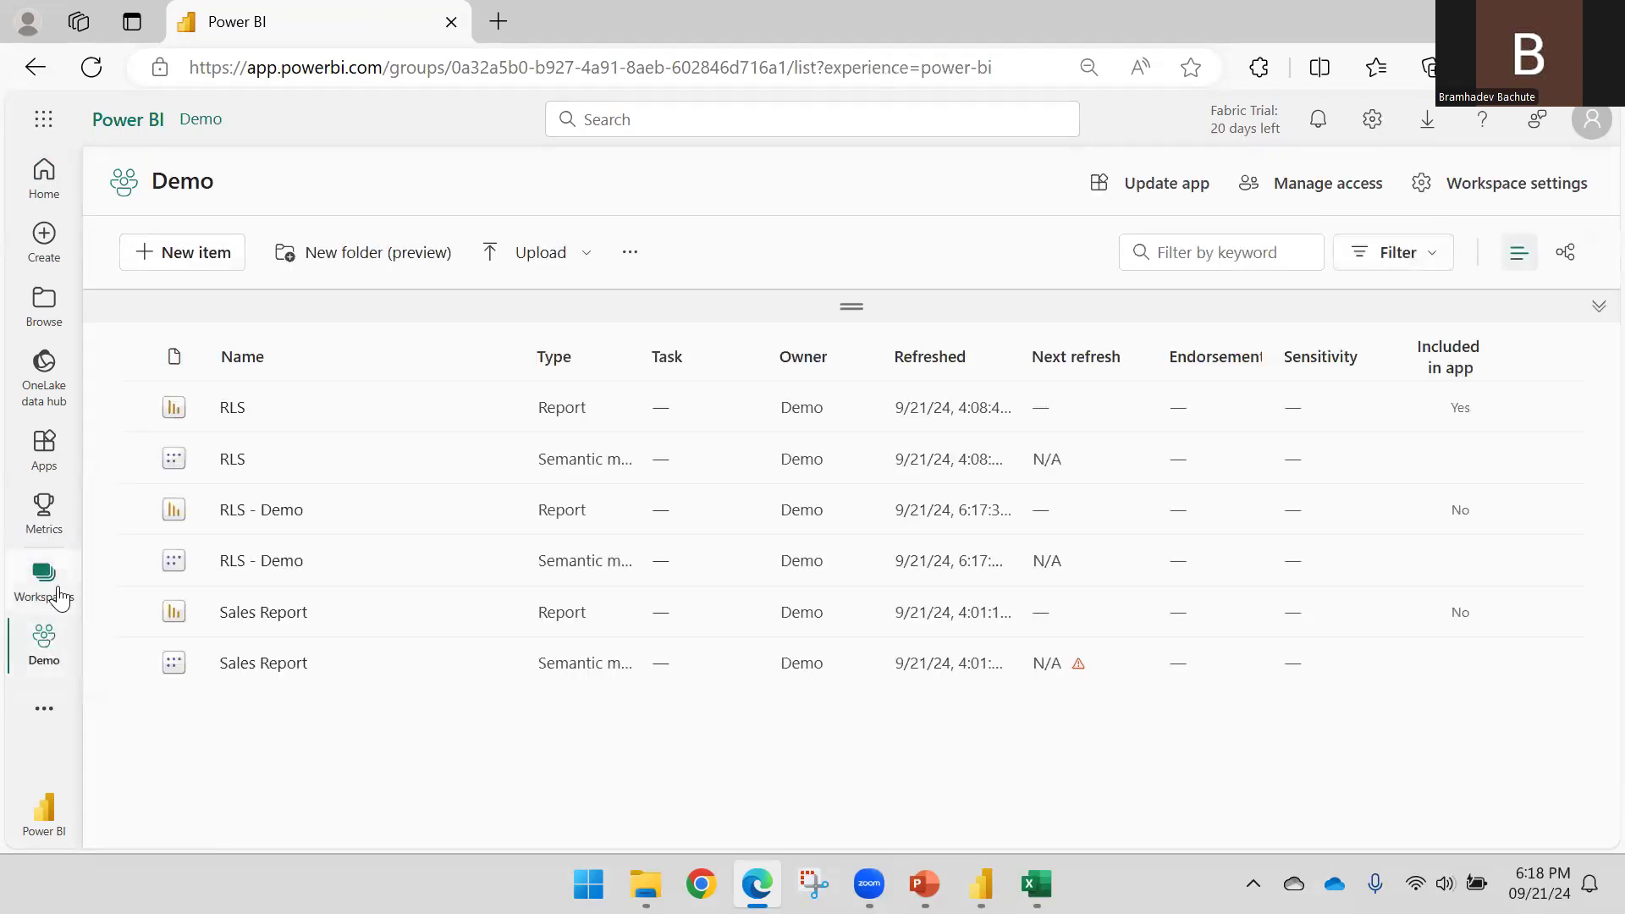
mouse_move(328, 559)
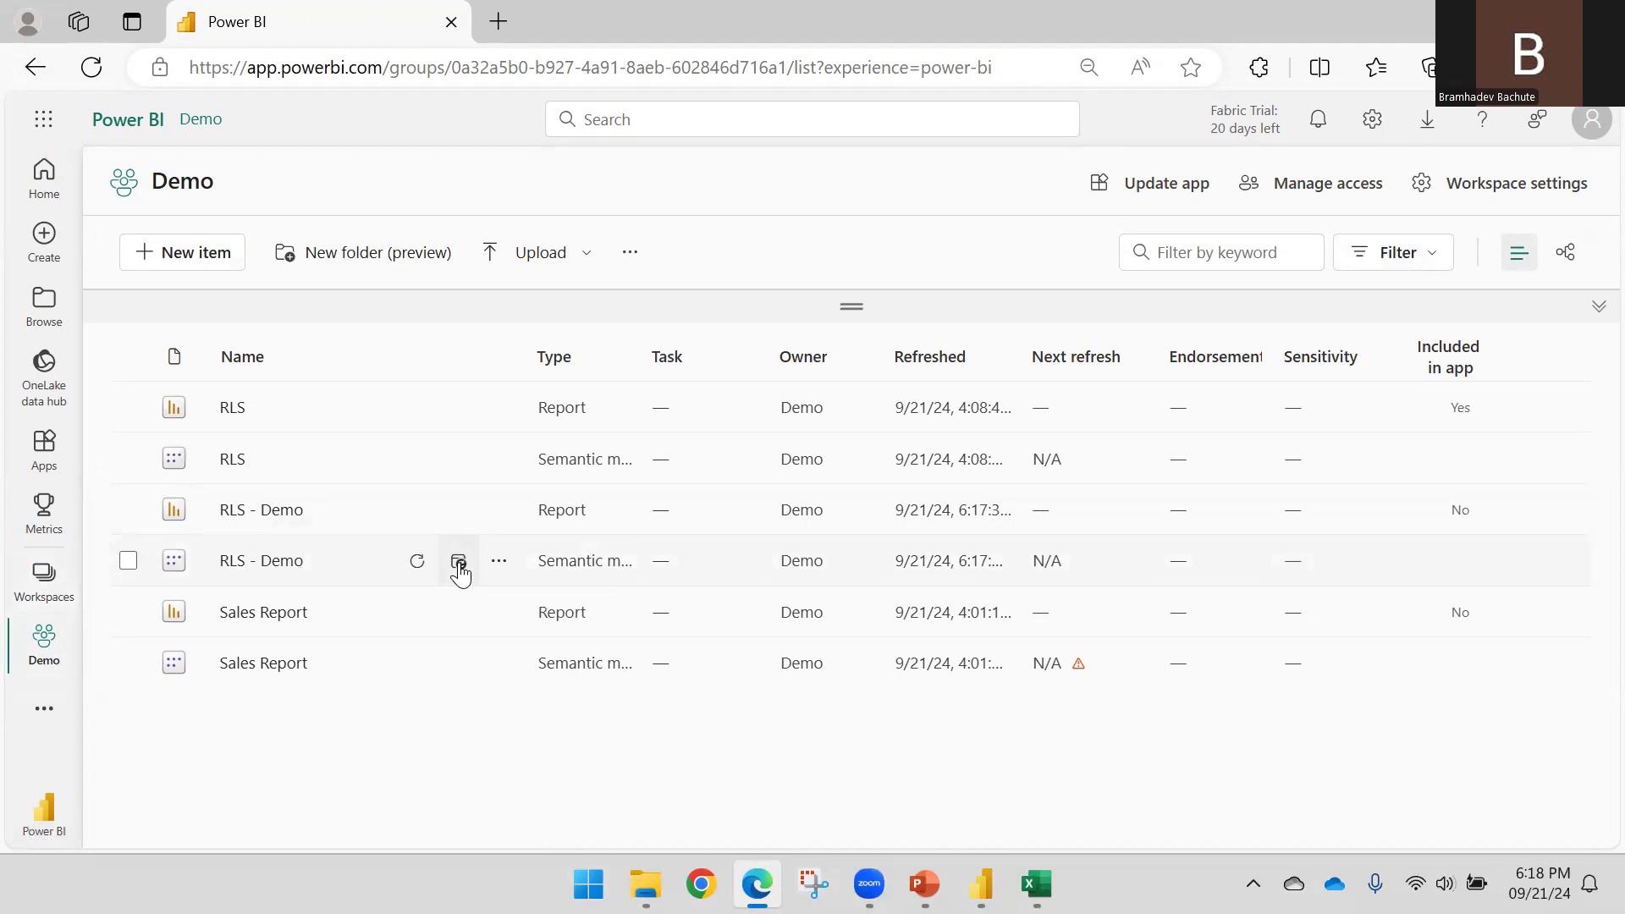
left_click(499, 561)
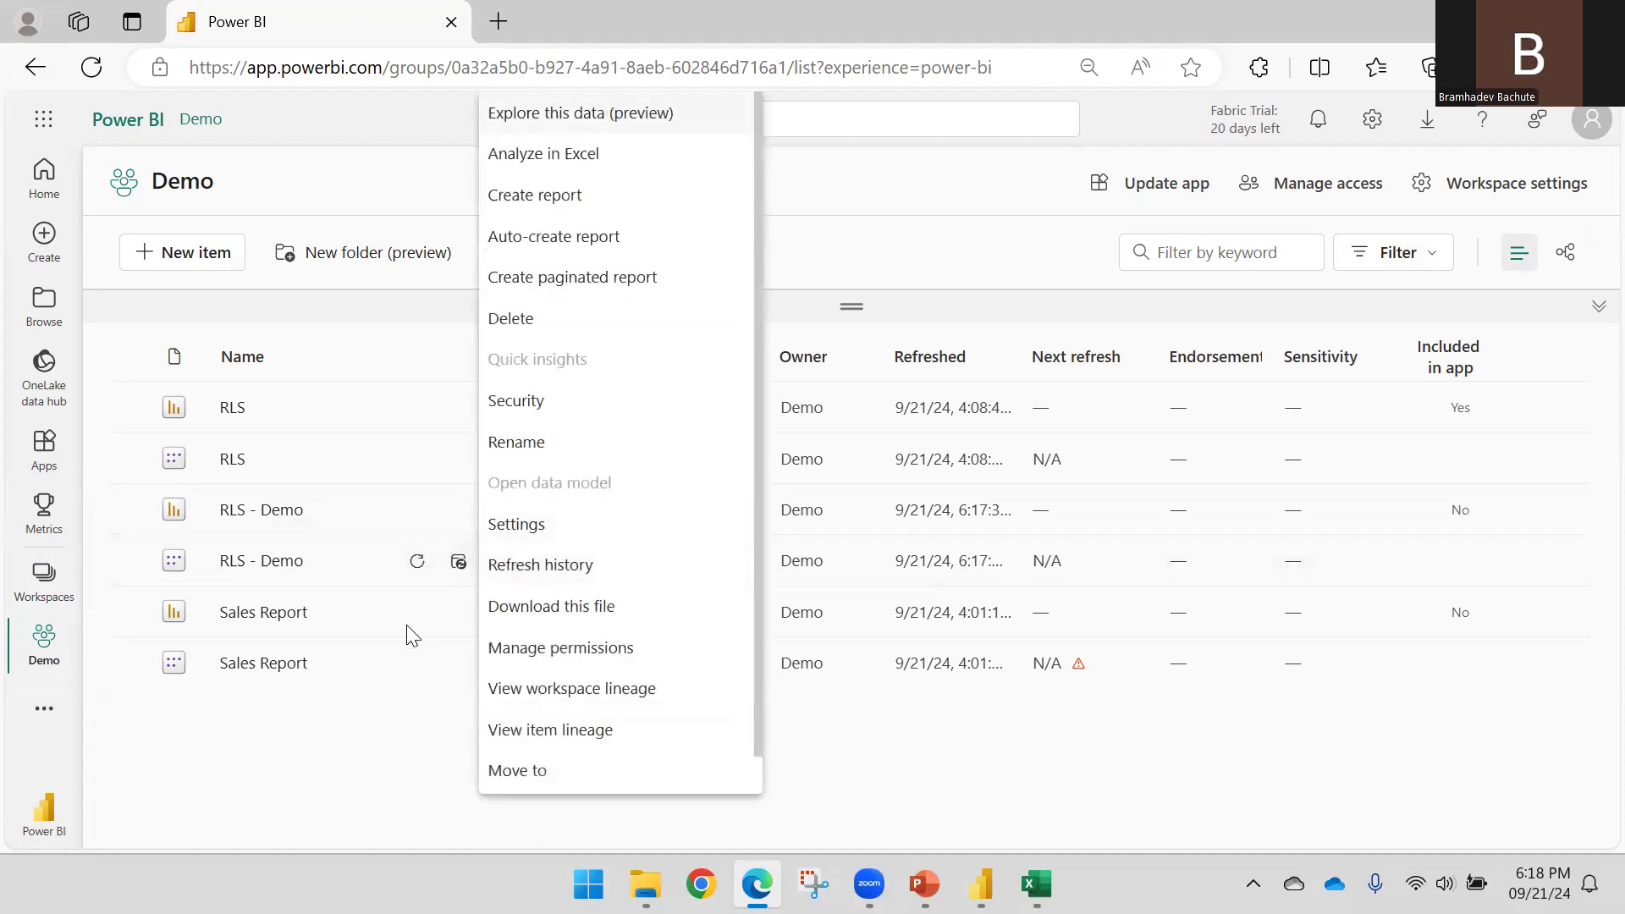
left_click(369, 759)
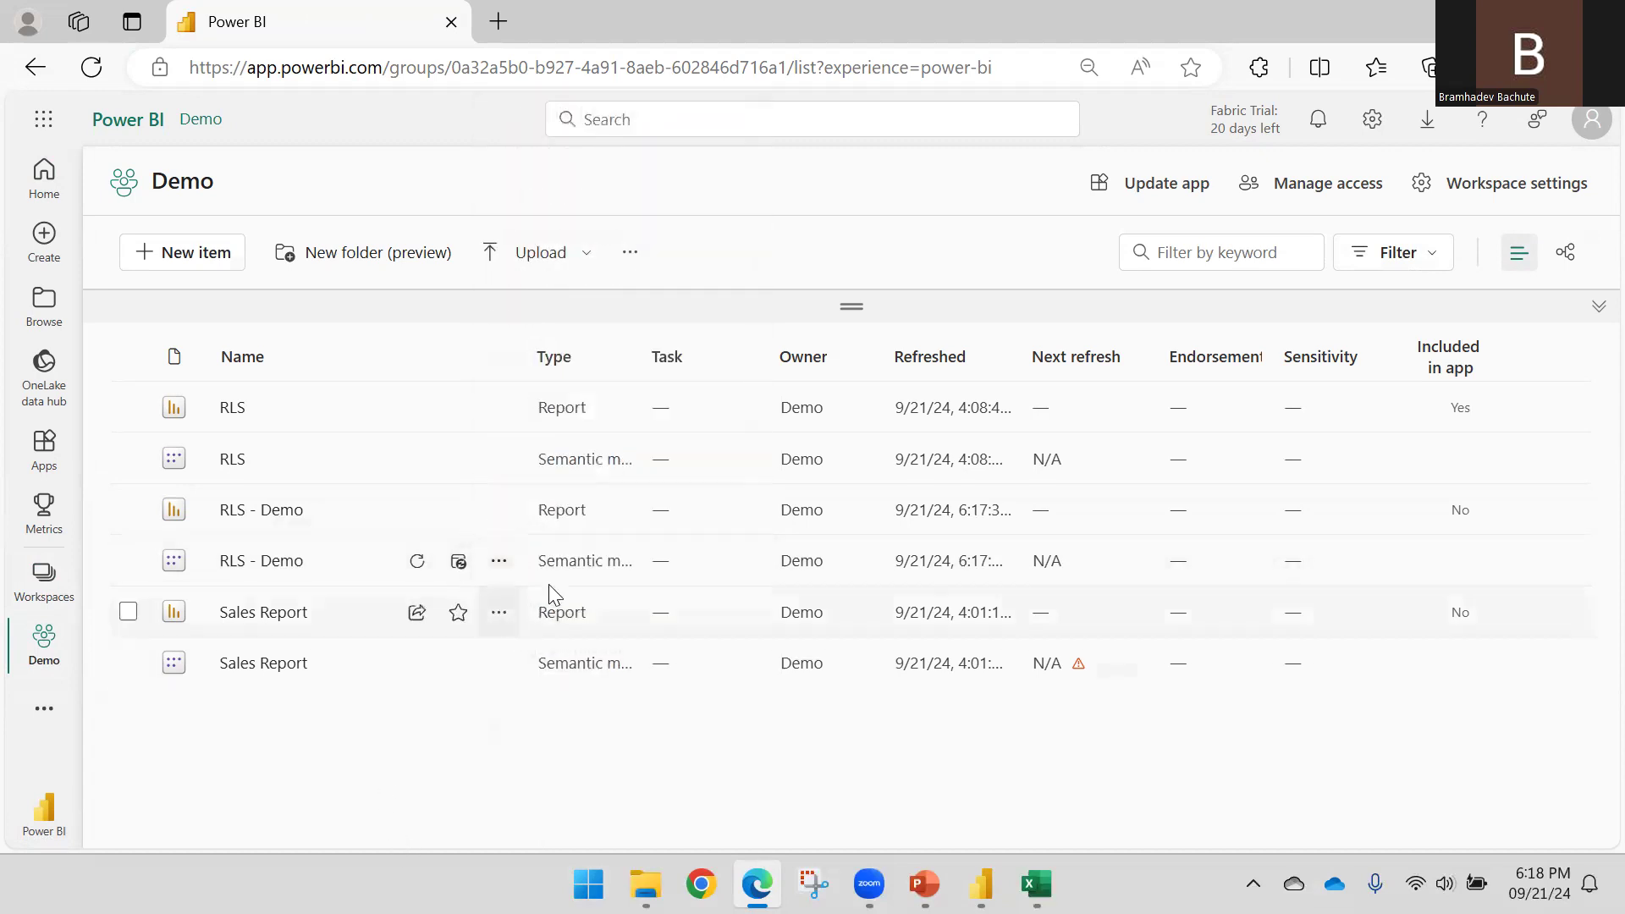
left_click(499, 561)
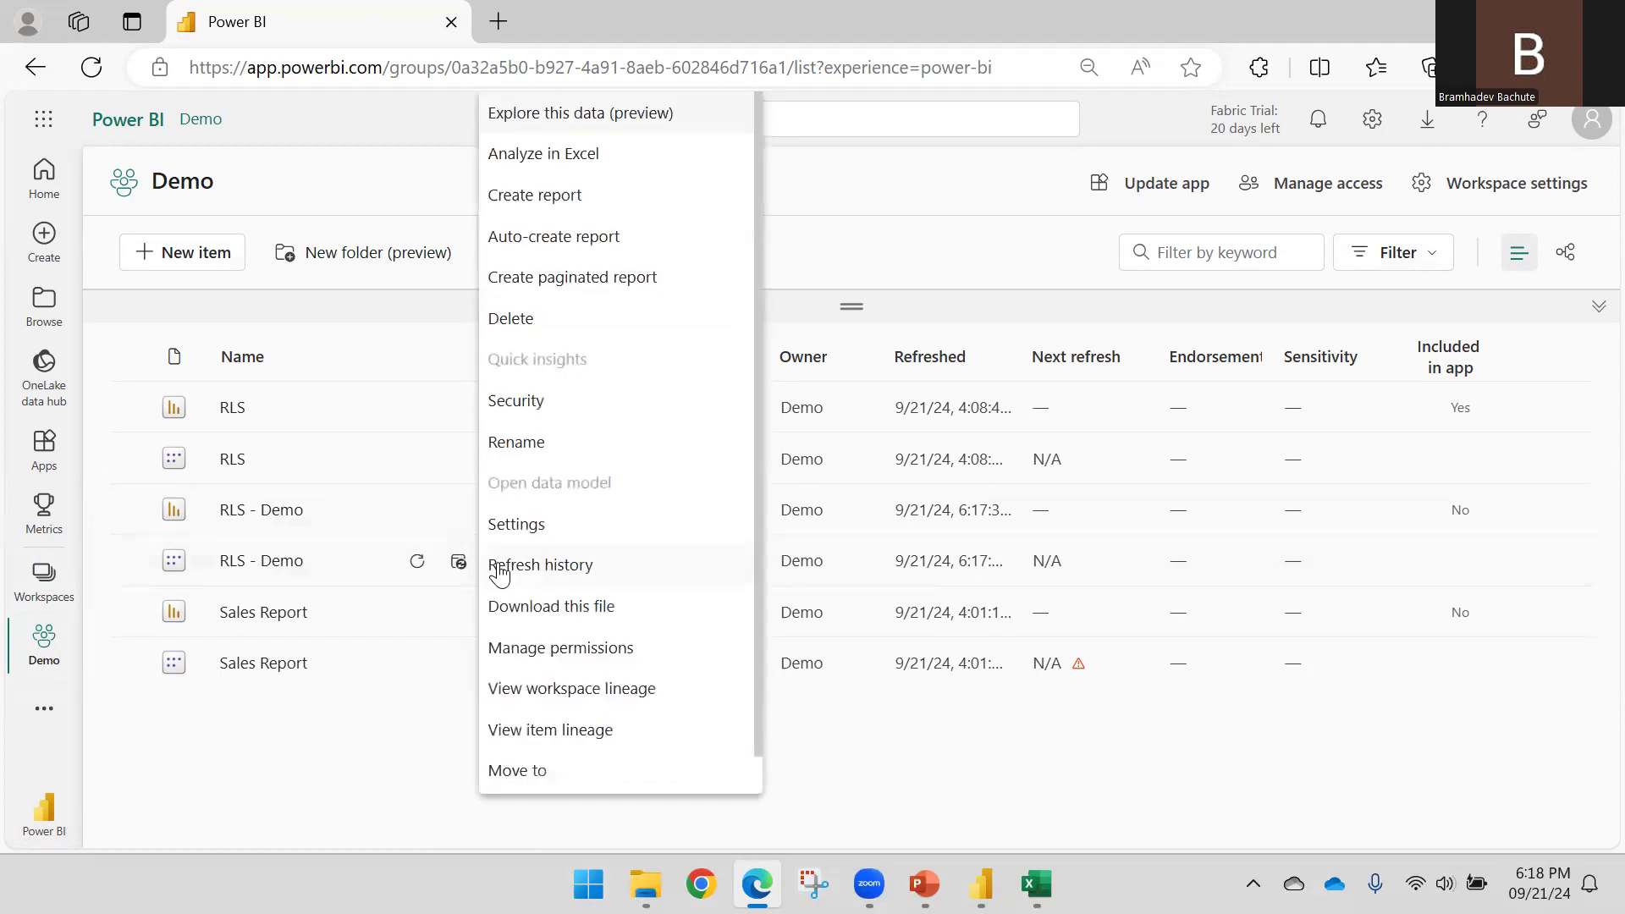
left_click(534, 411)
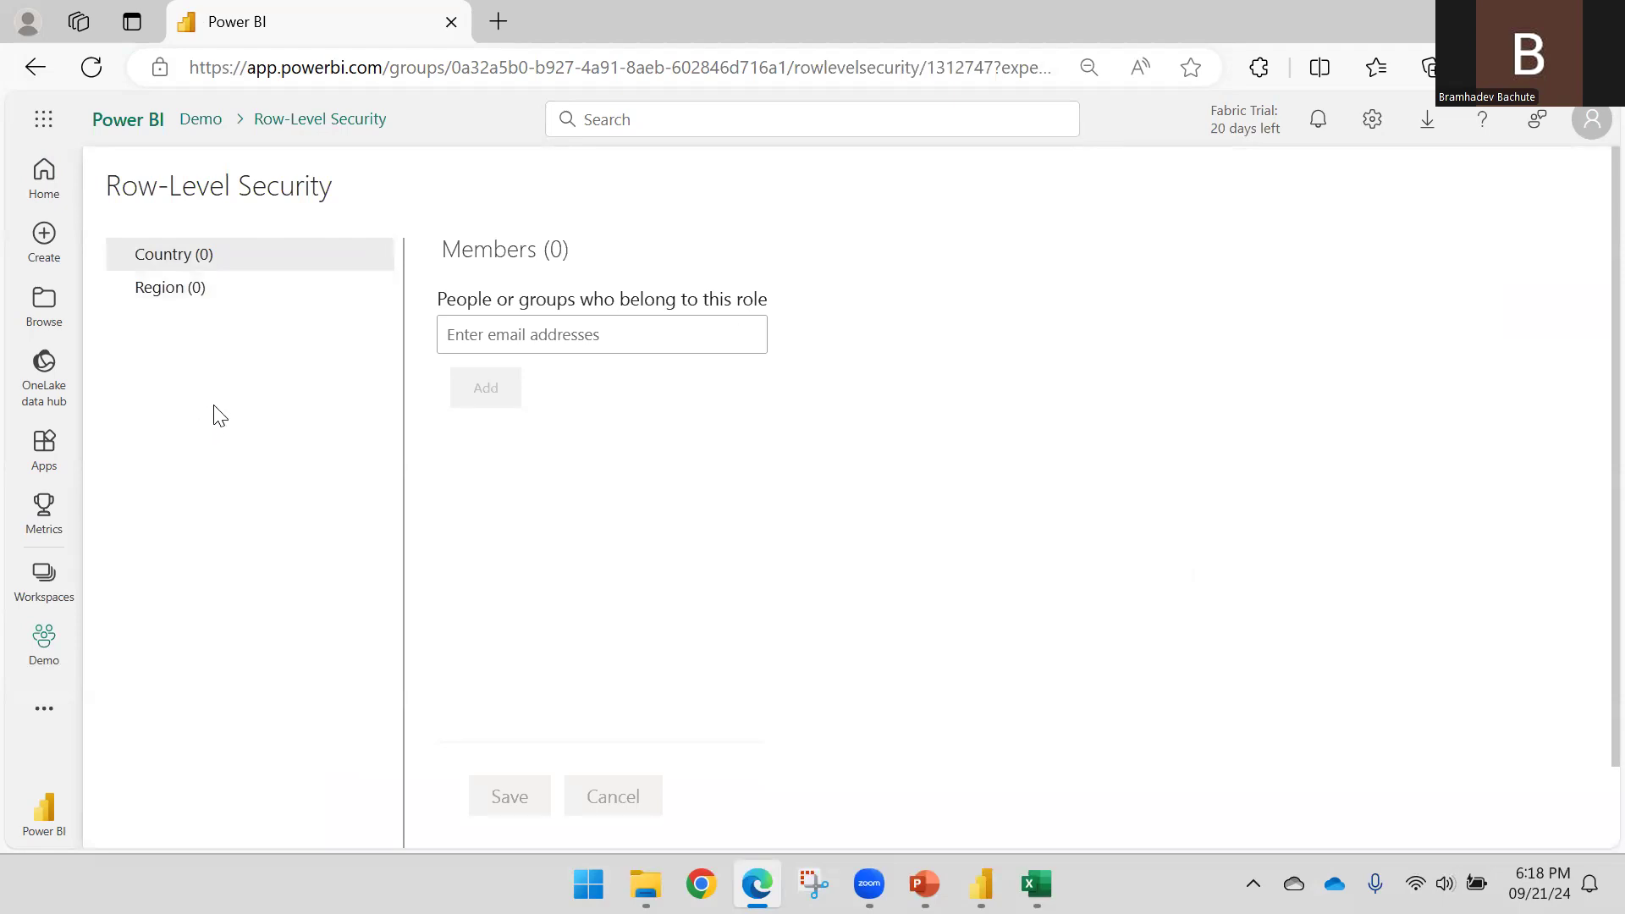
Add a user as a member of the Country role
left_click(209, 299)
left_click(224, 261)
left_click(209, 300)
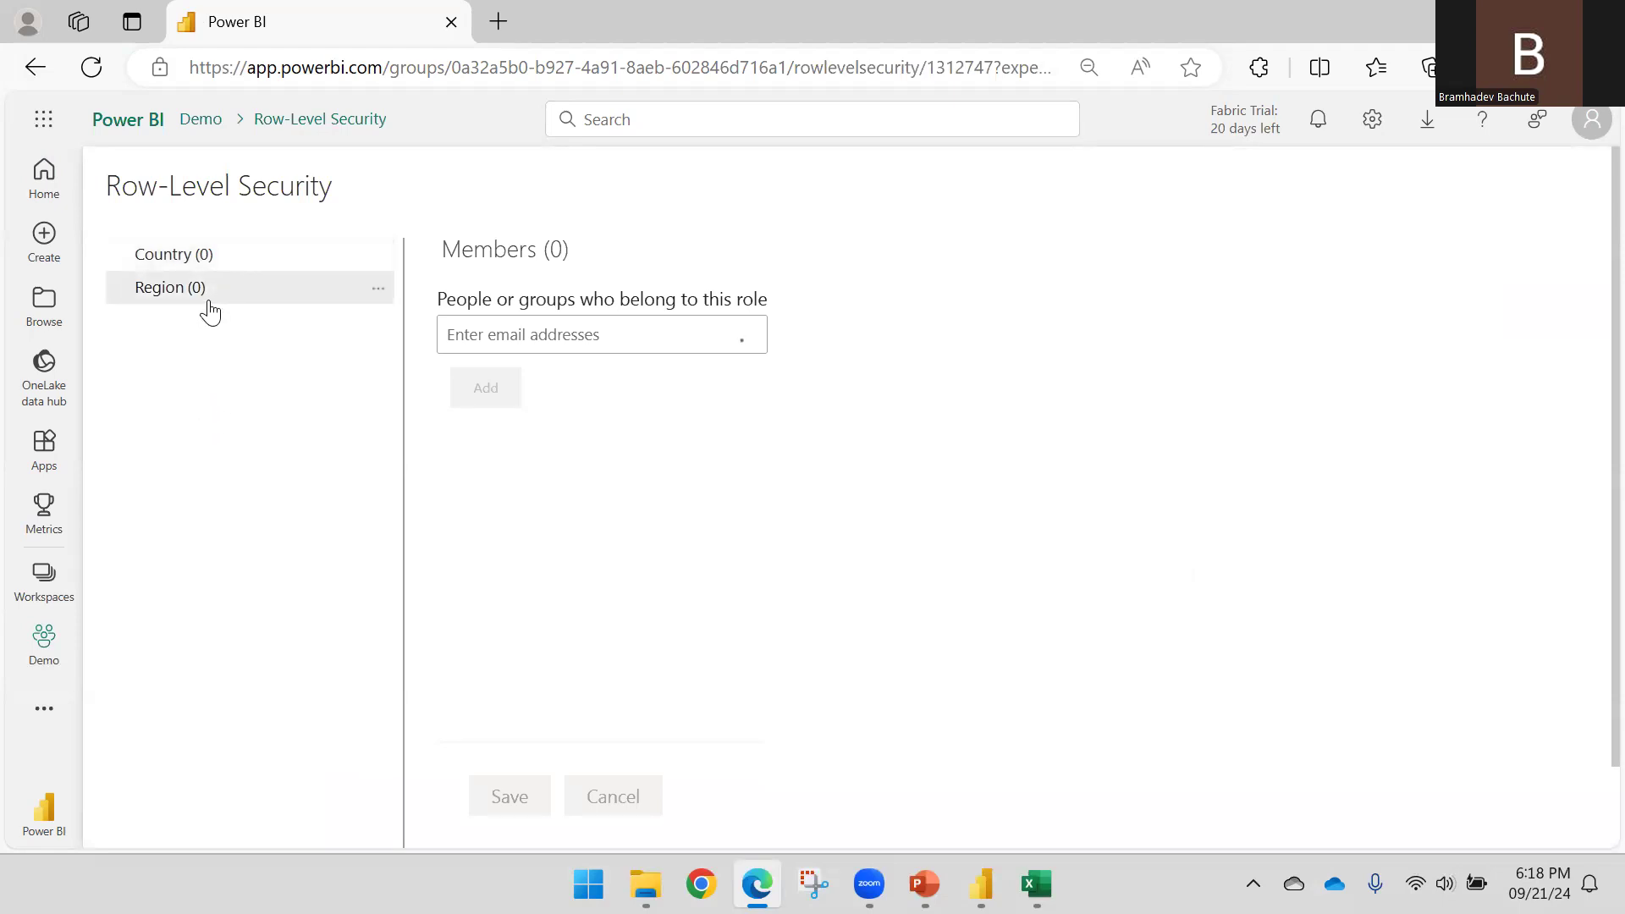
left_click(245, 264)
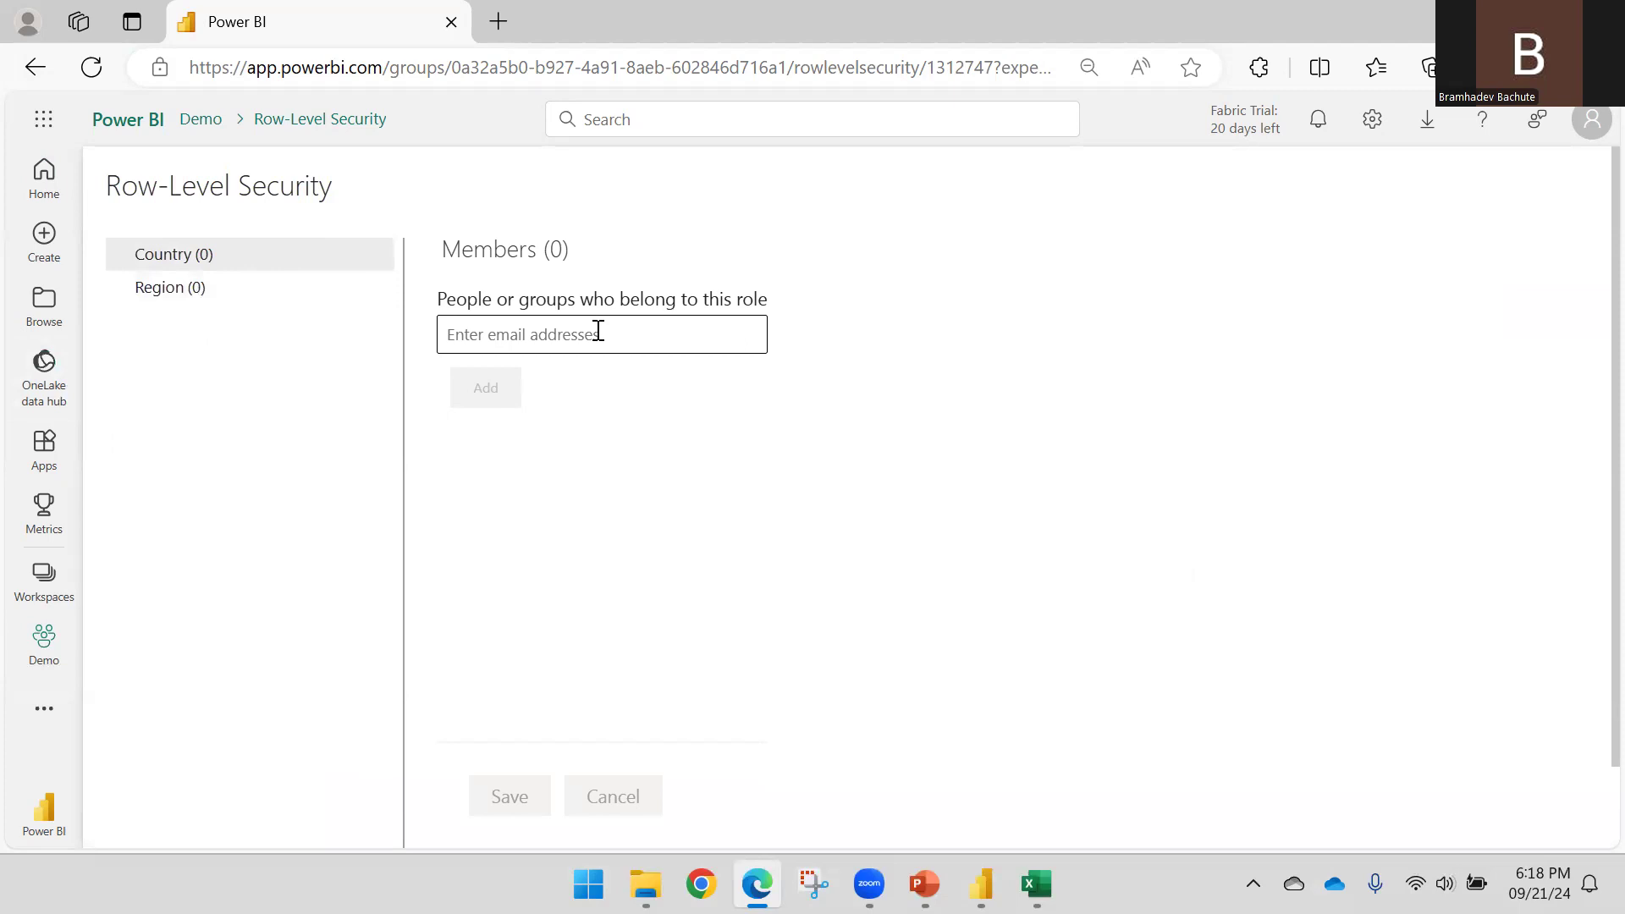
left_click(548, 320)
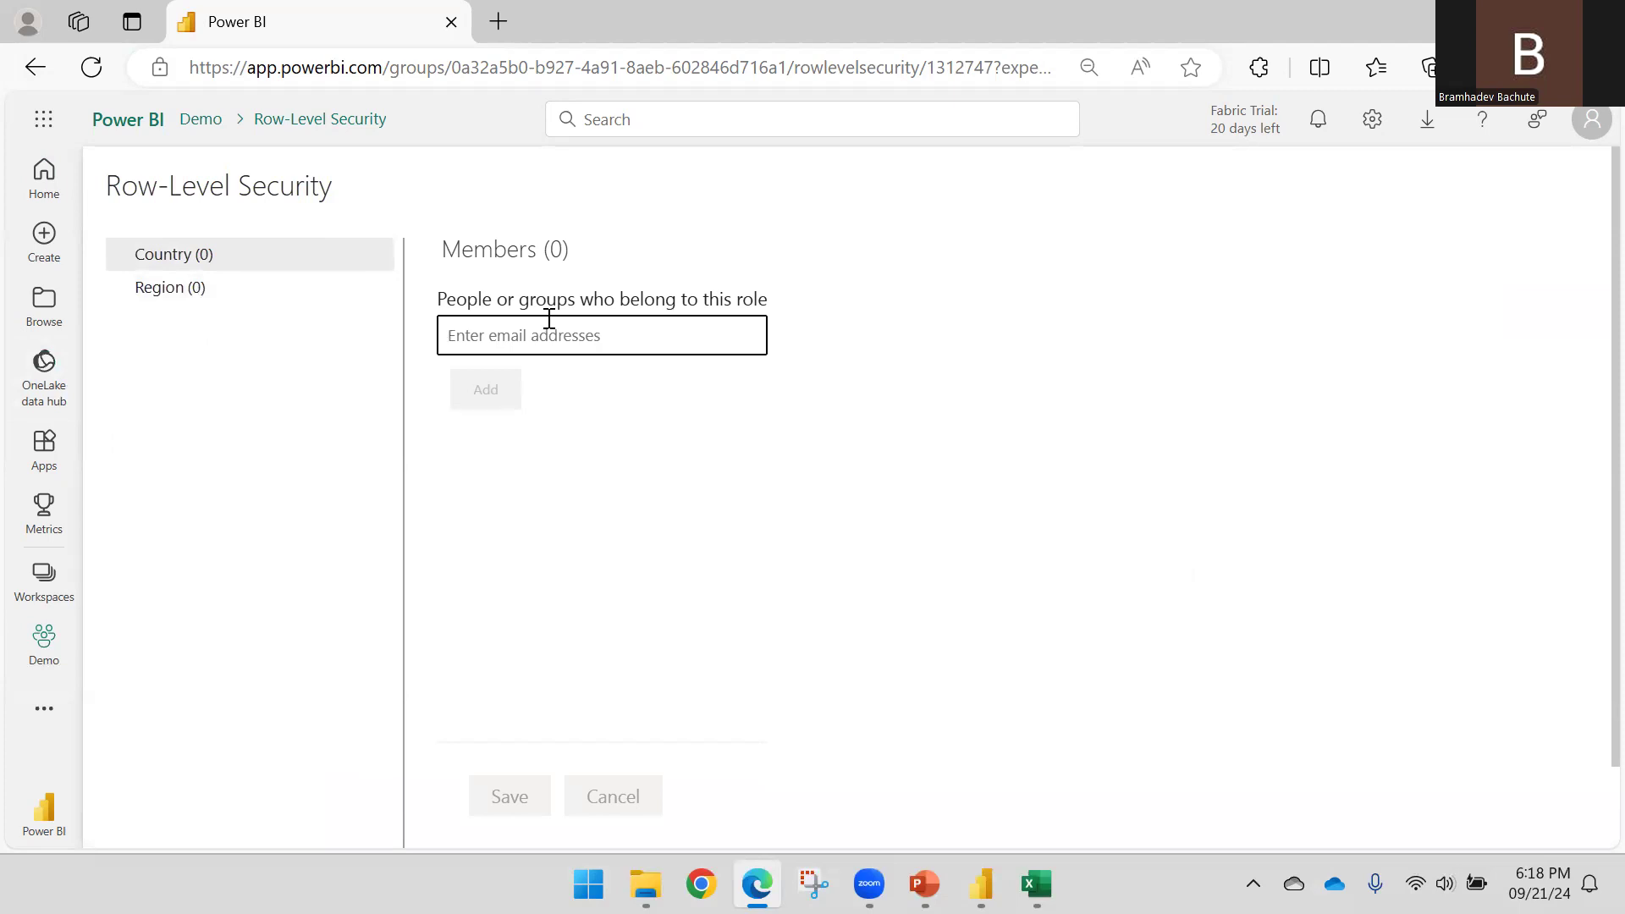
type("Dev")
left_click(572, 381)
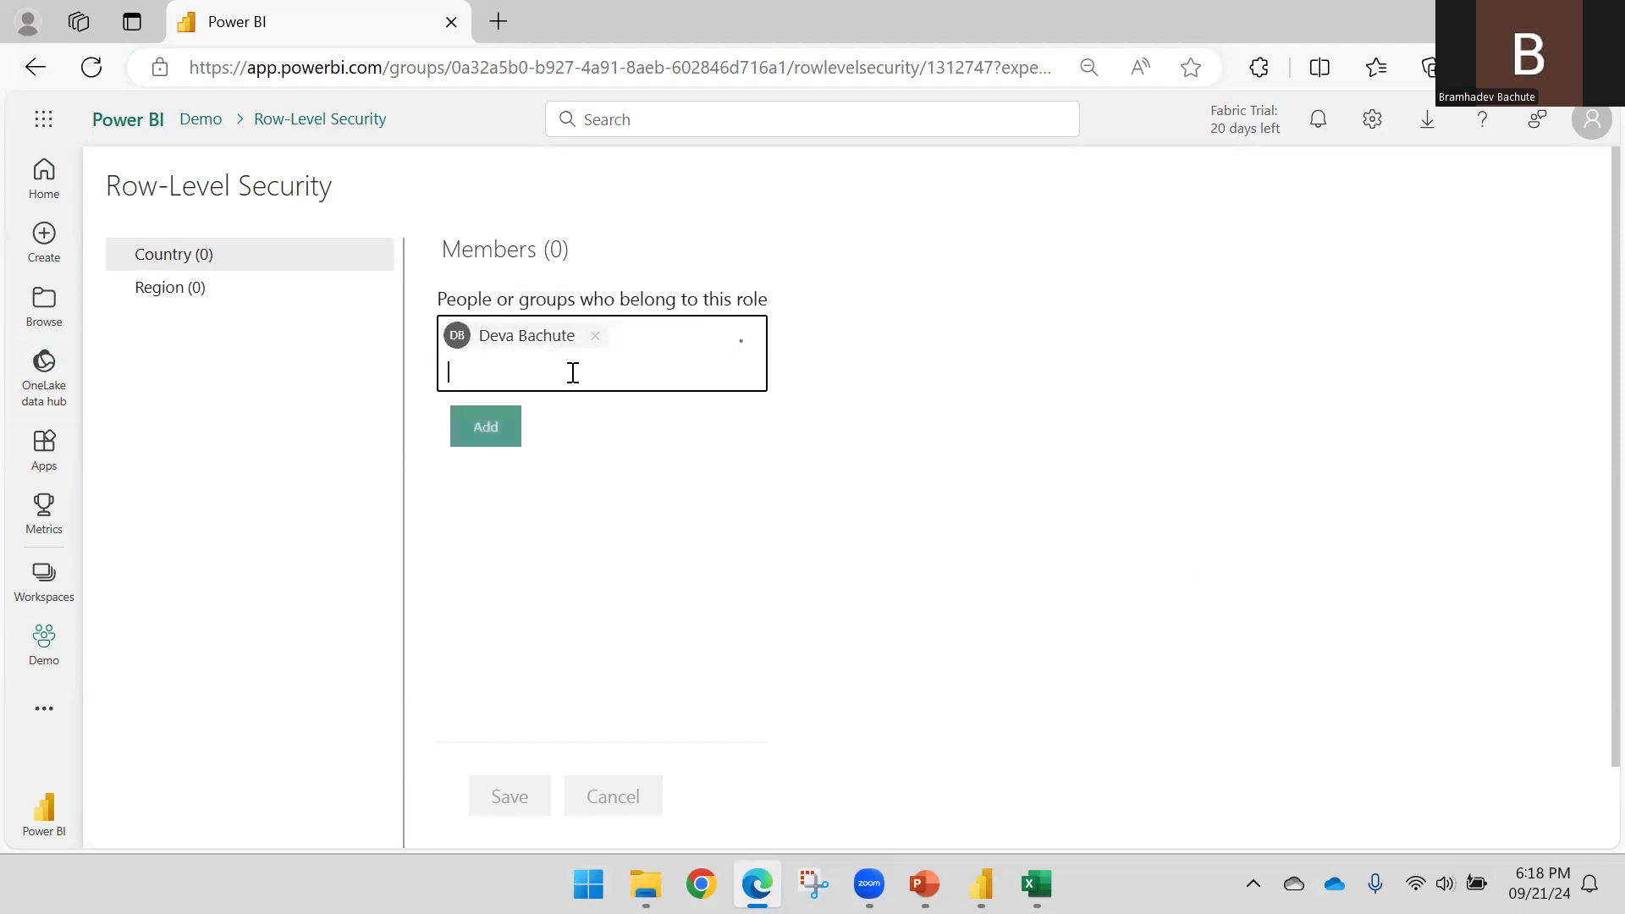
left_click(486, 427)
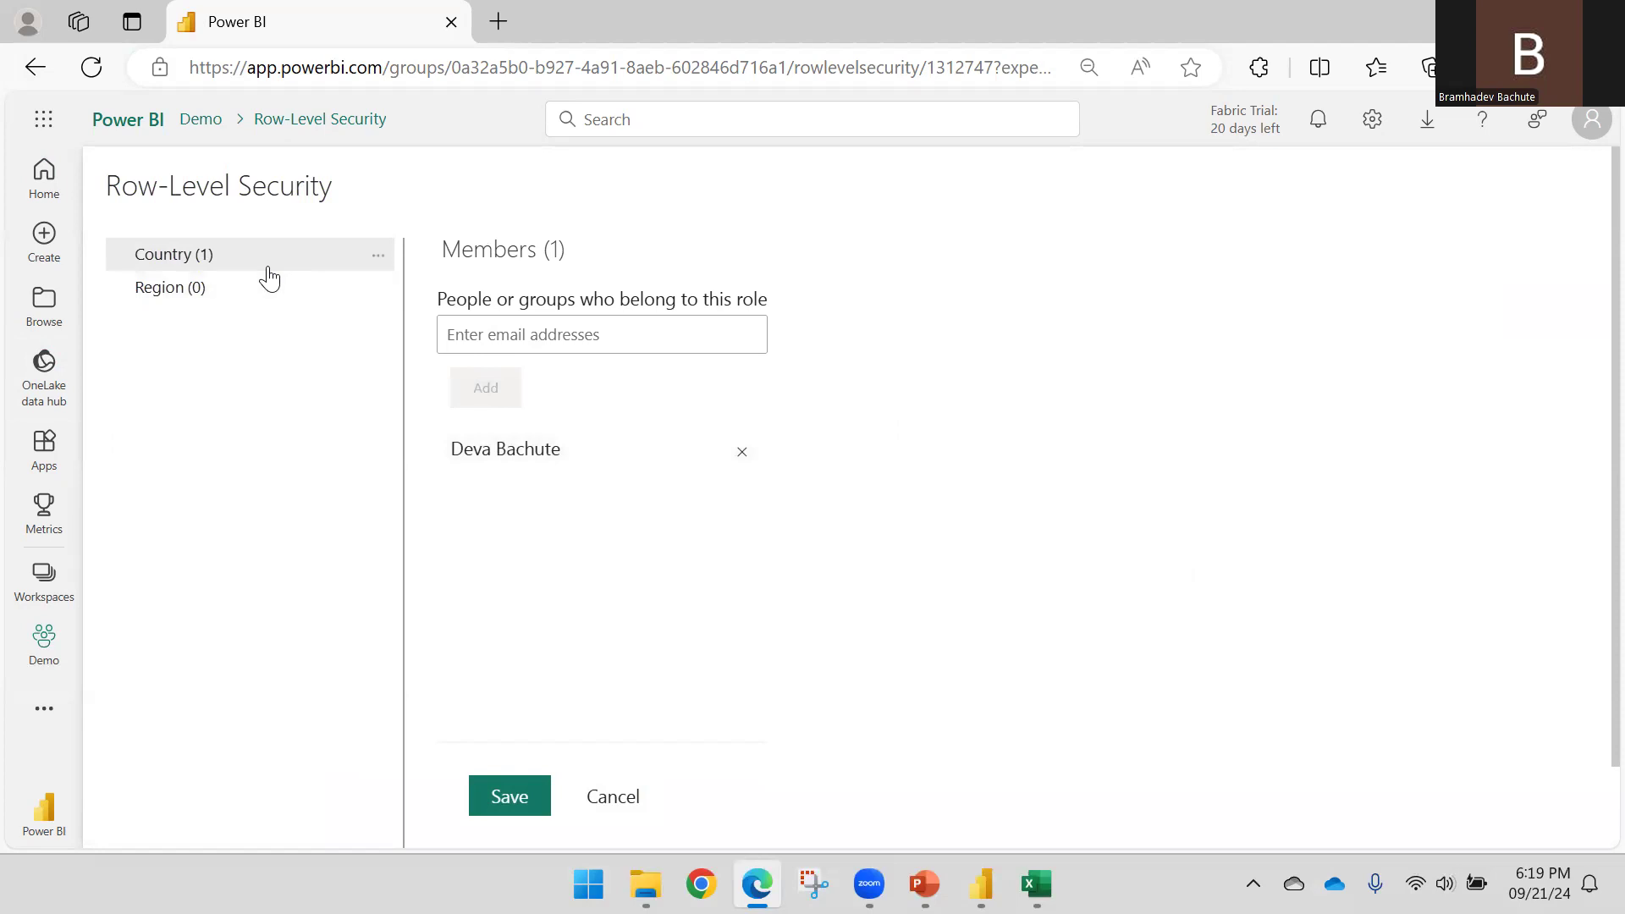
Save the Country role, then add a different user to the Region role and save
left_click(214, 296)
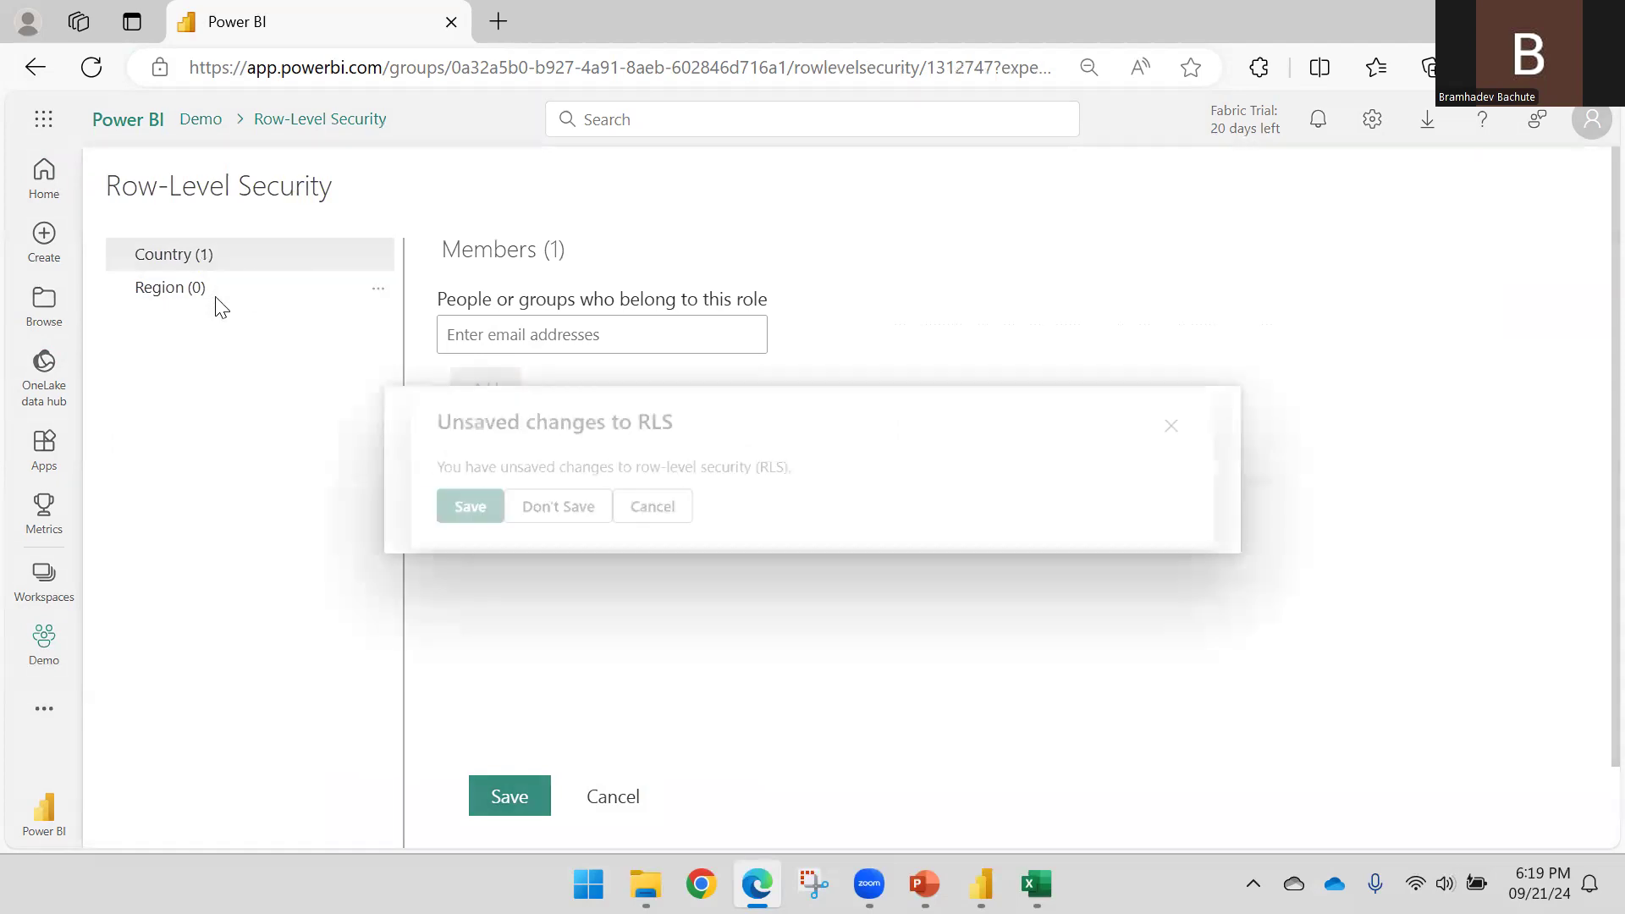
left_click(441, 508)
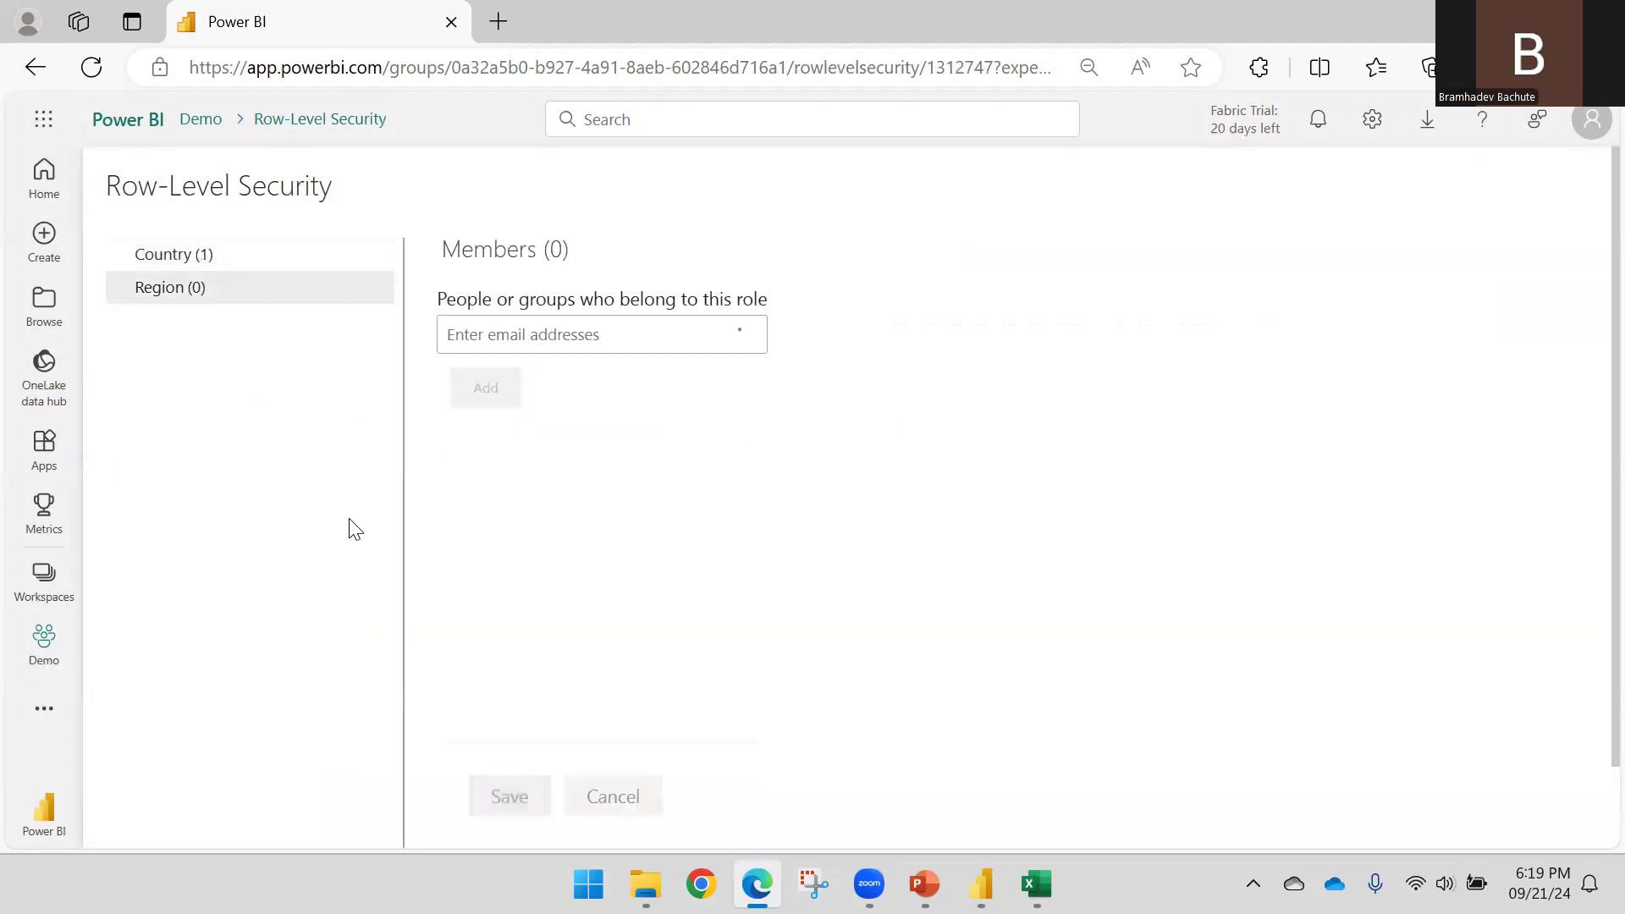
left_click(570, 336)
type("Pulse")
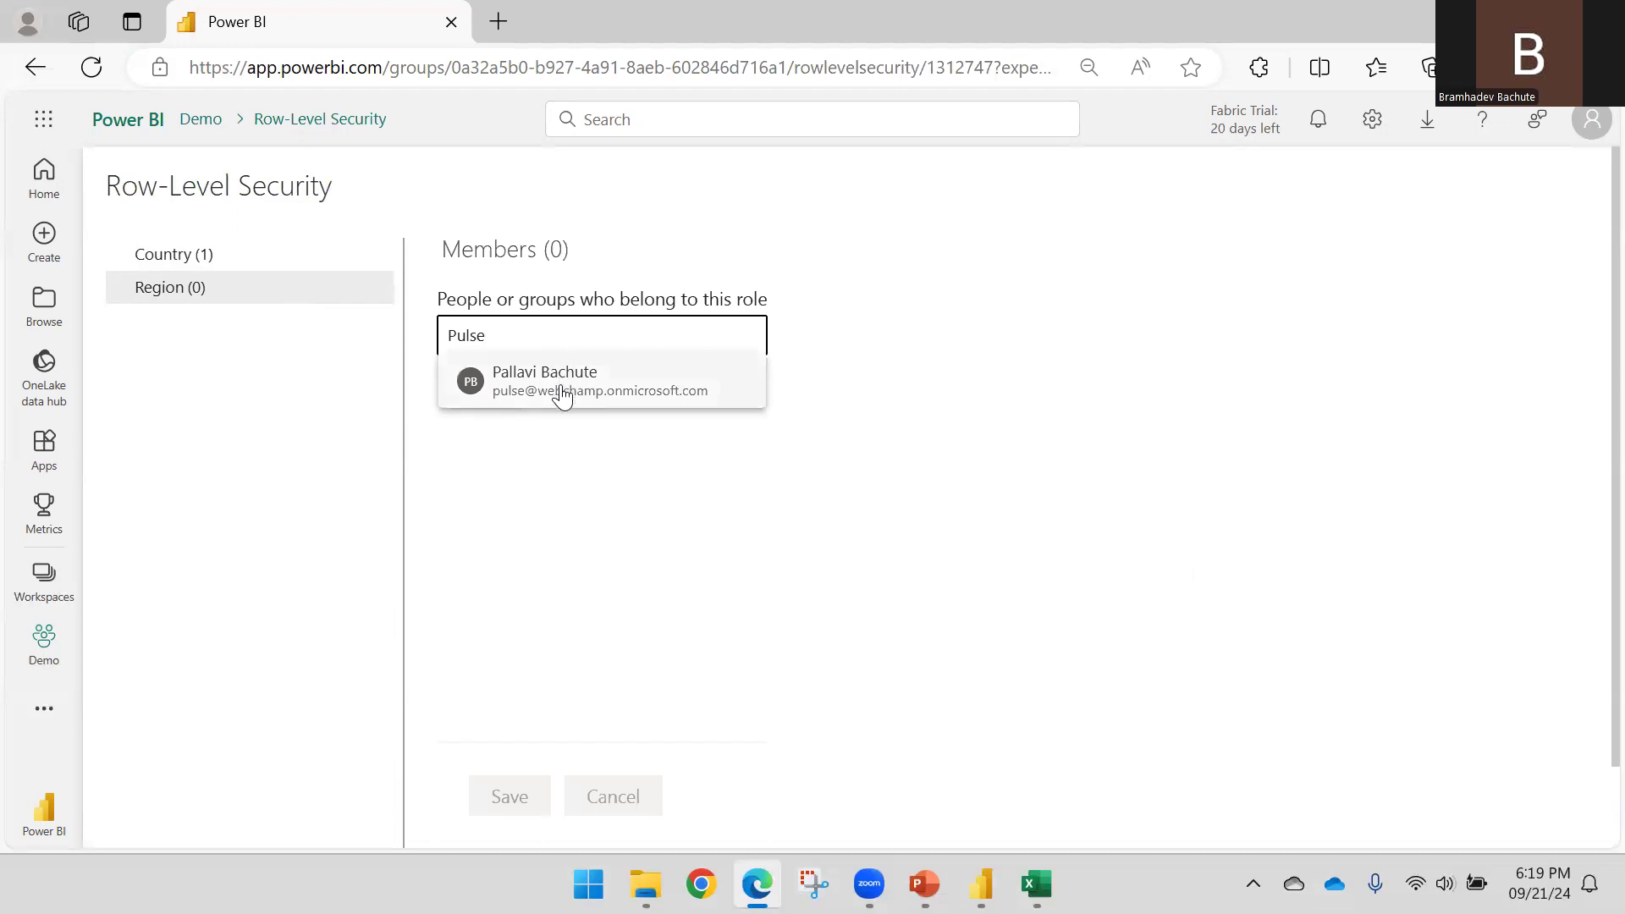
left_click(561, 390)
left_click(489, 430)
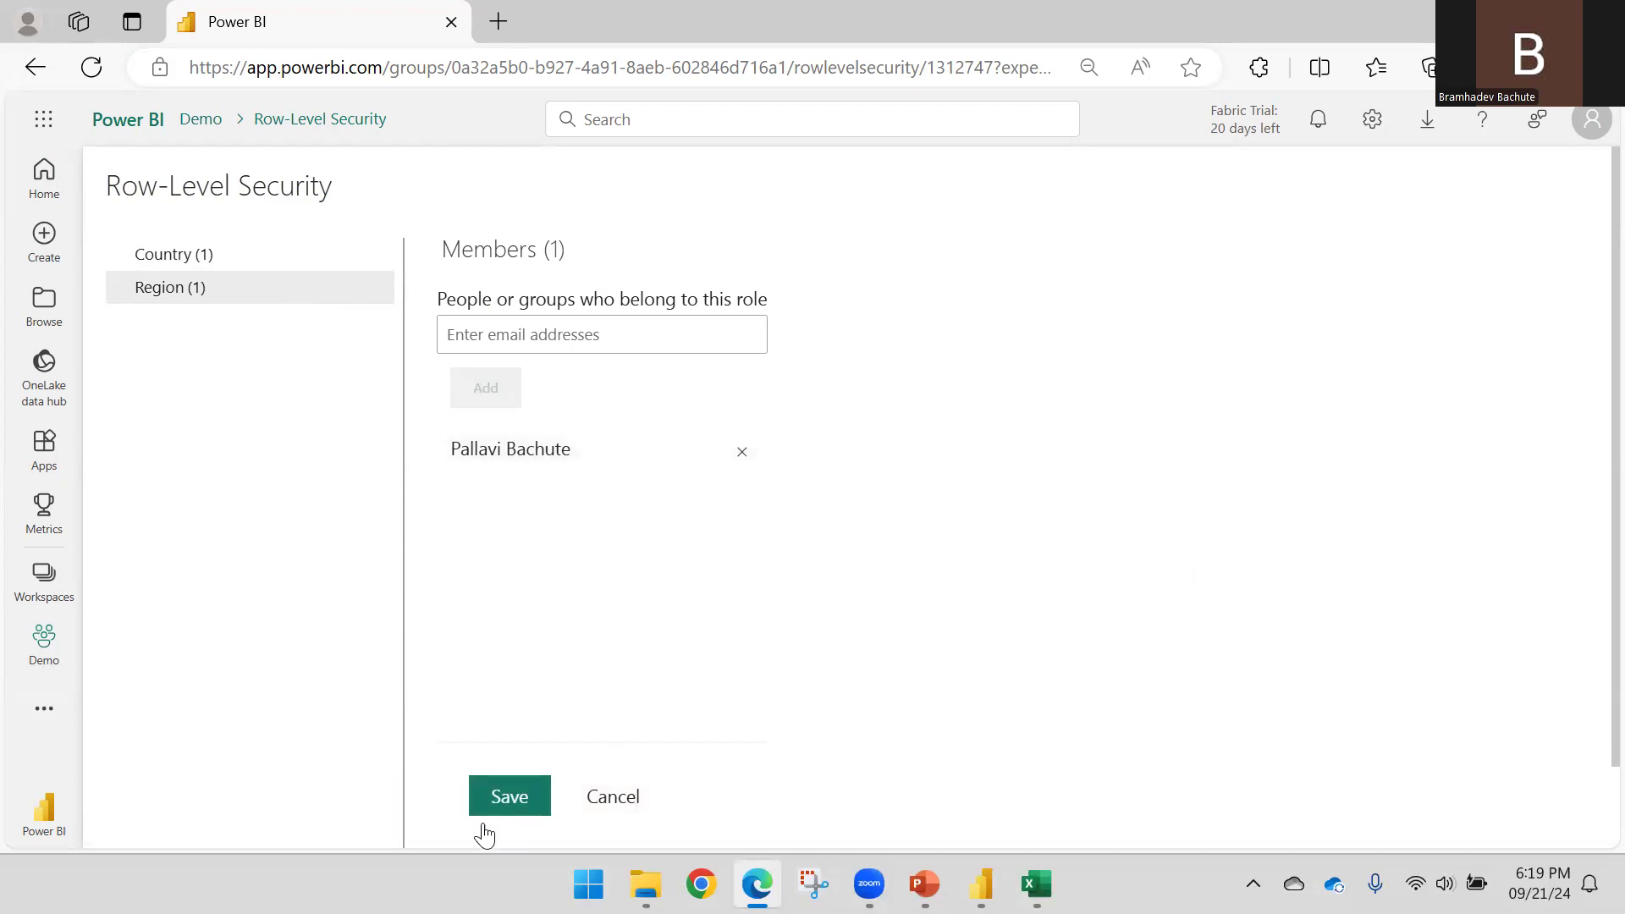
left_click(500, 804)
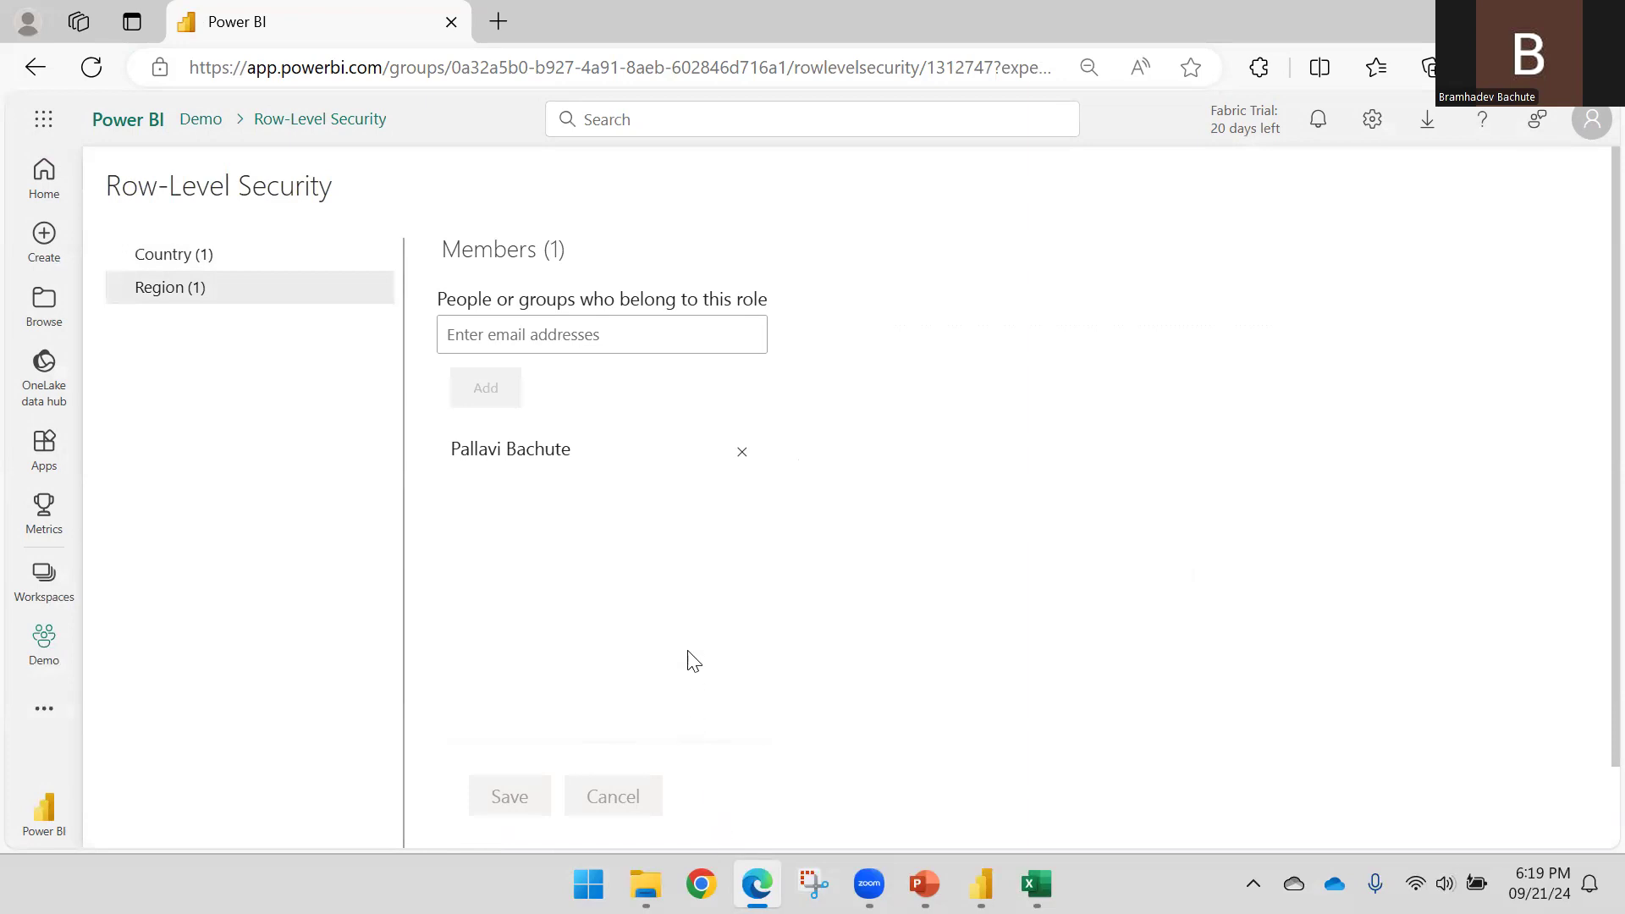
left_click(701, 883)
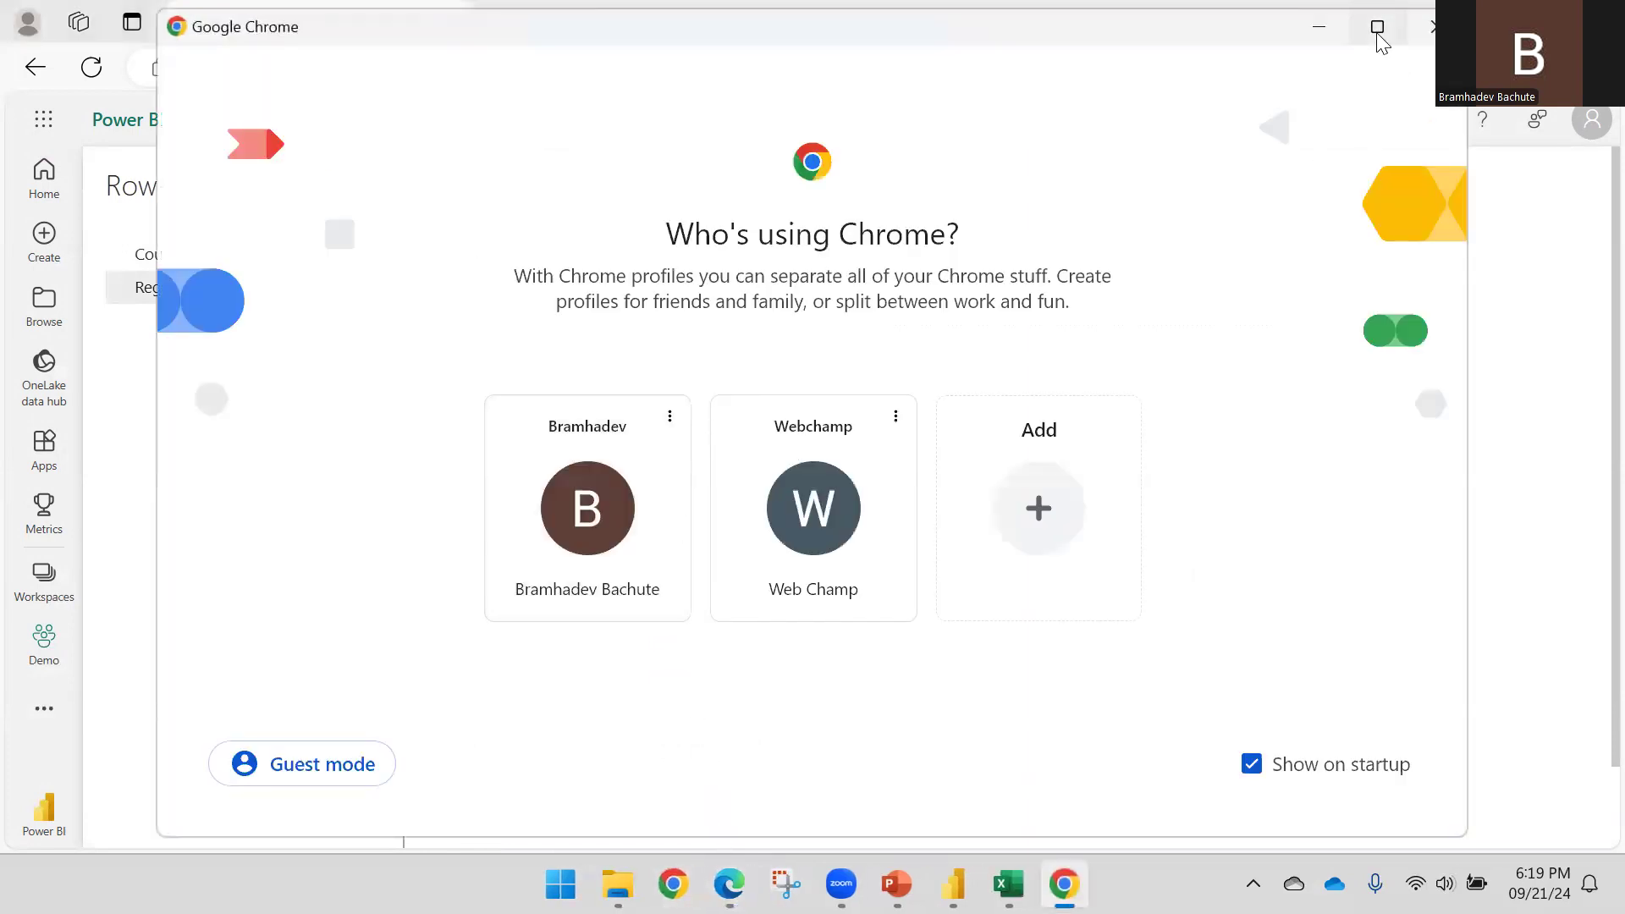
Set Chrome aside and open Workspace access for the Demo workspace
left_click(1373, 32)
left_click(1479, 14)
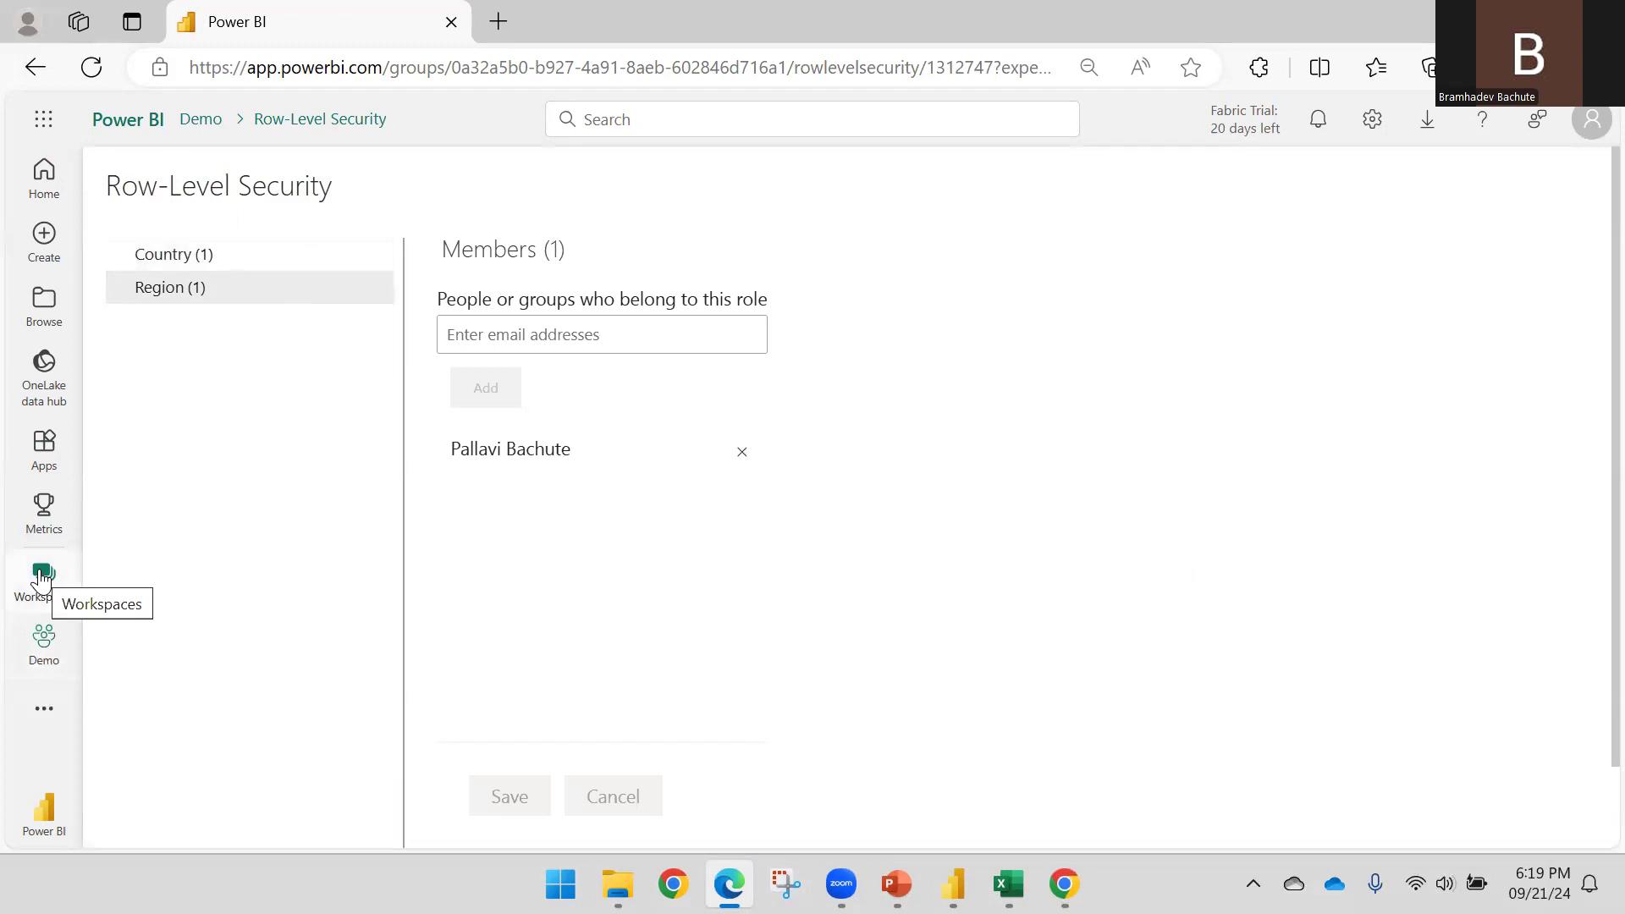
left_click(49, 646)
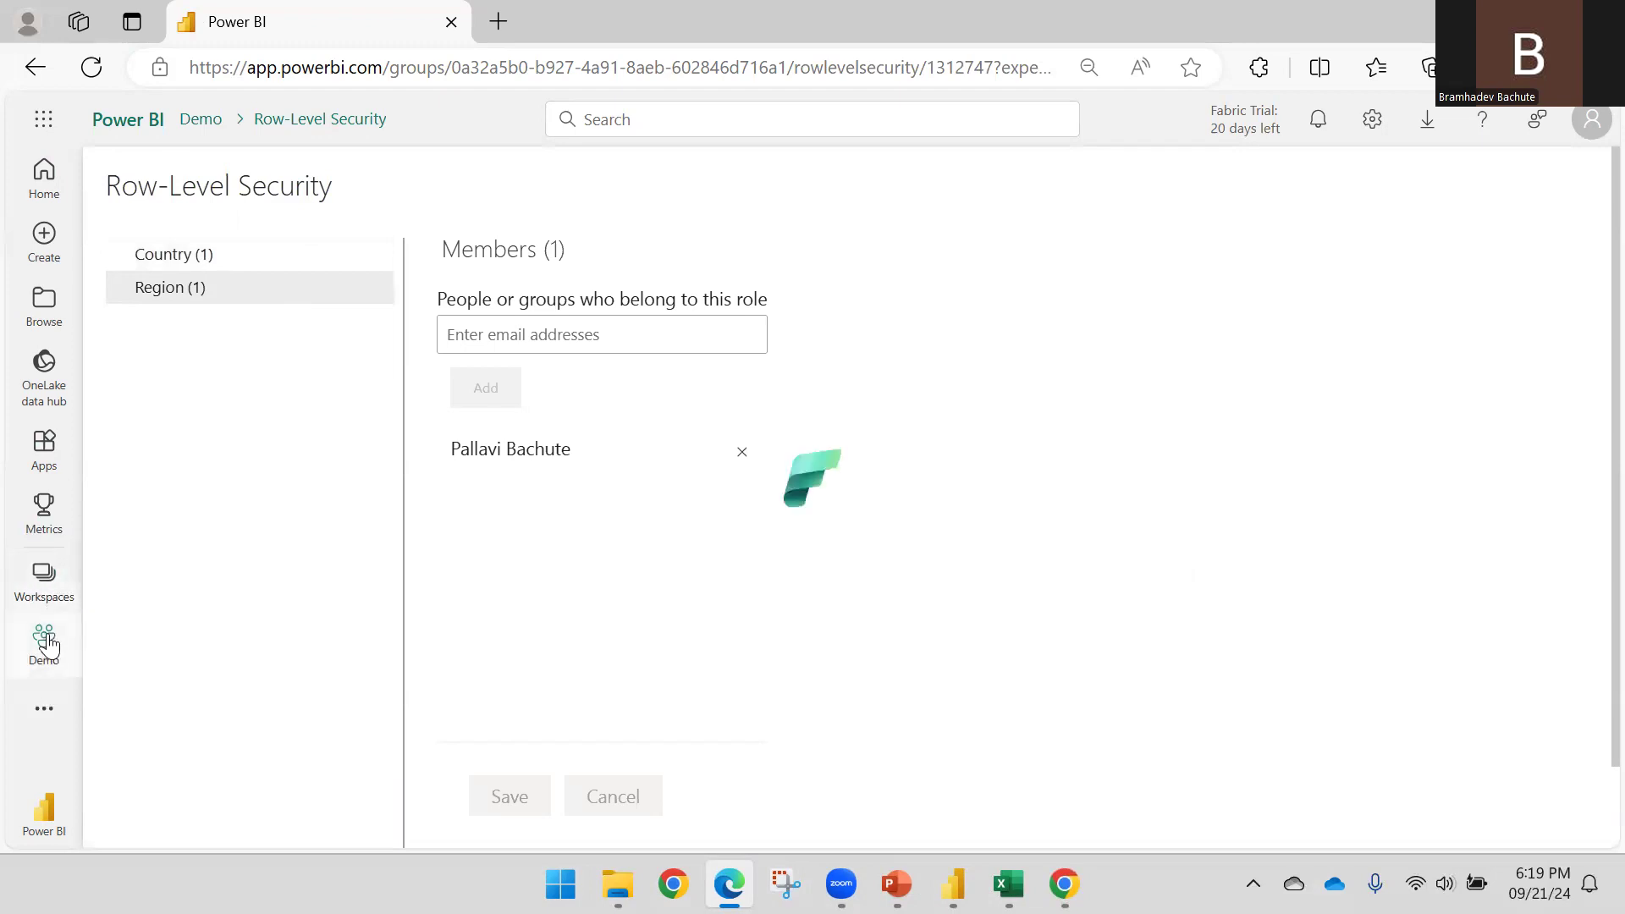
left_click(44, 584)
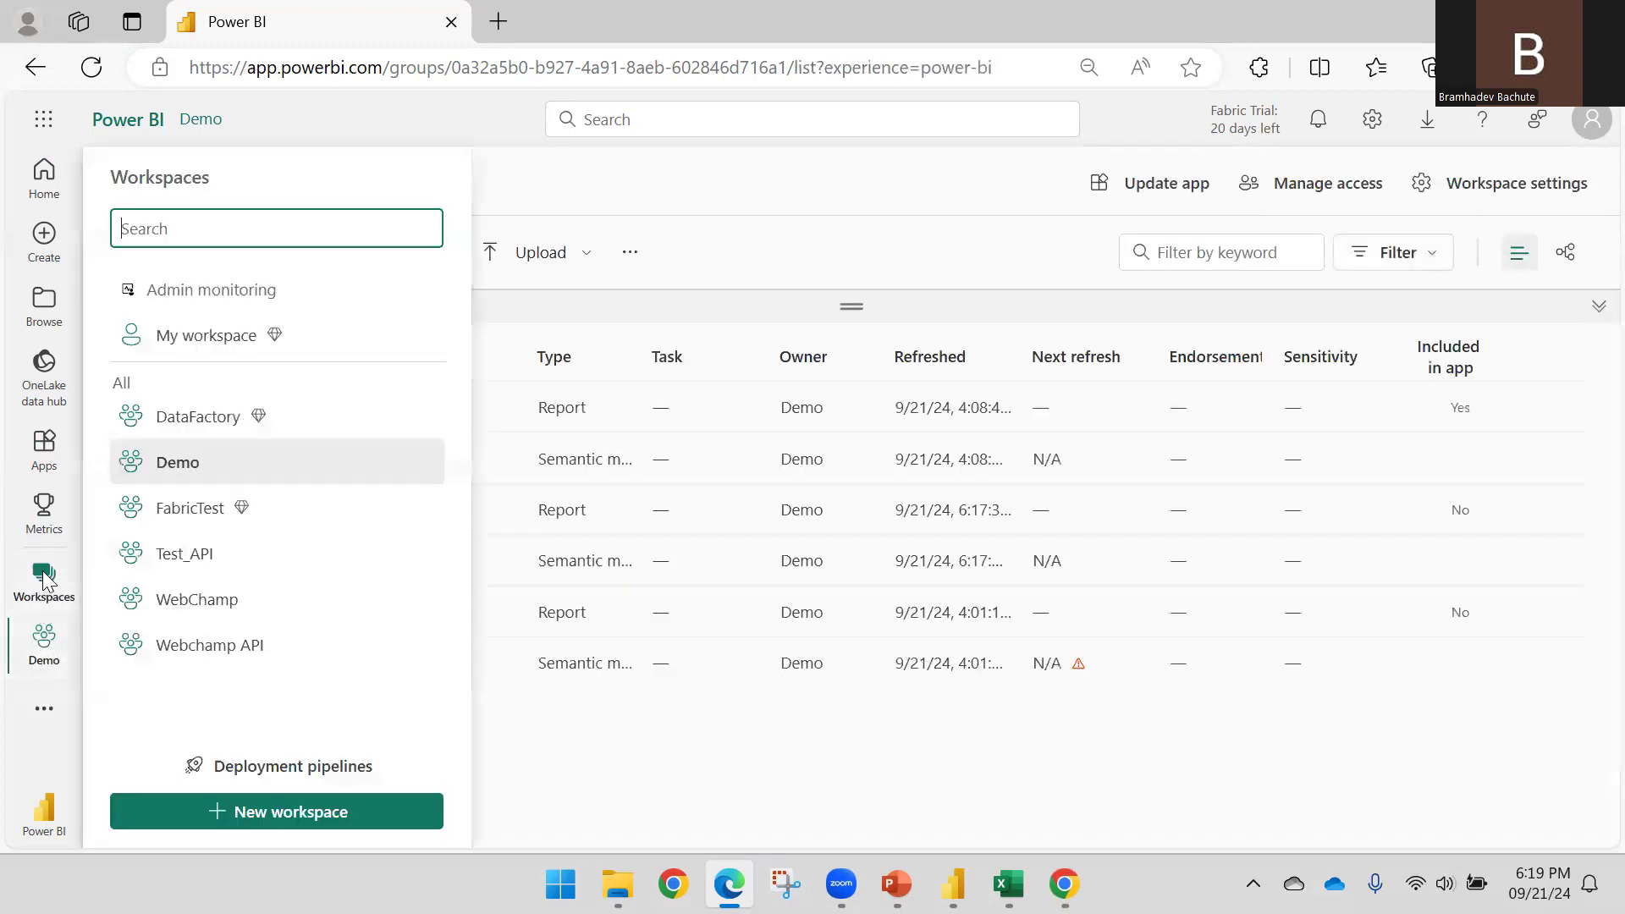
left_click(421, 466)
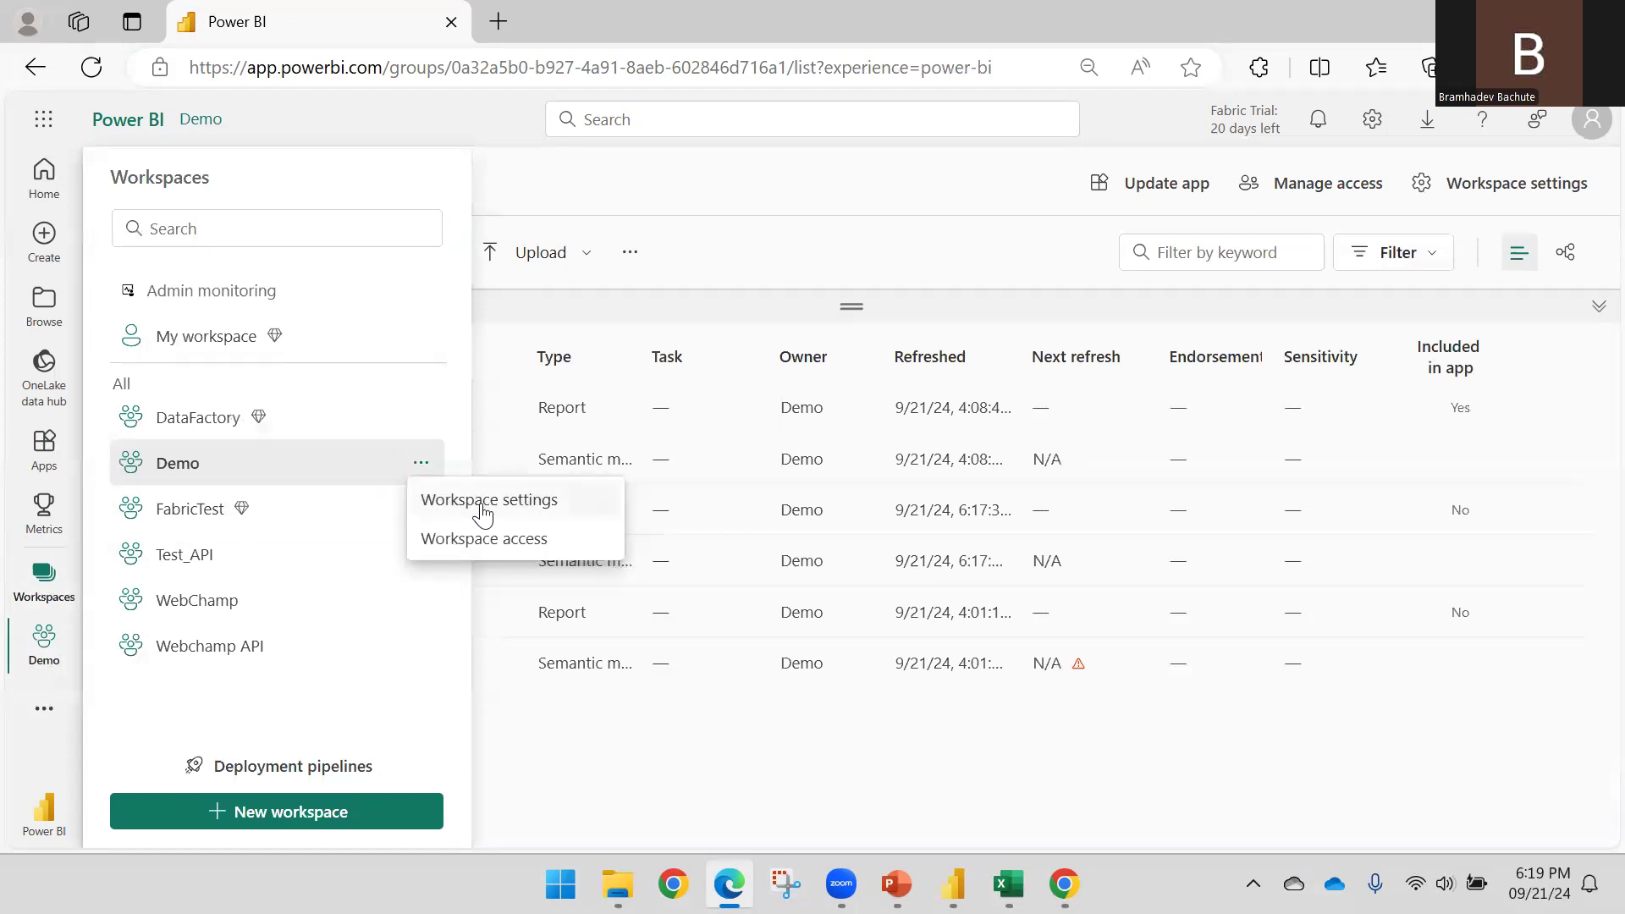
left_click(484, 541)
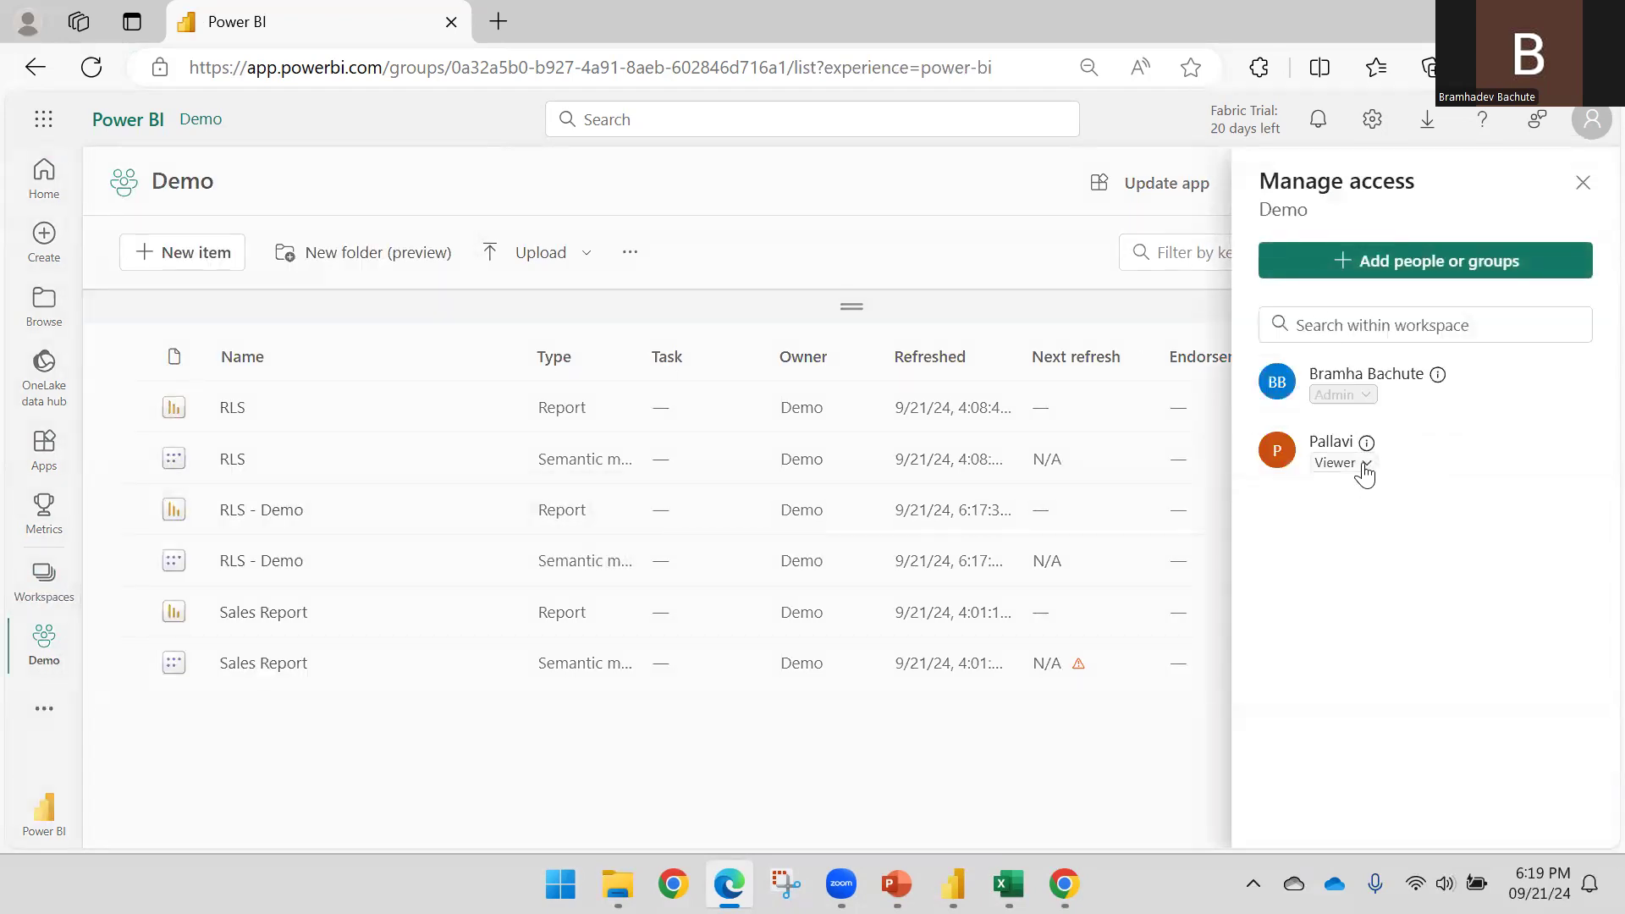
left_click(1364, 466)
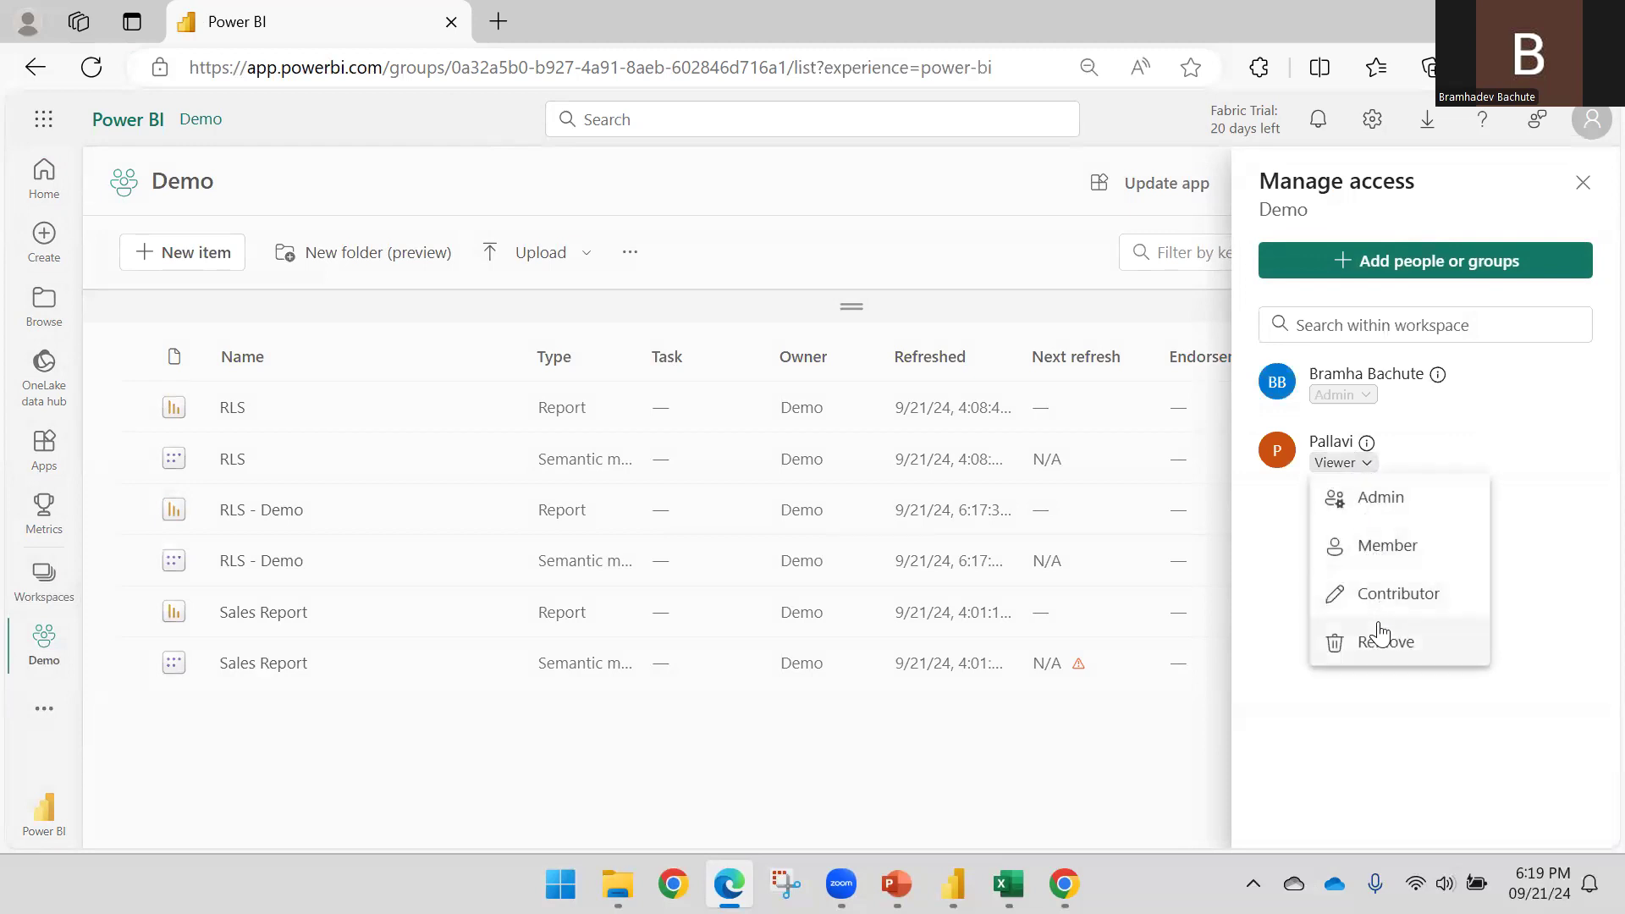
left_click(1477, 400)
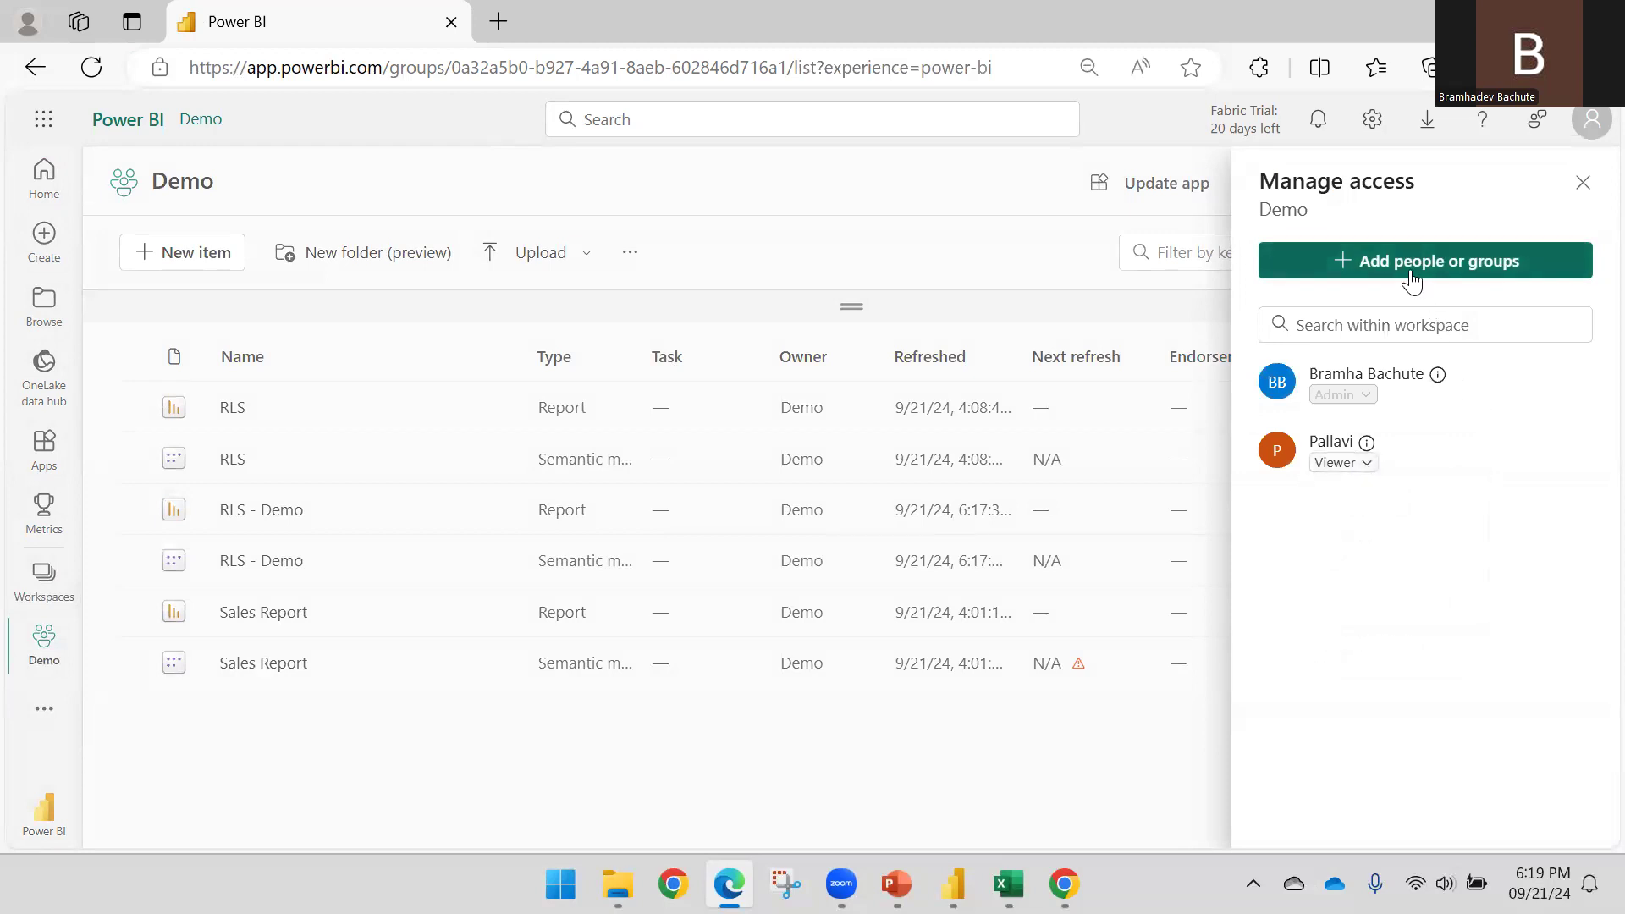
Add a user to the Demo workspace with Viewer access
left_click(1412, 269)
left_click(1332, 365)
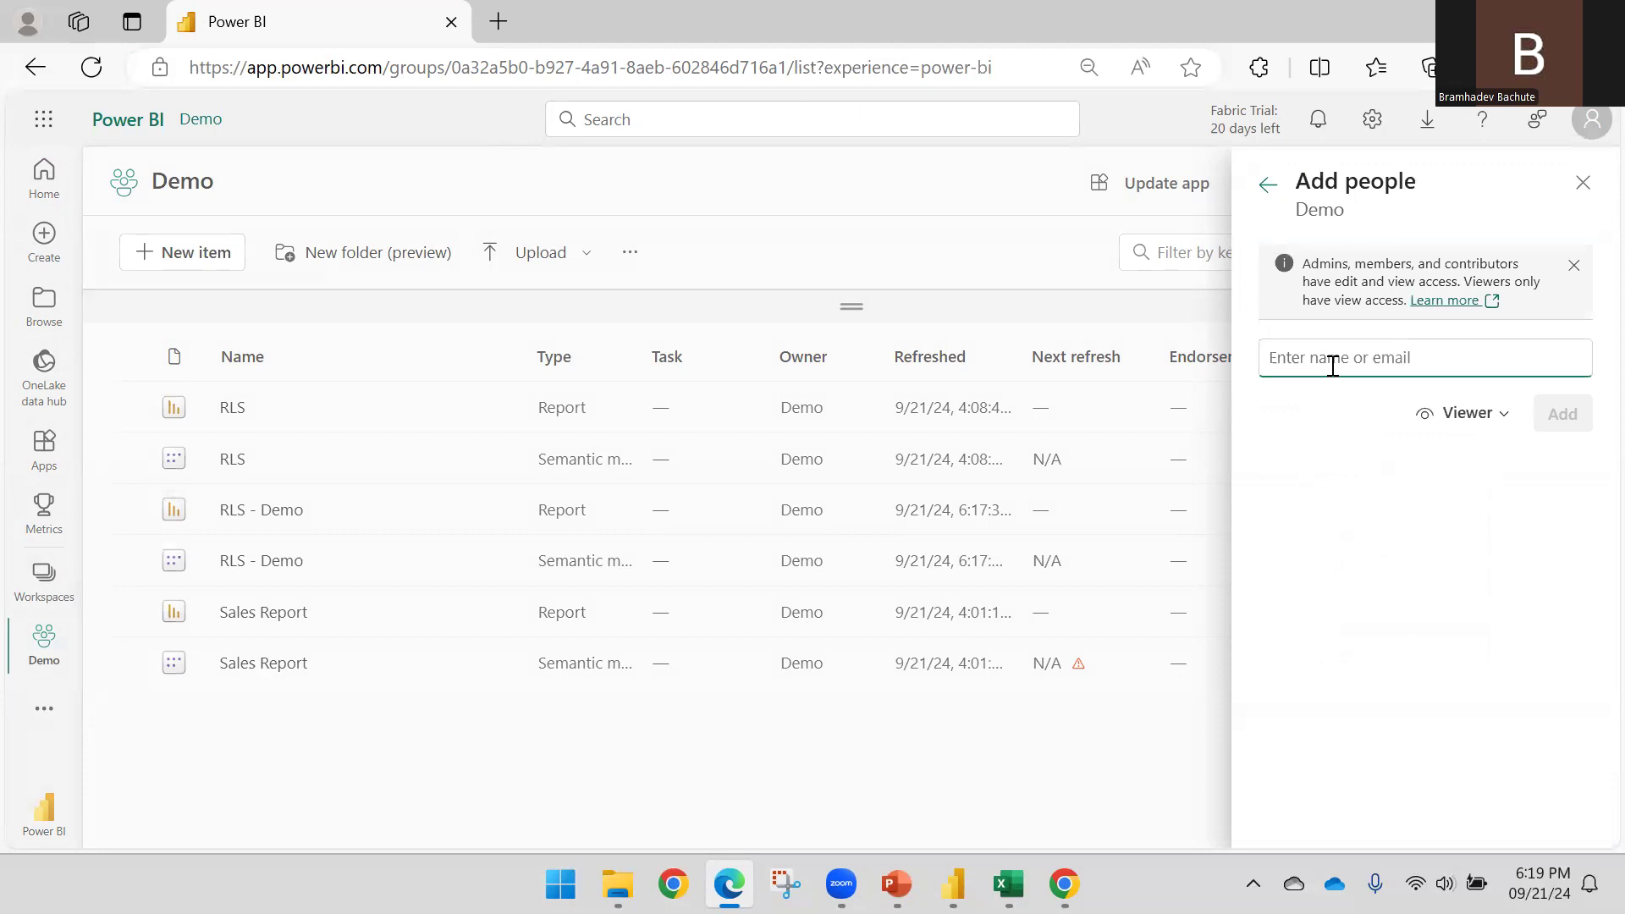
type("deva")
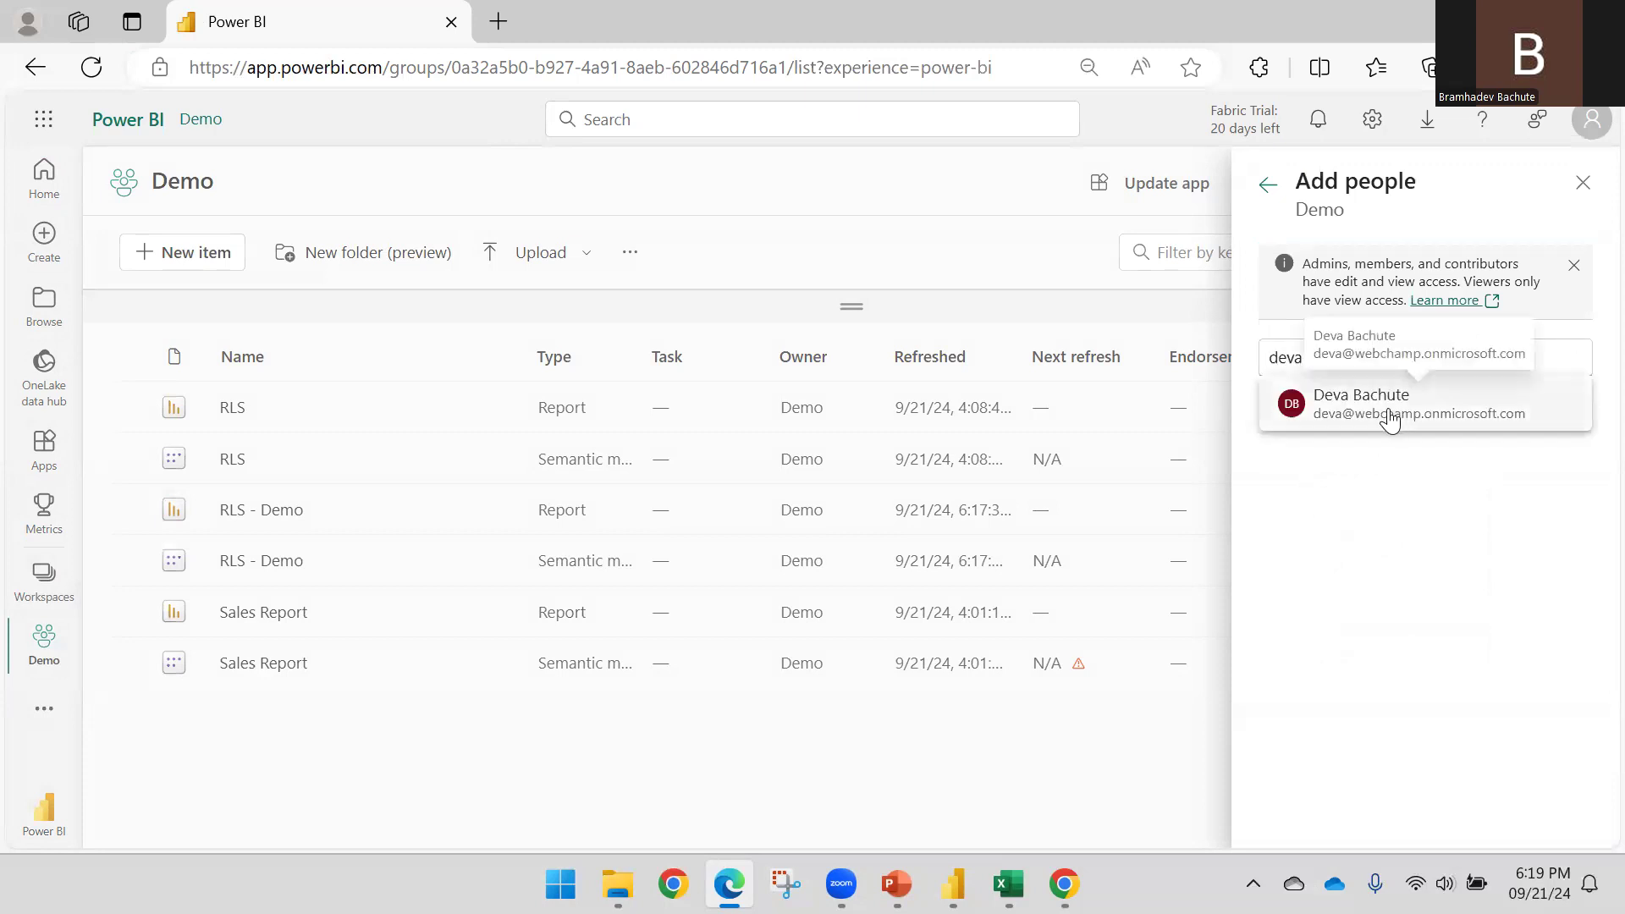
left_click(1389, 416)
left_click(1545, 454)
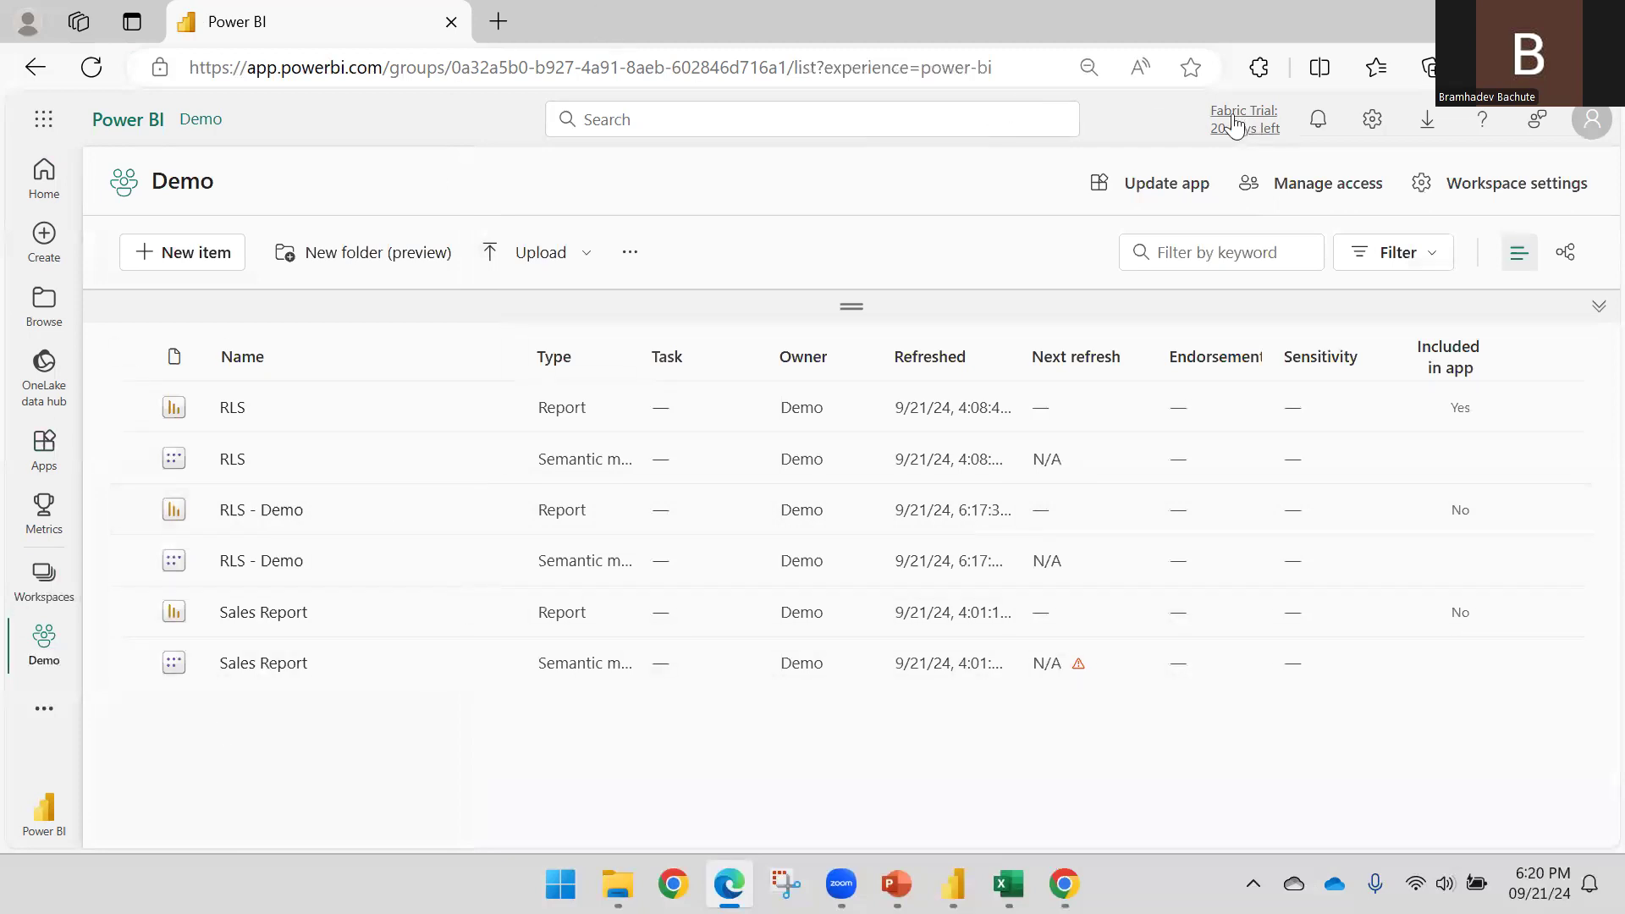
Start updating the Demo app and add the RLS - Demo report to its content
left_click(1165, 196)
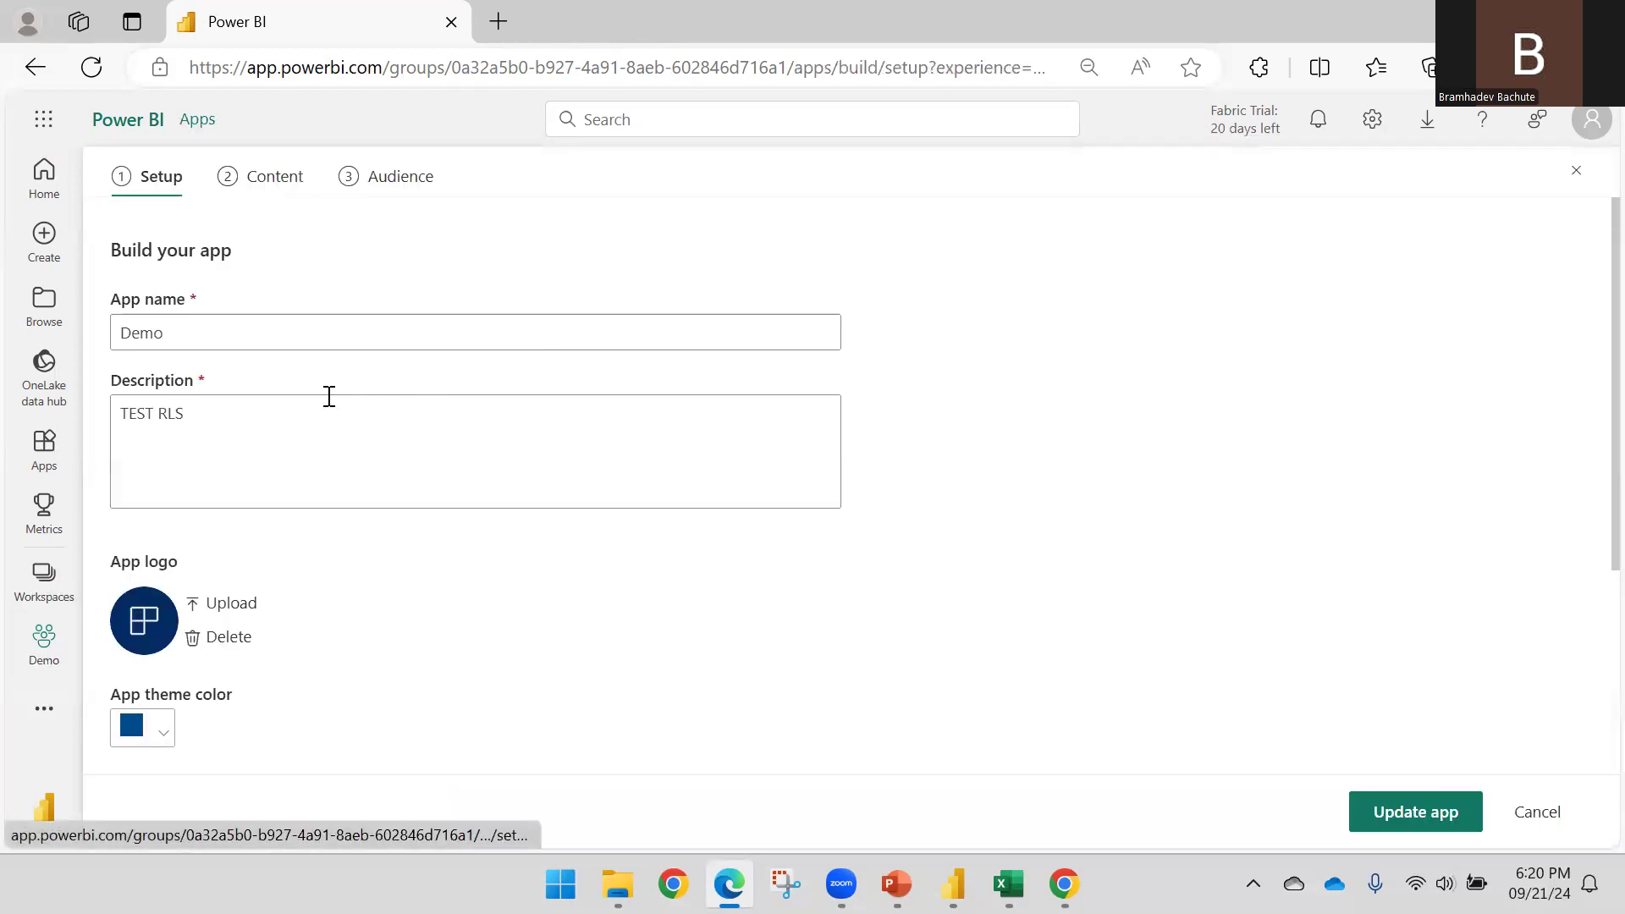
scroll(313, 390, "down", 4)
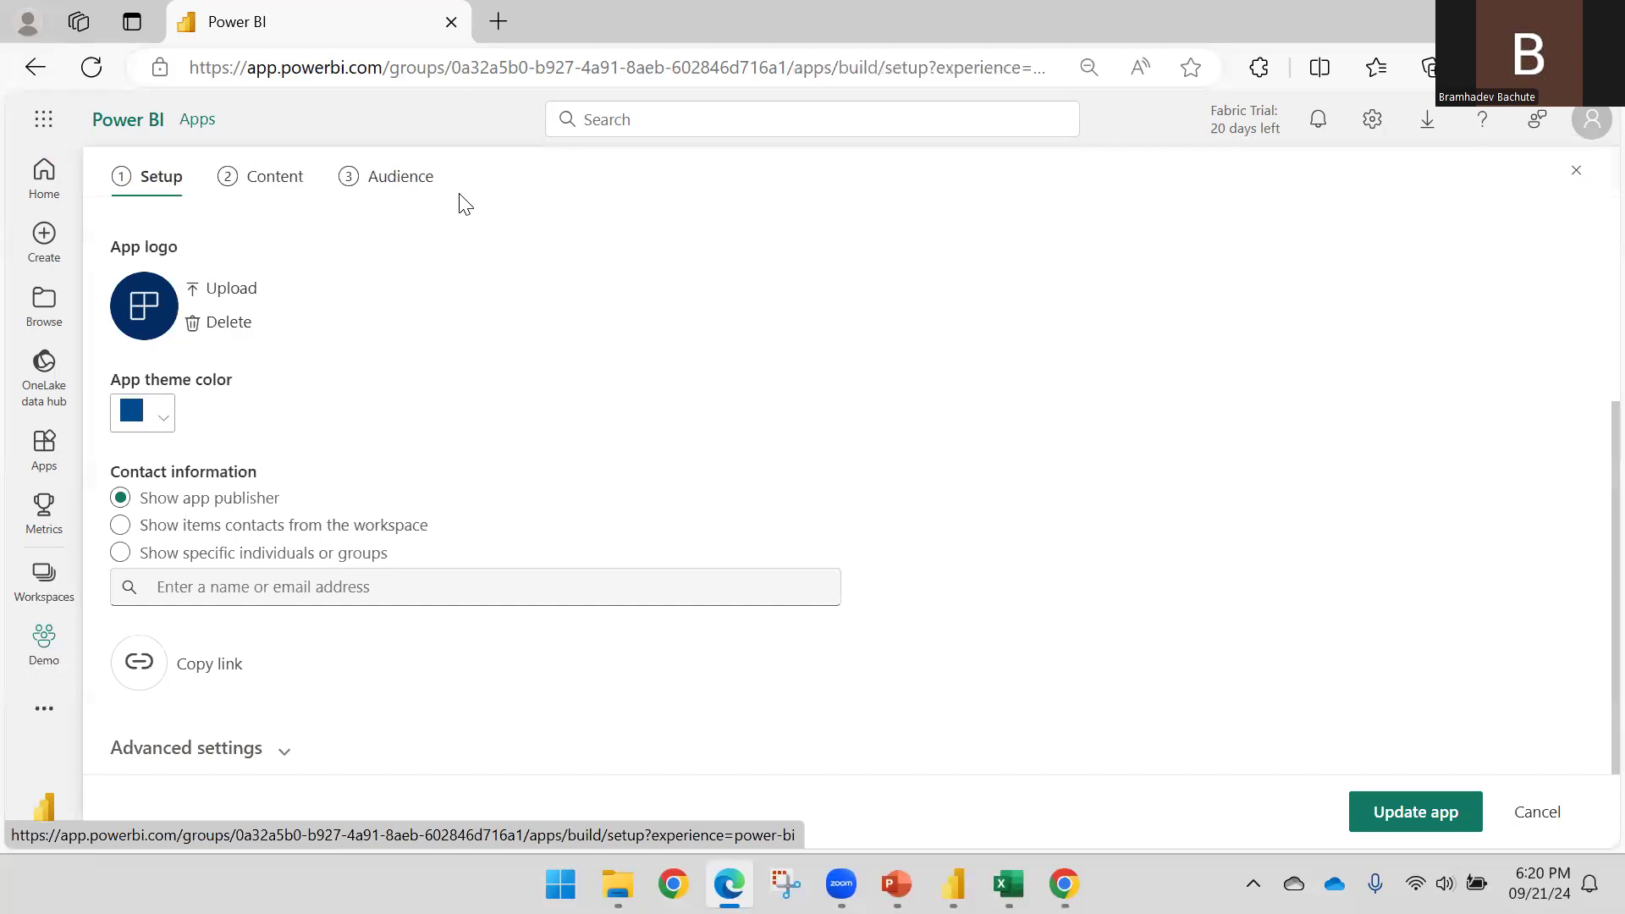
left_click(293, 188)
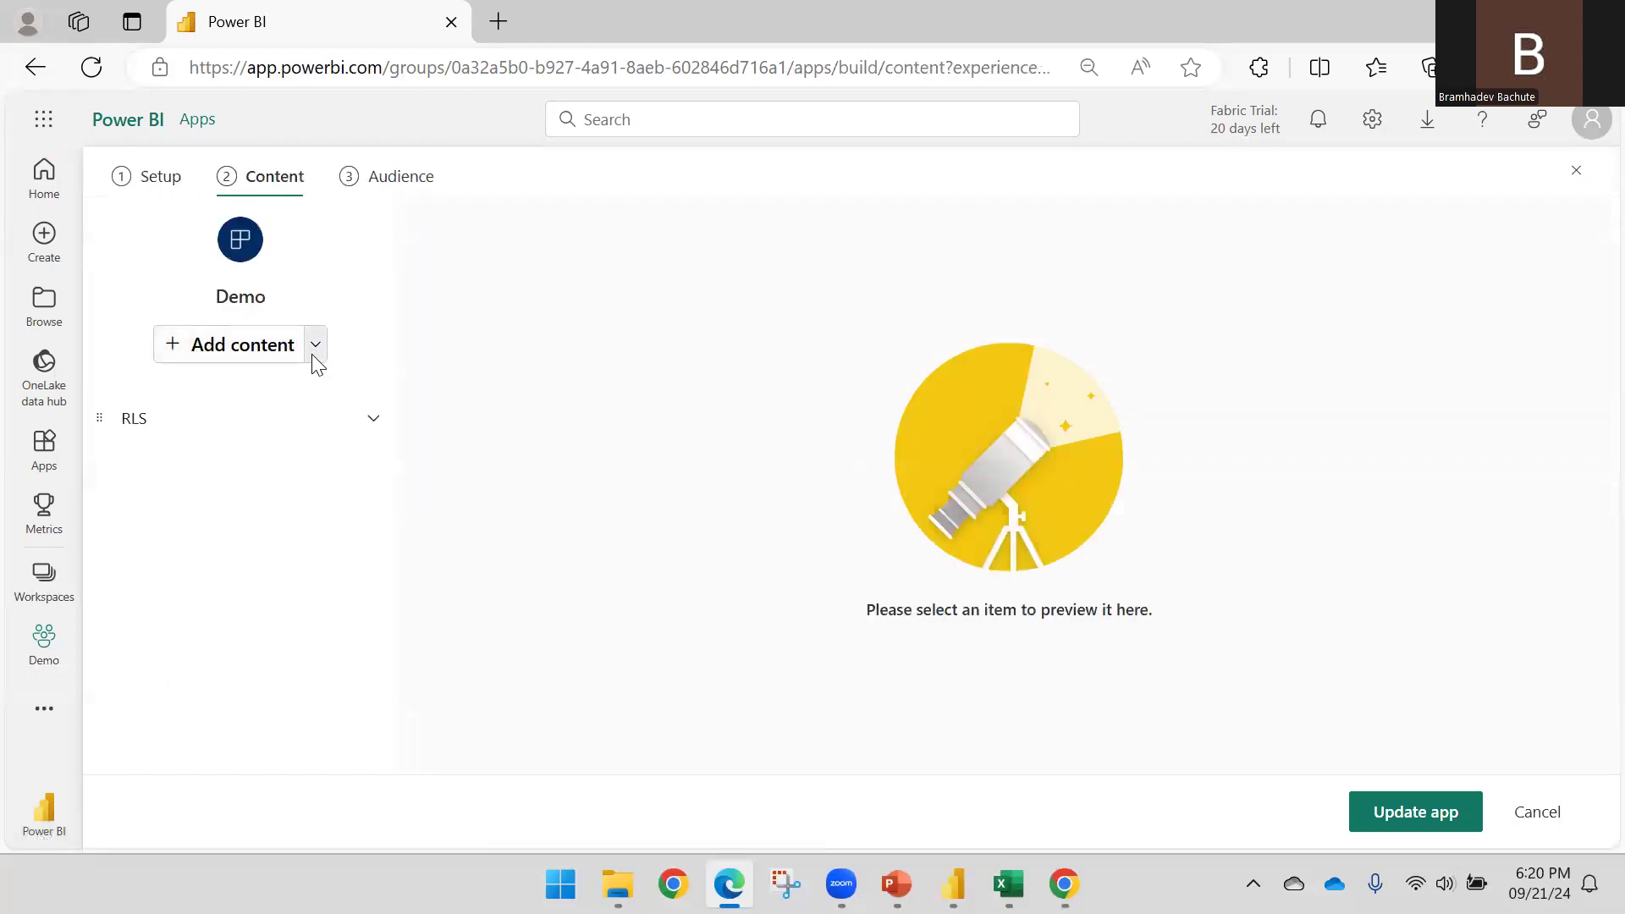
left_click(314, 354)
left_click(391, 353)
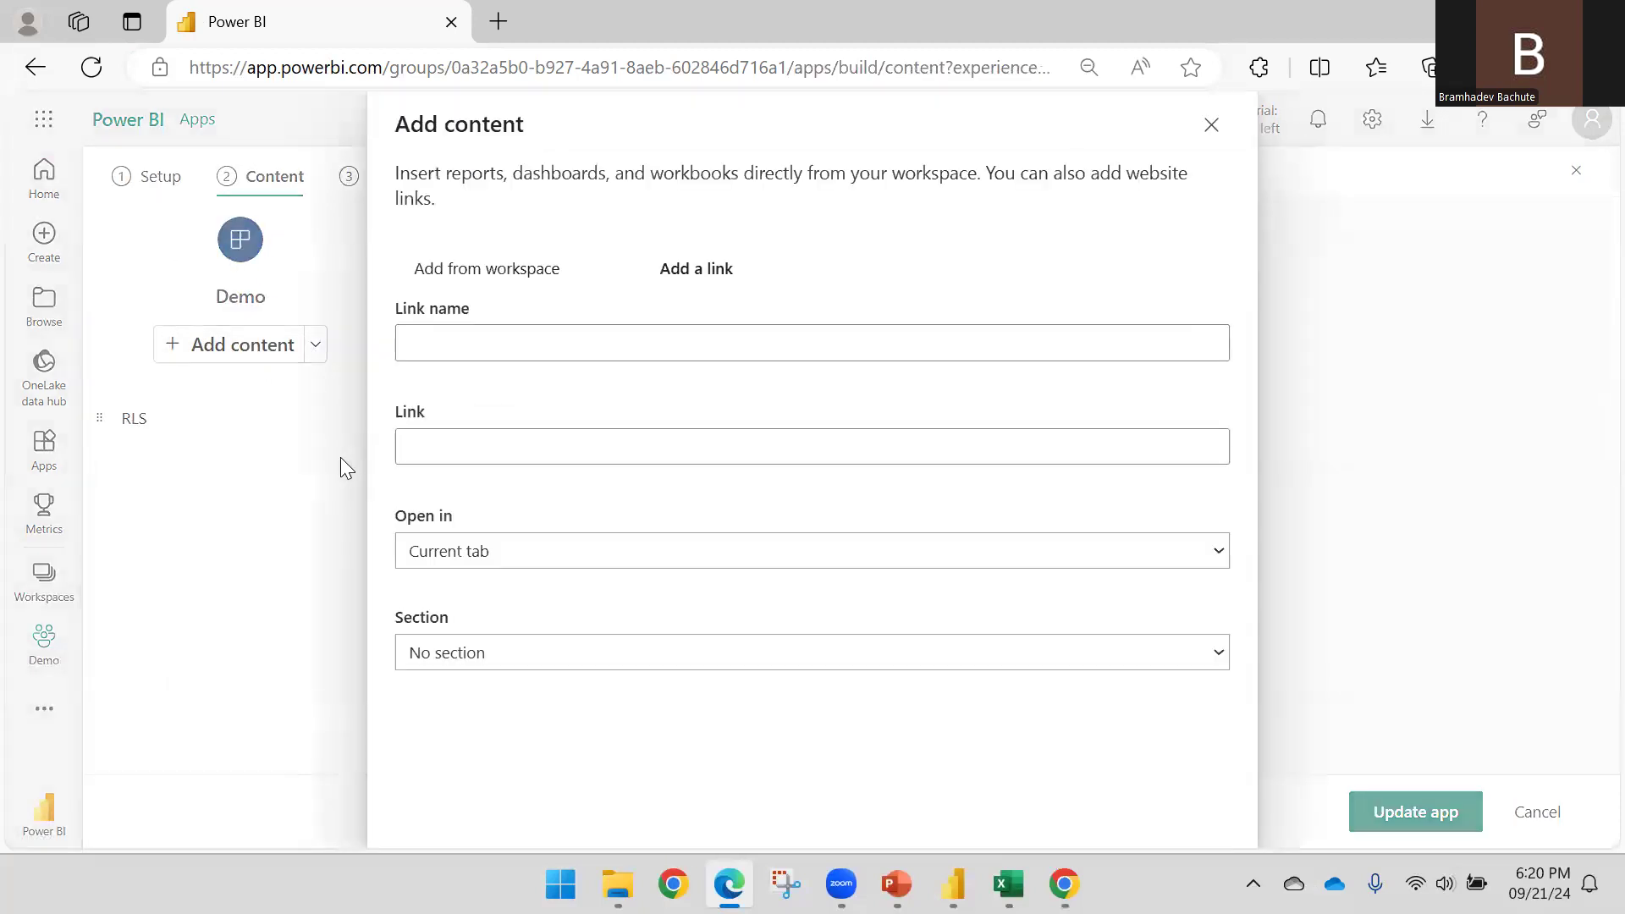
left_click(1210, 129)
left_click(197, 354)
left_click(449, 395)
left_click(1124, 829)
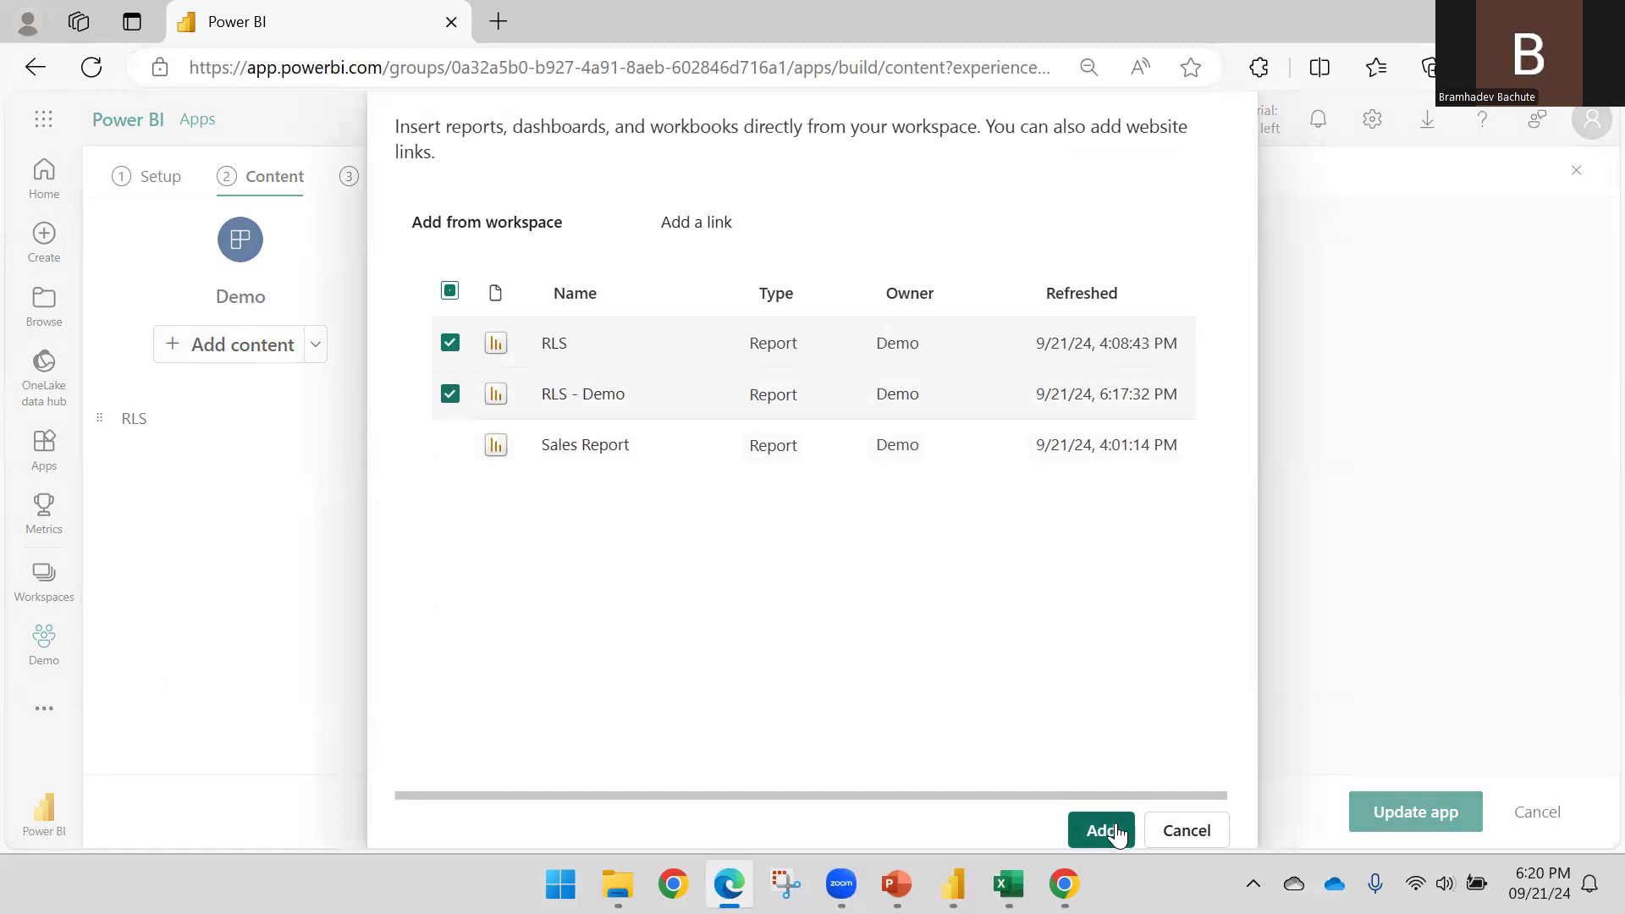
Publish the Demo app update and dismiss the success message
left_click(1400, 821)
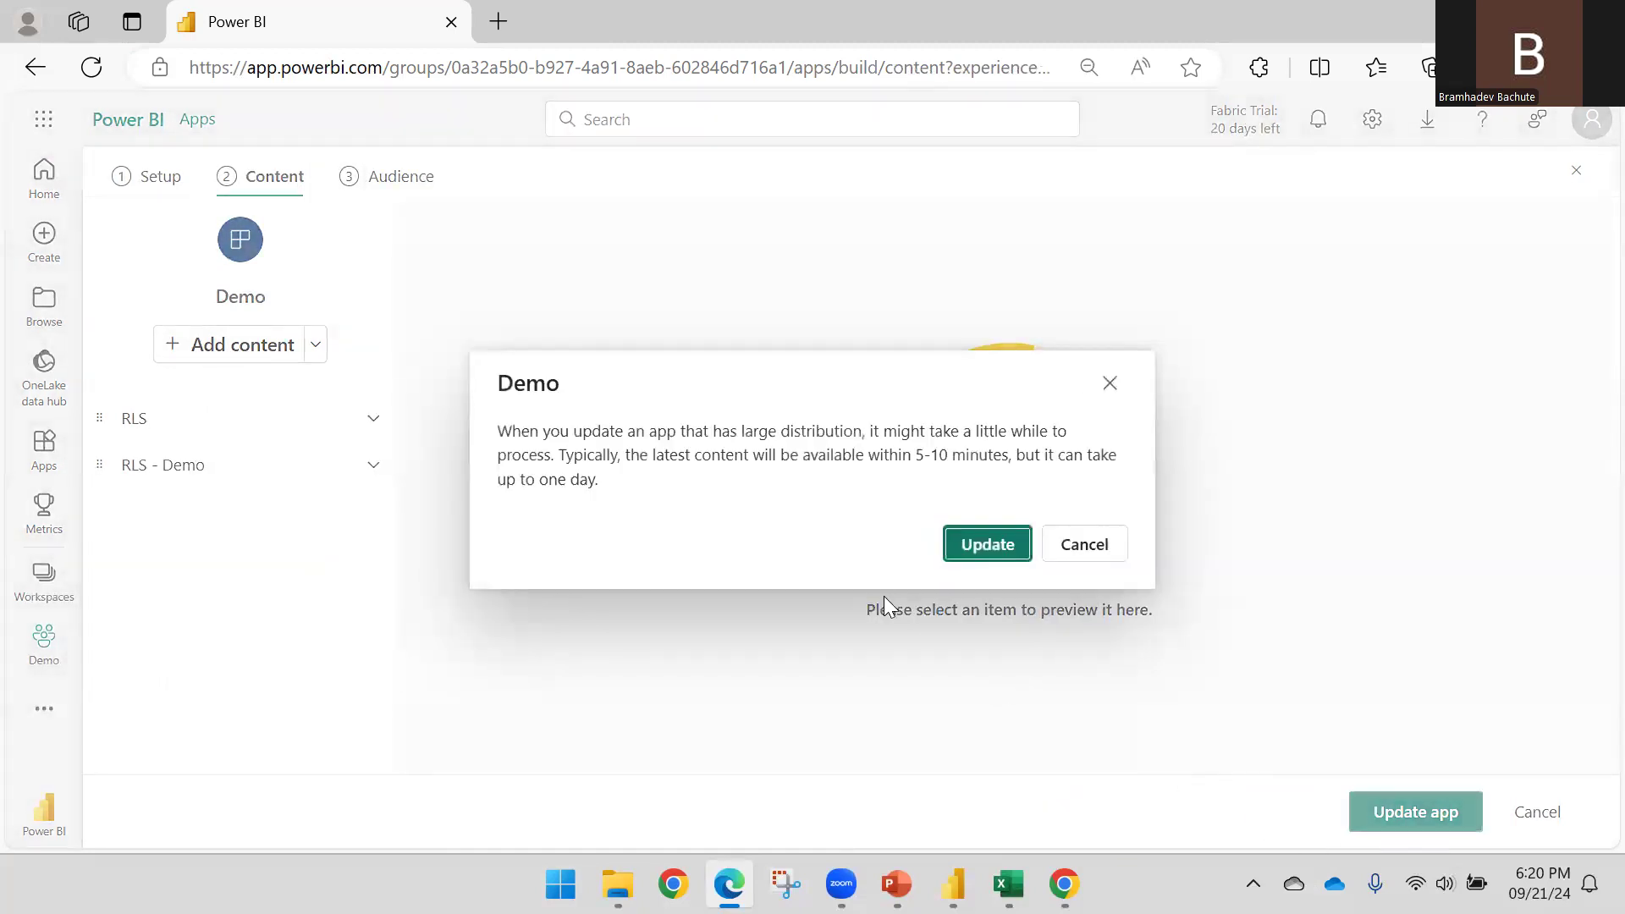
left_click(1076, 550)
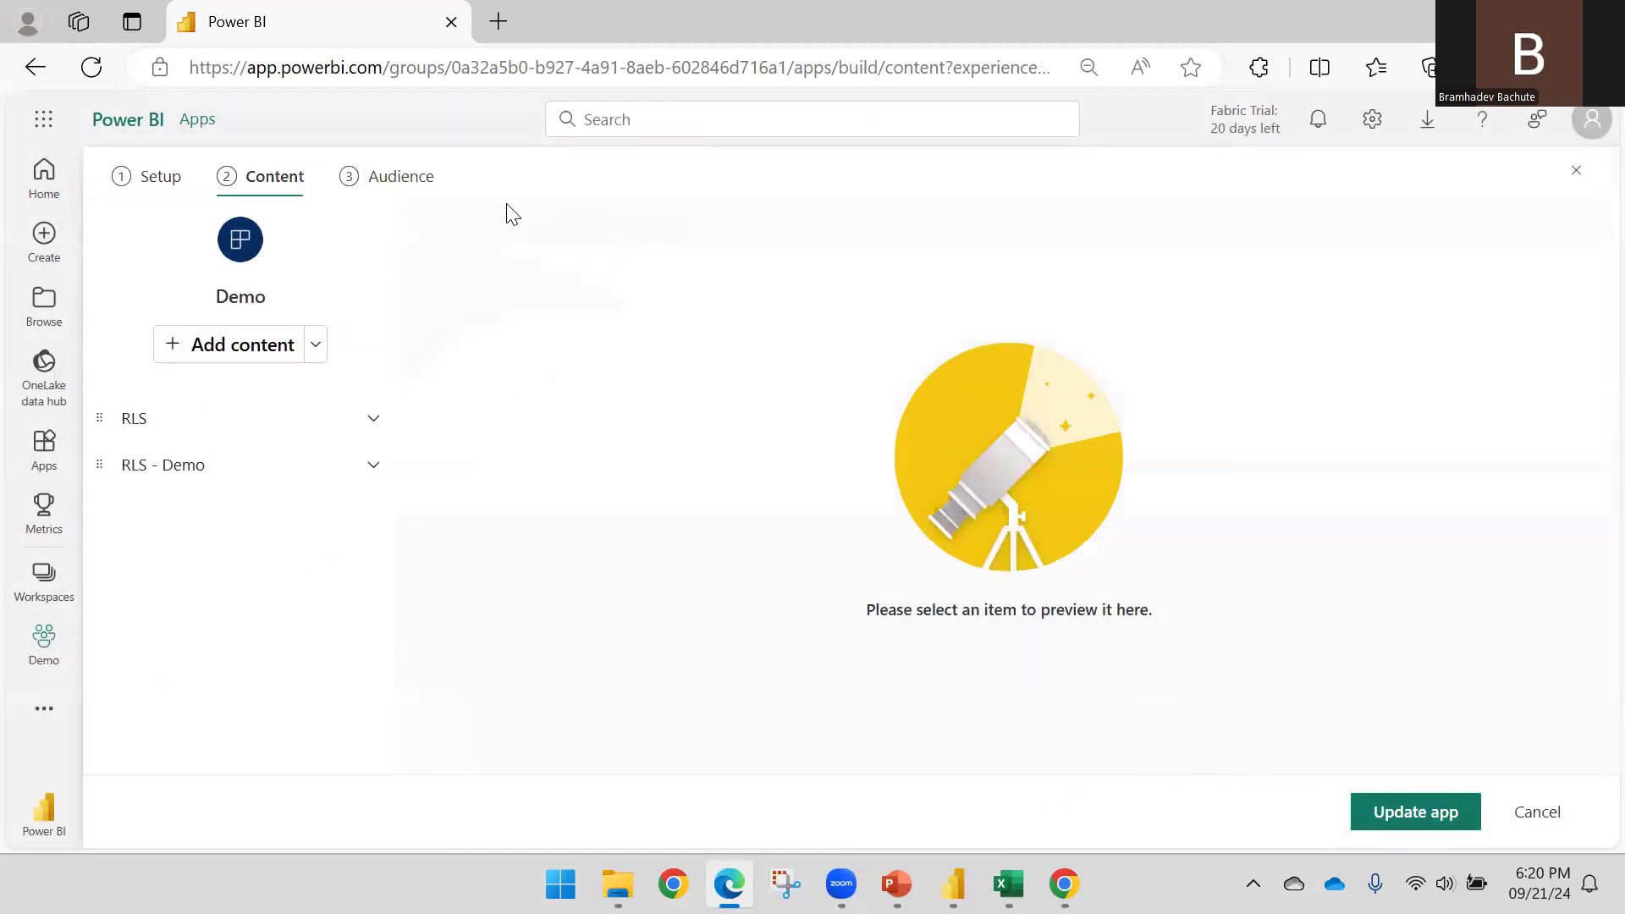
left_click(421, 177)
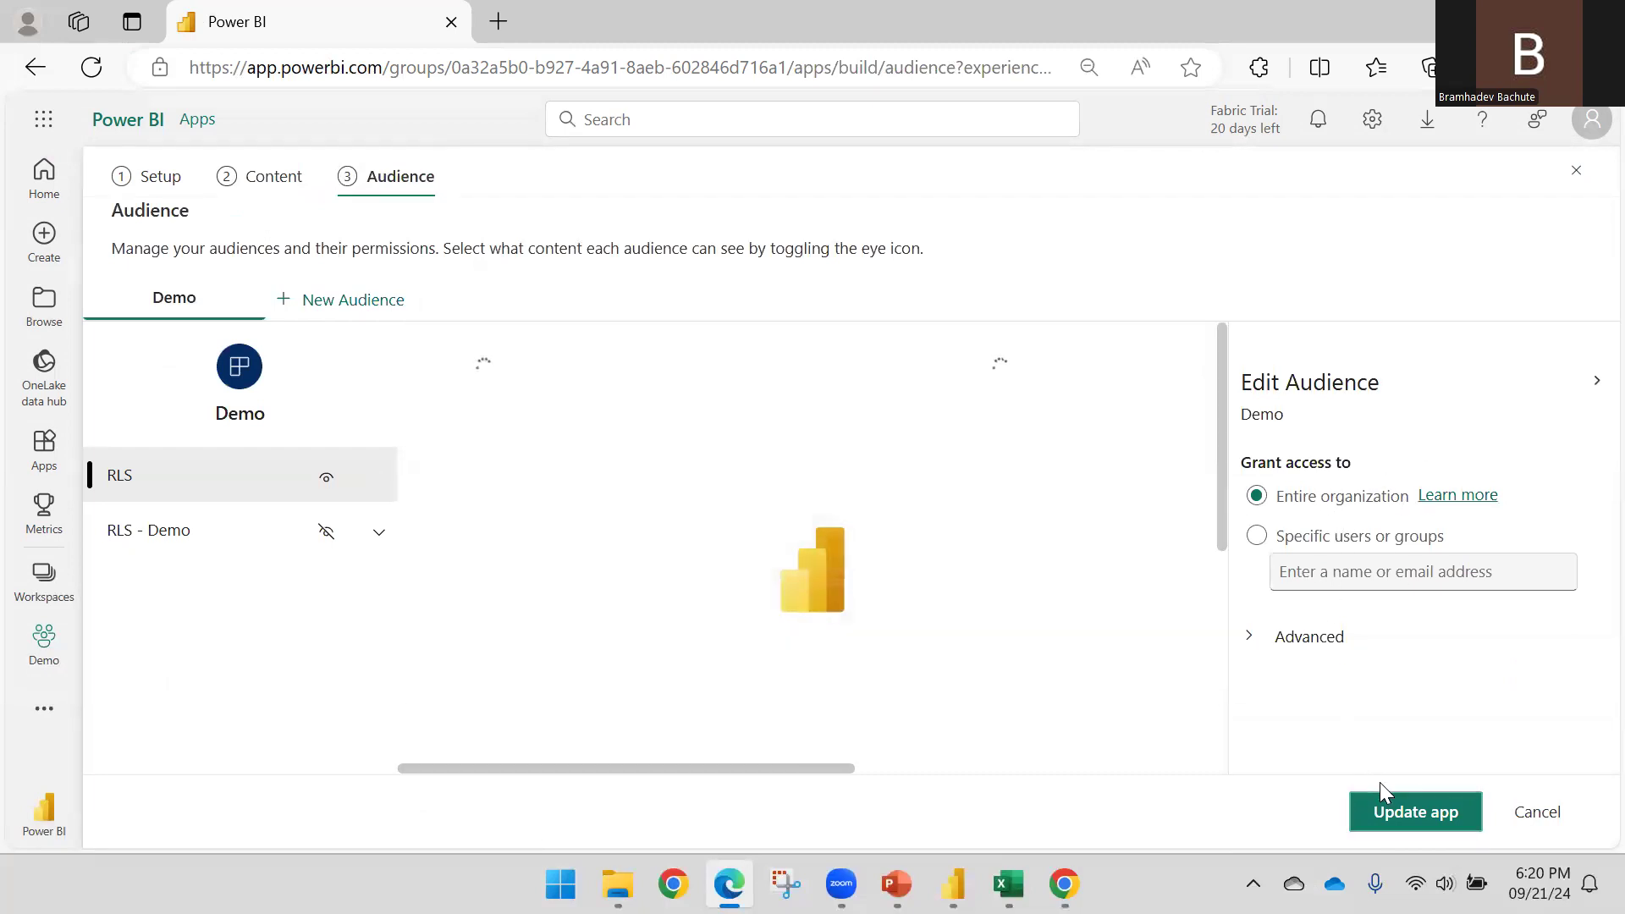
left_click(1384, 811)
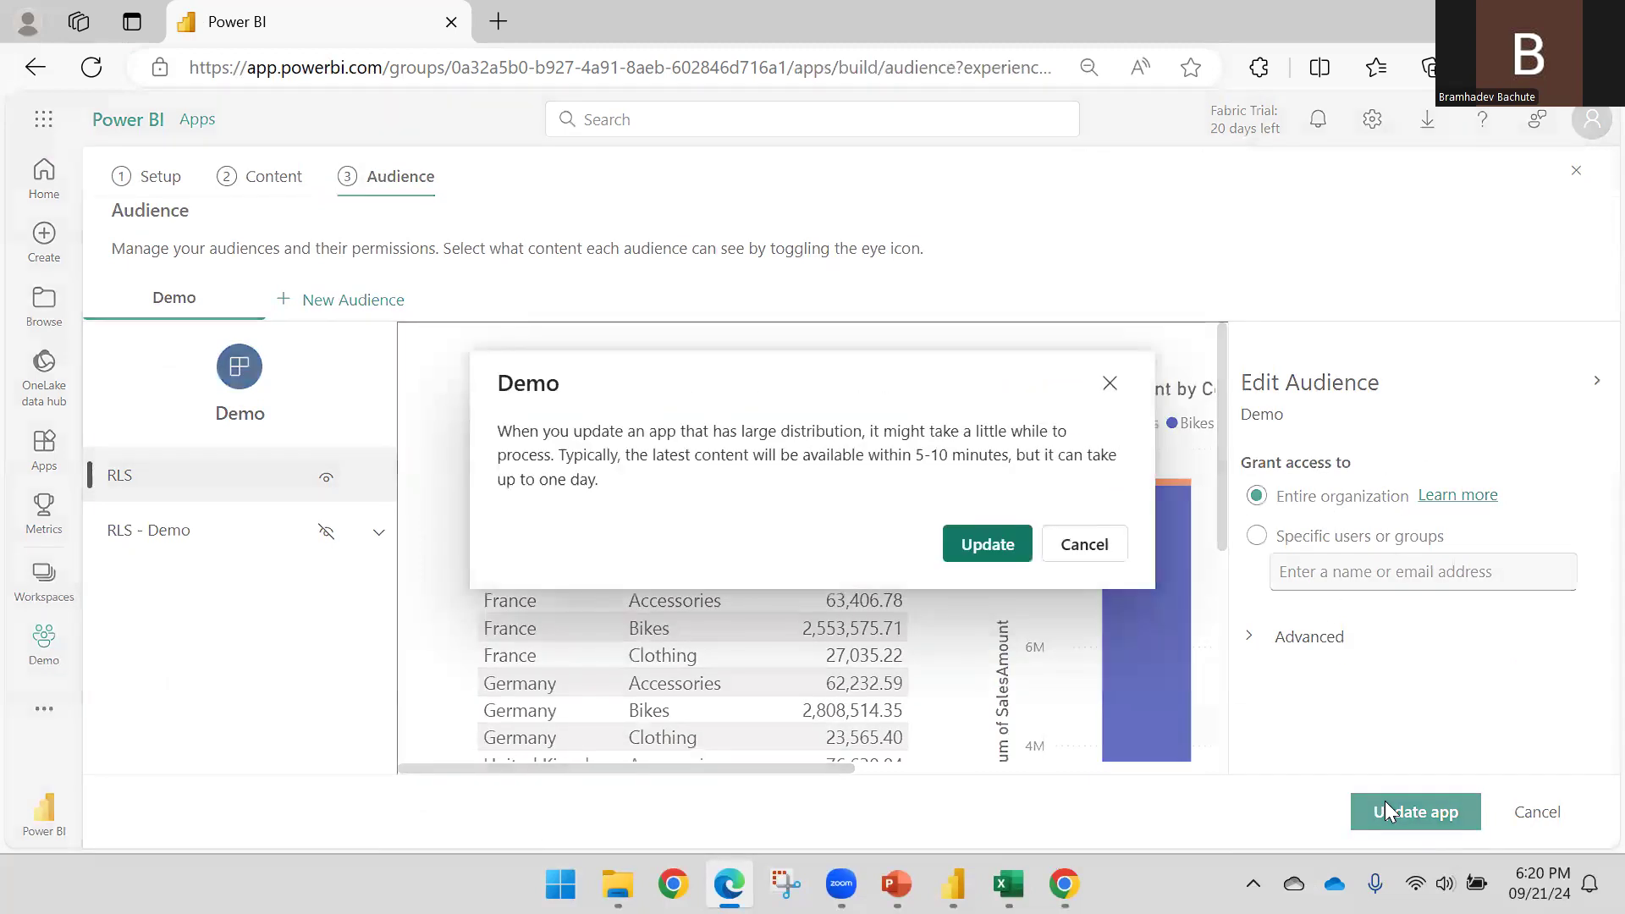
left_click(1016, 559)
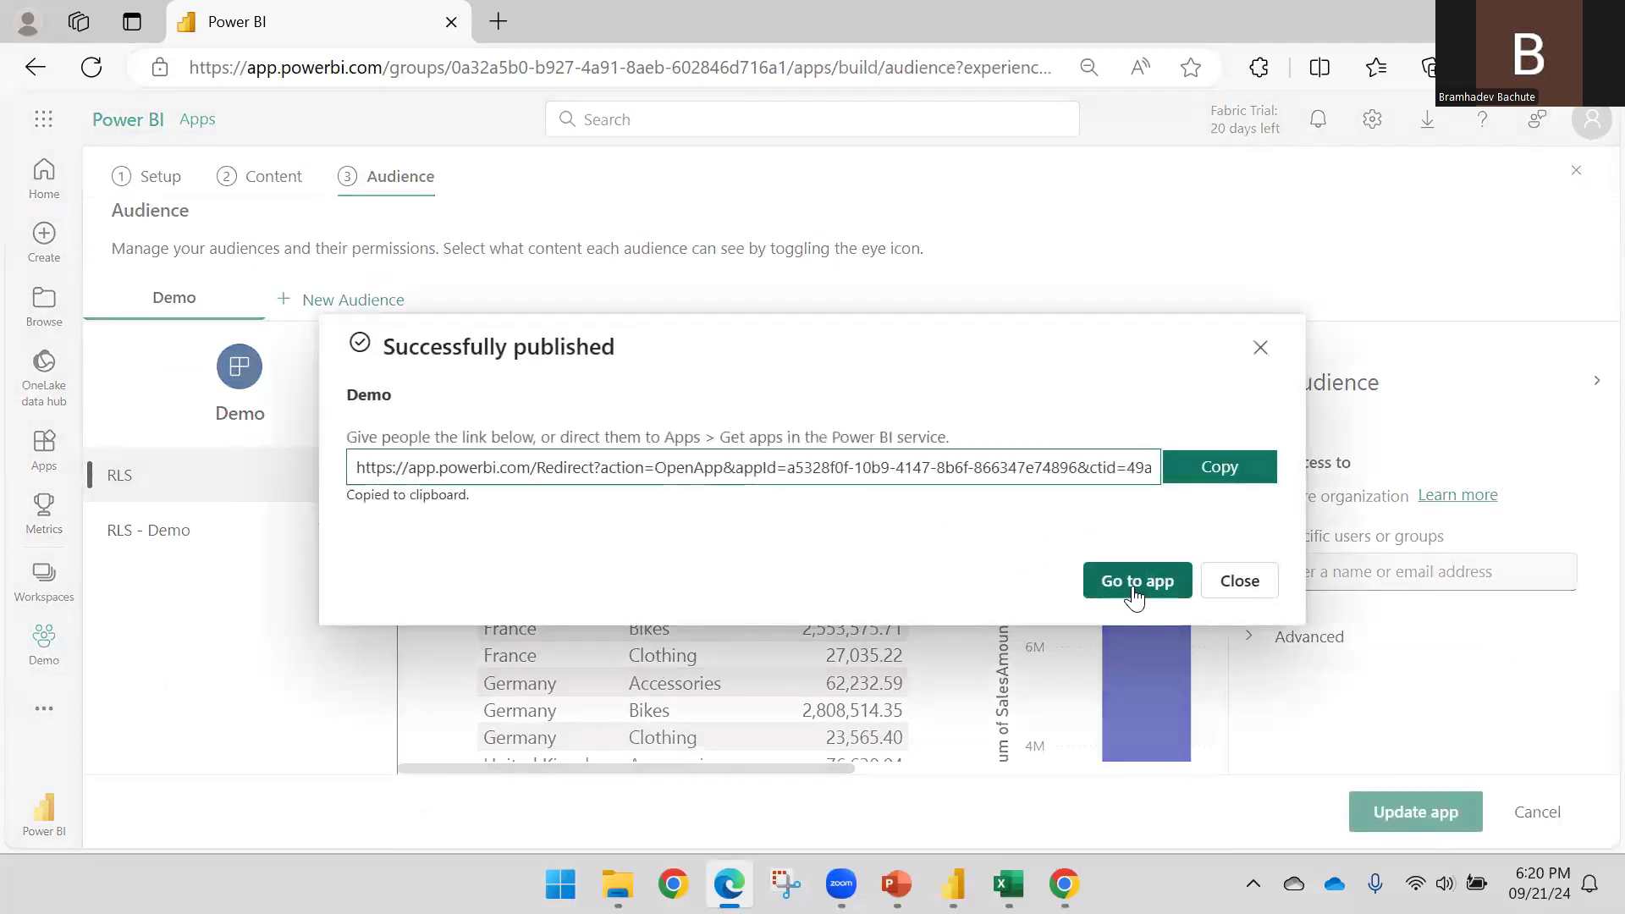
left_click(1228, 582)
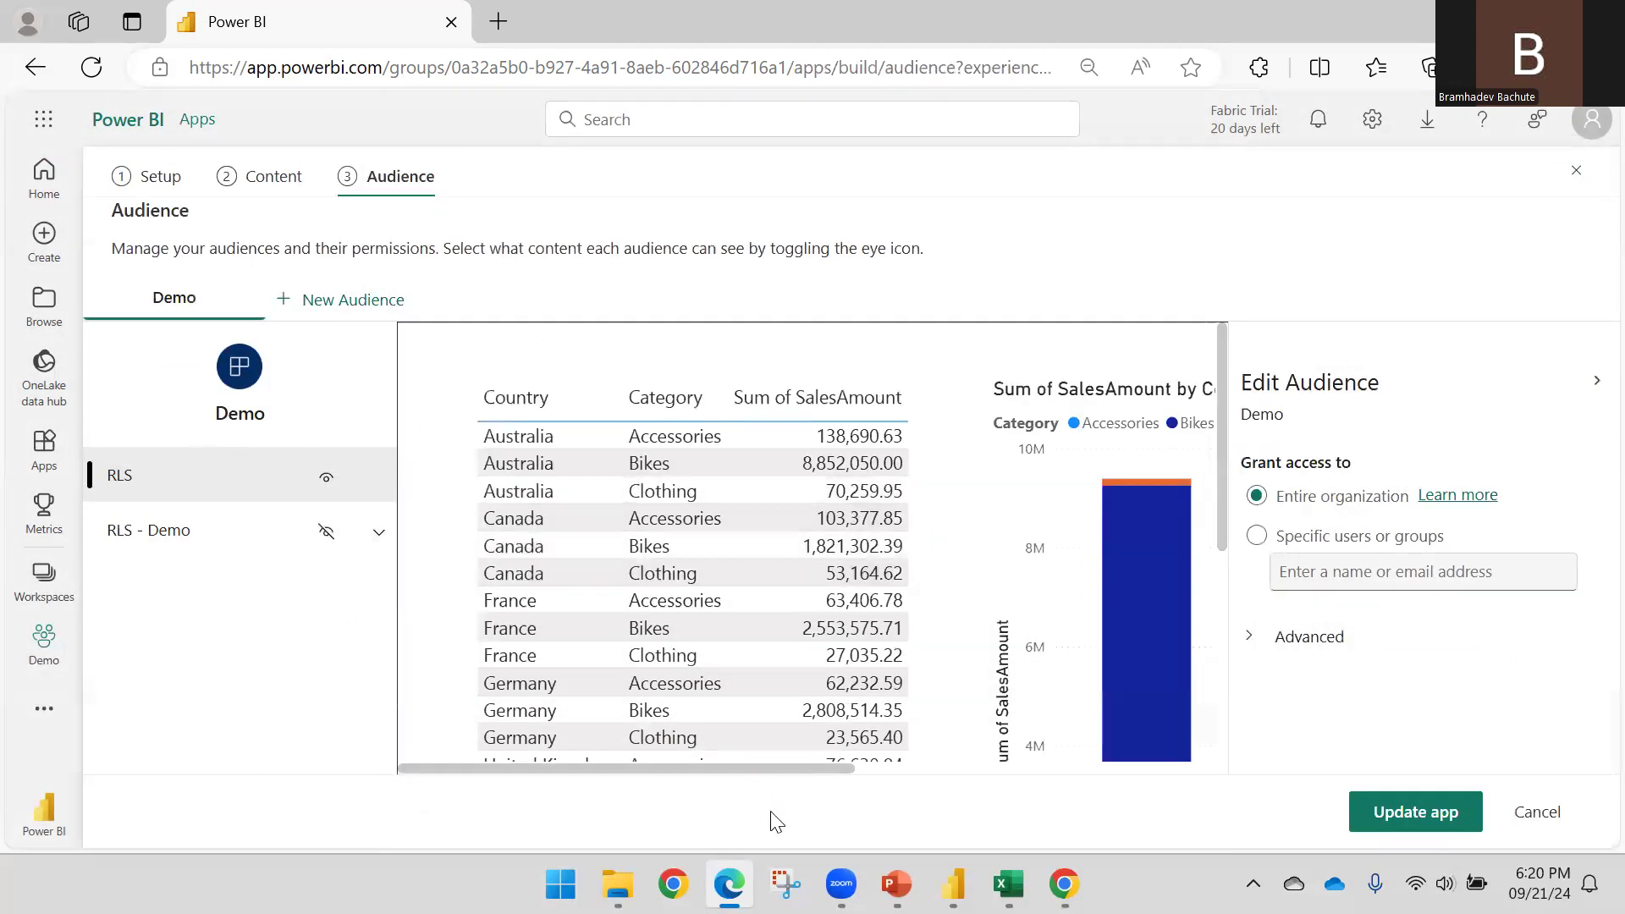
left_click(1065, 884)
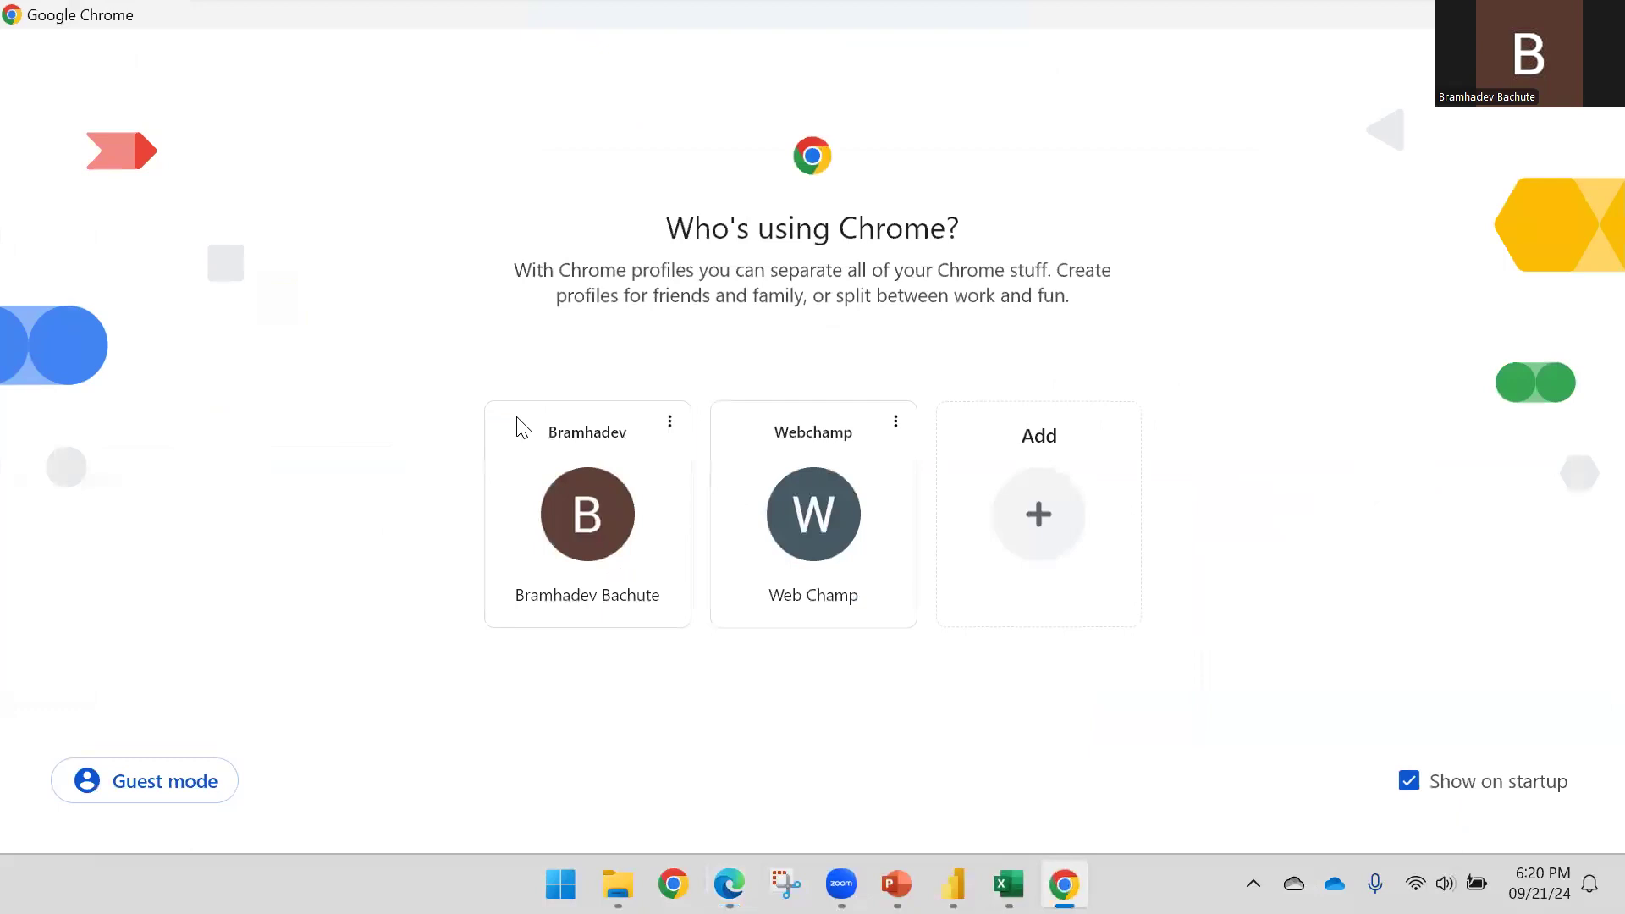
Open Chrome under your own profile and go to the Power BI website
left_click(663, 522)
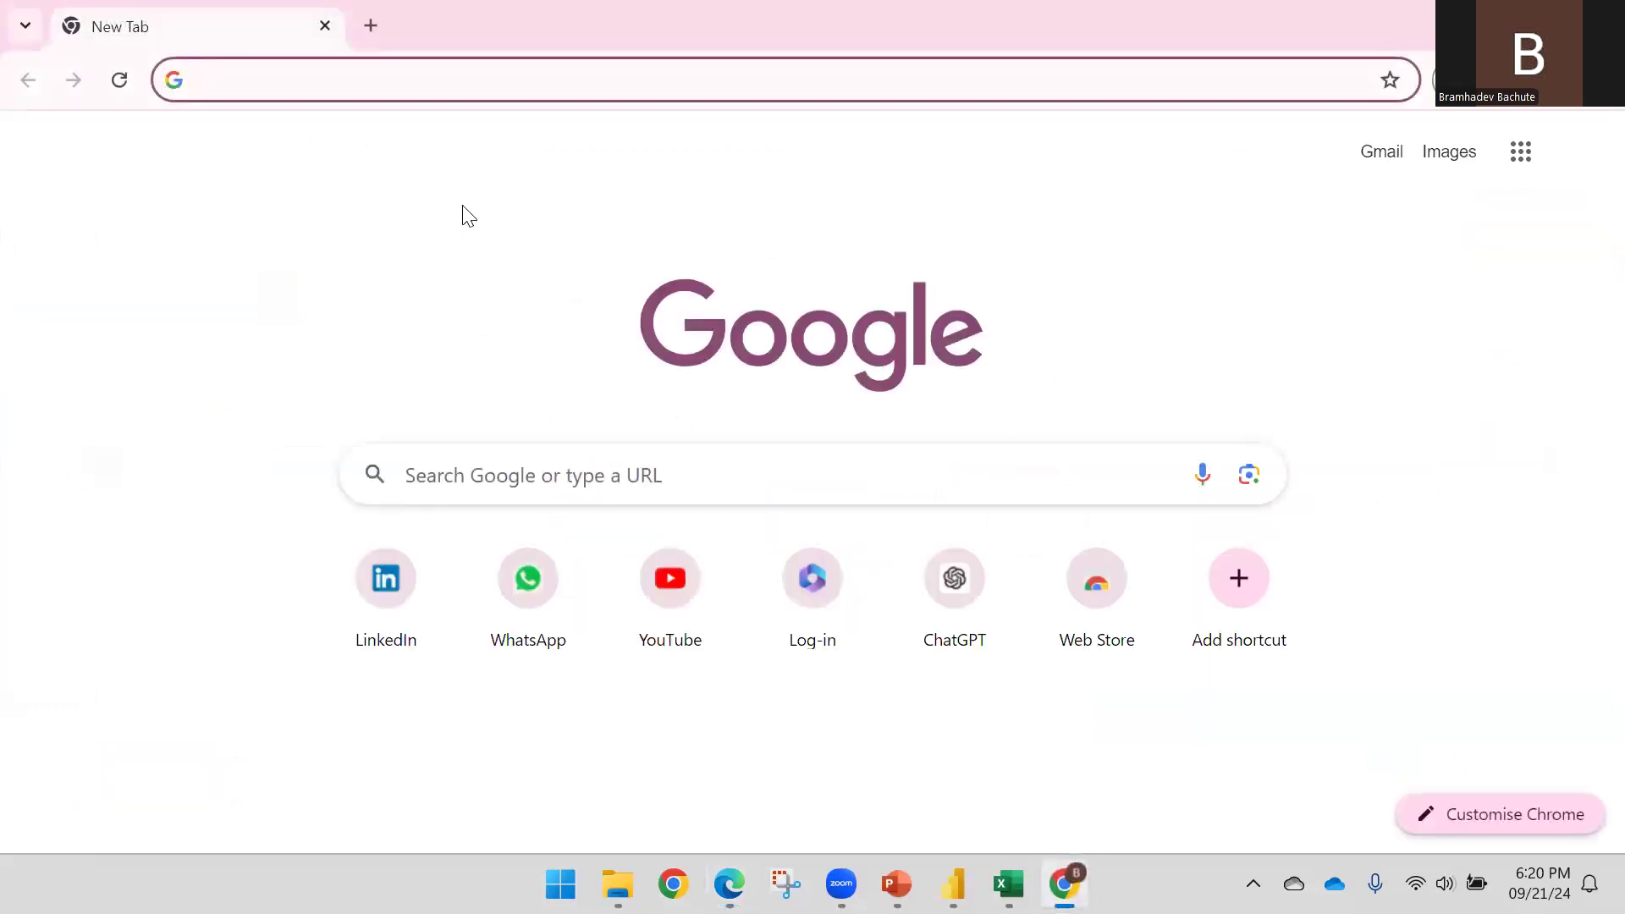
type("app")
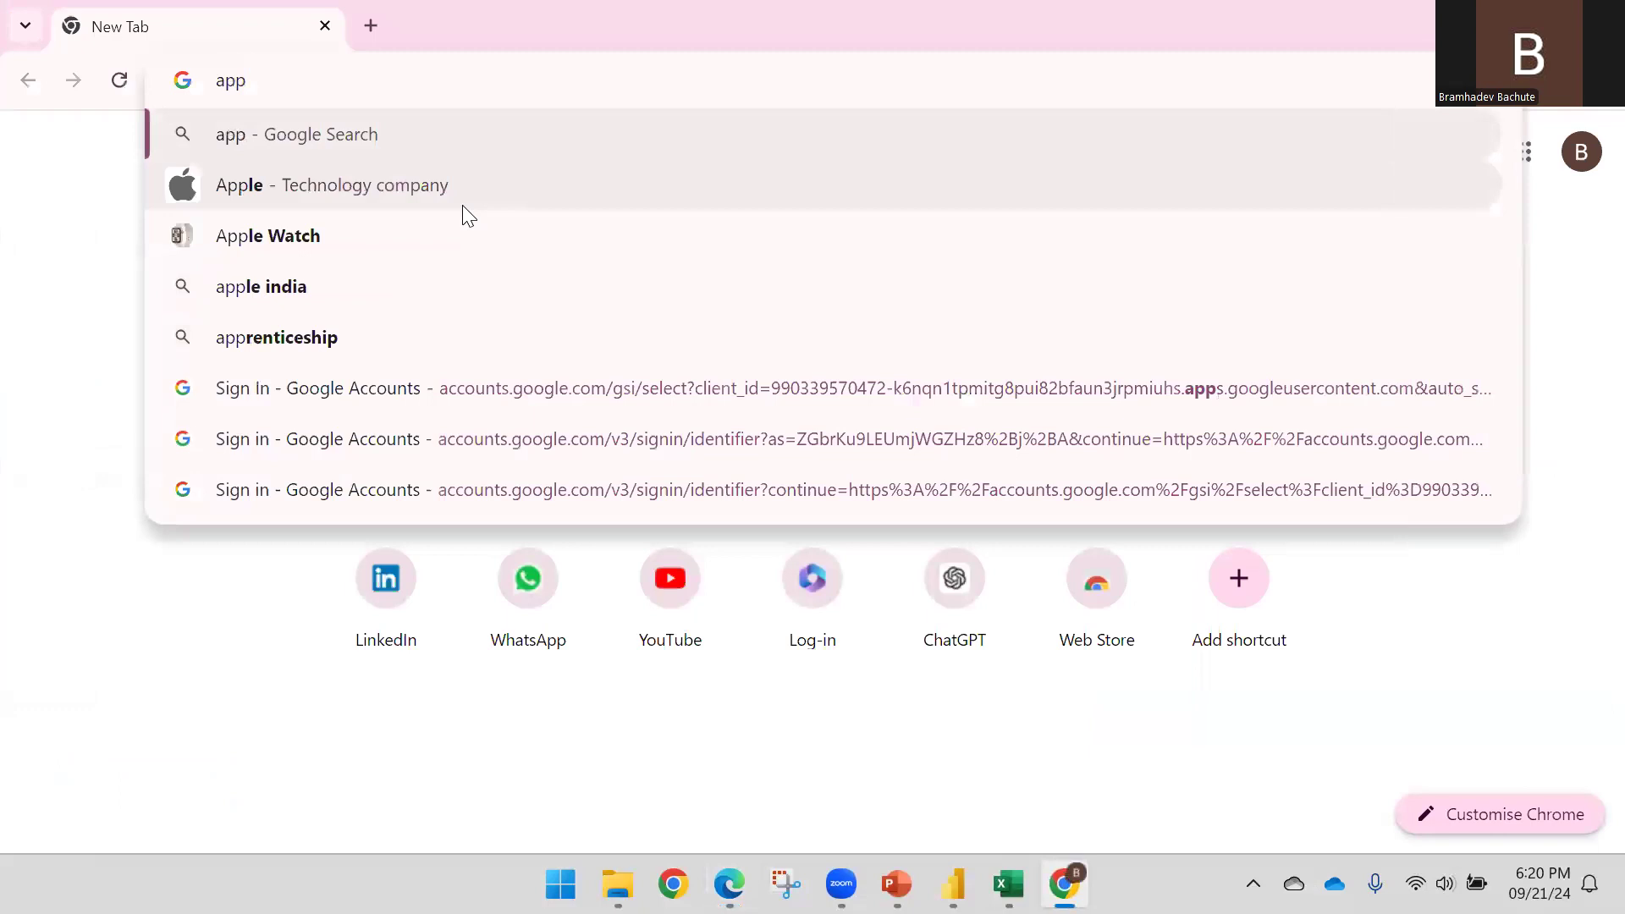
type(".power")
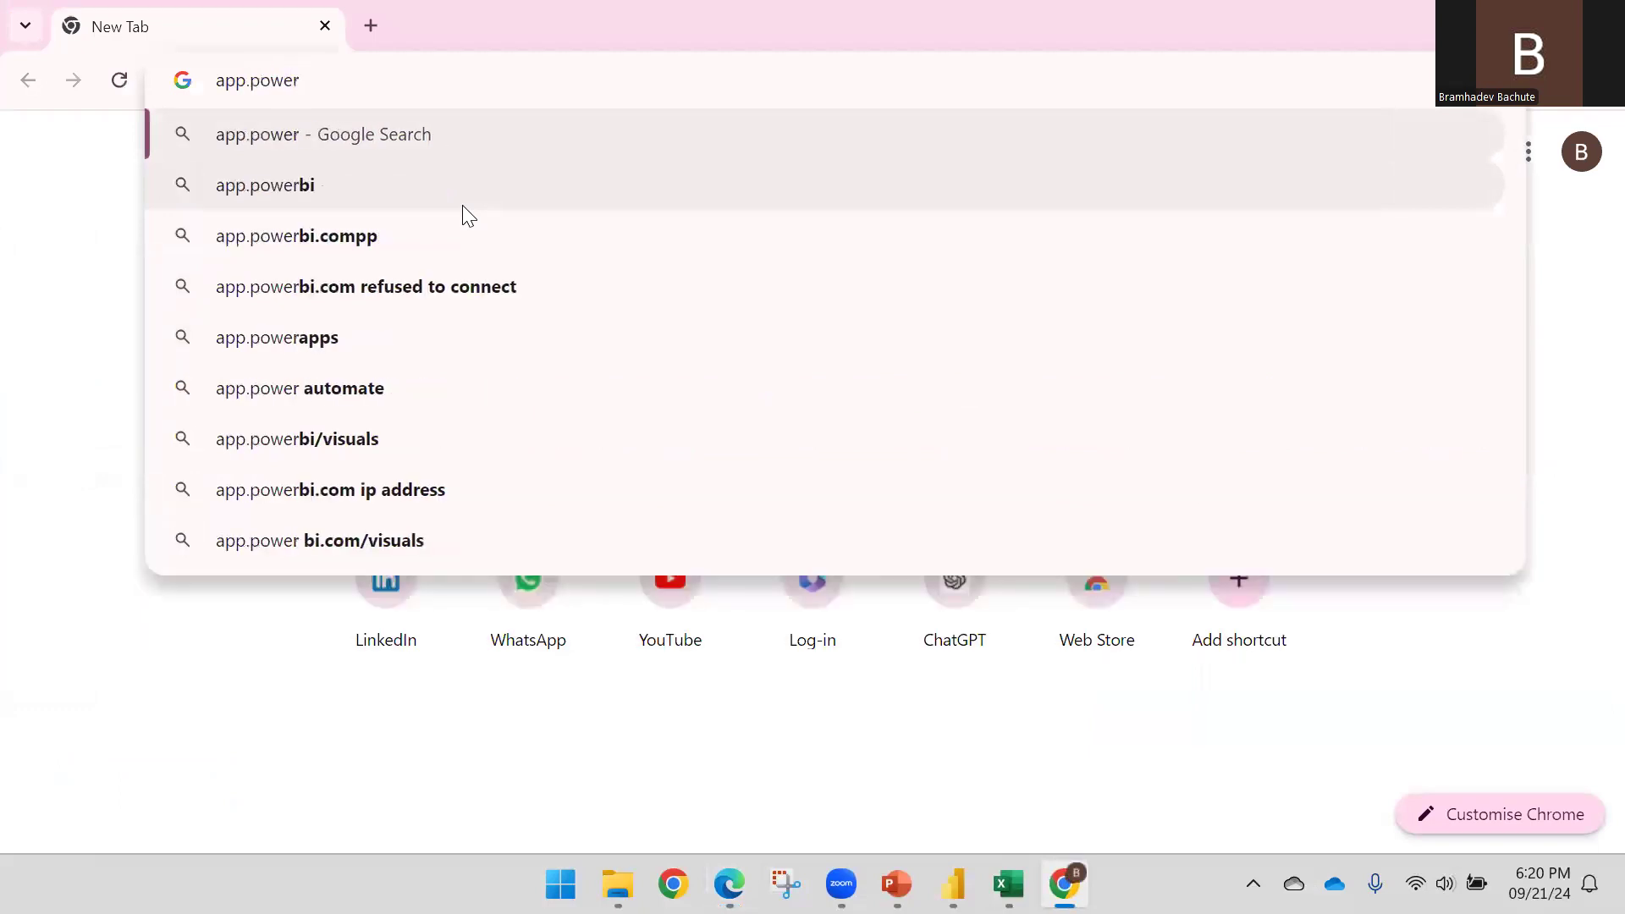
key("Down")
key("Down")
key("BackSpace")
key("BackSpace")
key("Return")
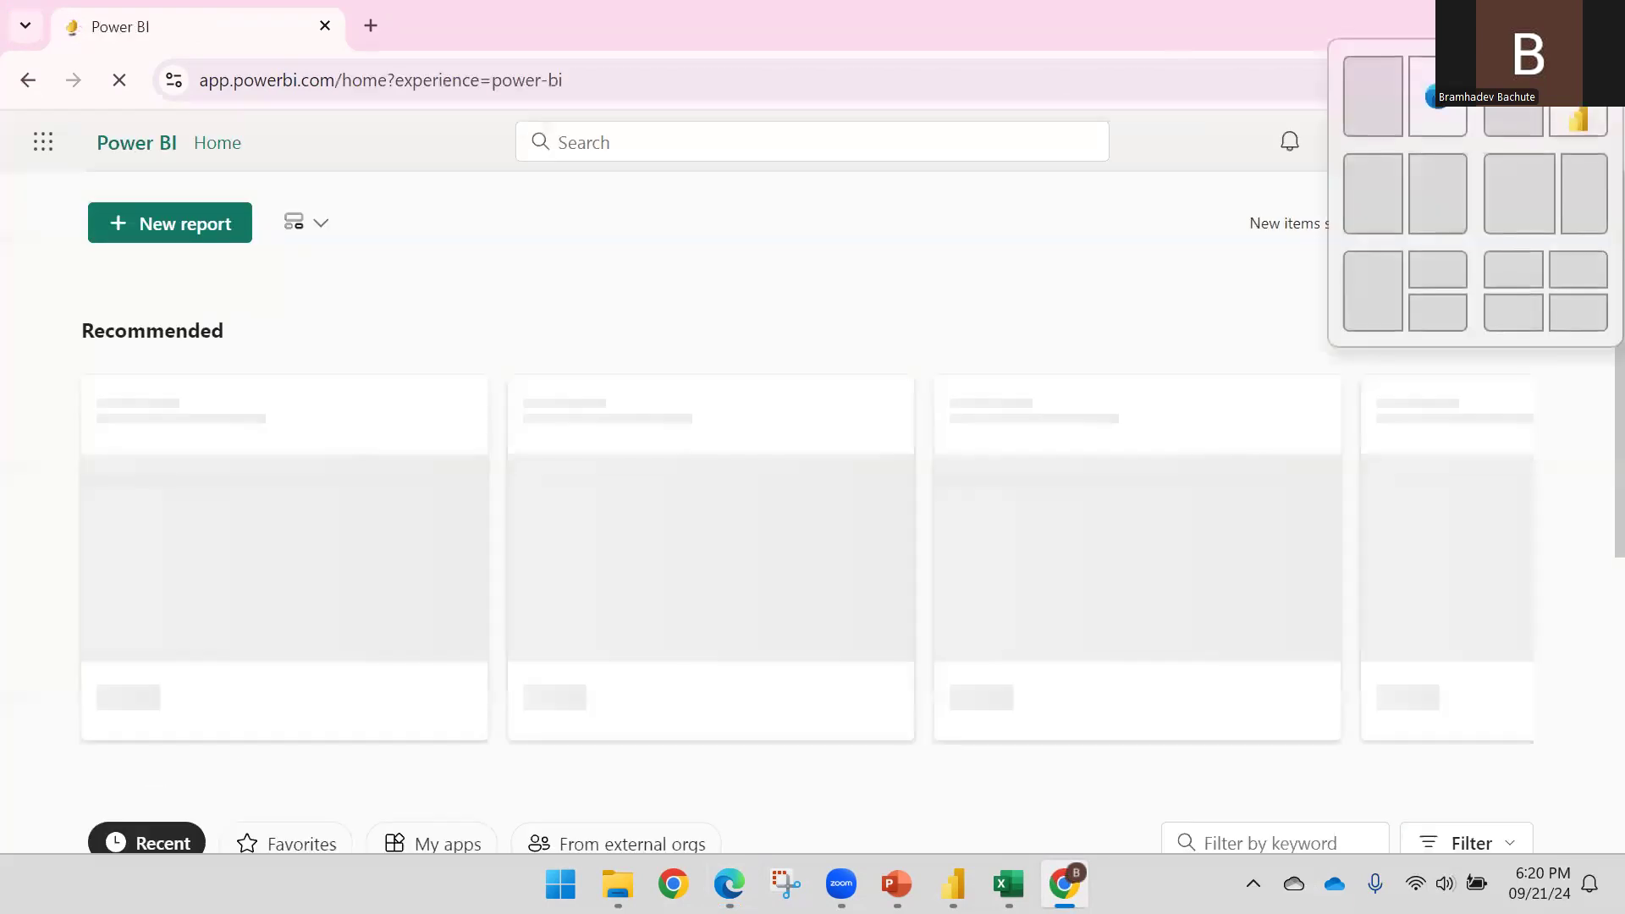
Maximize the Power BI window and sign out of the current account
left_click(1538, 26)
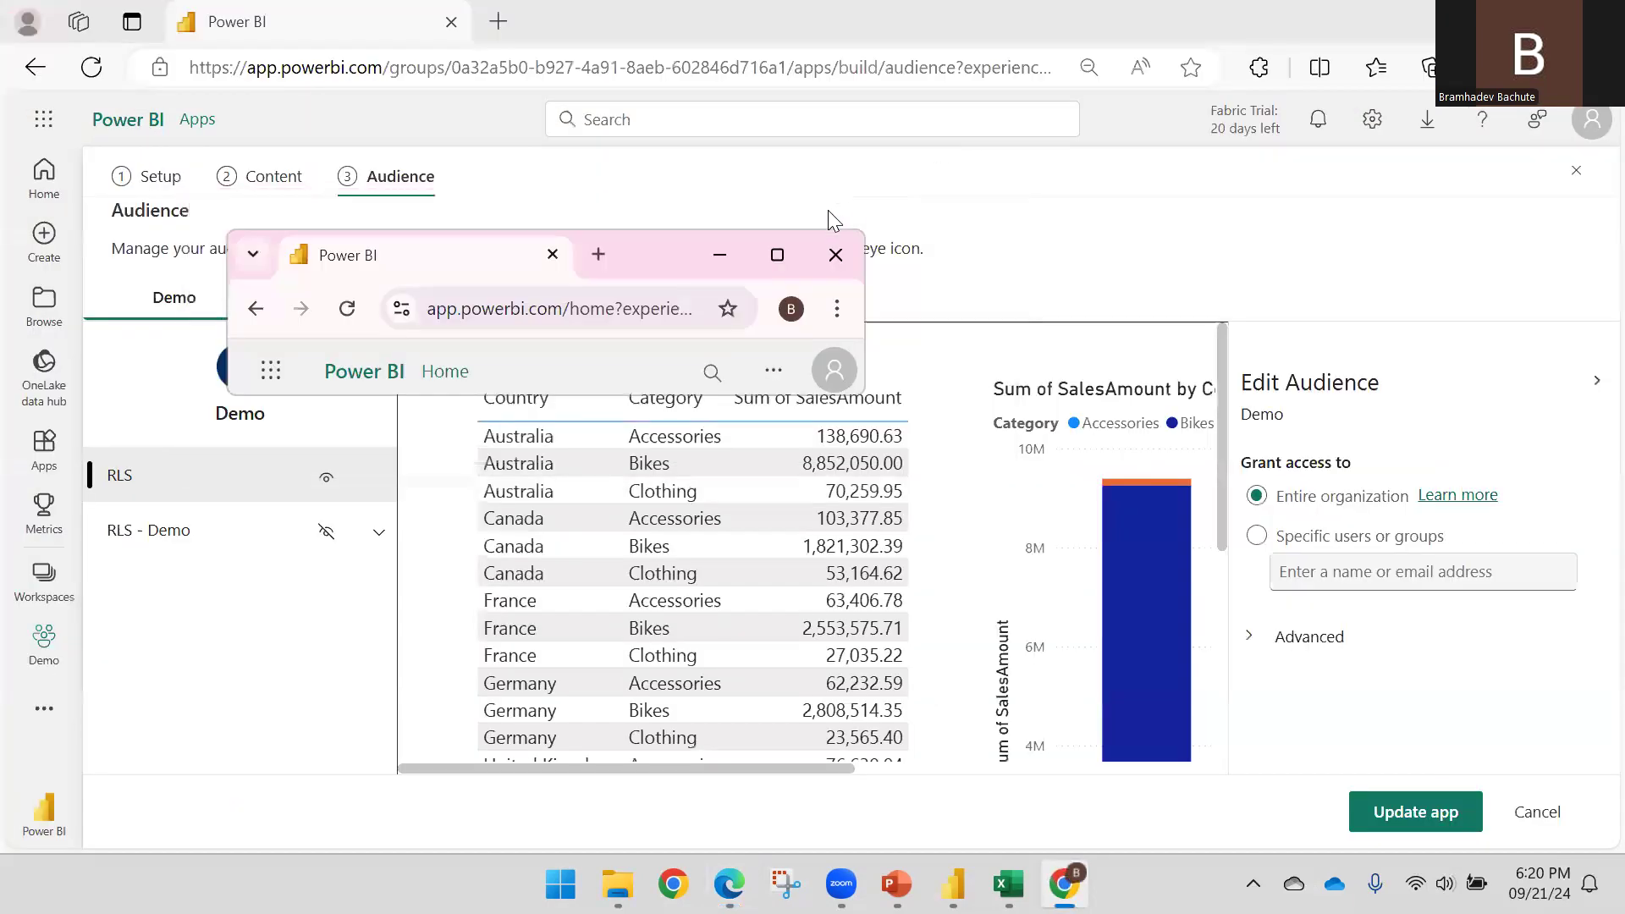
left_click(777, 254)
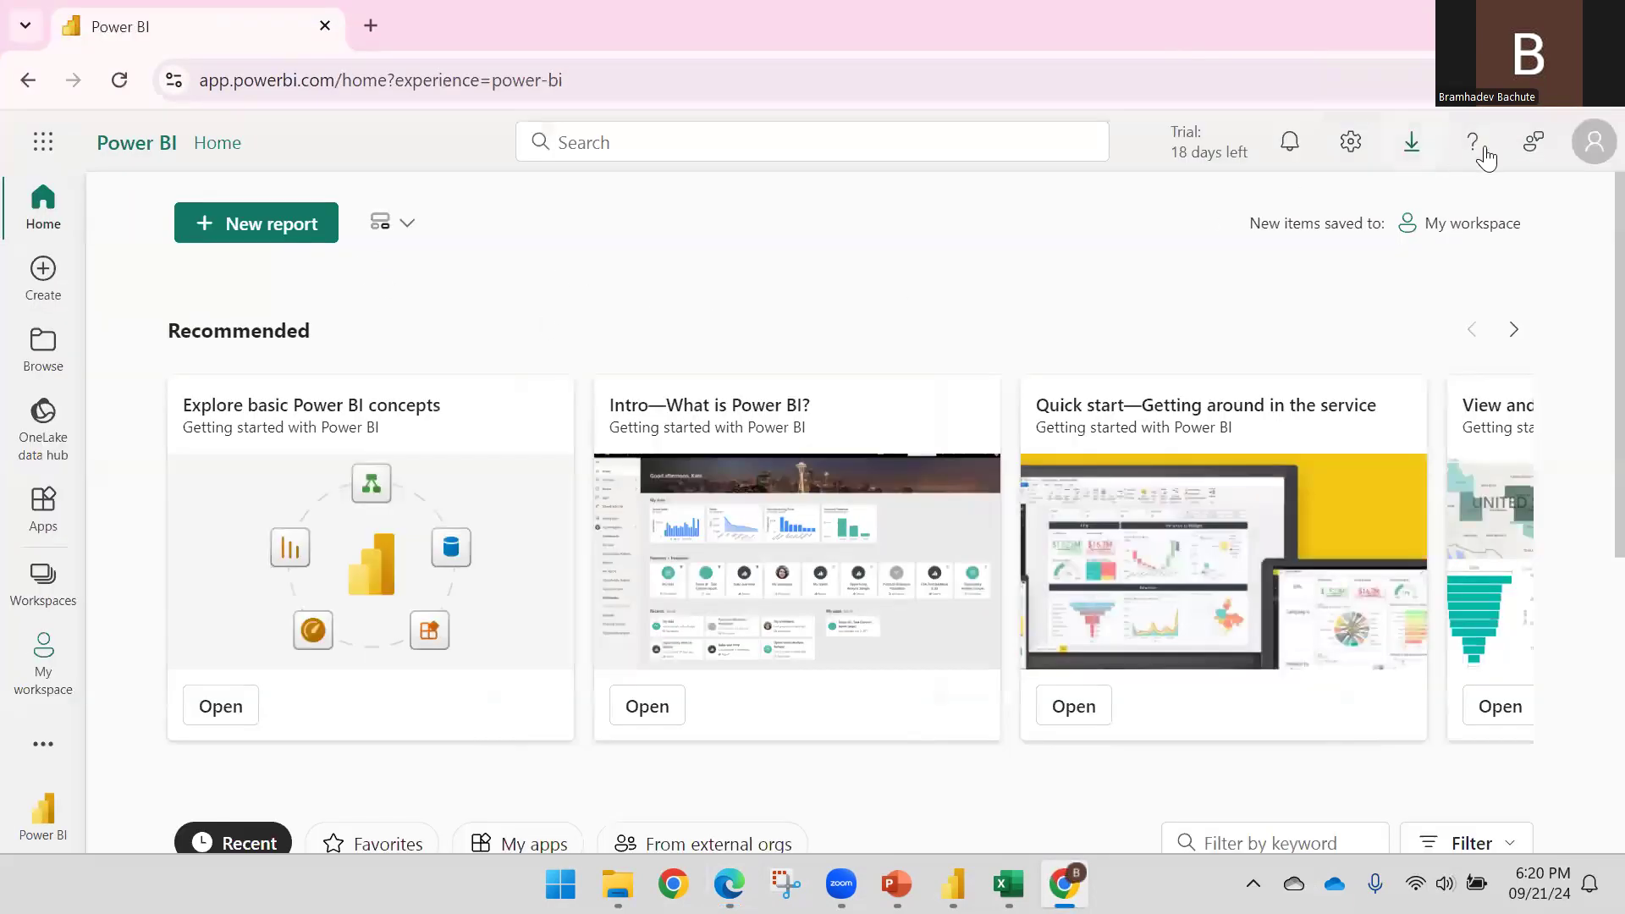
left_click(1595, 142)
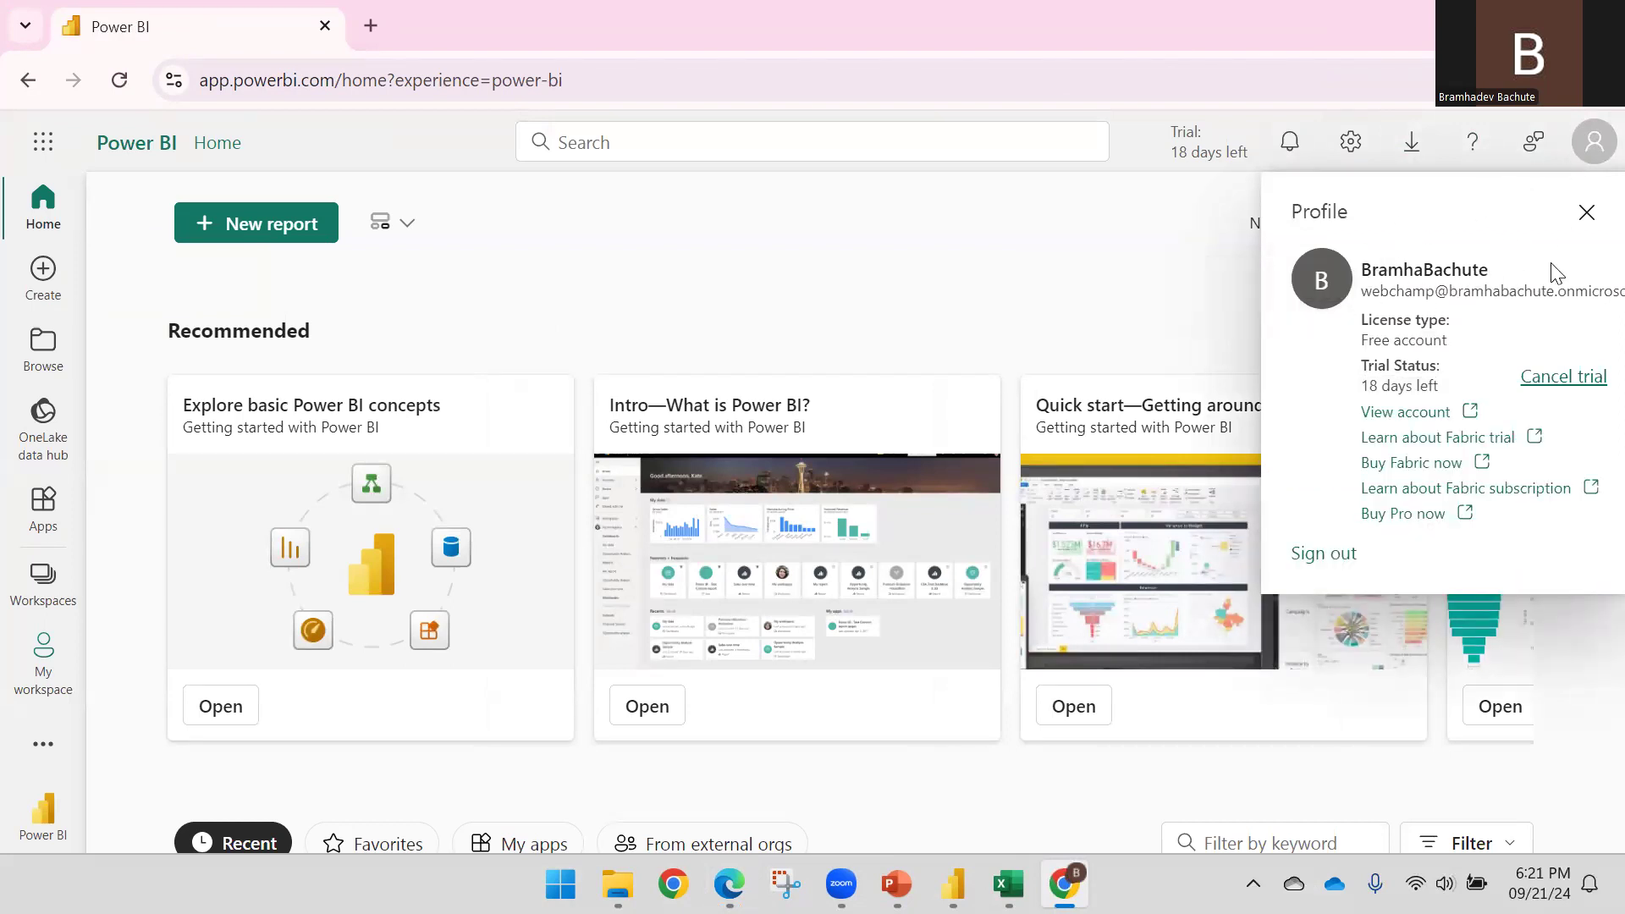
left_click(1314, 556)
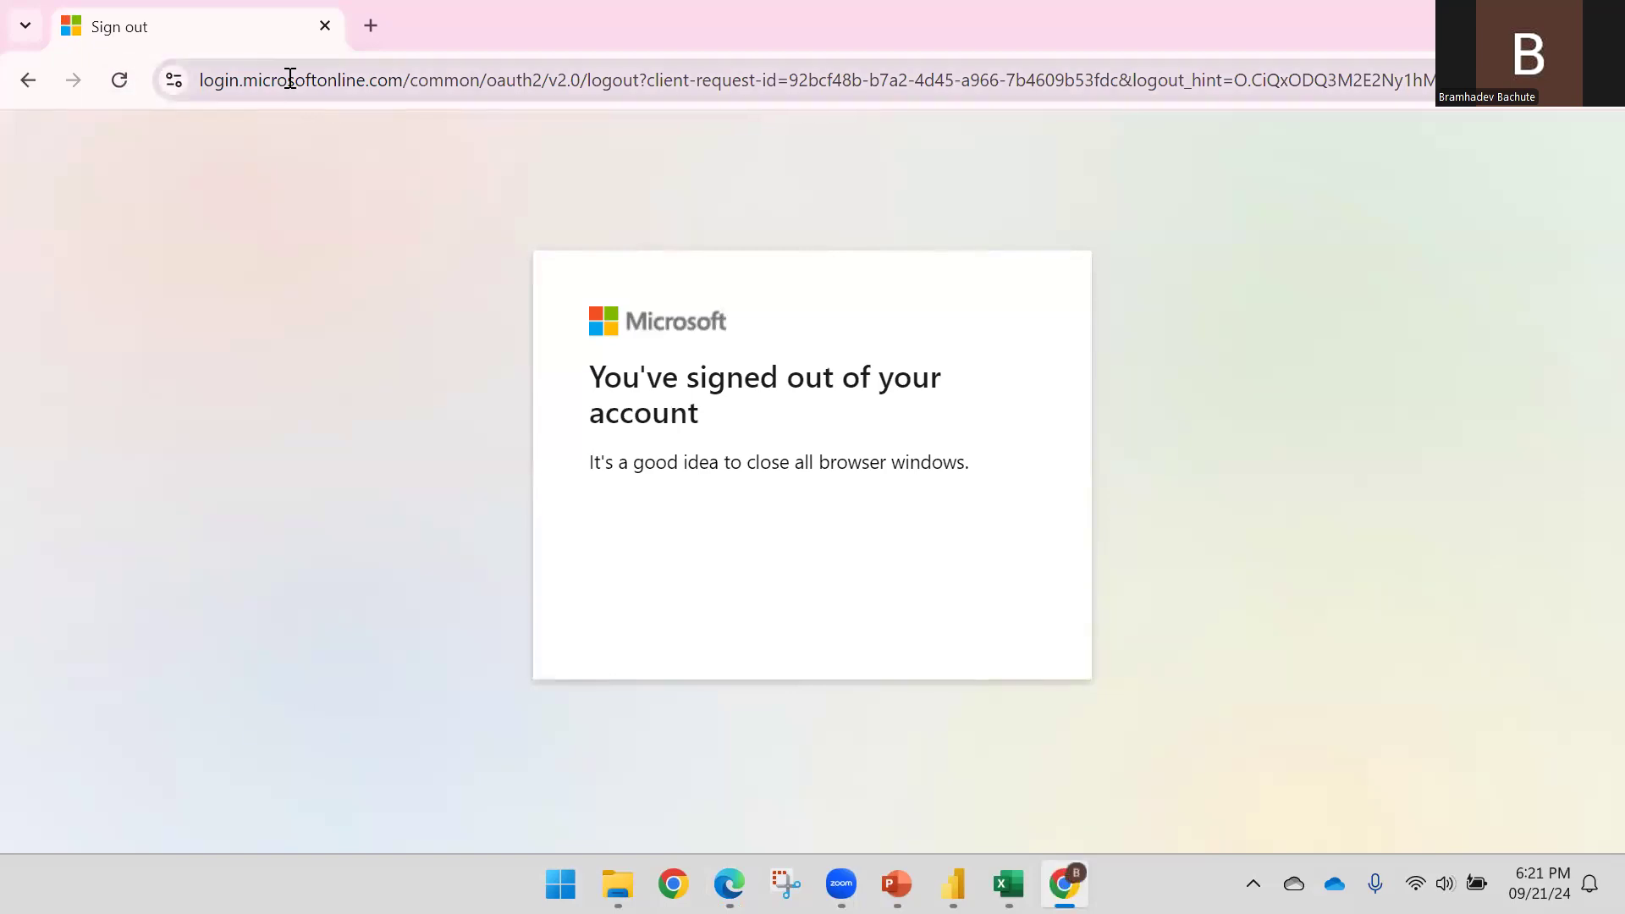
Reopen app.powerbi.com, choose another account, and submit the test user's email address
left_click(221, 81)
type("app")
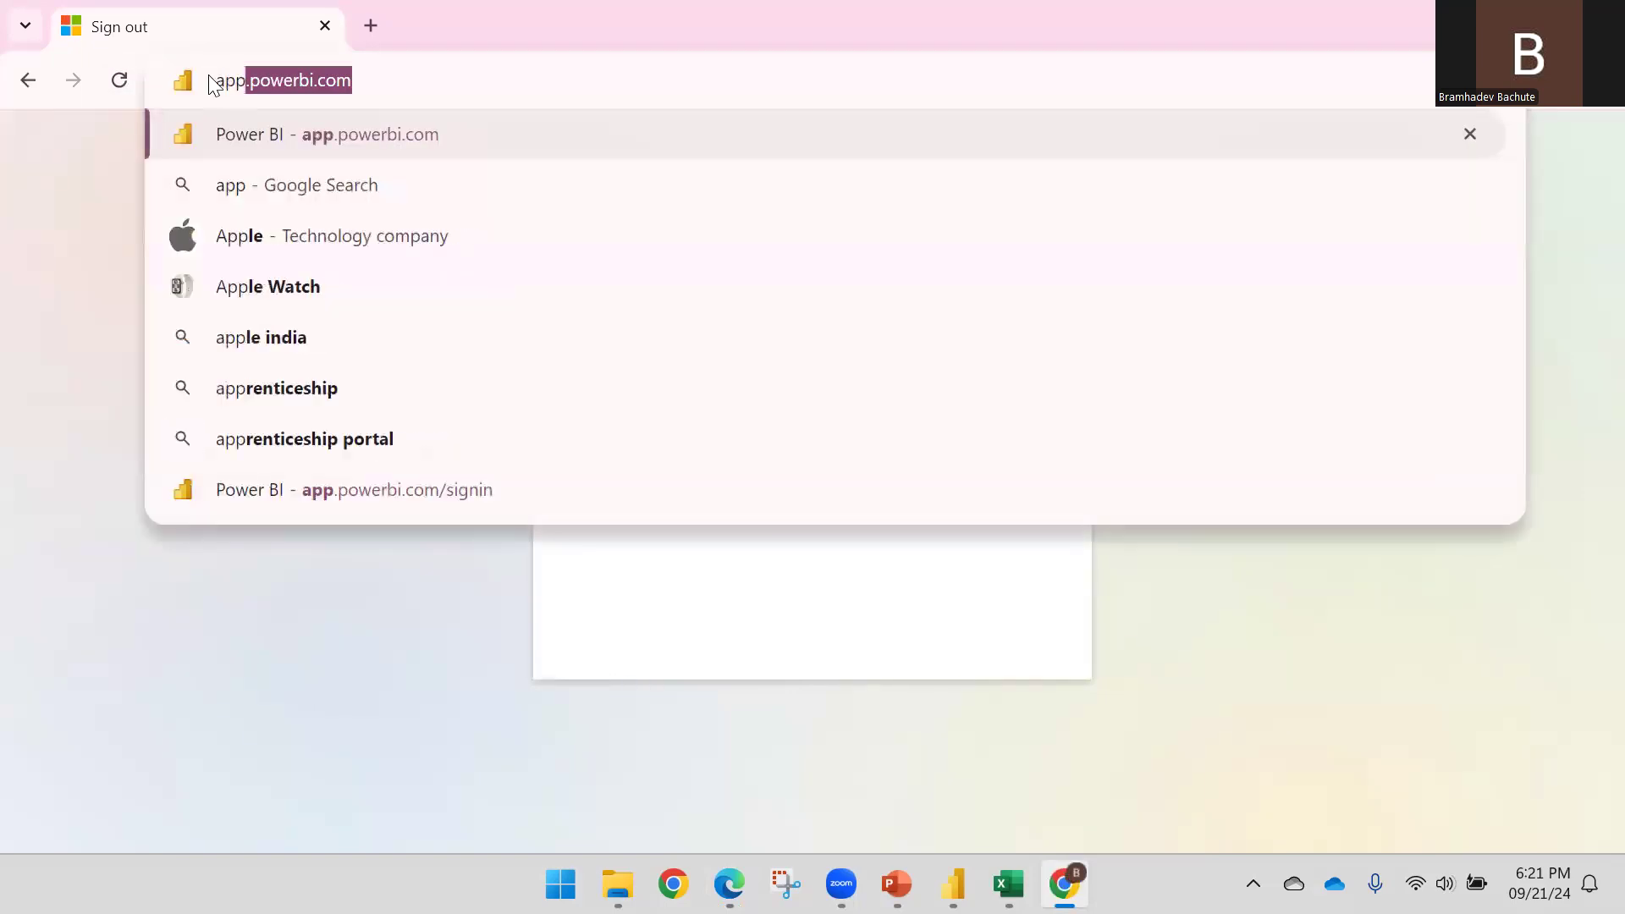
key("Return")
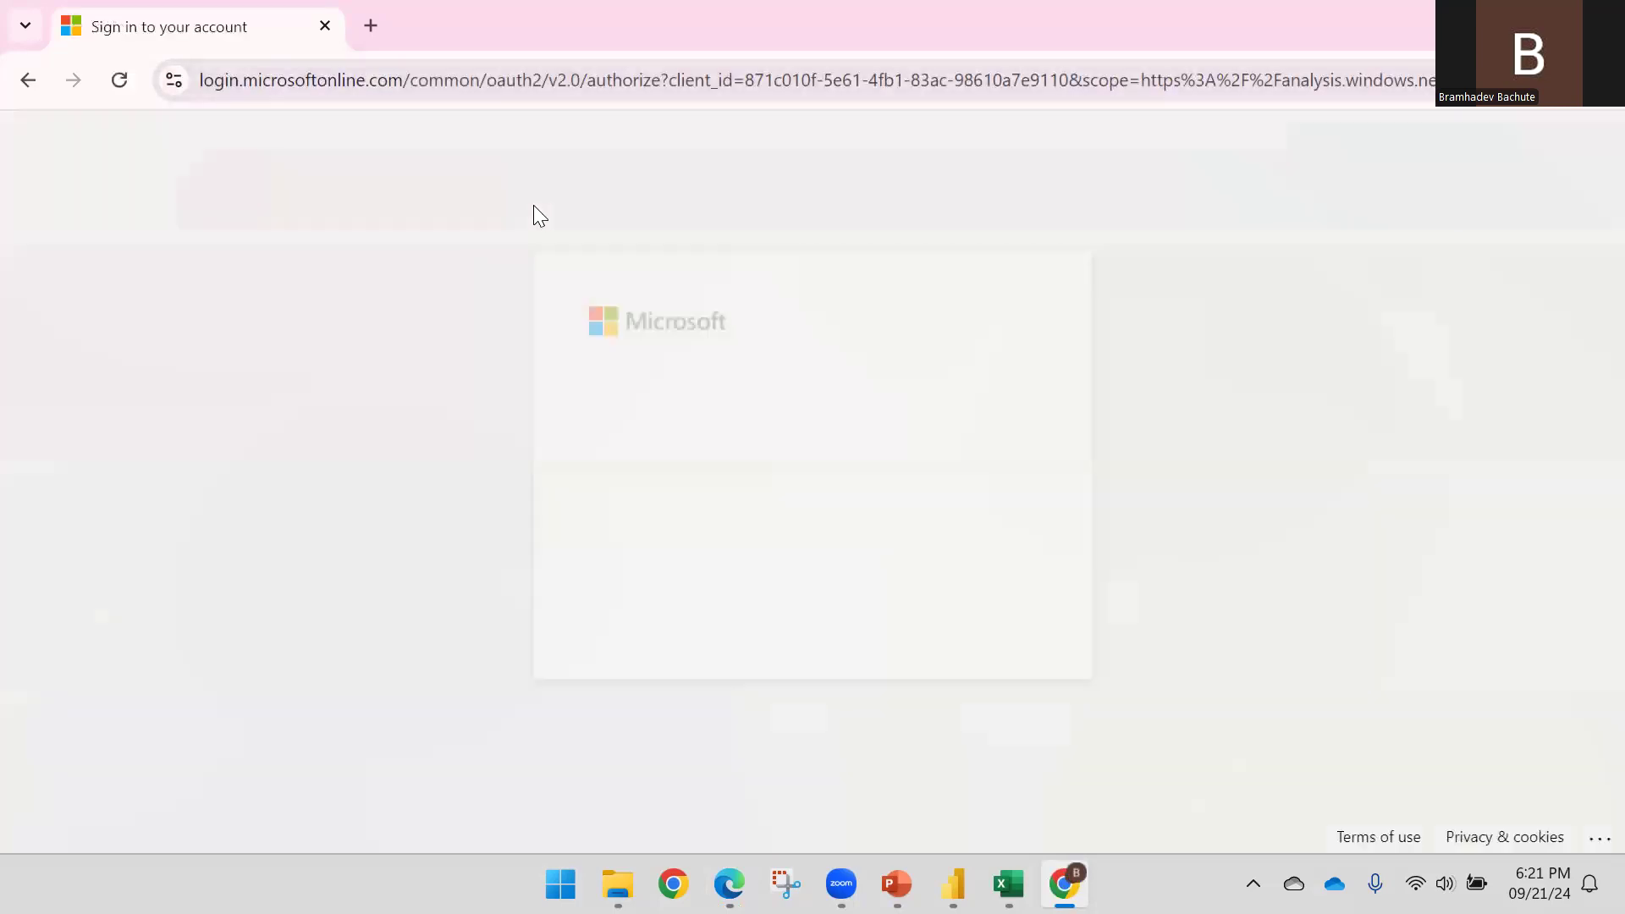
left_click(740, 544)
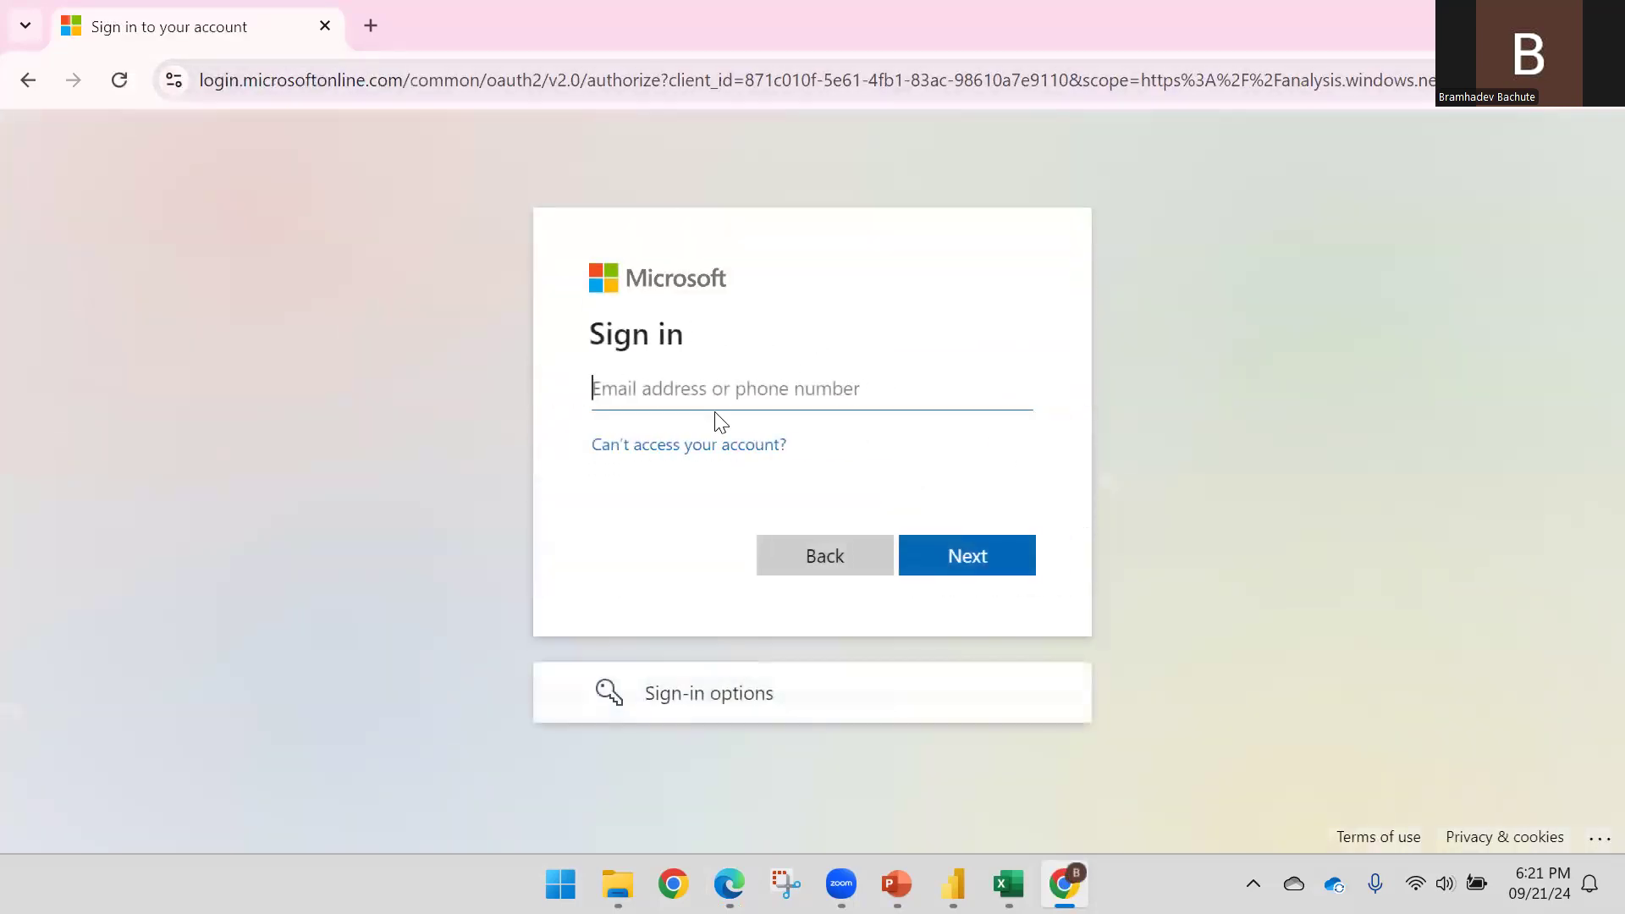
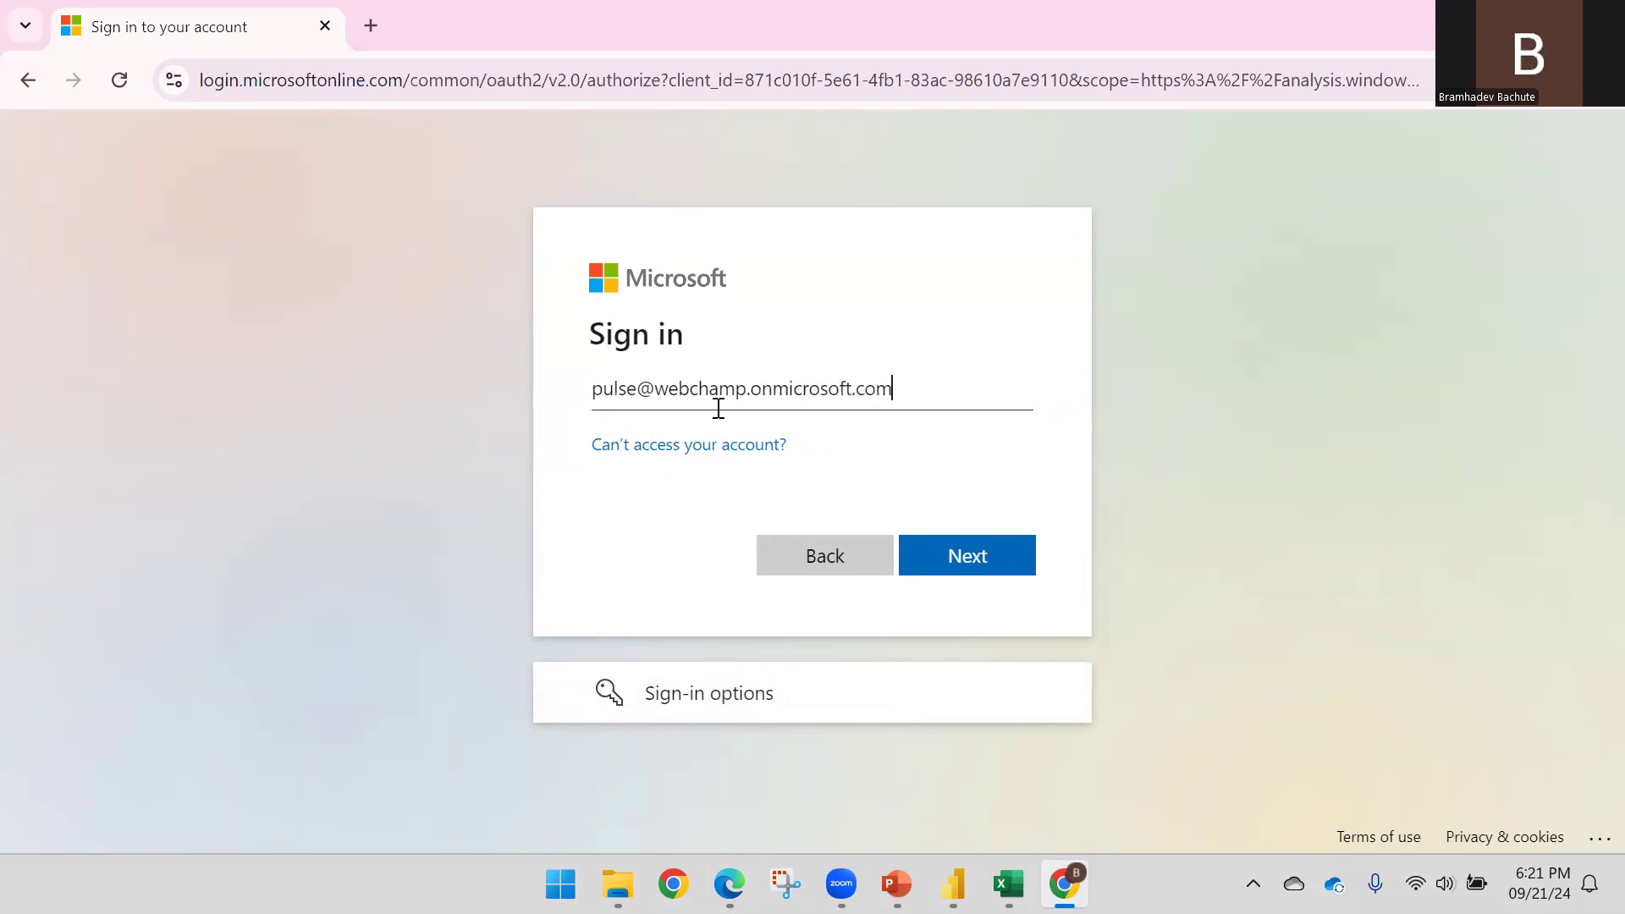
key("Return")
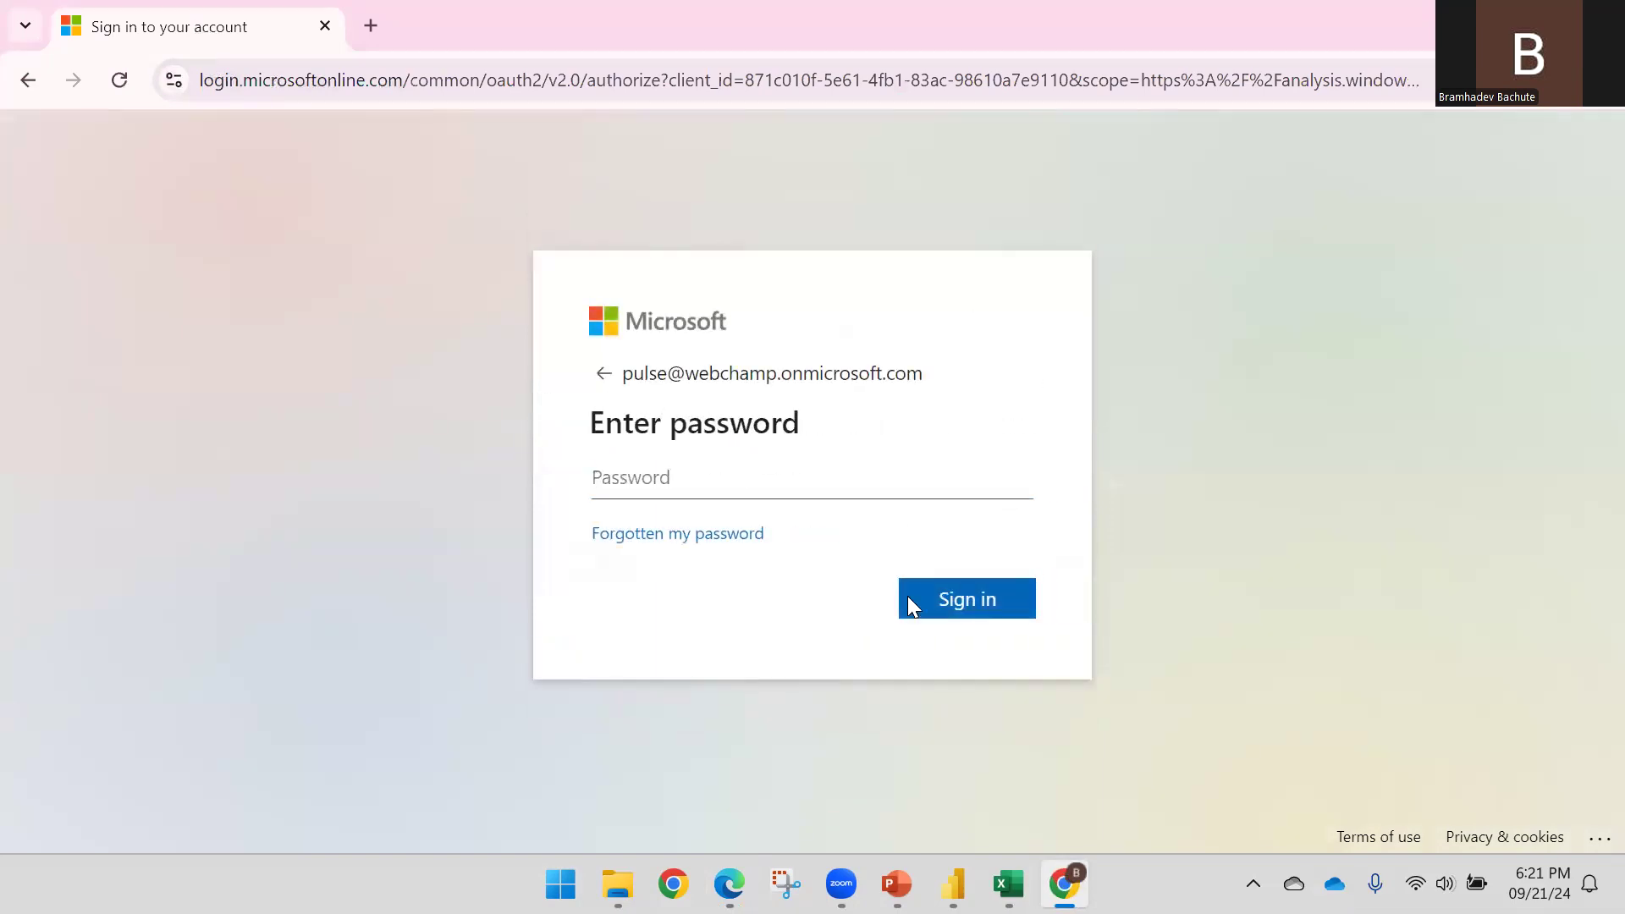
Enter the test user's password and dismiss the browser's save-password prompt
left_click(724, 489)
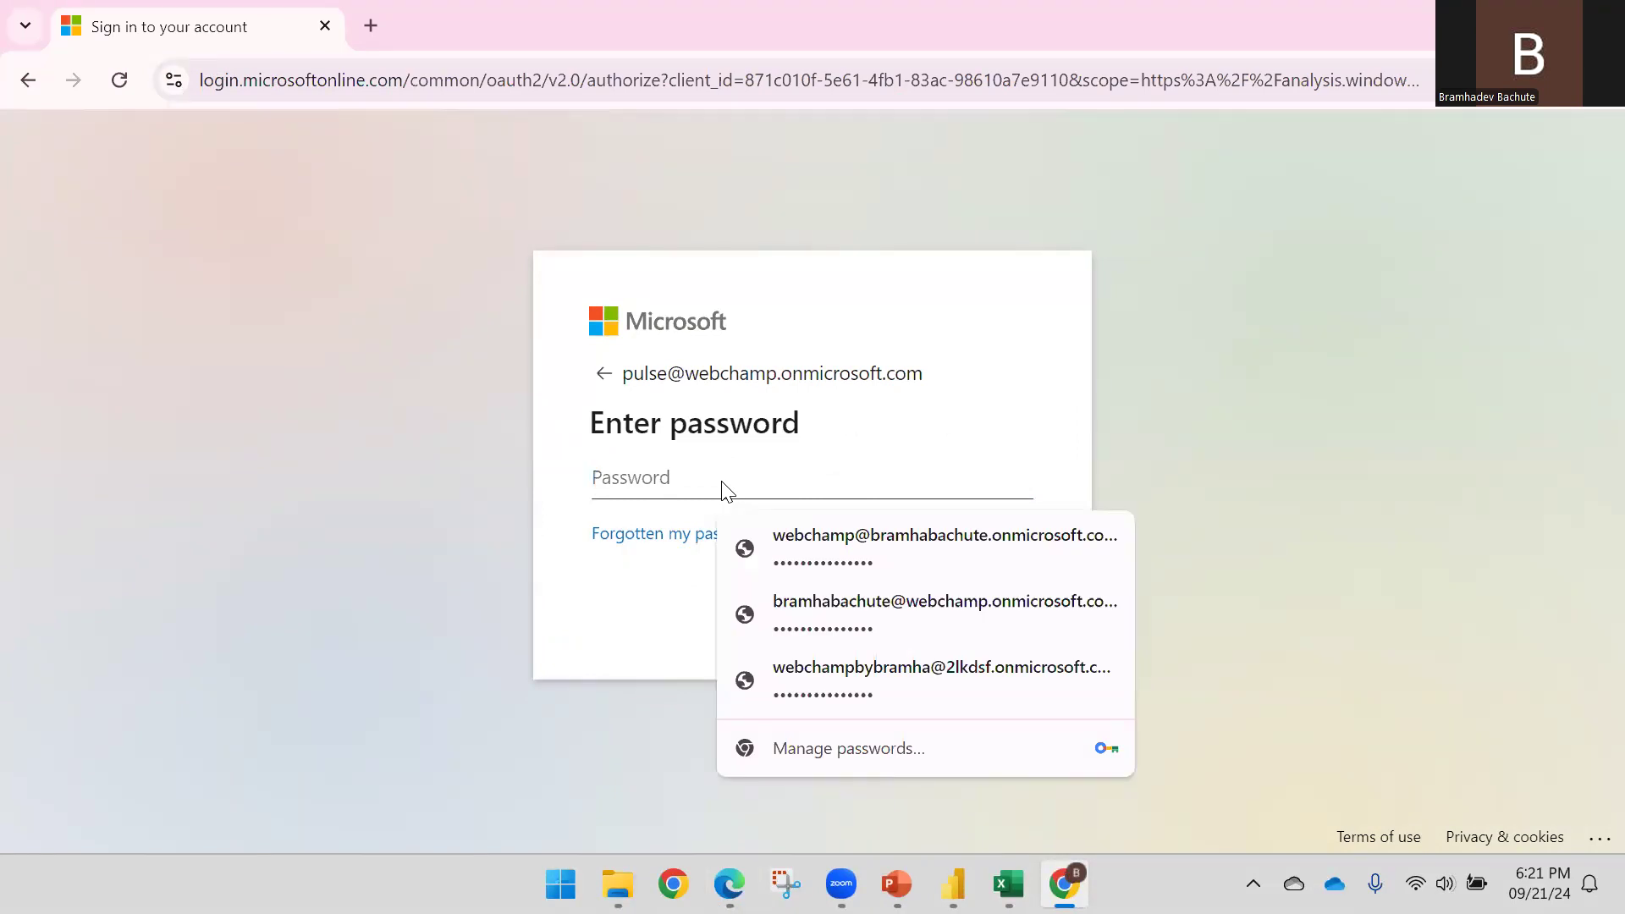
type("•••")
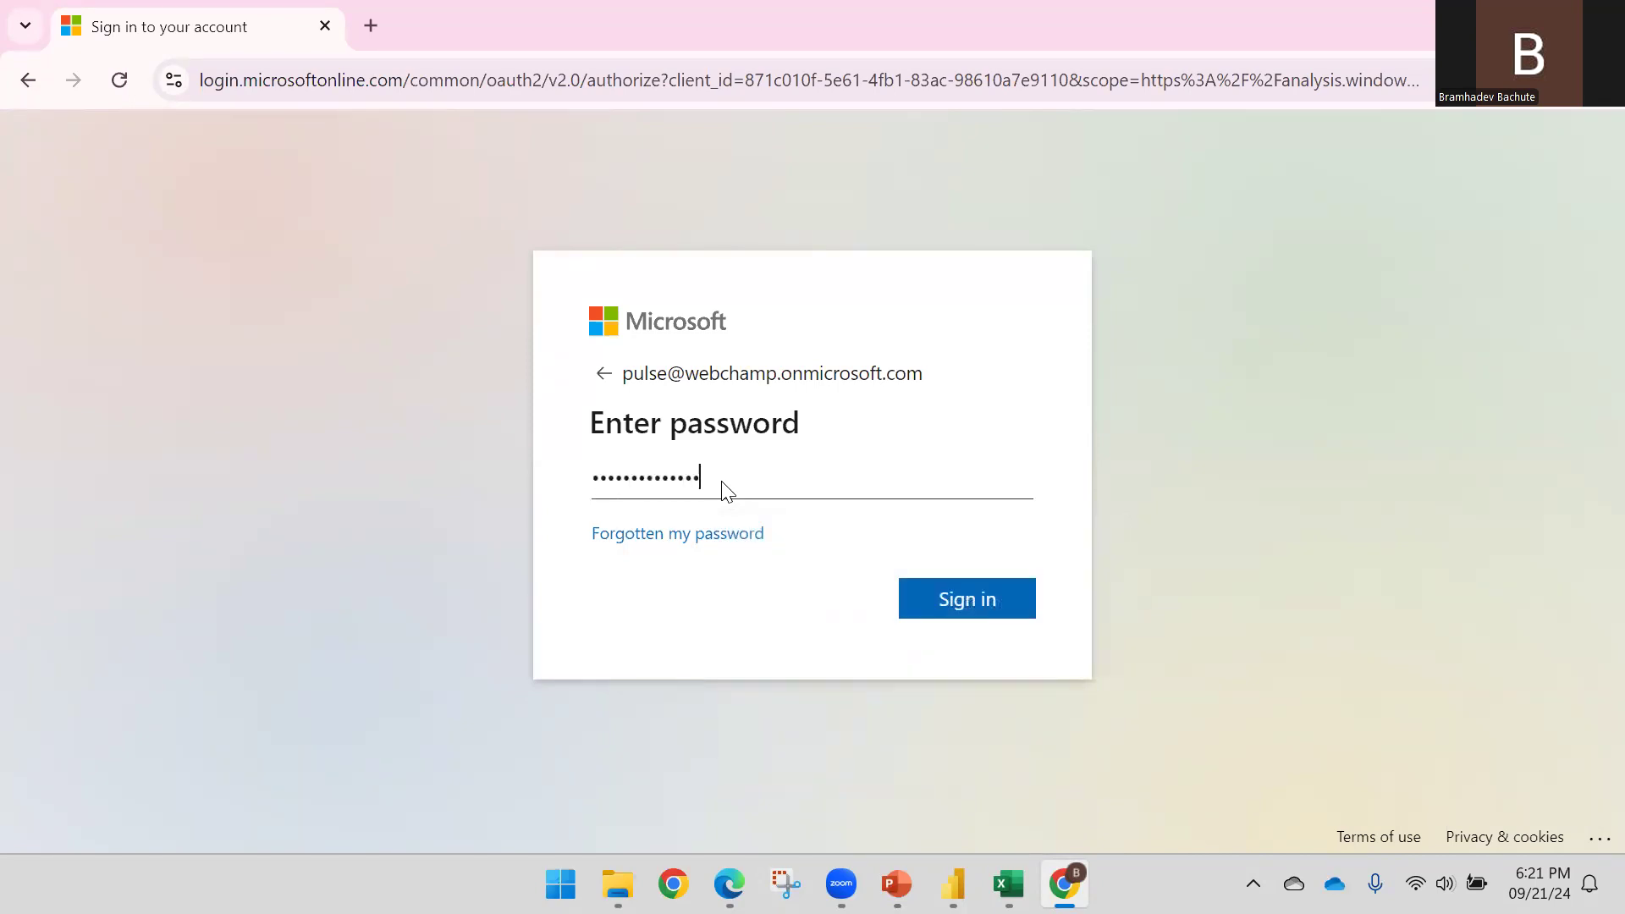
key("Return")
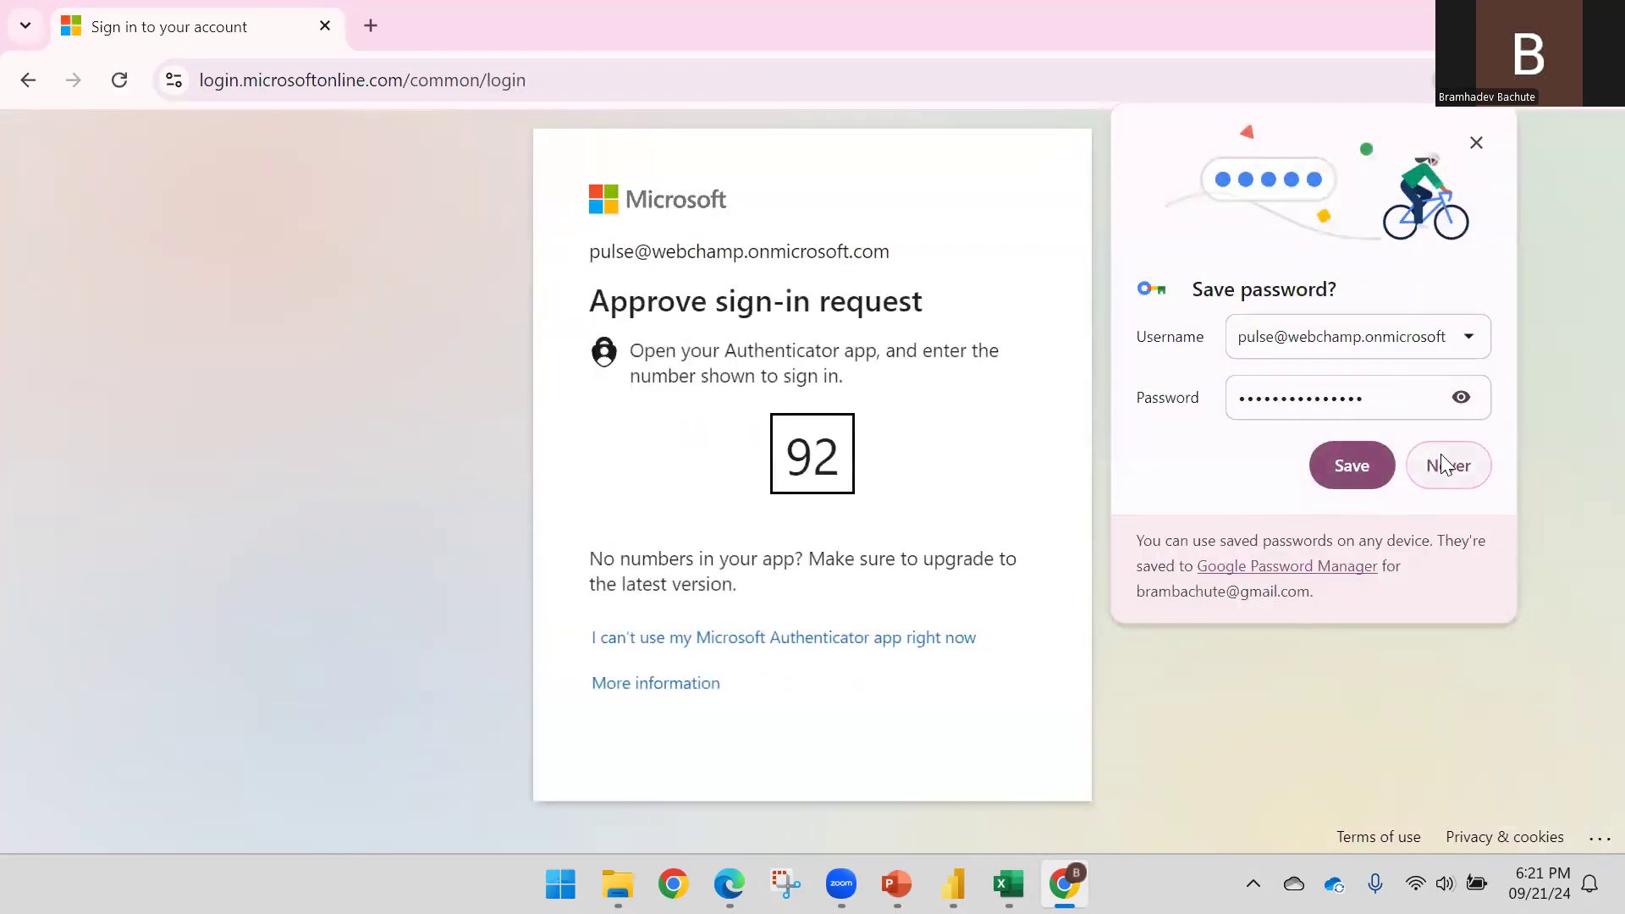
left_click(1370, 465)
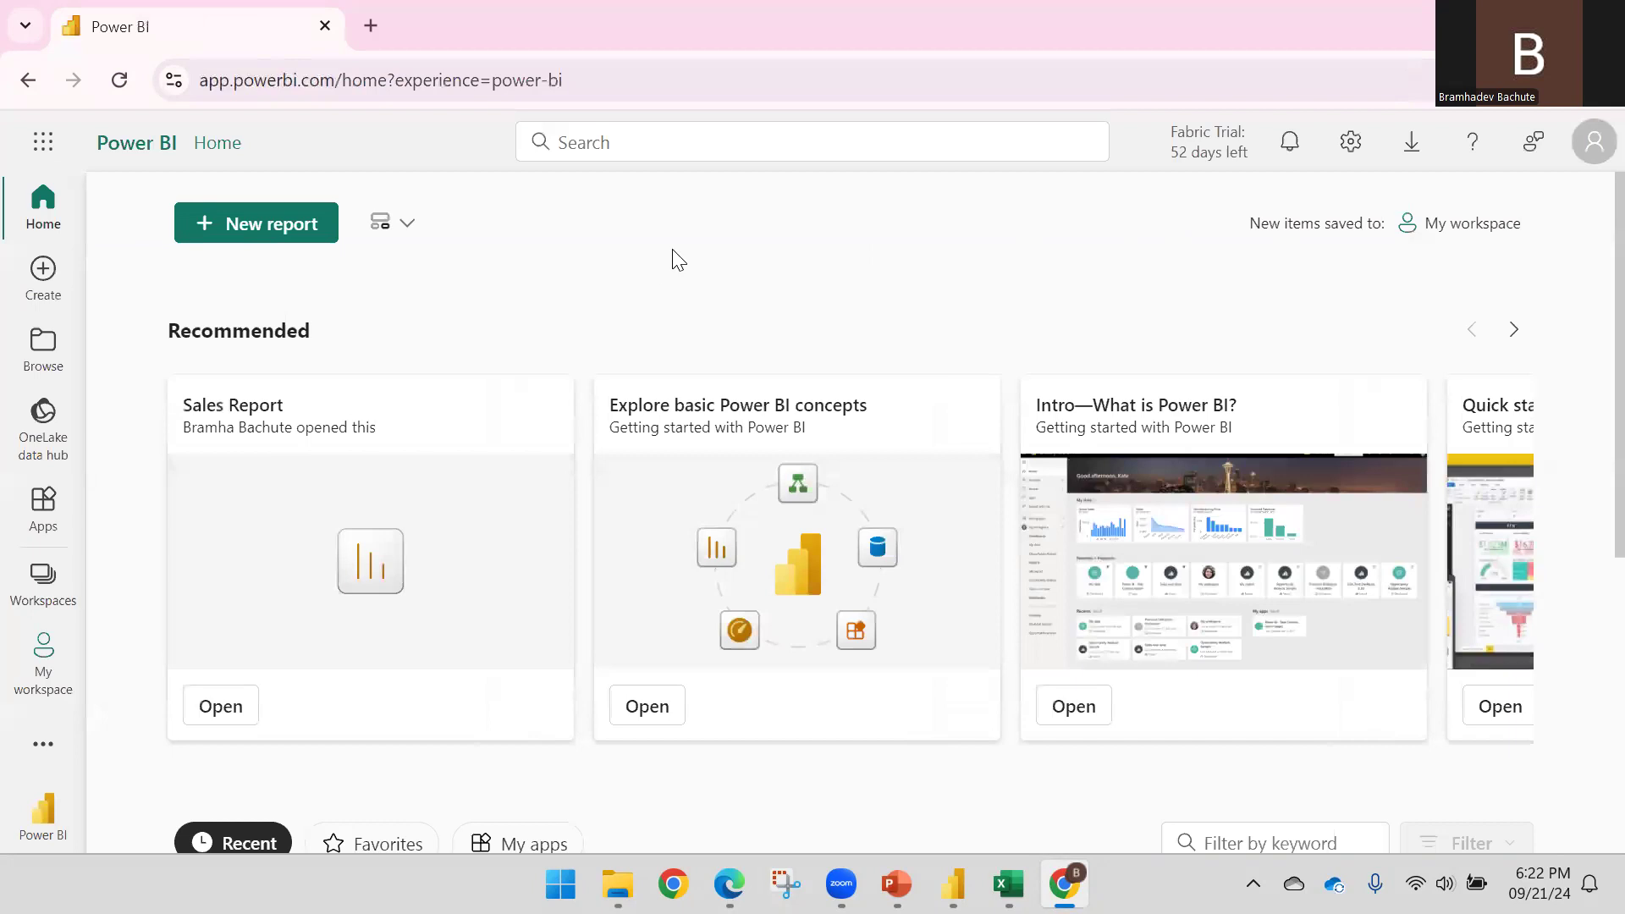
Open the RLS - Demo report in the Demo workspace and confirm it shows only France sales
left_click(68, 578)
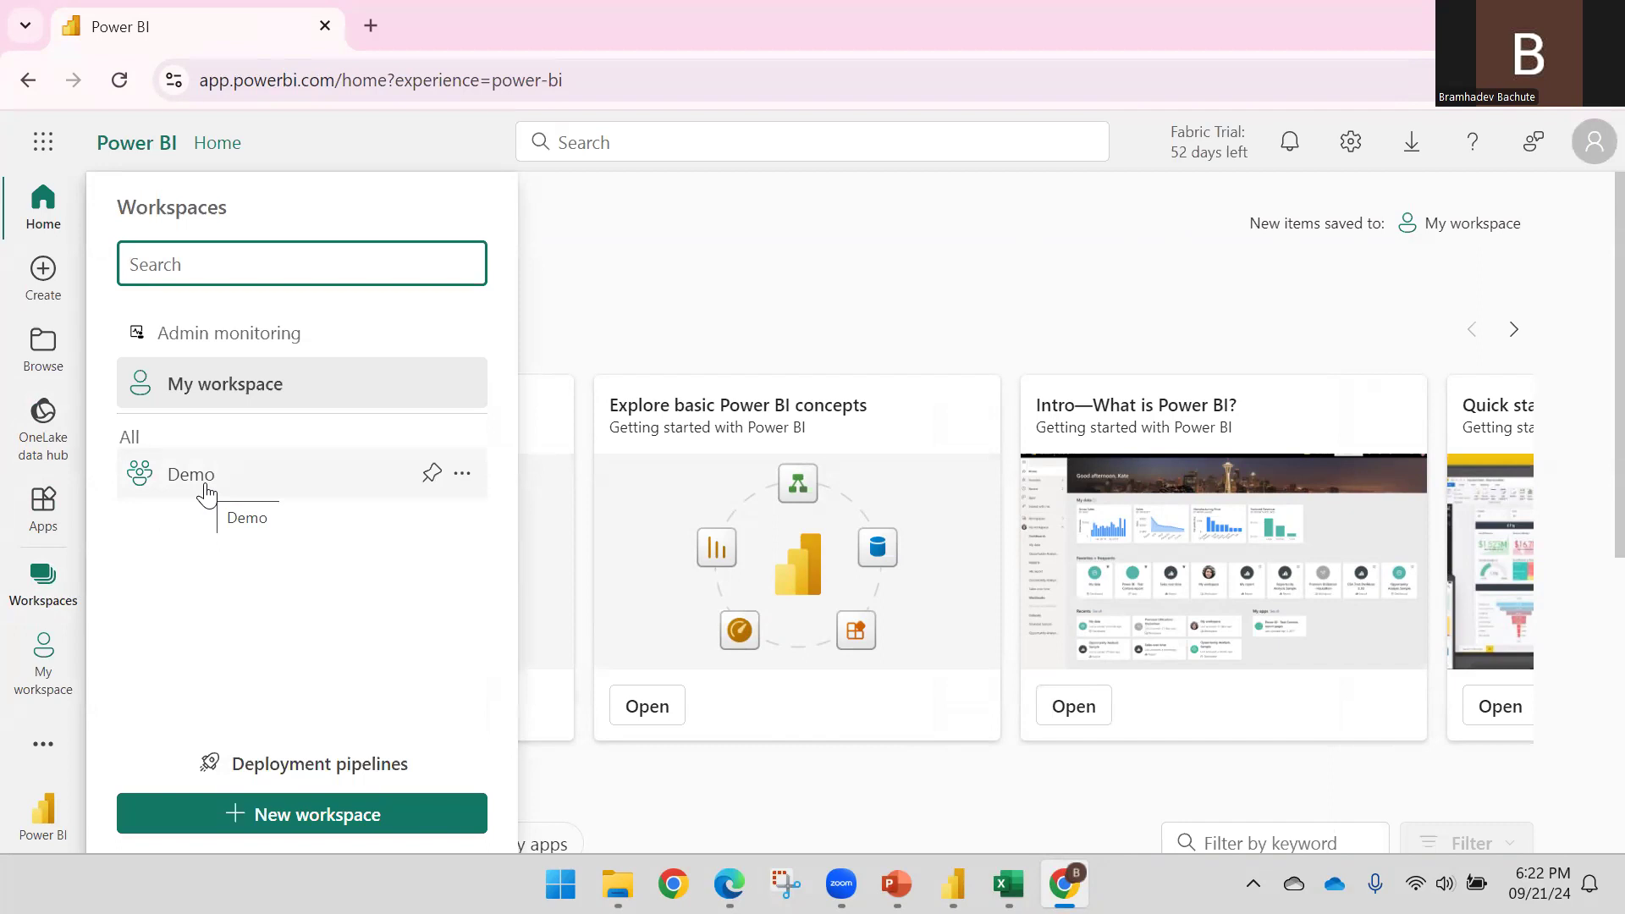
left_click(206, 493)
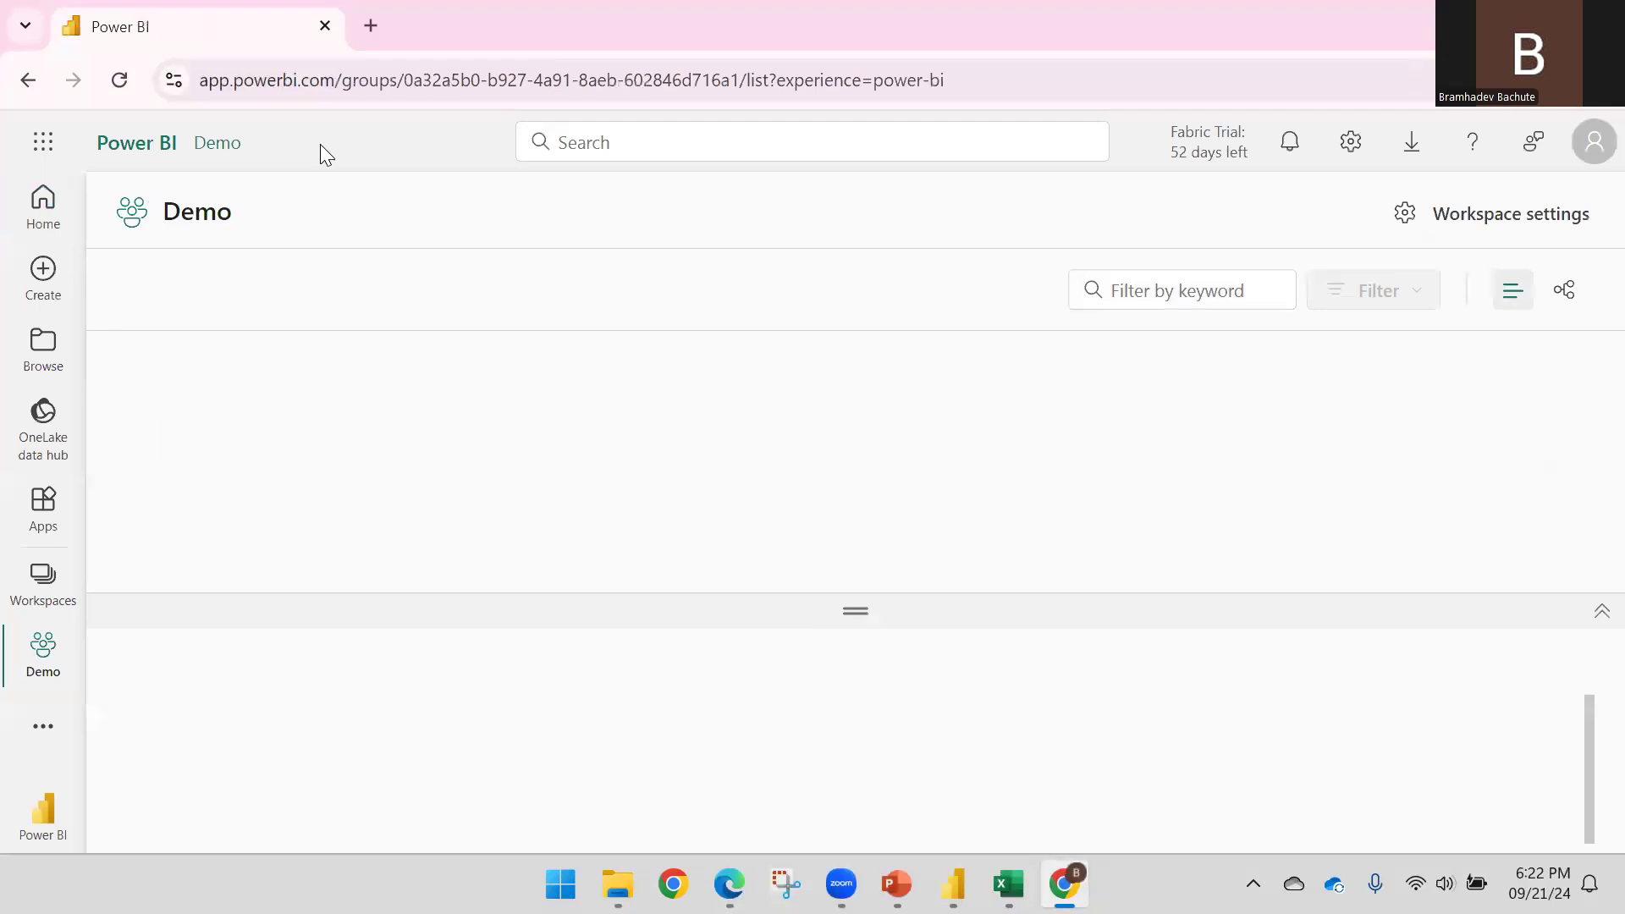
left_click_drag(855, 610, 856, 332)
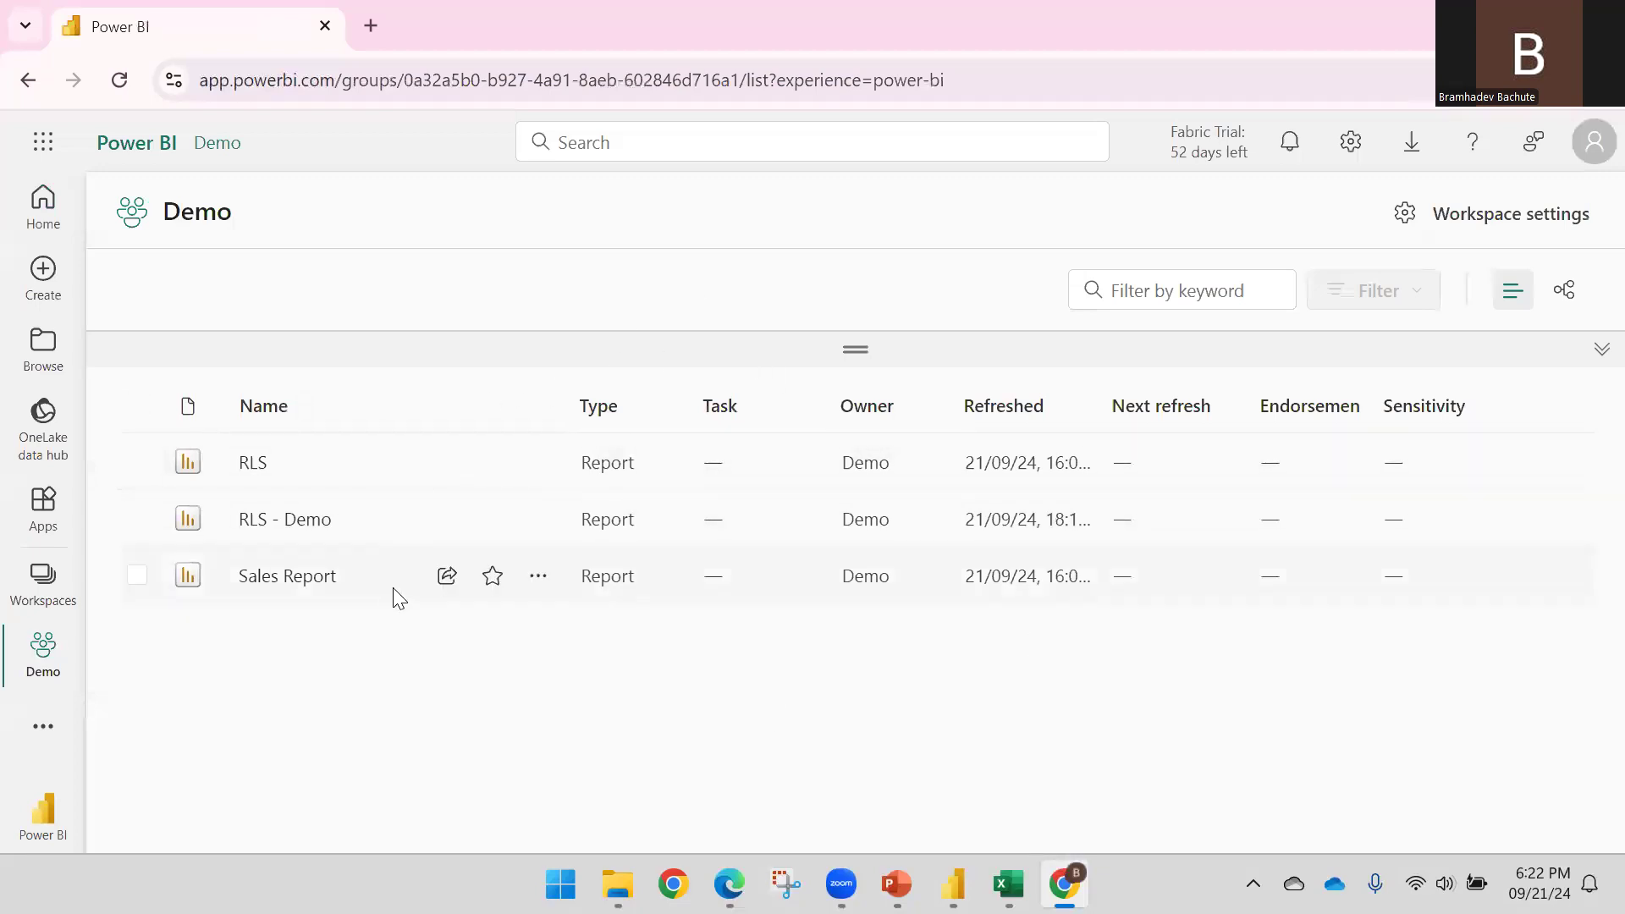
left_click(325, 520)
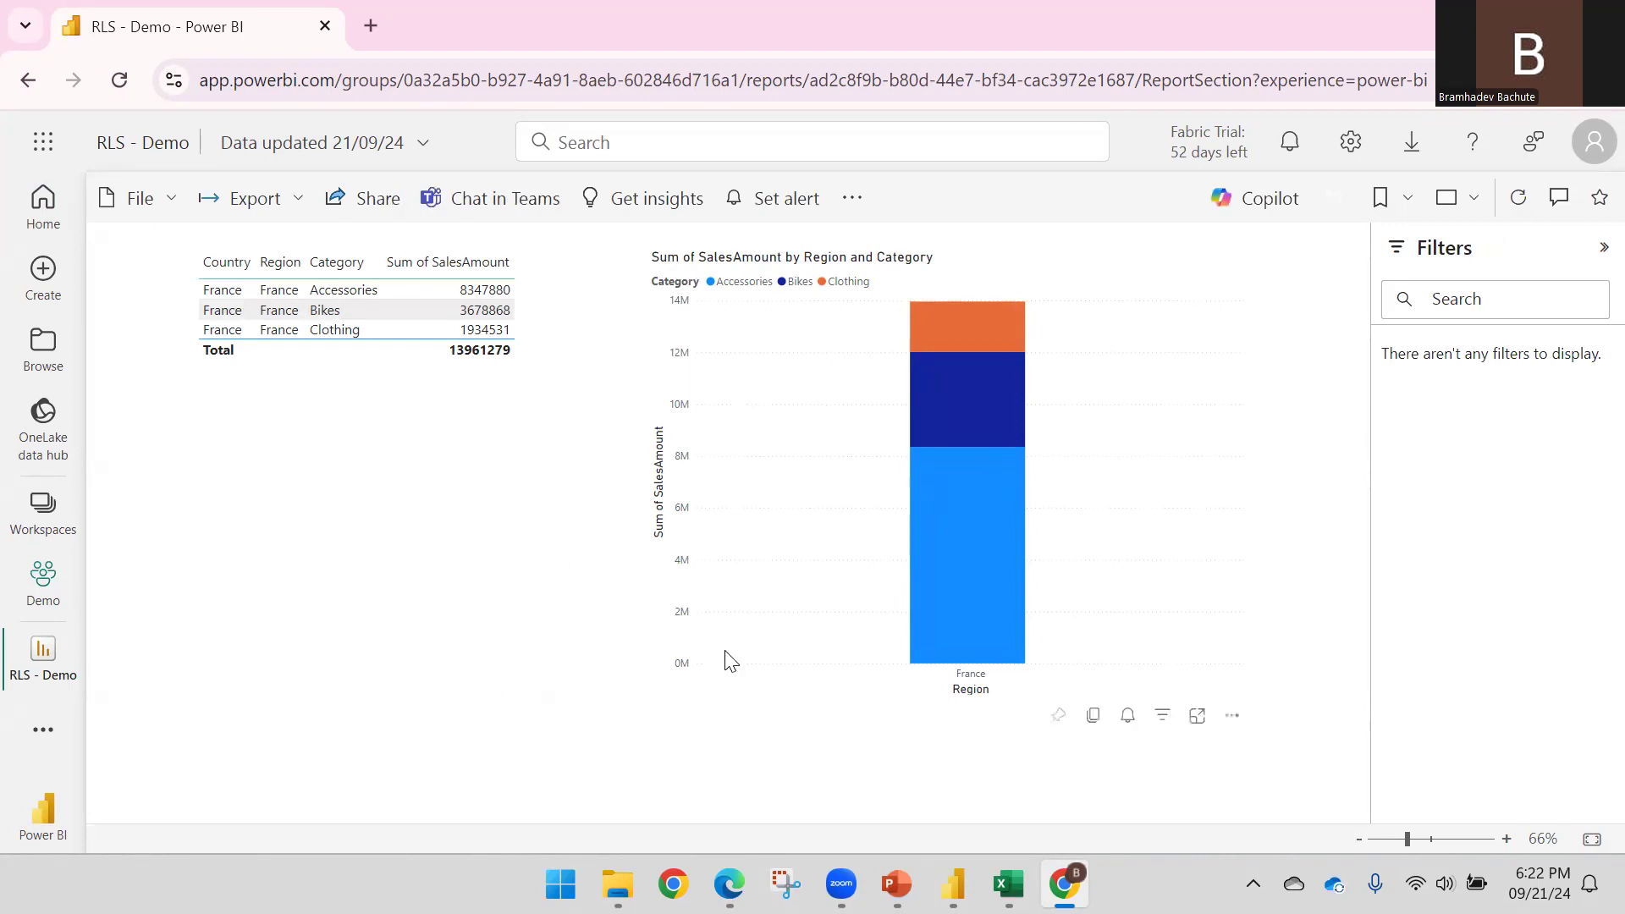
mouse_move(953, 883)
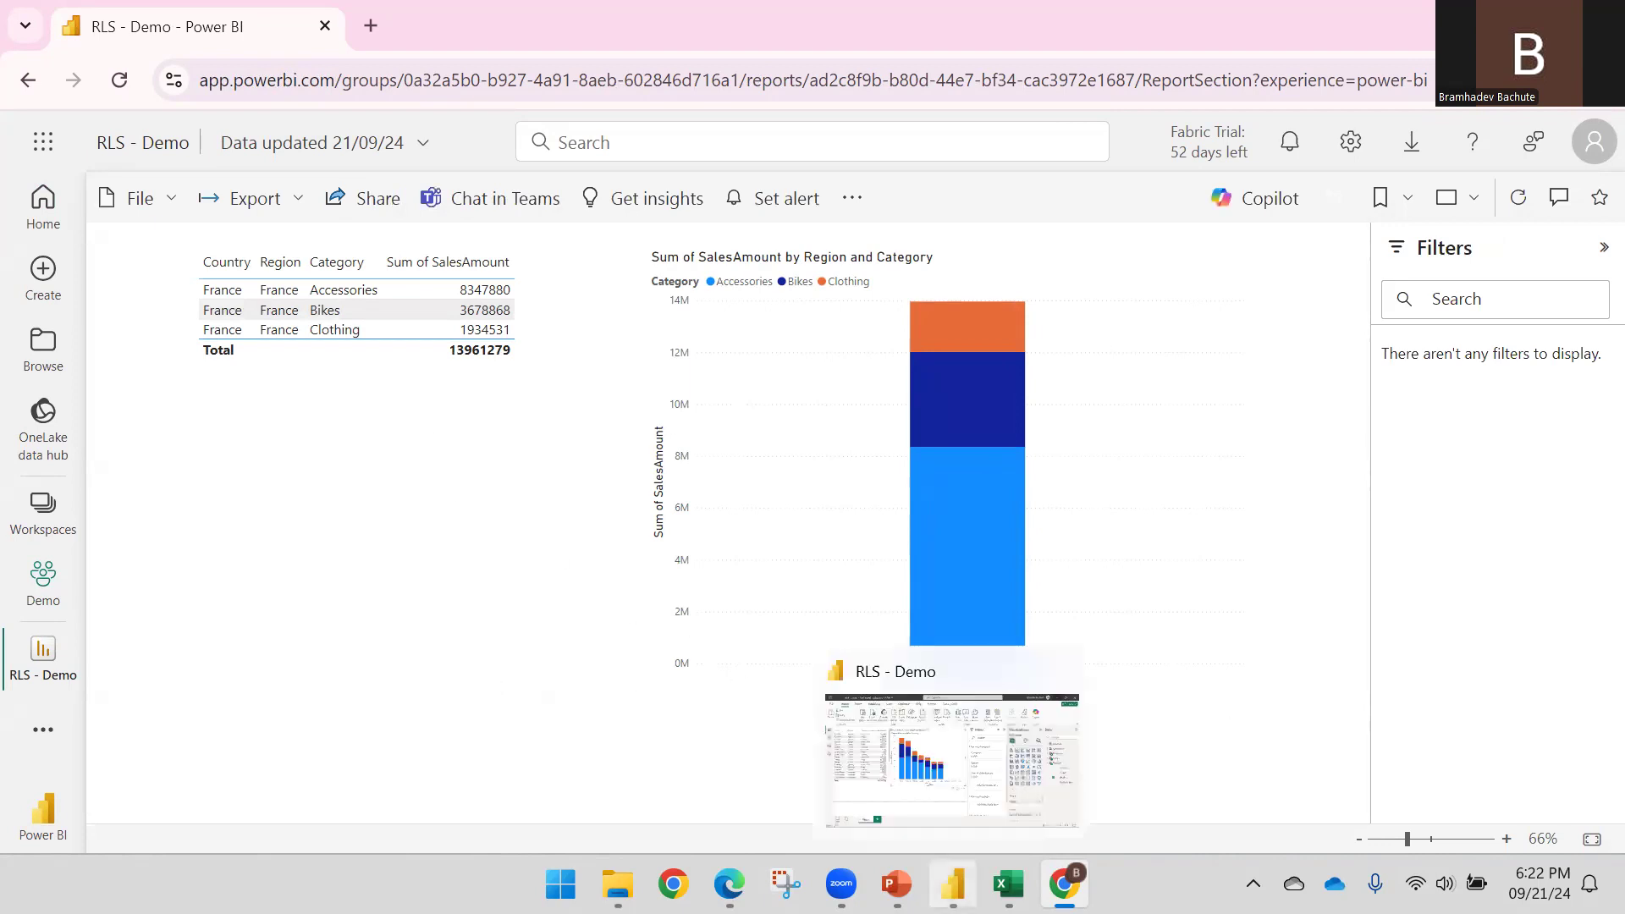
left_click(730, 884)
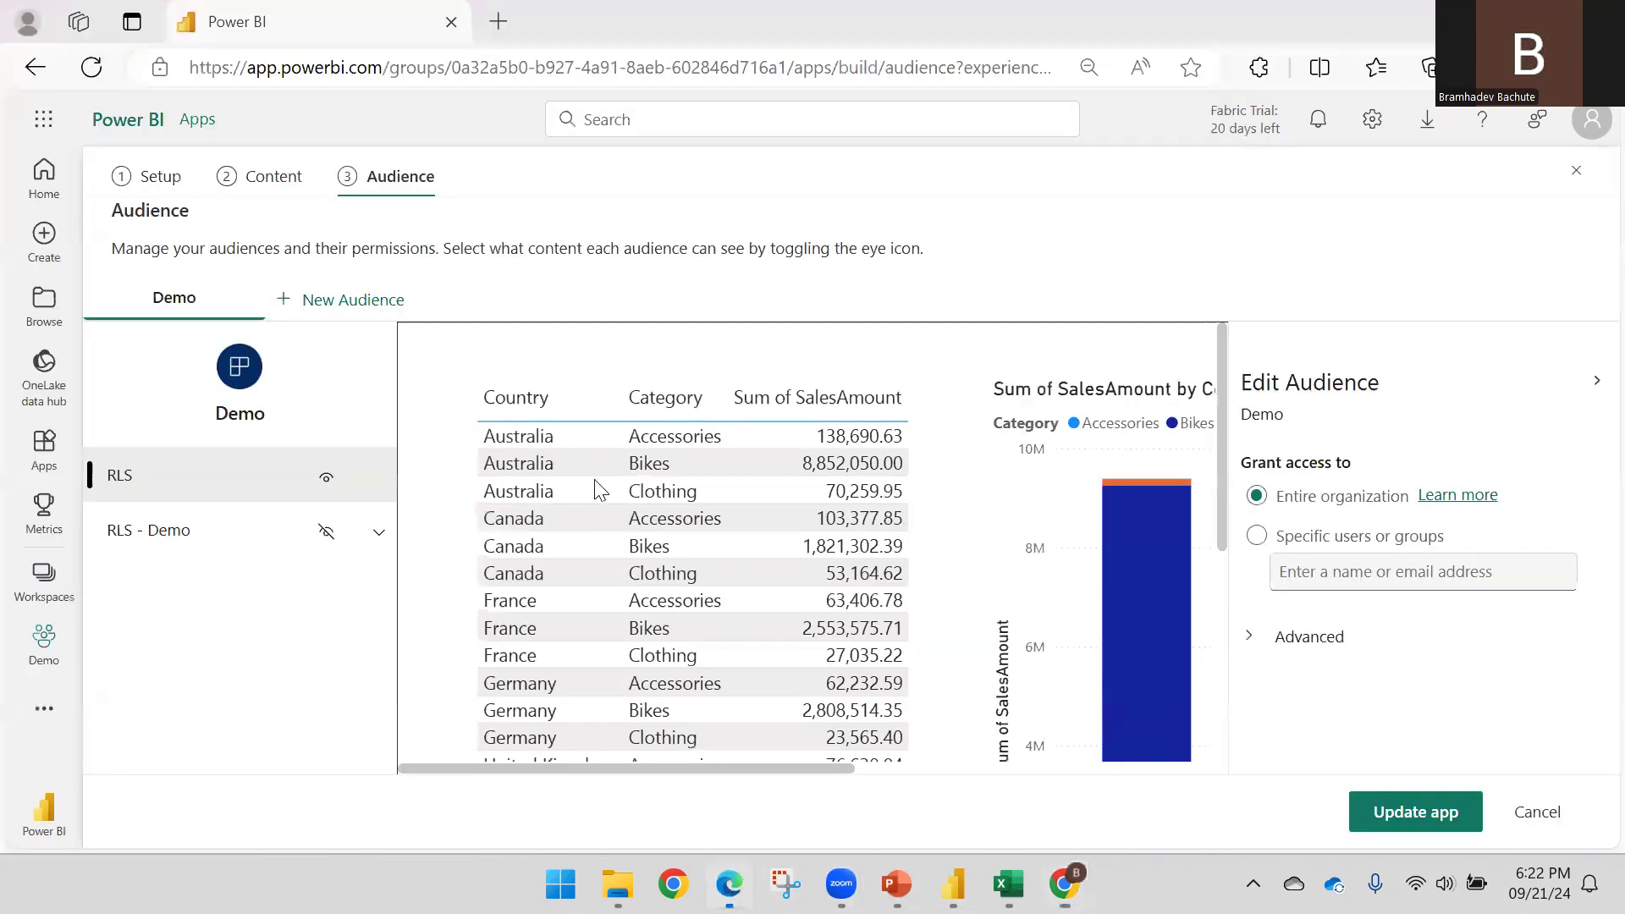
Open Security on the RLS - Demo semantic model and view the Region role's single member
left_click(53, 592)
left_click(44, 636)
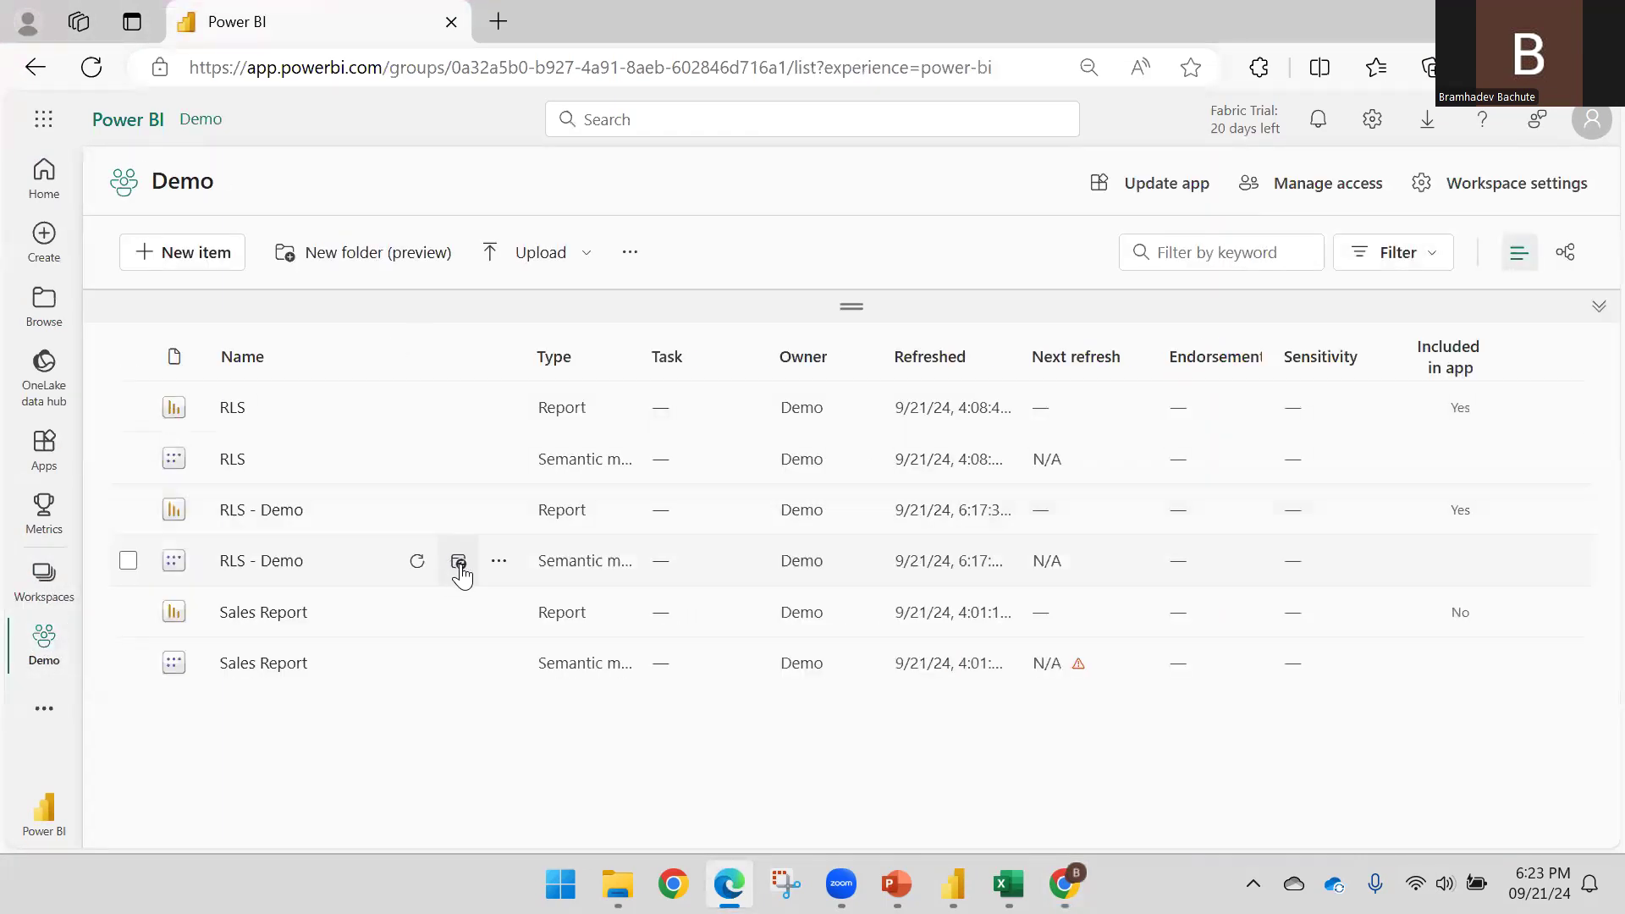
left_click(499, 561)
left_click(538, 408)
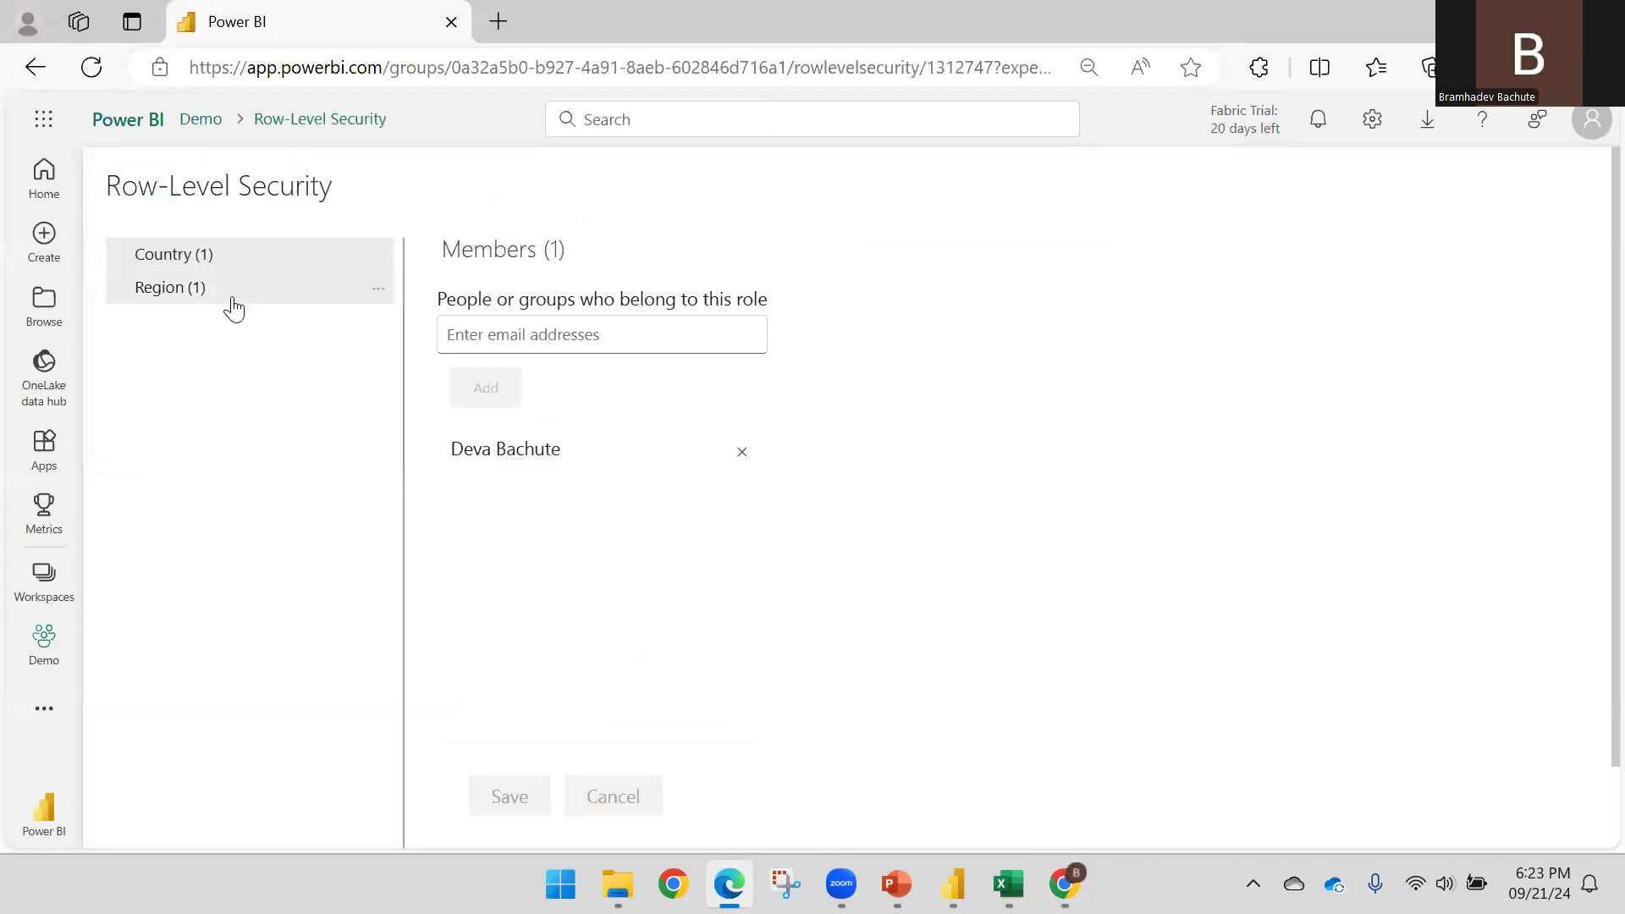
left_click(234, 310)
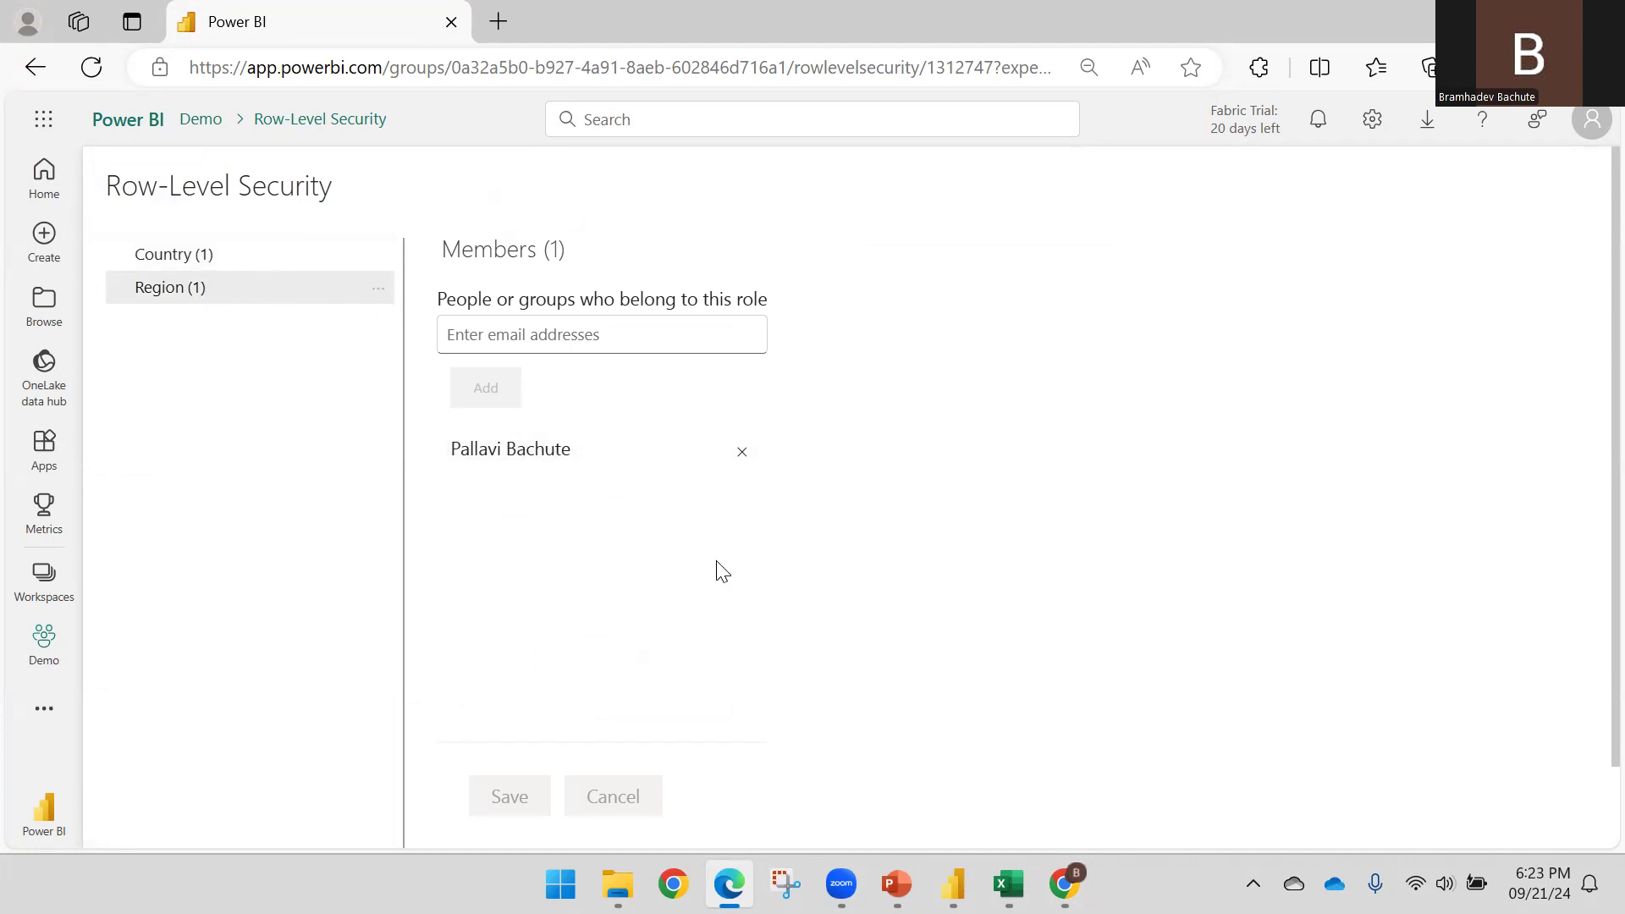
left_click(950, 877)
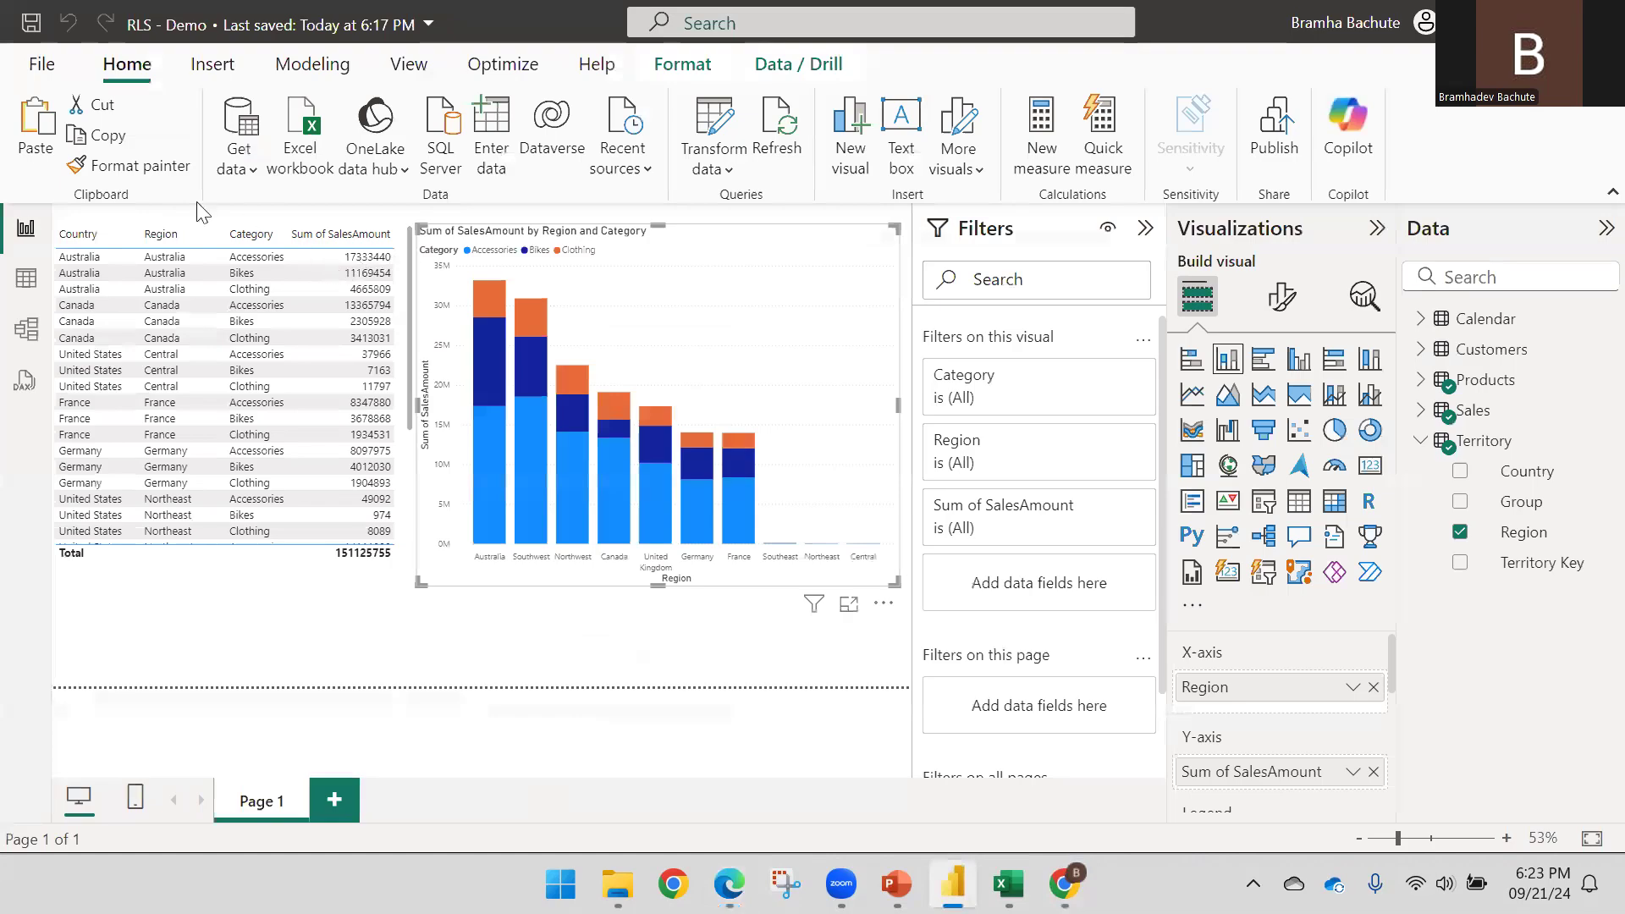
Review the Region role's Territory rule, Region equals France, in Manage security roles
left_click(335, 78)
left_click(623, 144)
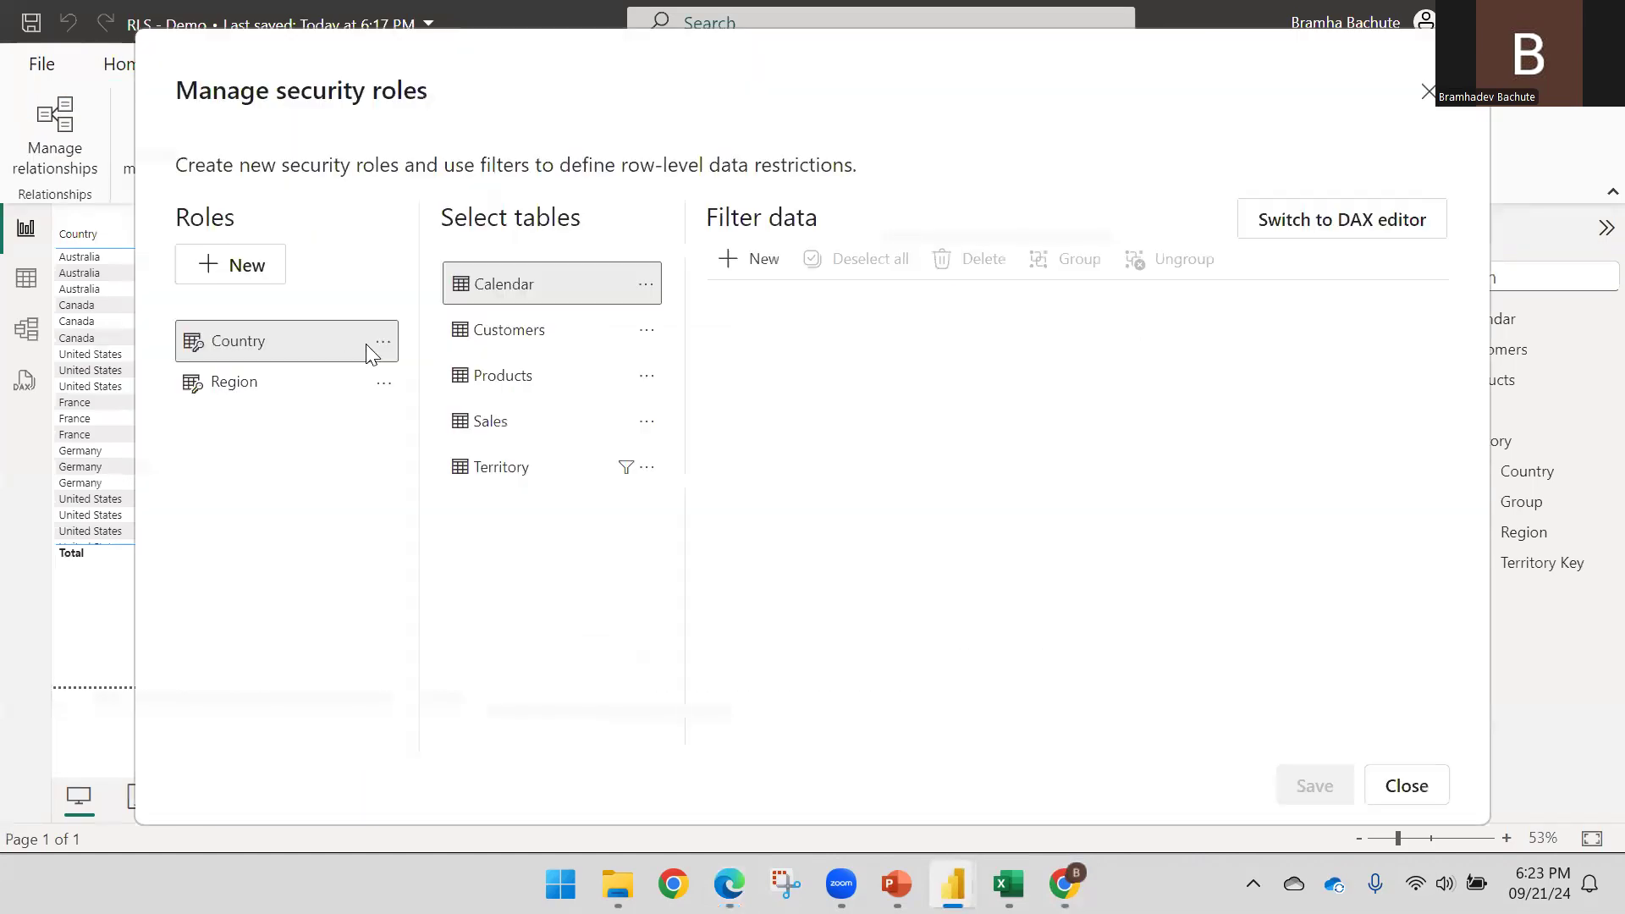
left_click(279, 395)
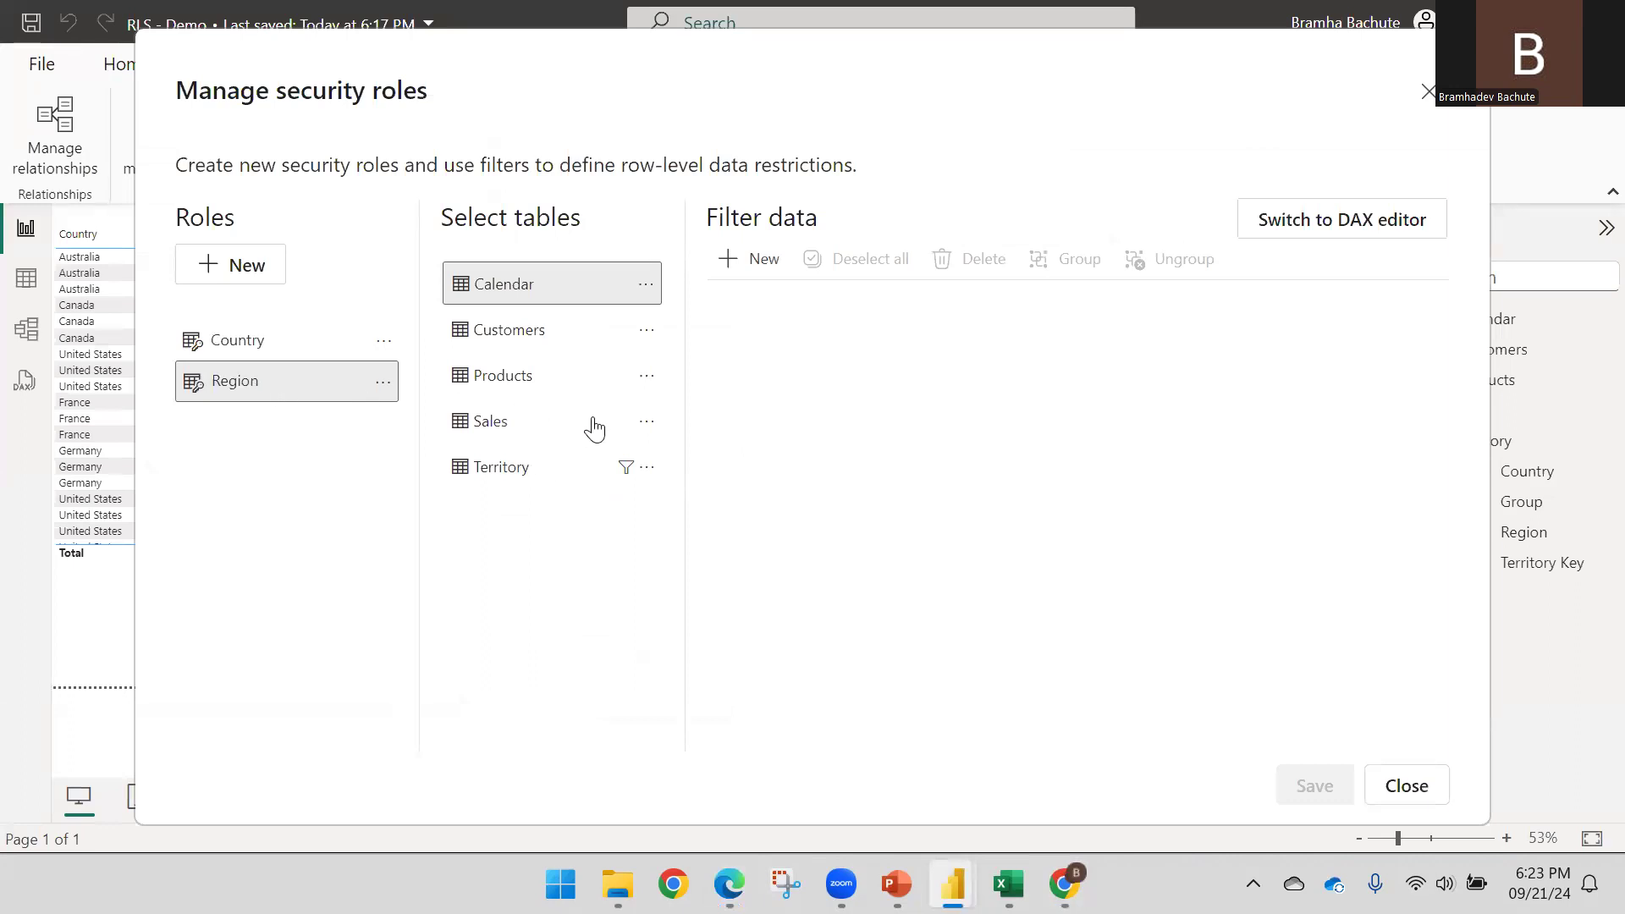
left_click(519, 475)
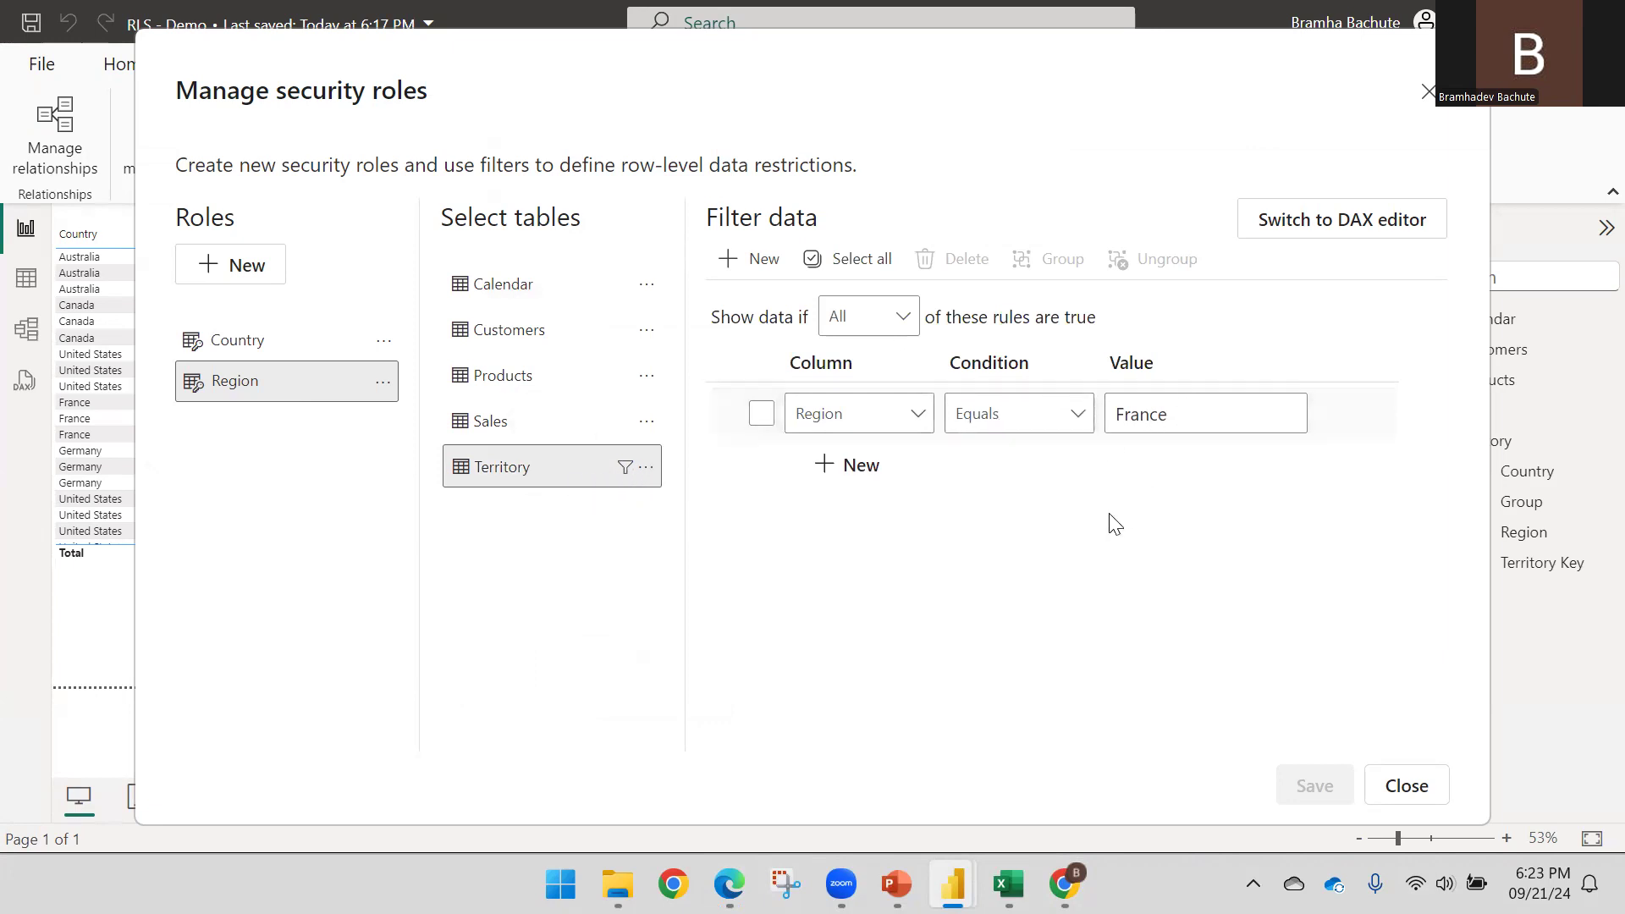
mouse_move(730, 883)
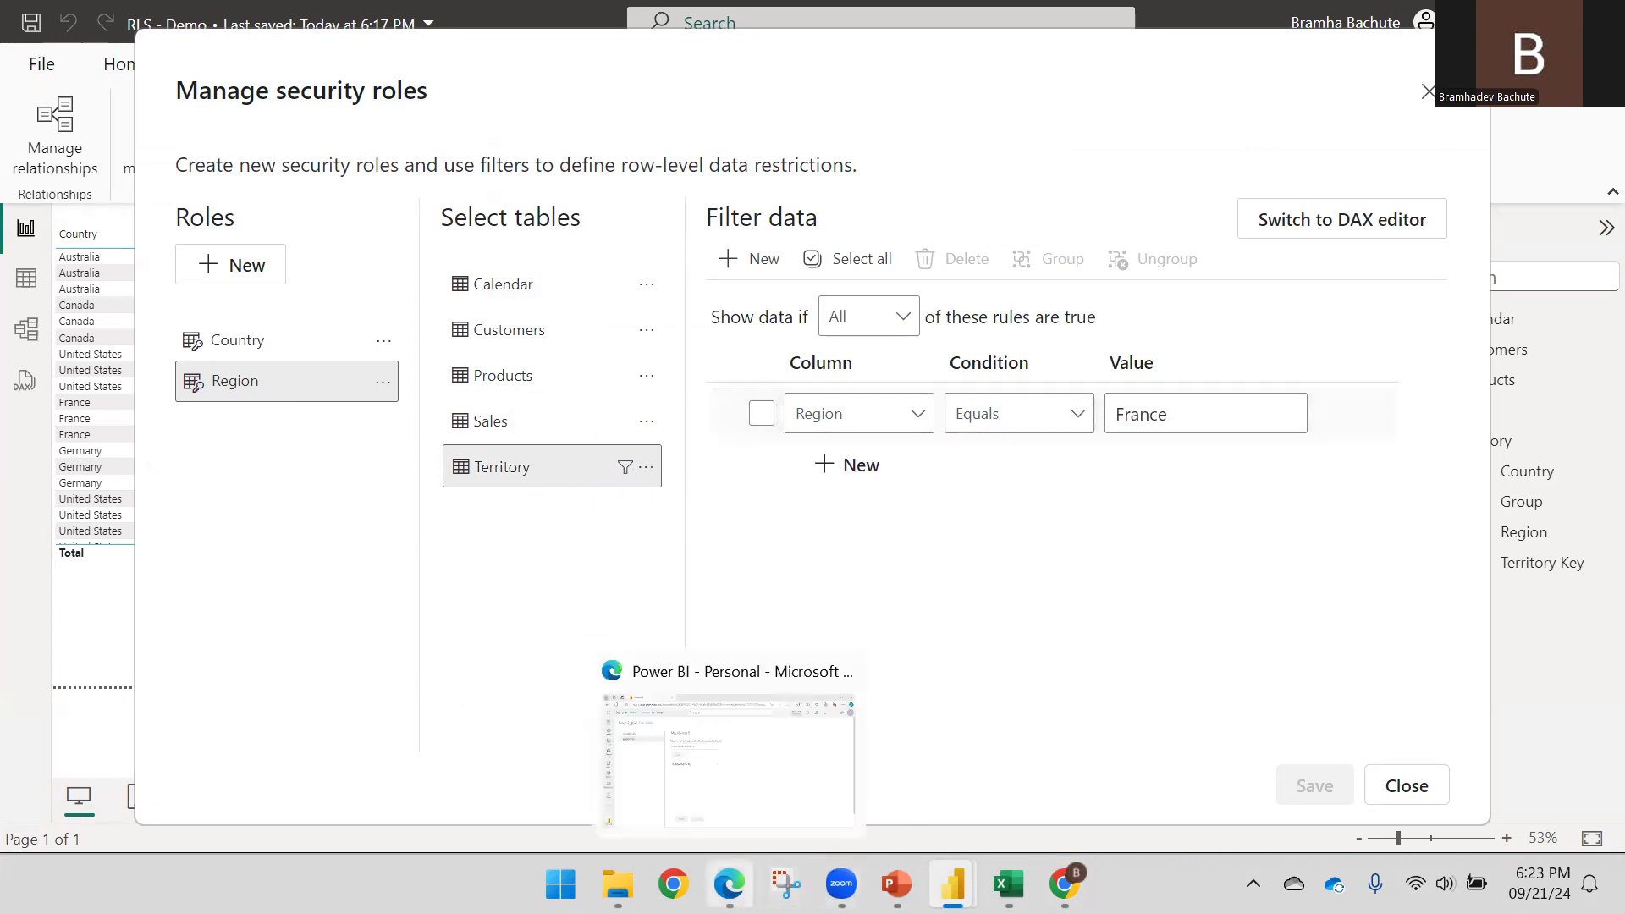
left_click(748, 772)
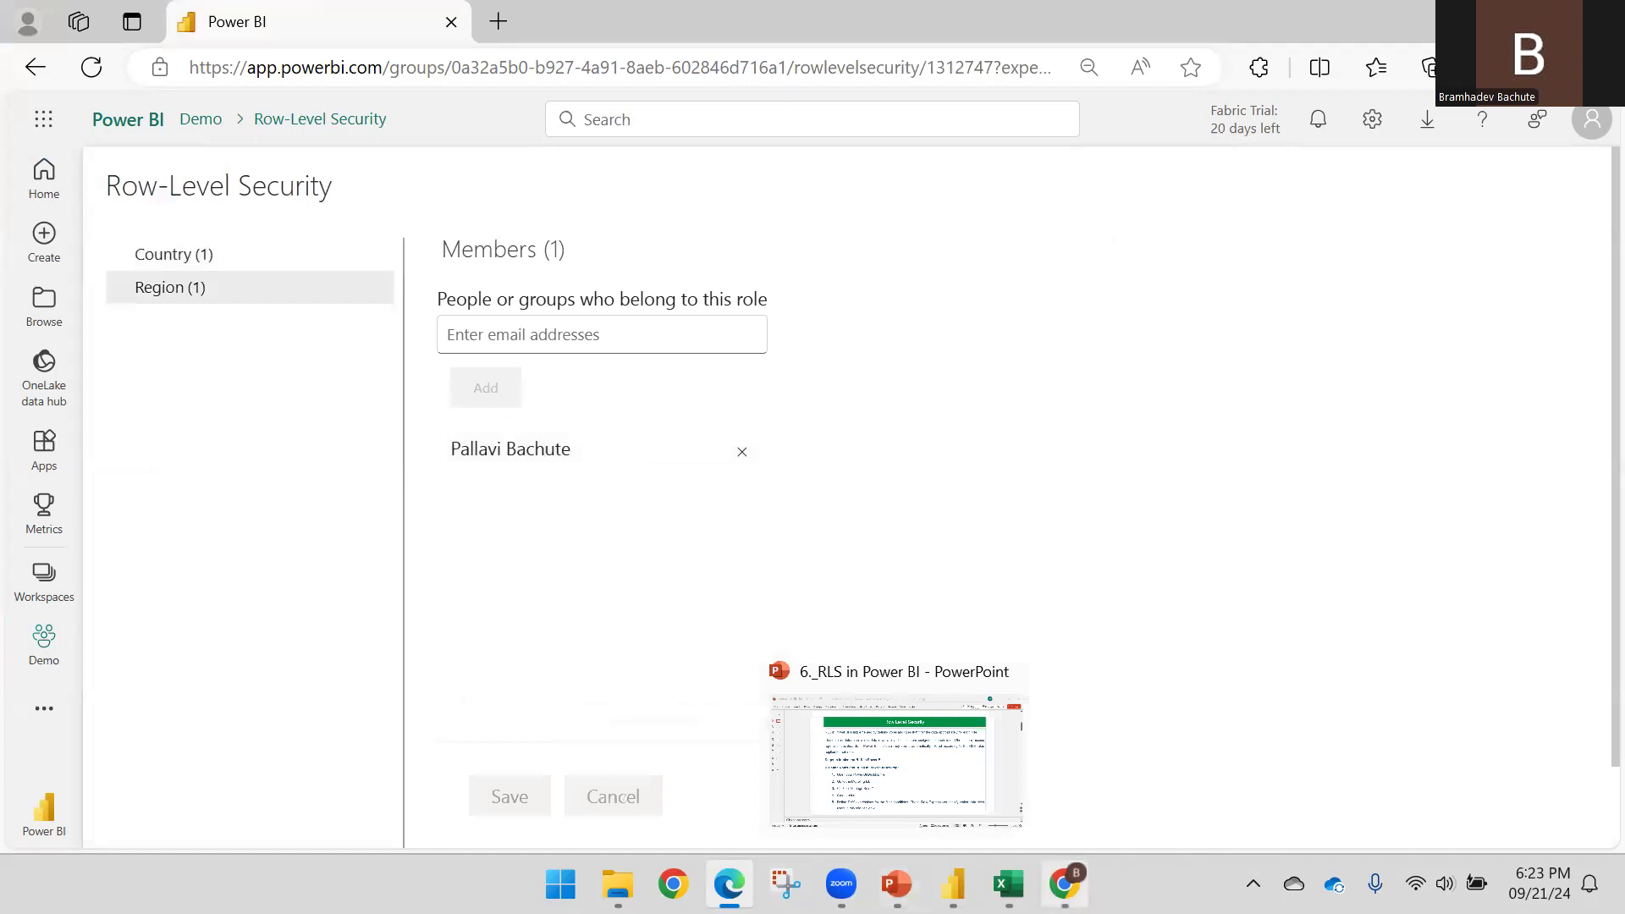
Check that the Chrome RLS - Demo report shows only France rows totalling 13961279
mouse_move(1064, 884)
left_click(973, 745)
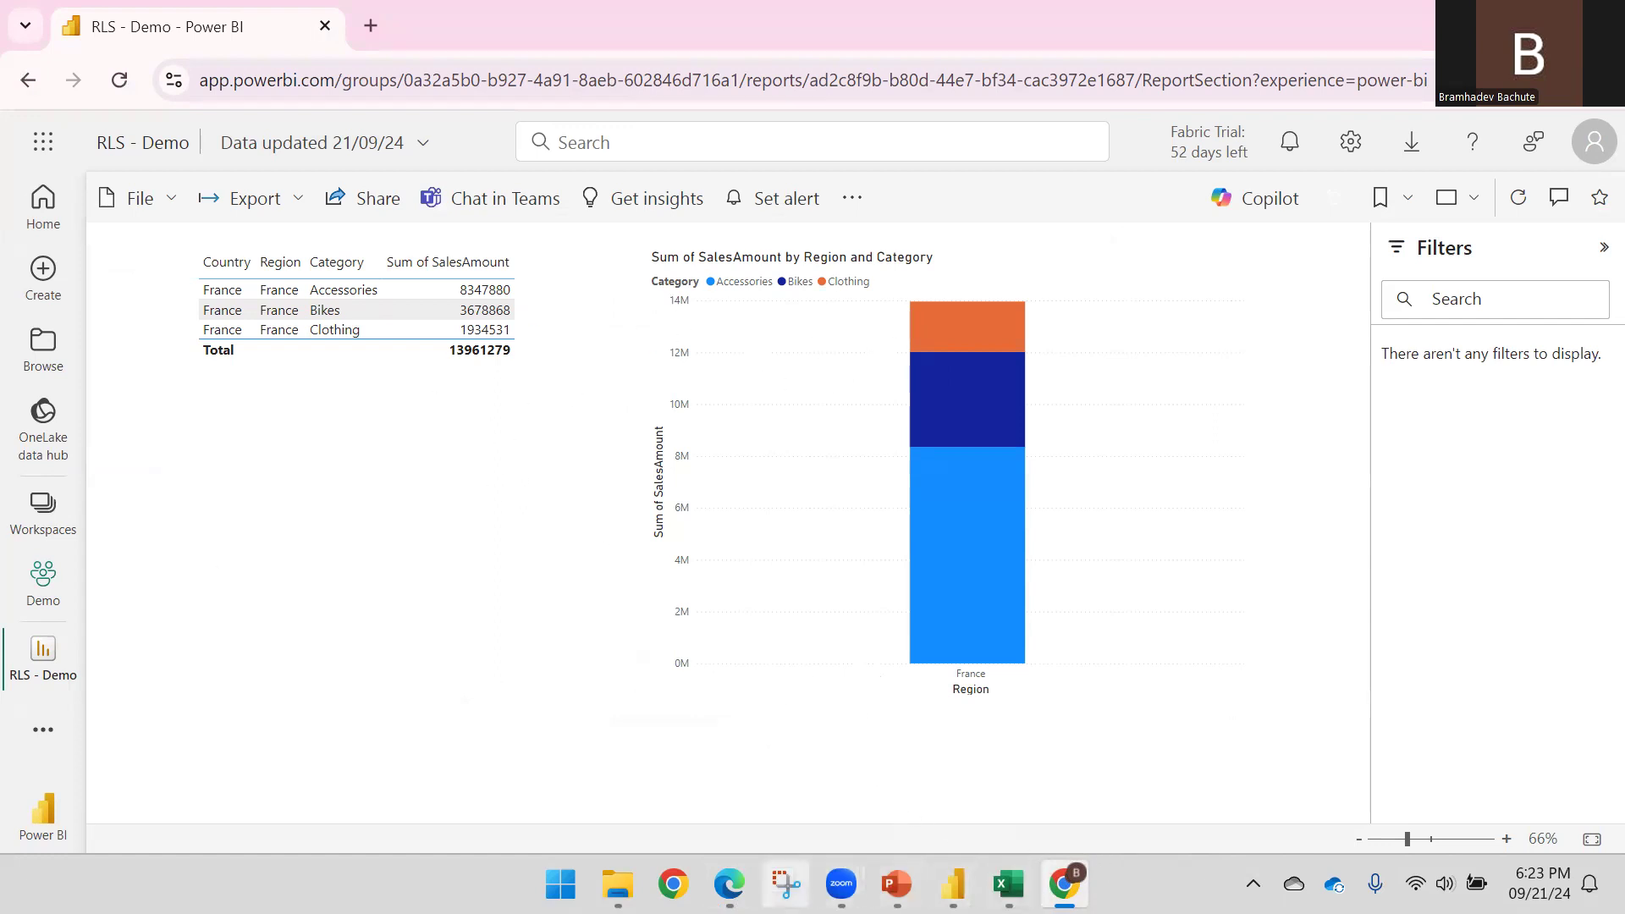
left_click(674, 884)
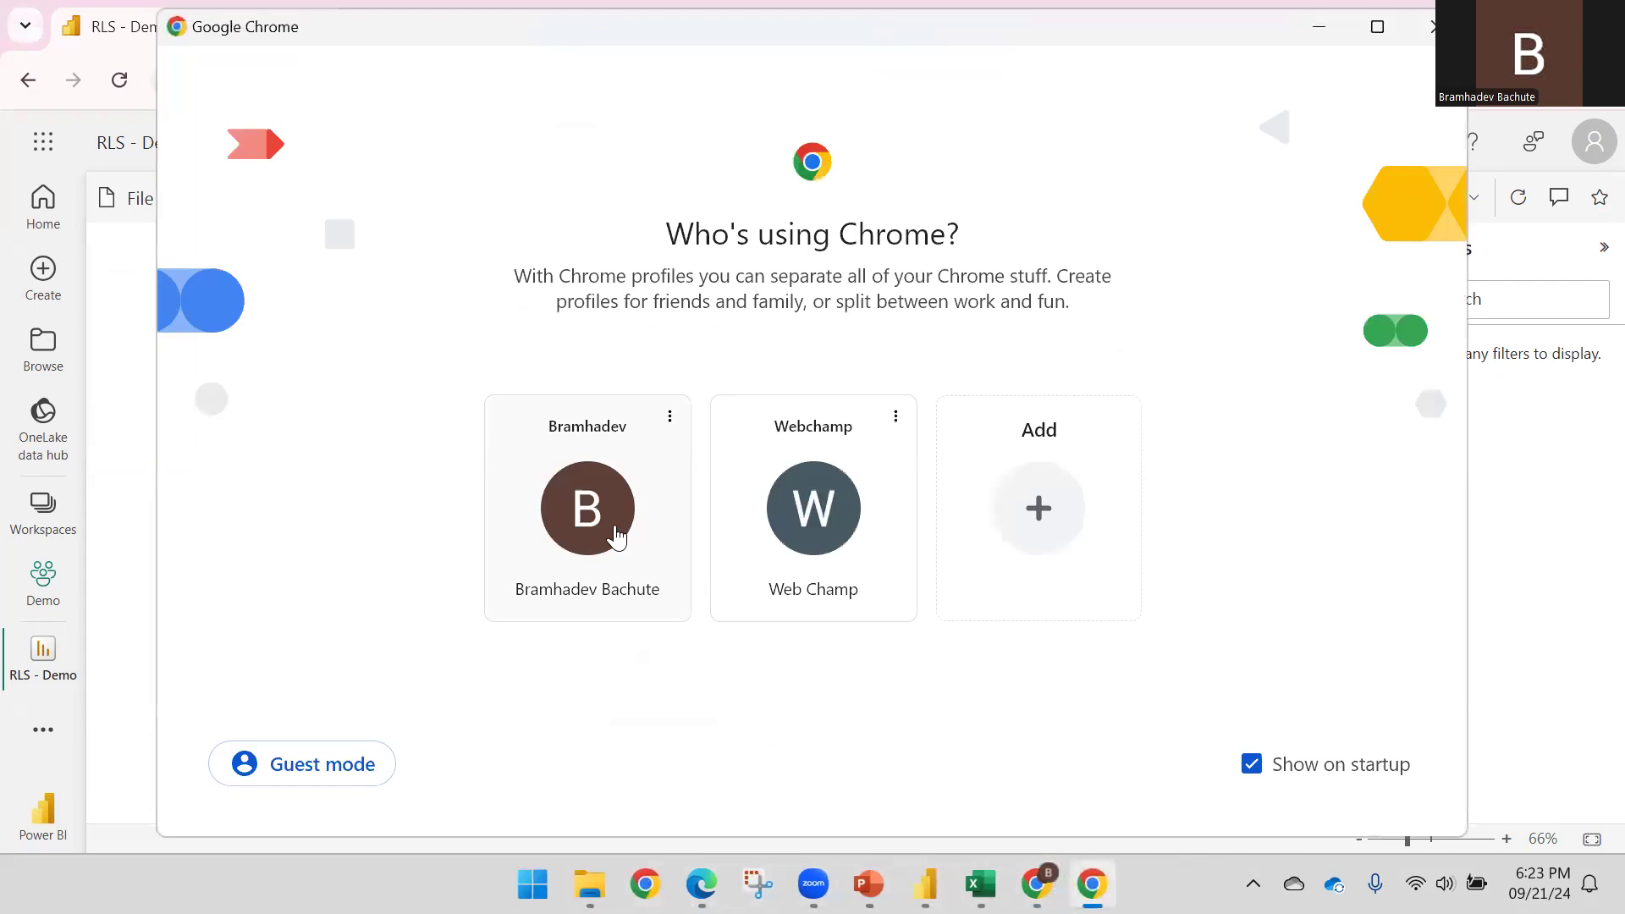
Open app.powerbi.com in a new window under the second Chrome profile
left_click(777, 518)
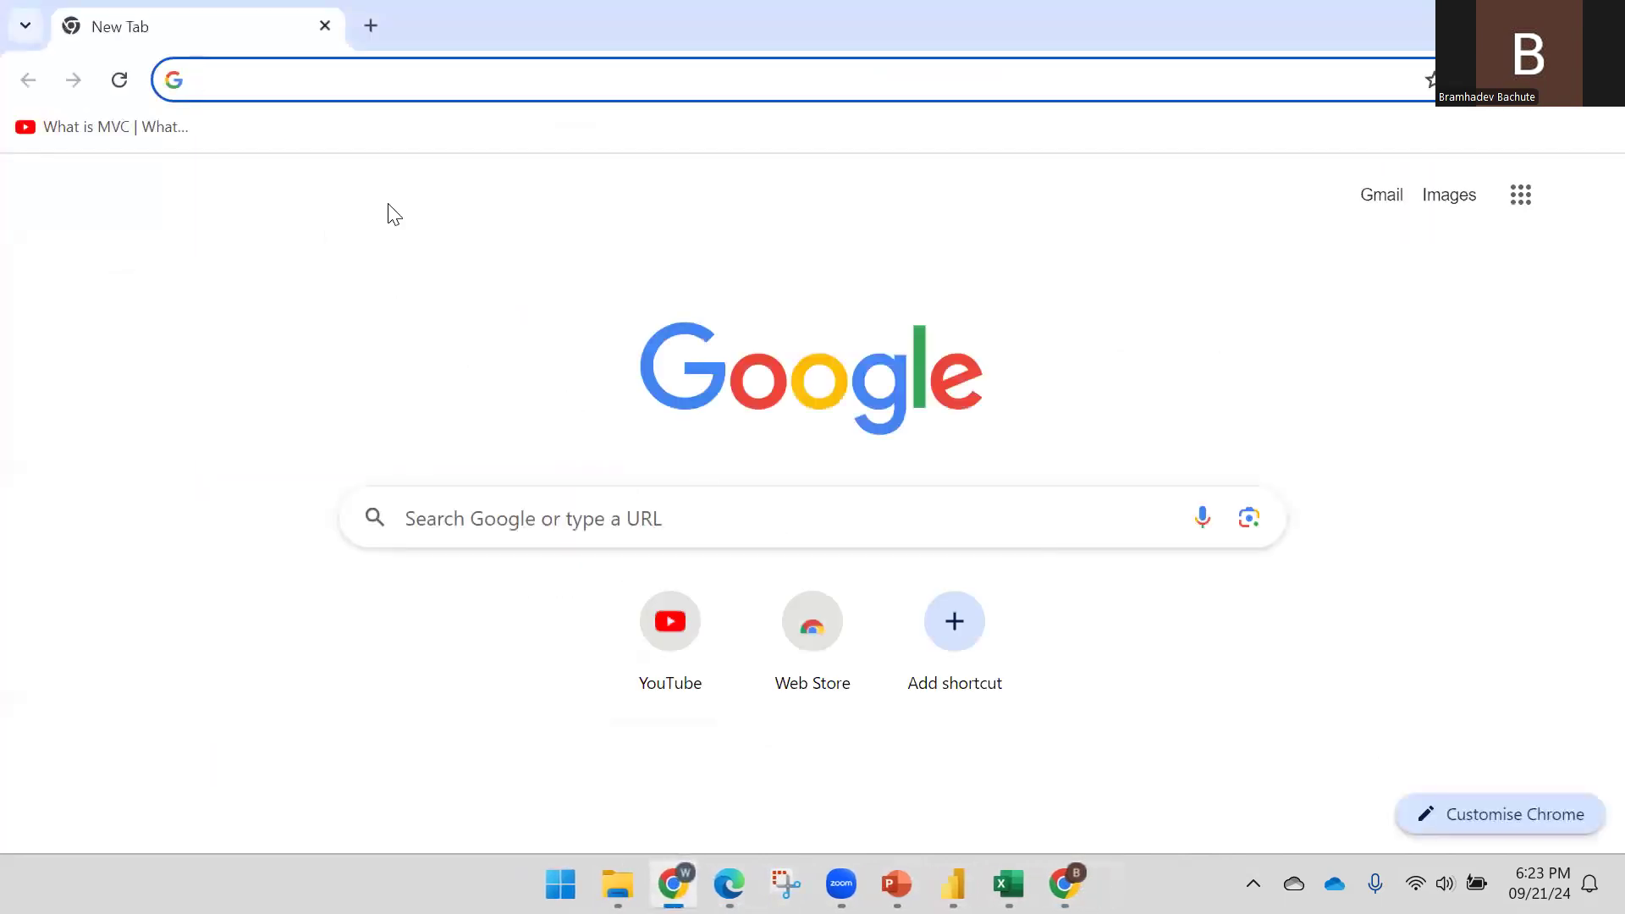
type("ao")
key("BackSpace")
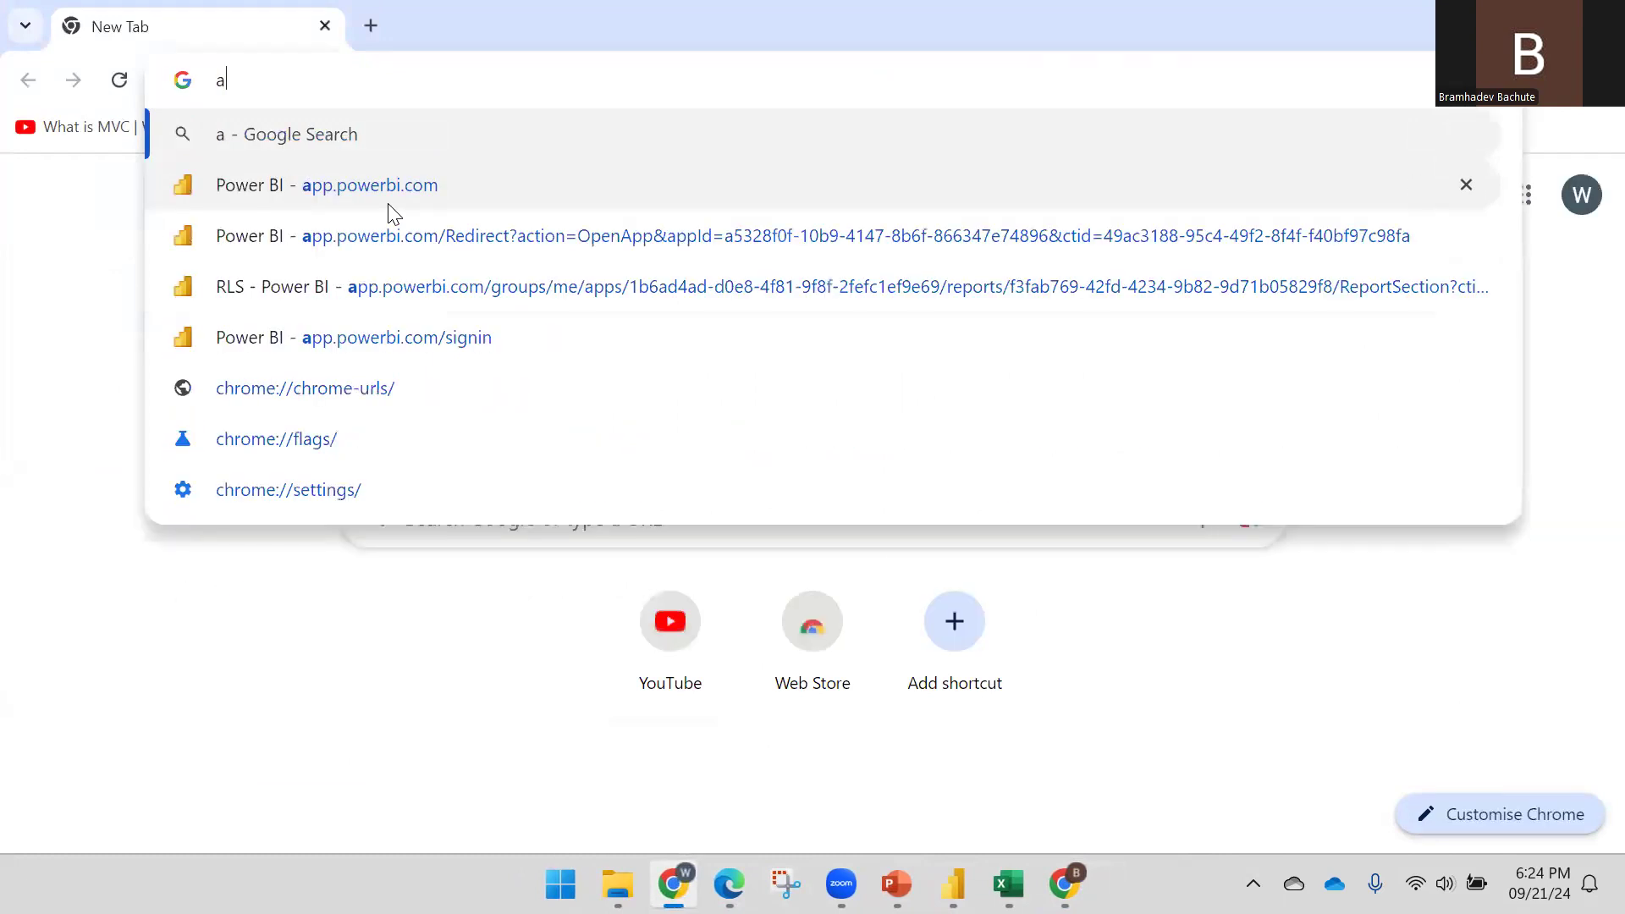
left_click(390, 208)
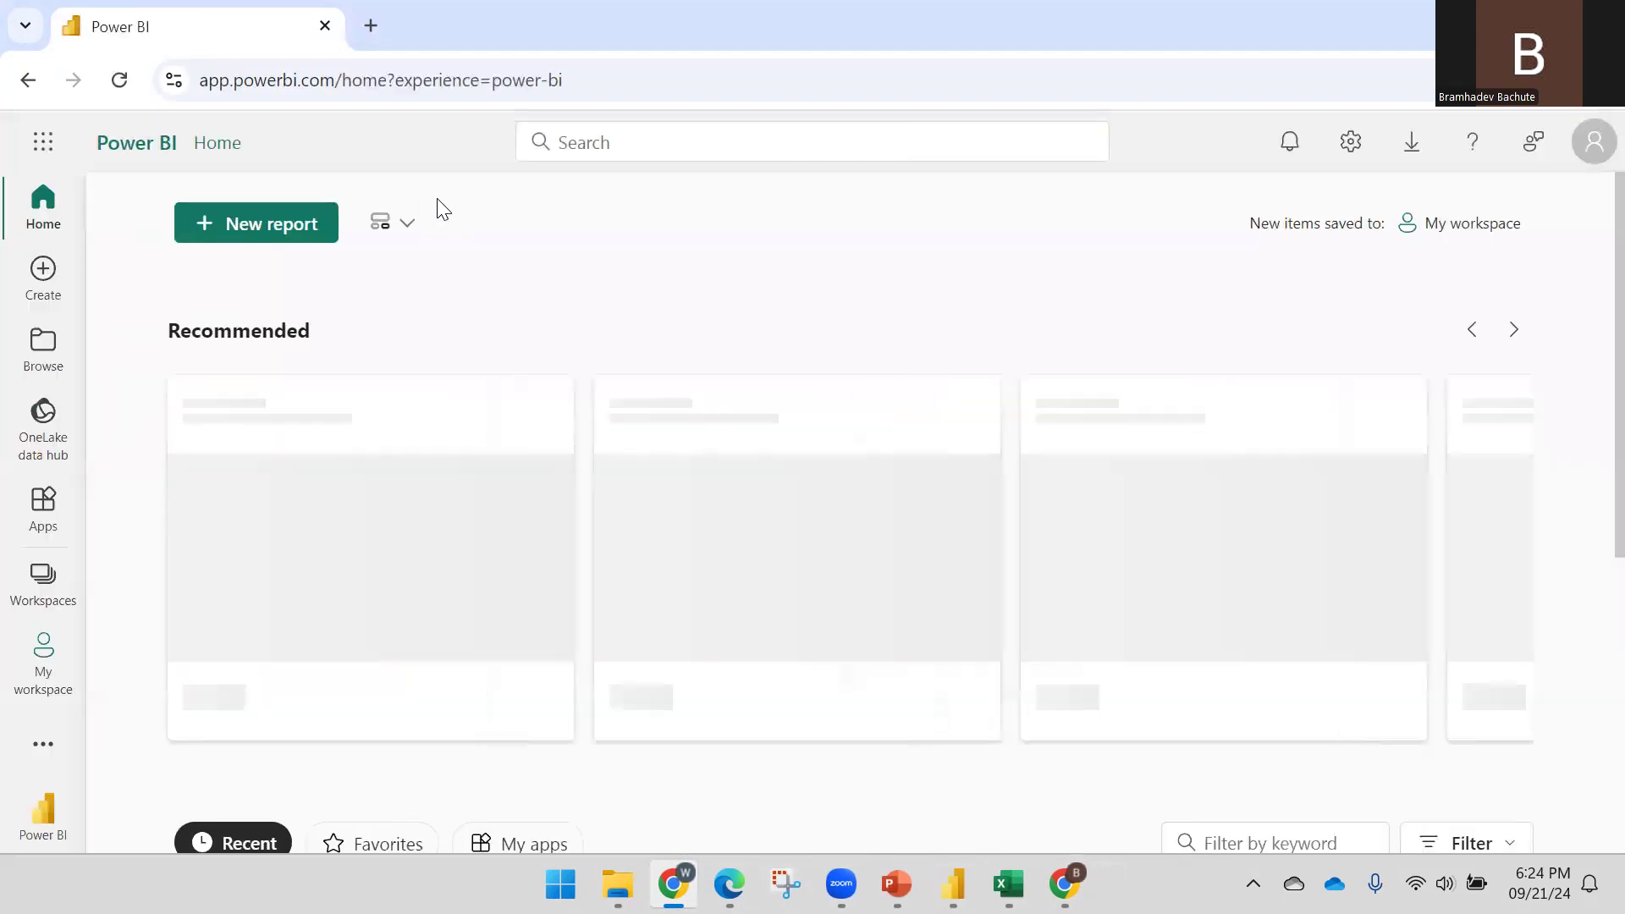
As the second user, open the Demo workspace's RLS - Demo report, showing only United States sales (53580716)
left_click(1589, 151)
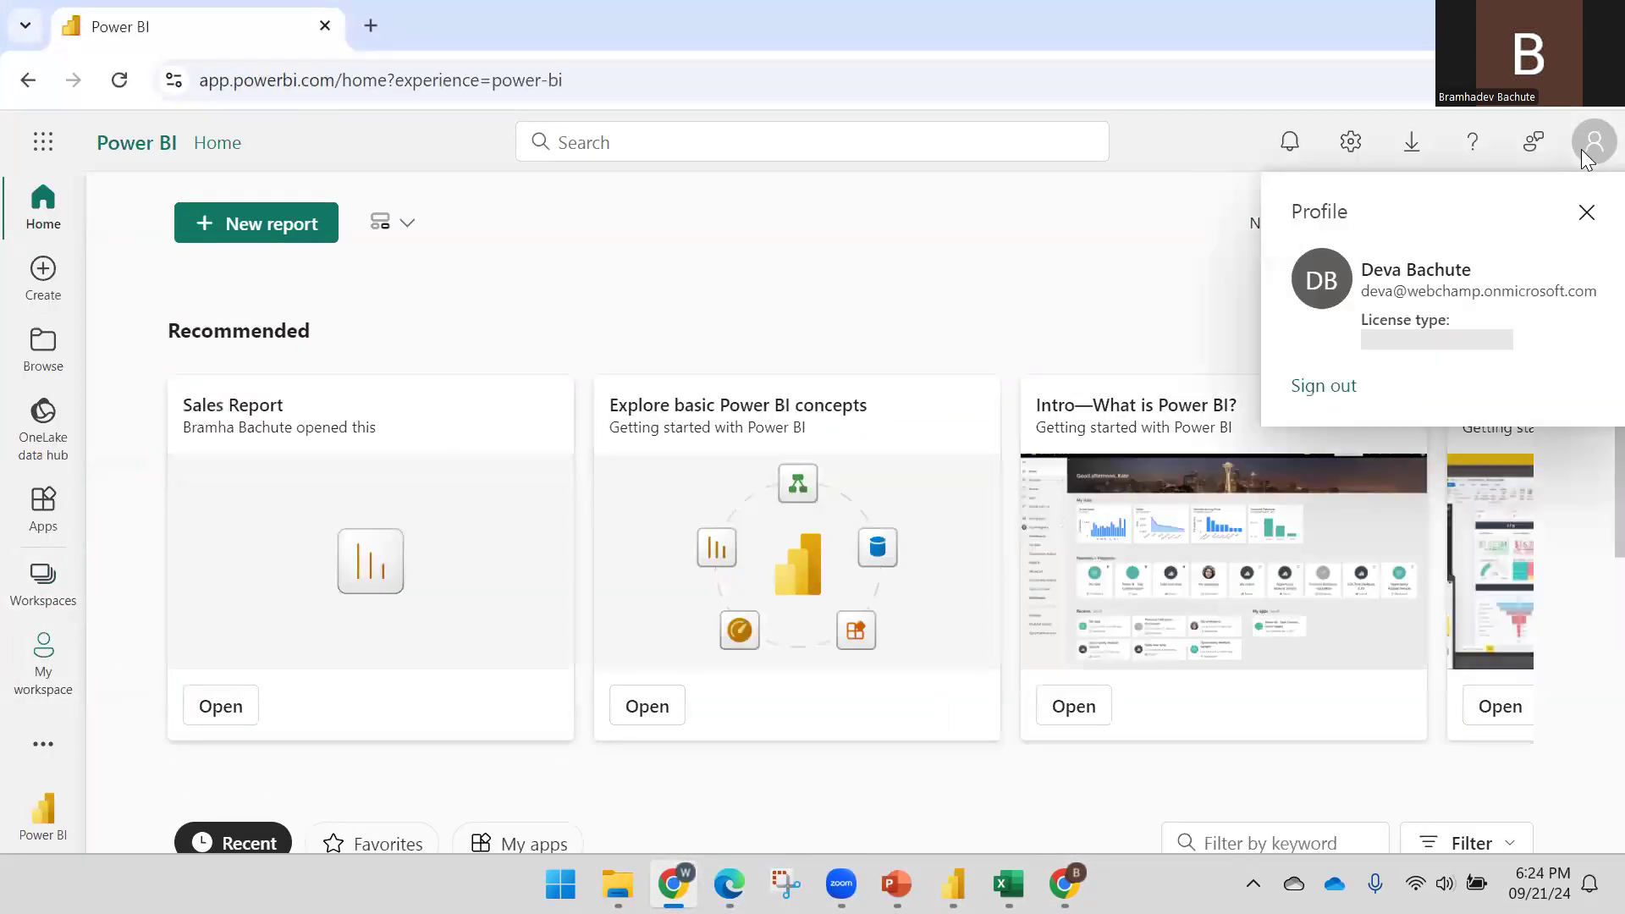
left_click(907, 292)
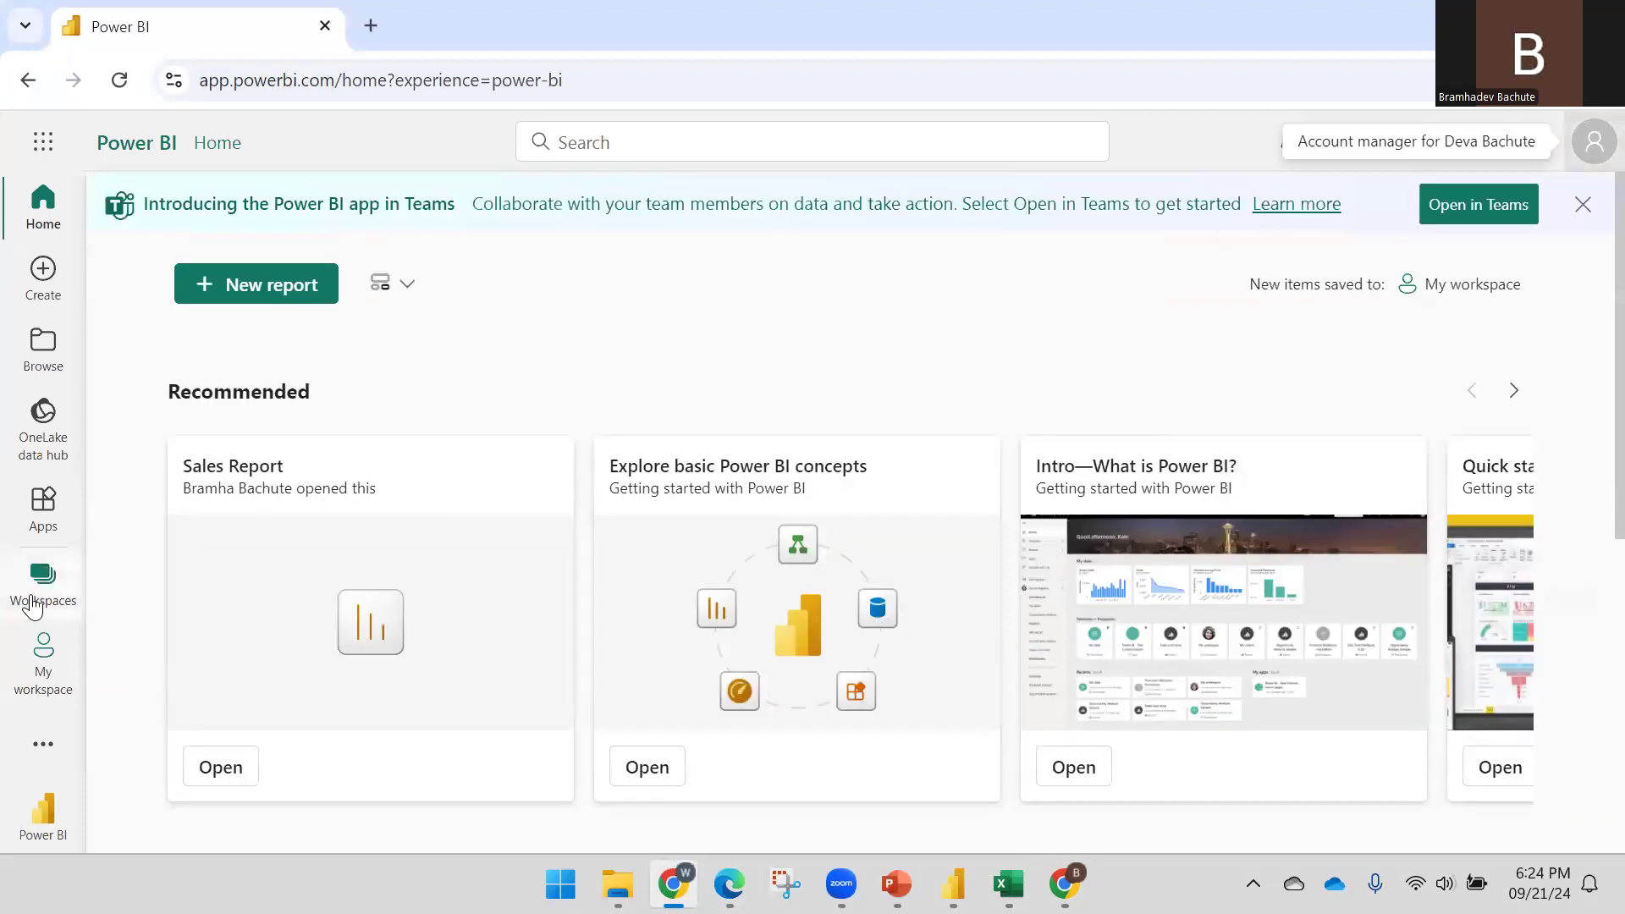
left_click(33, 597)
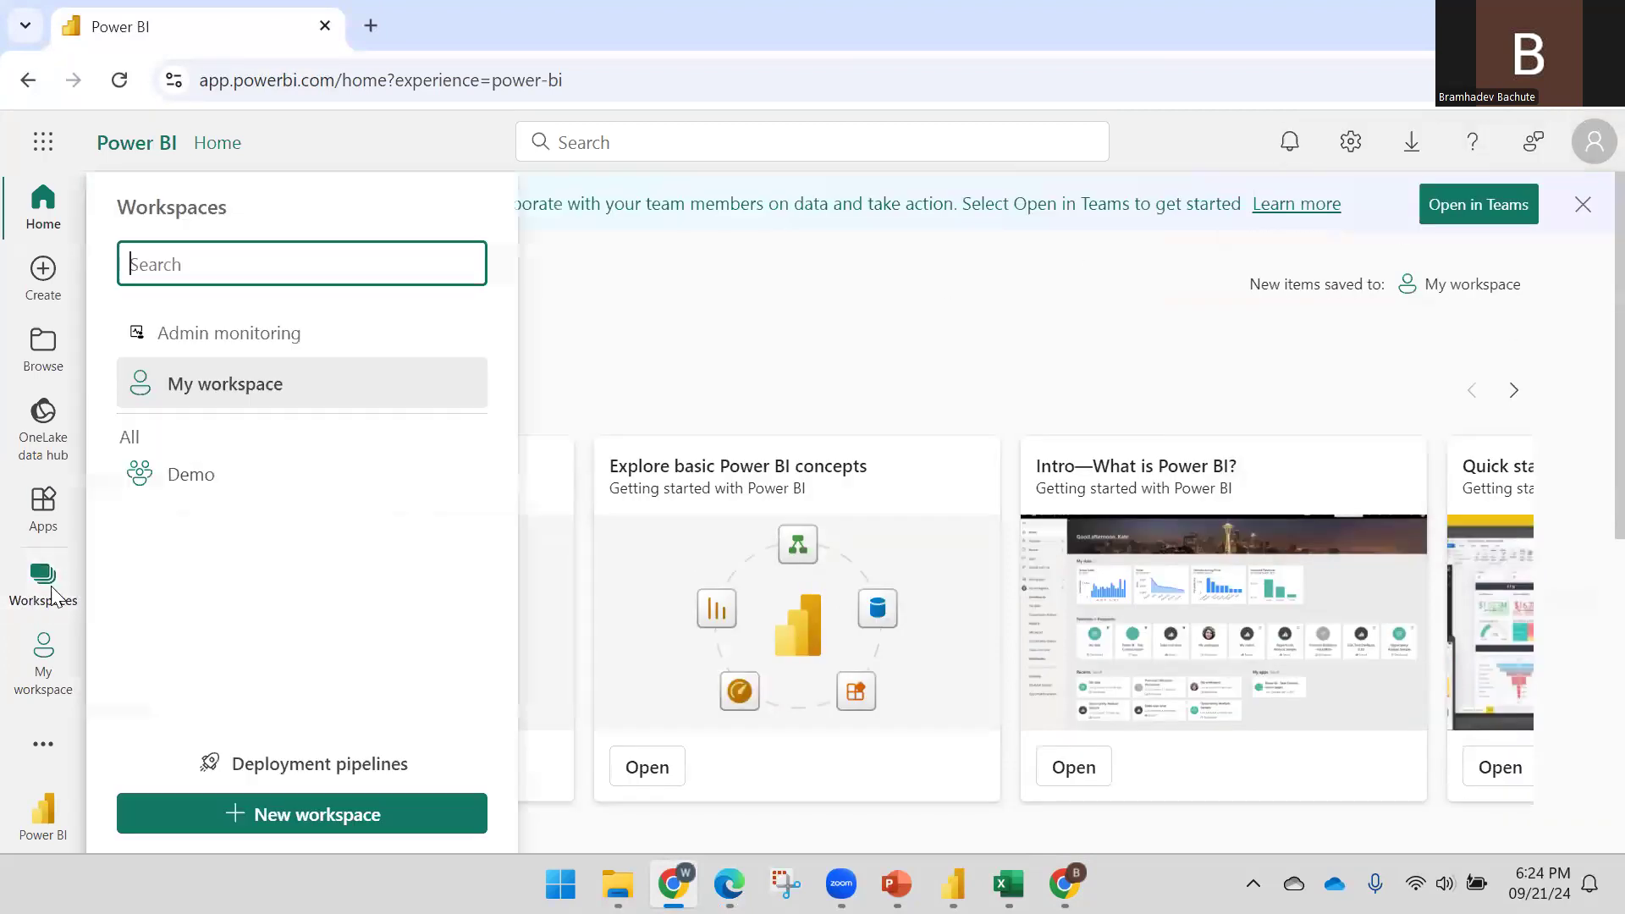
left_click(237, 479)
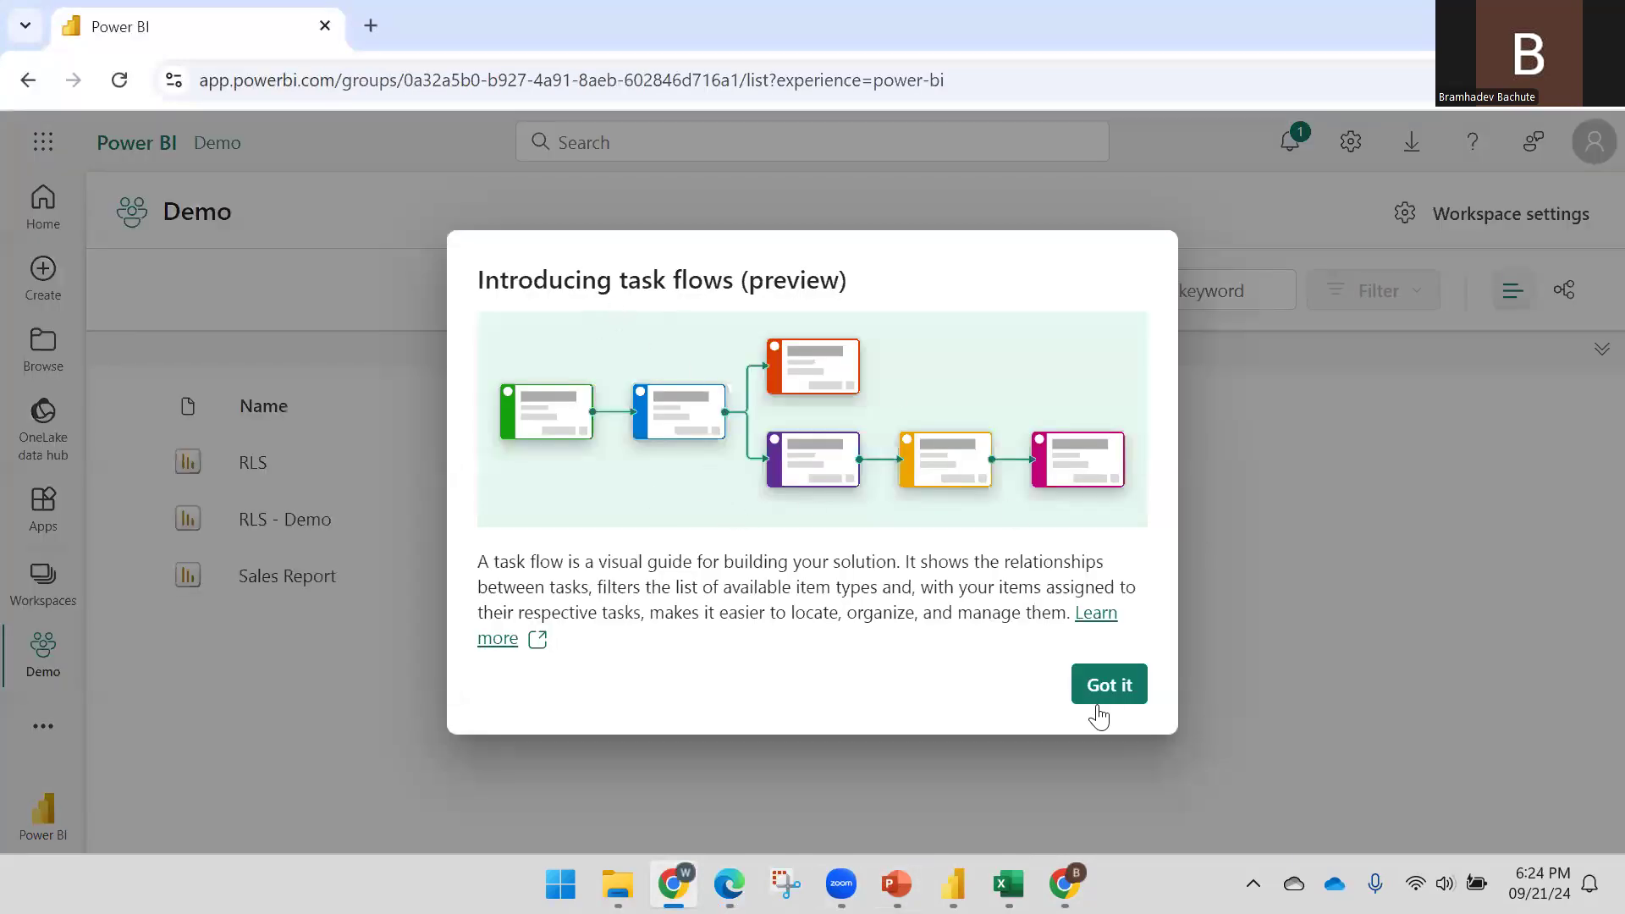
left_click(1100, 686)
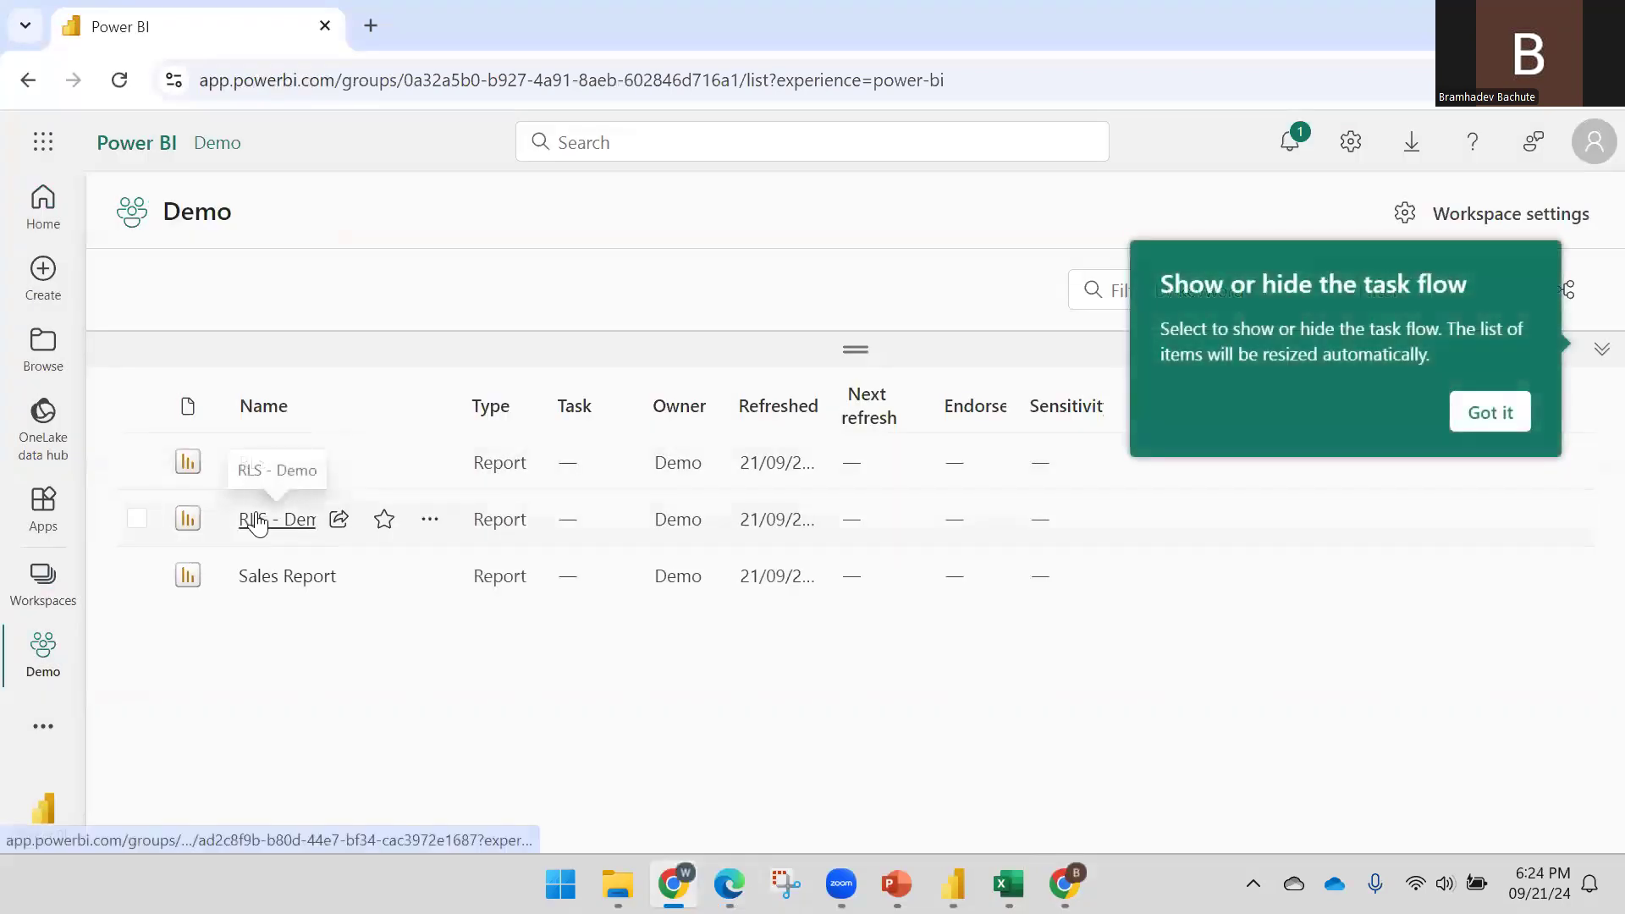
left_click(259, 522)
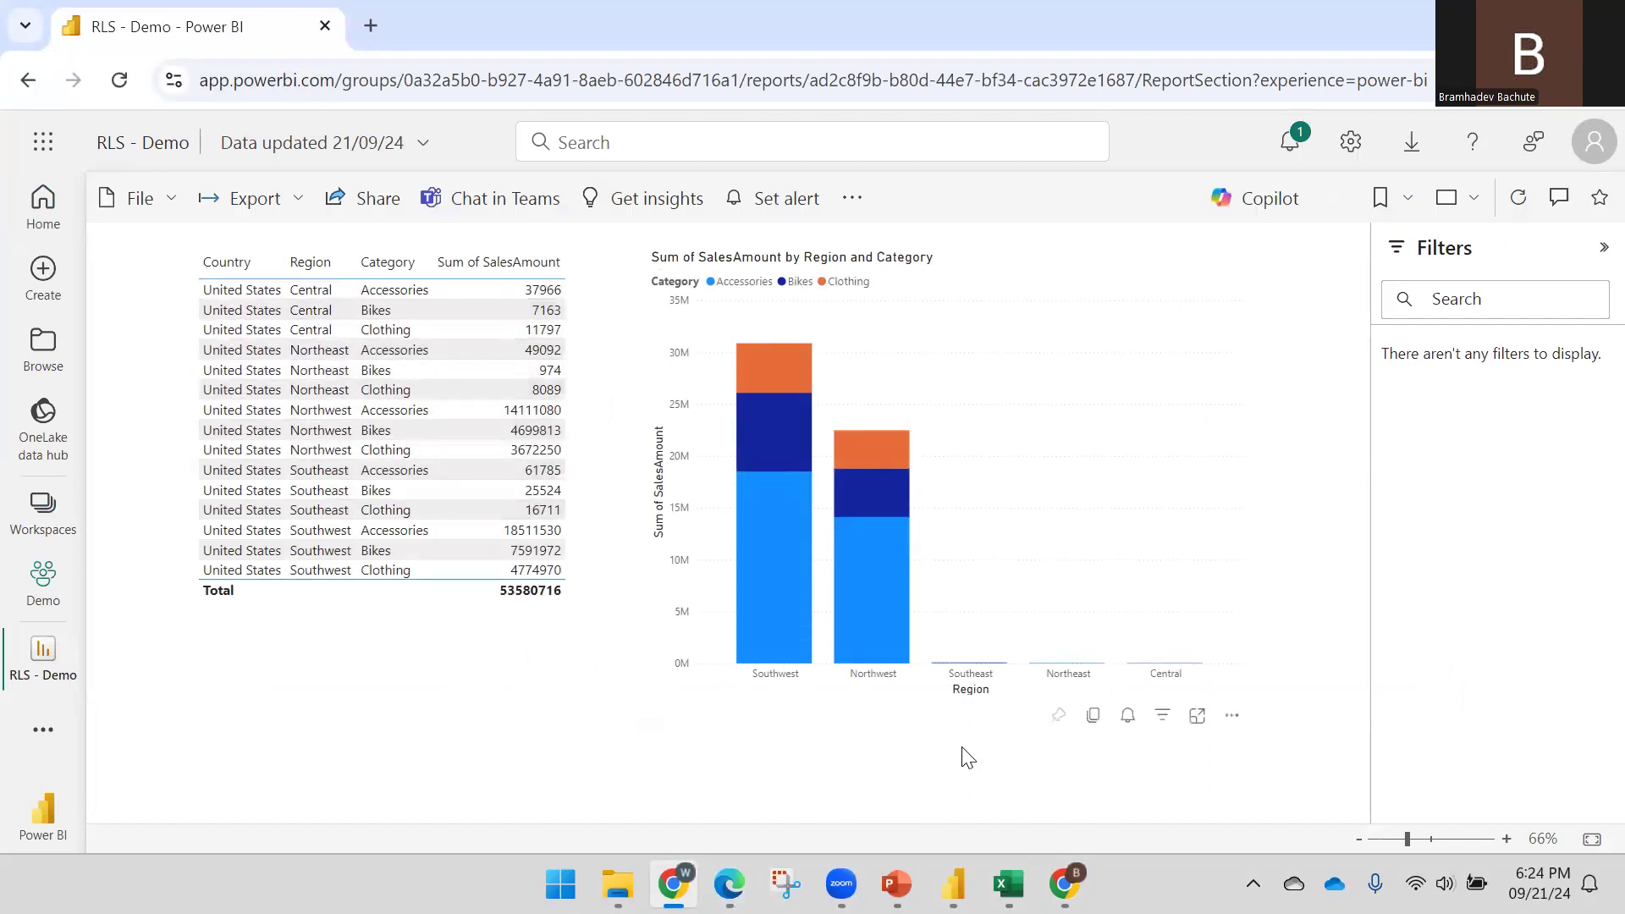
Confirm the Country role's rule Country equals United States in Power BI Desktop, then close the roles window
mouse_move(953, 883)
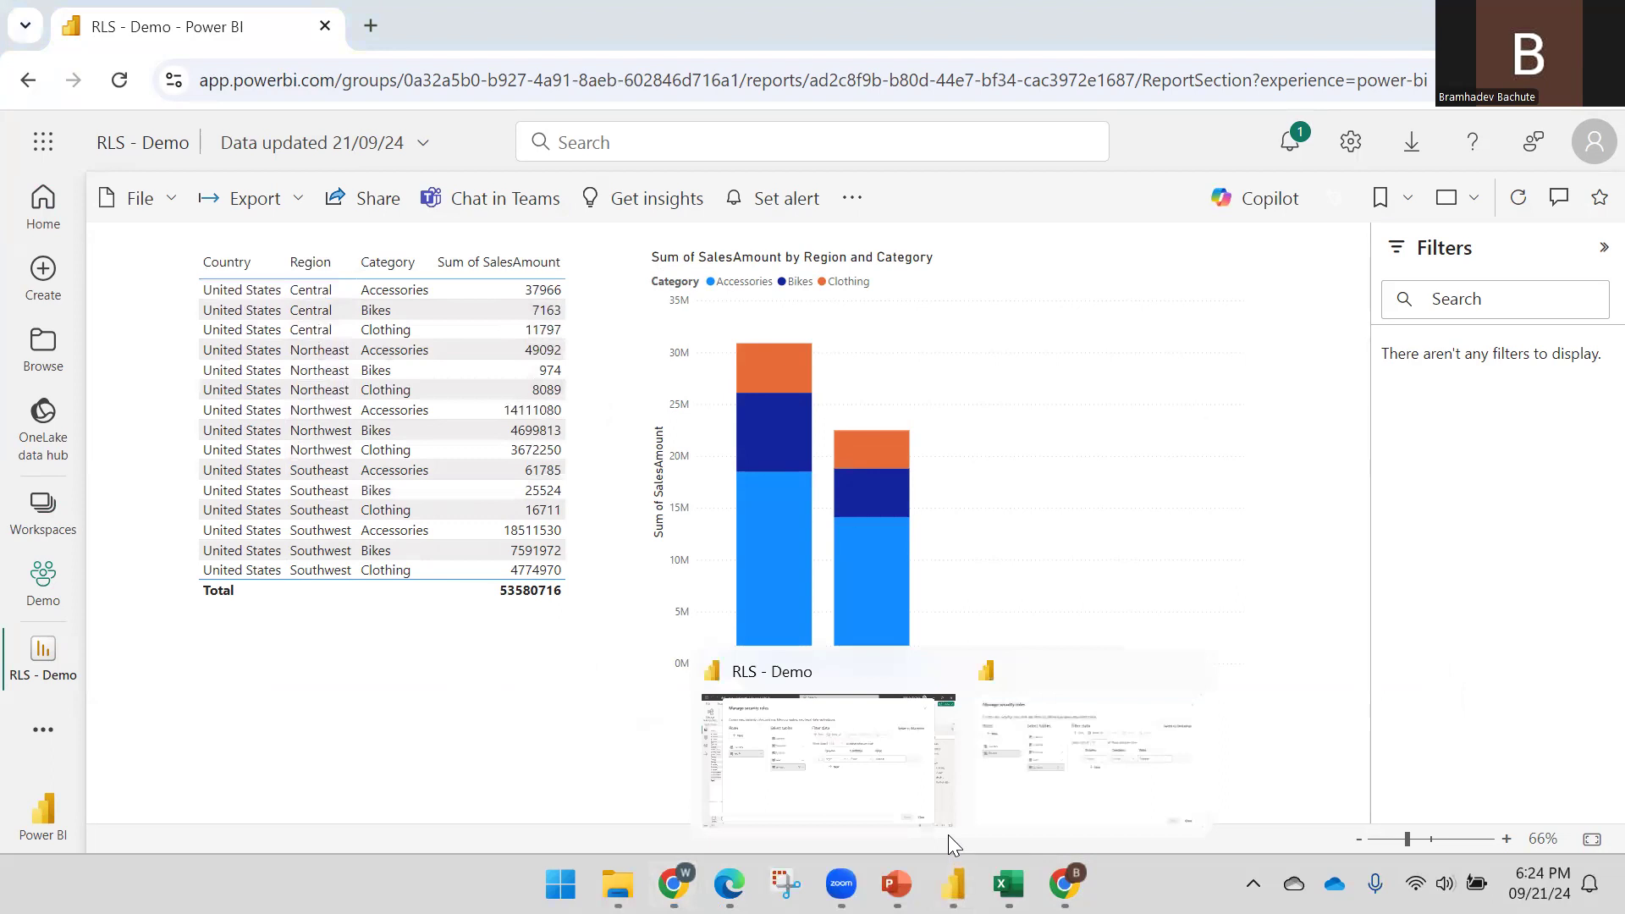
left_click(1022, 777)
left_click(230, 345)
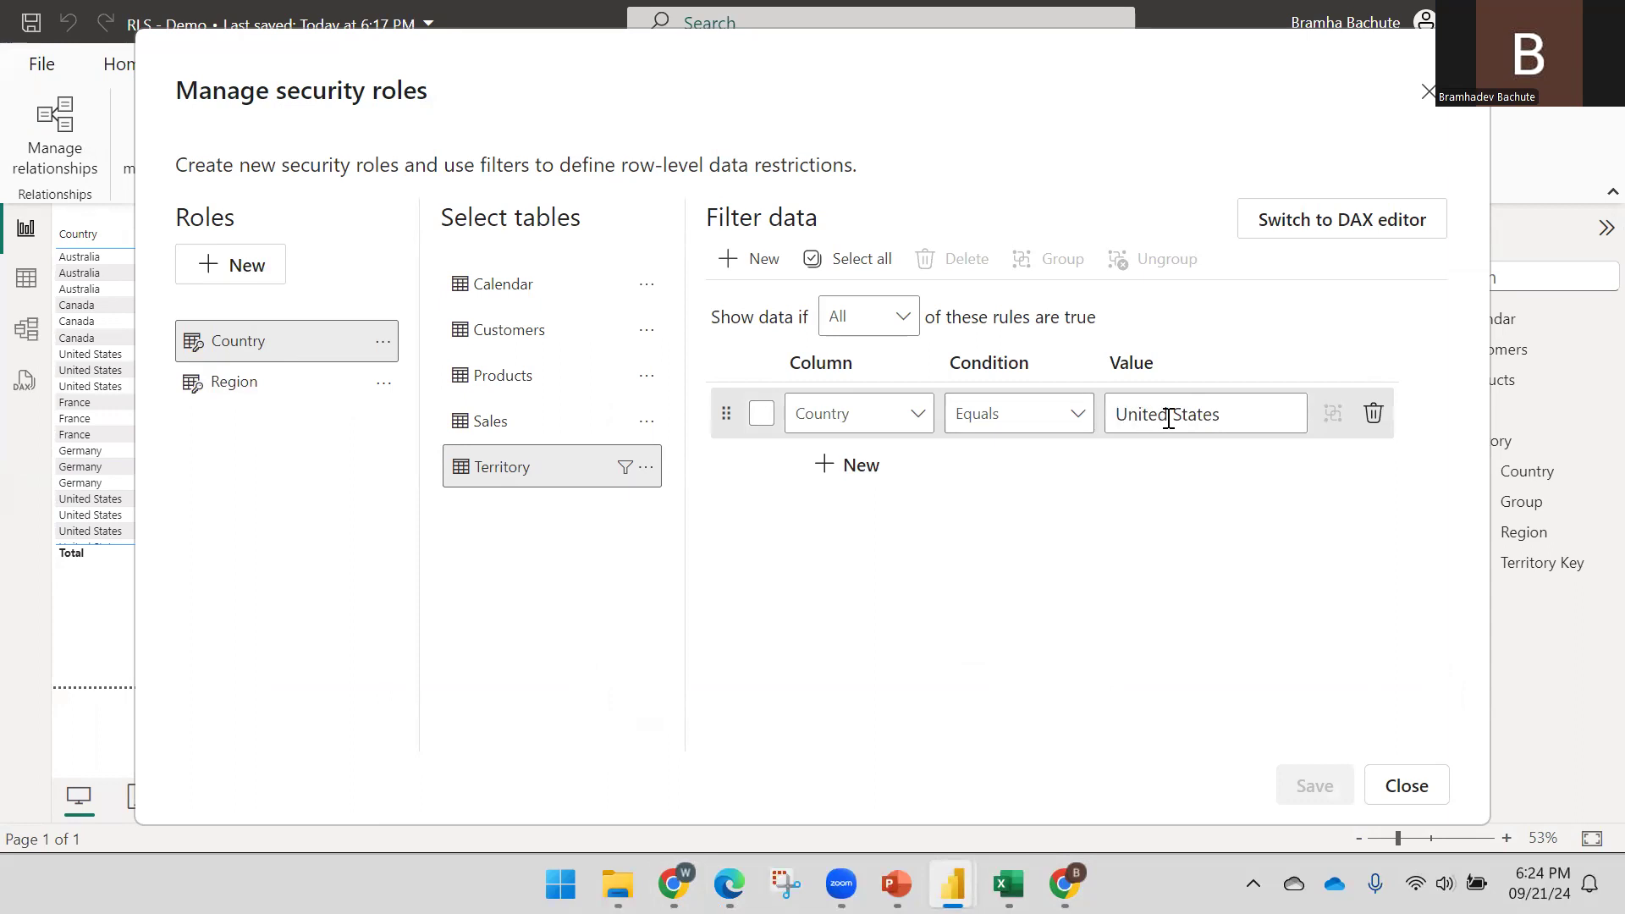
left_click(1406, 785)
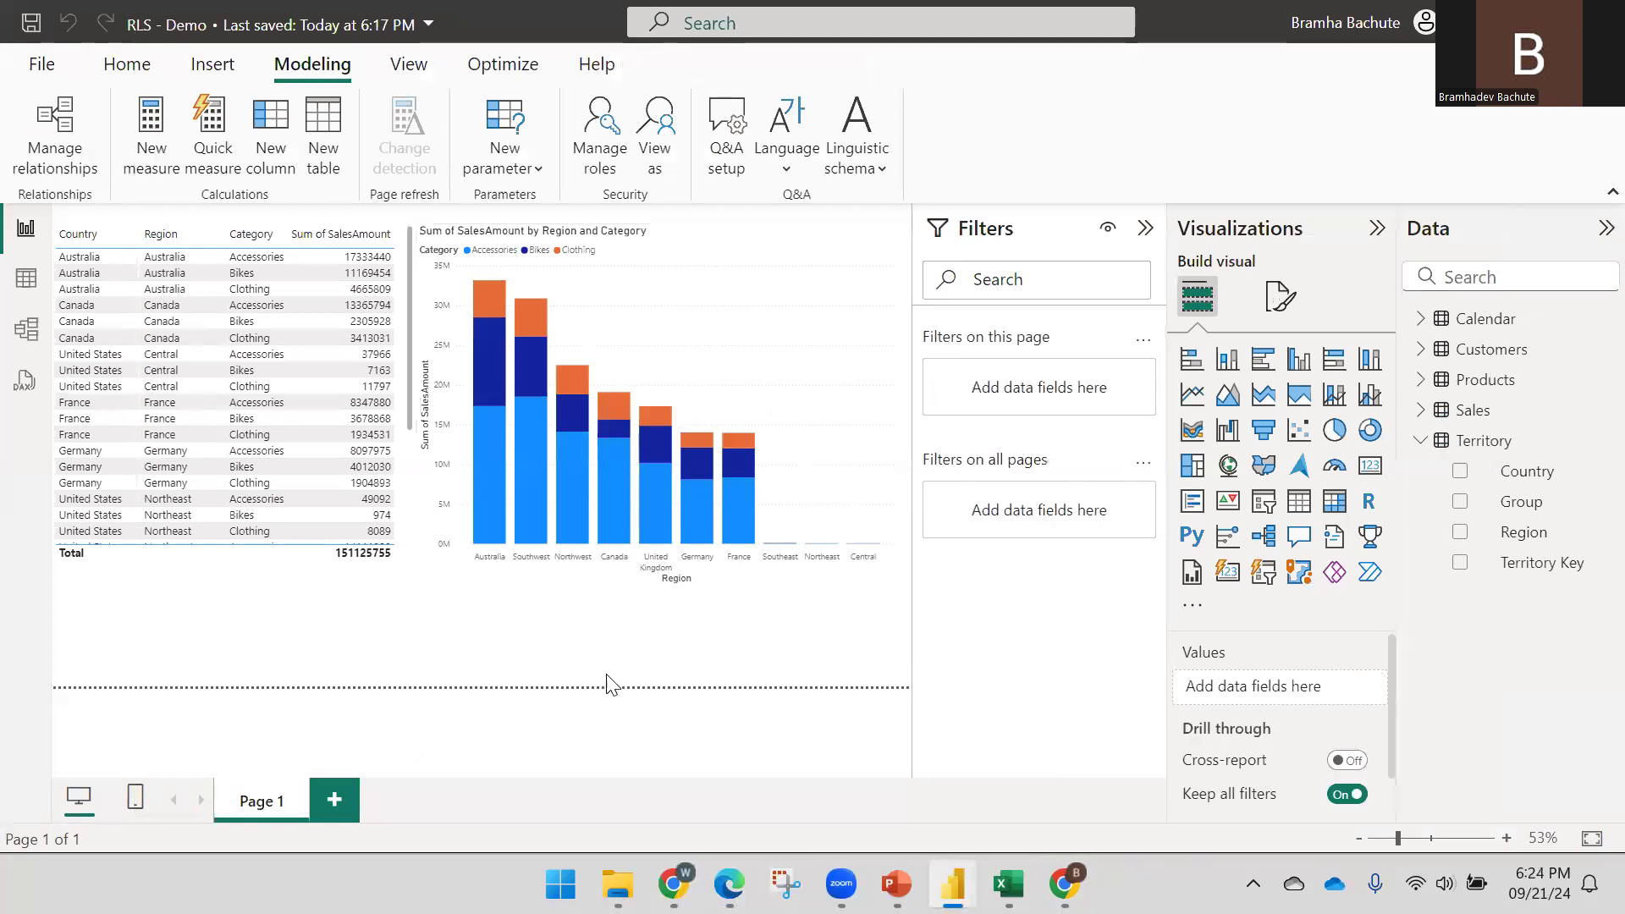
mouse_move(1064, 883)
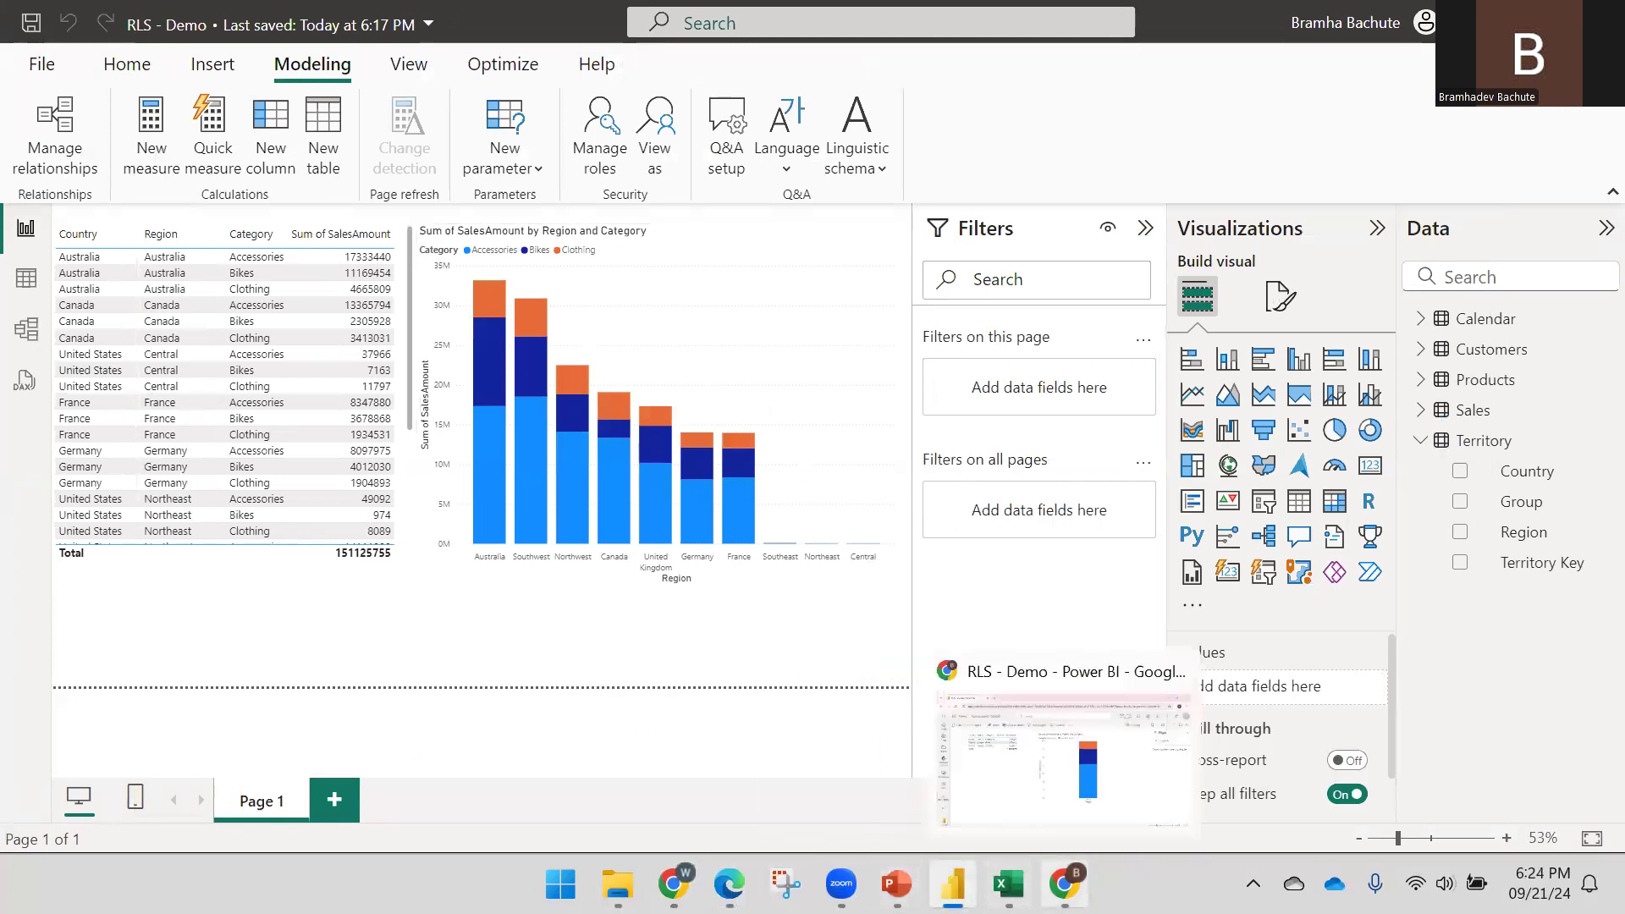
left_click(1065, 745)
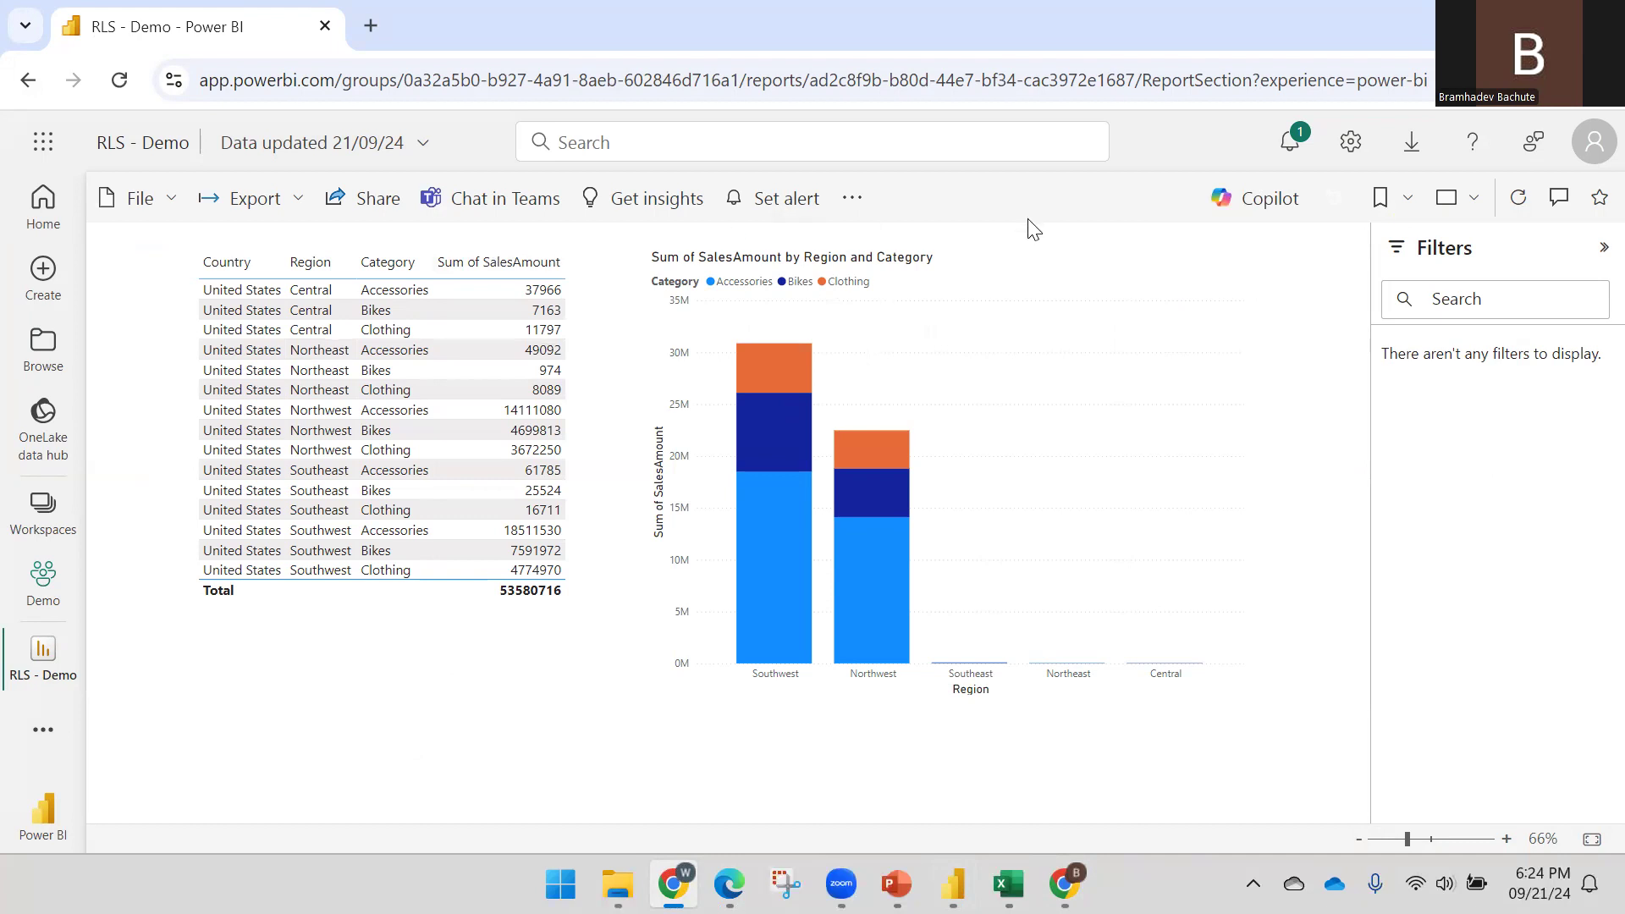
Paste the Demo app link into a new tab and open its RLS report, which row-level security blocks
left_click(729, 885)
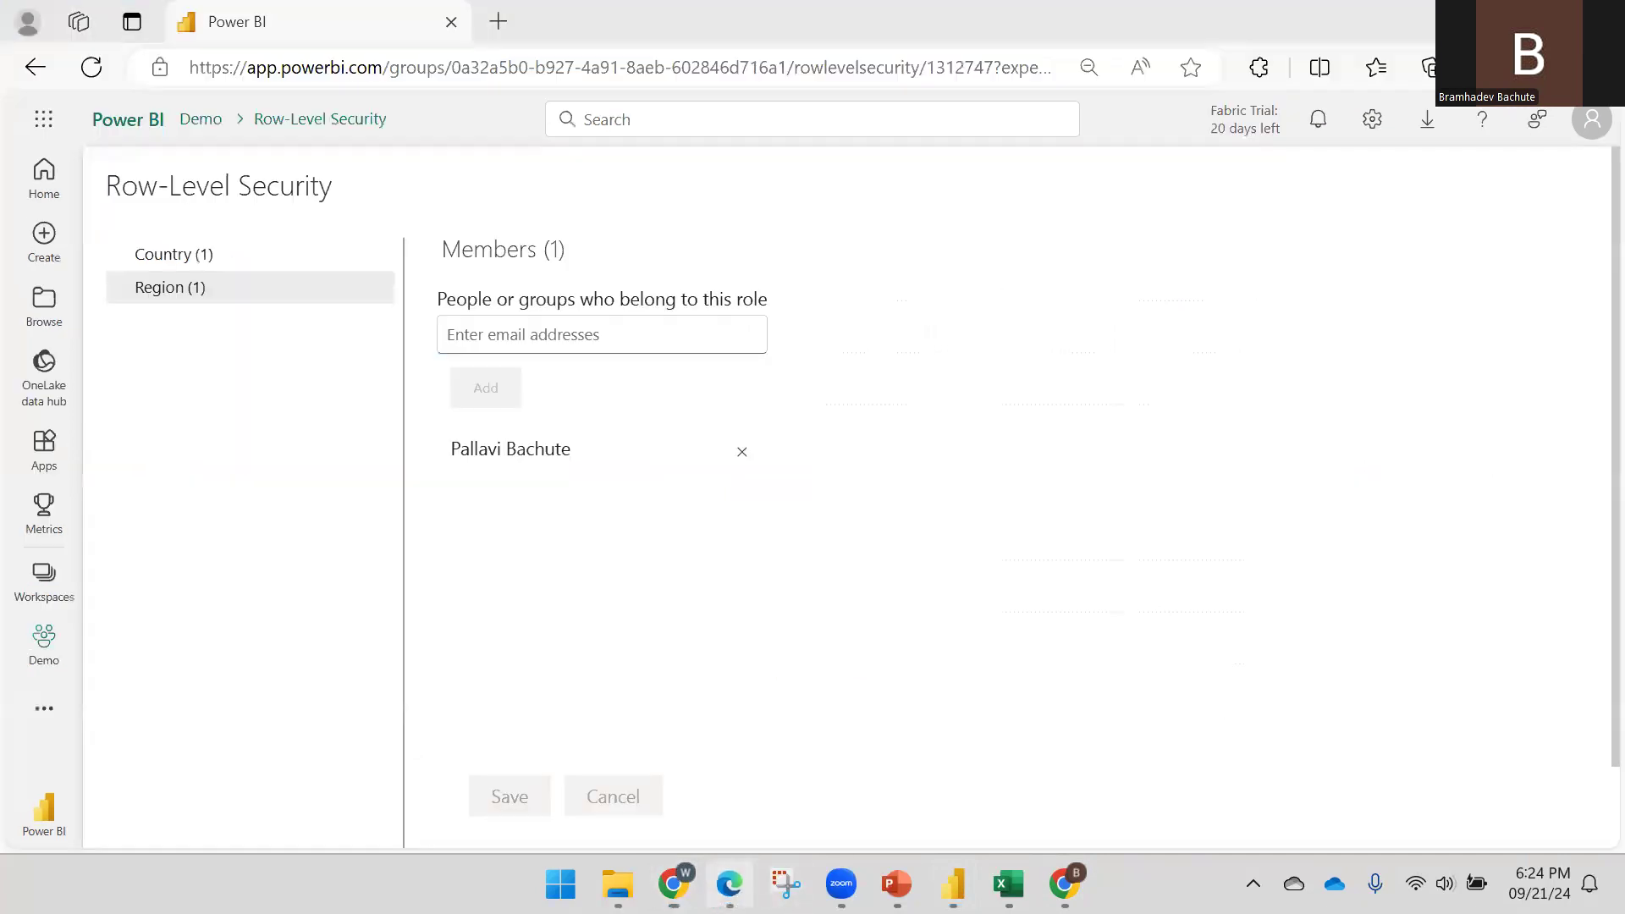
left_click(47, 584)
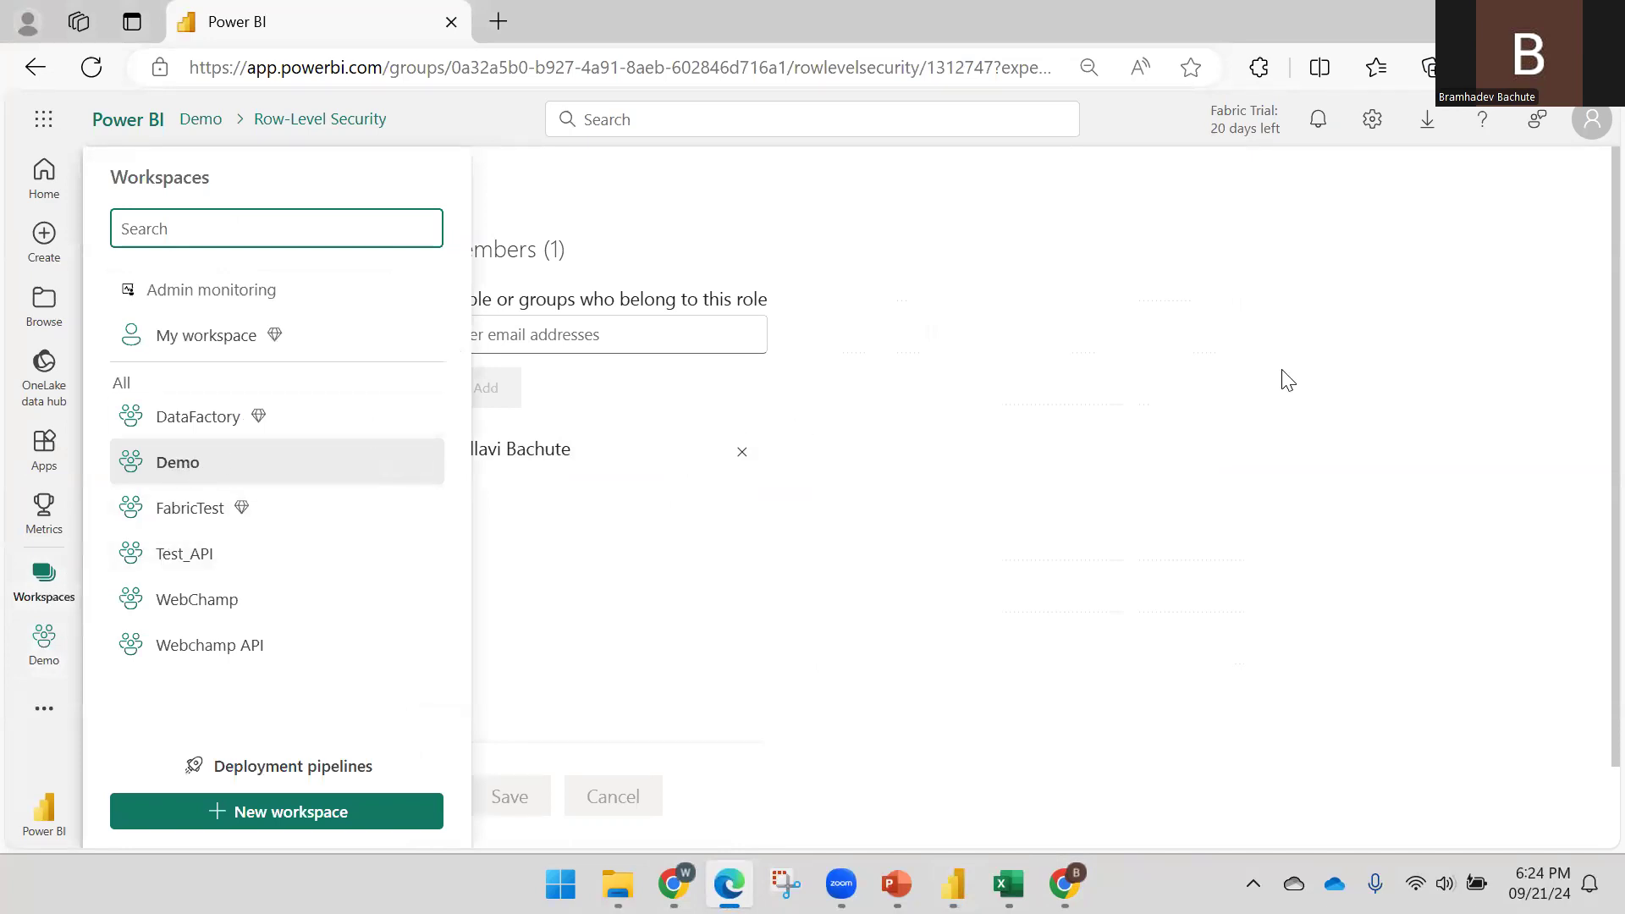
left_click(1063, 884)
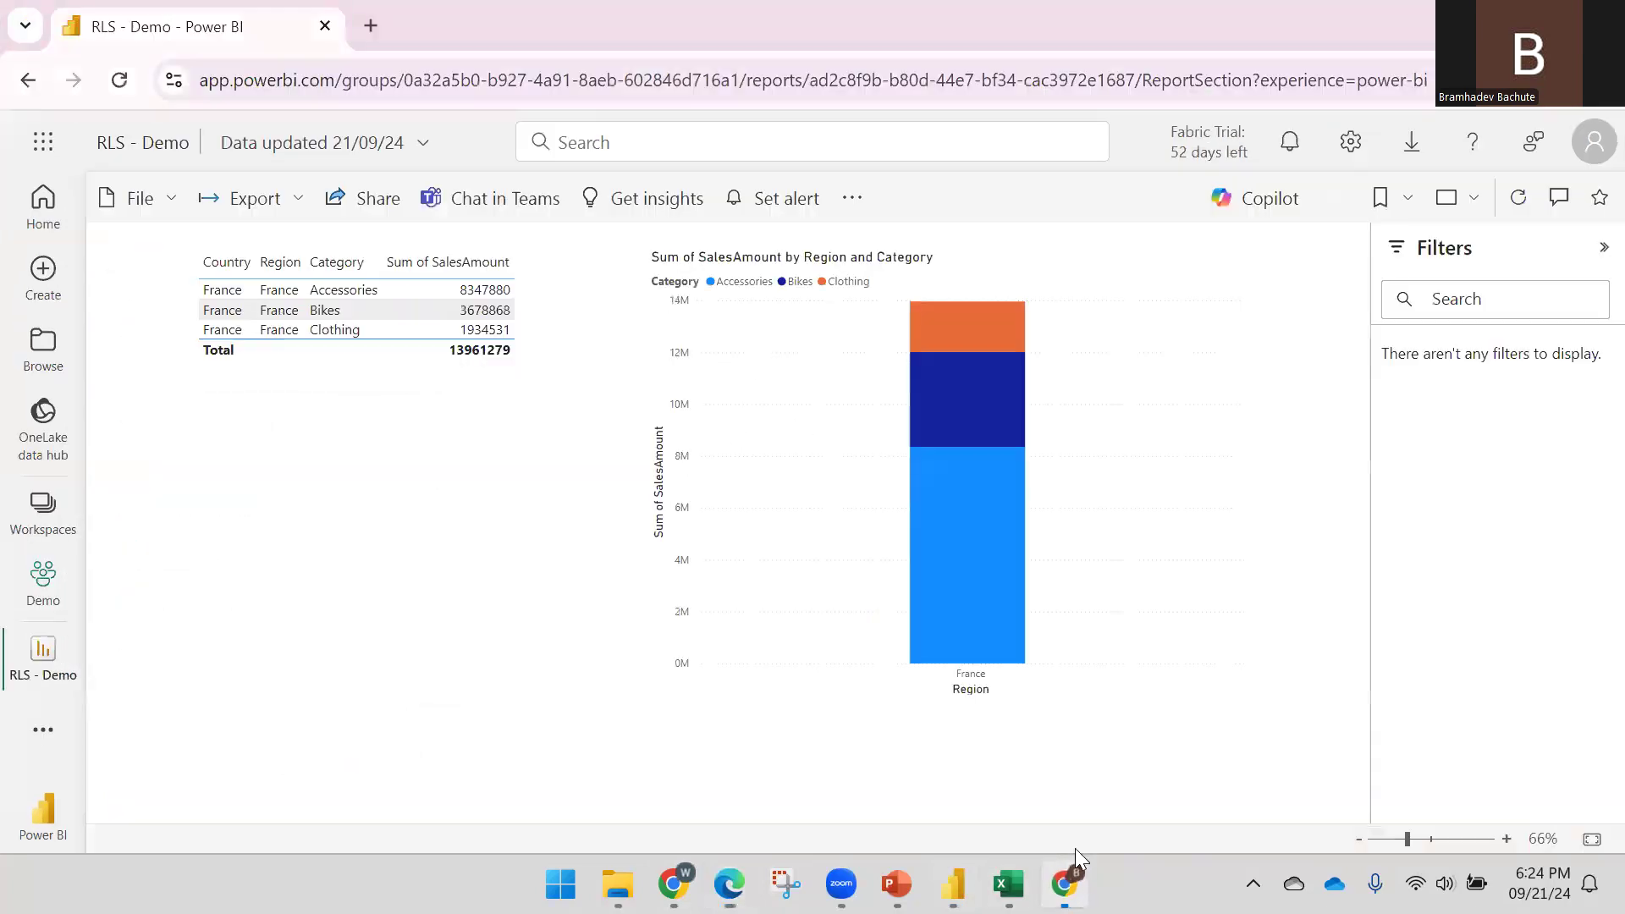
key("ctrl+t")
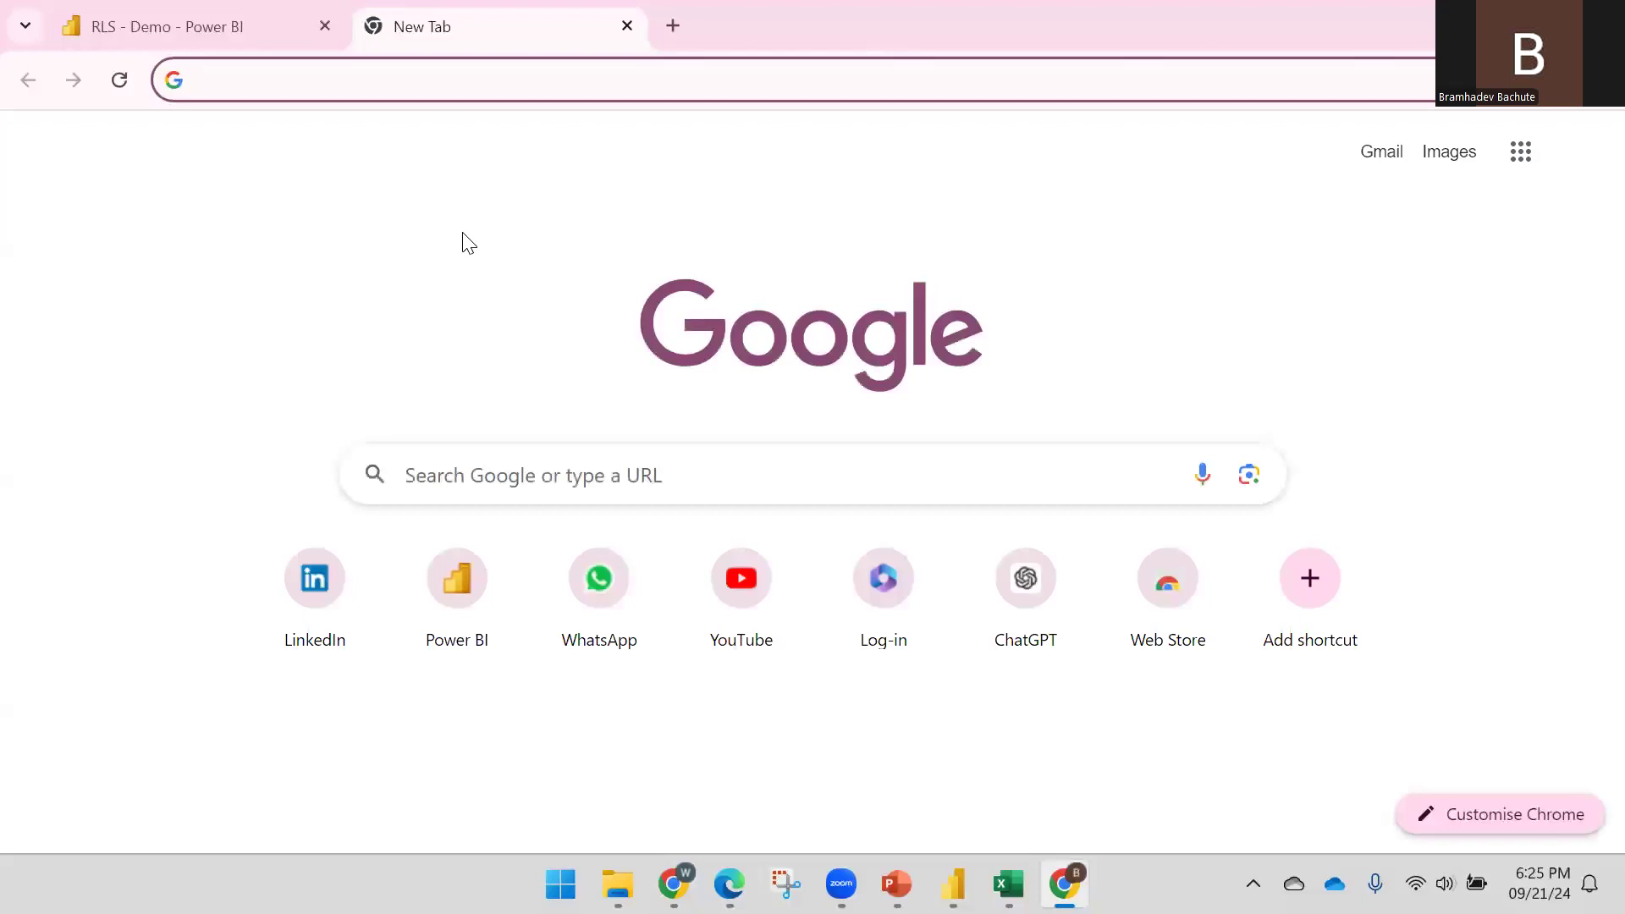
type("https://app.powerbi.com/Redirect?action=OpenApp&appId=a5328f0f-10b9-4147-8b6f-866347e74896&ctid=49ac3188-95c4-49f2-8f4f-f40bf97c98fa")
key("Return")
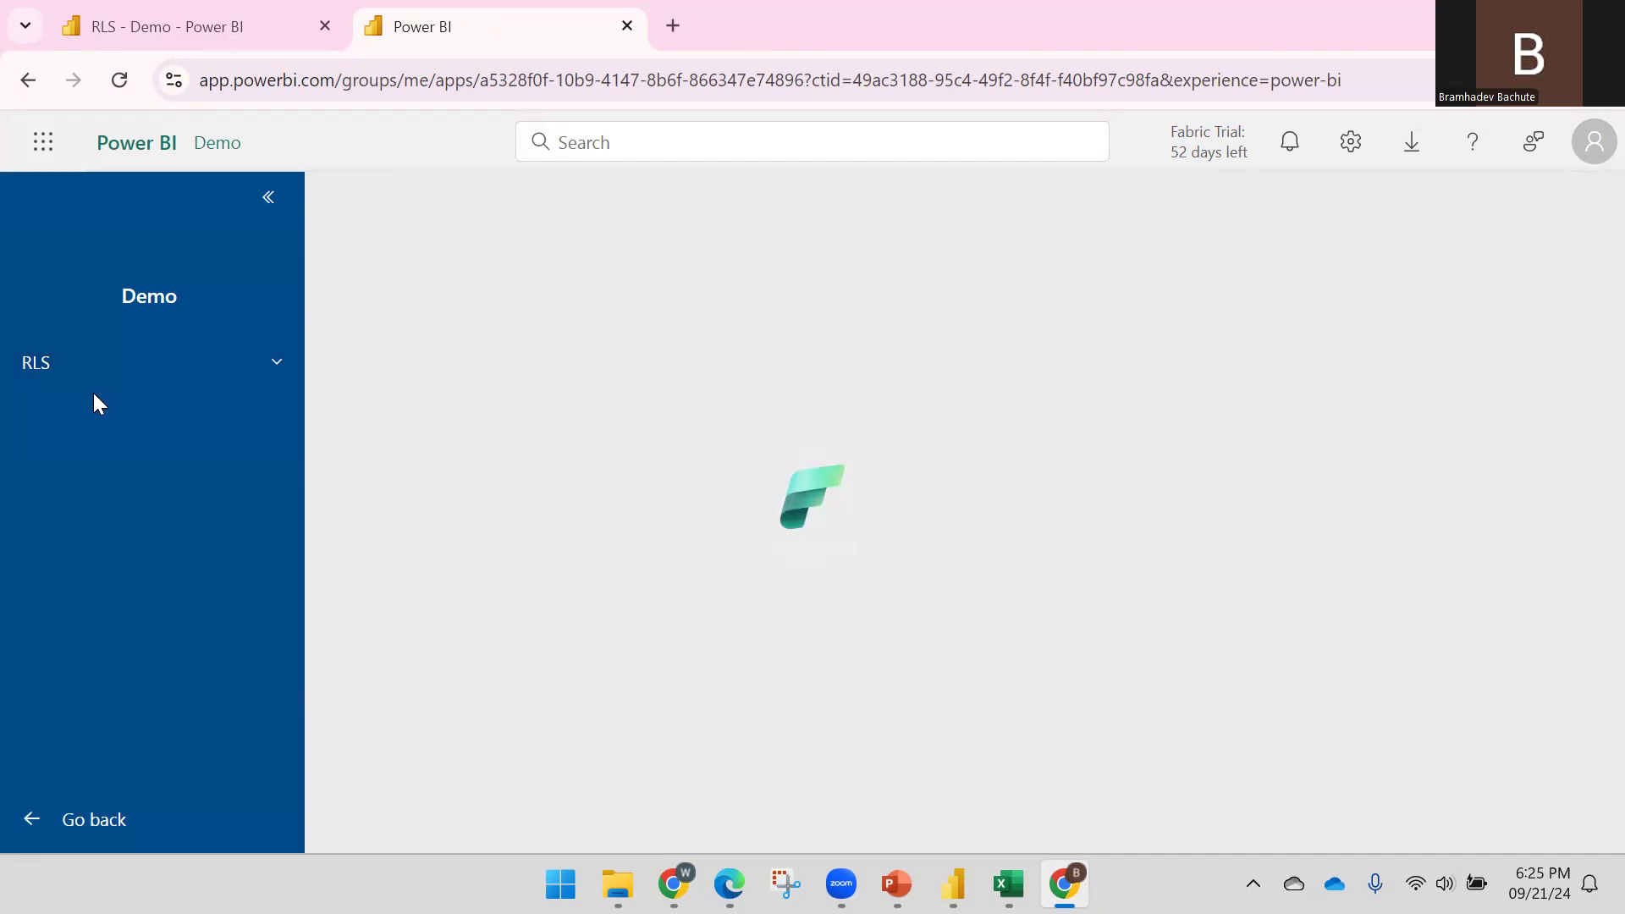
left_click(232, 374)
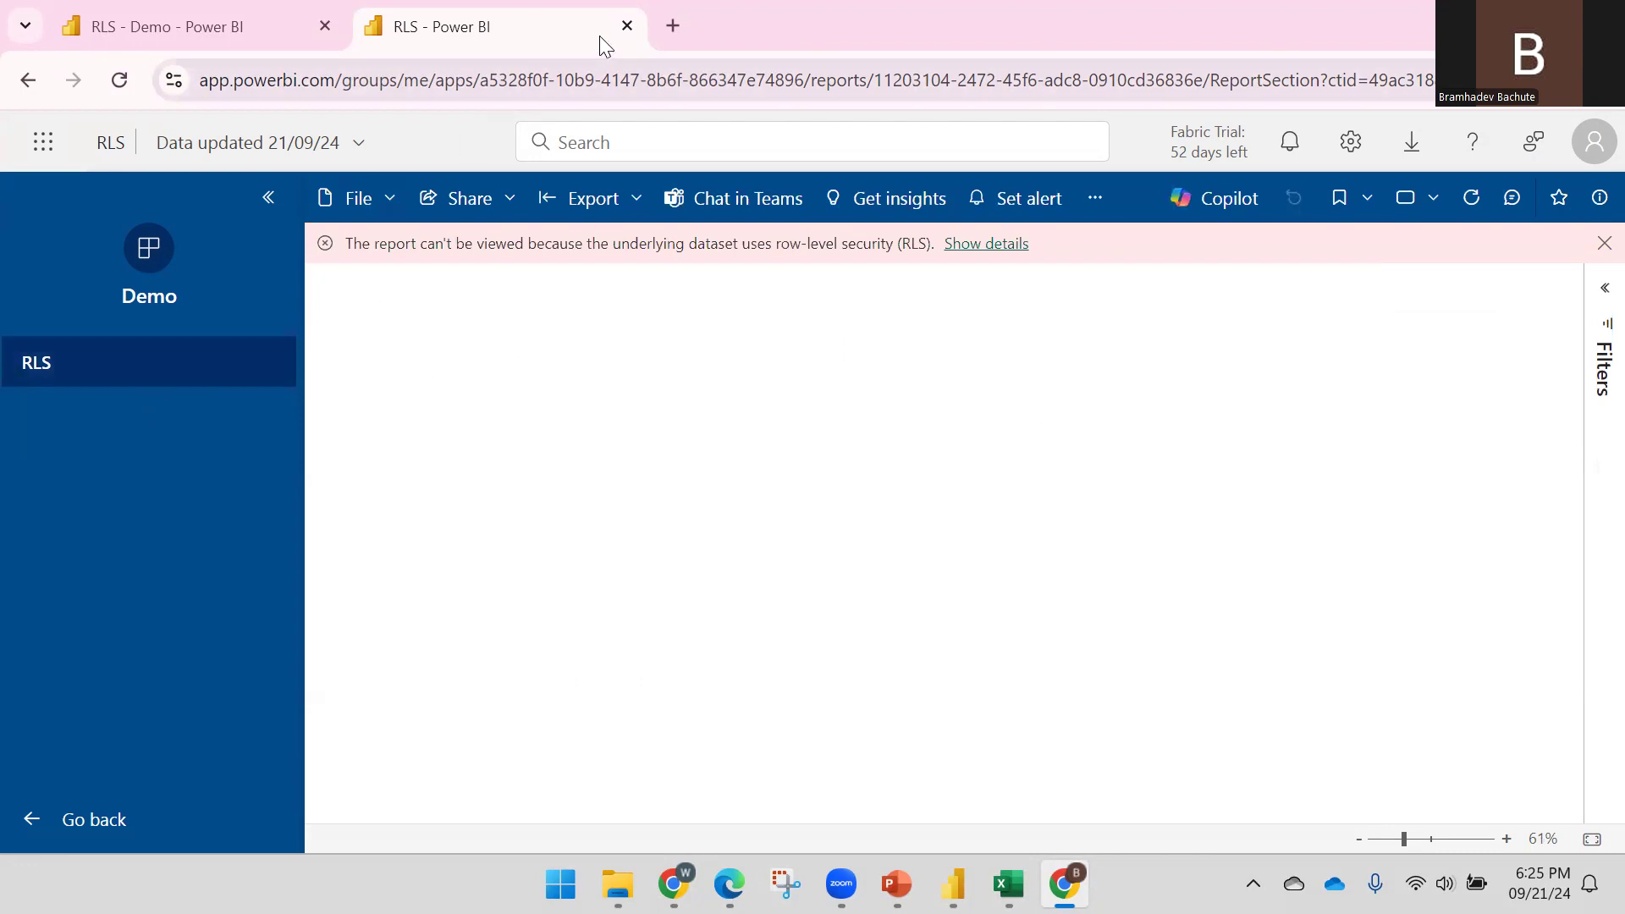
left_click(728, 884)
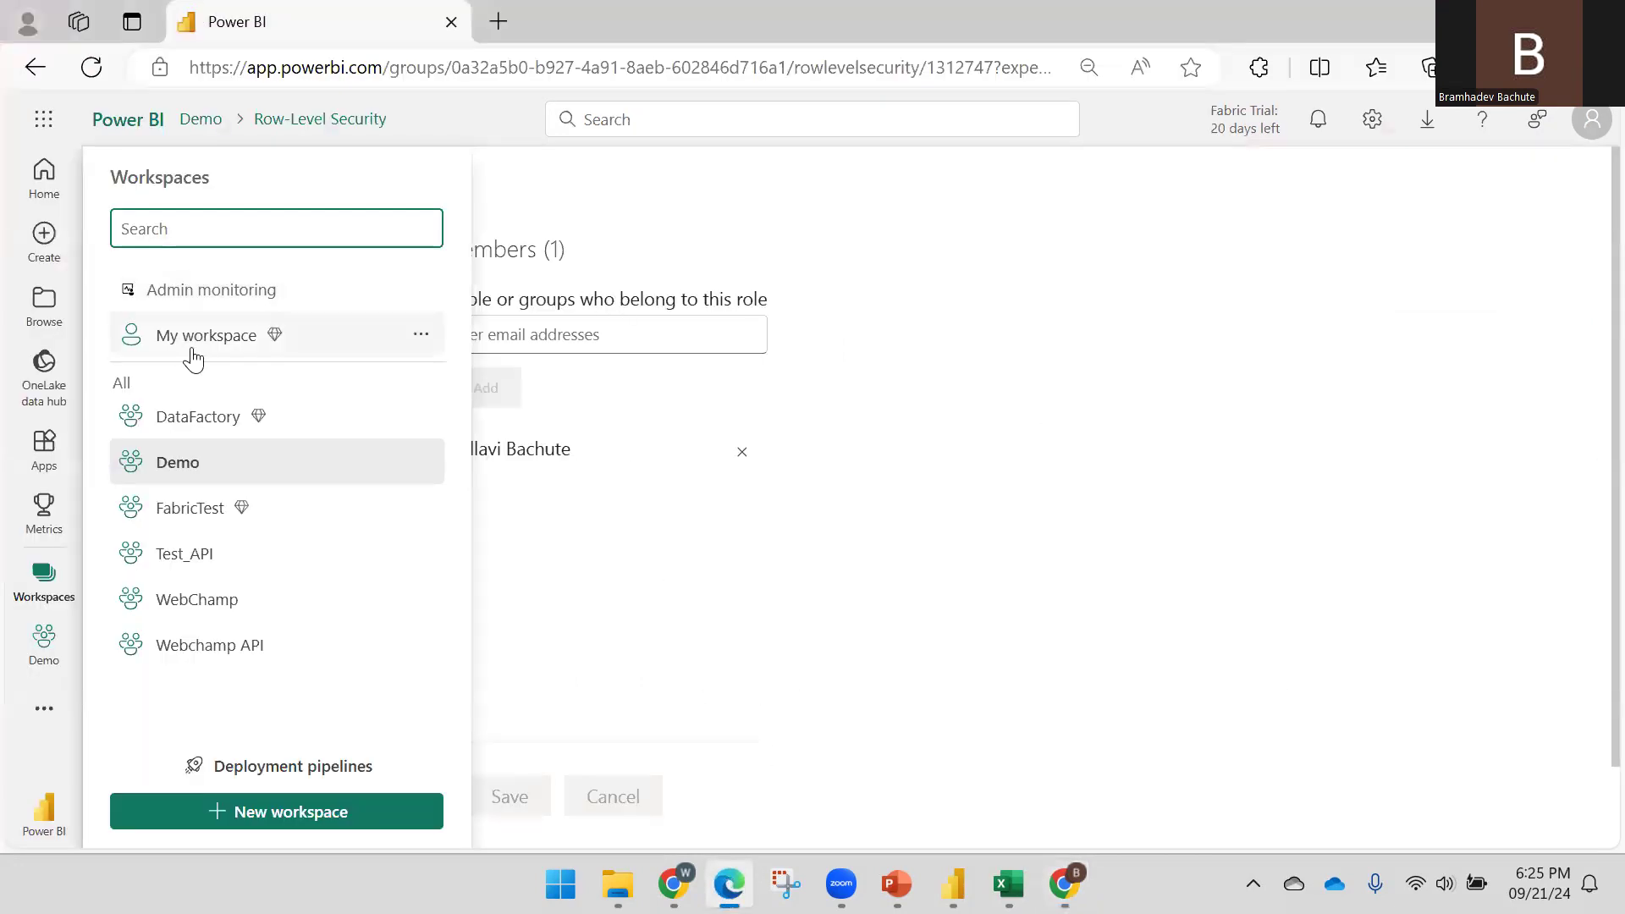
Unpublish the Demo workspace's app
left_click(740, 468)
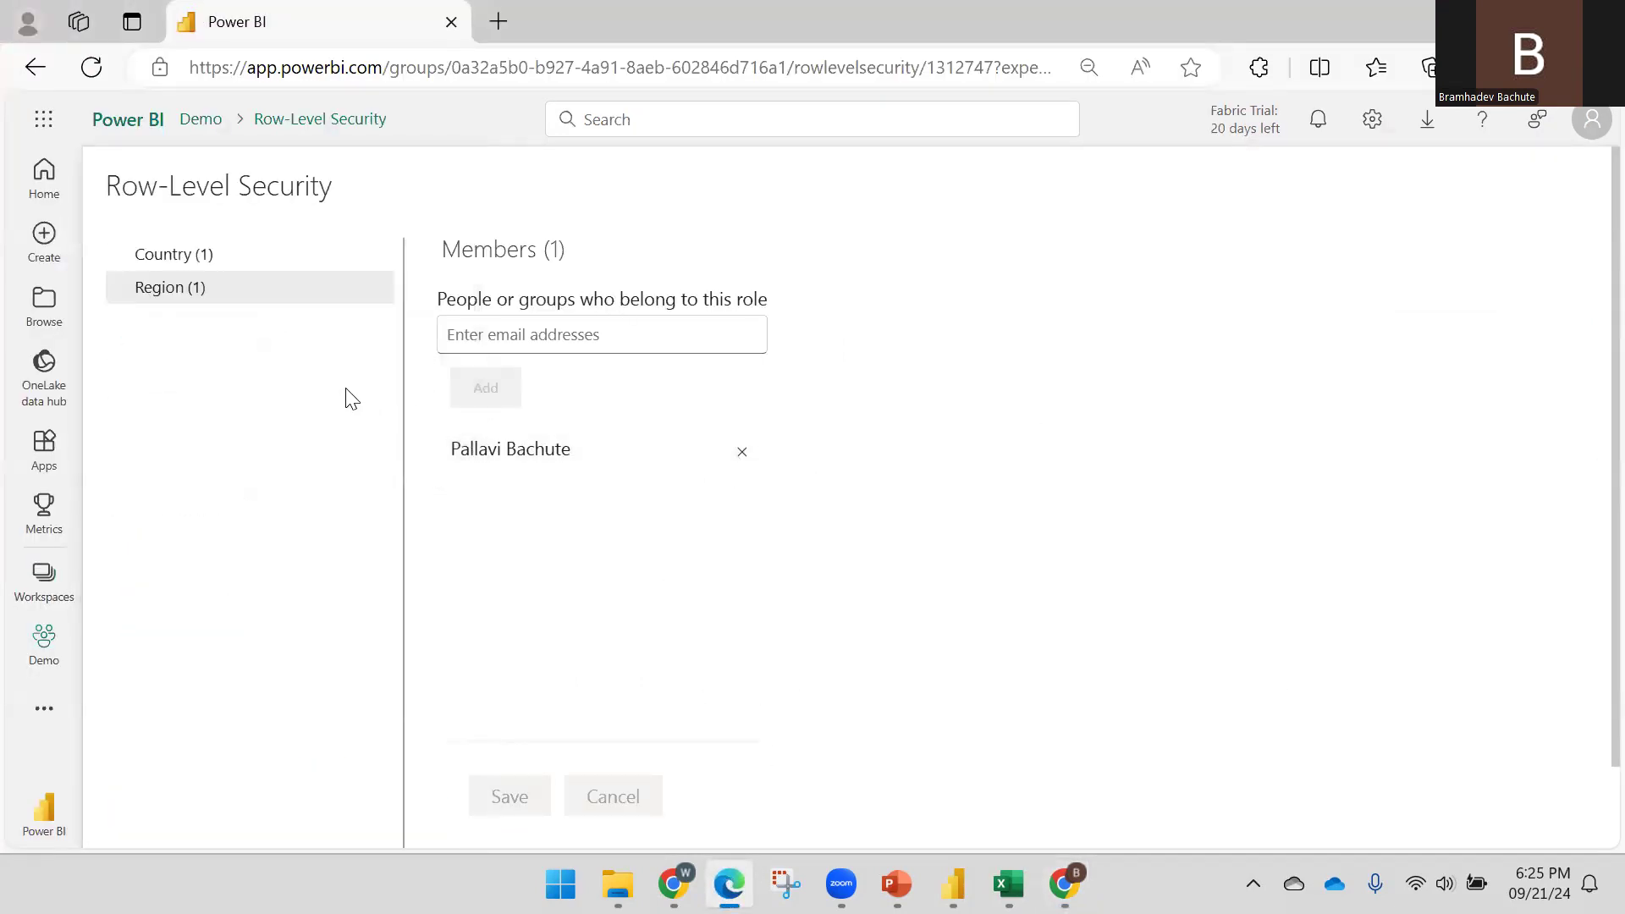
left_click(71, 643)
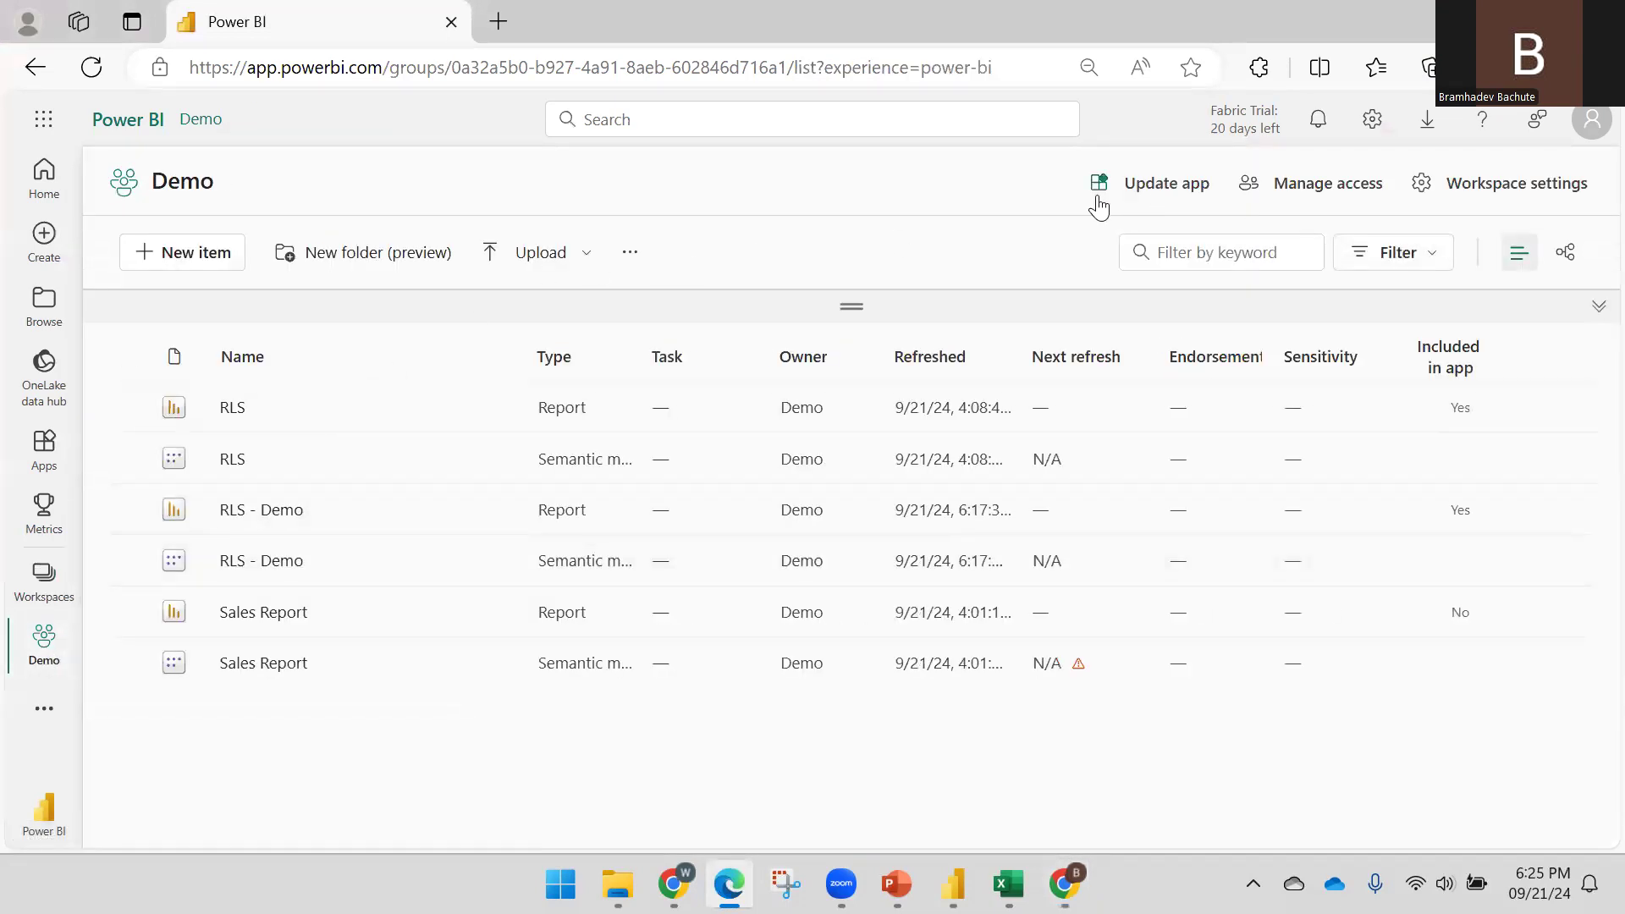
left_click(633, 254)
left_click(664, 372)
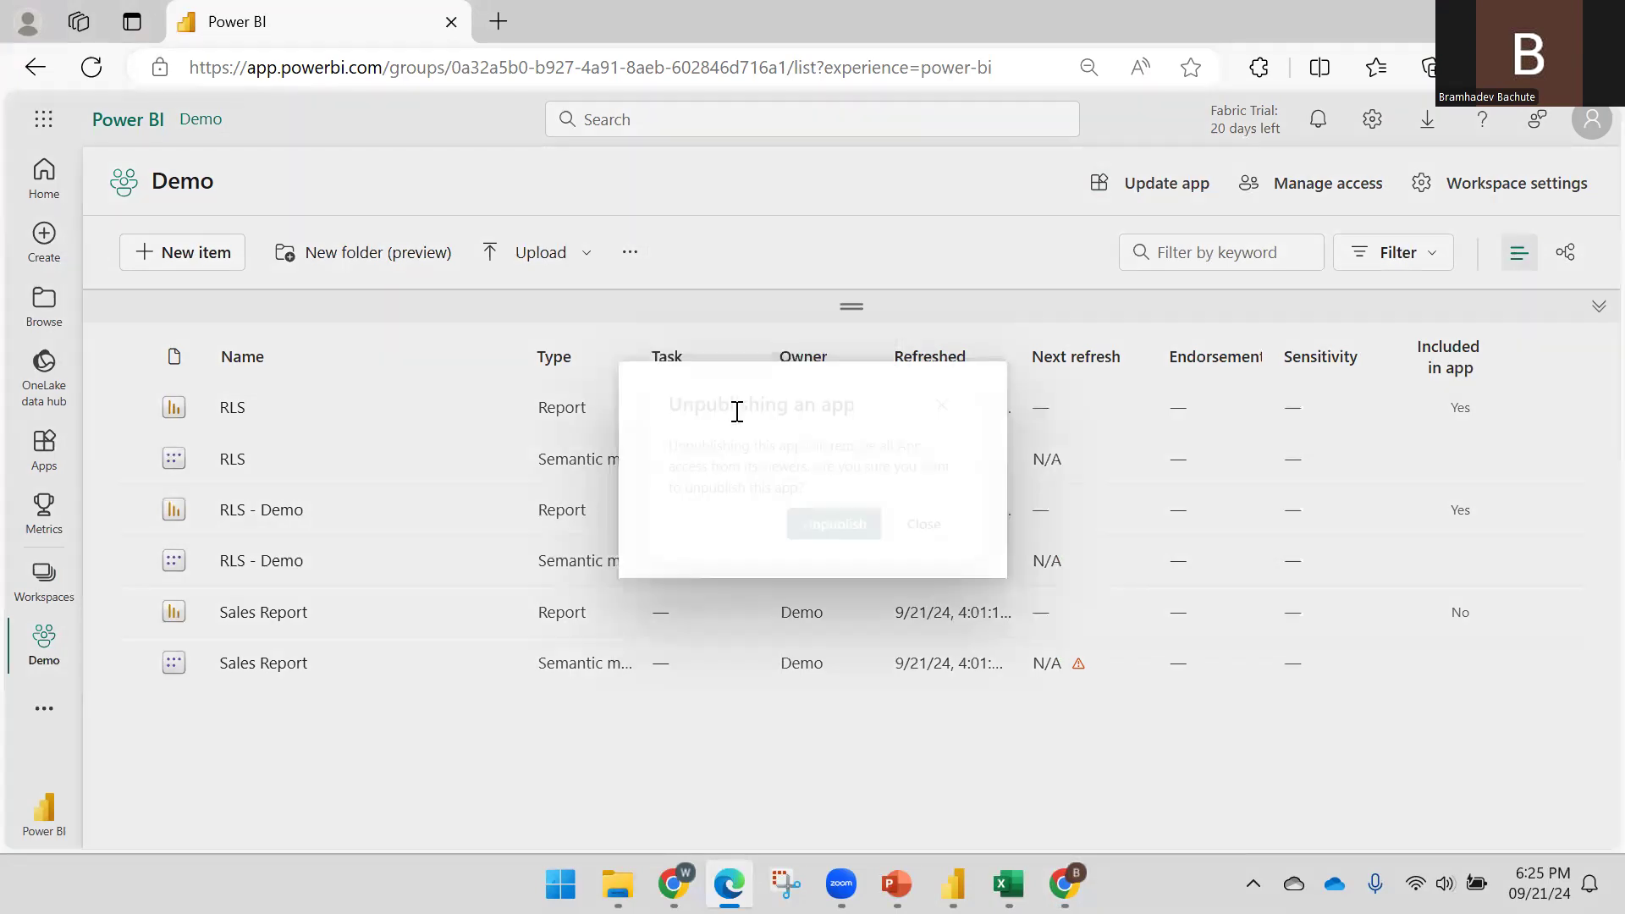
left_click(840, 532)
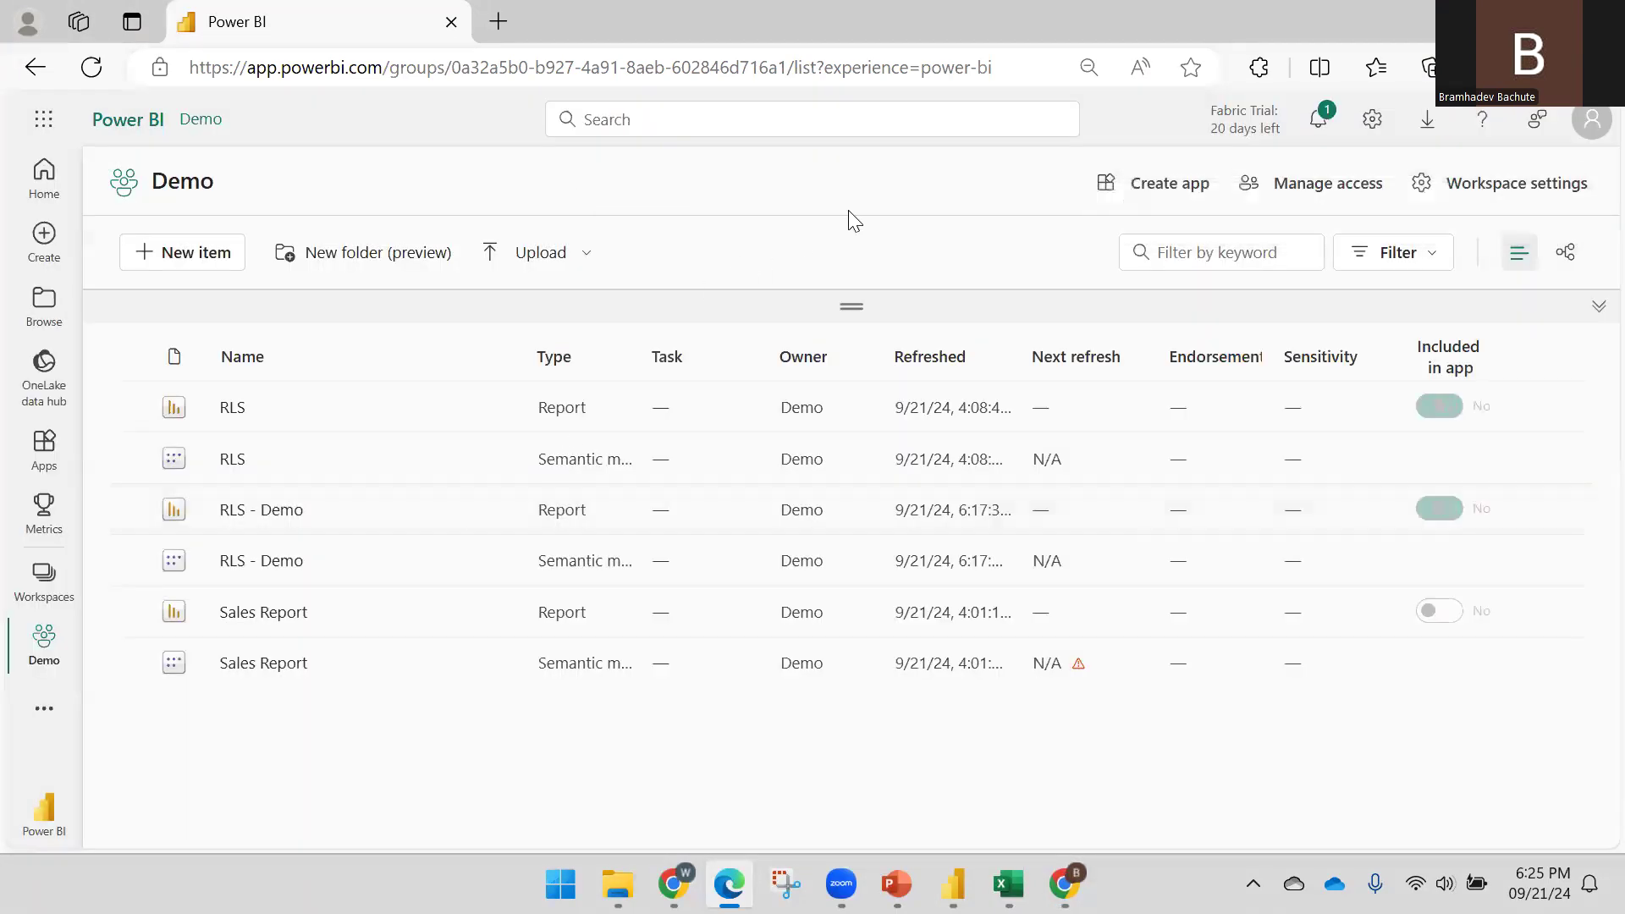
Start creating a new Demo app with the description TEST_RLS
left_click(1153, 180)
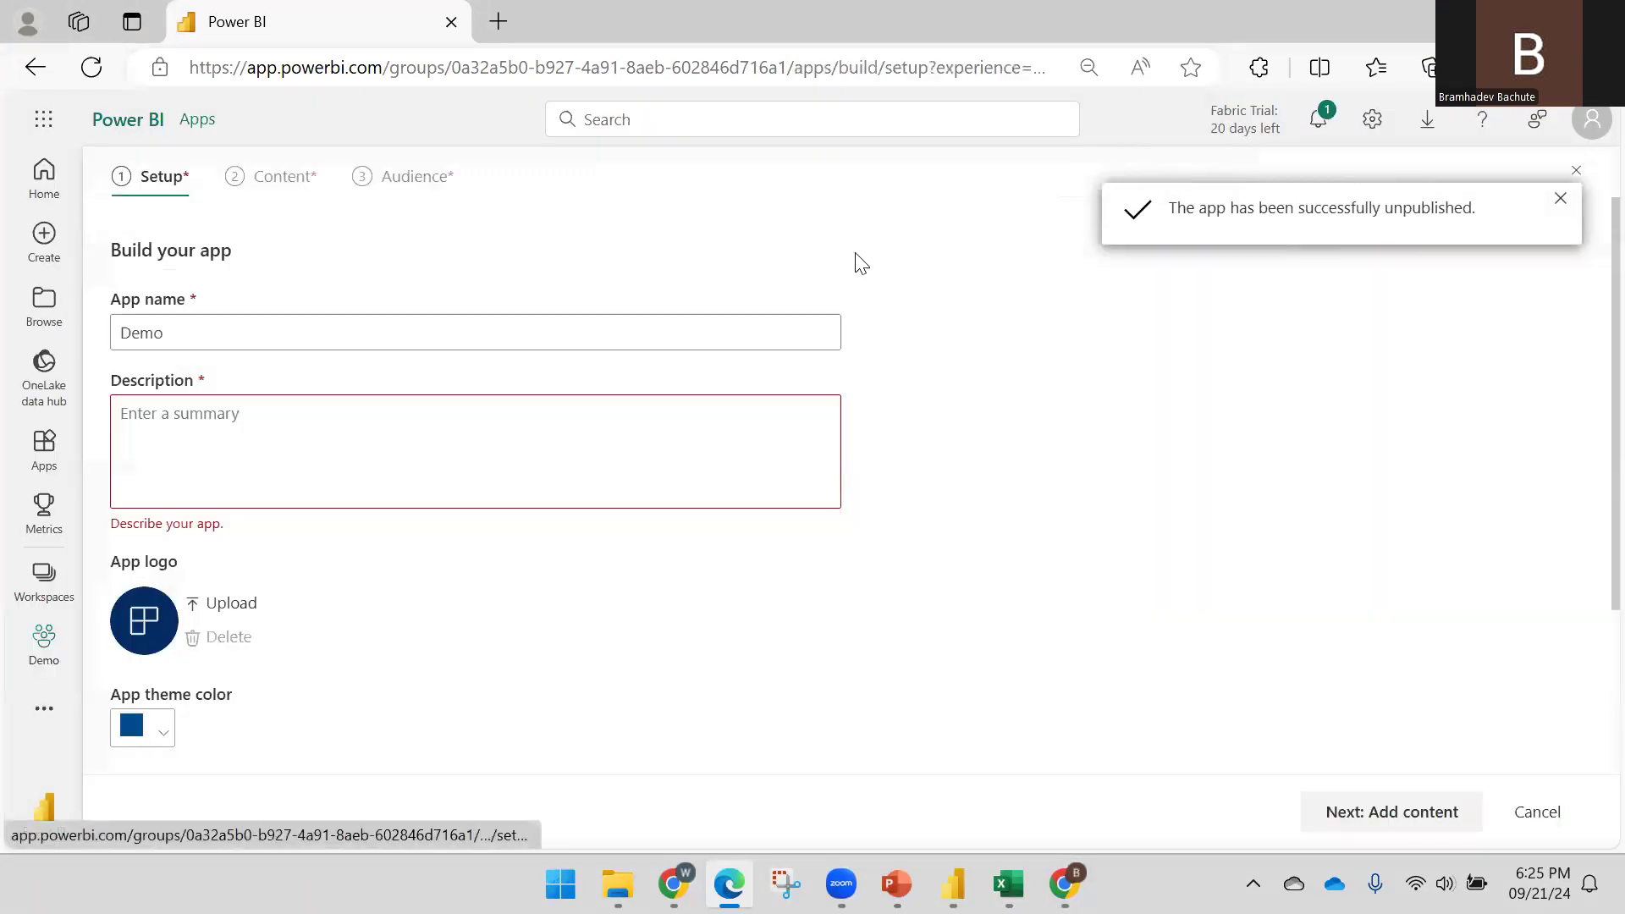
scroll(268, 405, "down", 3)
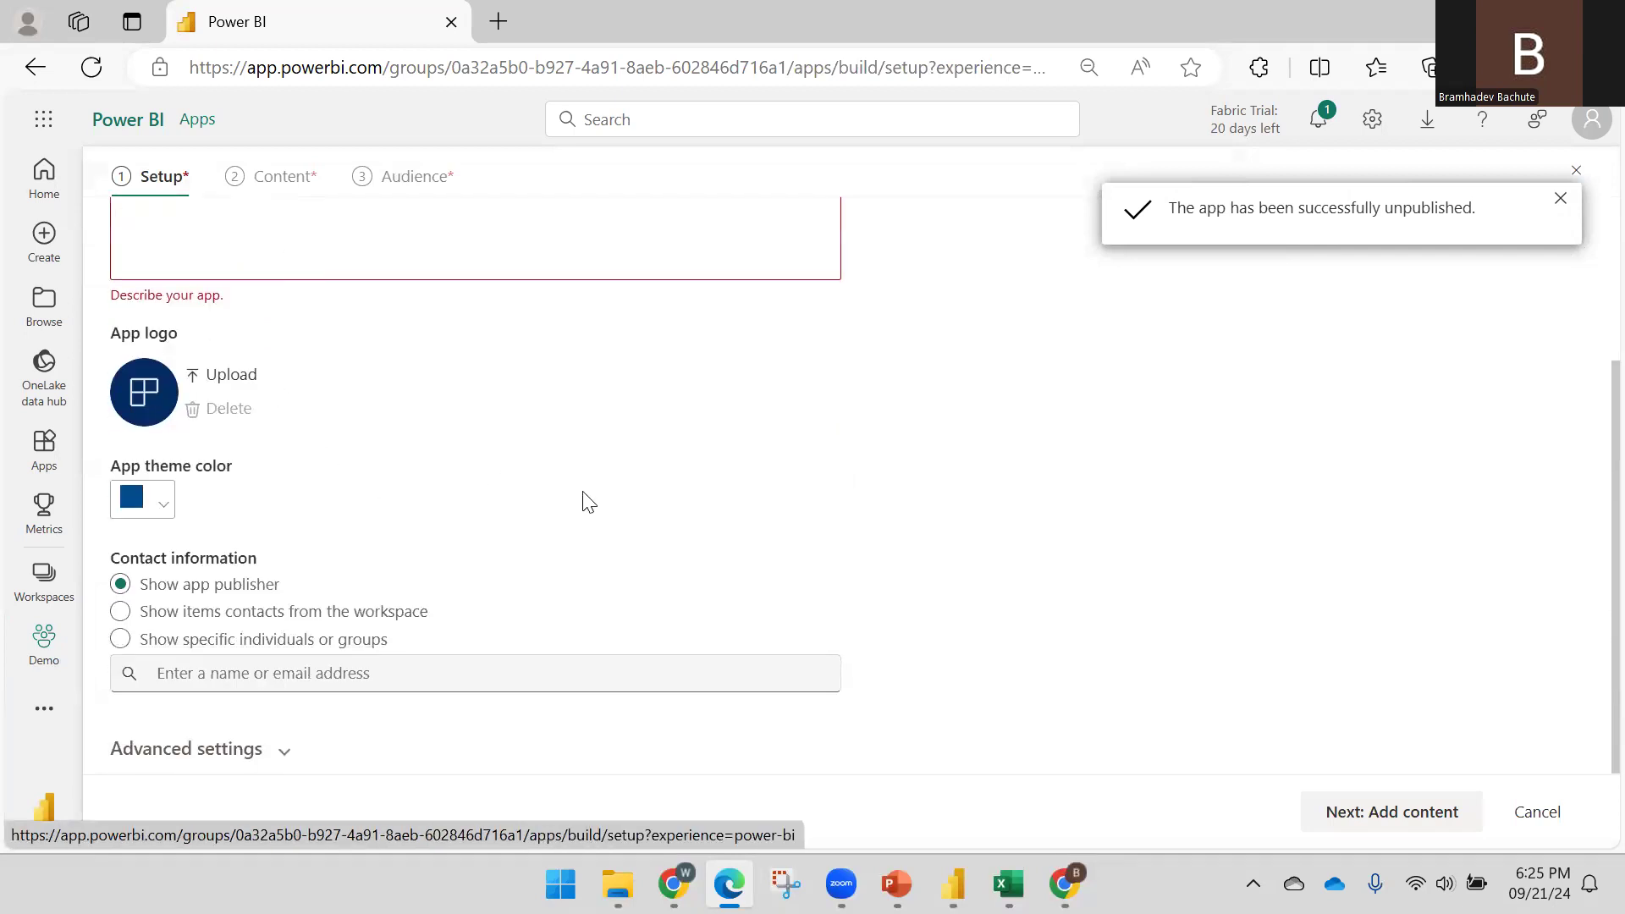
scroll(363, 457, "up", 3)
type("tE")
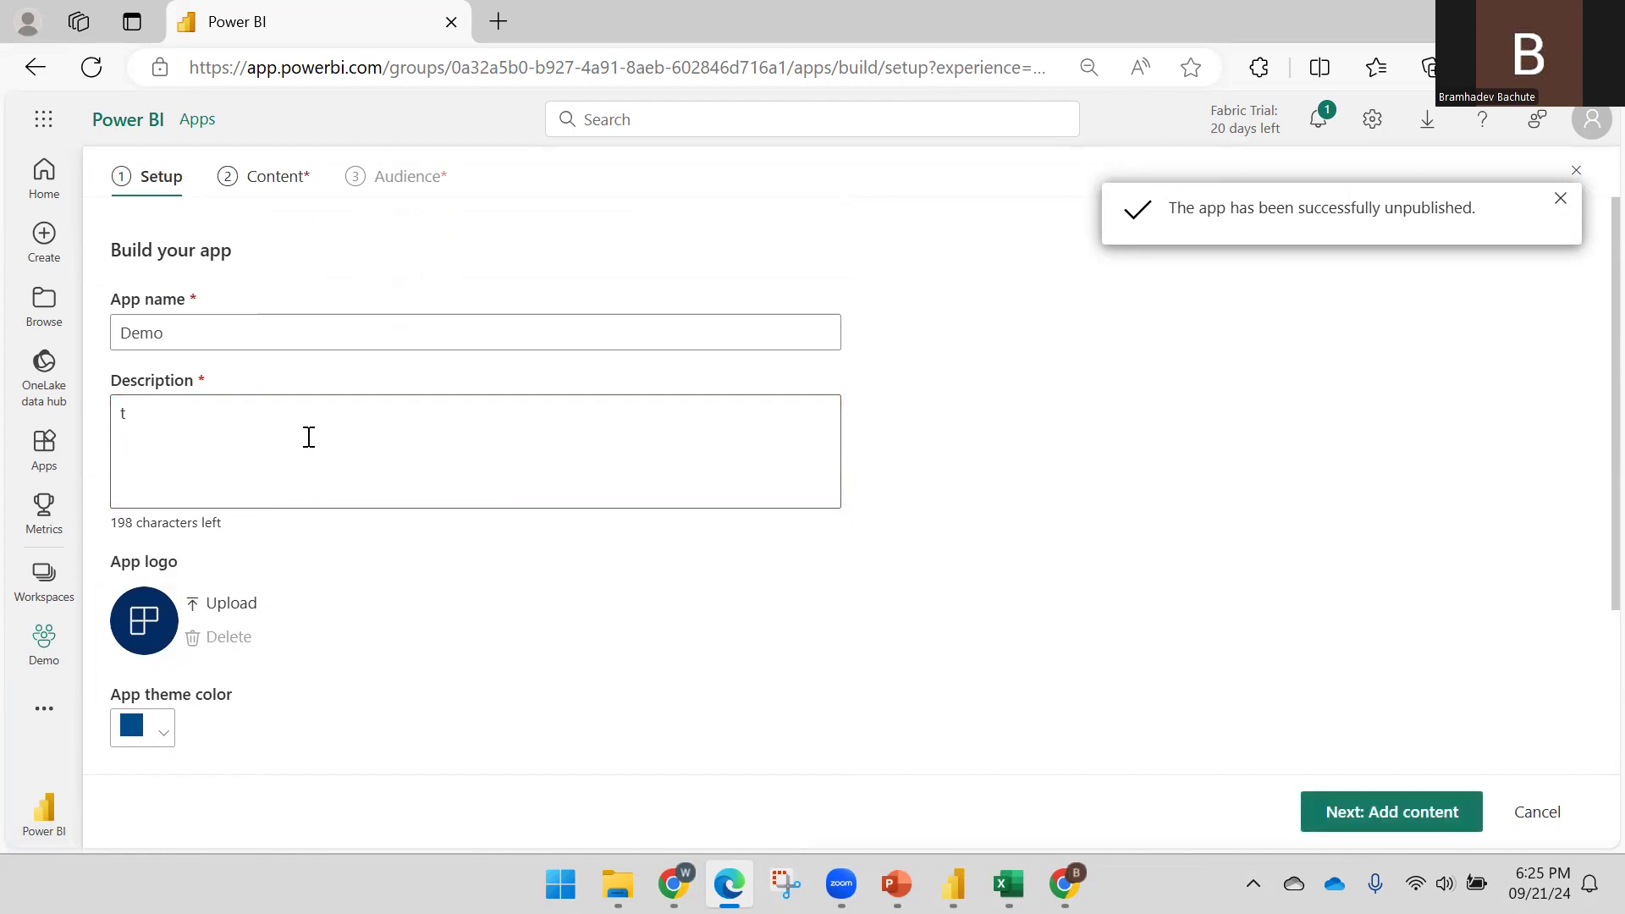
key("BackSpace")
key("BackSpace")
type("TEST_RLS")
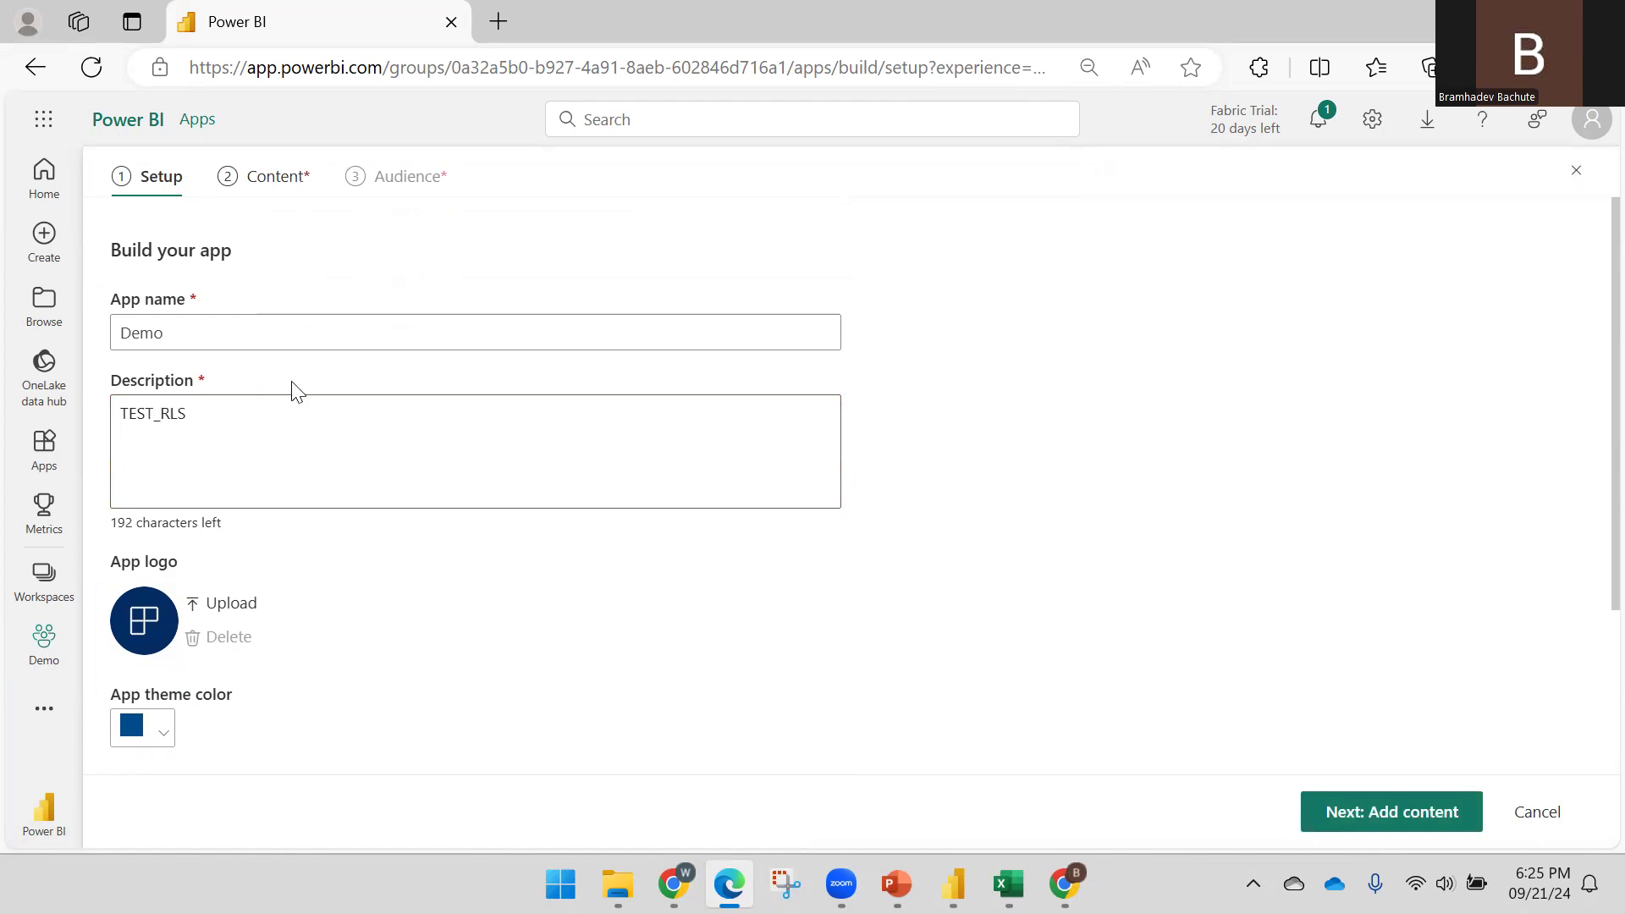
scroll(506, 569, "down", 3)
Add the RLS - Demo report as the app's content
left_click(1323, 795)
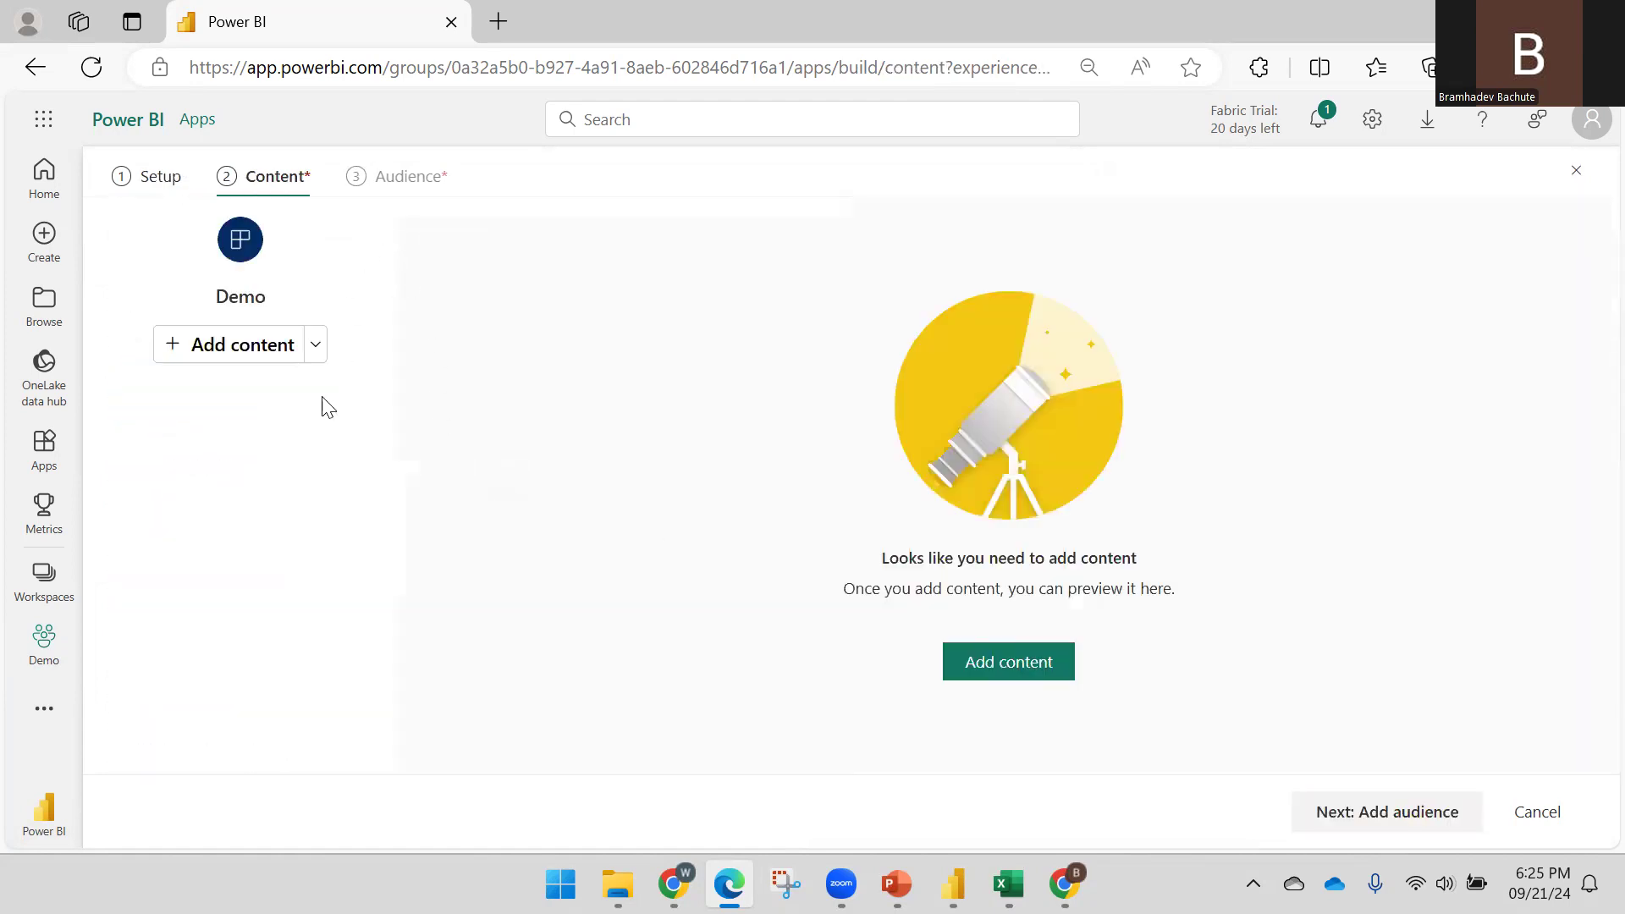
left_click(246, 357)
left_click(450, 395)
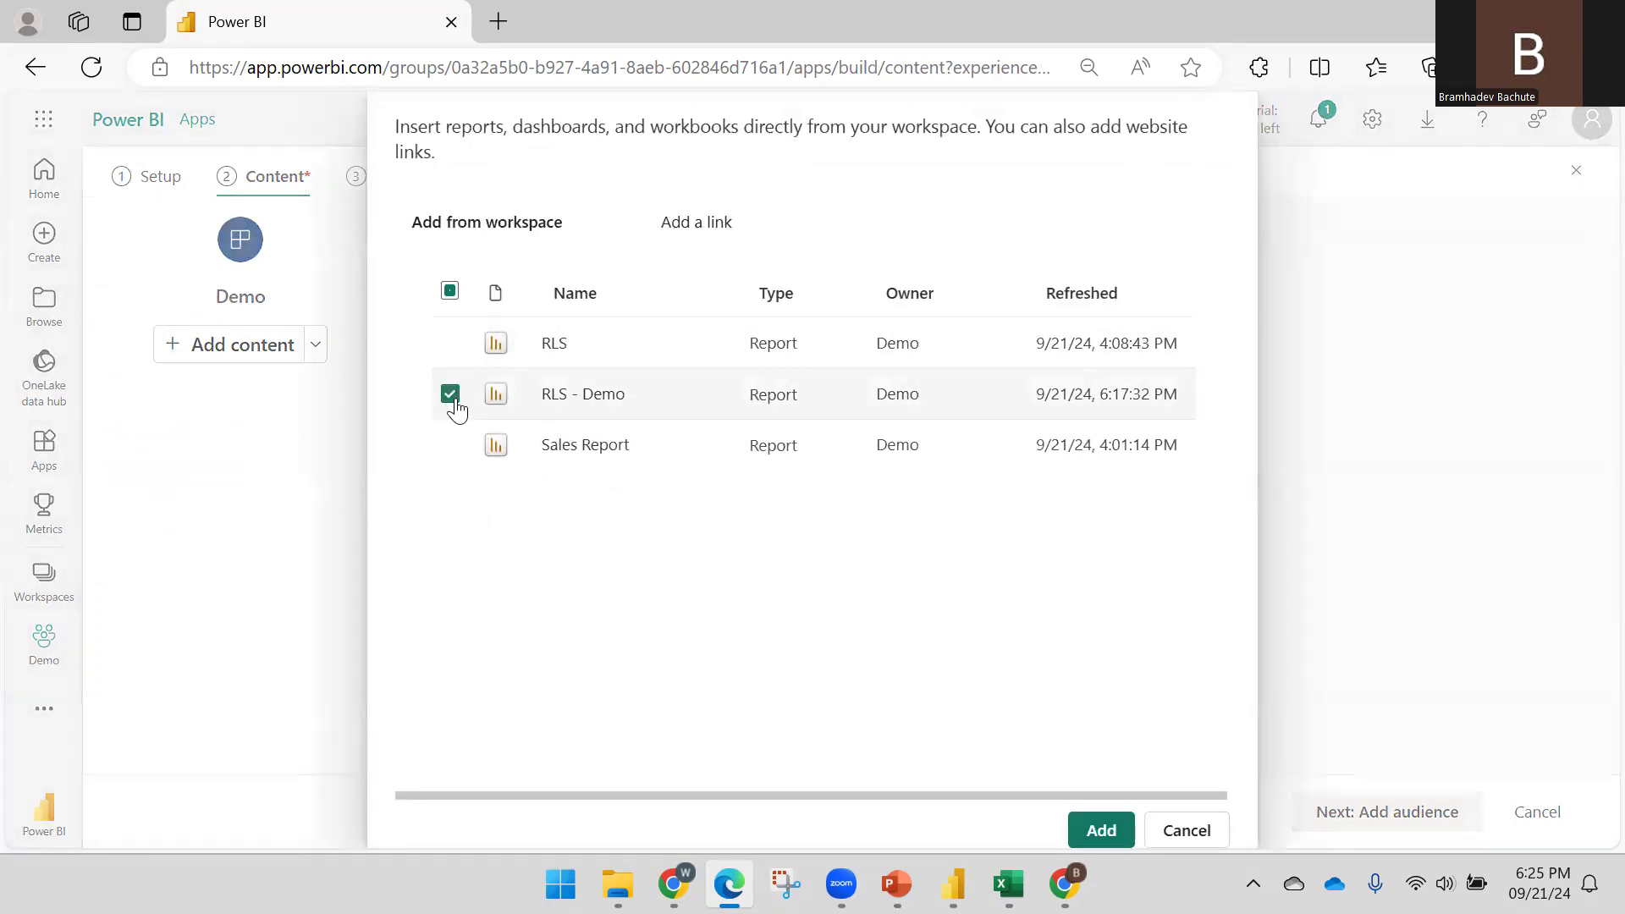
left_click(1101, 831)
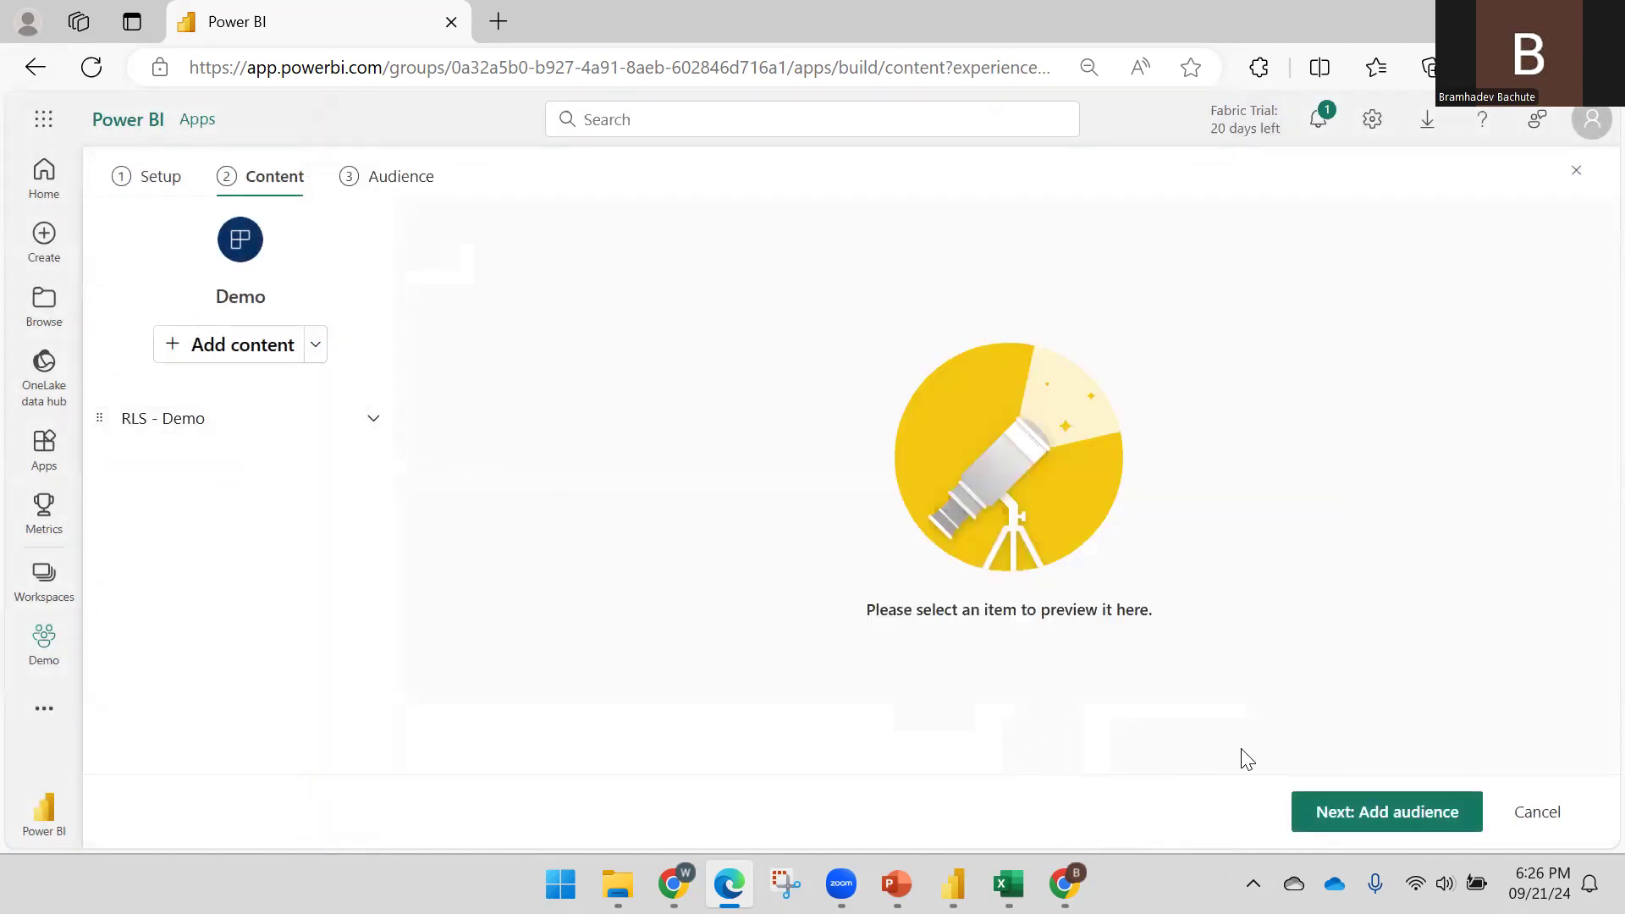
Give the entire organization access, publish the app, and copy its link
left_click(1363, 812)
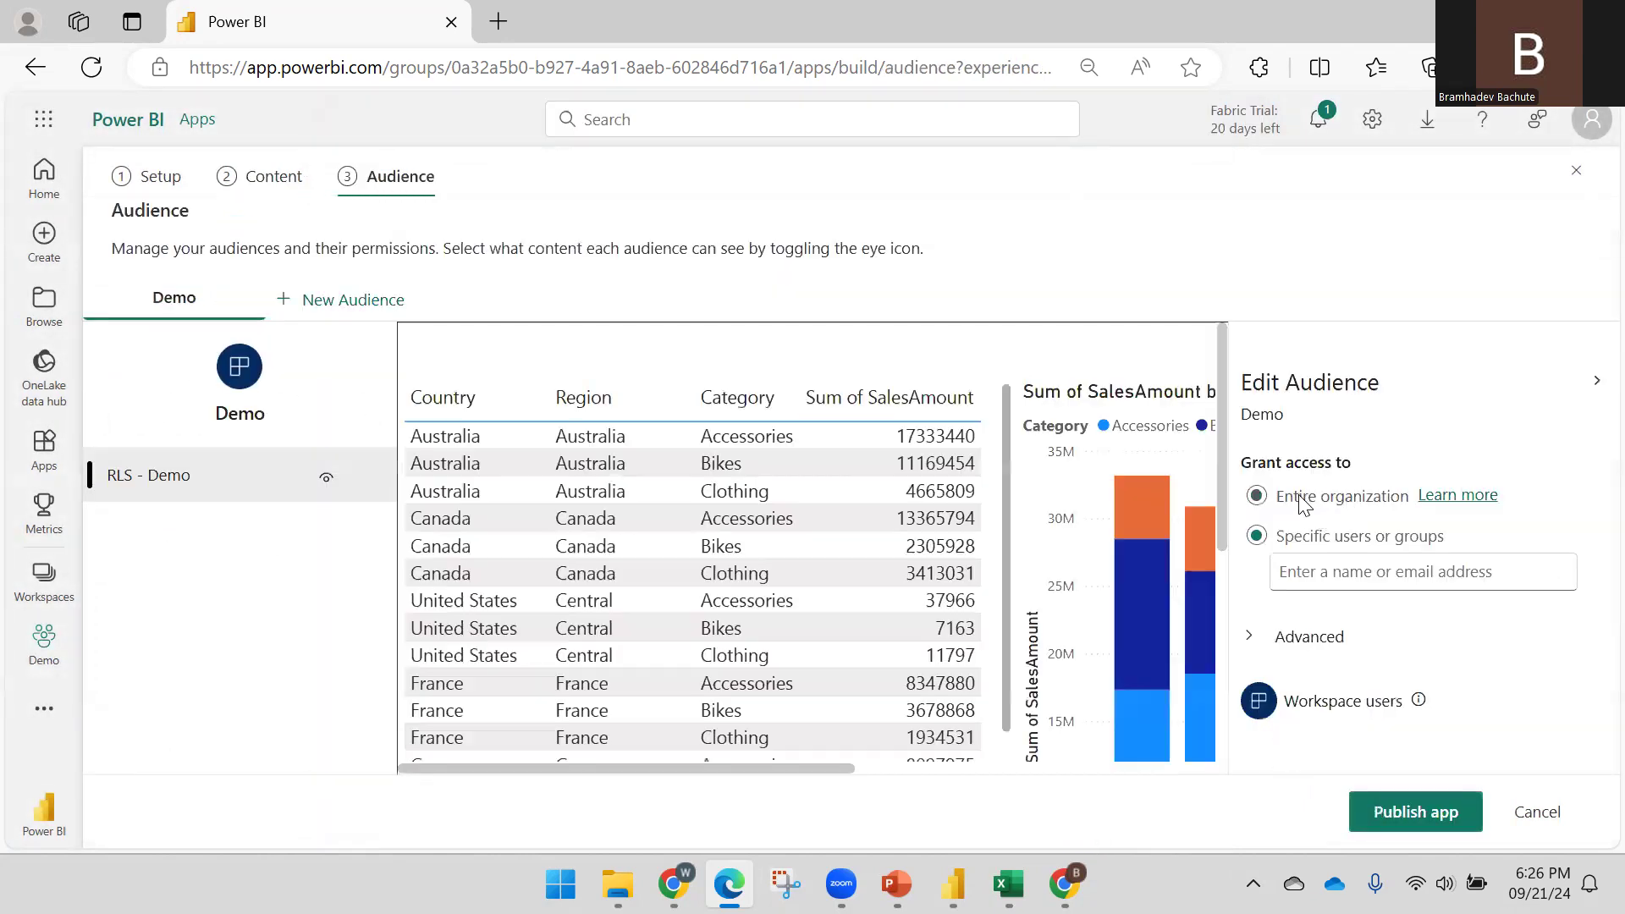
left_click(1347, 499)
left_click(1388, 812)
left_click(983, 533)
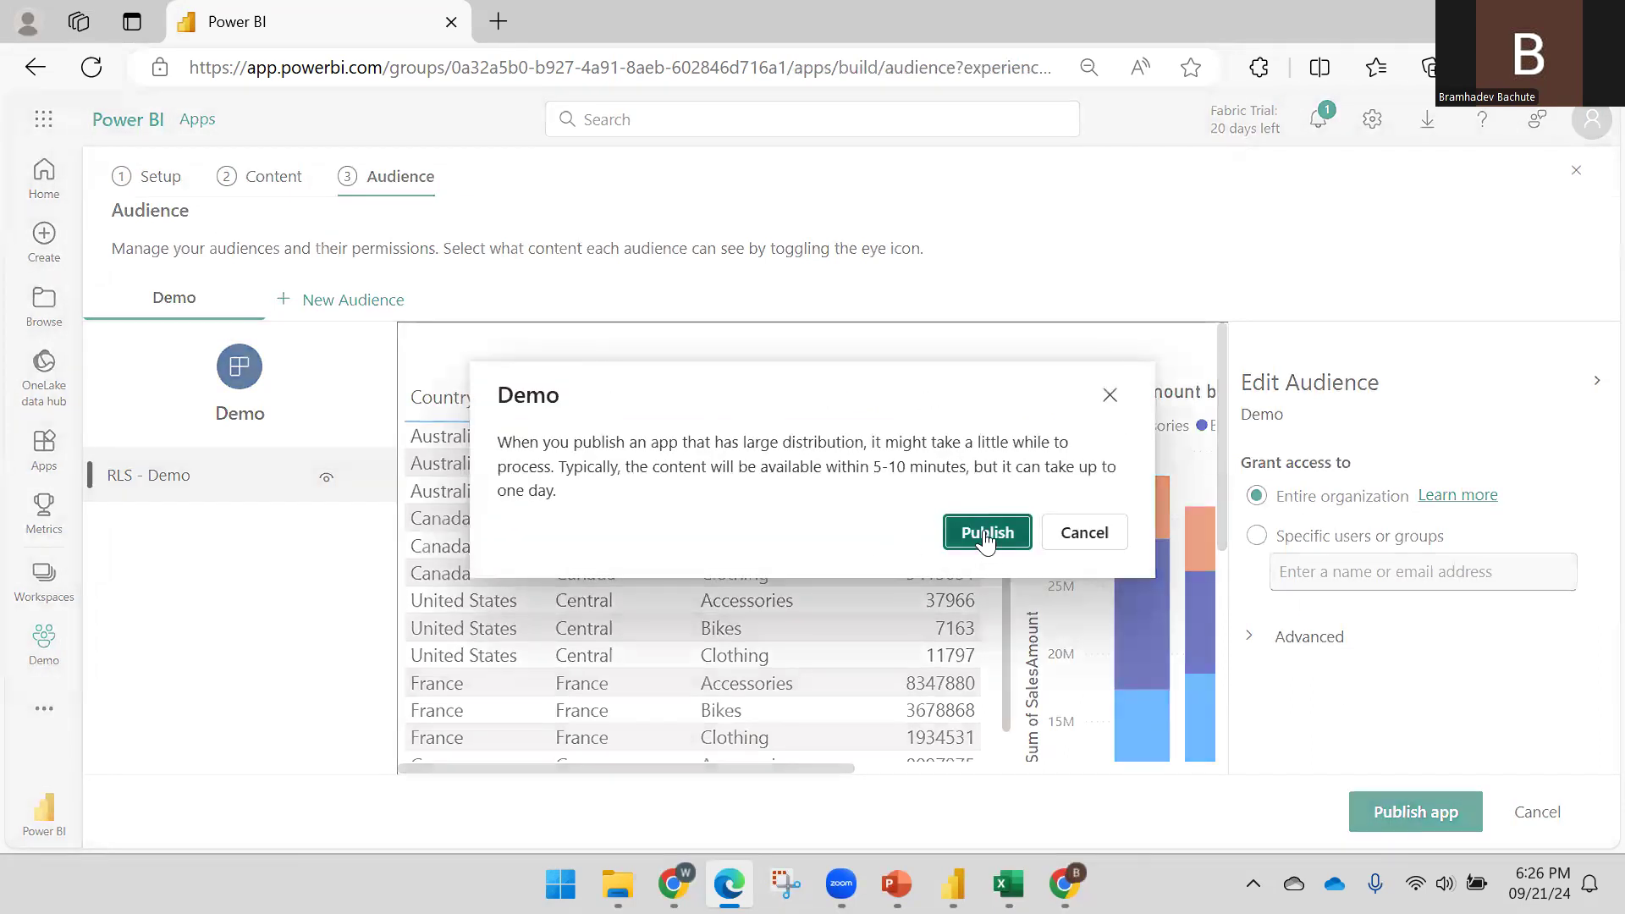
left_click(1216, 472)
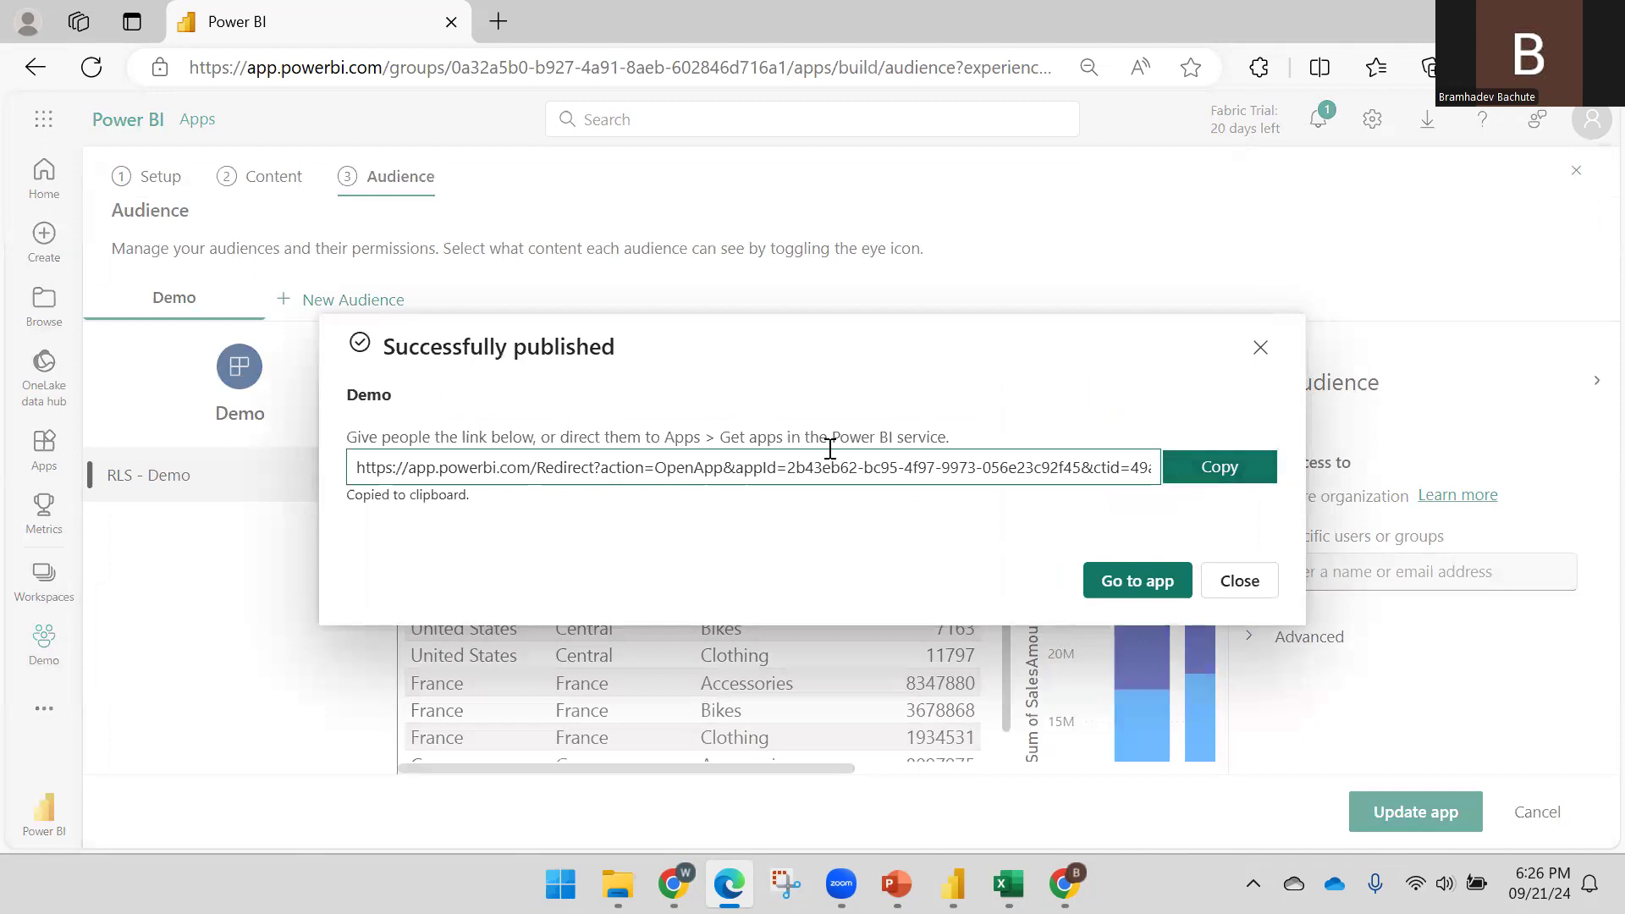
left_click(1064, 883)
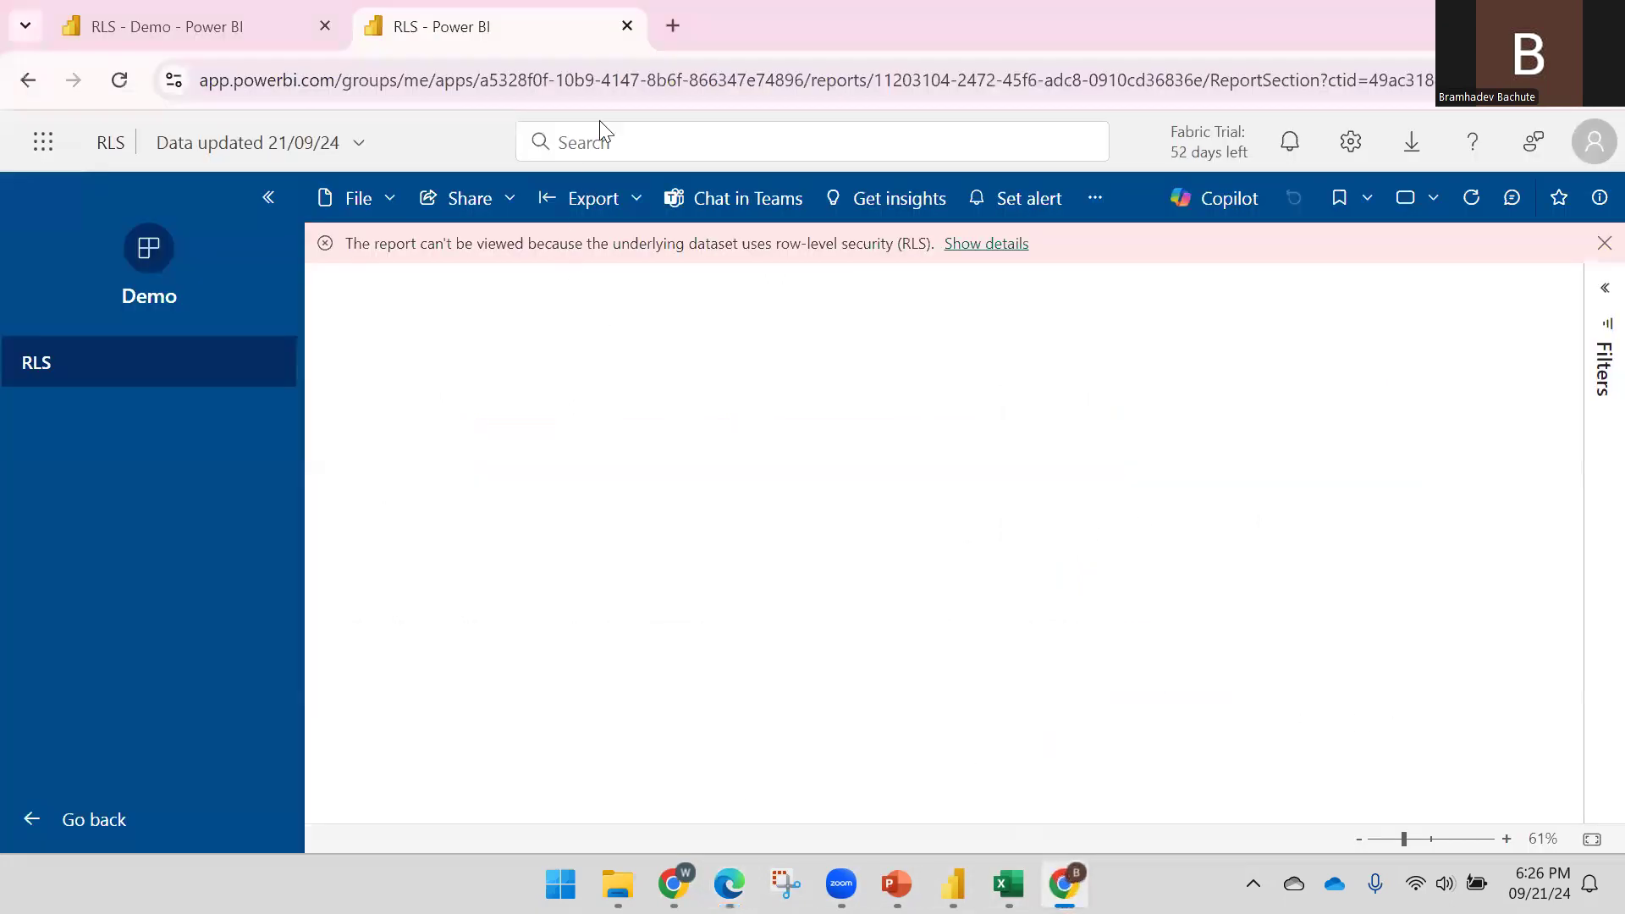
Load the republished Demo app link in the other browser's address bar
left_click(579, 75)
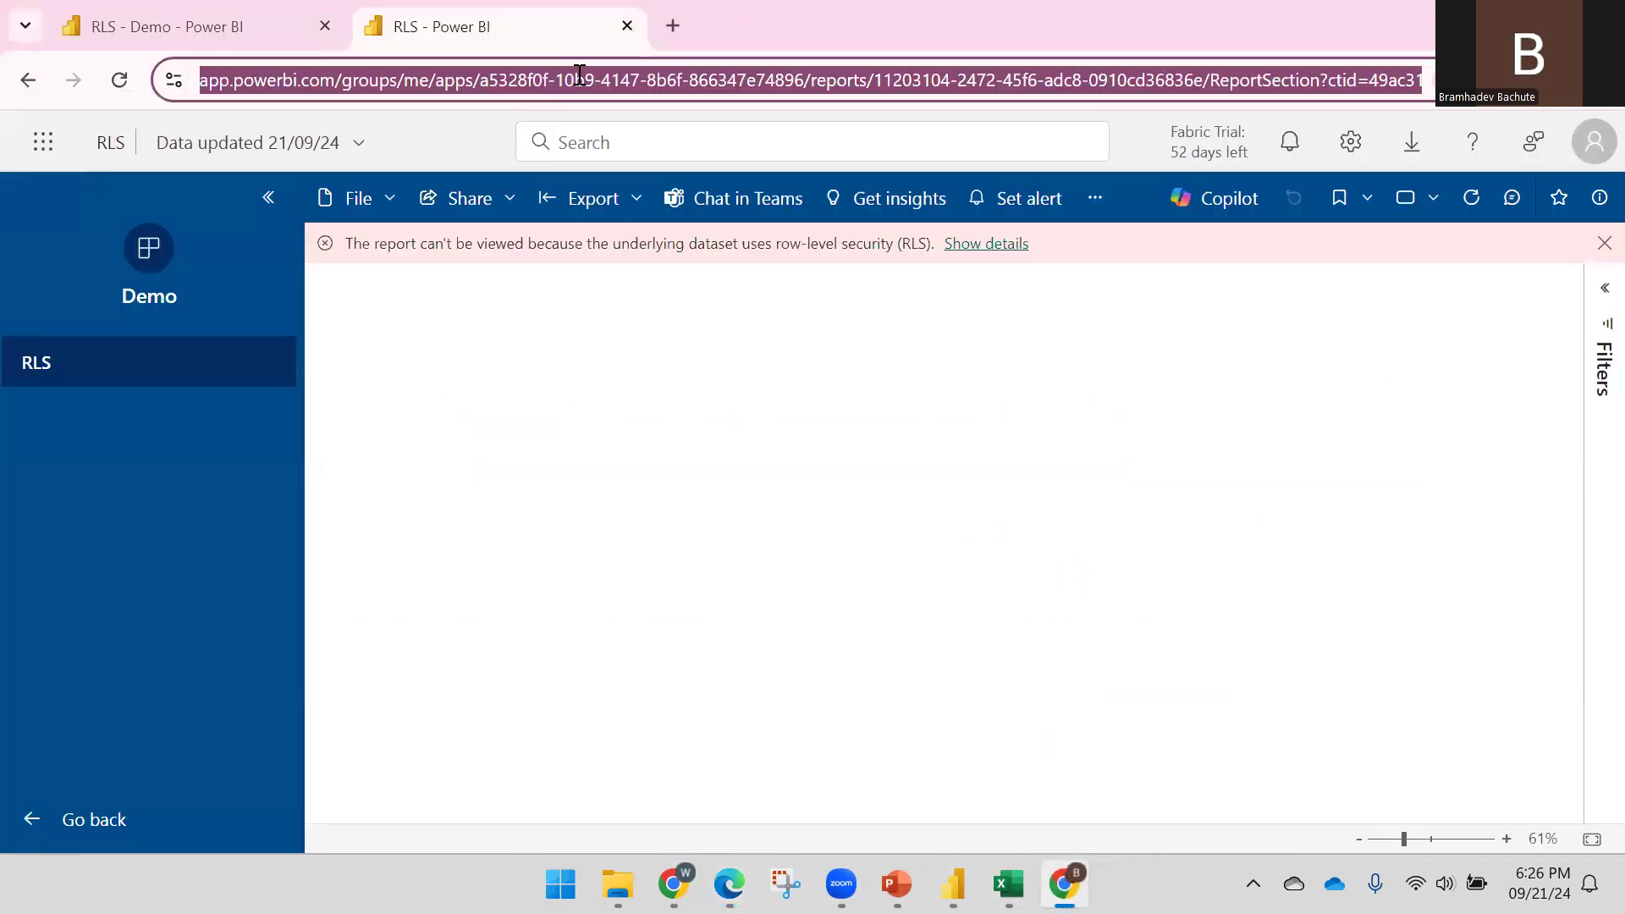
key("ctrl+v")
key("Return")
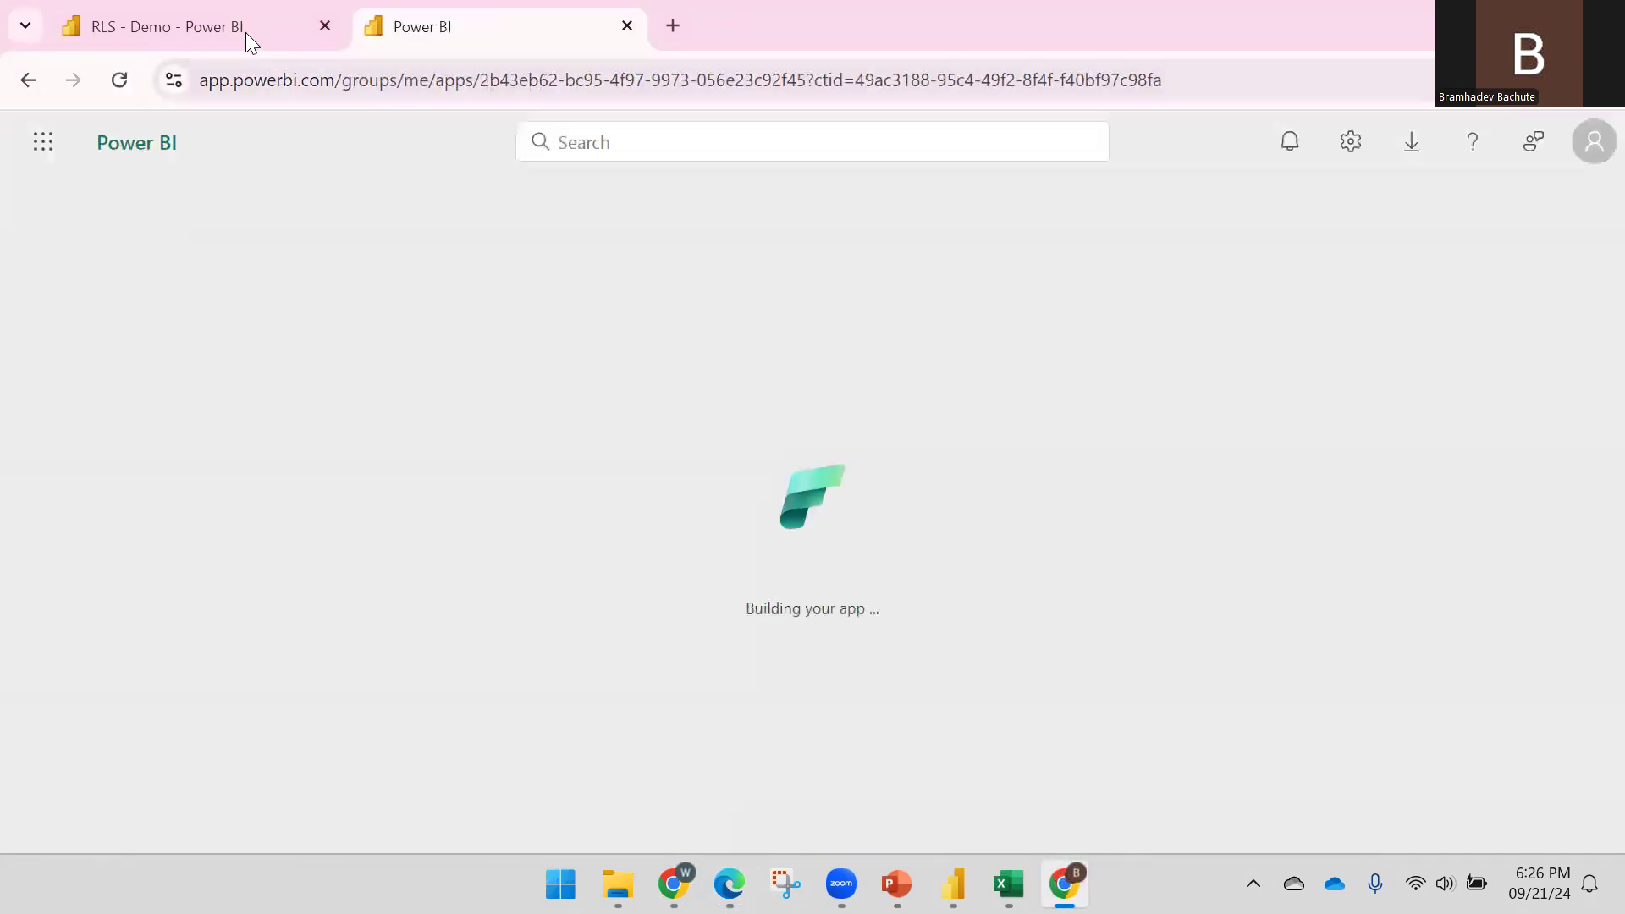
Confirm the signed-in account sees France-only sales, then bring back the United States user's window
left_click(244, 33)
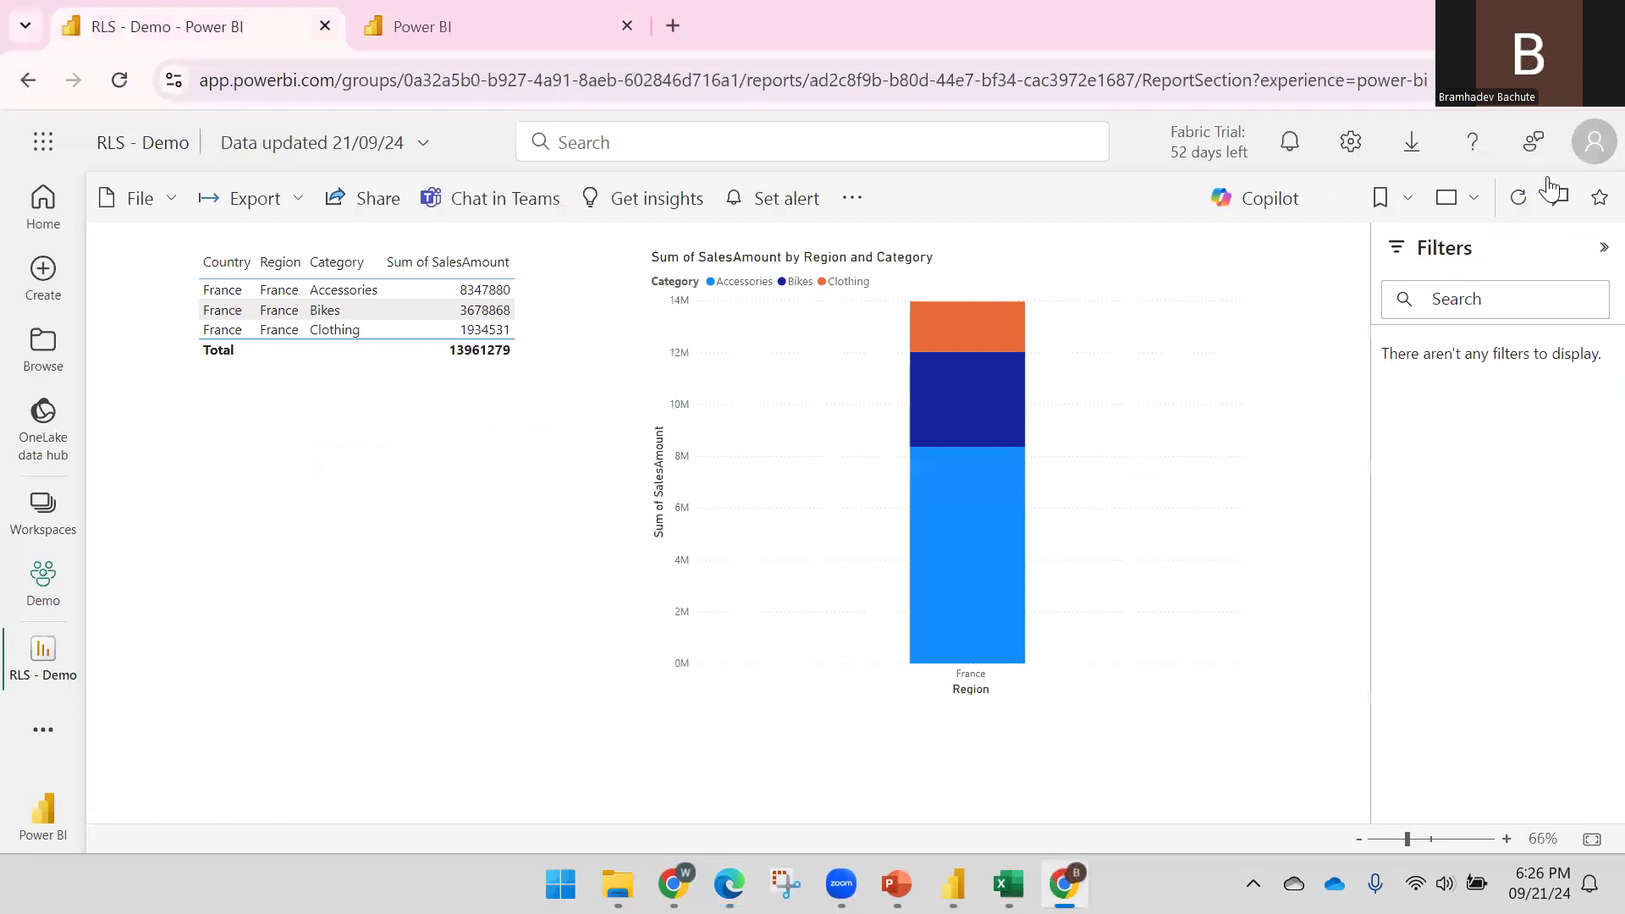
left_click(1591, 145)
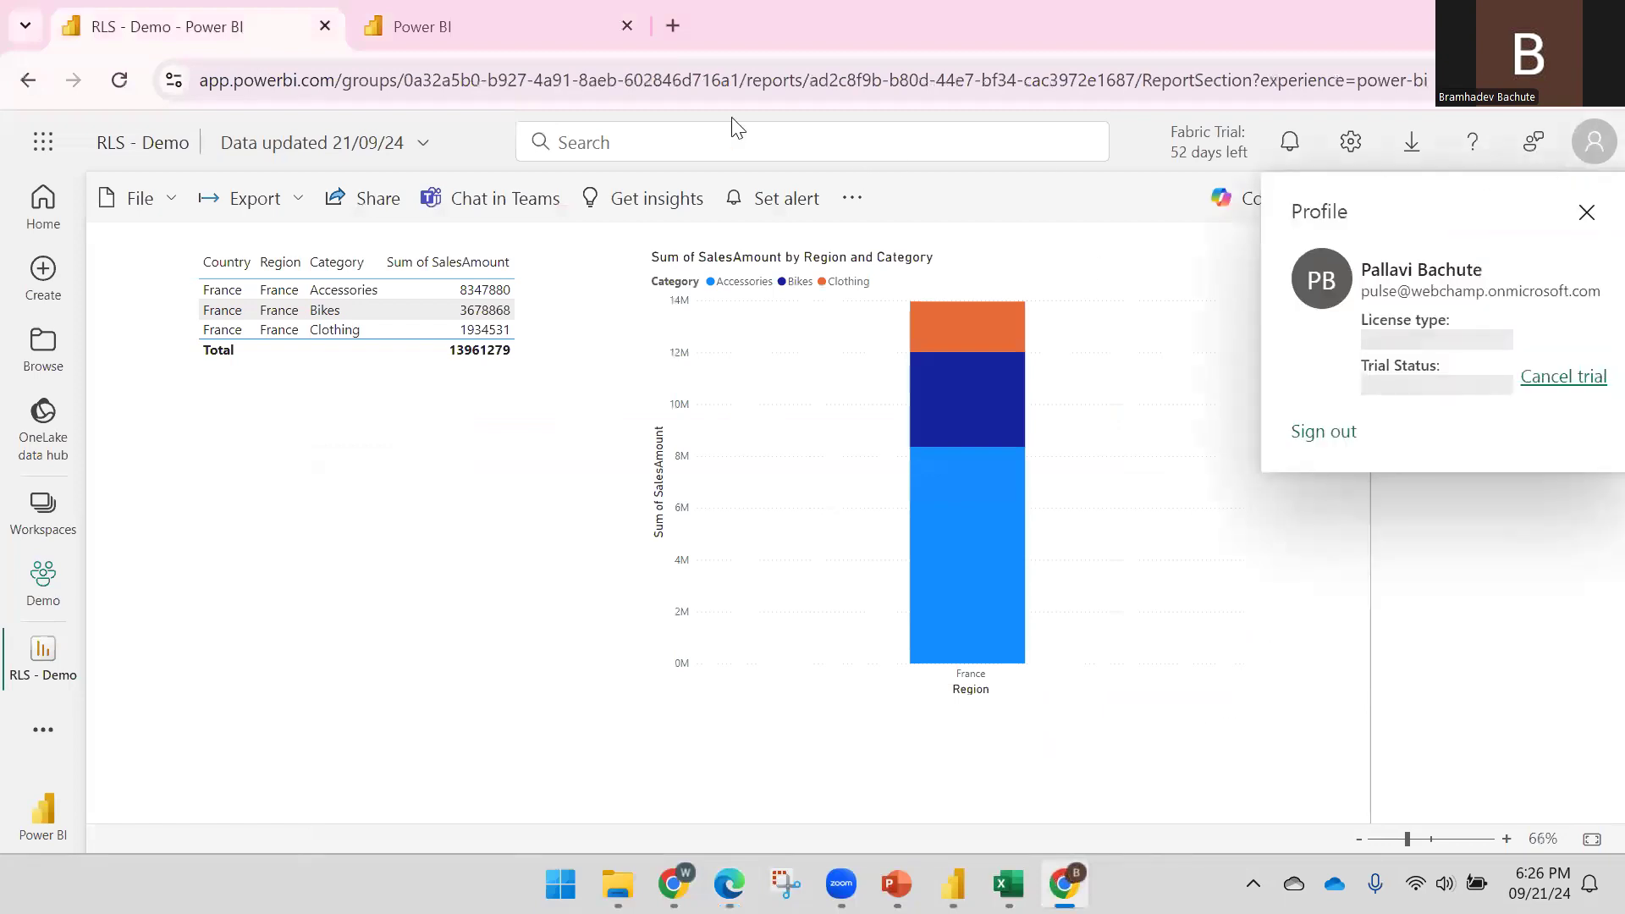
left_click(538, 34)
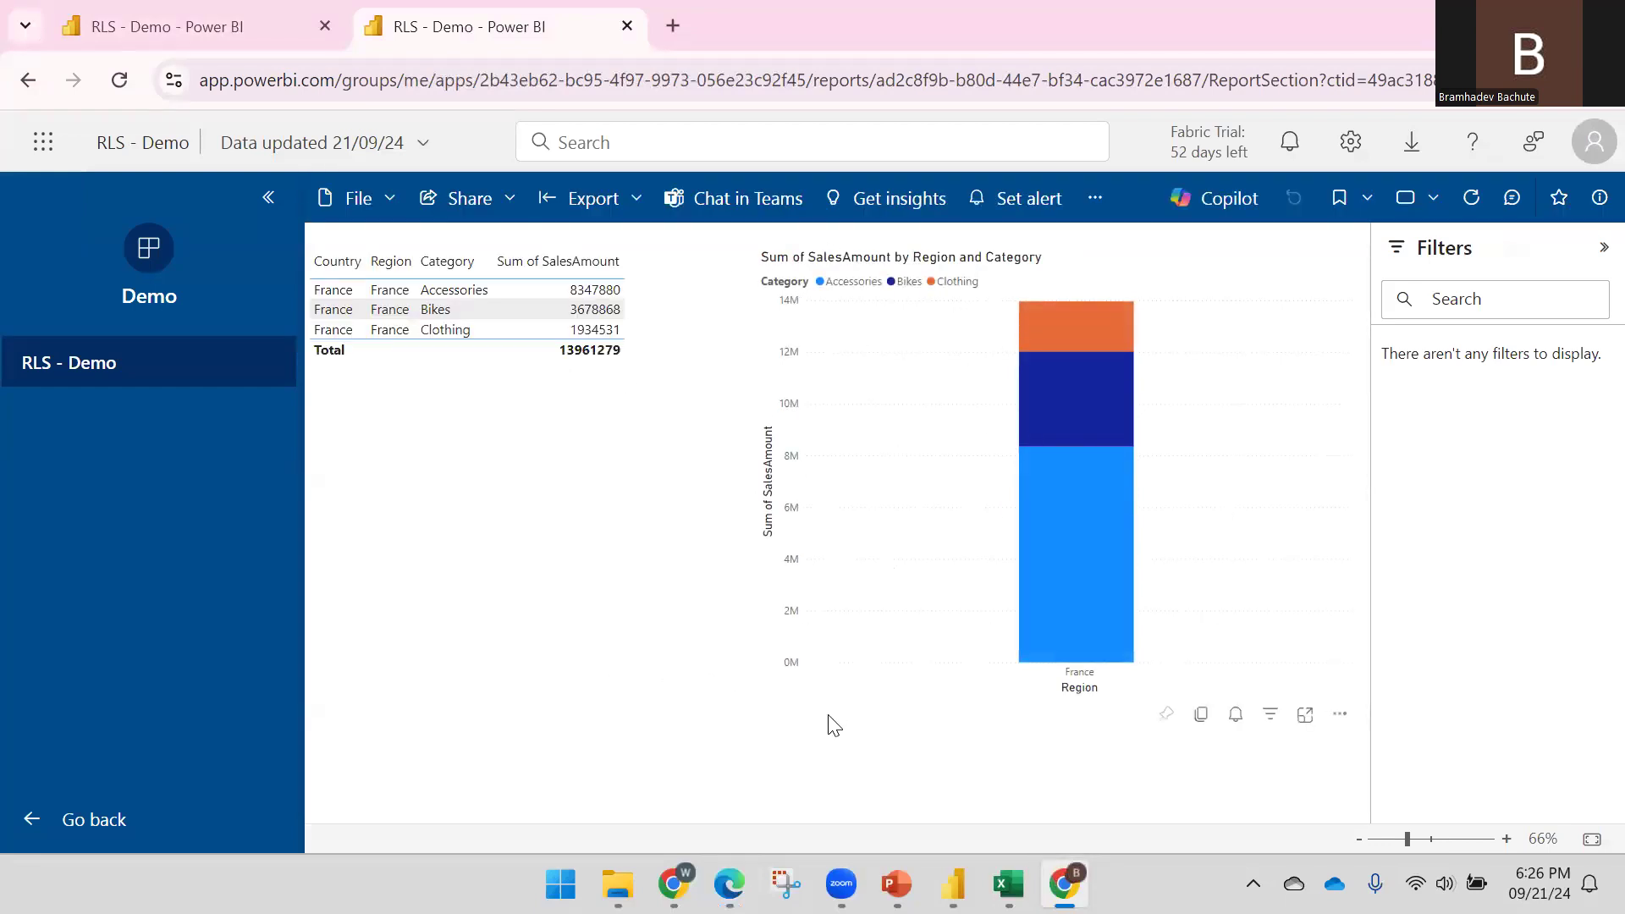
left_click(674, 883)
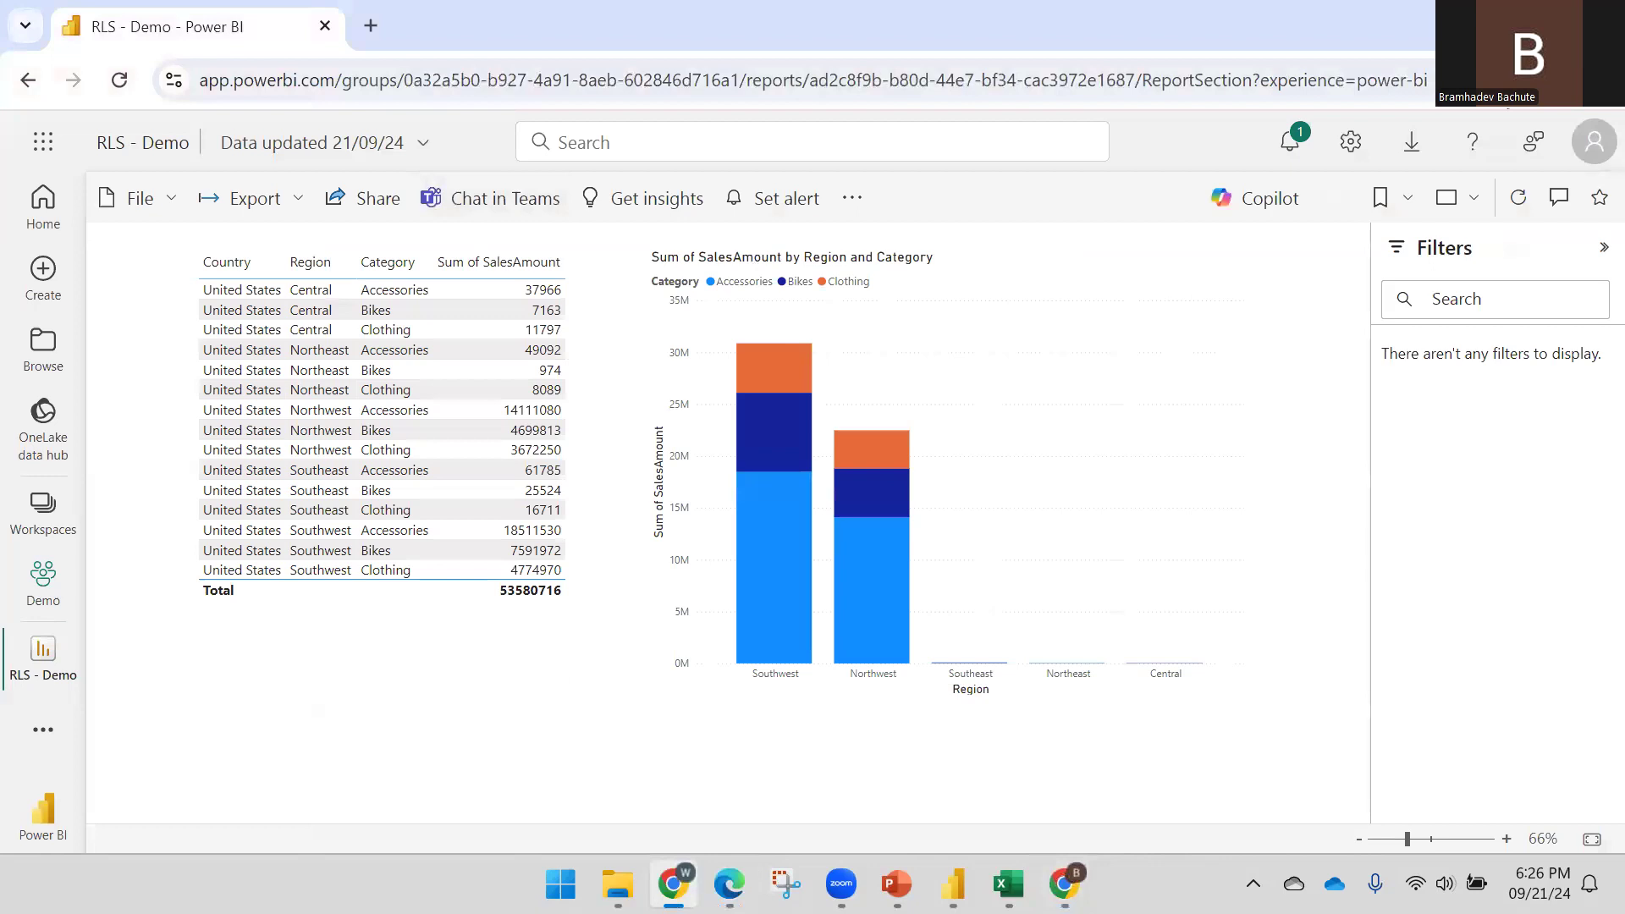
As the United States user, load the Demo app link in a new tab to confirm US-only sales
left_click(1594, 142)
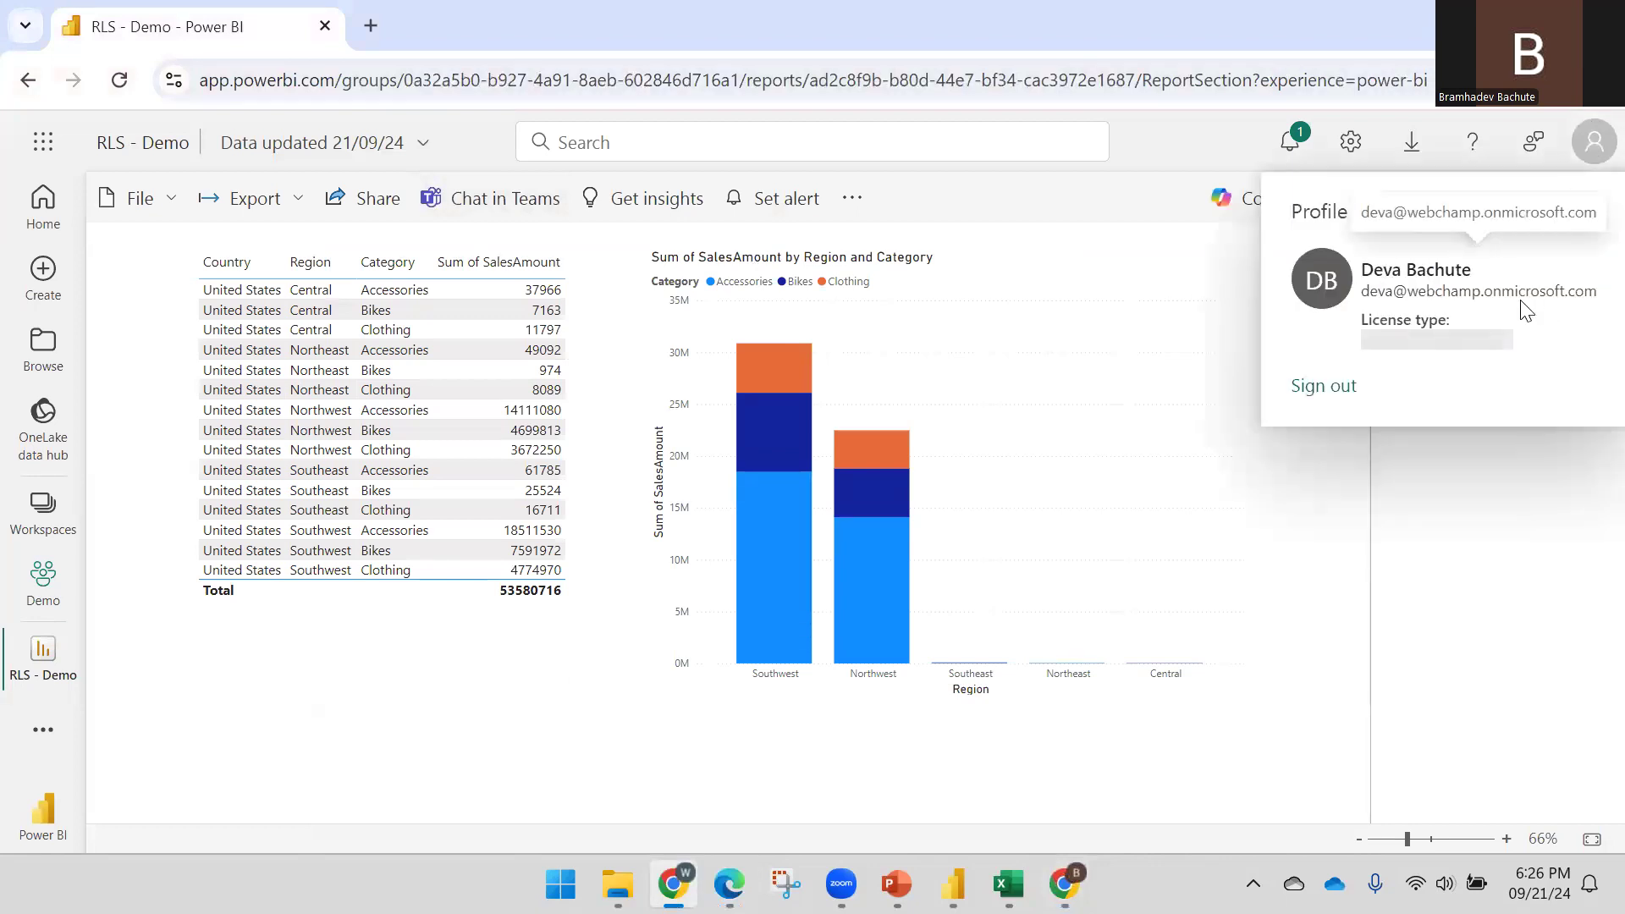
left_click(371, 26)
type("https://app.powerbi.com/Redirect?action=OpenApp&appId=2b43eb62-bc95-4f97-9973-056e23c92f45&ctid=49ac3188-95c4-49f2-8f4f-f40bf97c98fa")
key("Return")
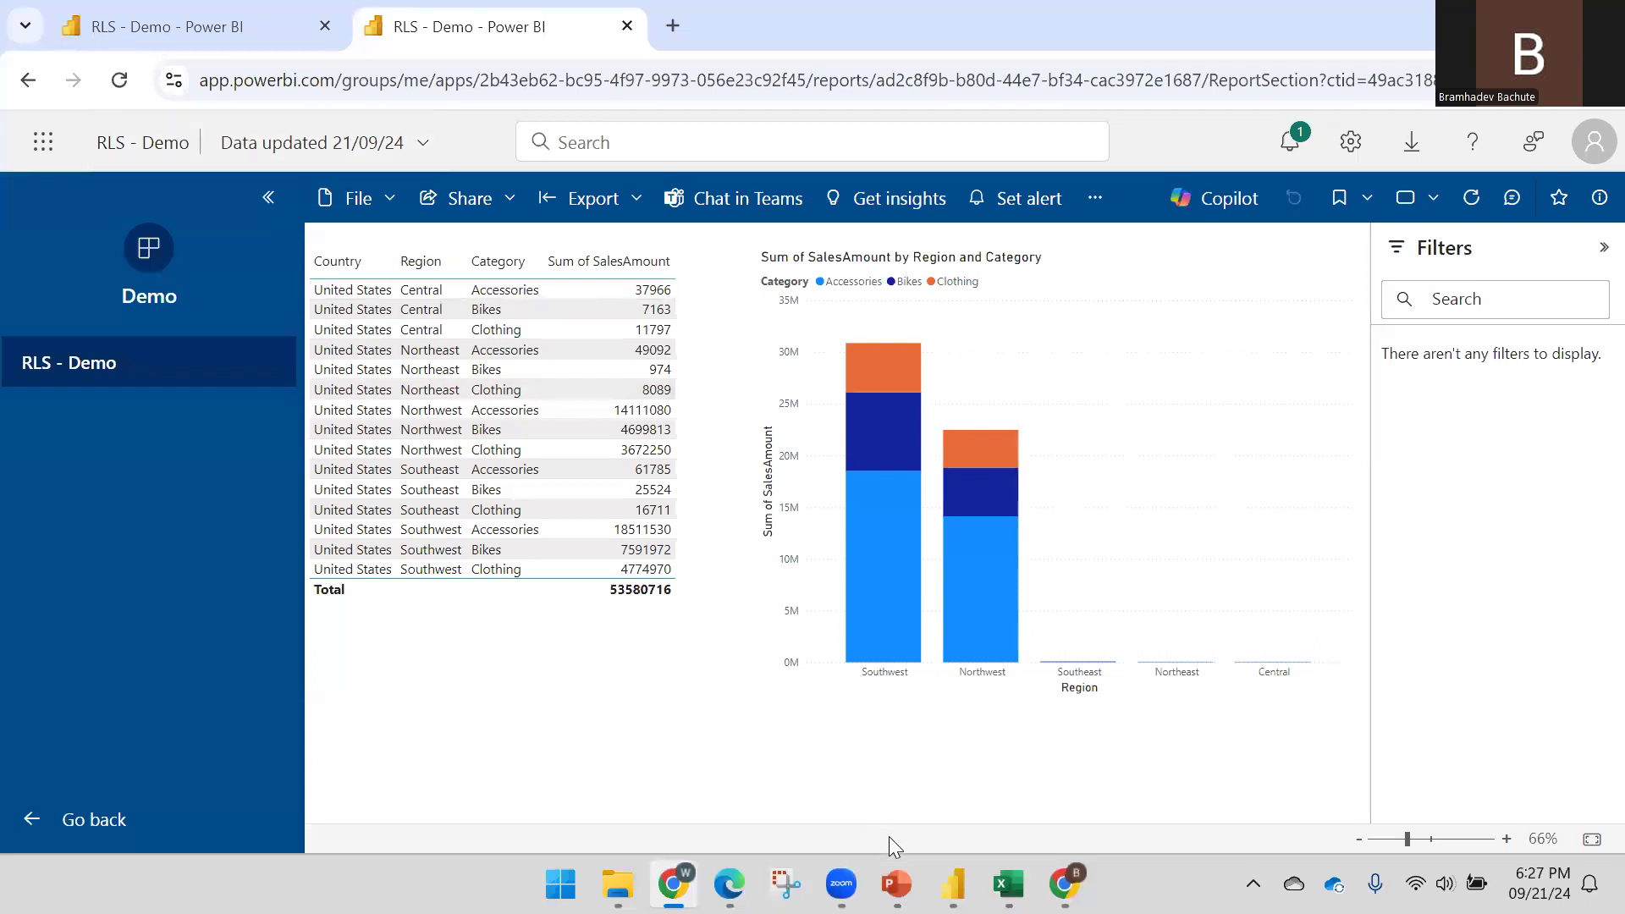
left_click(897, 884)
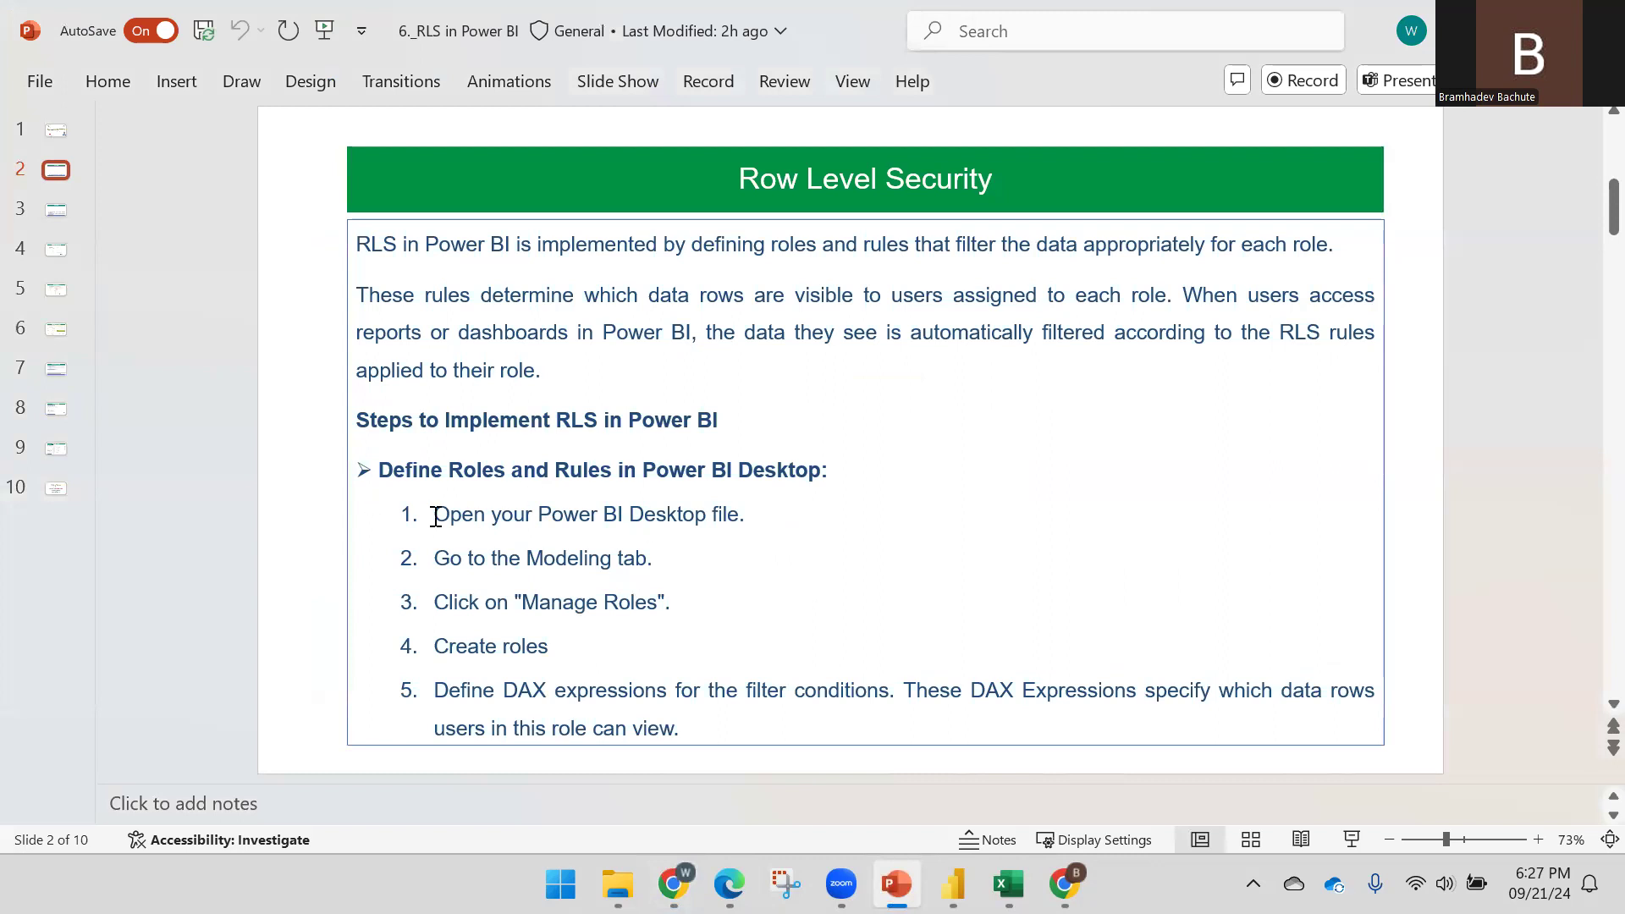
Page through slides 3 to 7 to reach 'Consideration for Row Level Security'
scroll(733, 501, "down", 1)
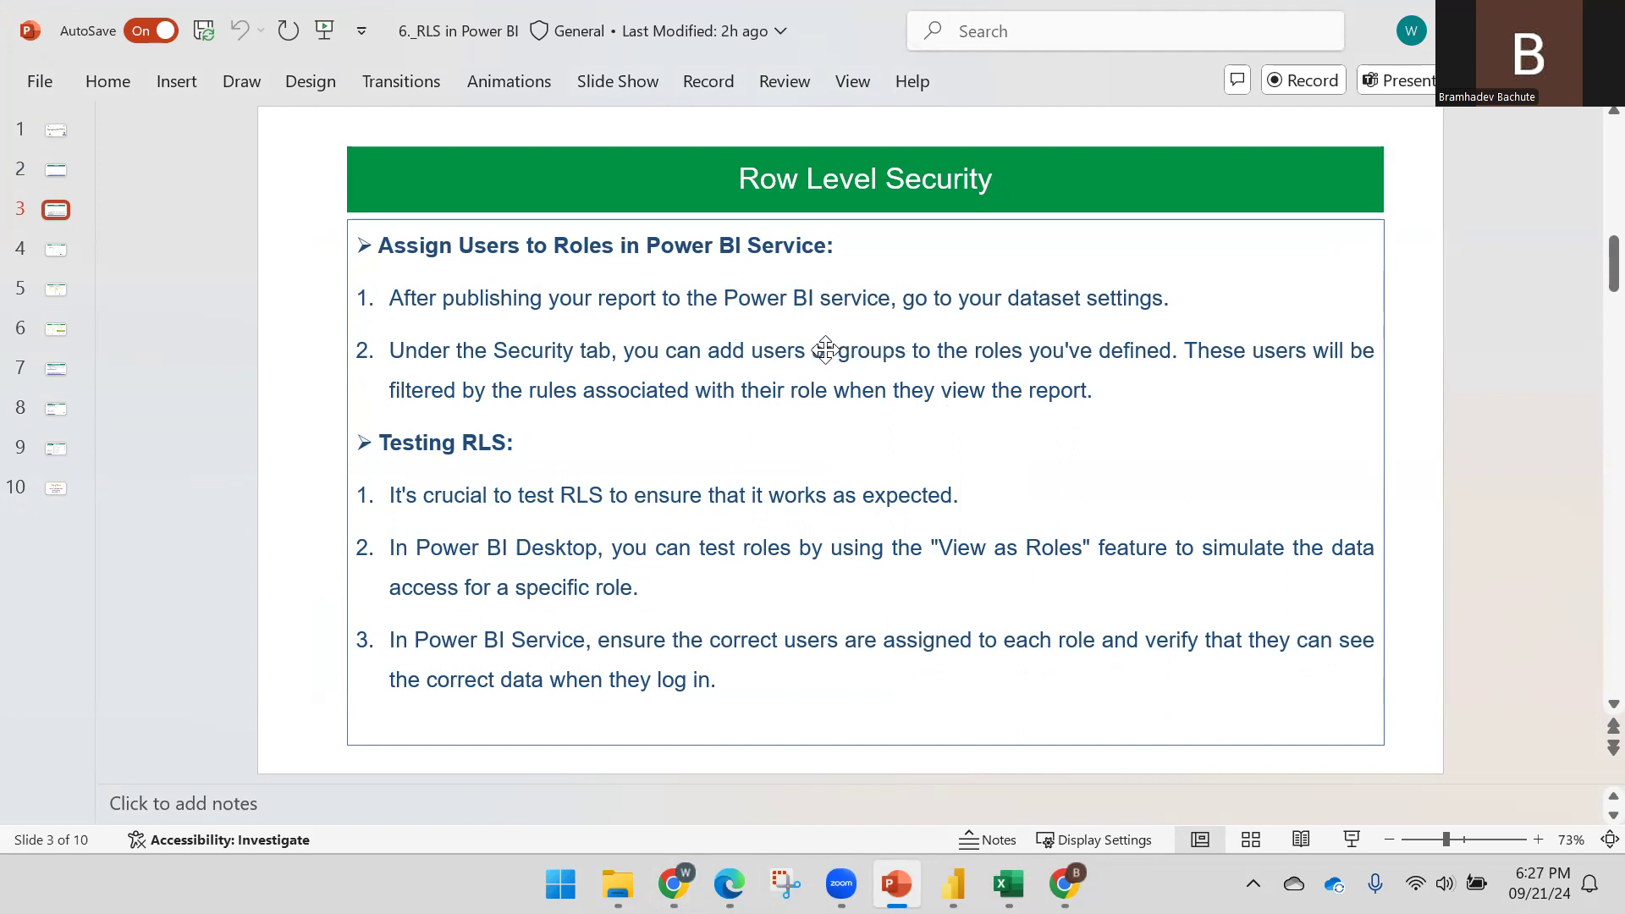
scroll(673, 397, "down", 1)
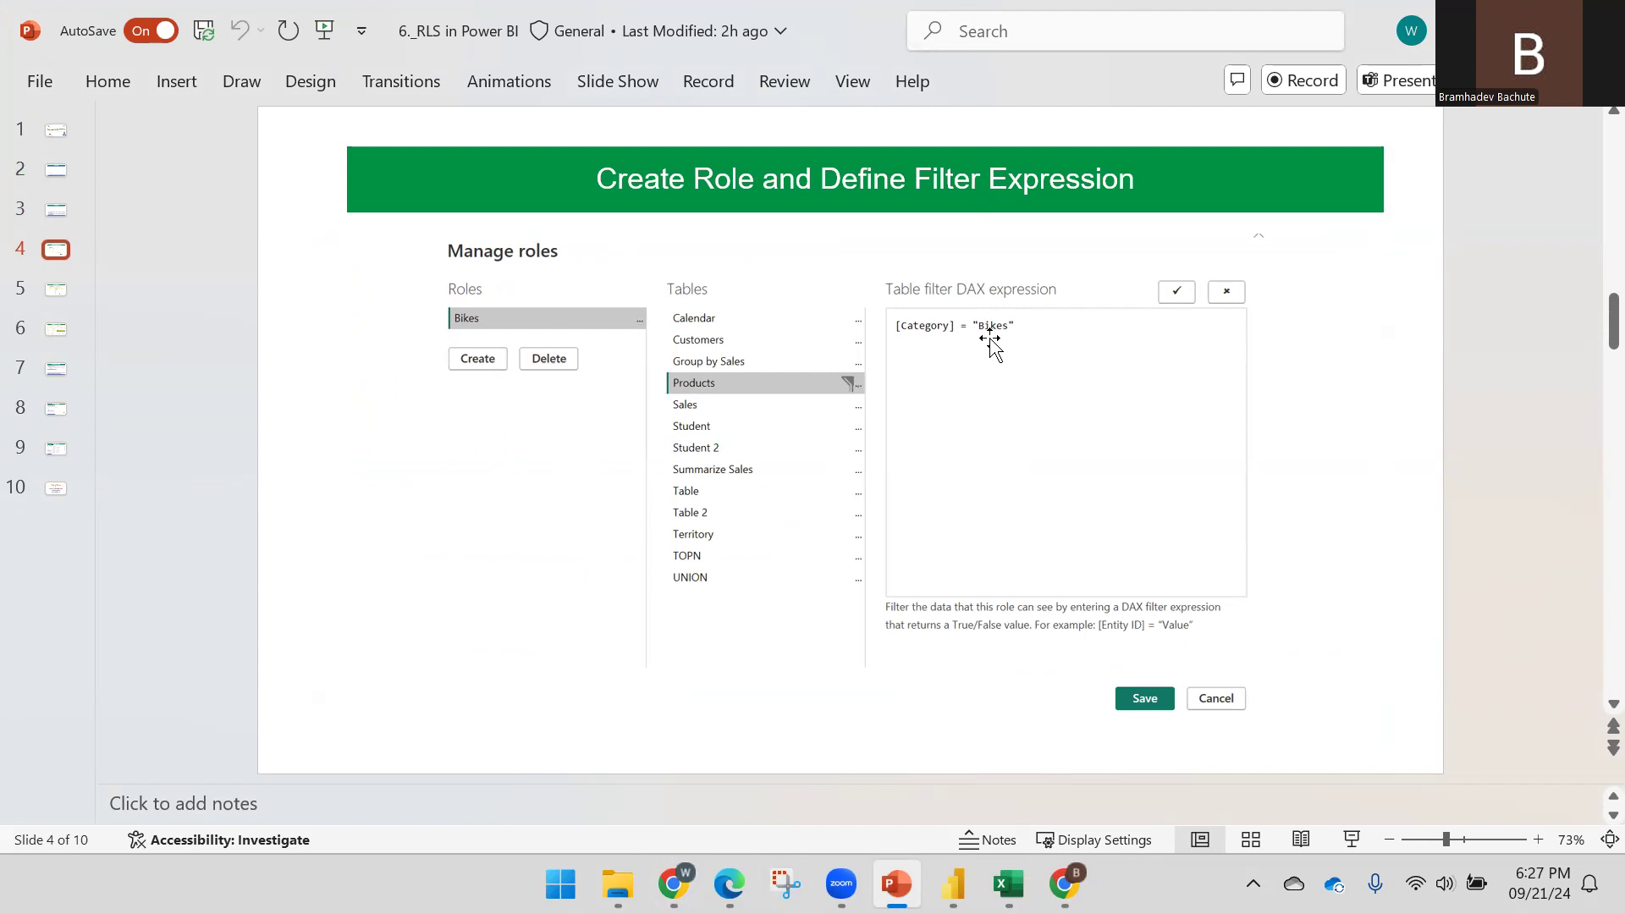
scroll(979, 338, "down", 1)
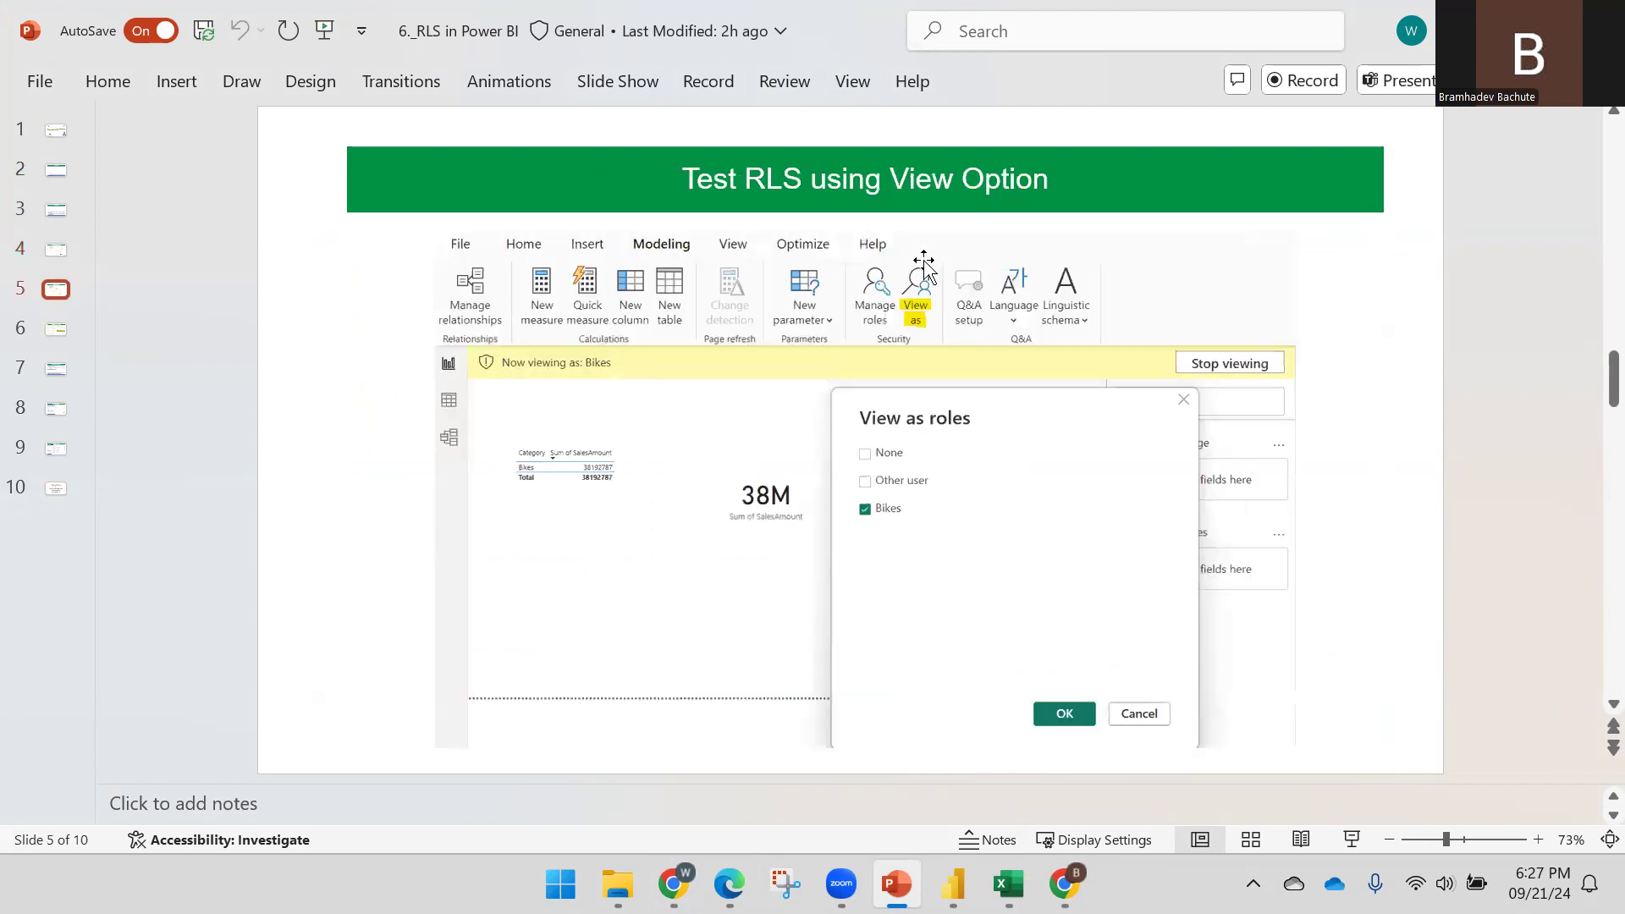
scroll(927, 265, "down", 1)
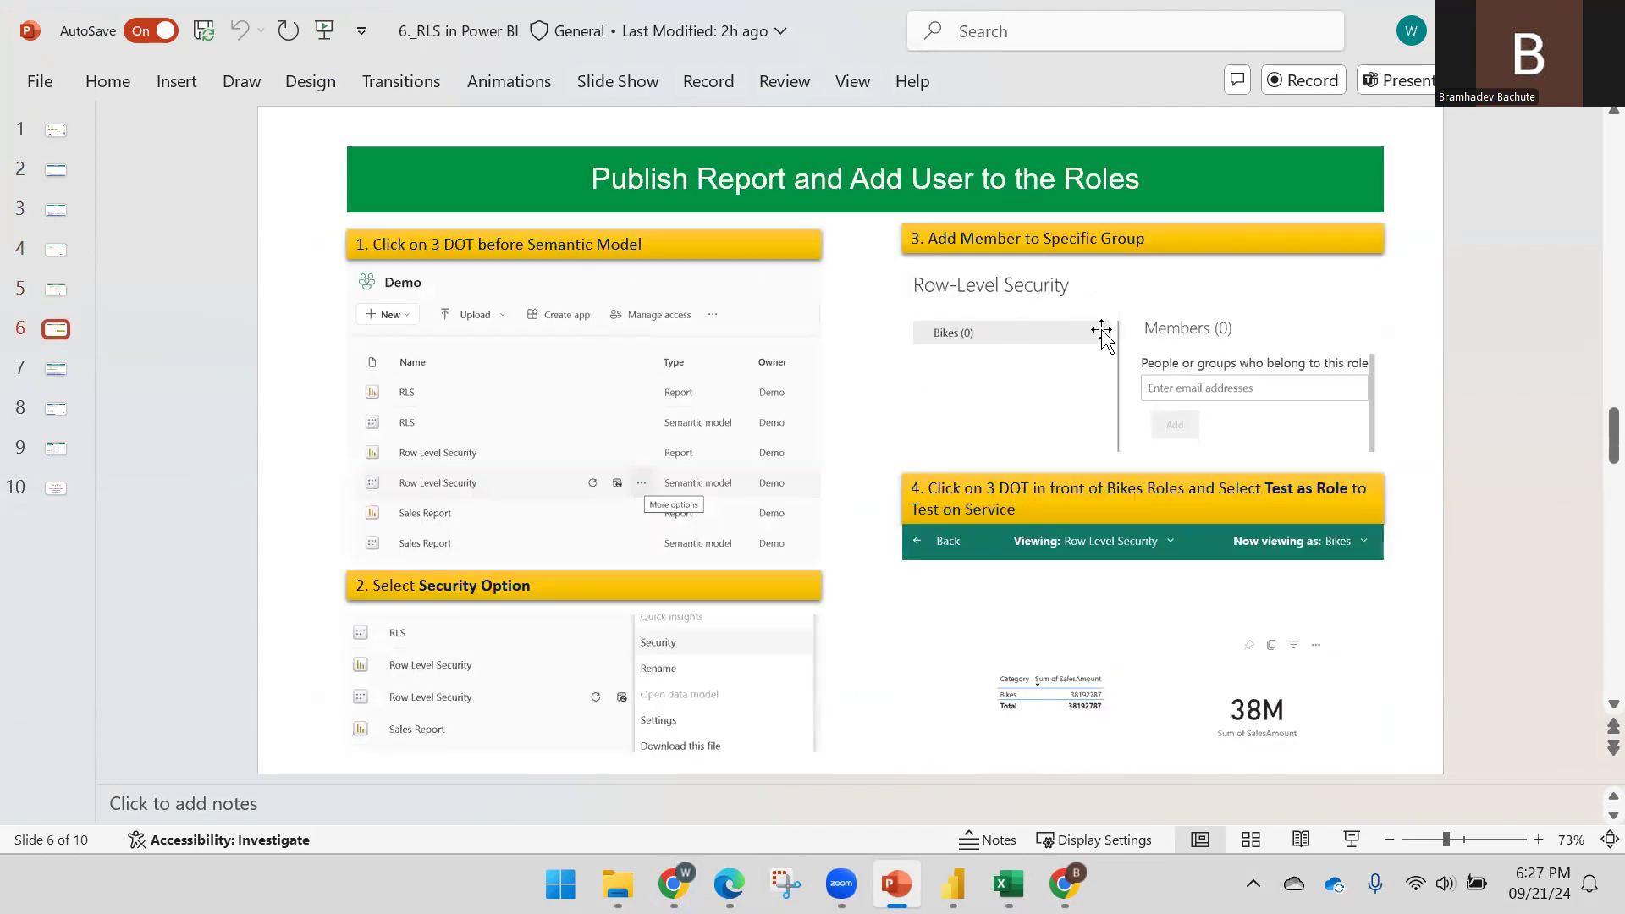
scroll(1003, 407, "down", 1)
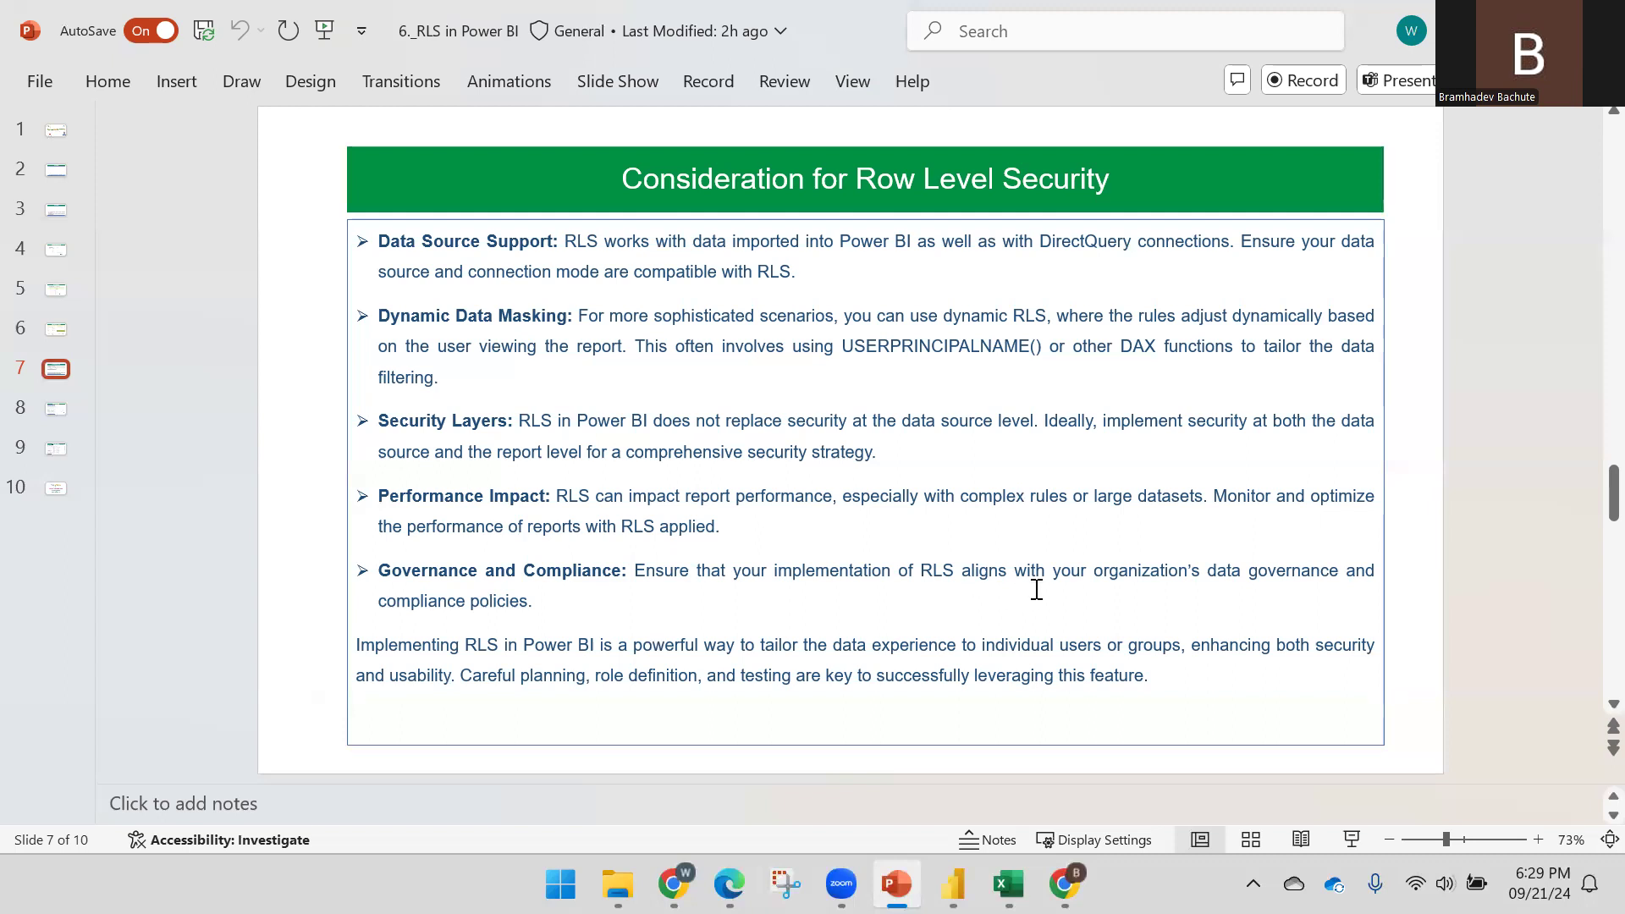
Advance to slide 8 'Dynamic Row Level Security', then return to the RLS - Demo report
scroll(1037, 590, "down", 1)
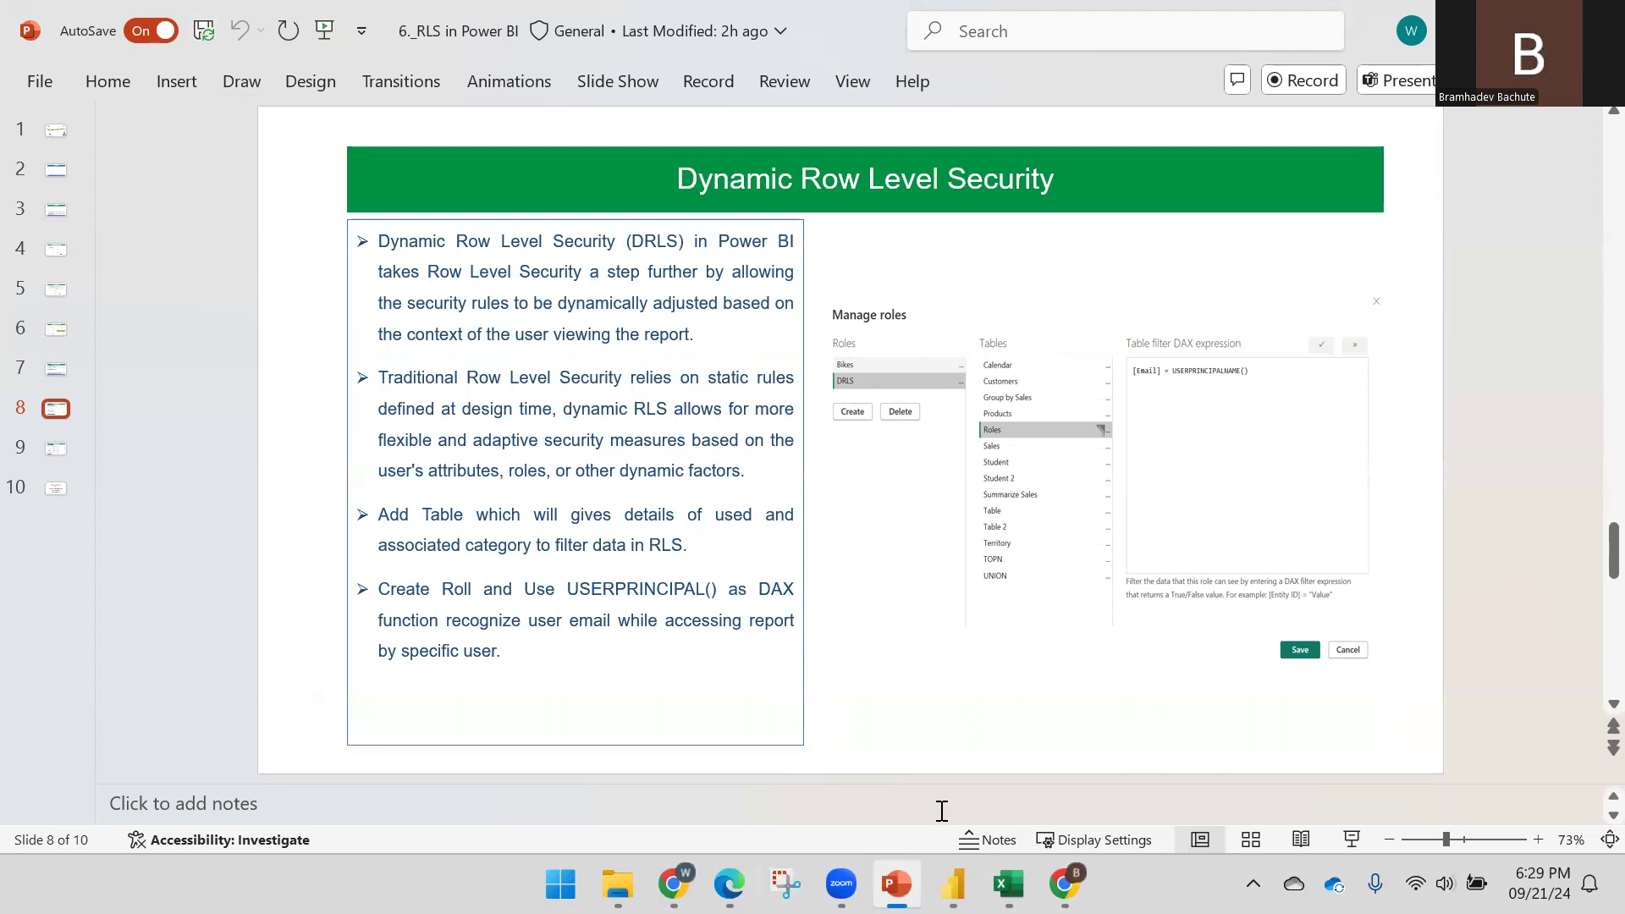
left_click(953, 883)
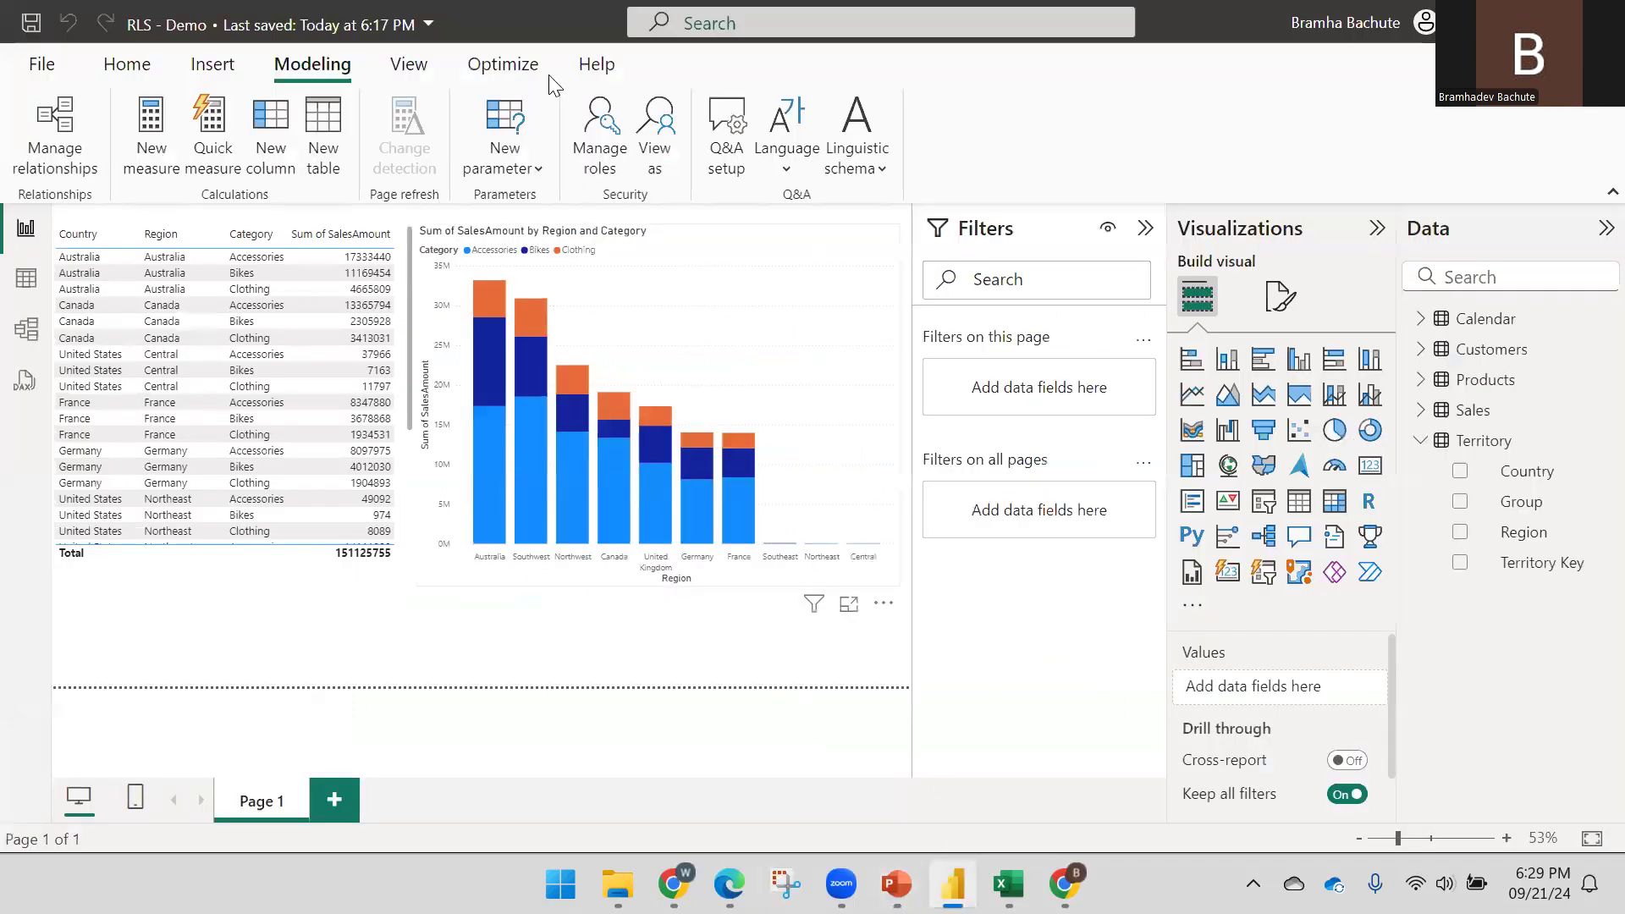
Delete the Territory rules Country = United States and Region = France from the roles, then bring up Excel
left_click(603, 127)
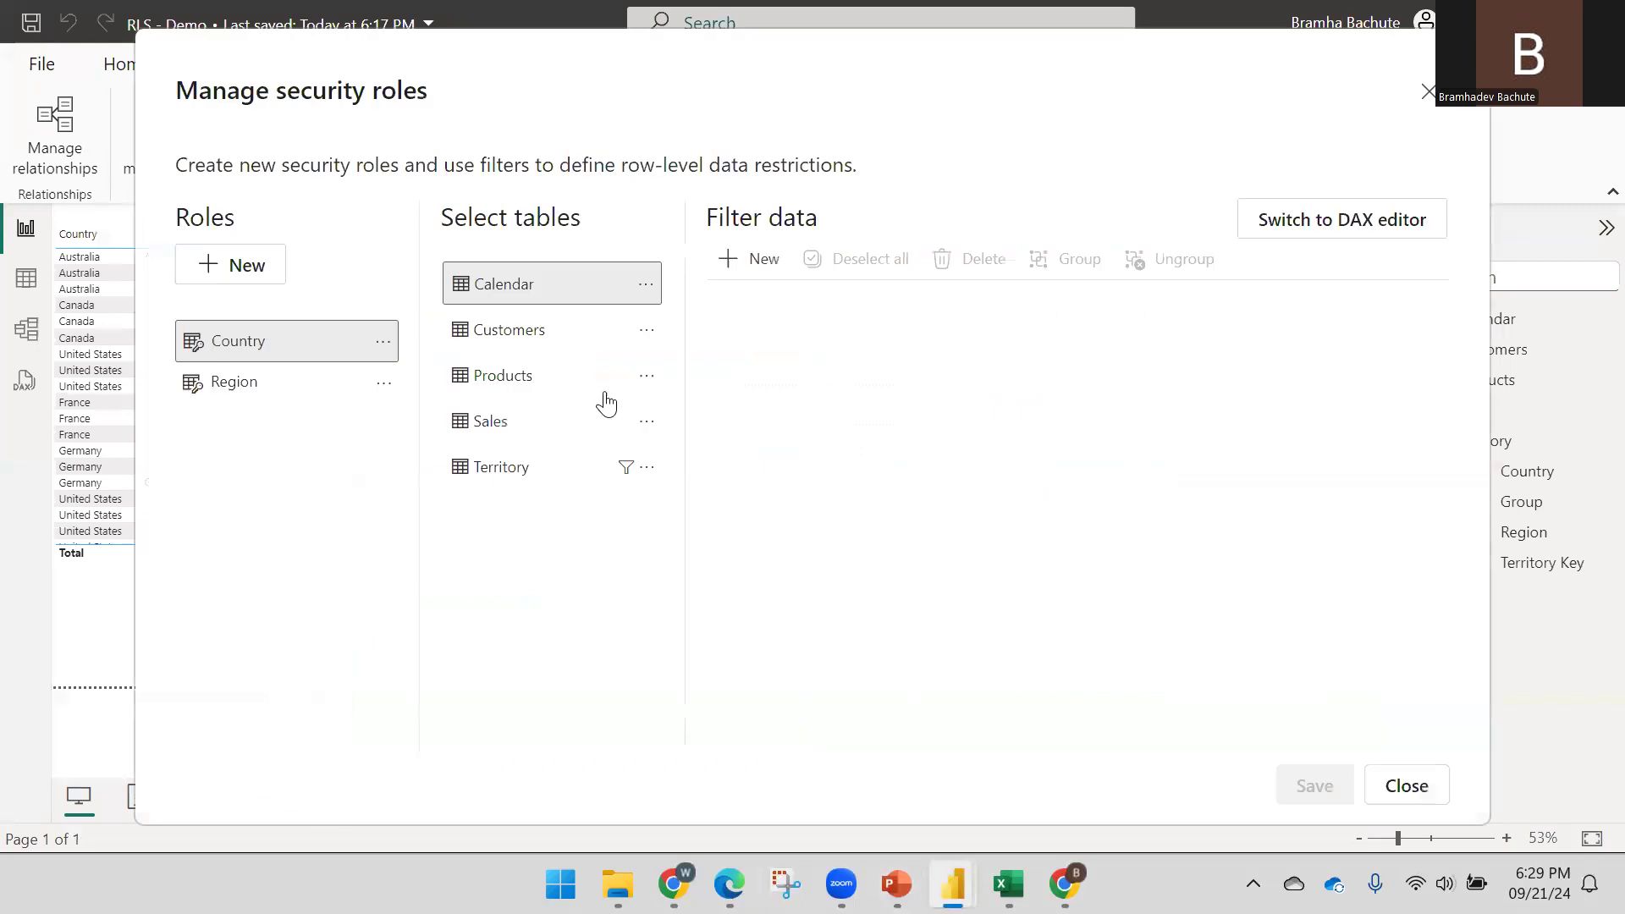
left_click(491, 426)
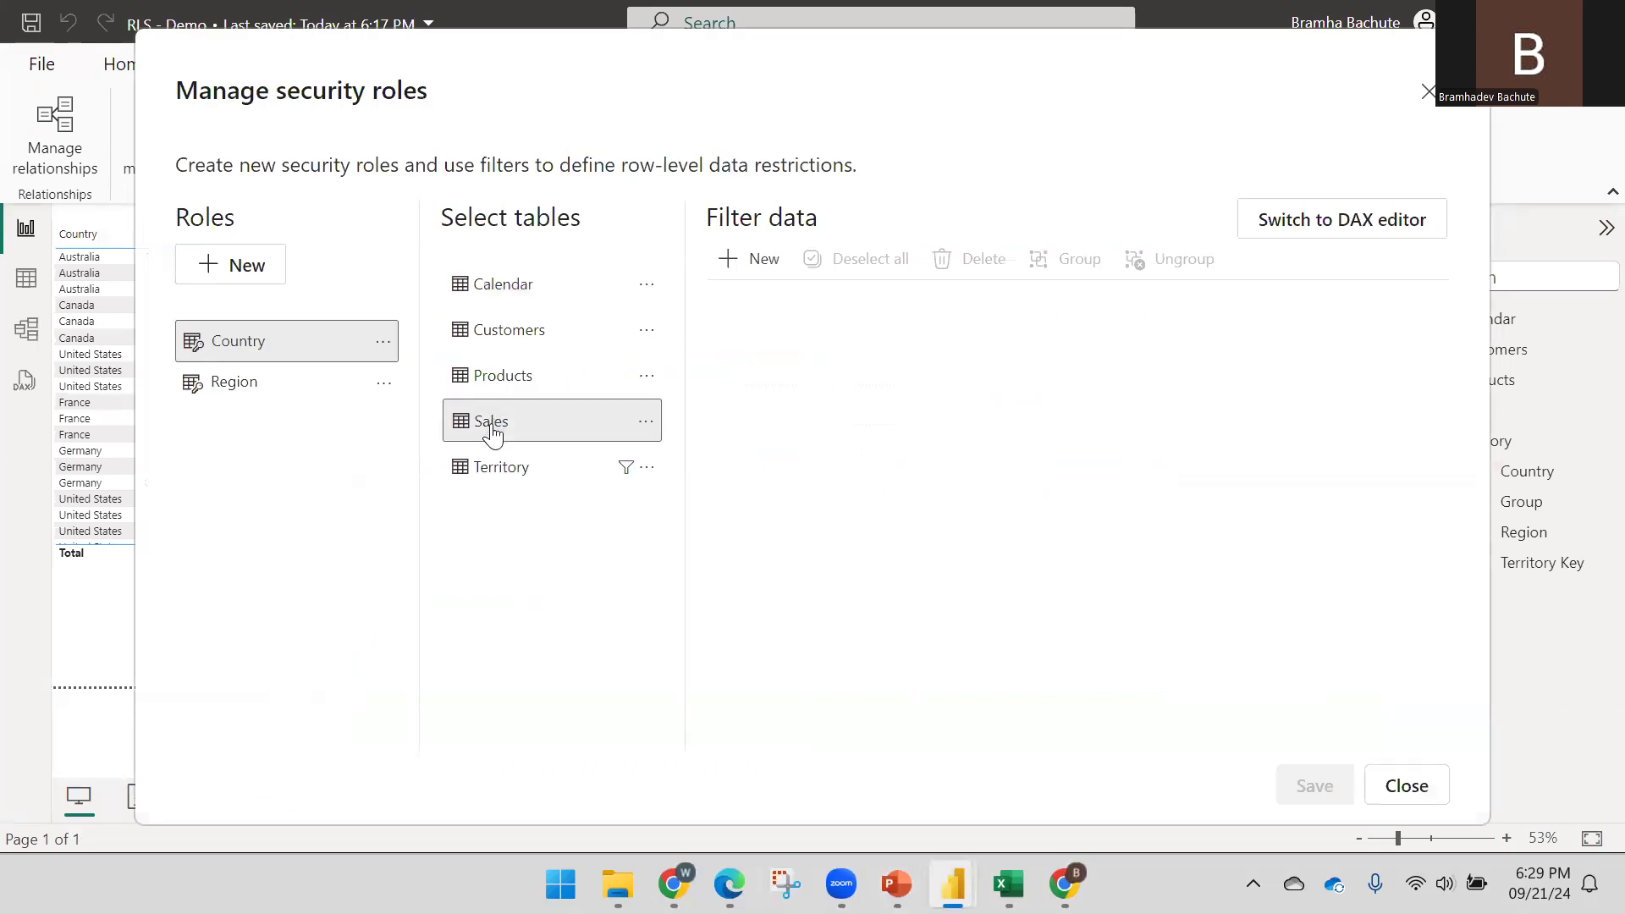
left_click(499, 463)
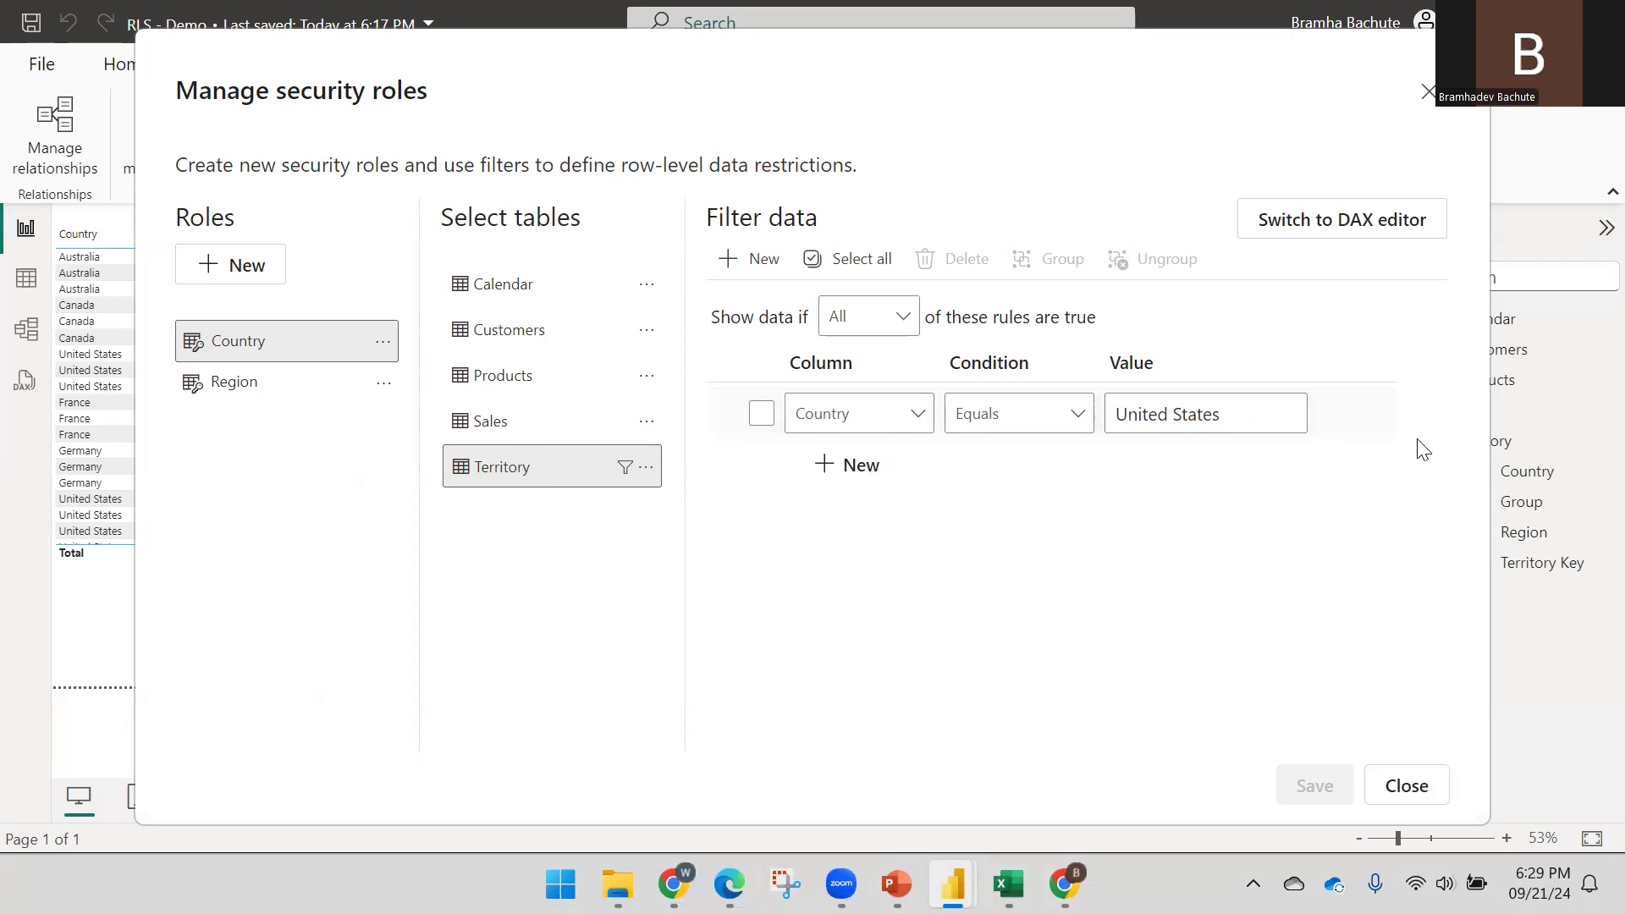
left_click(1375, 412)
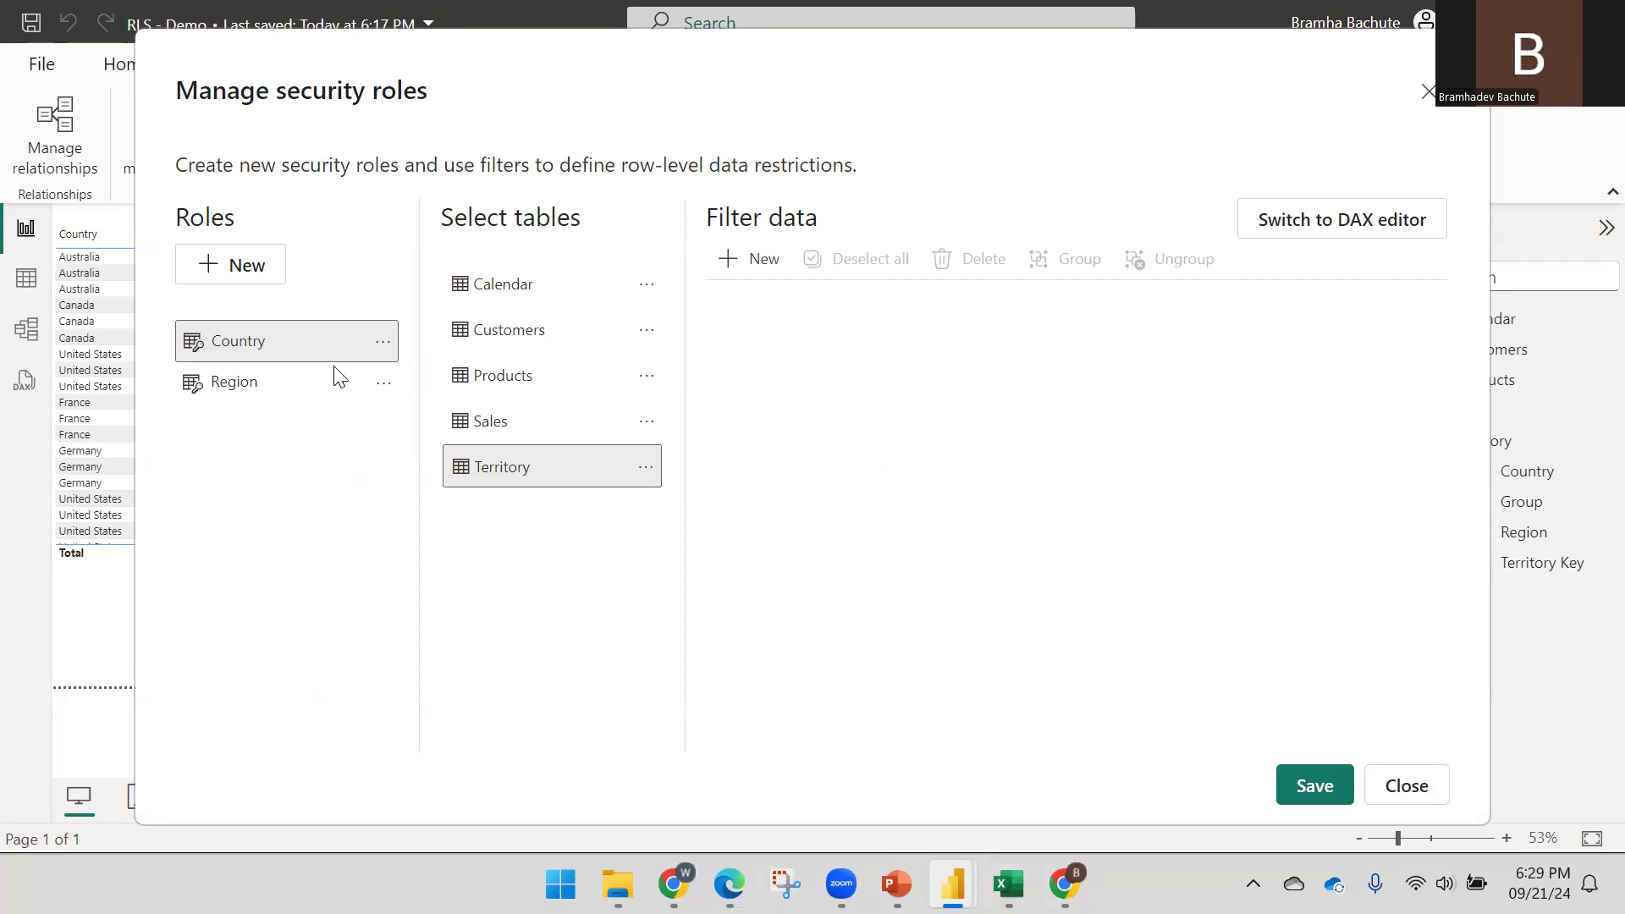
left_click(306, 391)
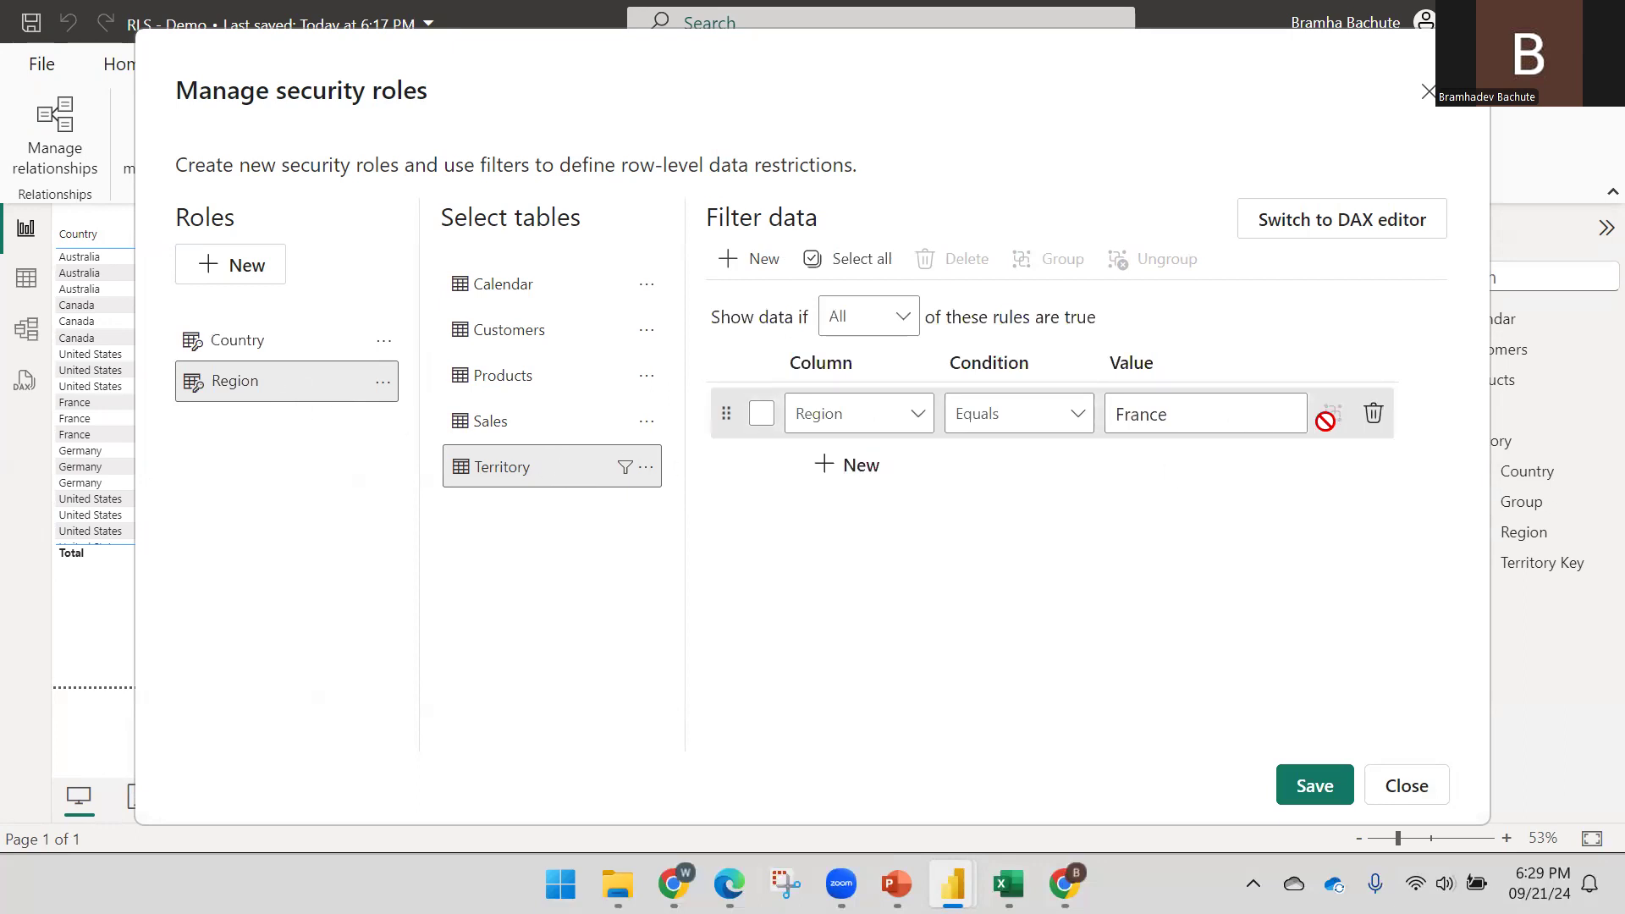
left_click(1375, 414)
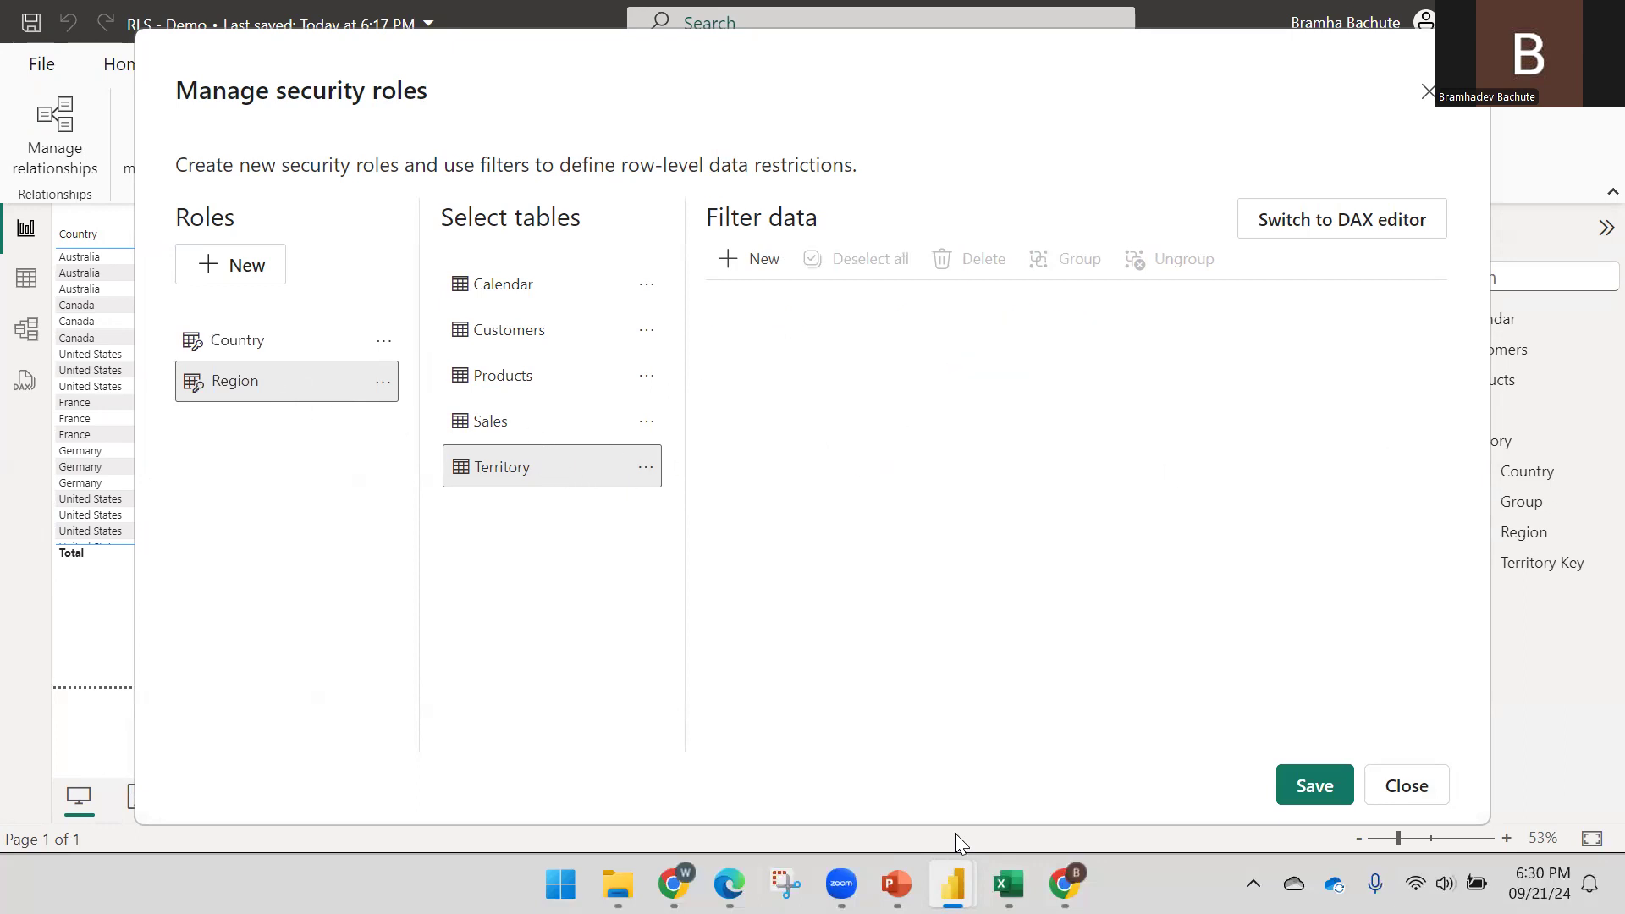
left_click(1025, 876)
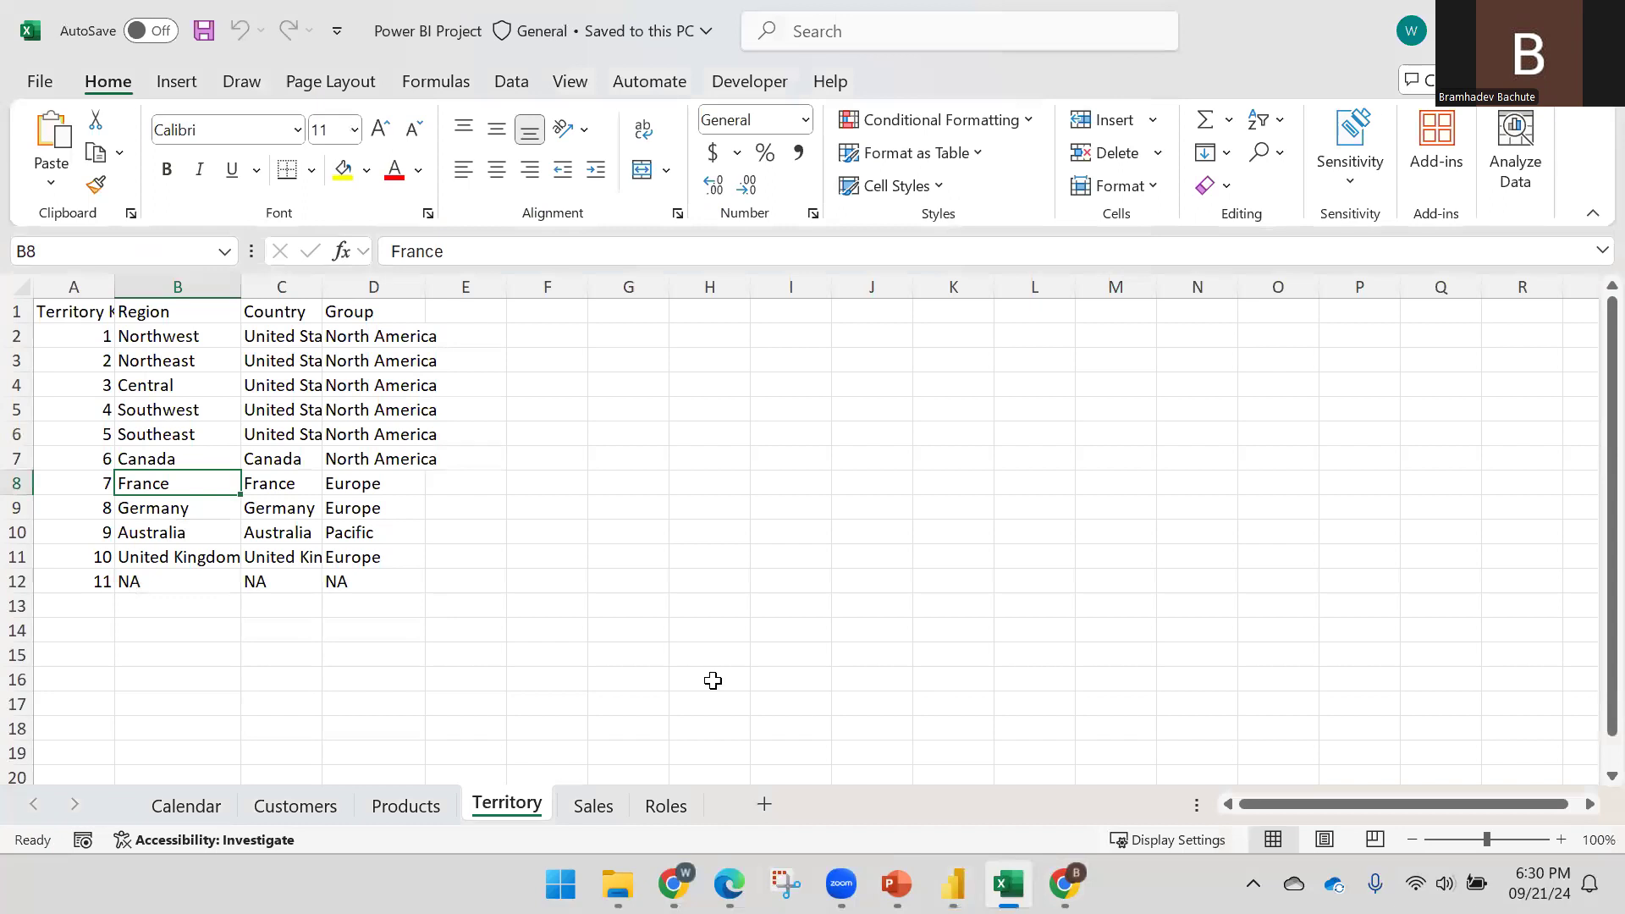
Copy the Email and Role table A1:B5 from the Roles sheet and go back to Power BI
left_click(665, 806)
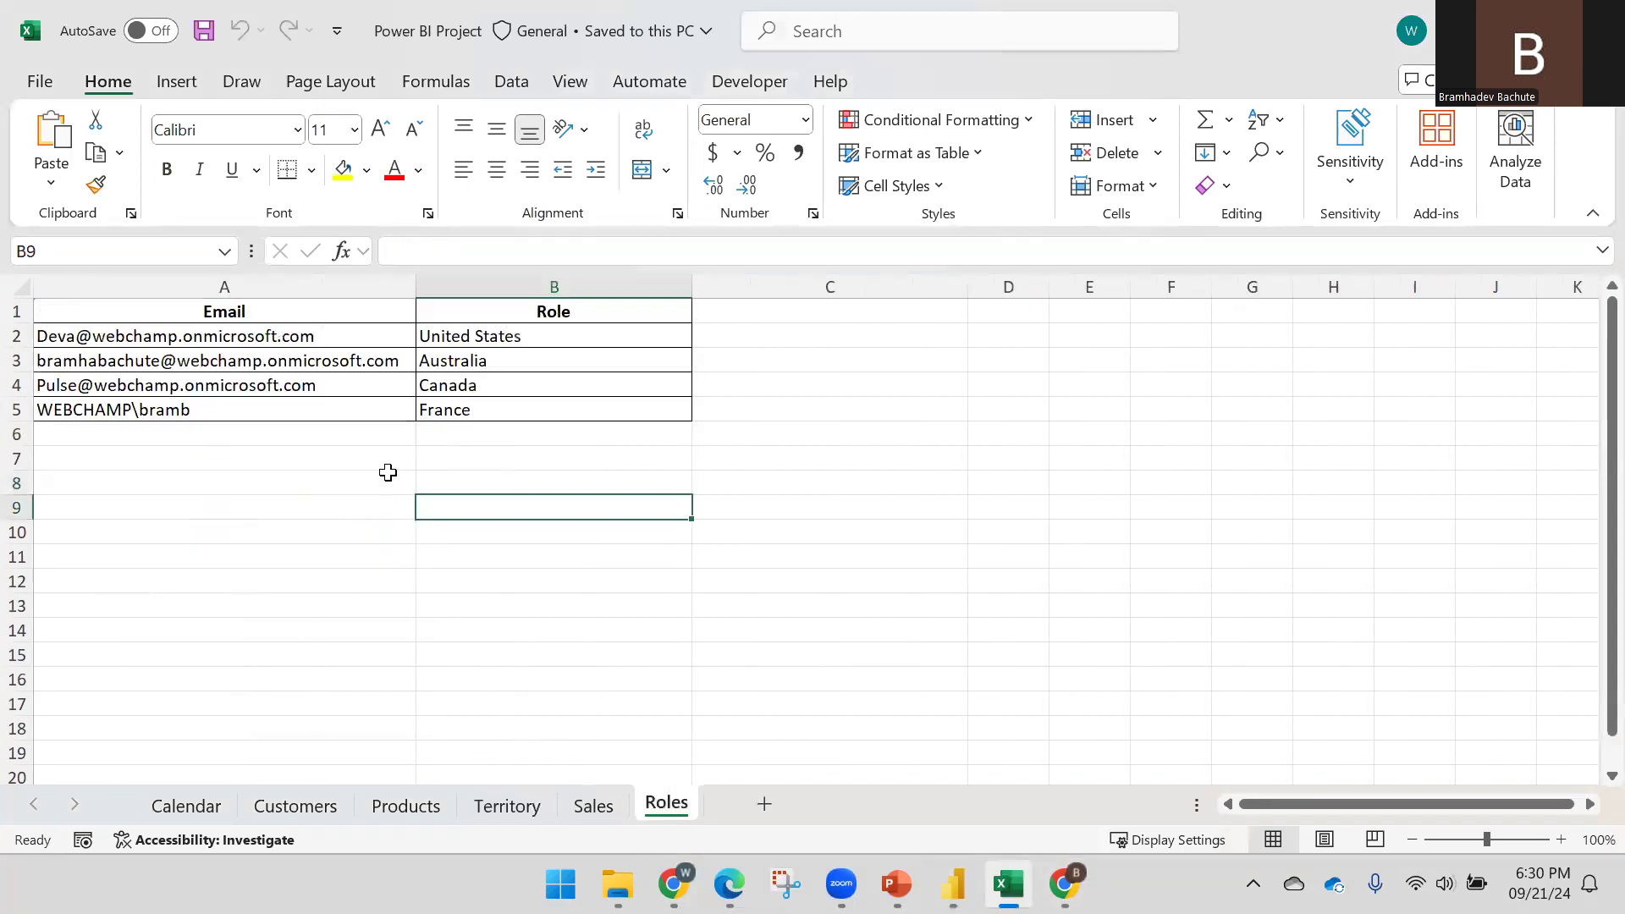
left_click(294, 314)
left_click_drag(295, 314, 485, 409)
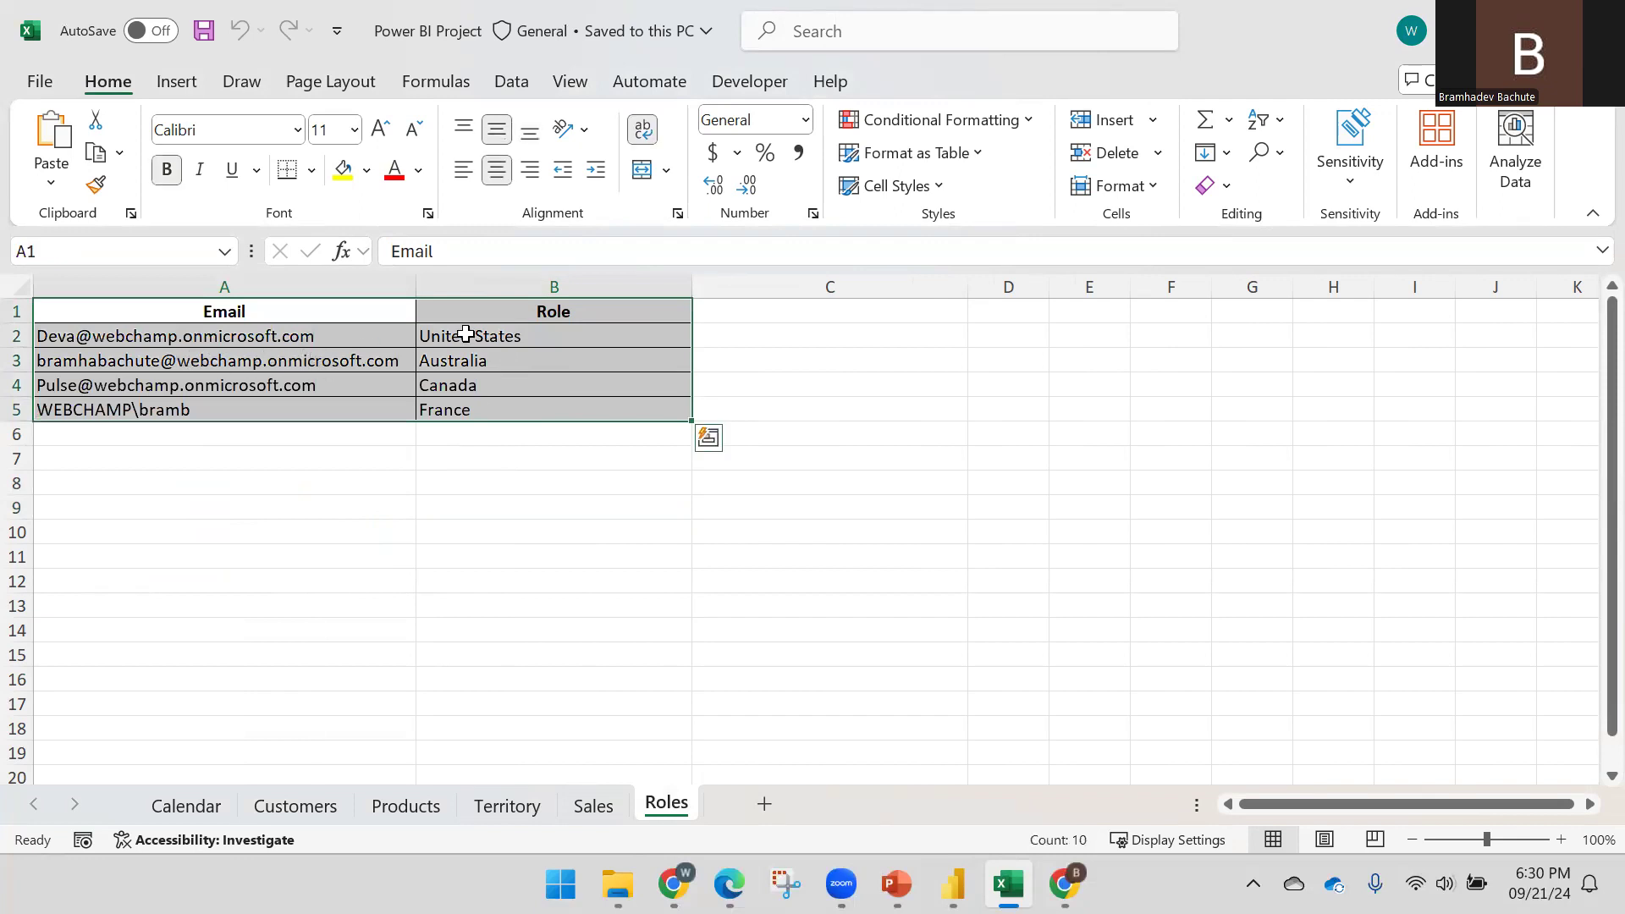
left_click_drag(510, 312, 506, 401)
left_click_drag(399, 310, 506, 401)
key("ctrl+c")
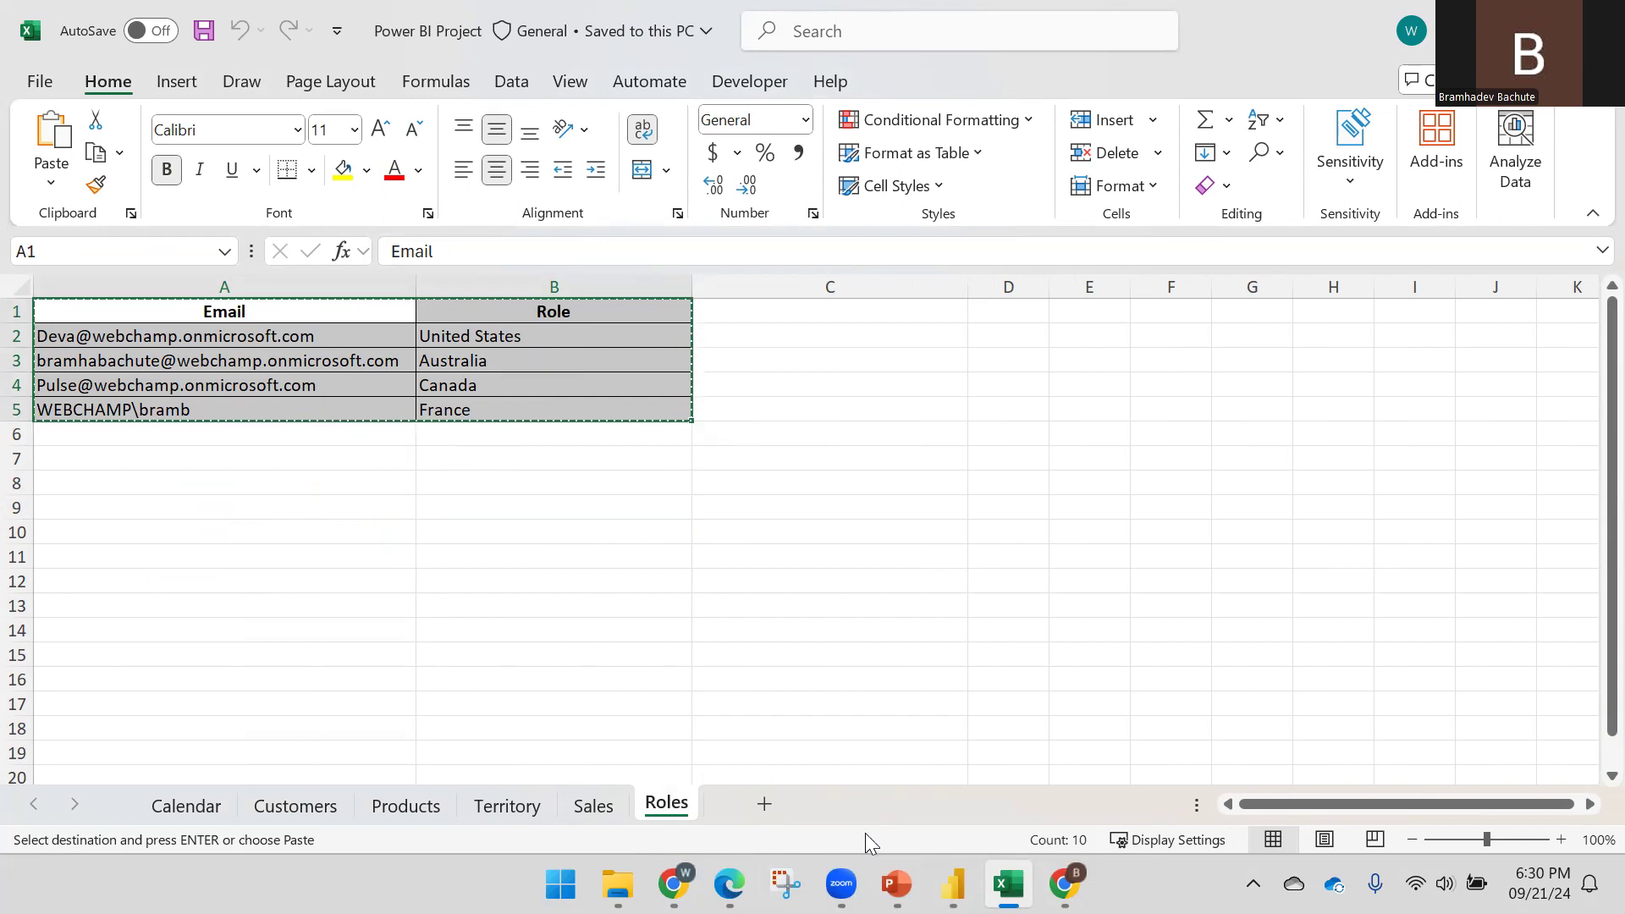
mouse_move(953, 884)
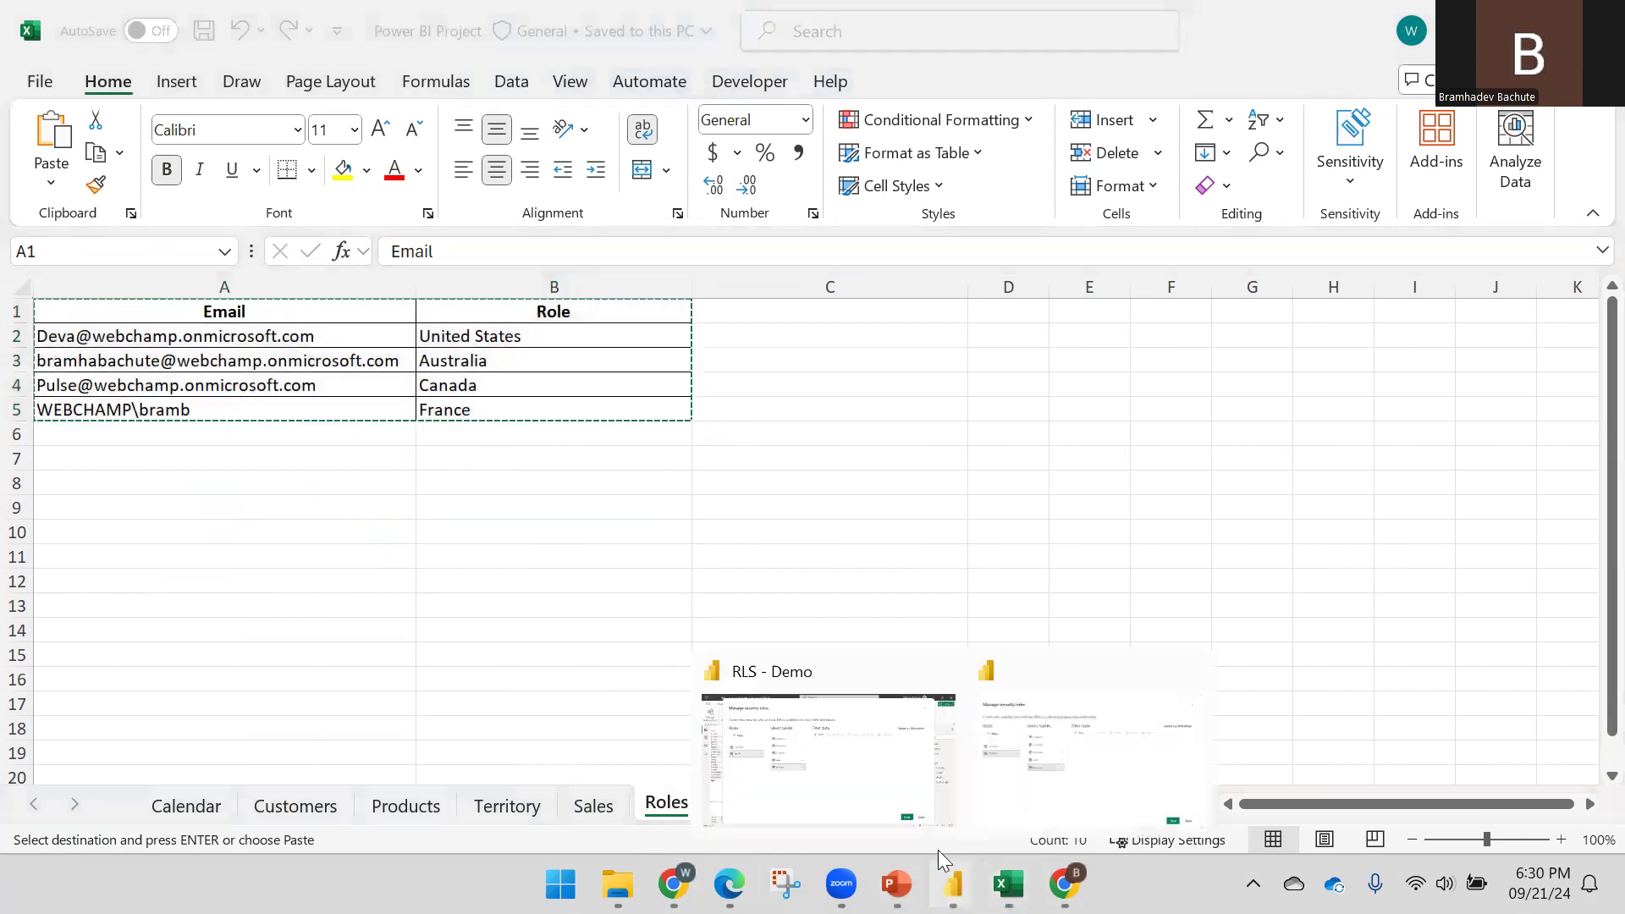
left_click(1007, 777)
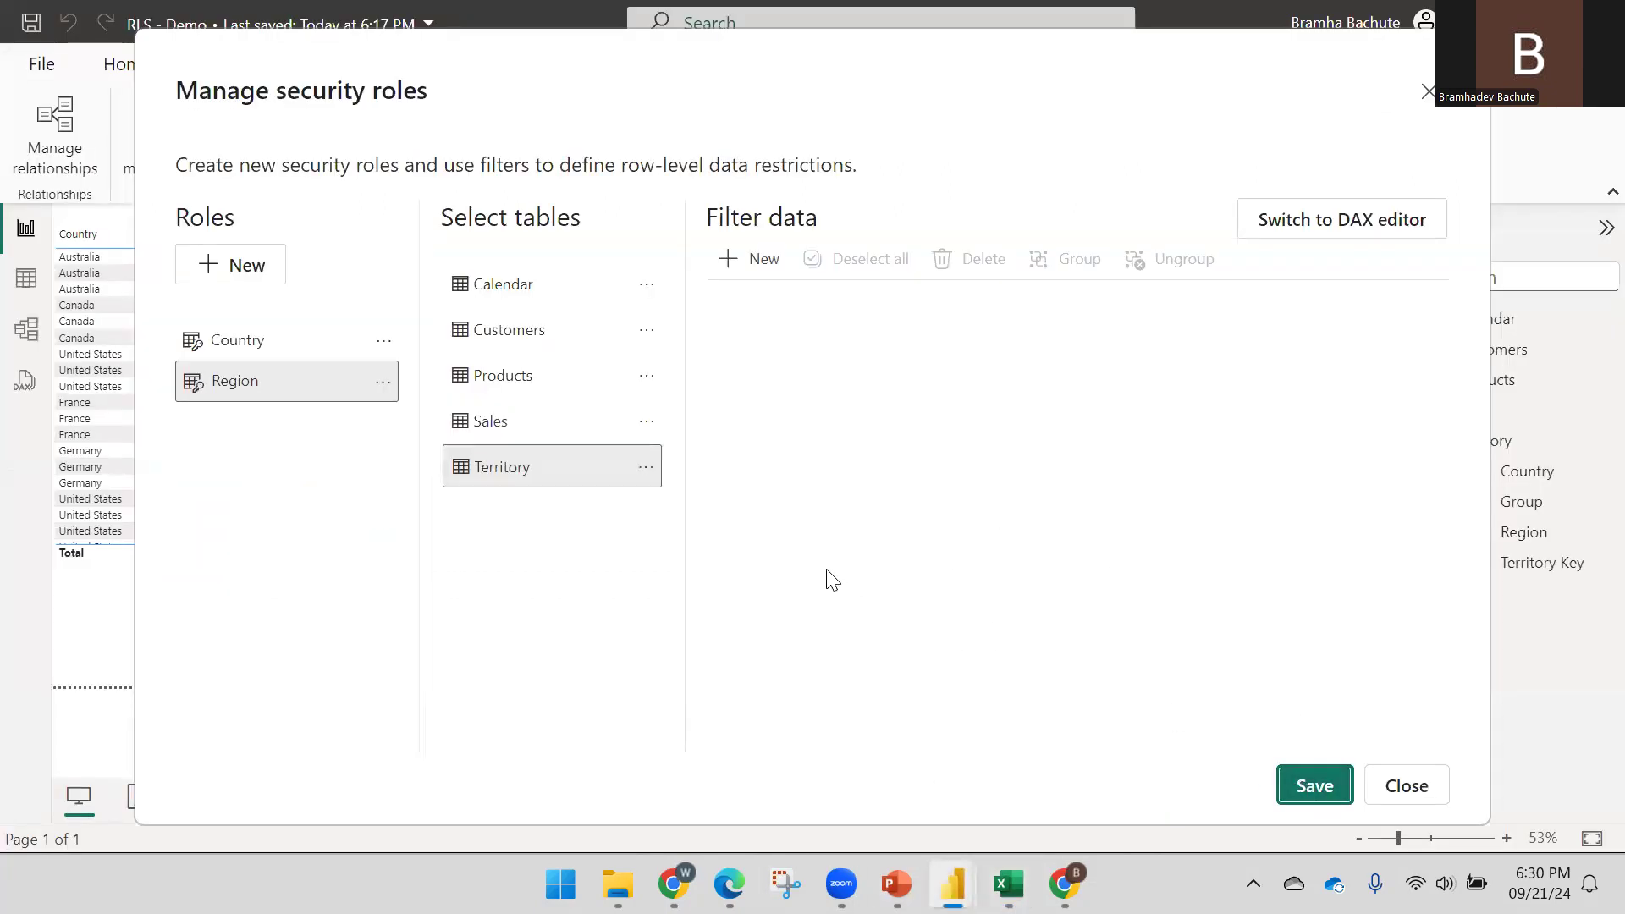
Save the role changes, then paste the copied data into a new table named Roles
left_click(1401, 839)
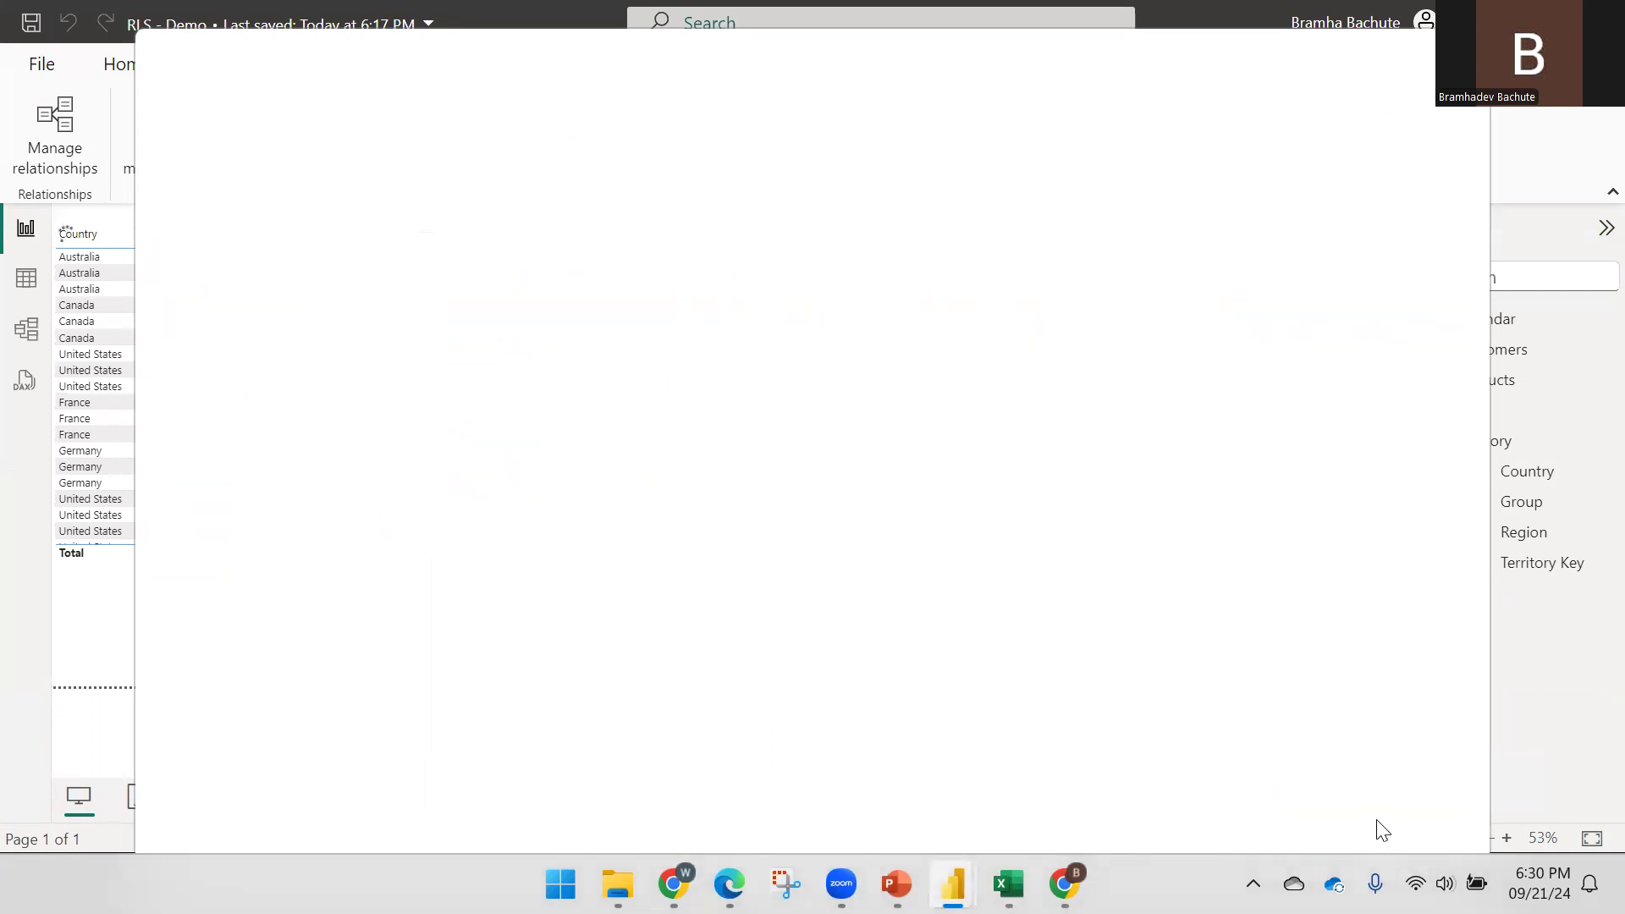
left_click(1424, 441)
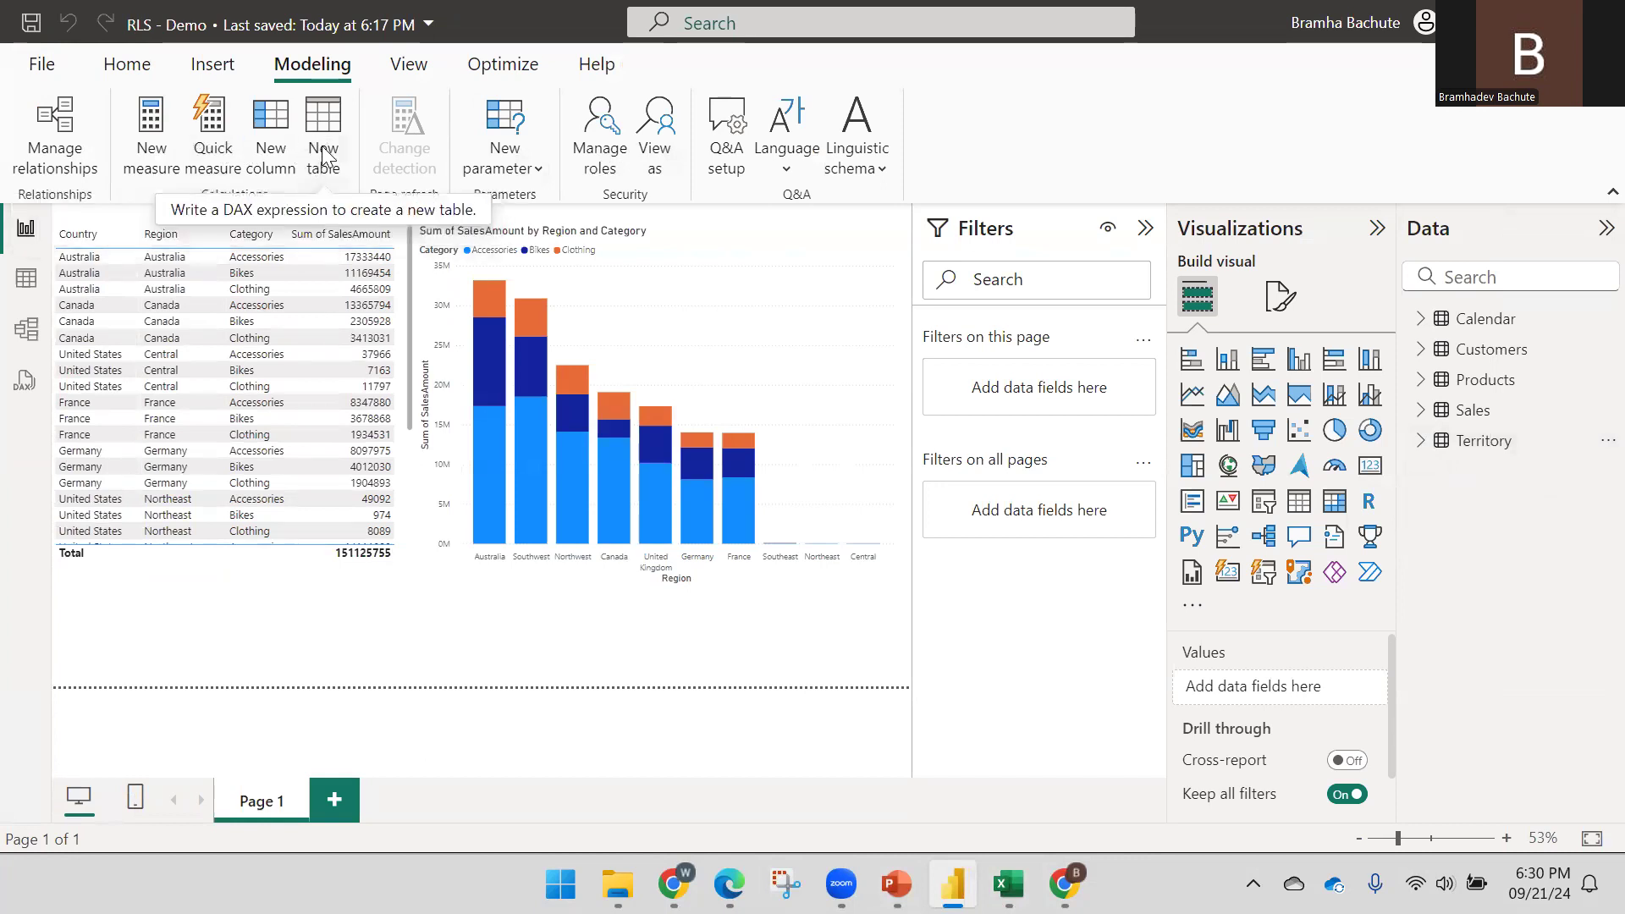
left_click(127, 65)
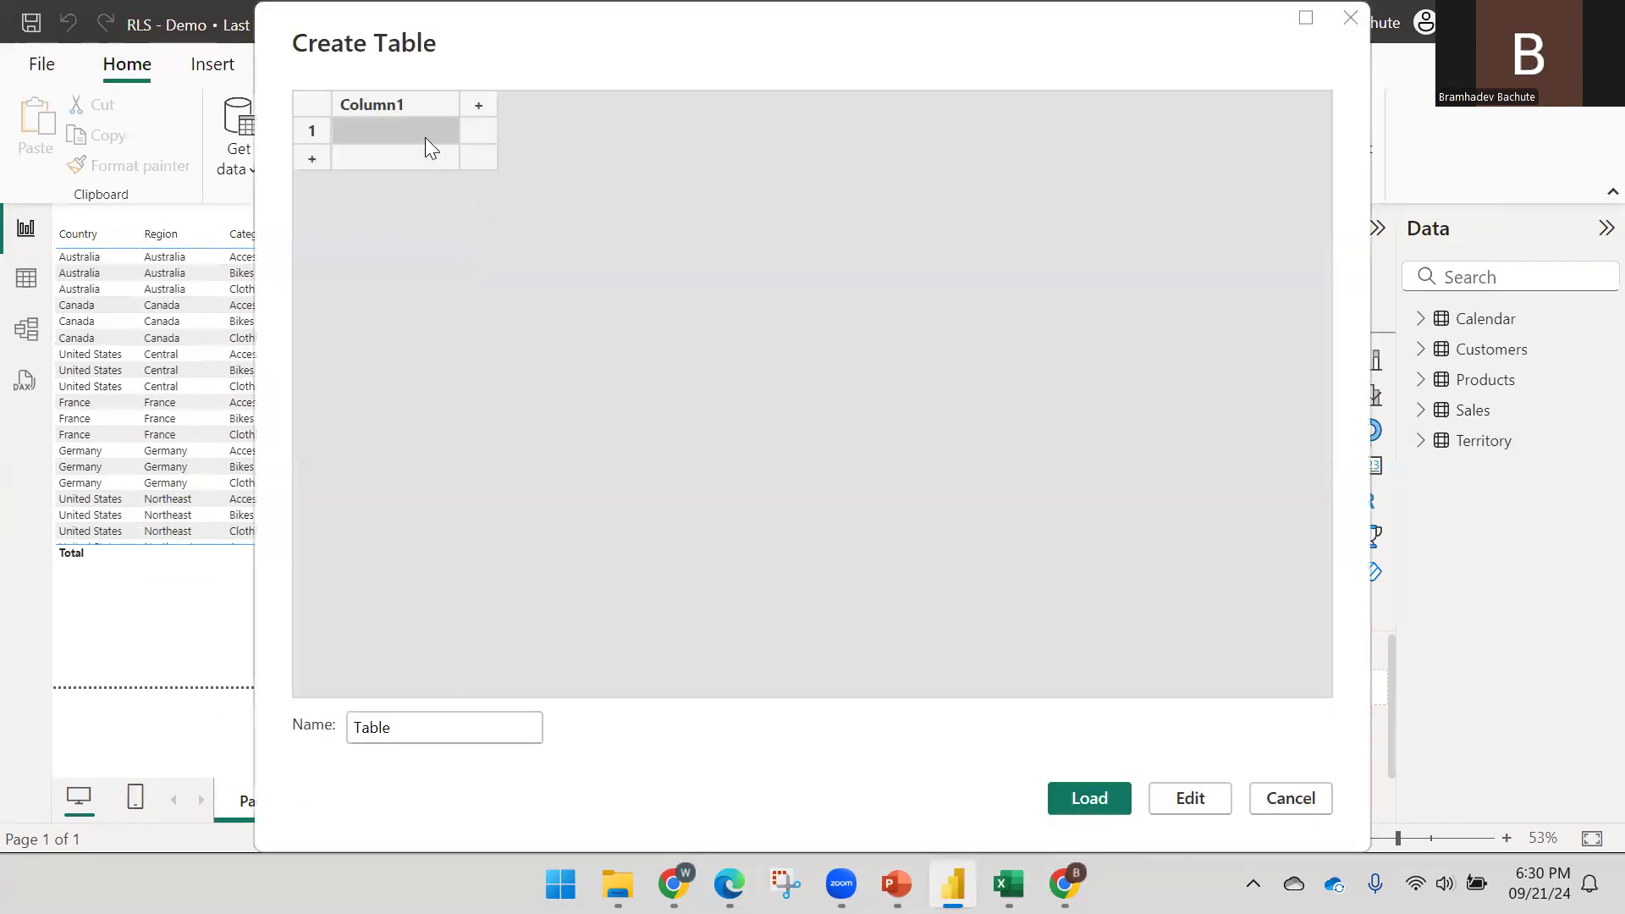
key("ctrl+v")
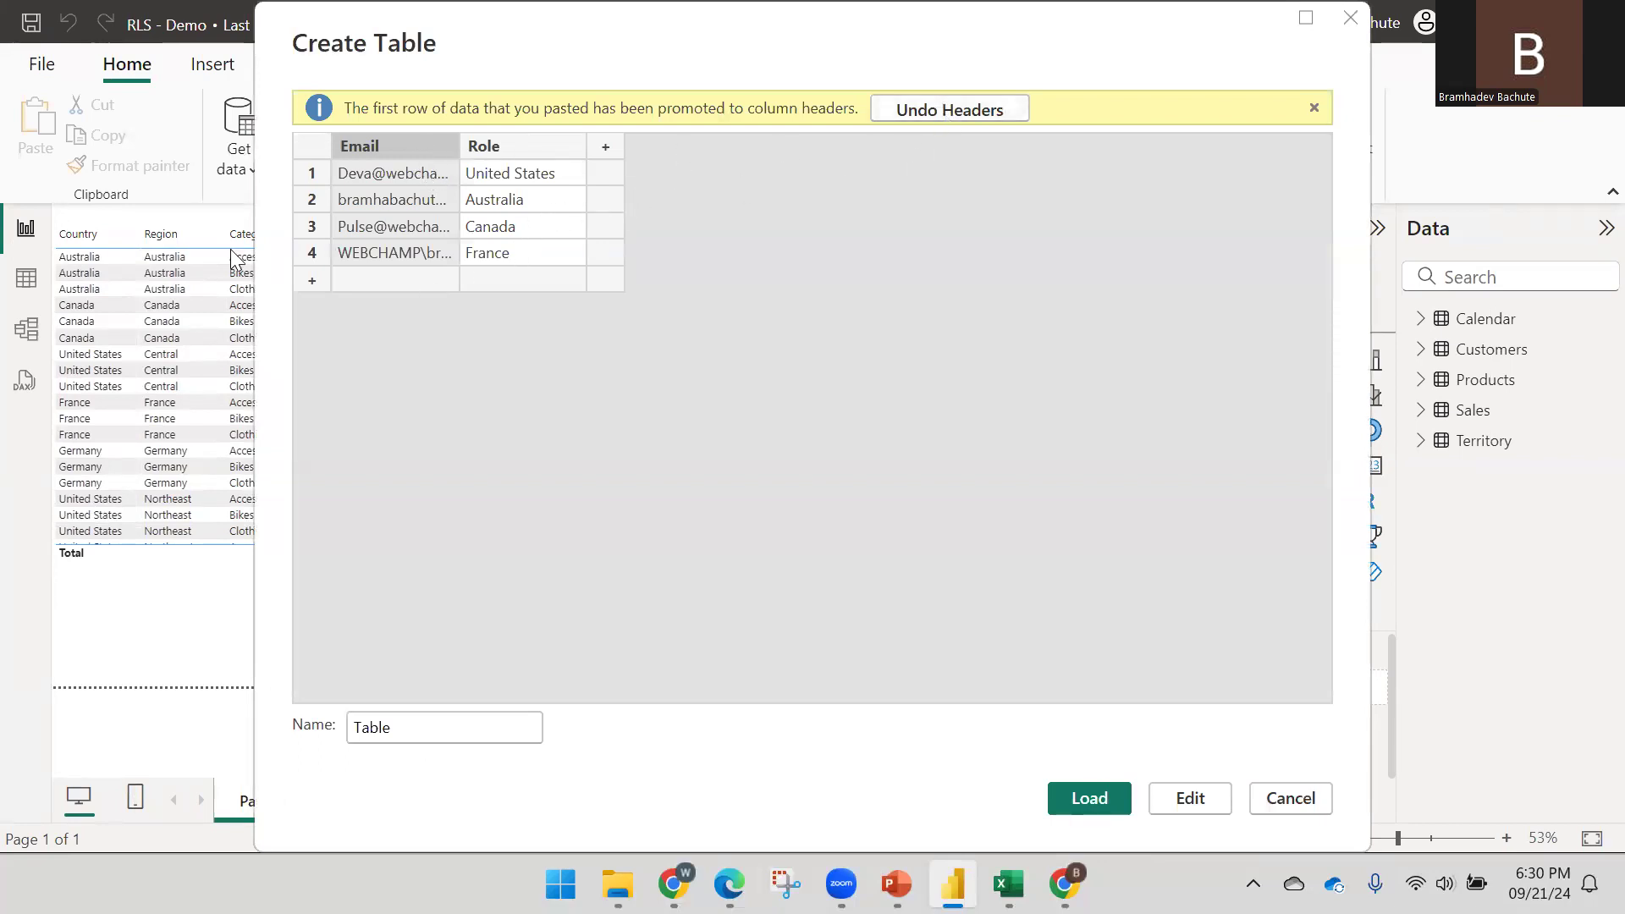
left_click(491, 149)
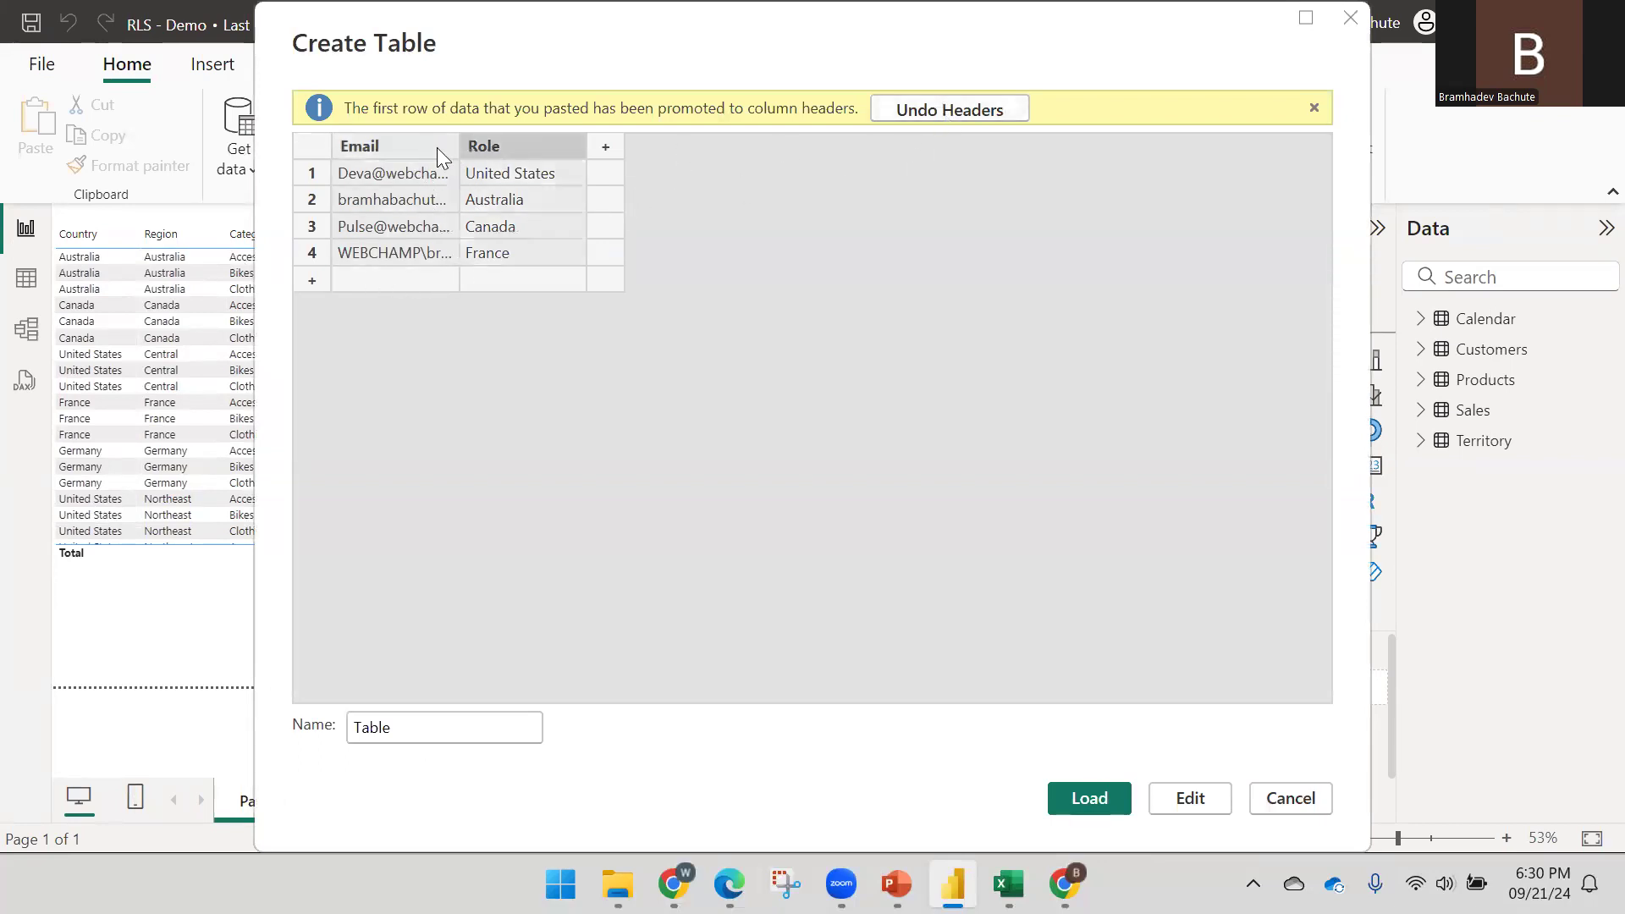
left_click(412, 146)
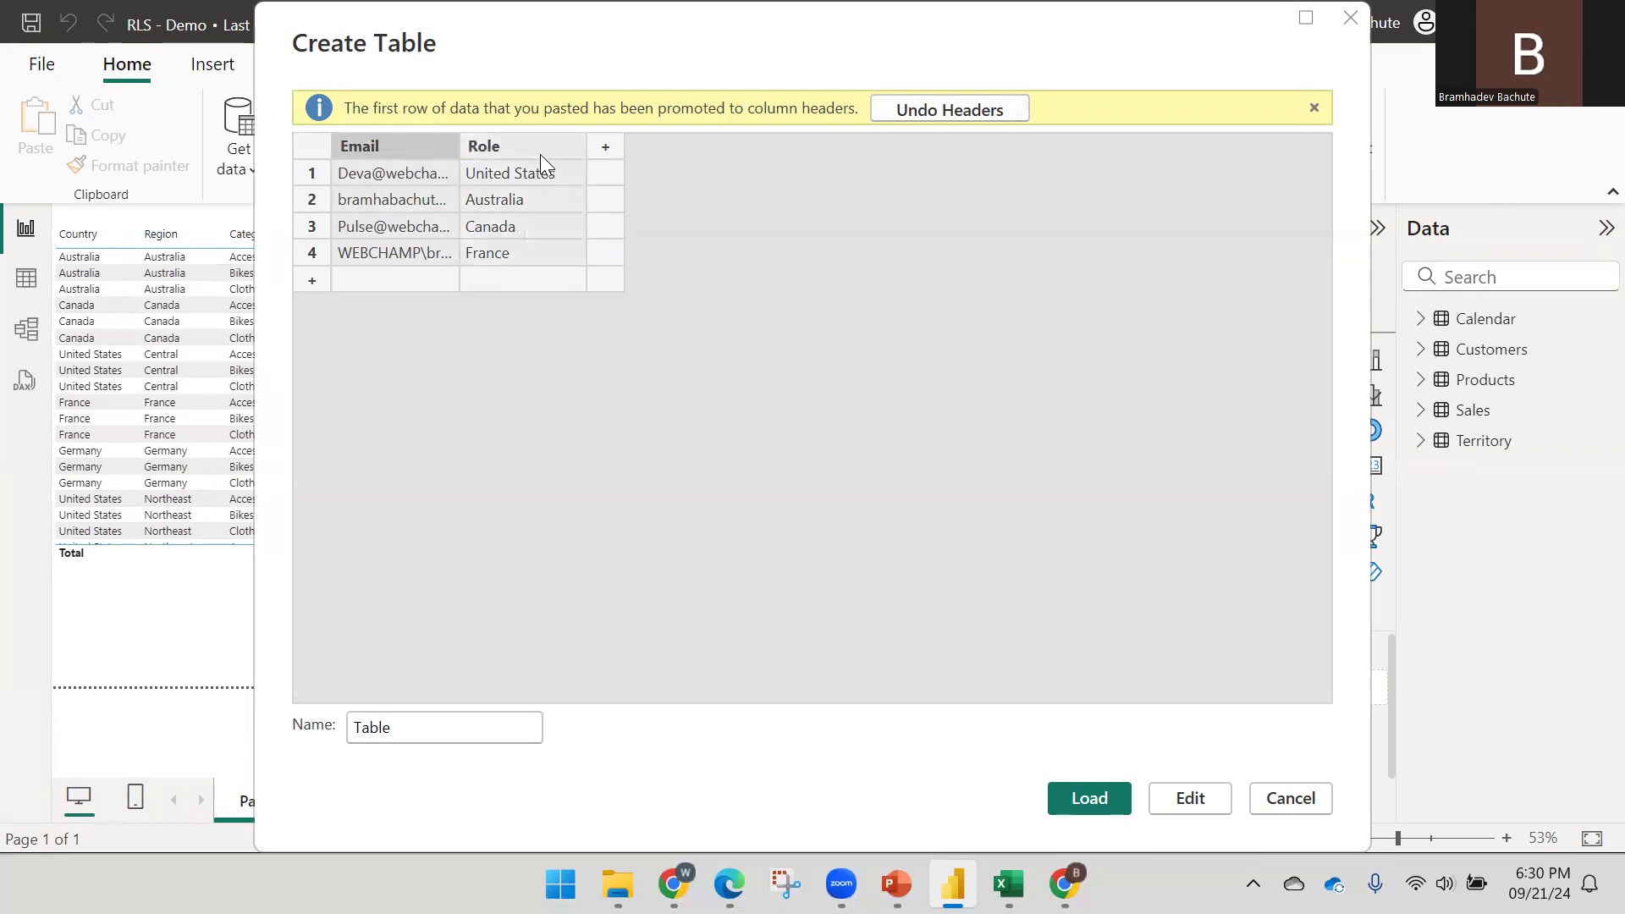
double_click(446, 725)
type("Roles")
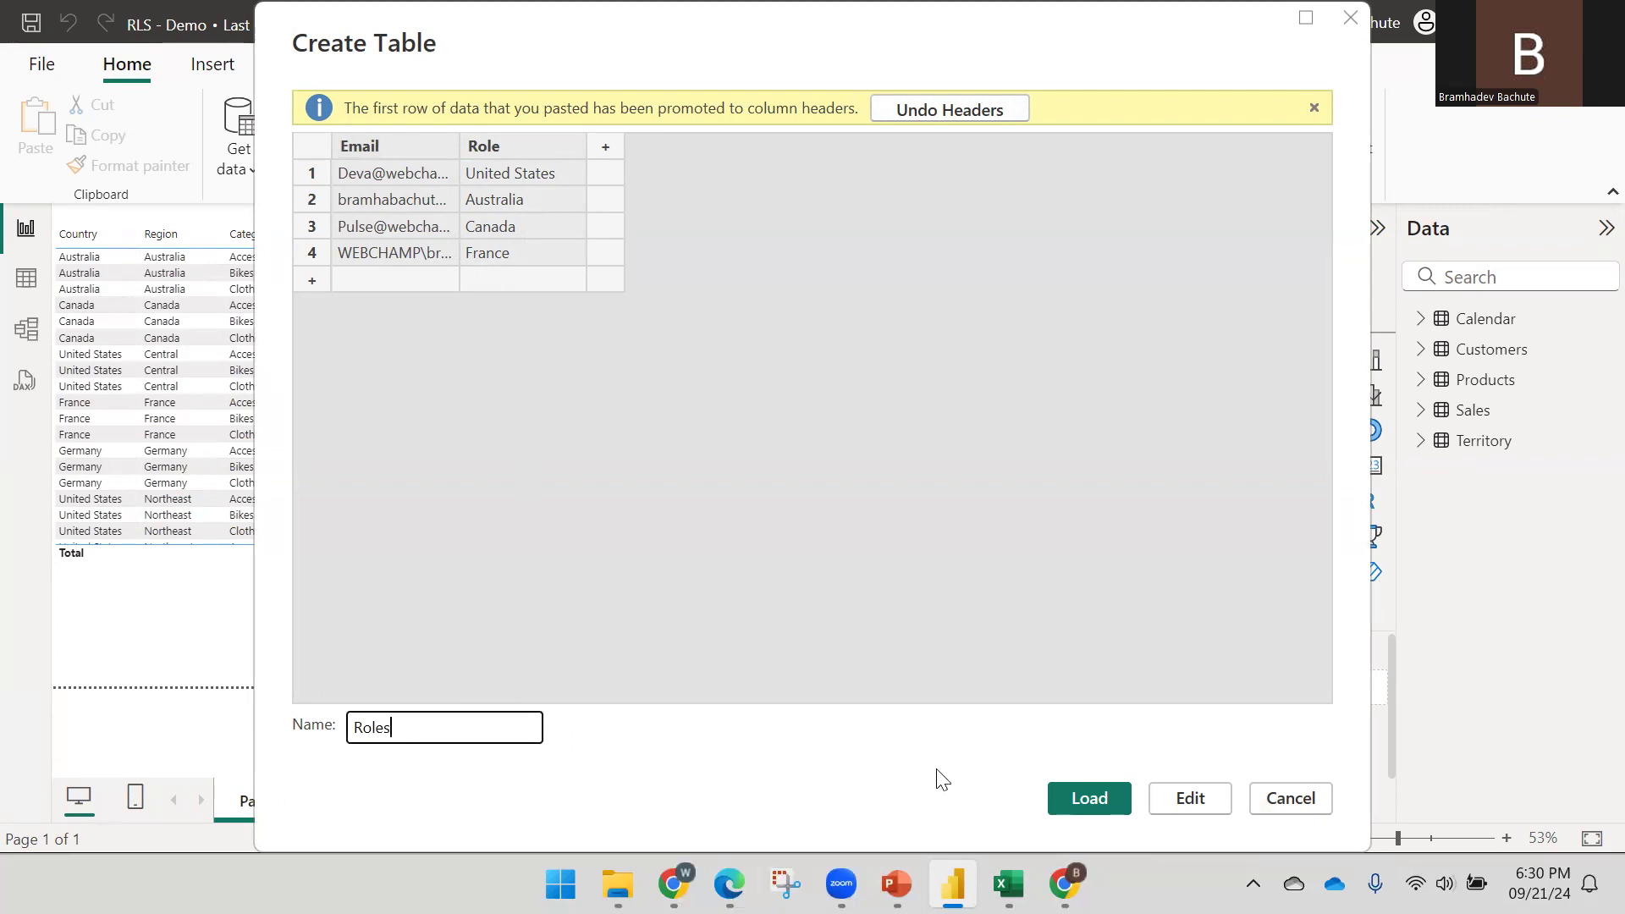
left_click(1086, 798)
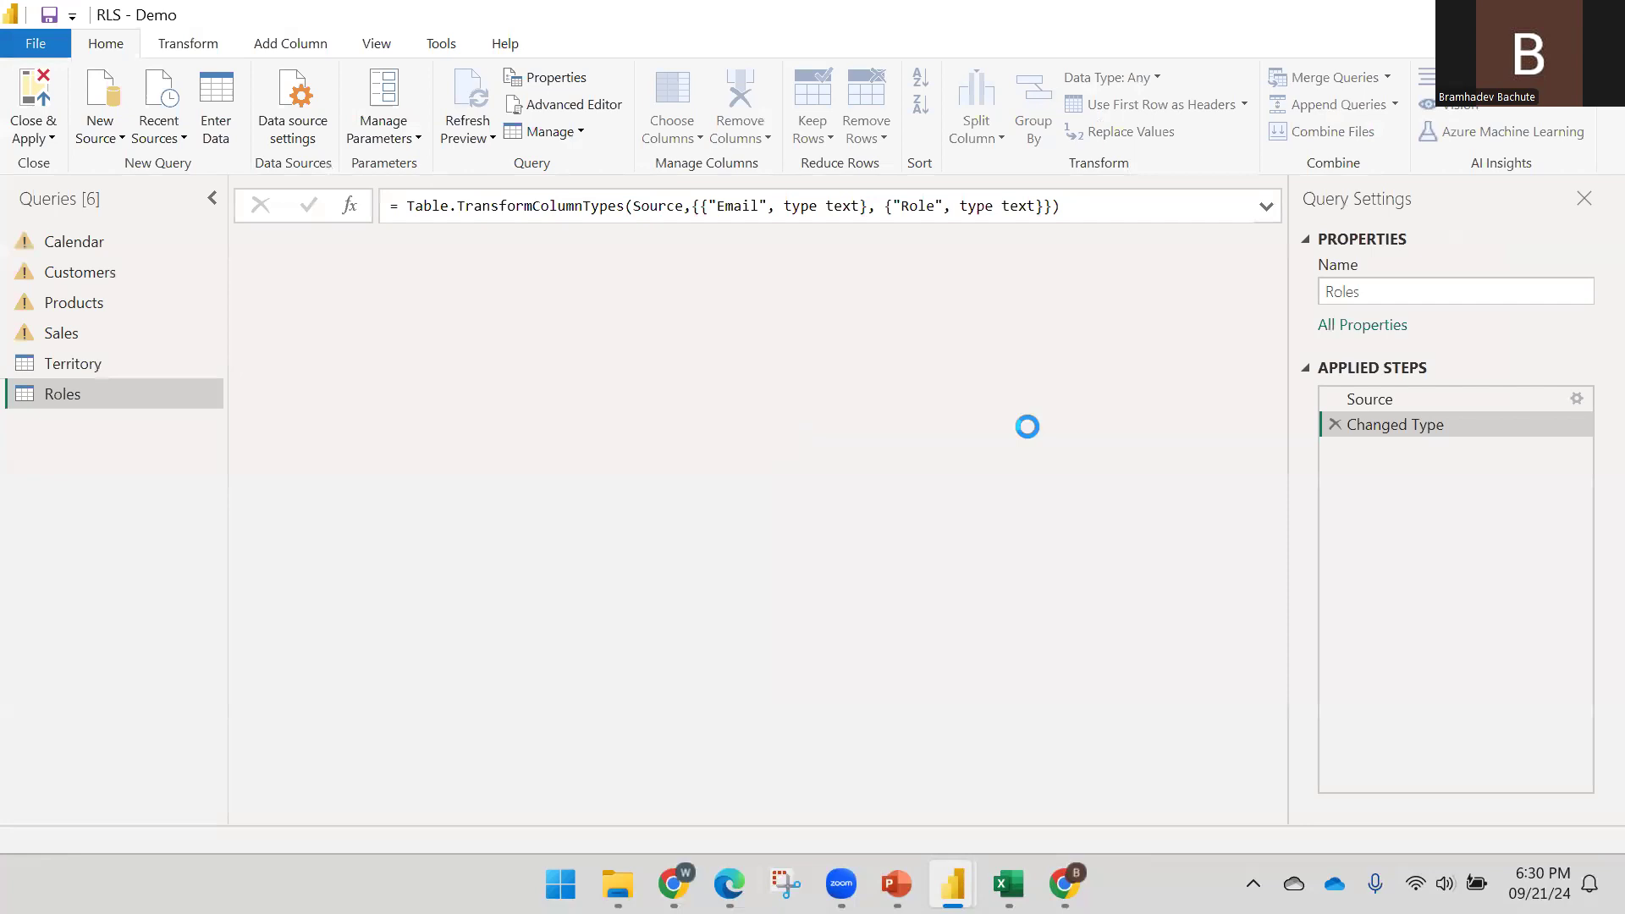
Move the Role column ahead of Email and load the Roles table into the model
left_click_drag(648, 248, 424, 254)
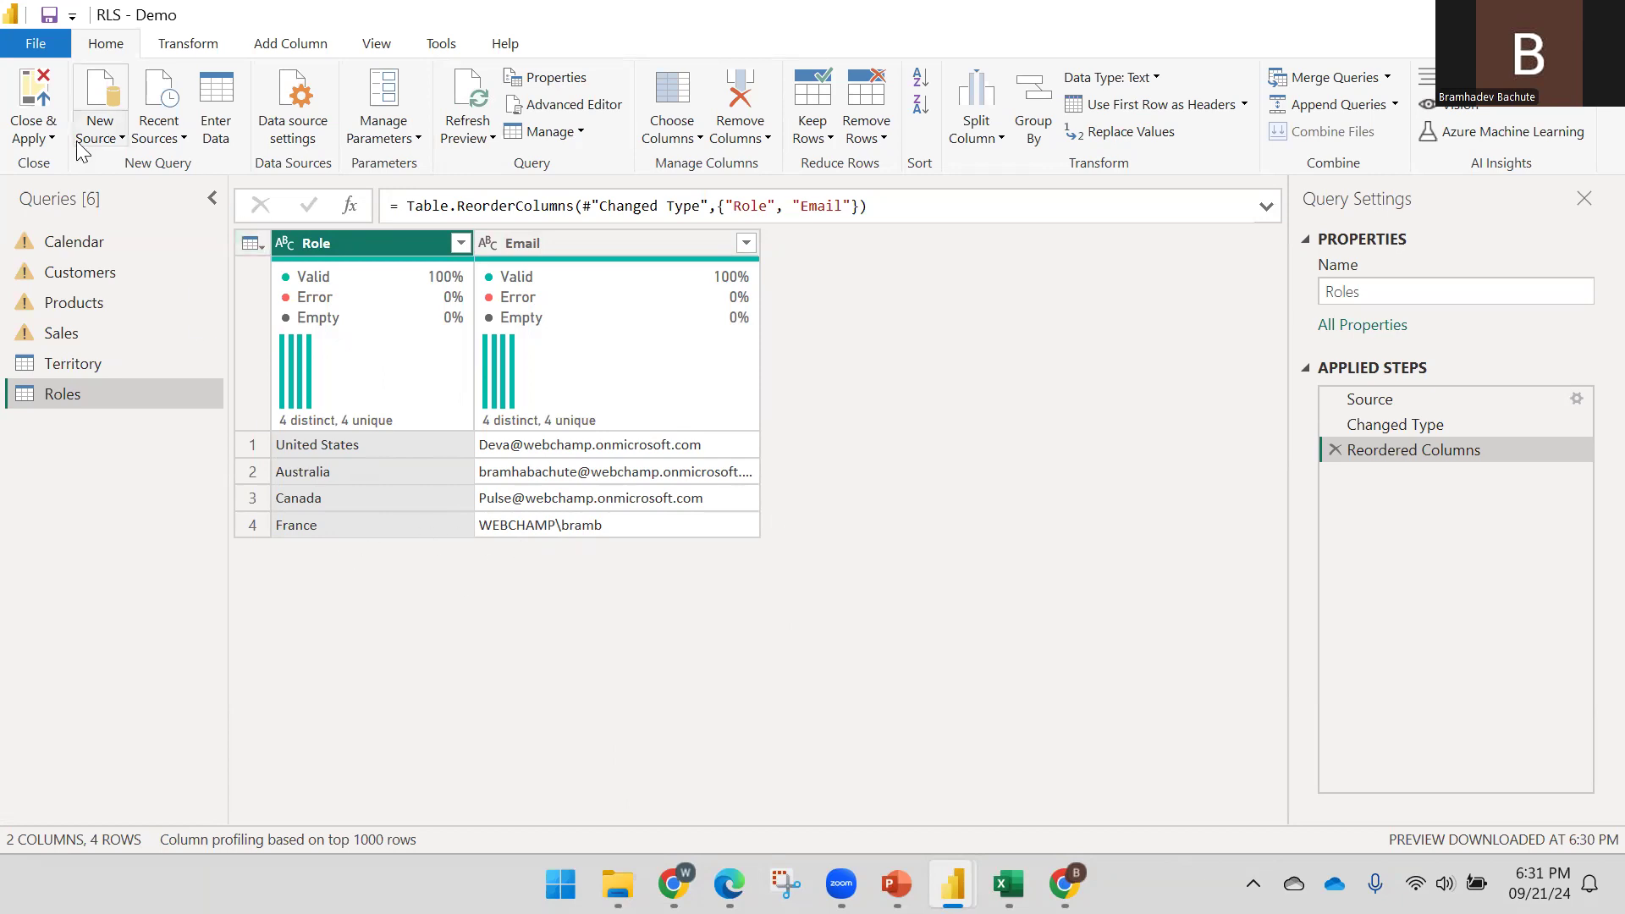
left_click(49, 138)
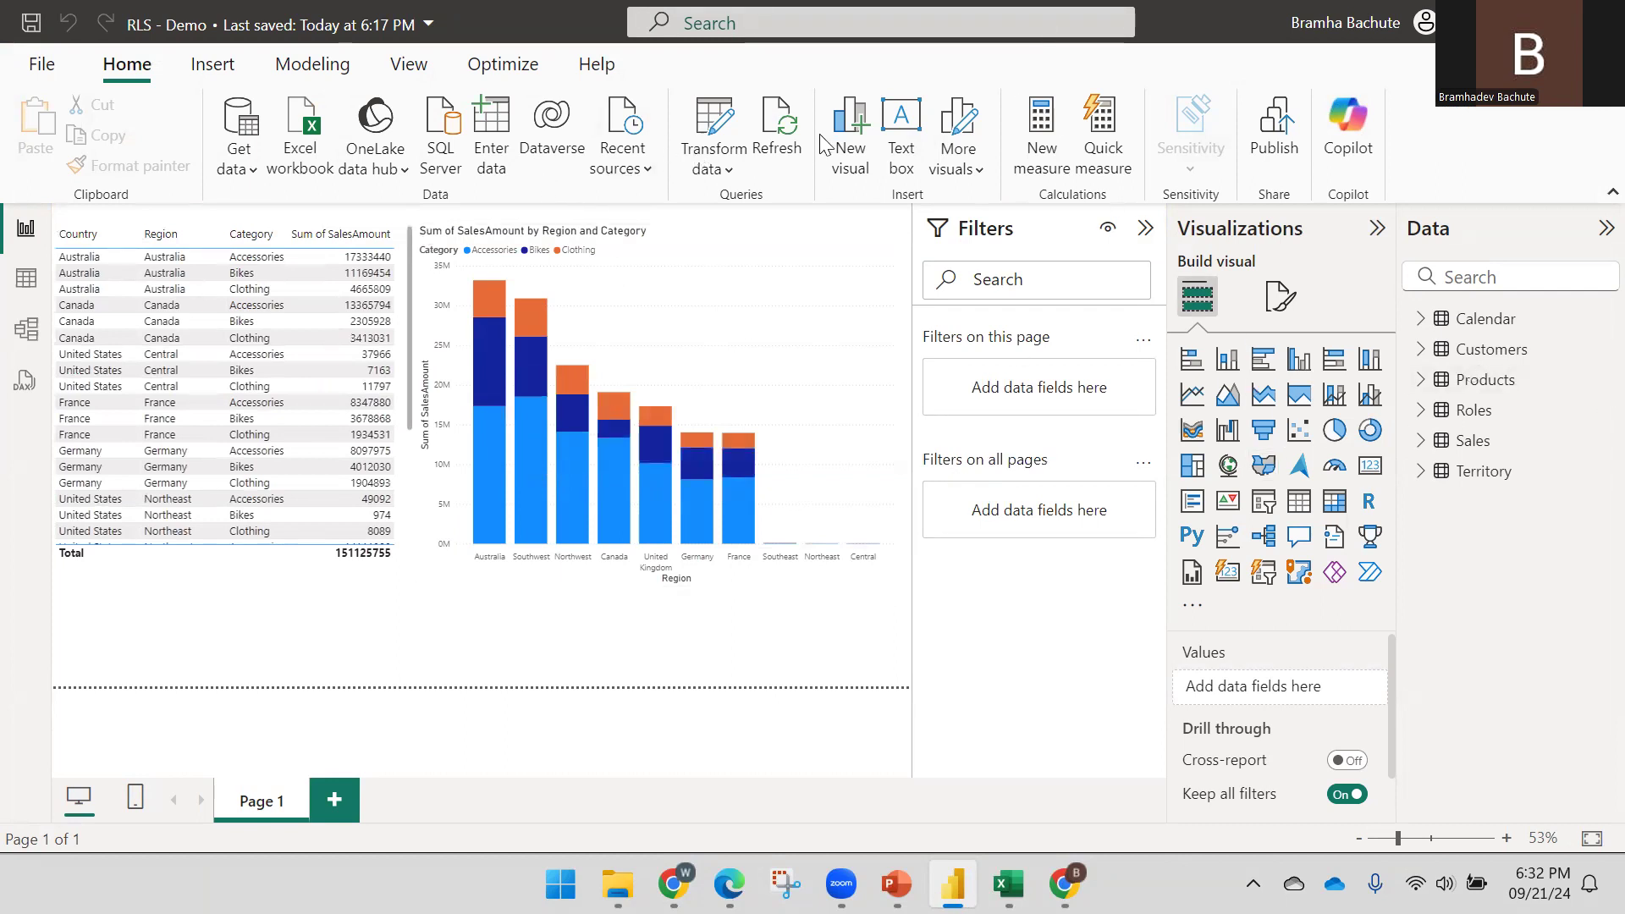
Delete the existing Country and Region security roles
left_click(405, 67)
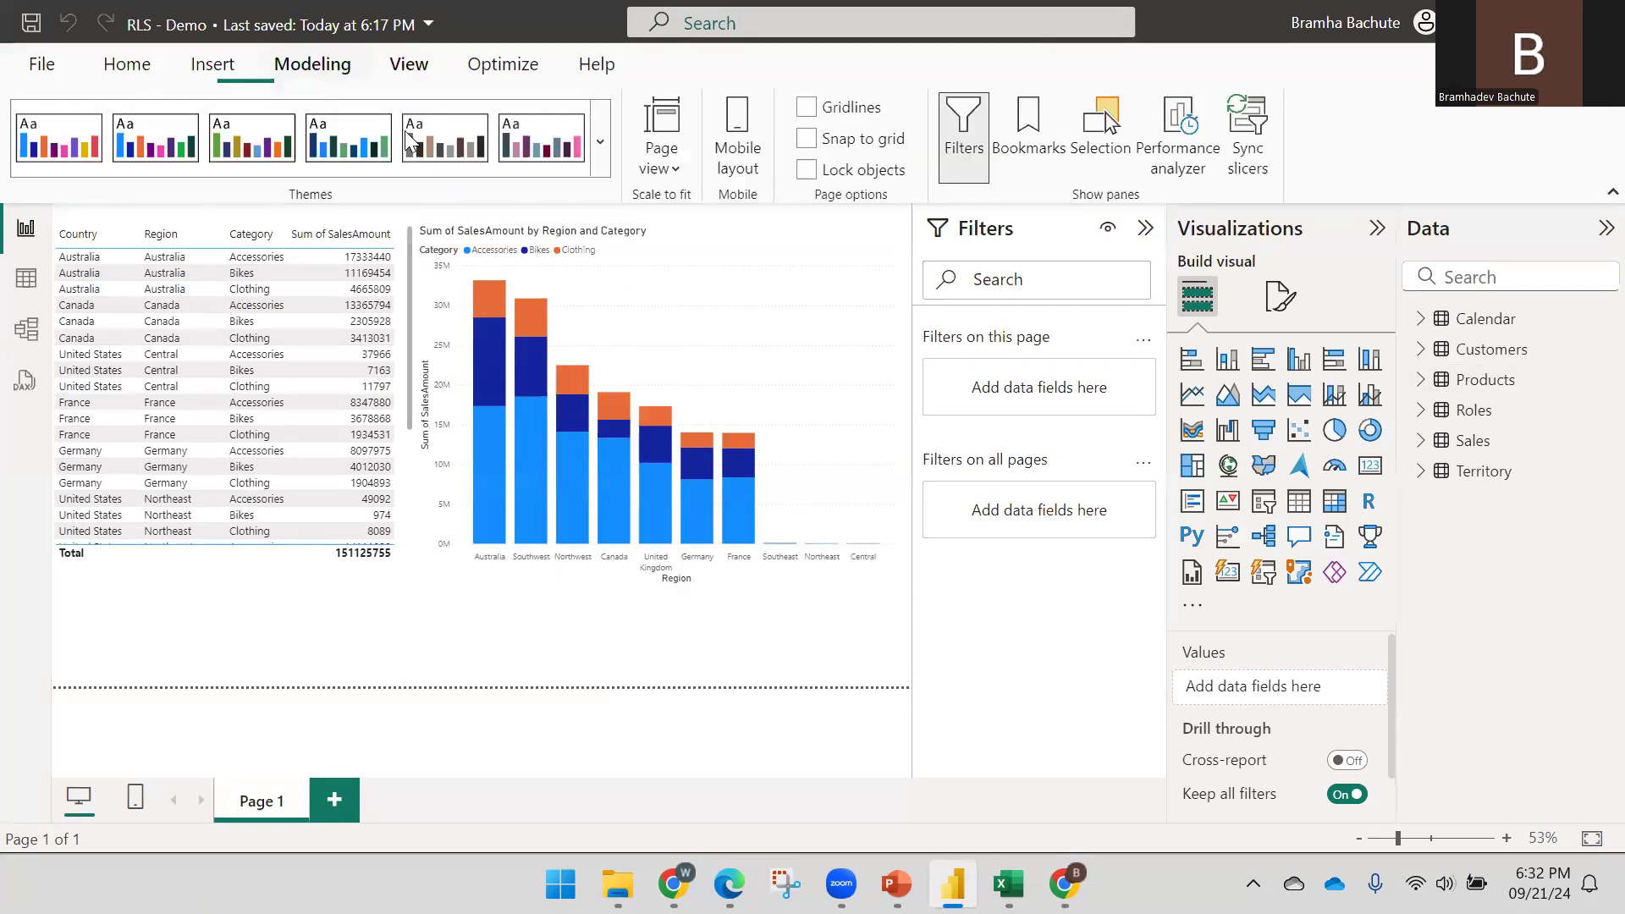
left_click(328, 81)
left_click(603, 161)
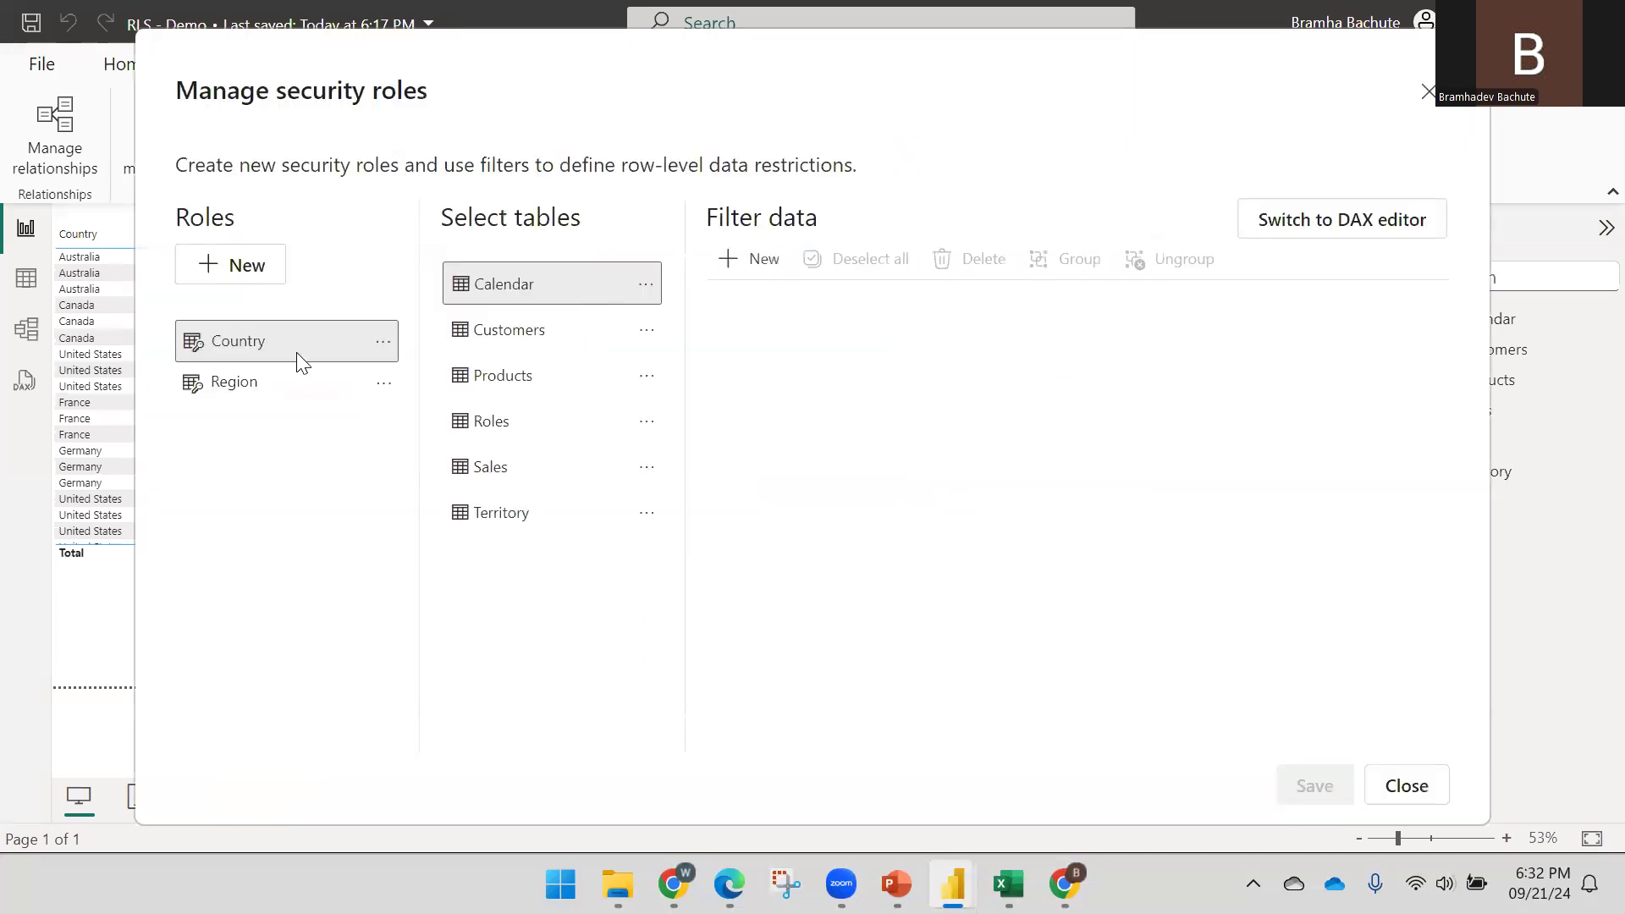
left_click(382, 343)
left_click(427, 438)
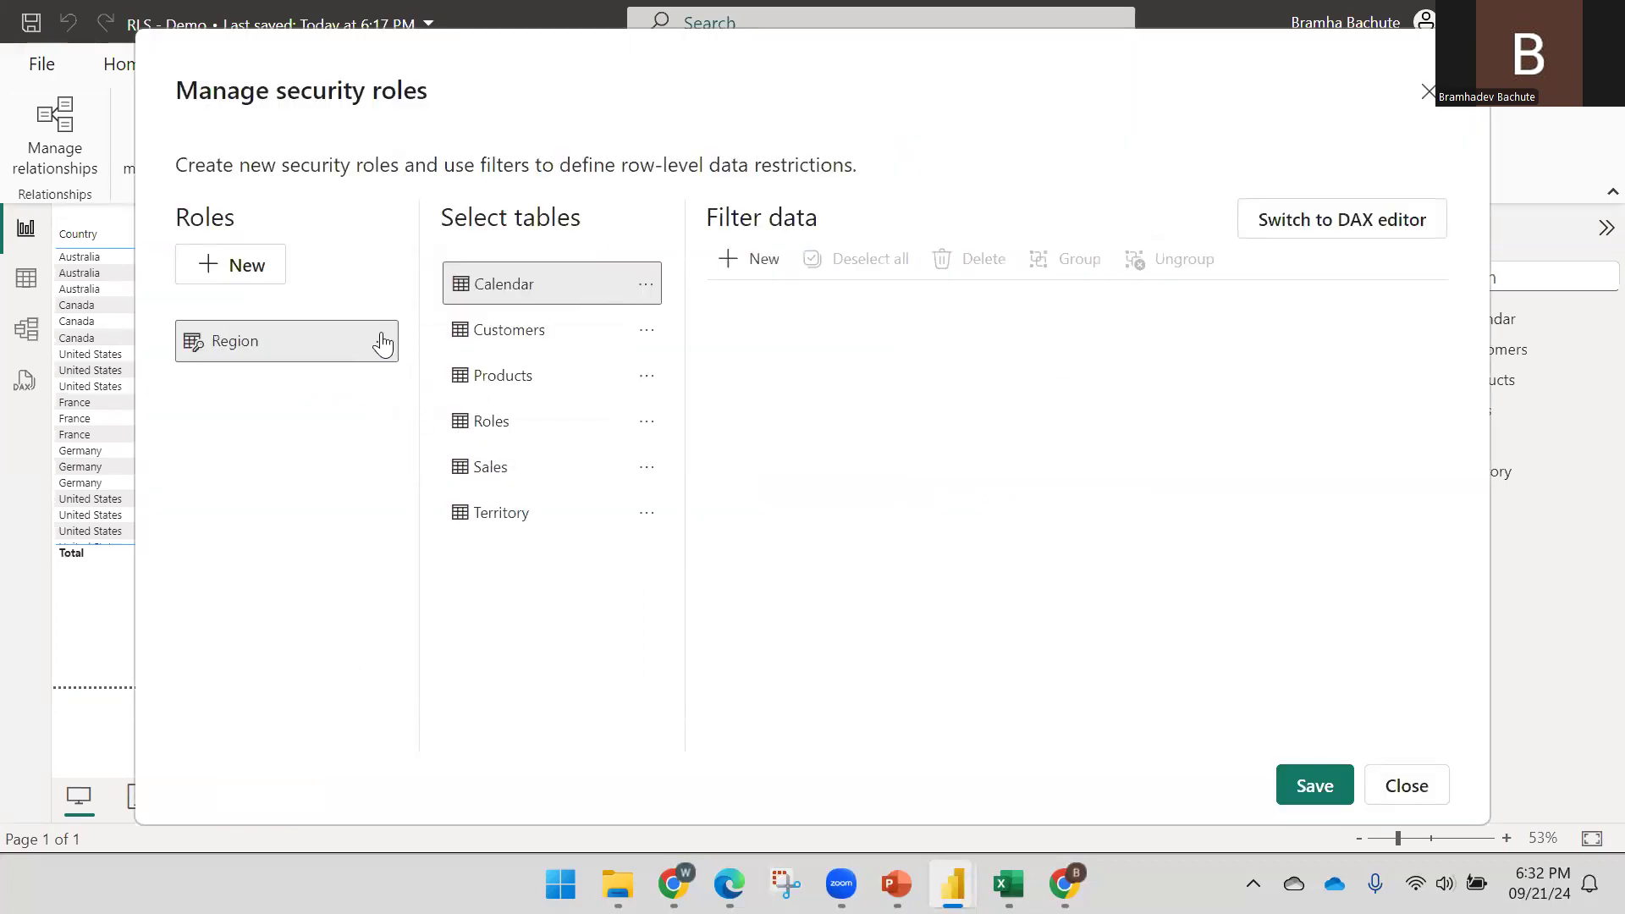
left_click(383, 341)
left_click(419, 439)
Create a role named Dynamic RLS and start a filter rule on the Roles table
left_click(246, 265)
double_click(291, 340)
key("BackSpace")
key("BackSpace")
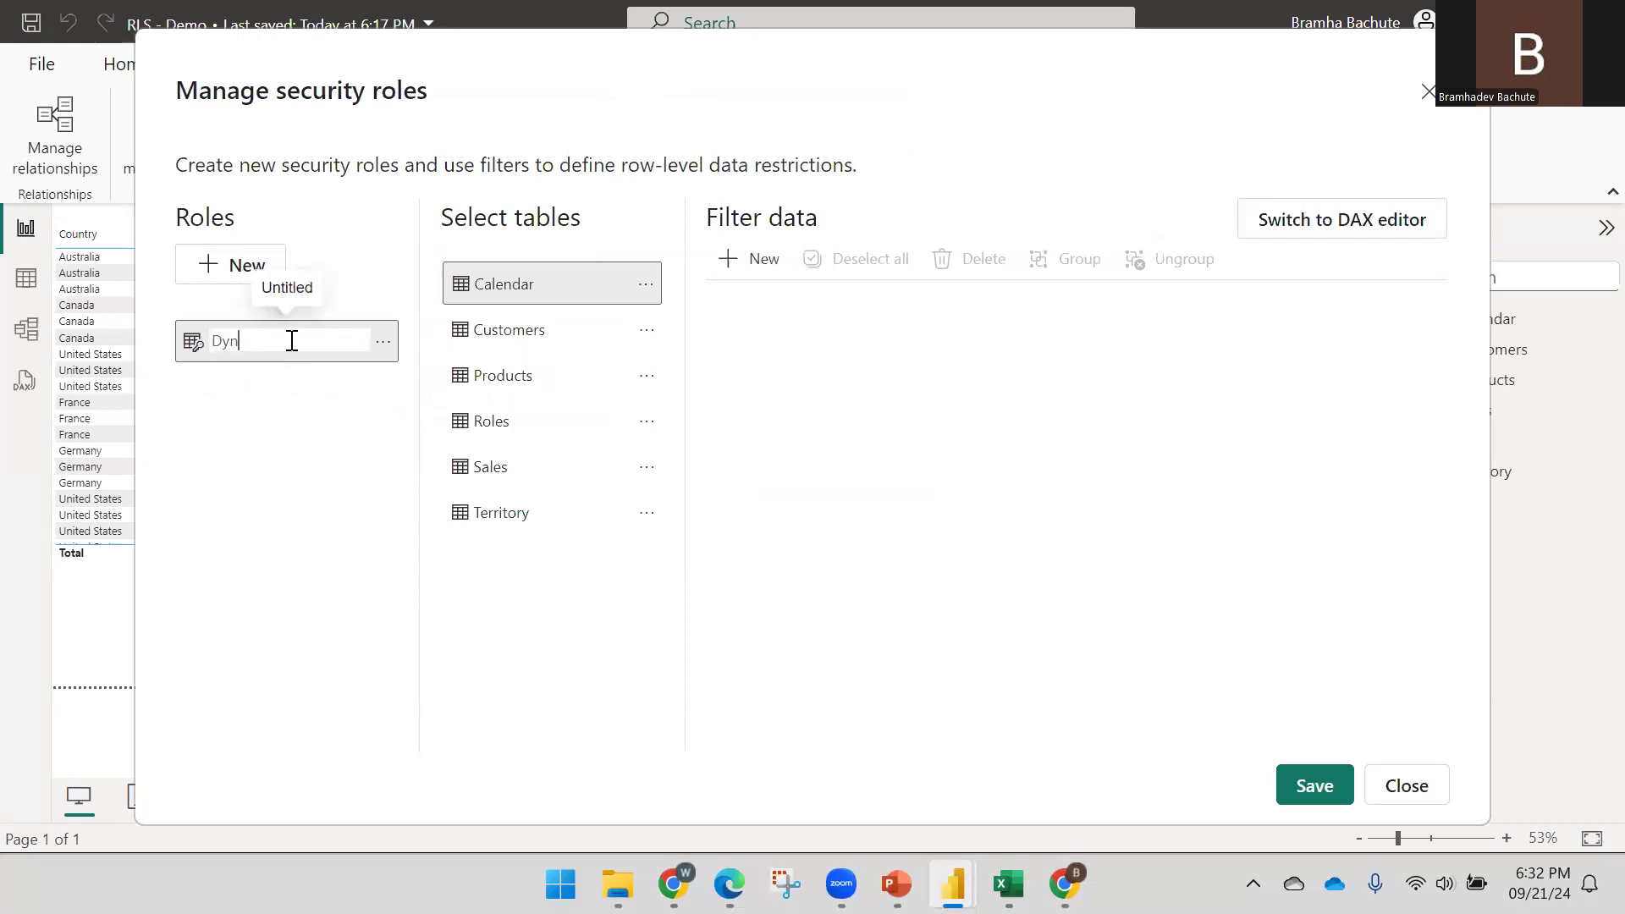
type("Dynamic R")
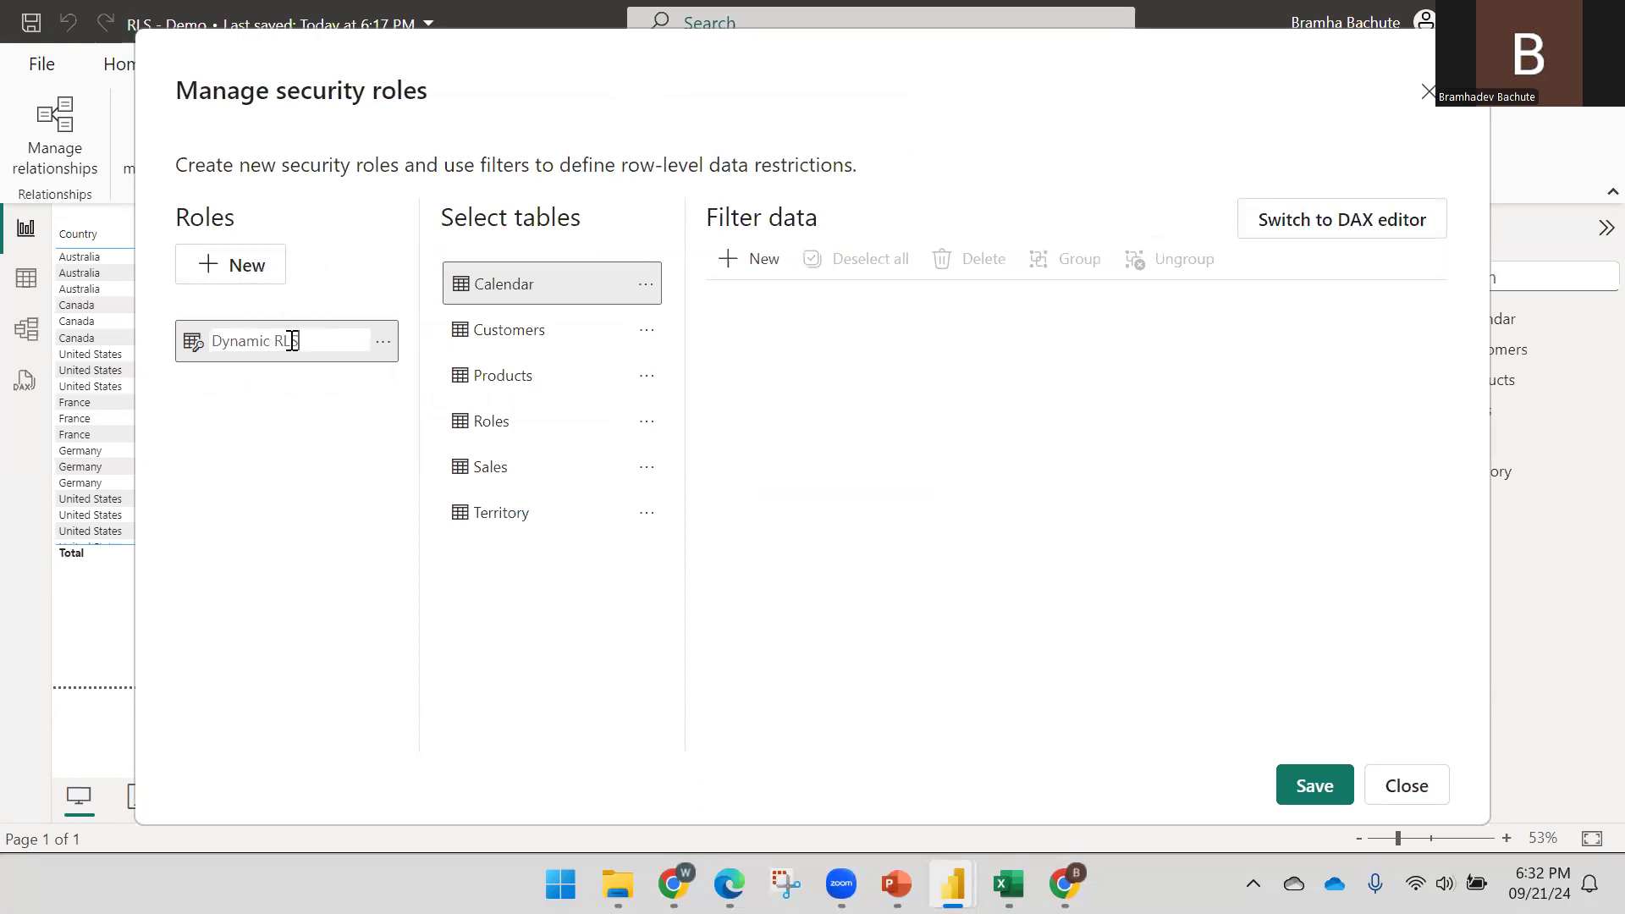
type("LS")
key("Return")
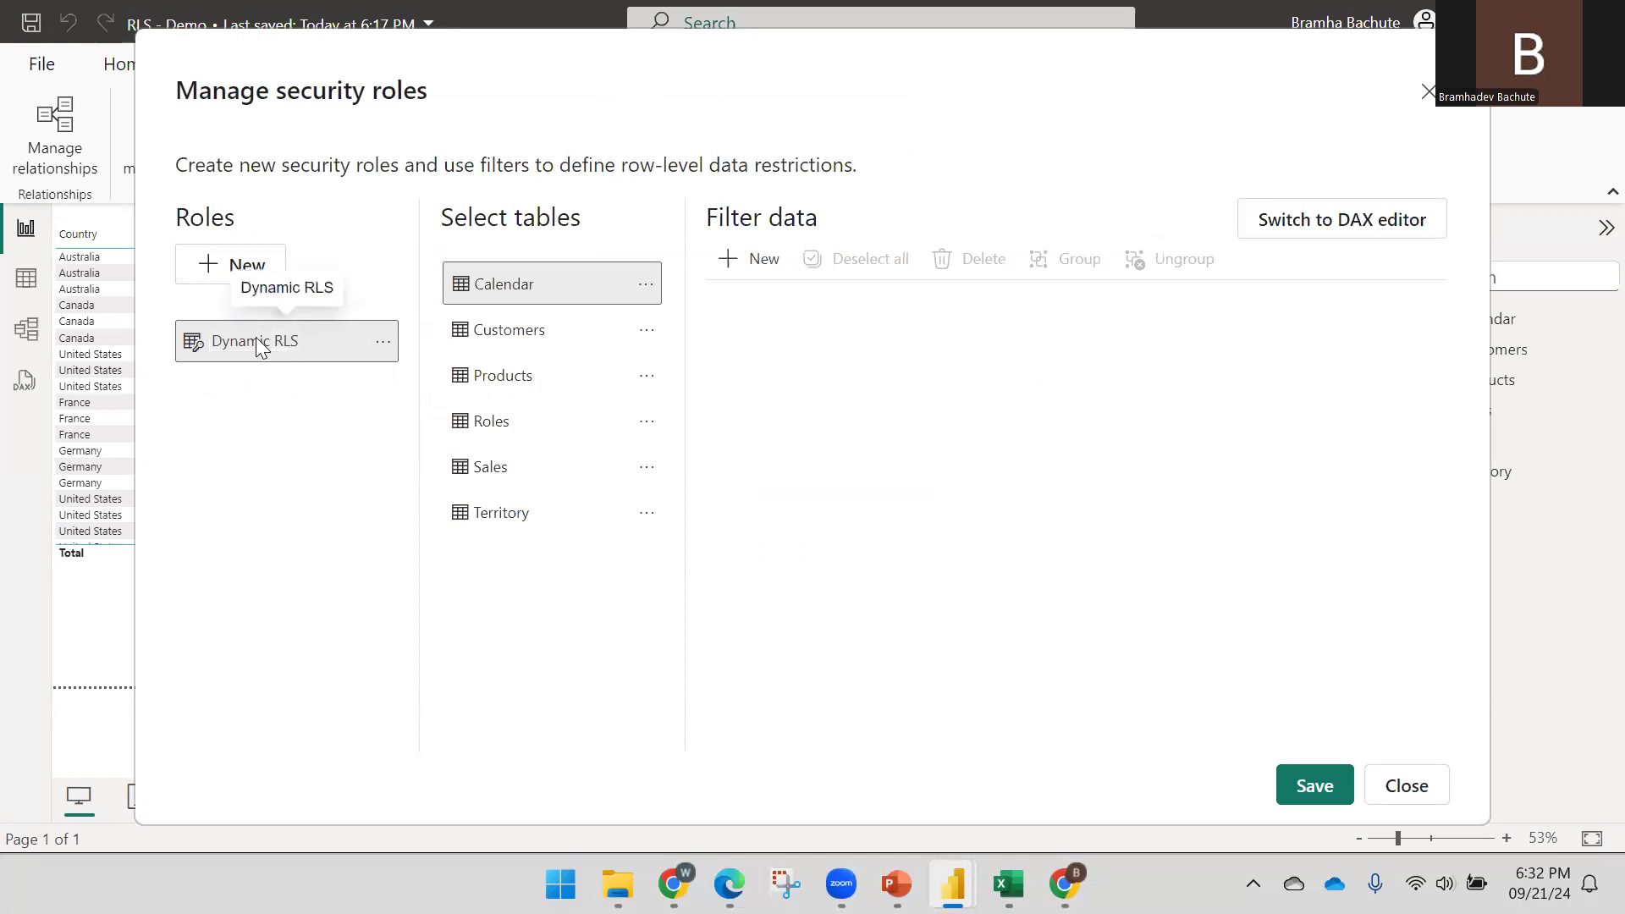
left_click(514, 423)
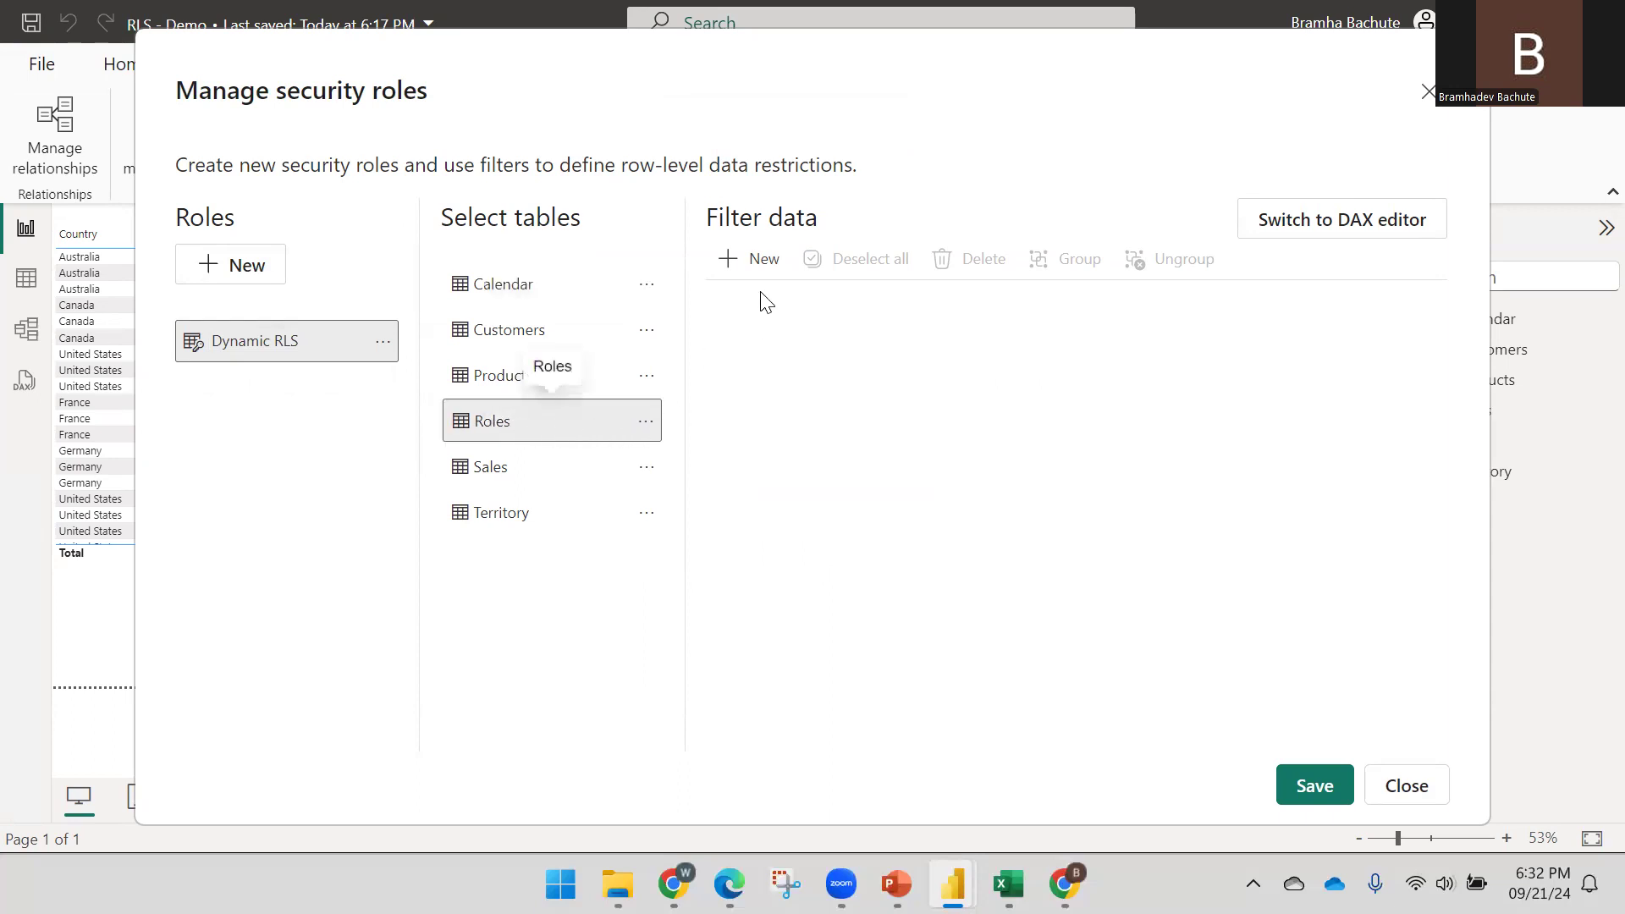
left_click(749, 259)
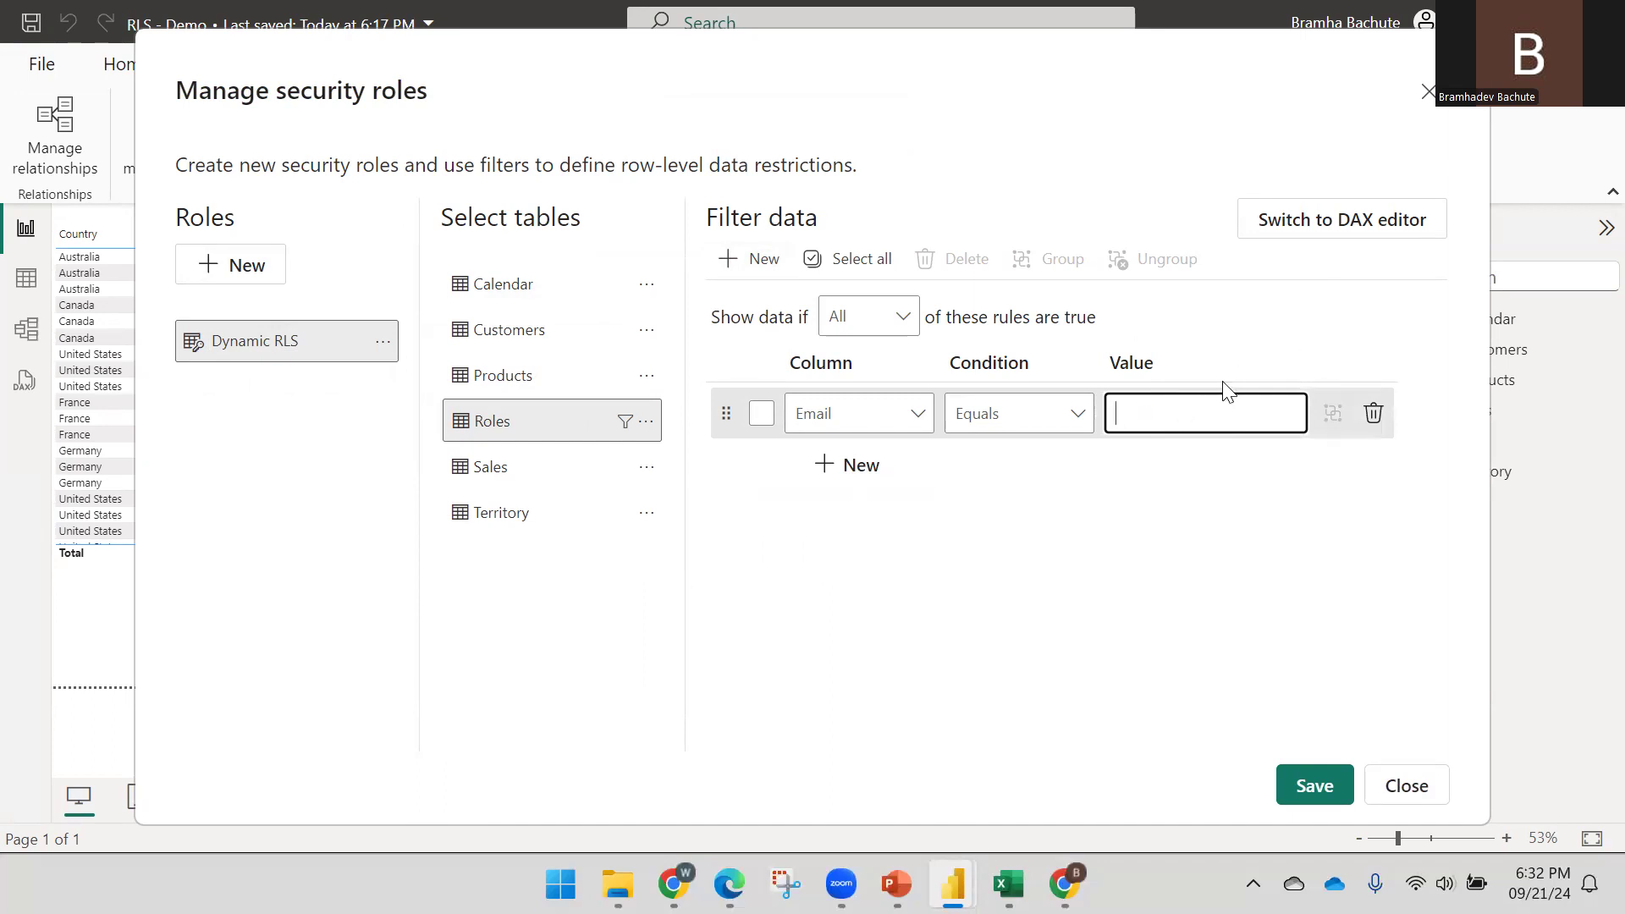
Write the role's DAX filter as Roles[Email] == USERPRINCIPALNAME()
left_click(1324, 227)
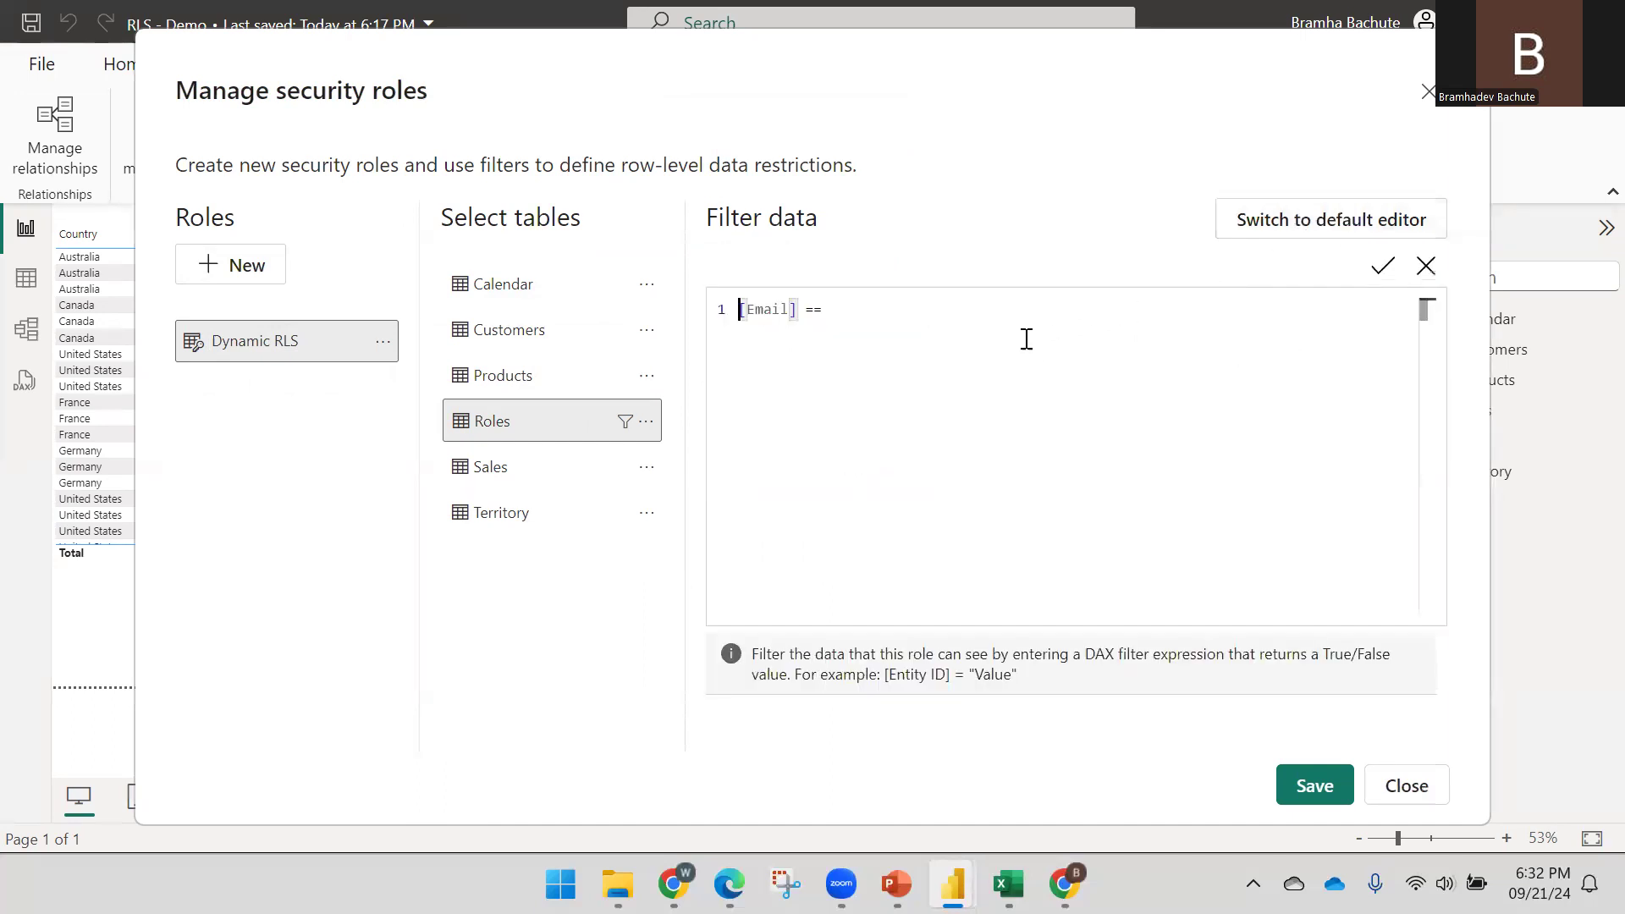
left_click(748, 324)
left_click(743, 309)
type("Rol")
key("Down")
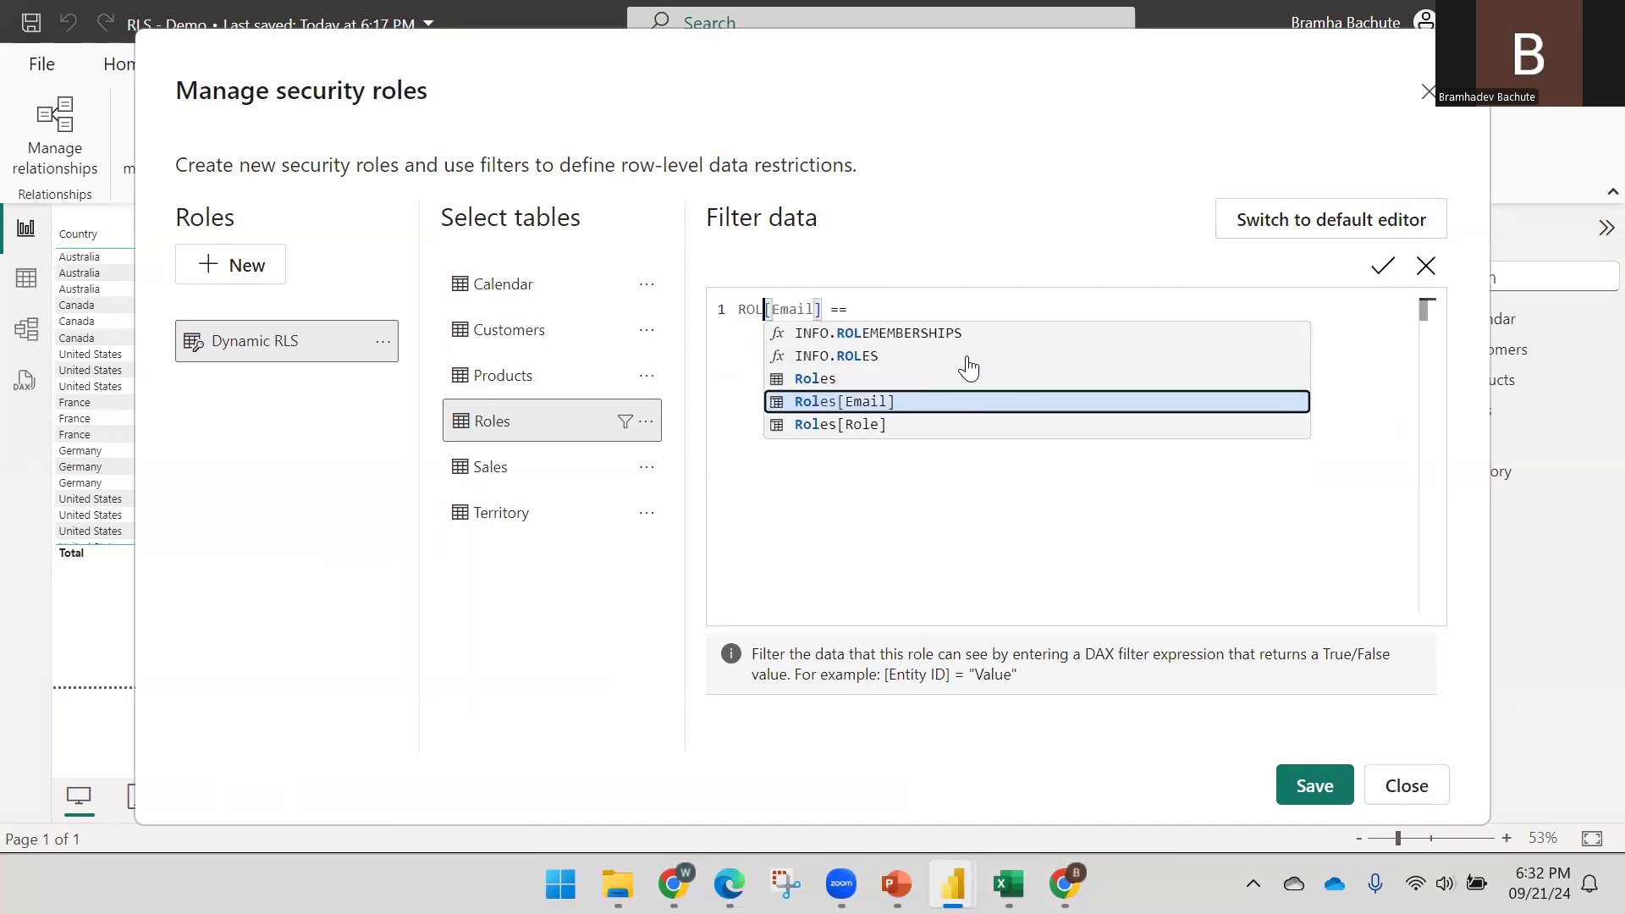
key("Tab")
key("Delete")
key("Delete")
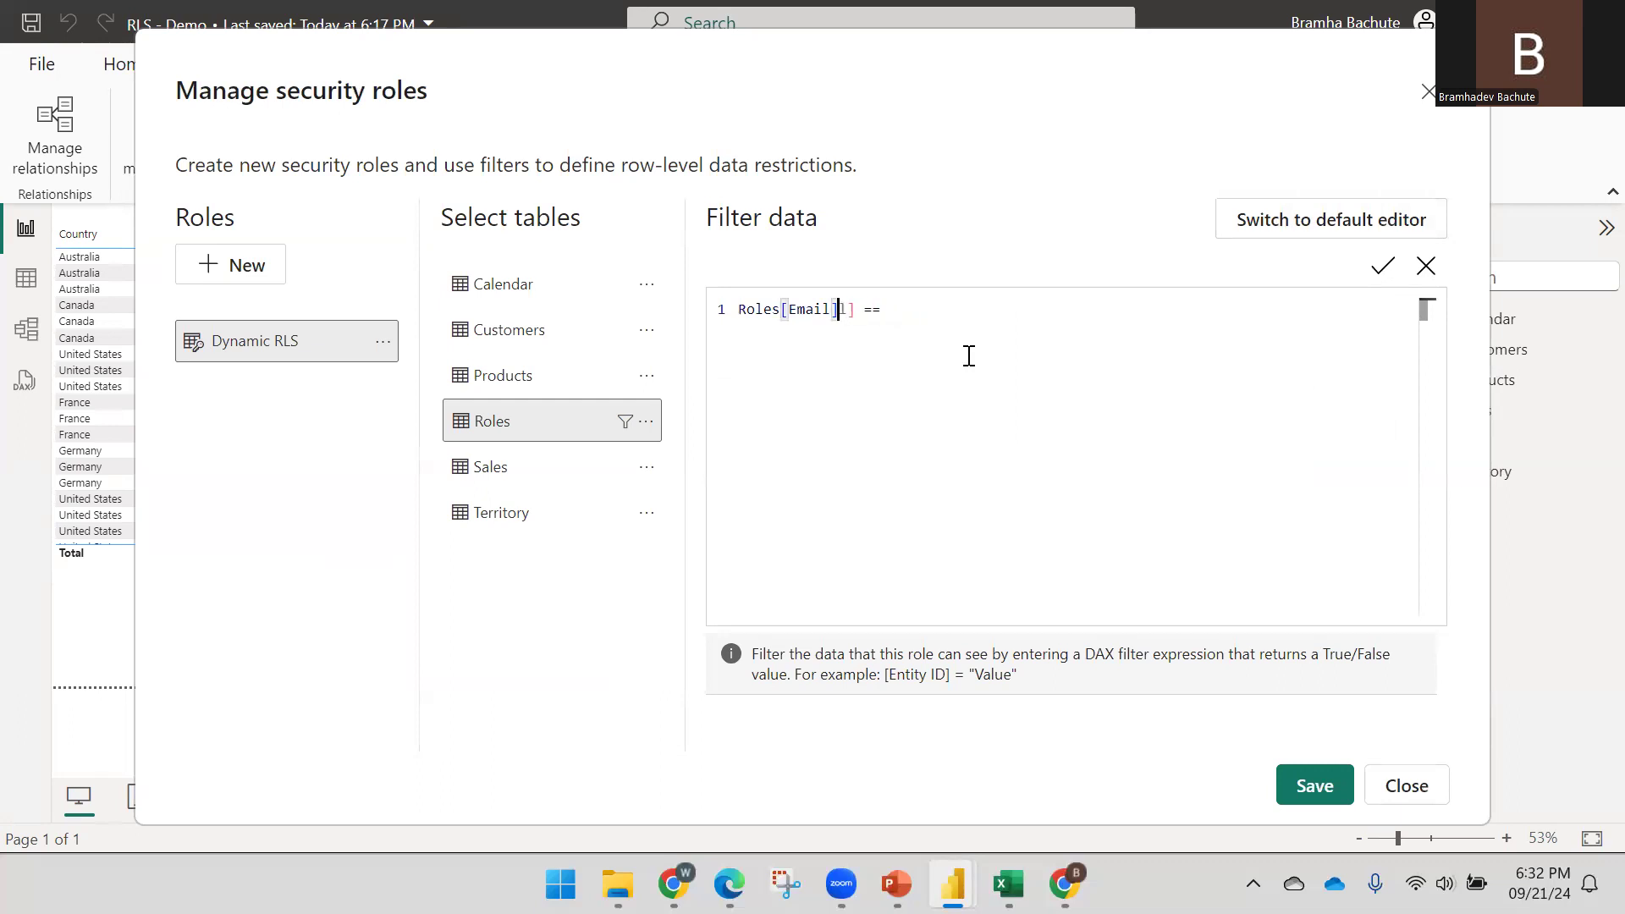
key("End")
type("USER")
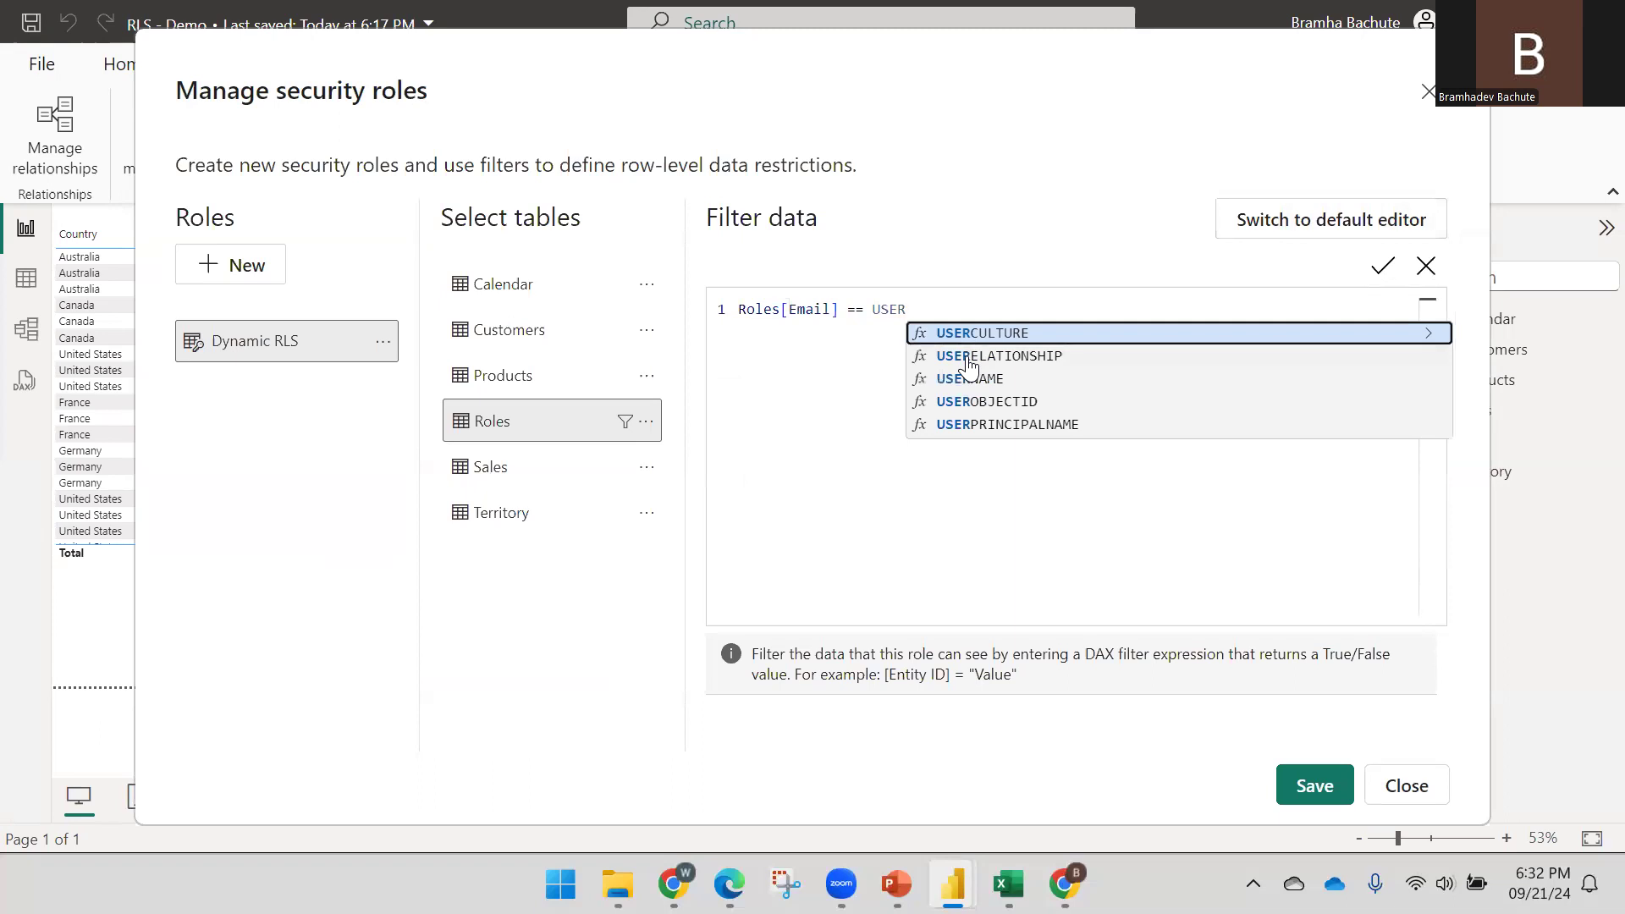
key("Down")
key("Down")
key("Down")
key("Down")
key("Tab")
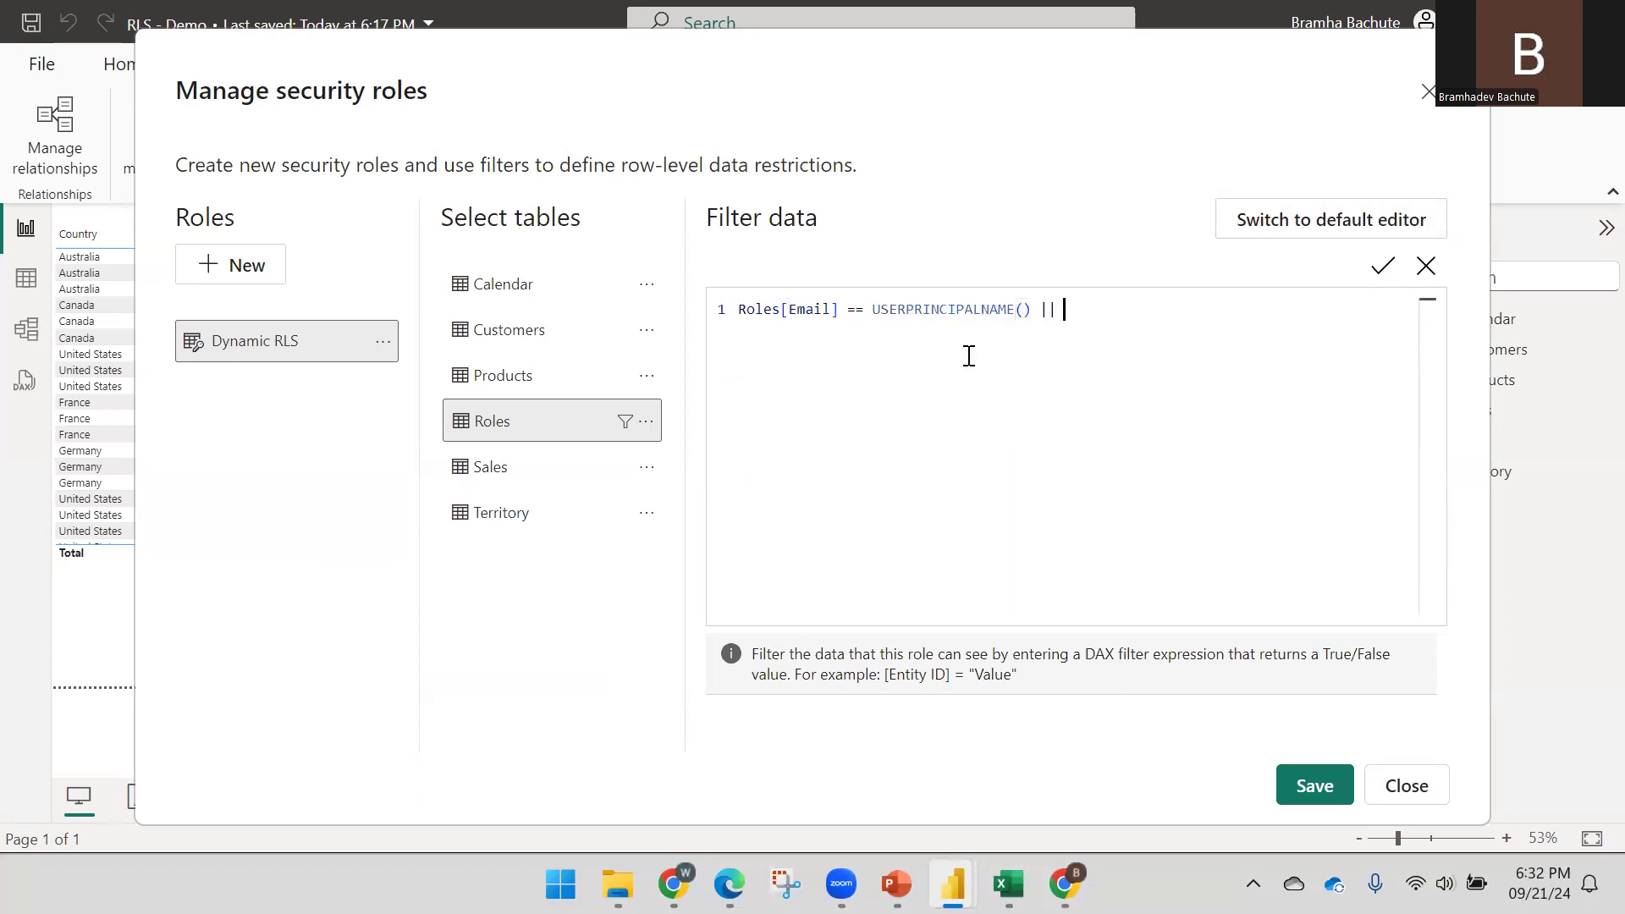
type("|| USE")
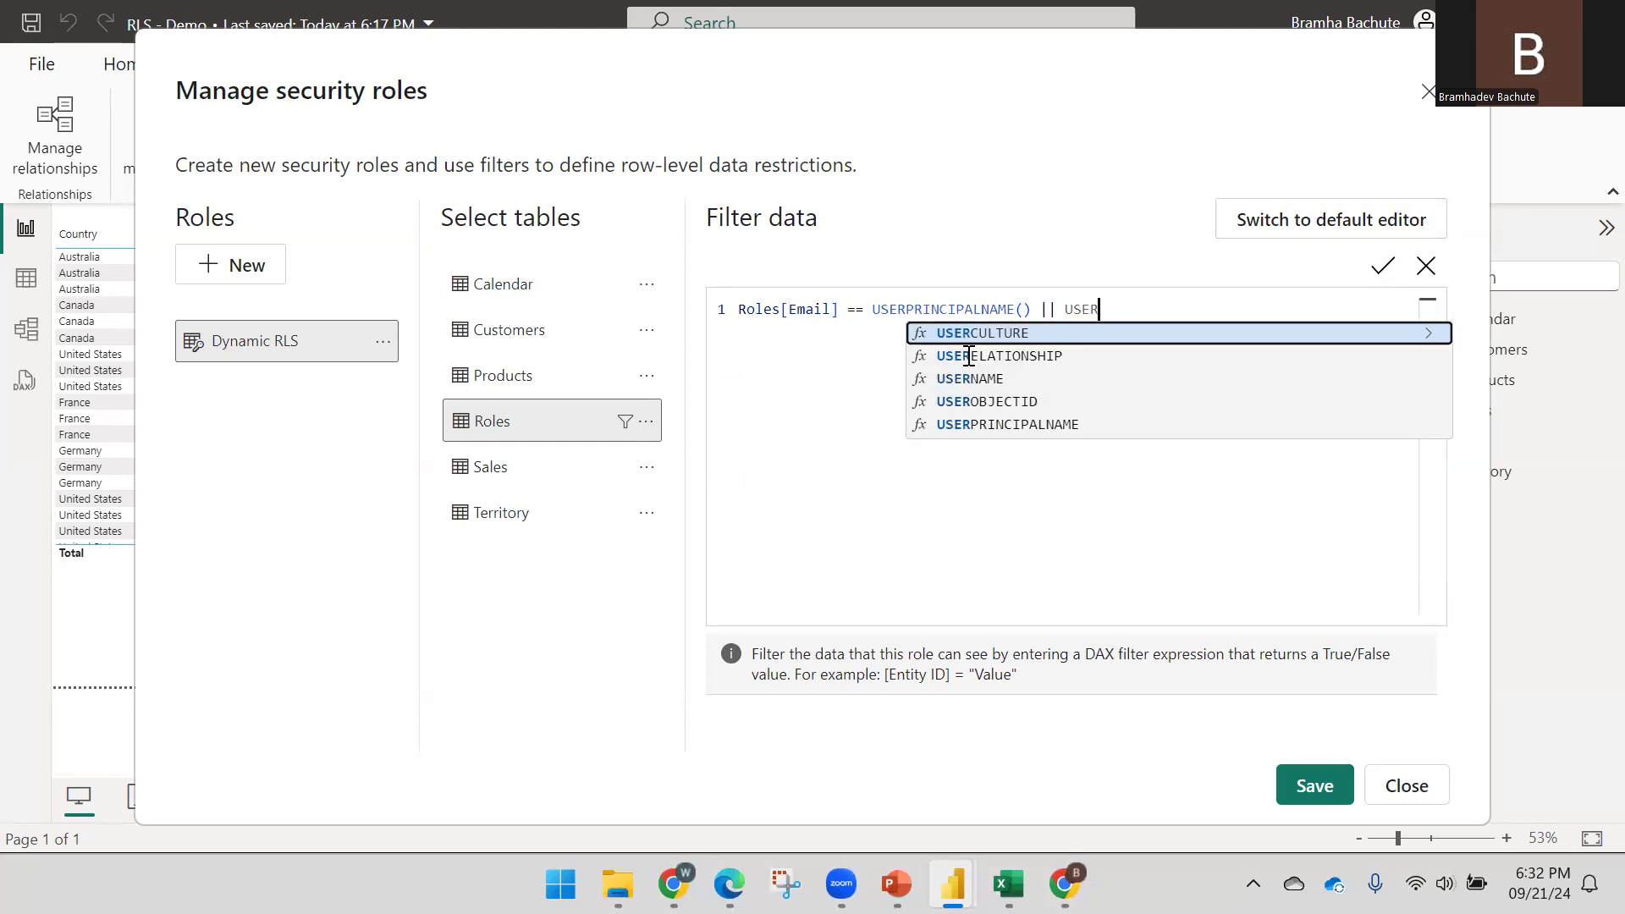
type("R")
key("Down")
key("Down")
key("Tab")
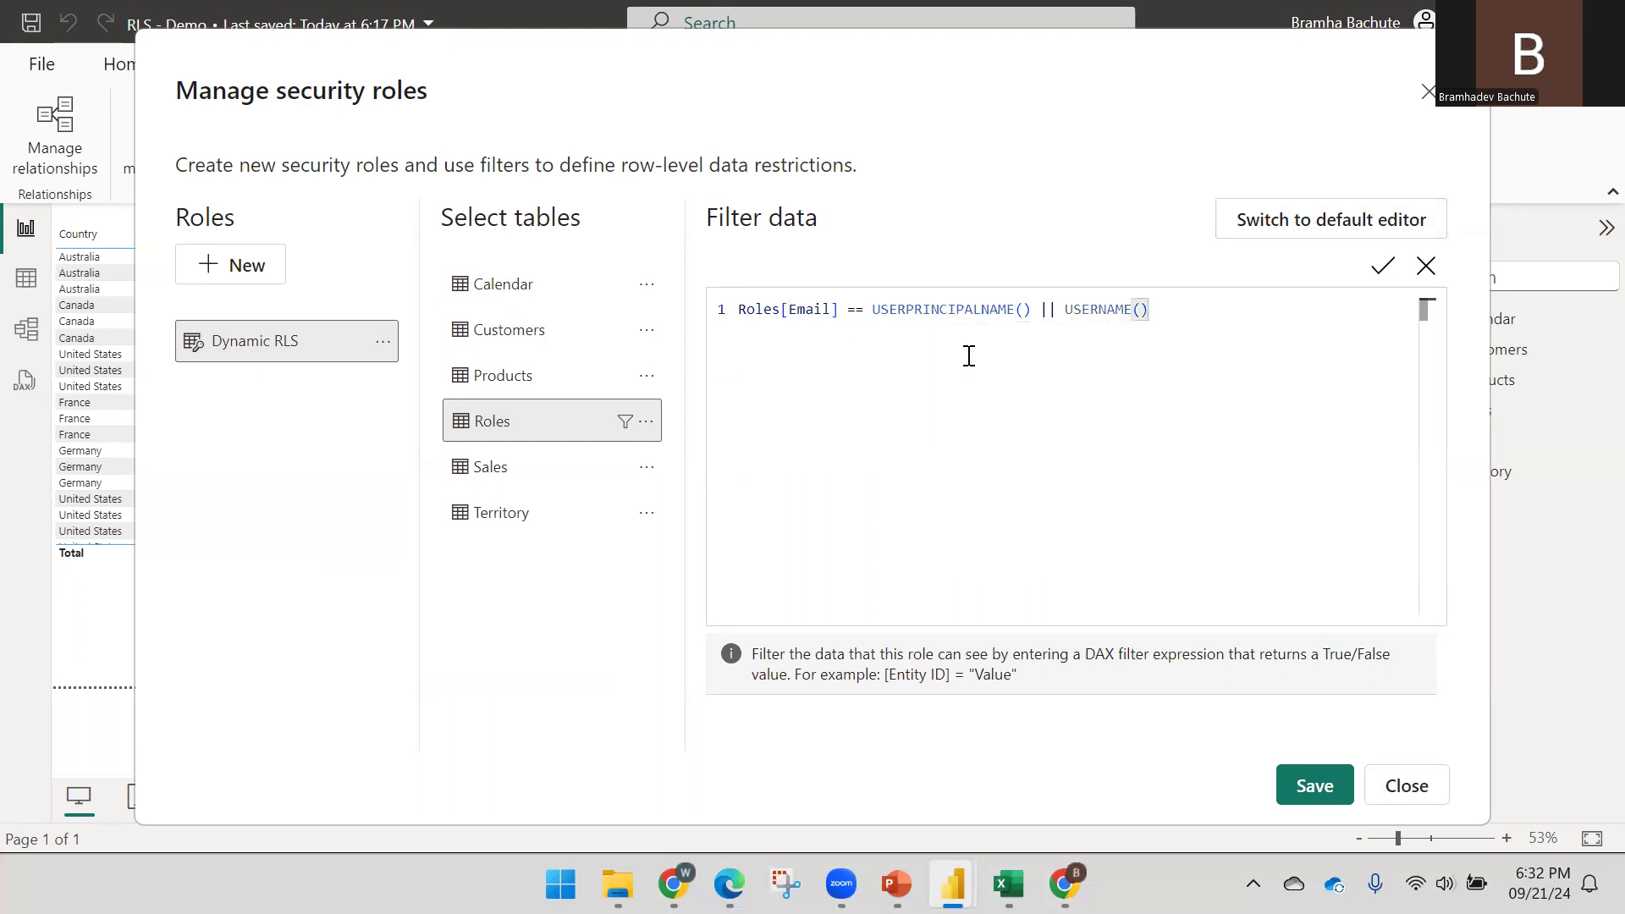
key("BackSpace")
key("BackSpace")
key("BackSpace")
key("BackSpace")
key("BackSpace")
key("BackSpace")
key("BackSpace")
key("BackSpace")
key("BackSpace")
key("BackSpace")
key("BackSpace")
key("BackSpace")
key("BackSpace")
key("BackSpace")
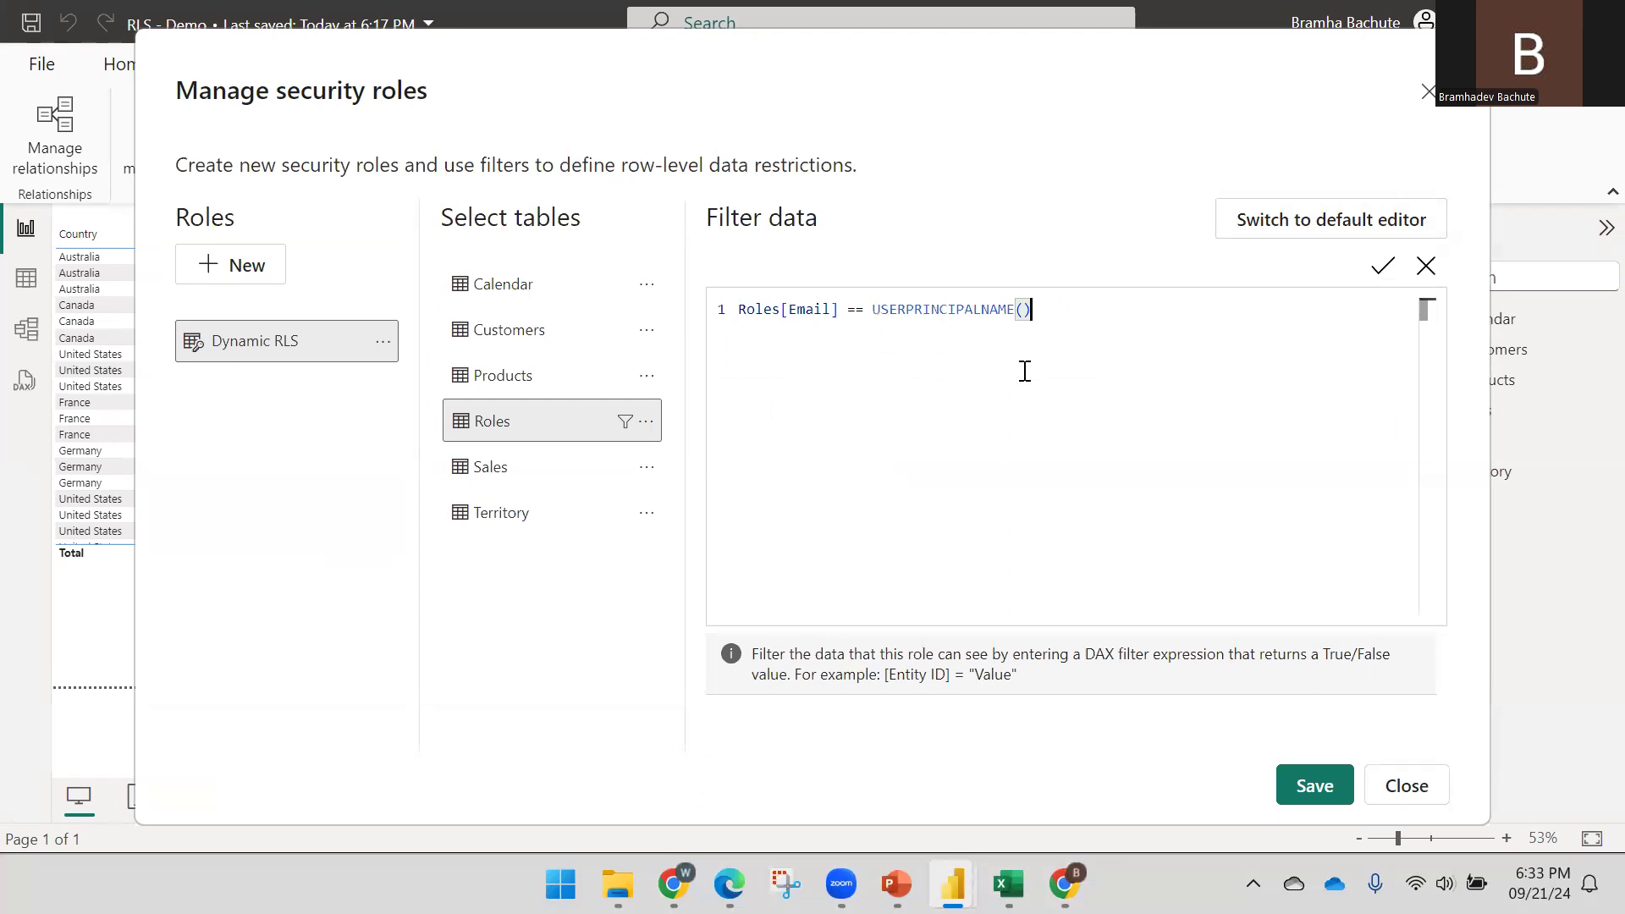
Save the Dynamic RLS filter, close the roles window and show the model diagram
left_click(1317, 778)
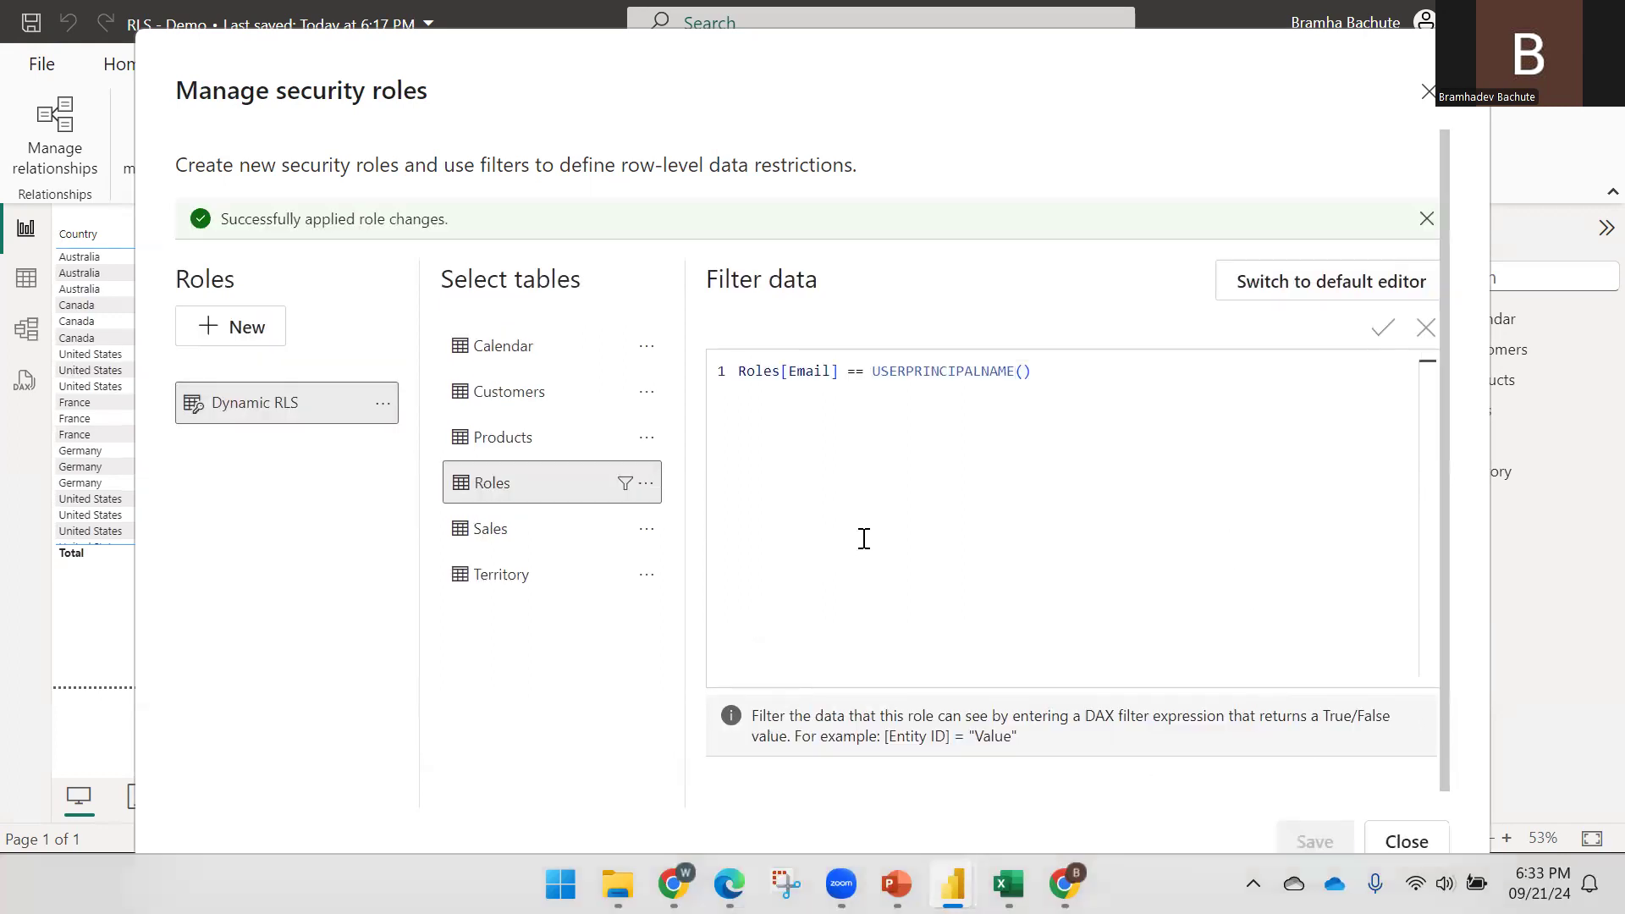
left_click(1397, 842)
left_click(19, 347)
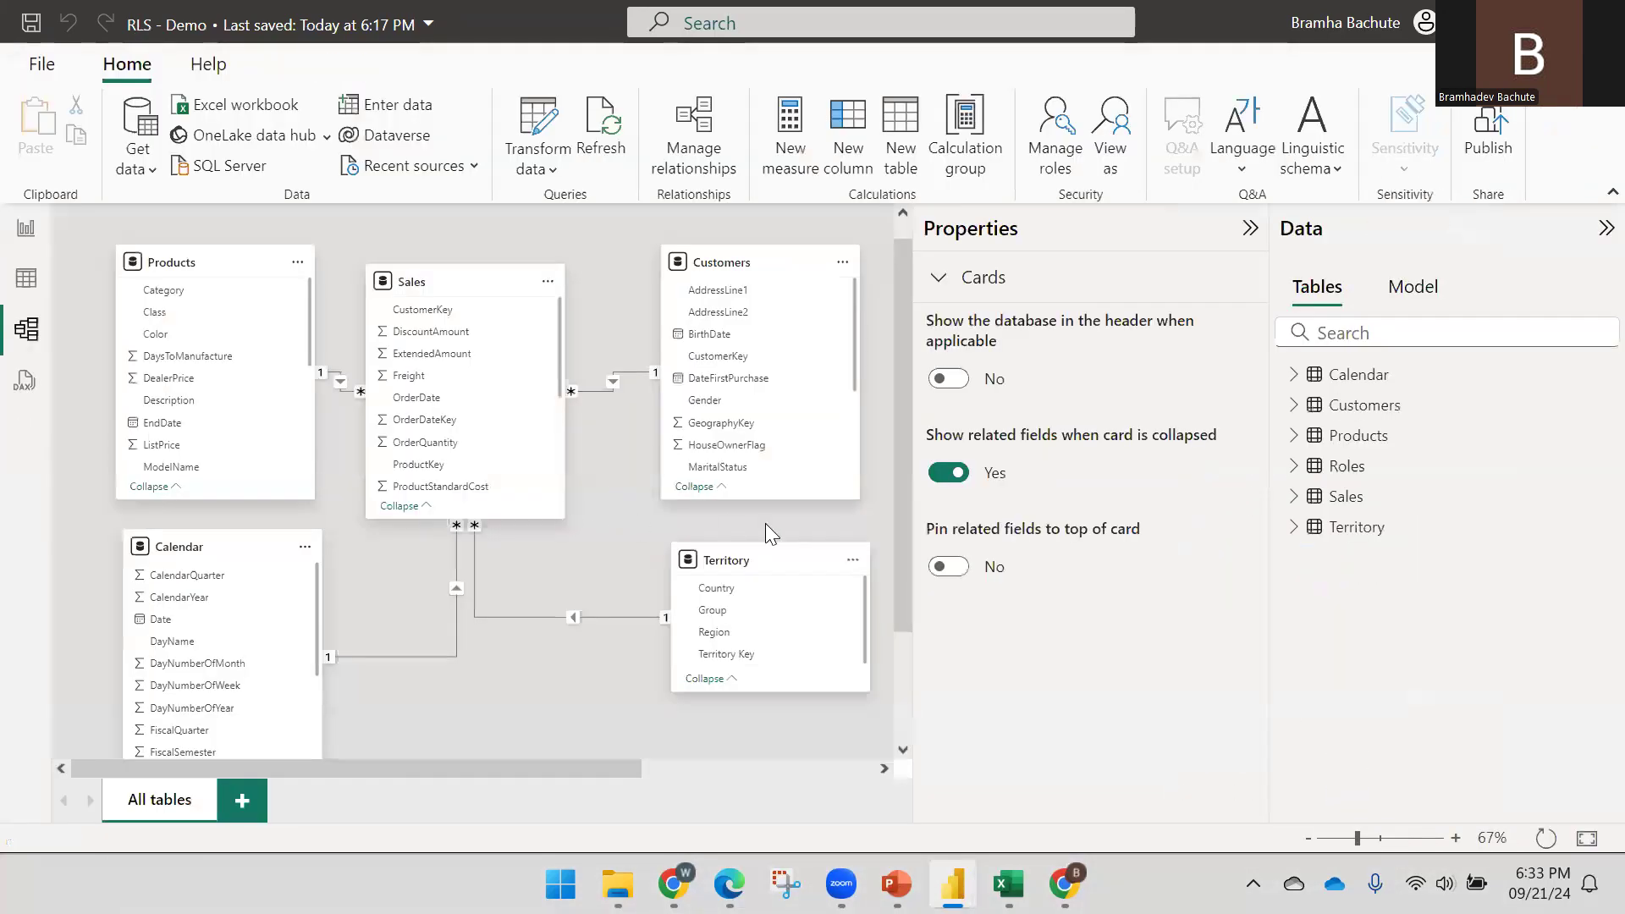
left_click(1250, 229)
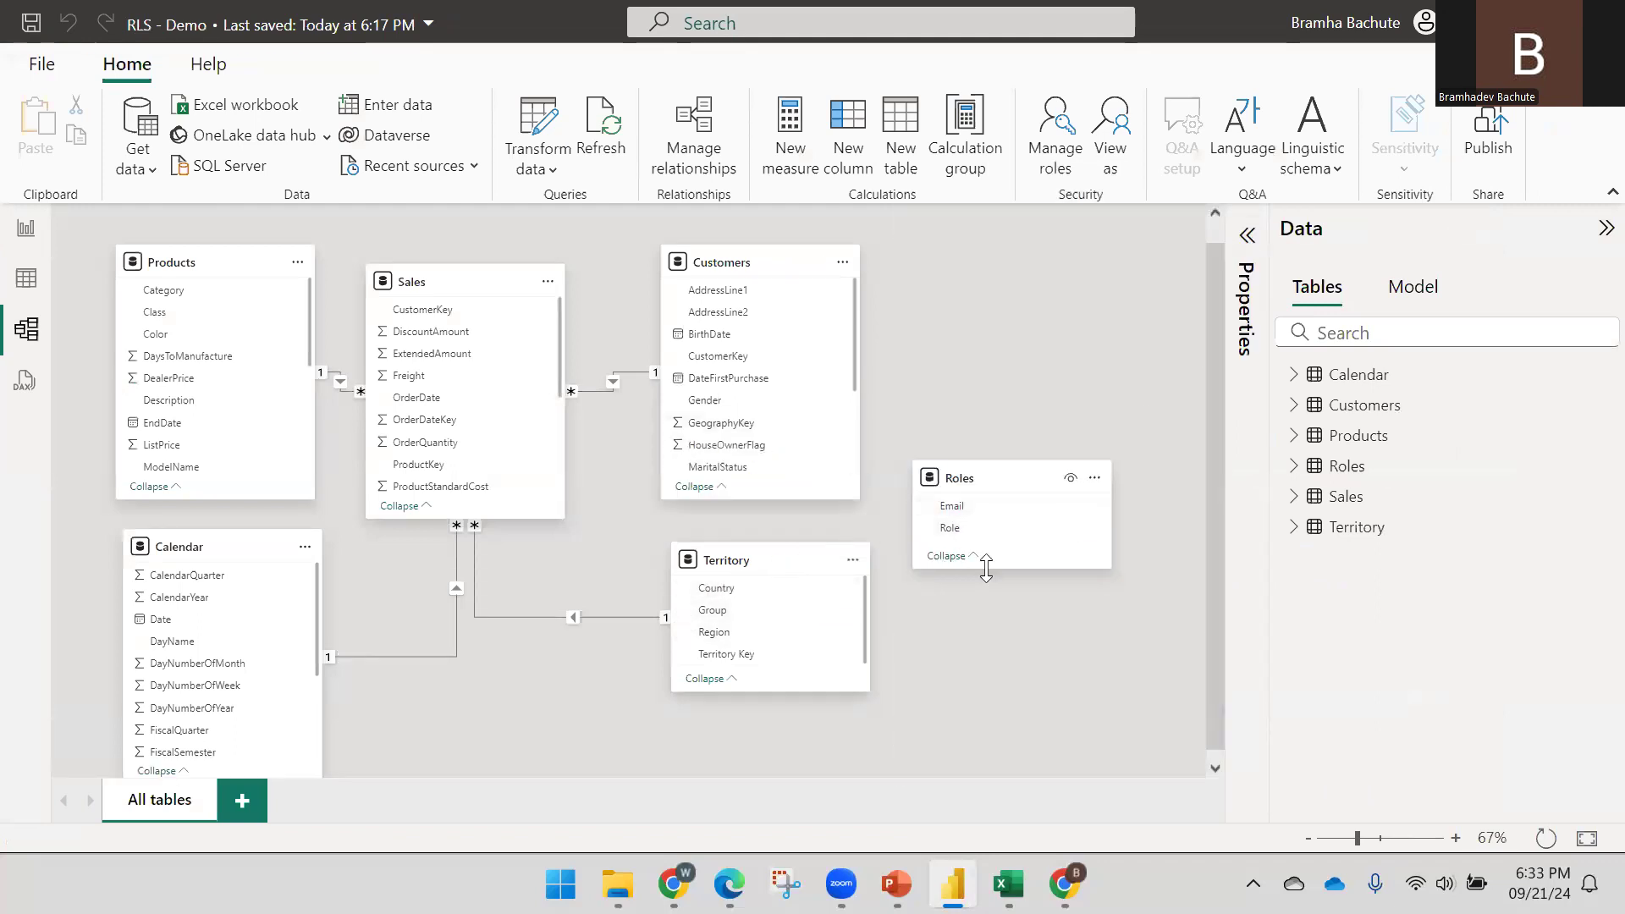
Relate Roles[Role] to Territory[Country] and tidy the Roles card in the diagram
left_click_drag(986, 569, 982, 617)
left_click(969, 529)
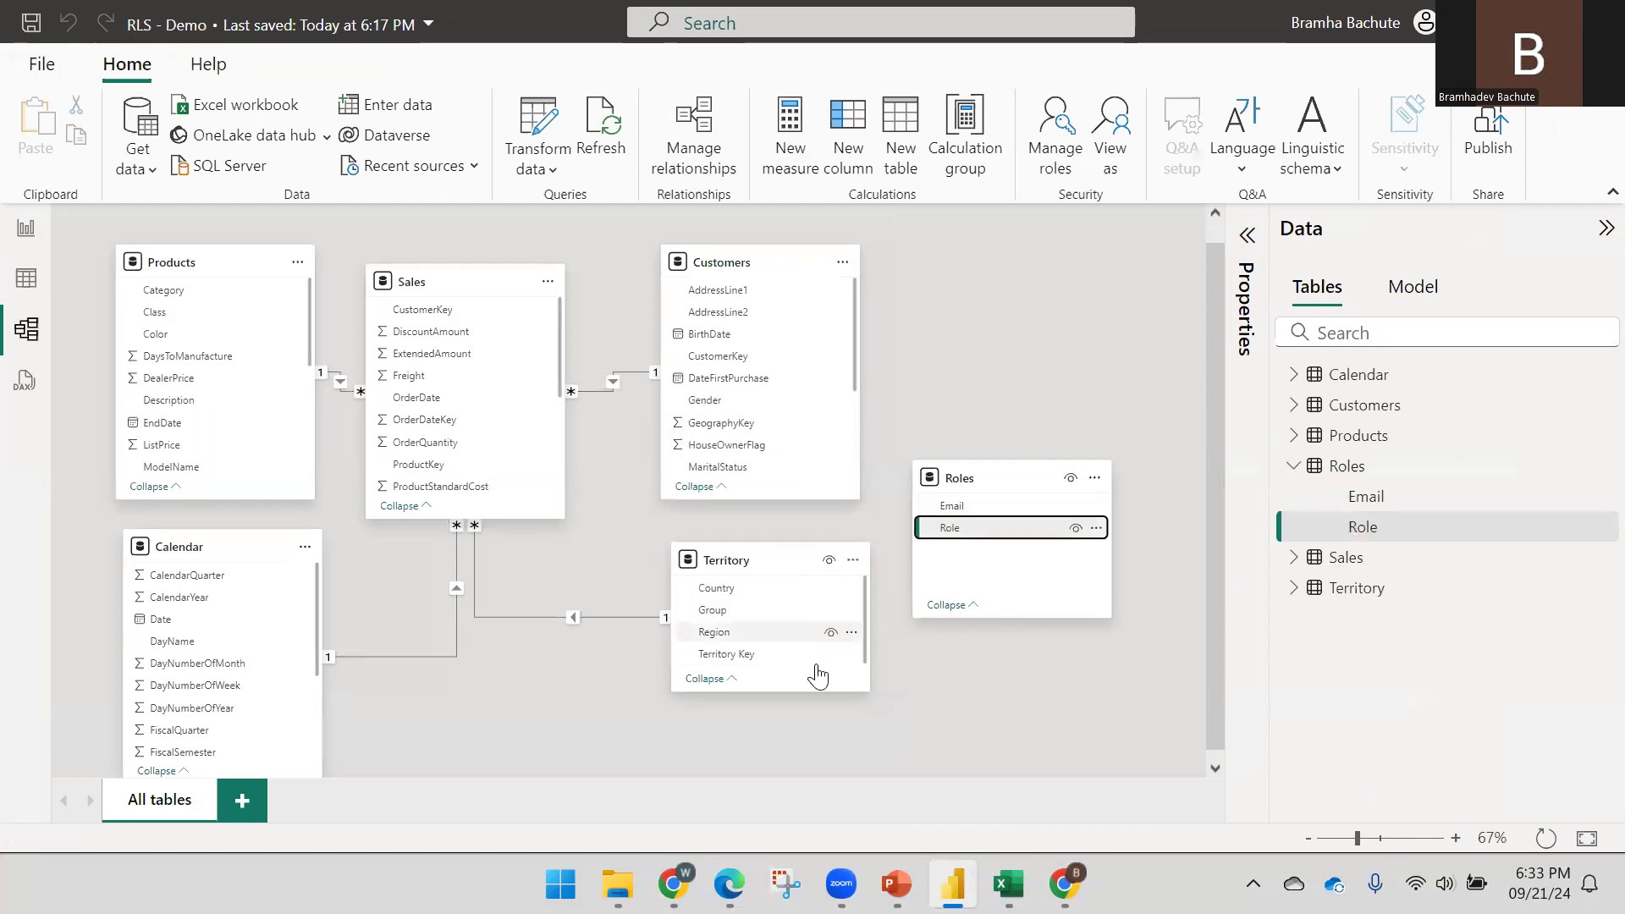
left_click_drag(971, 529, 756, 601)
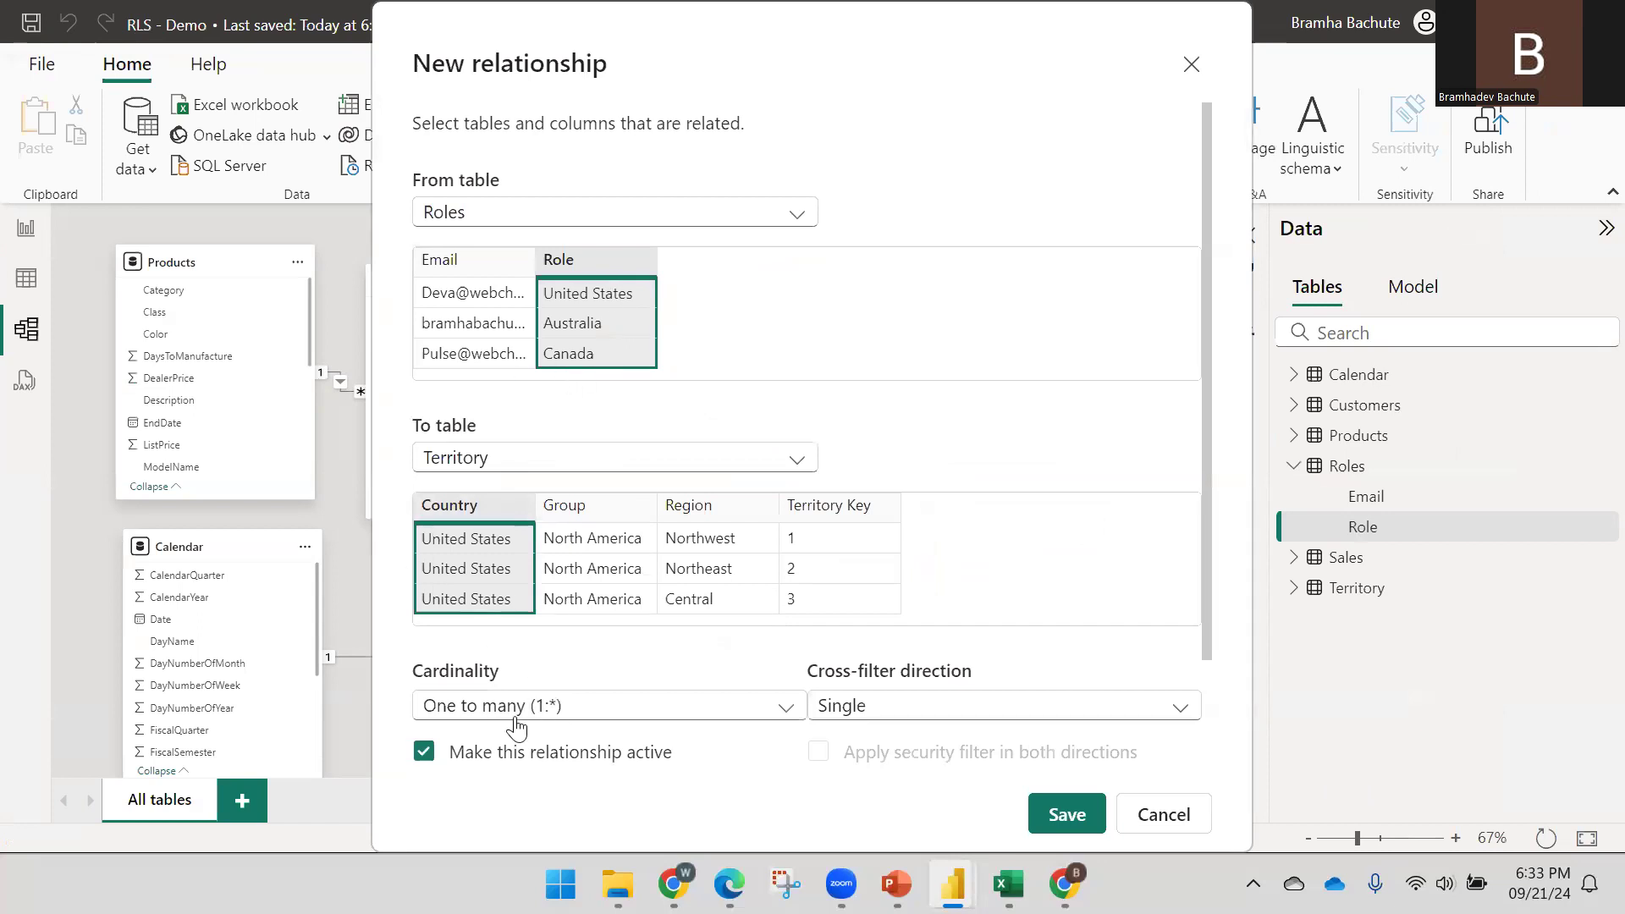
scroll(635, 393, "down", 2)
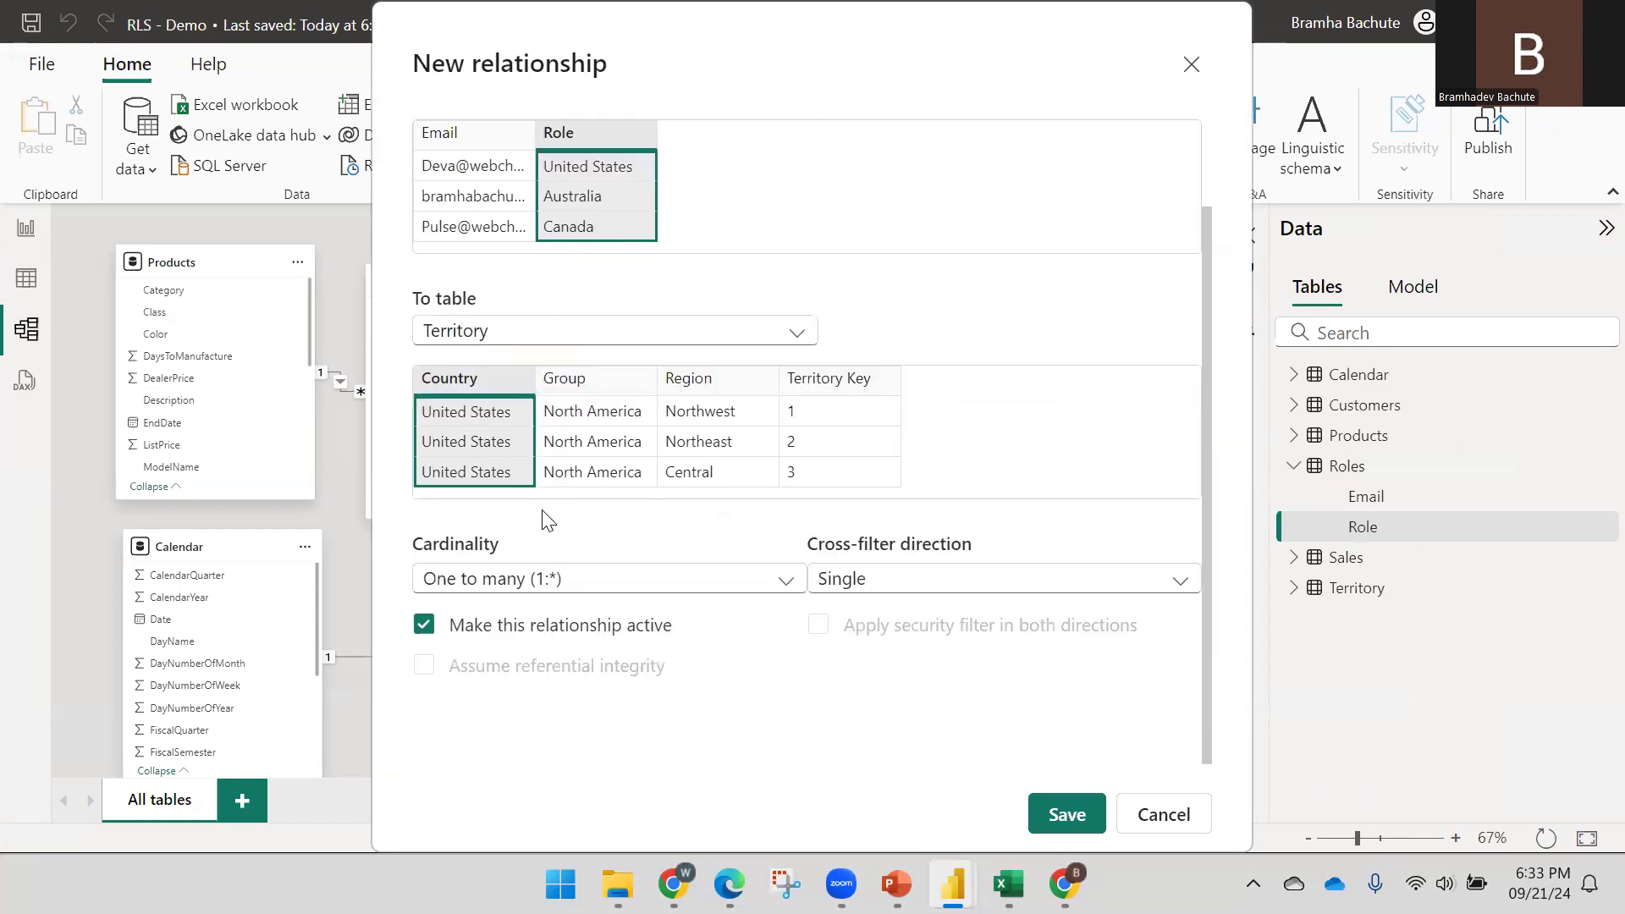
scroll(682, 511, "up", 2)
left_click(1048, 821)
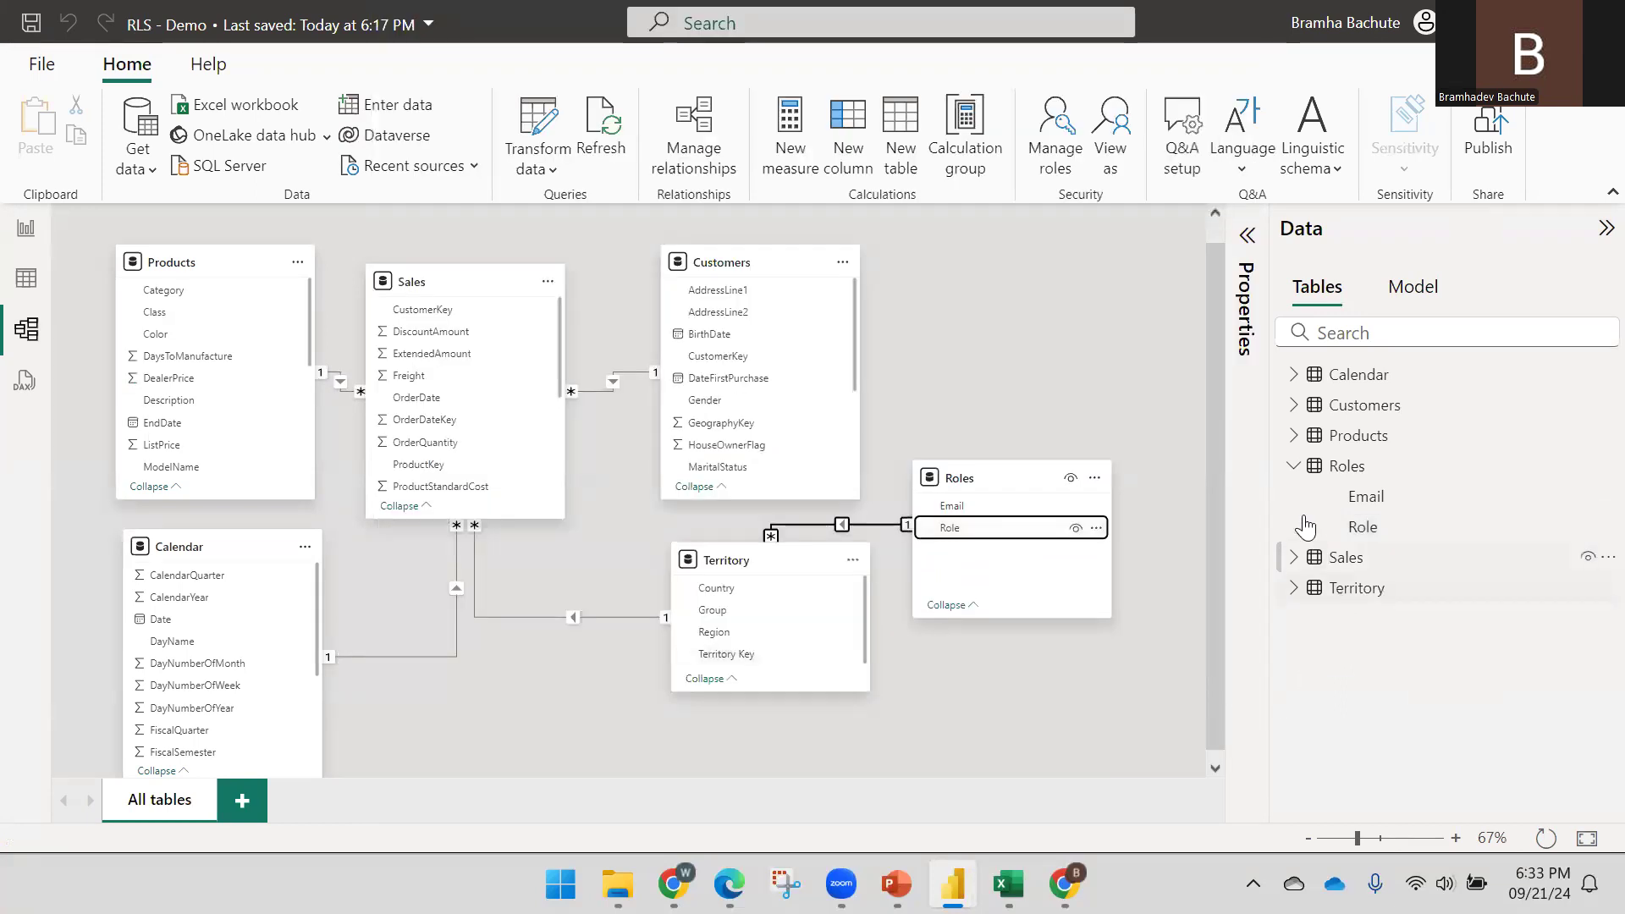
left_click(1293, 472)
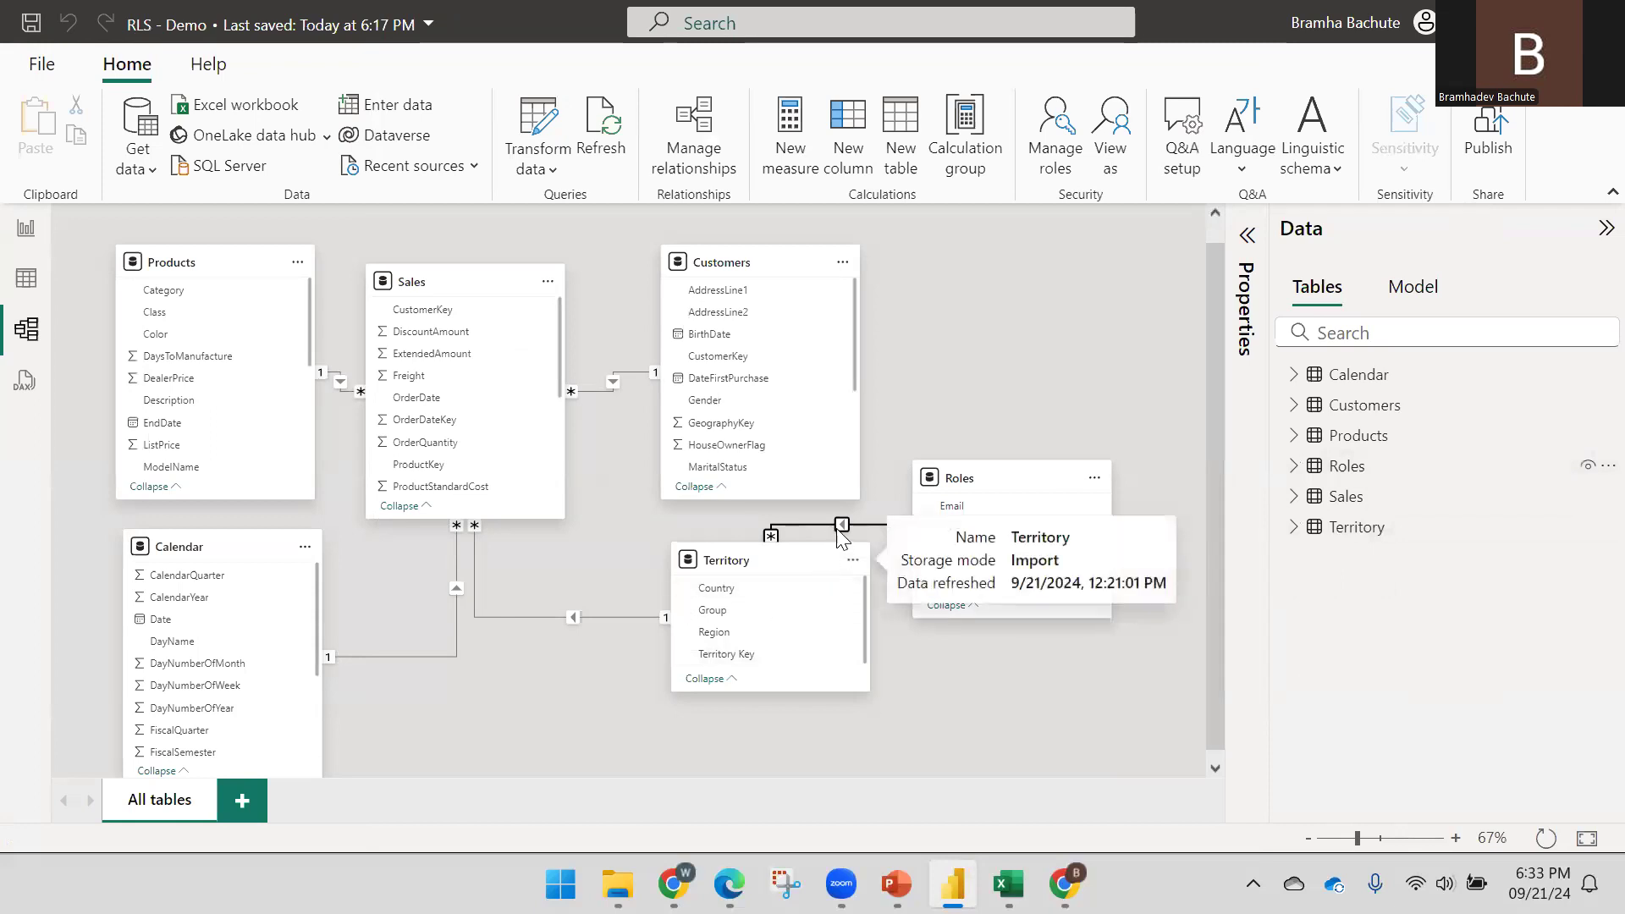
left_click_drag(1012, 479, 1038, 409)
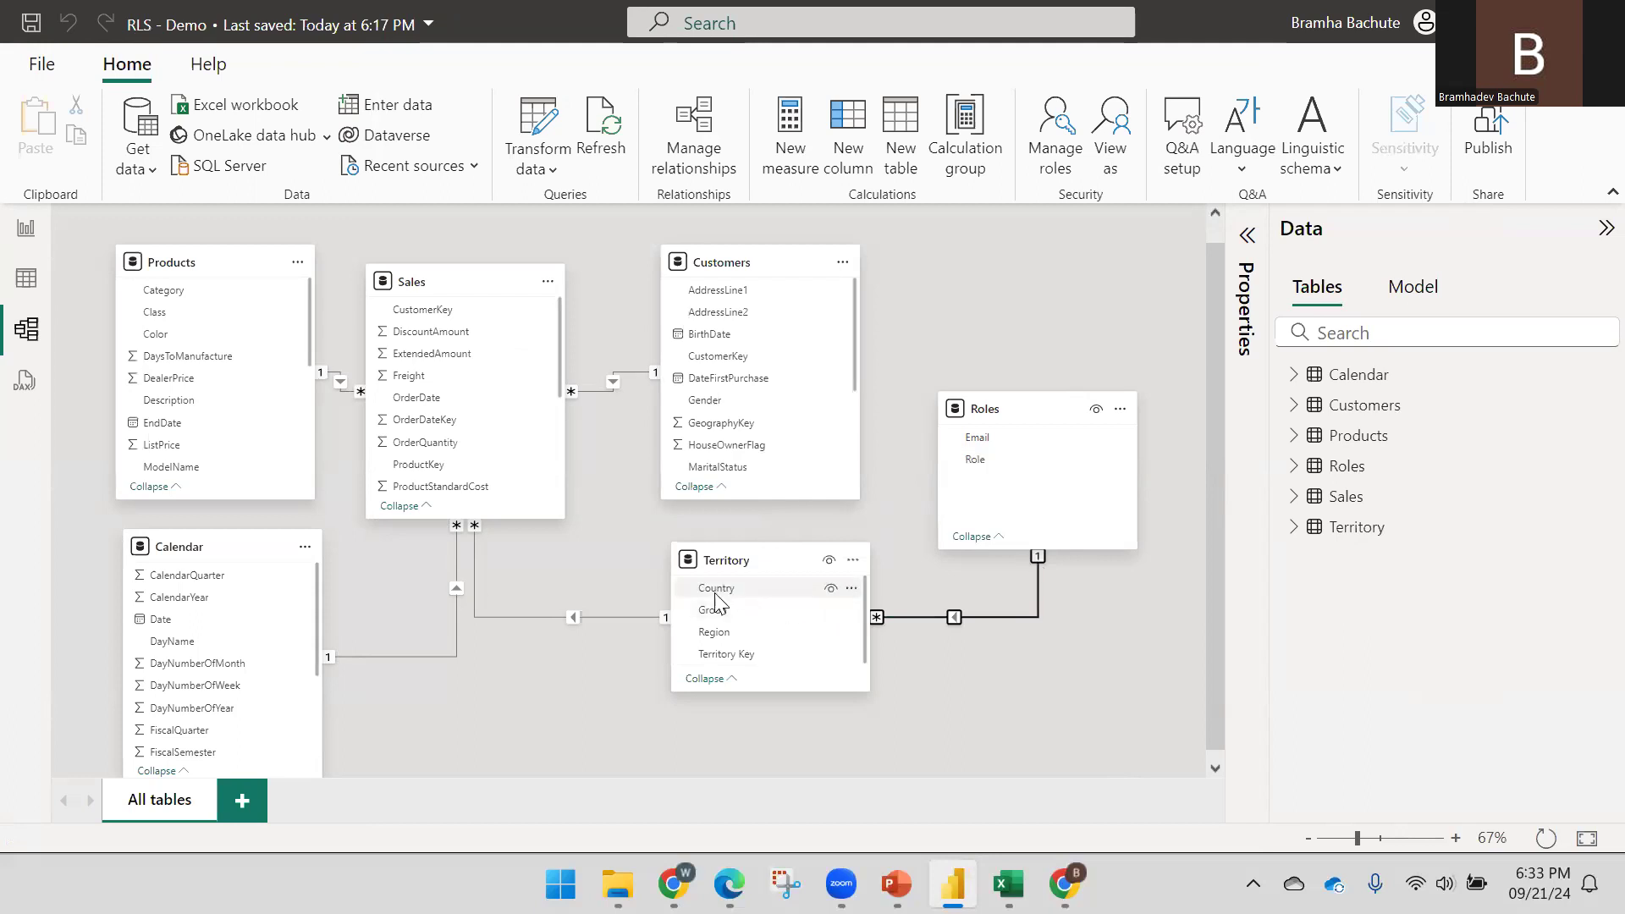
Go back to the report page and switch to the Power BI Project workbook
mouse_move(450, 306)
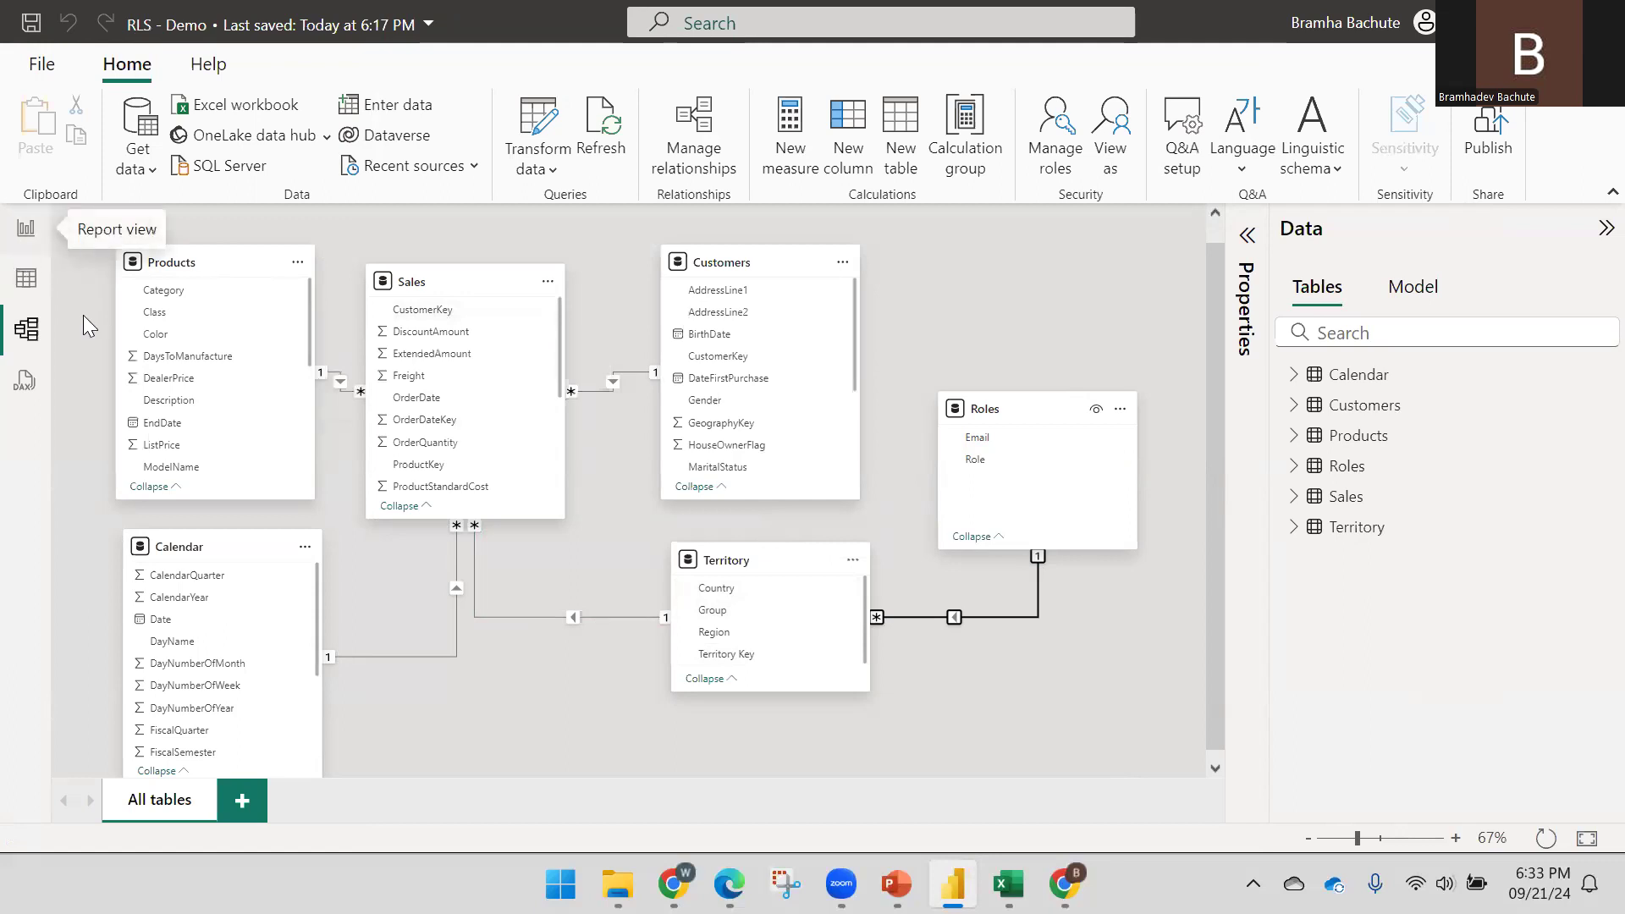
left_click(26, 228)
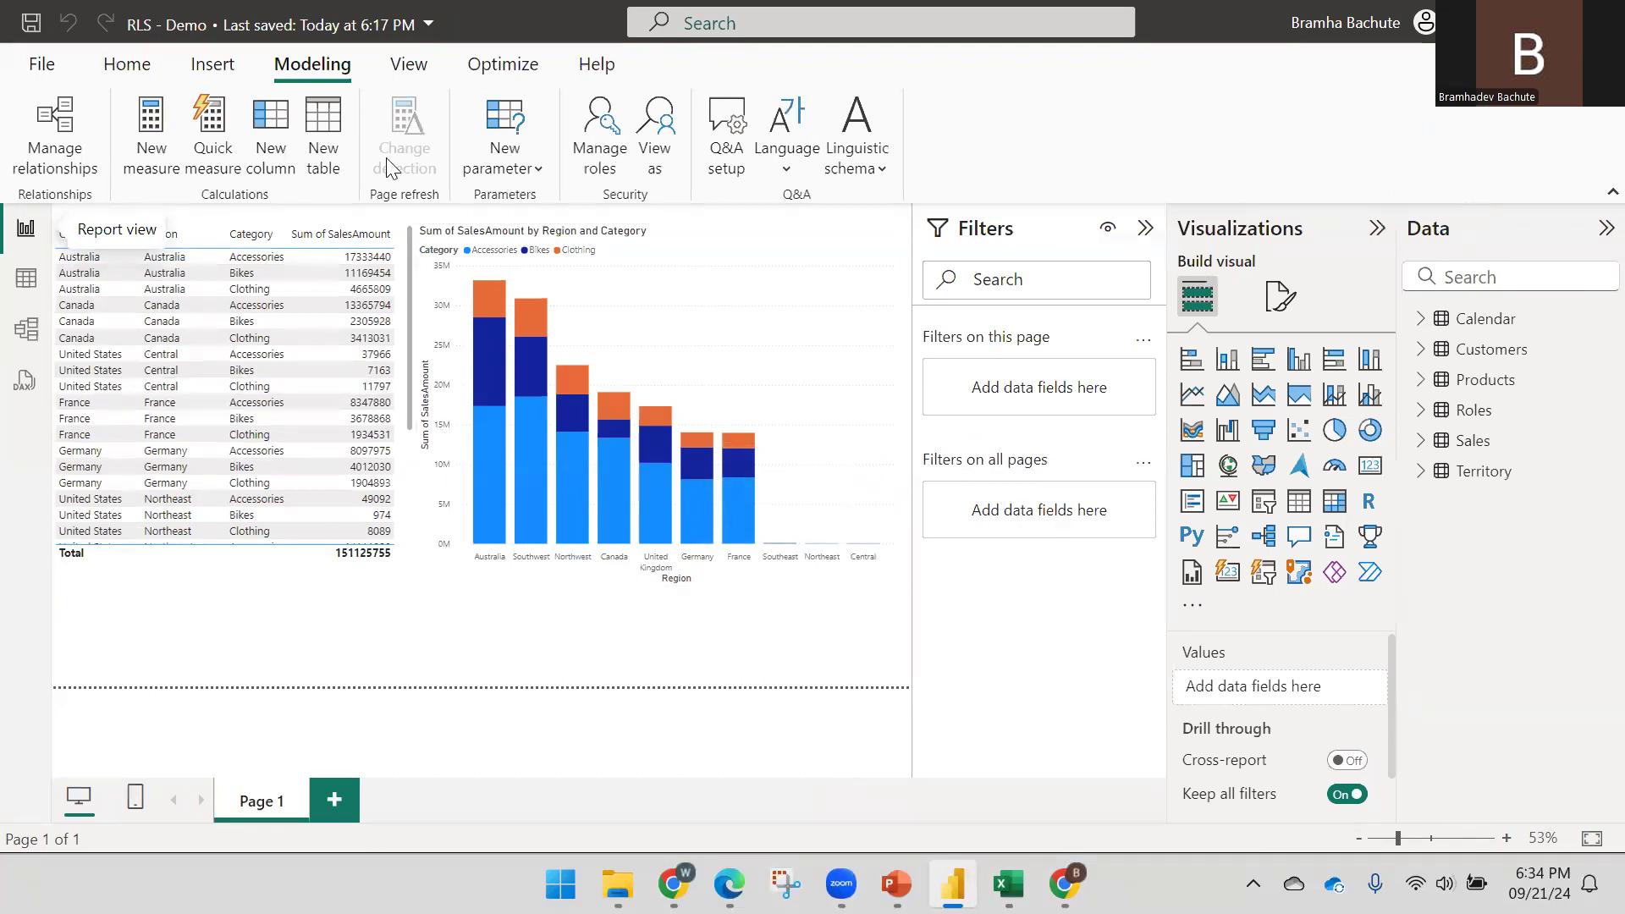
left_click(127, 66)
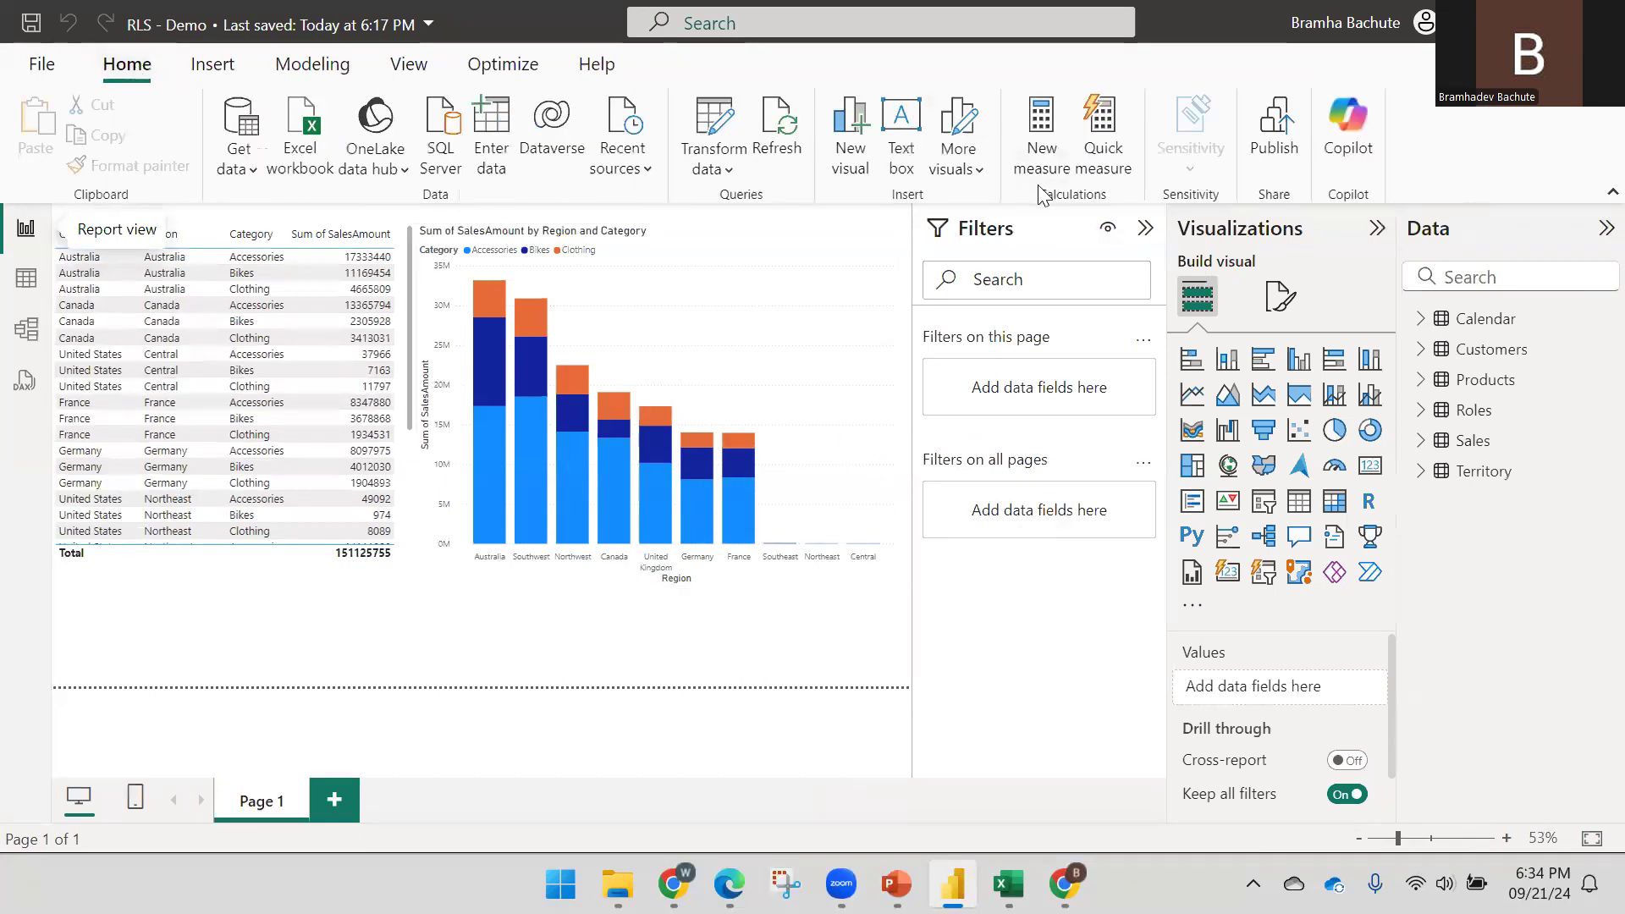
mouse_move(1009, 884)
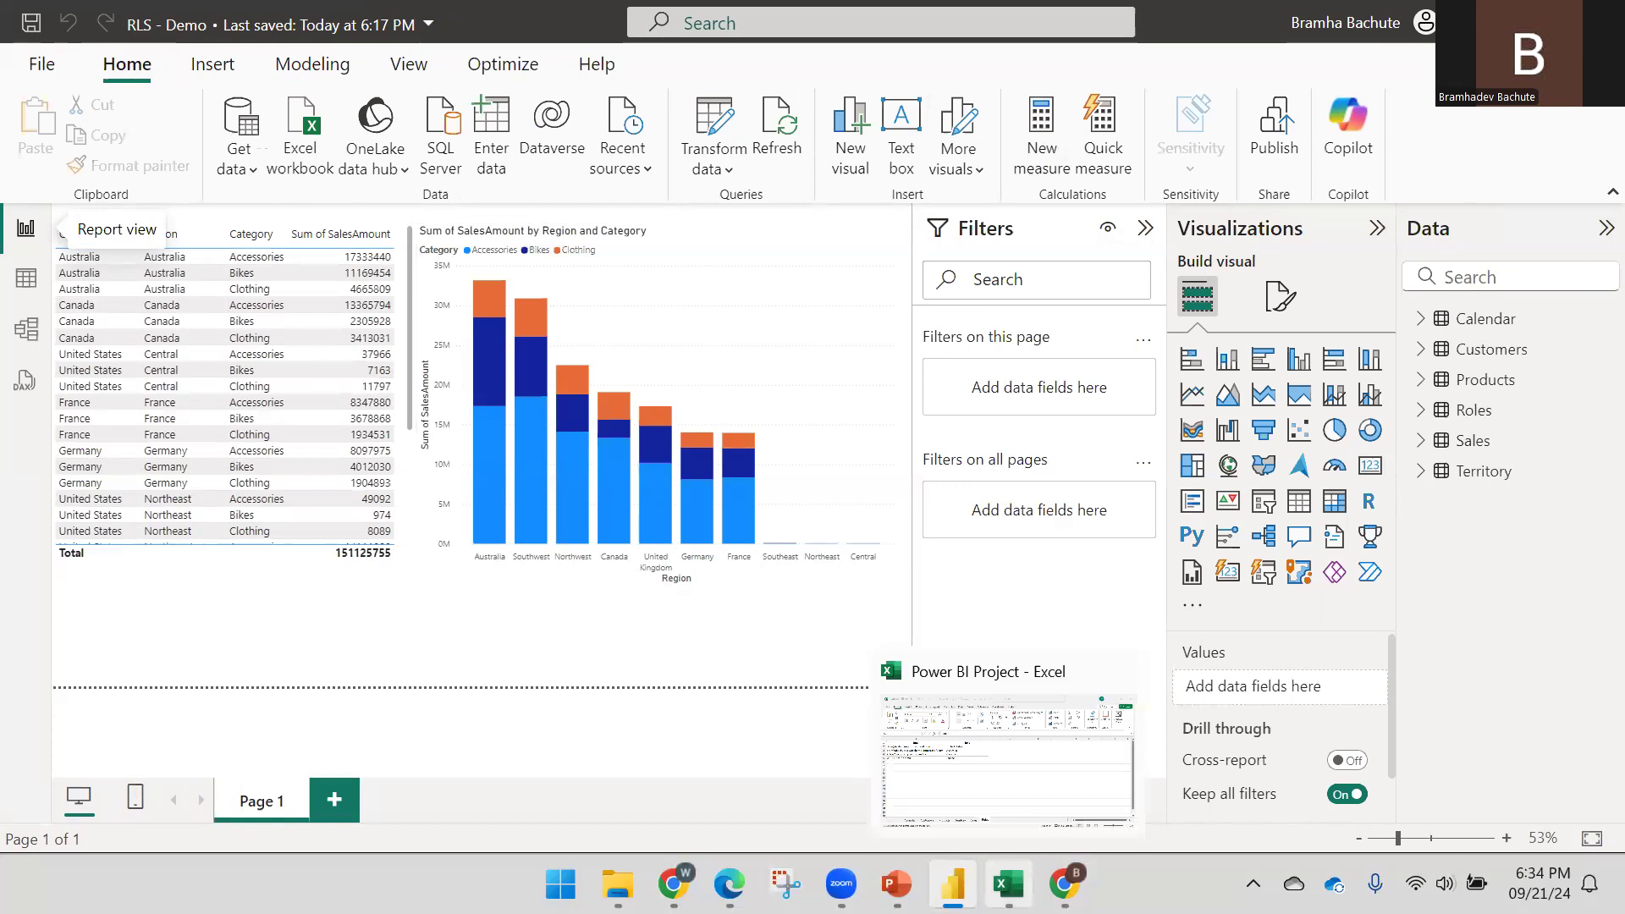
left_click(1029, 816)
Save the Power BI Project workbook, then return to the RLS - Demo report
key("ctrl+c")
key("ctrl+s")
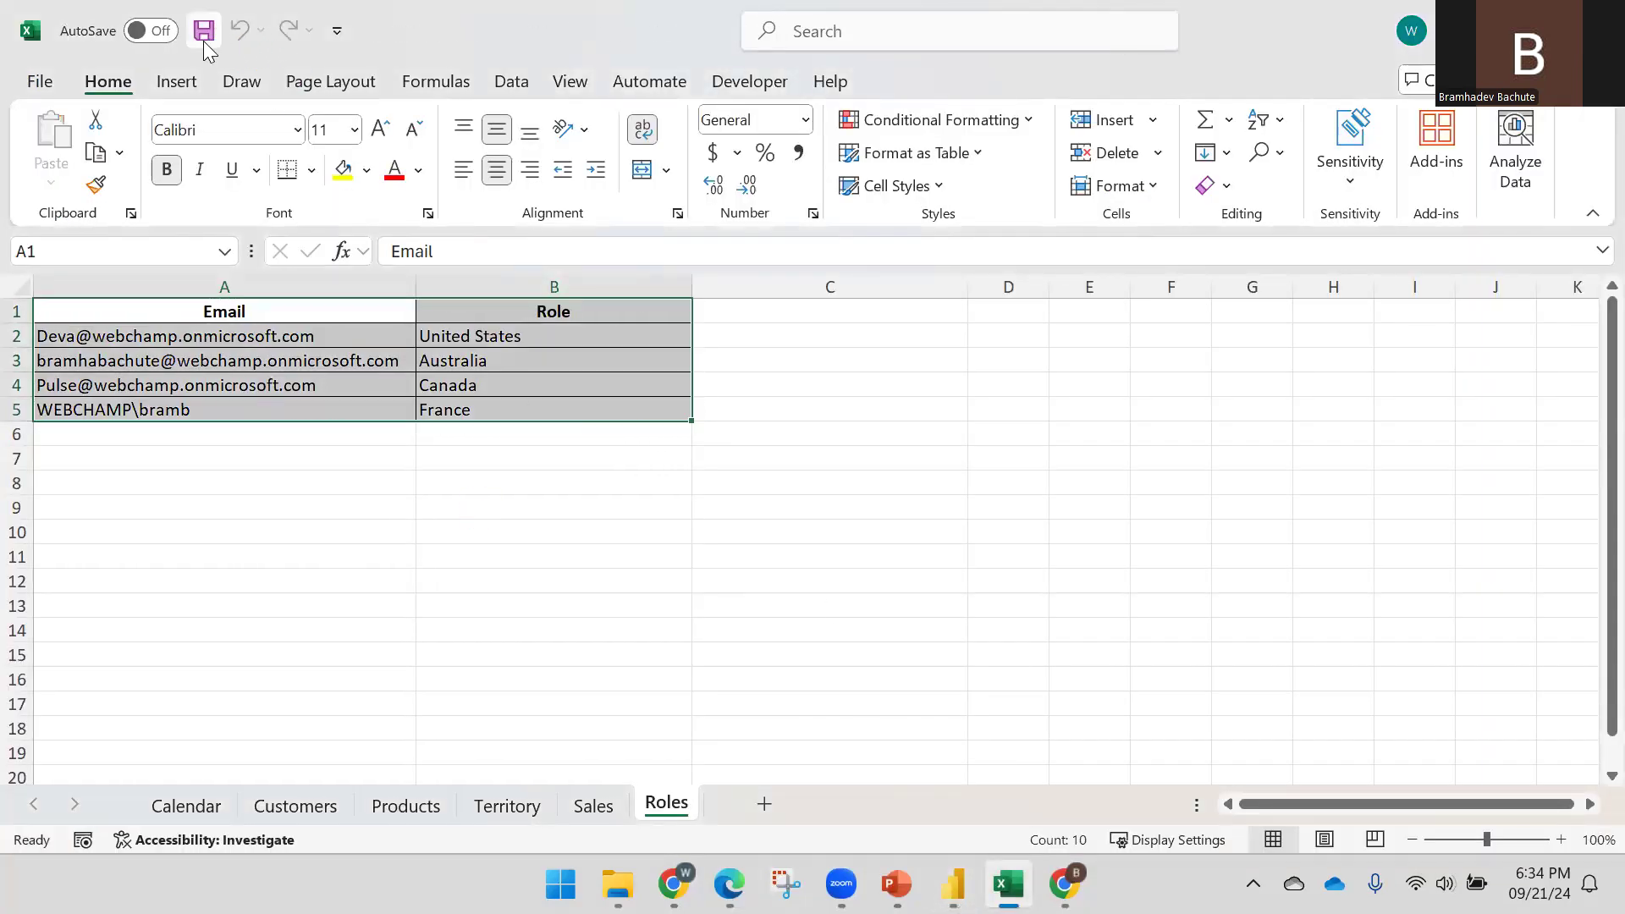
left_click(203, 41)
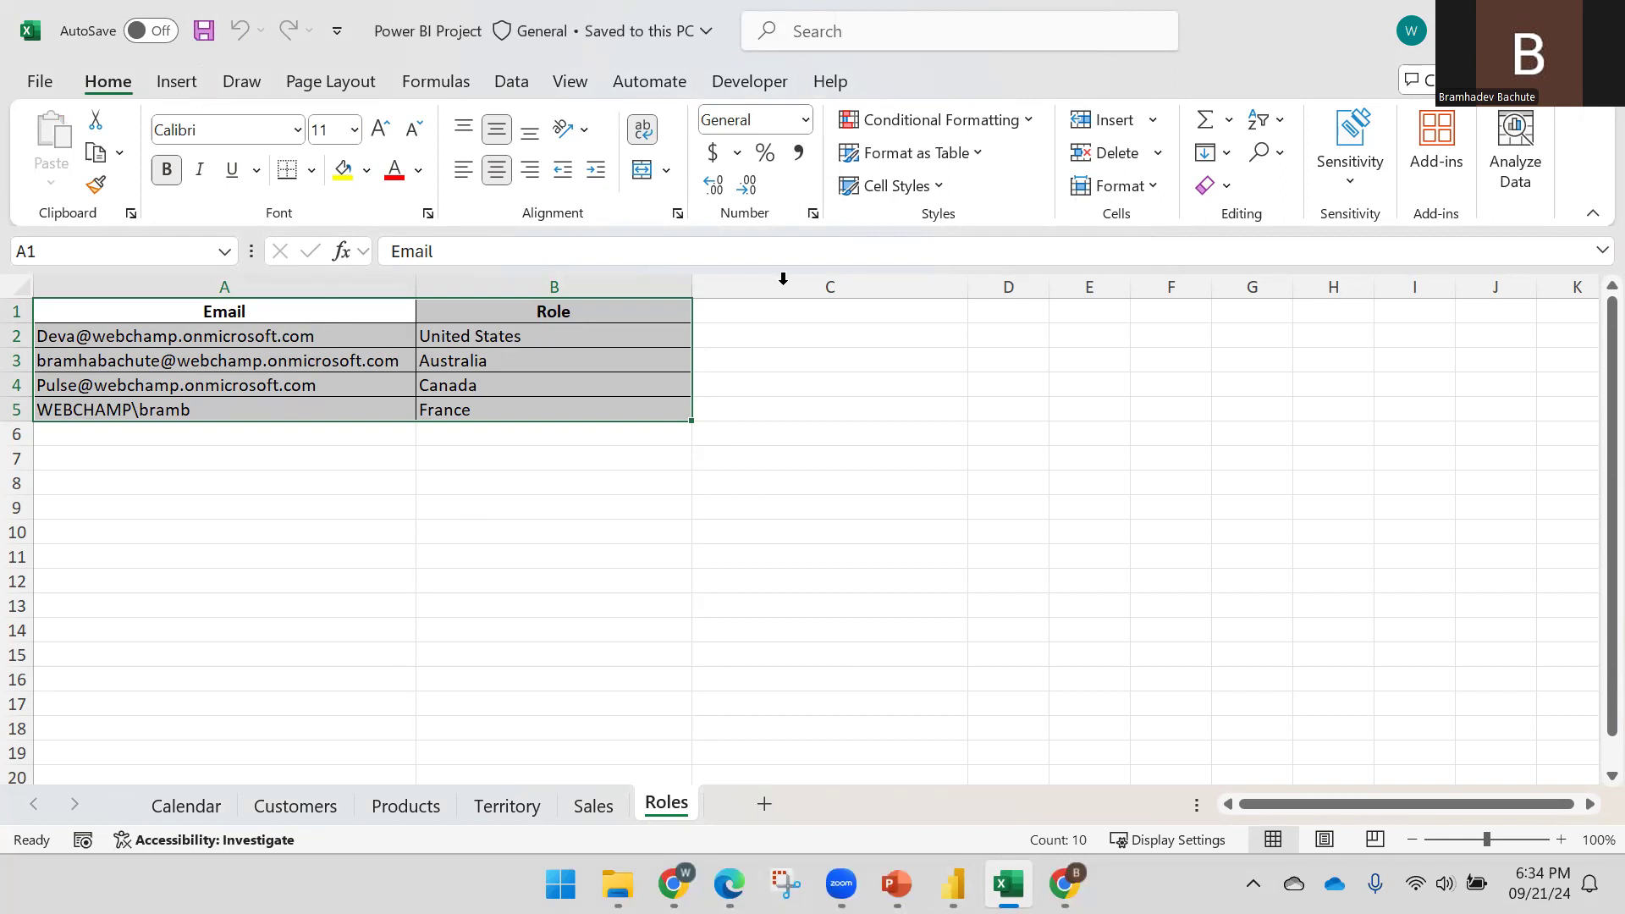
mouse_move(953, 885)
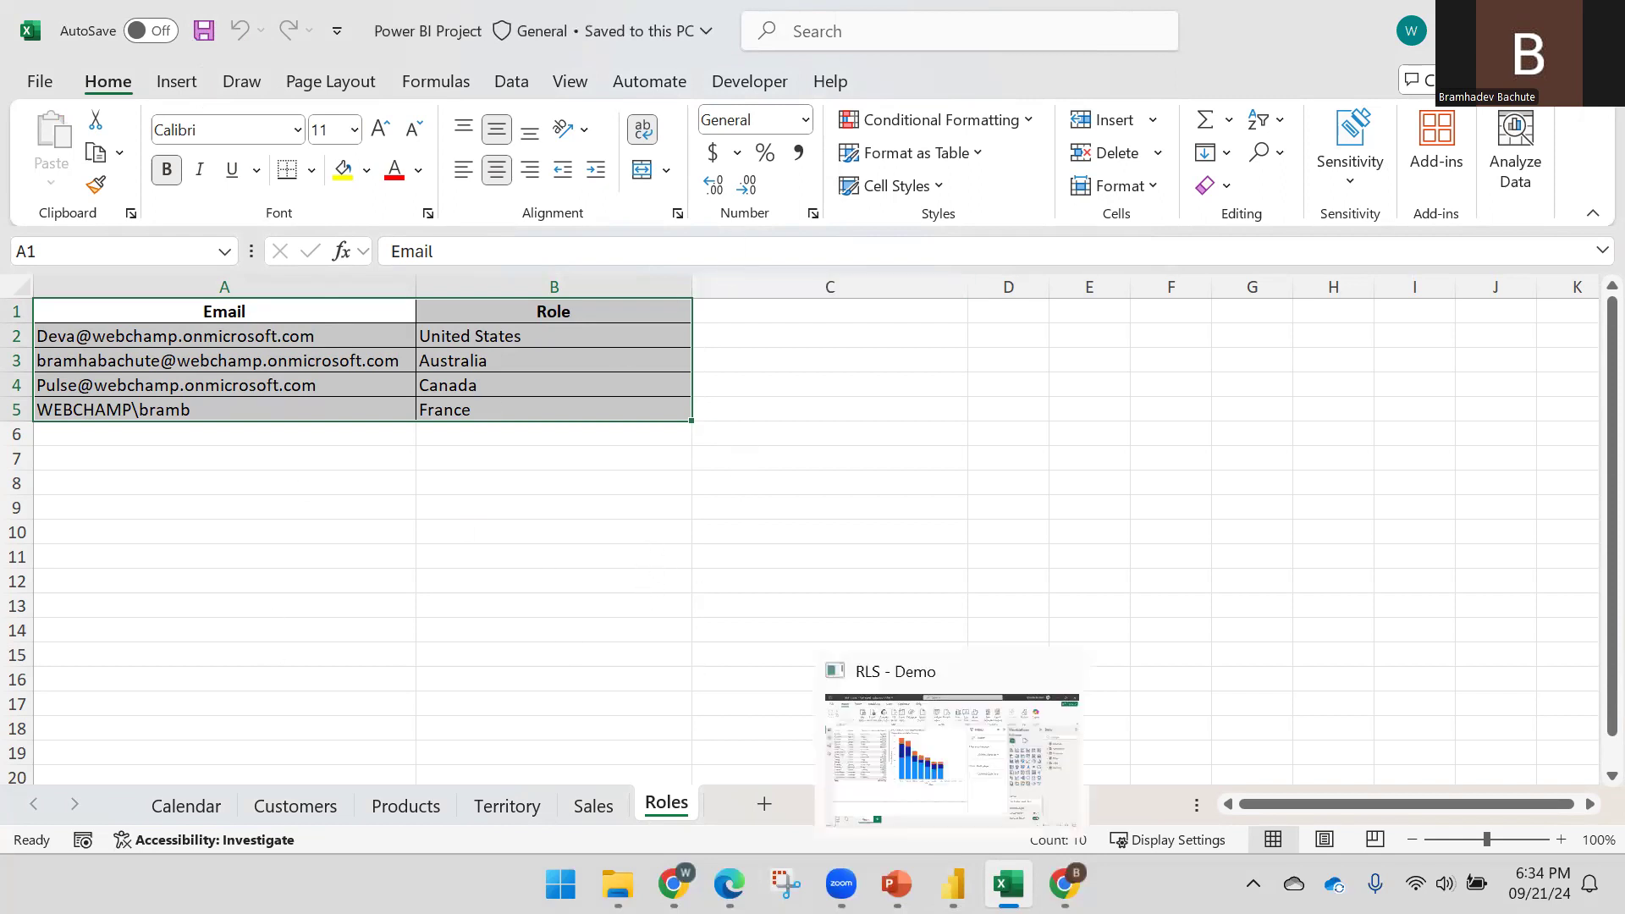
left_click(961, 787)
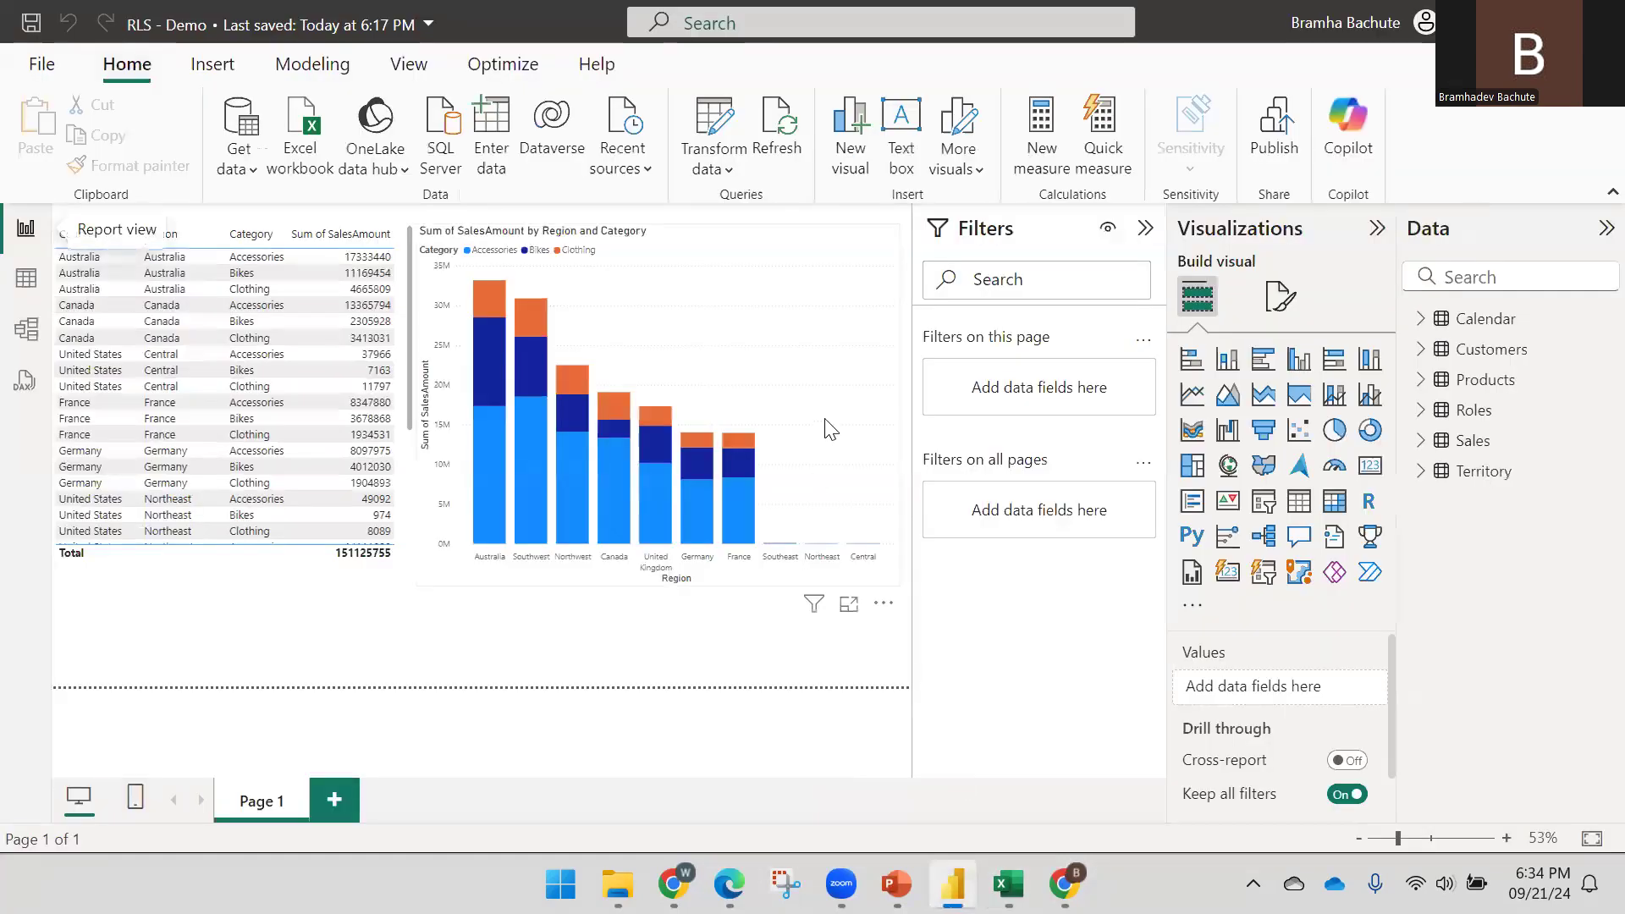
Save and publish RLS - Demo.pbix to the Demo workspace, replacing its existing semantic model
left_click(1258, 156)
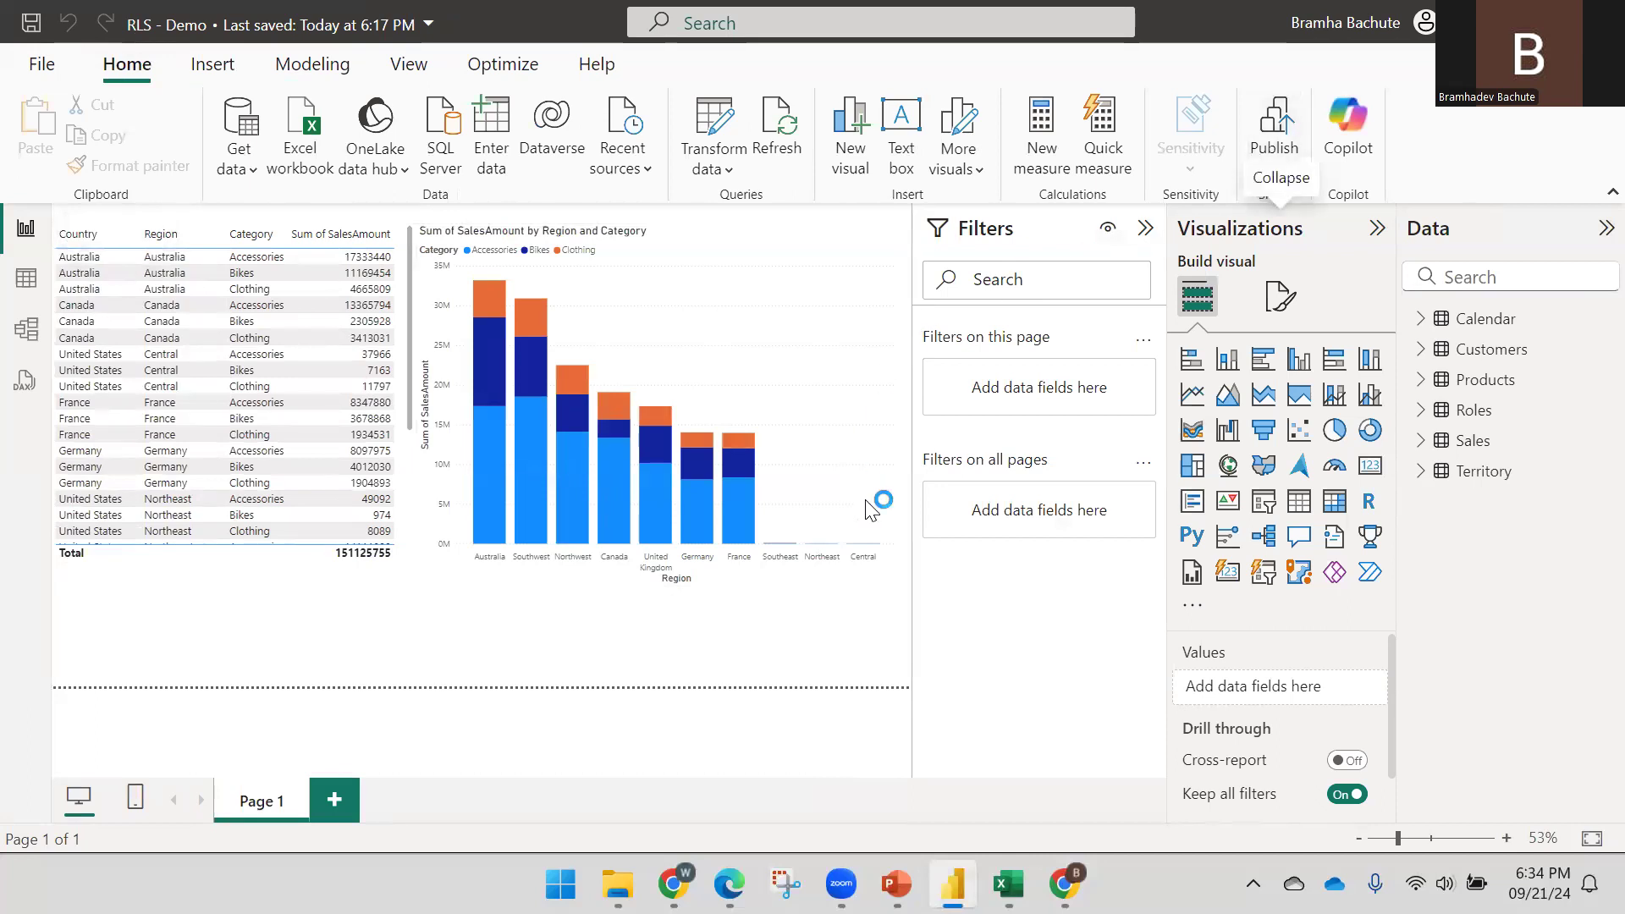
left_click(911, 484)
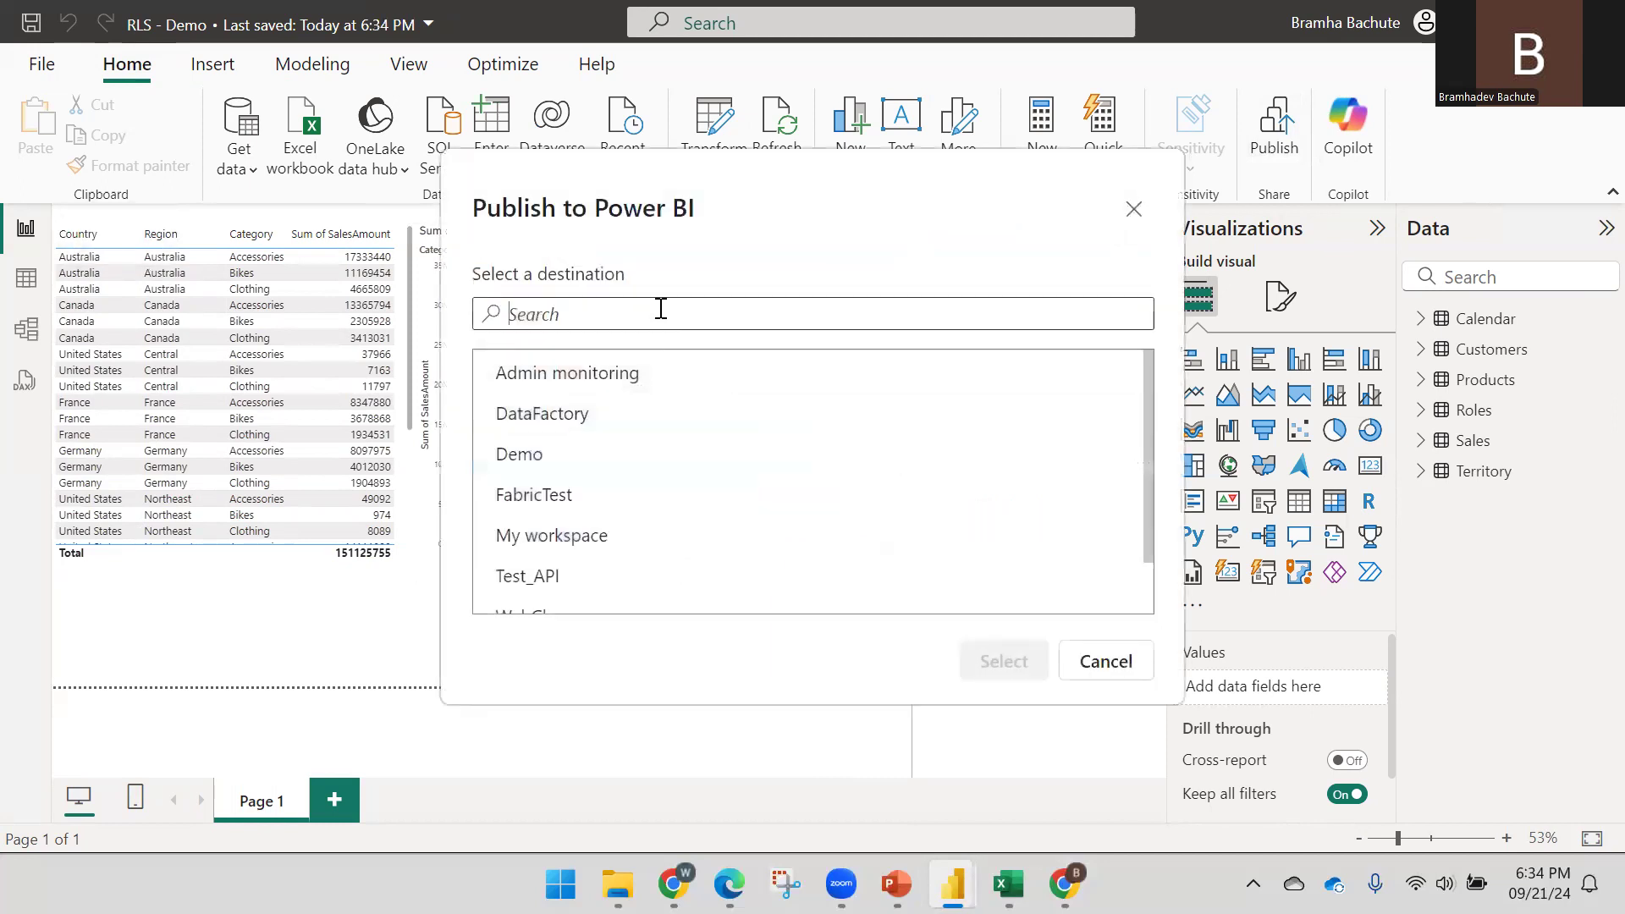
type("Demo")
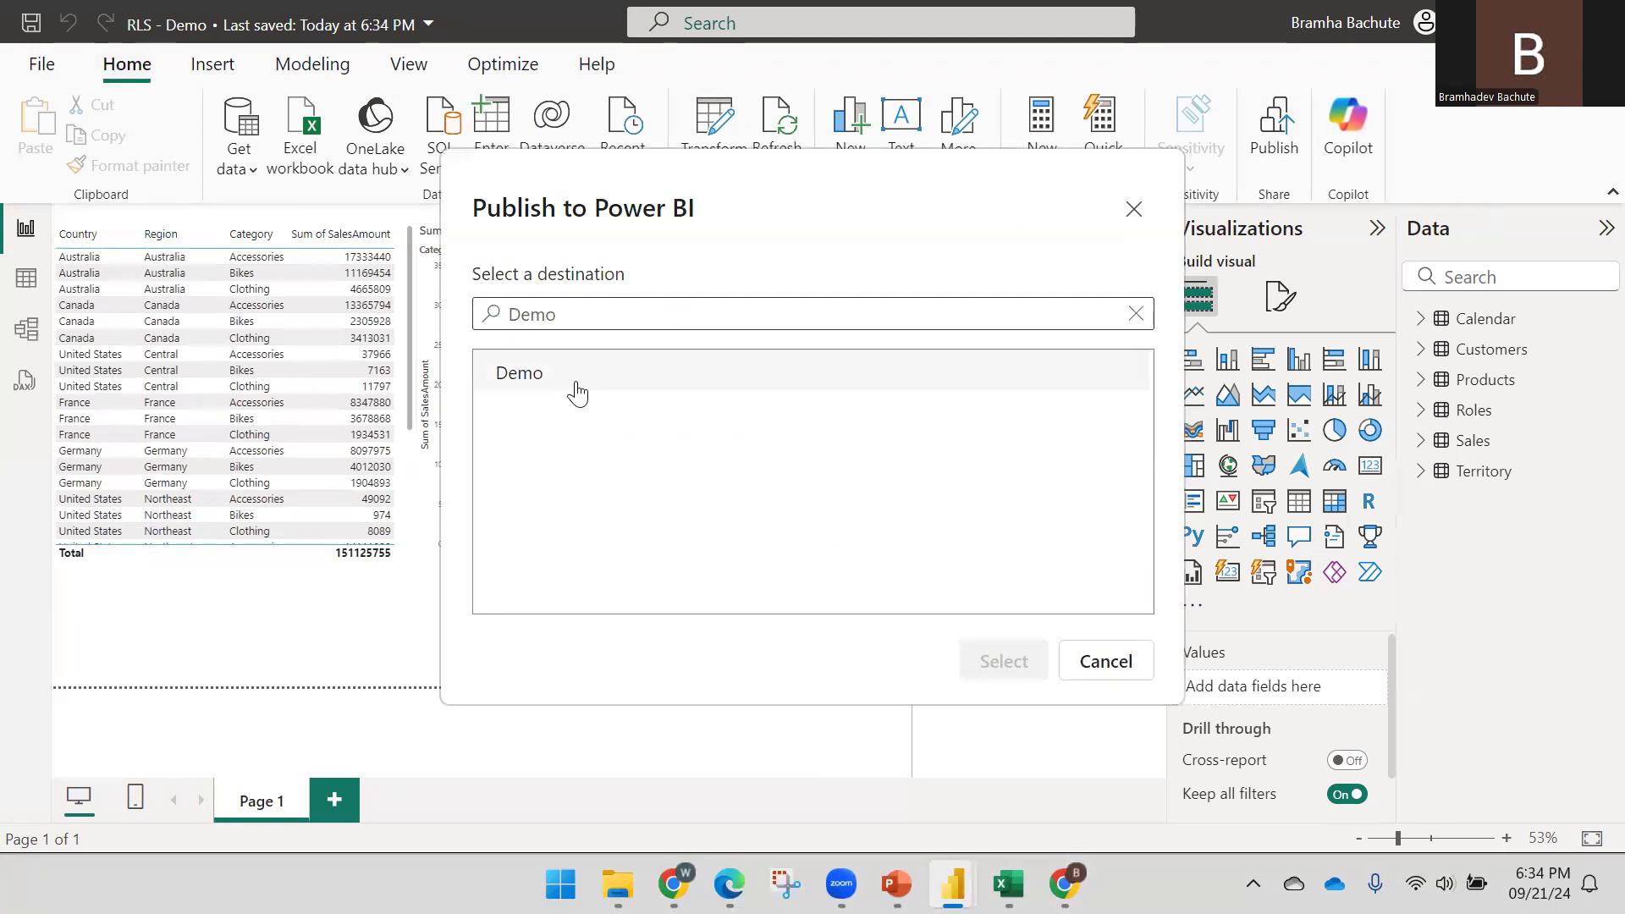
left_click(577, 388)
left_click(983, 660)
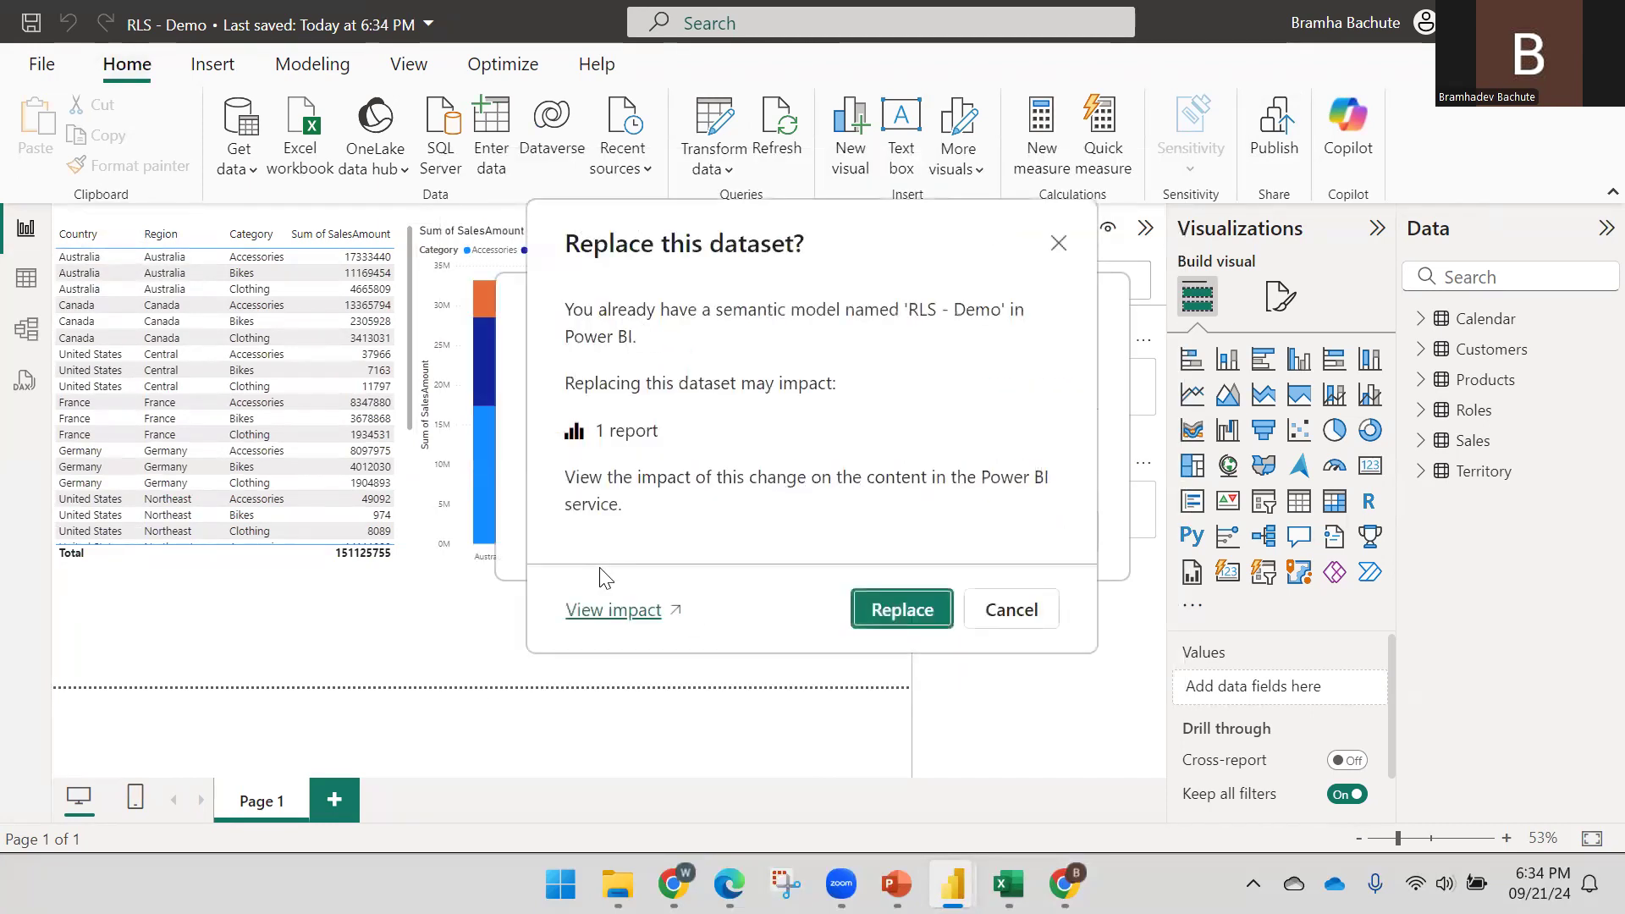
left_click(870, 611)
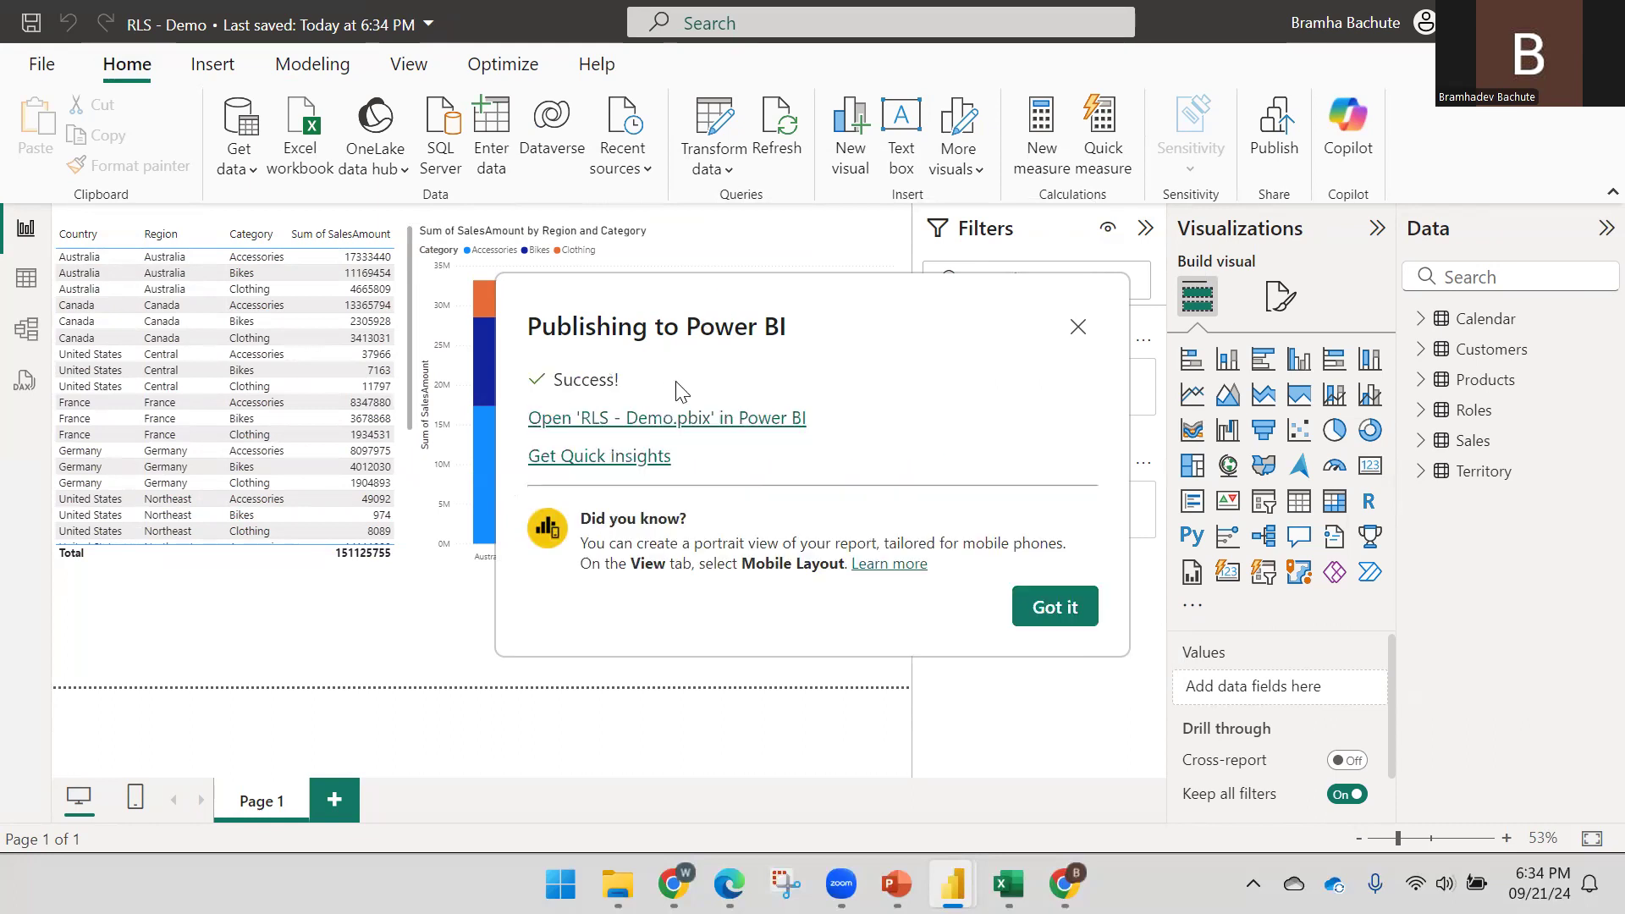
left_click(1058, 604)
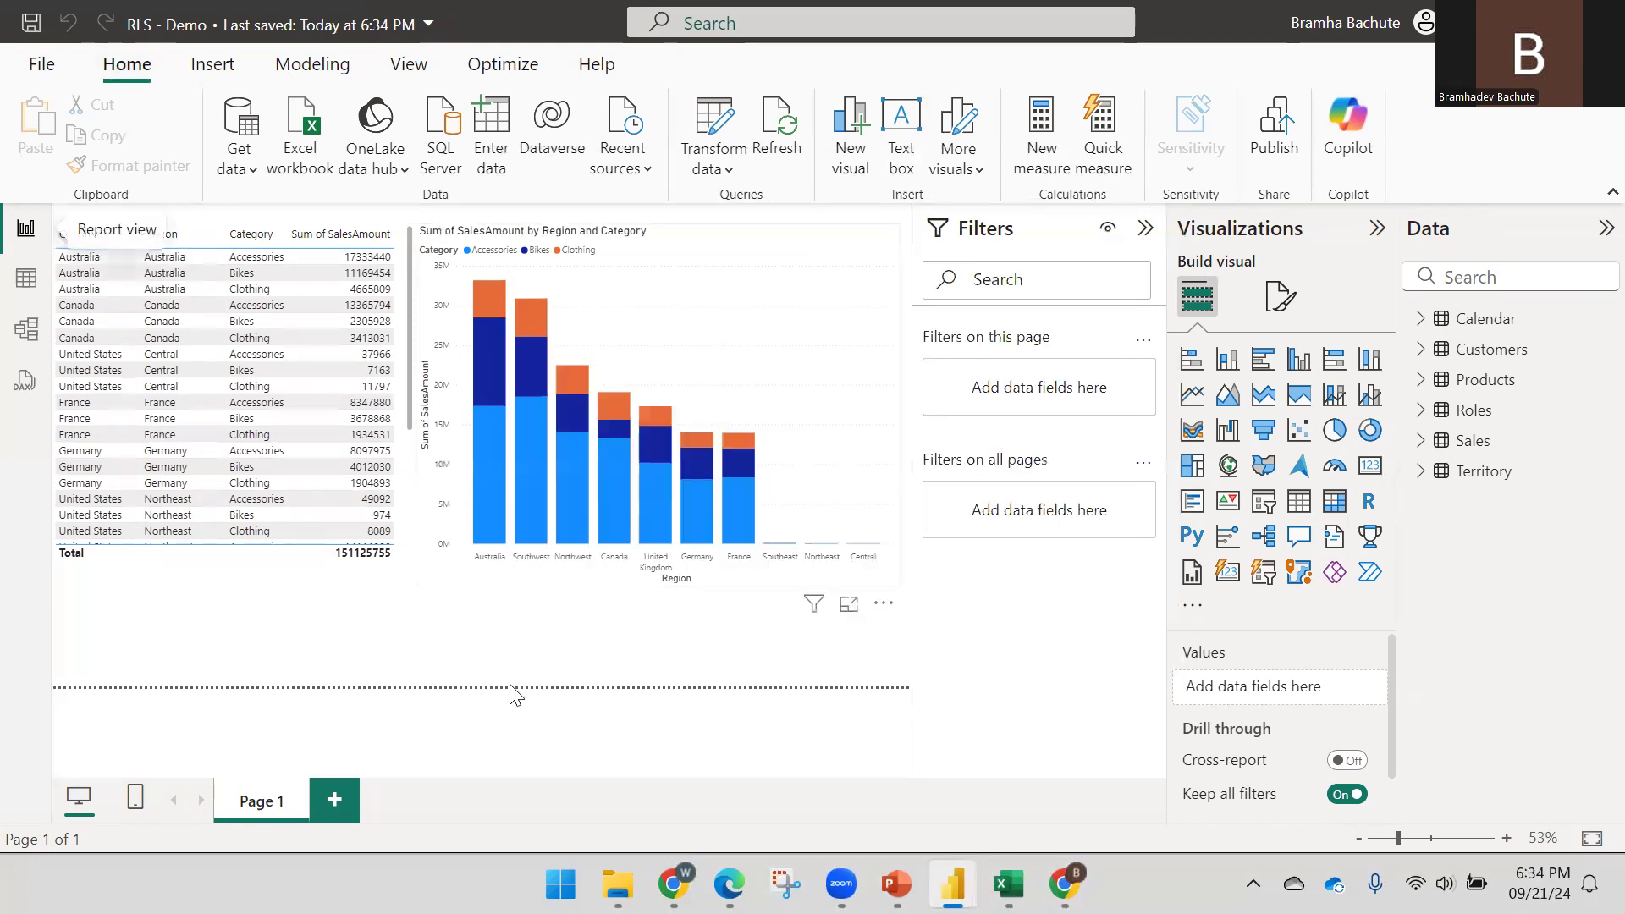
Dismiss the published message and open Security for the RLS - Demo semantic model in the Demo workspace
mouse_move(728, 884)
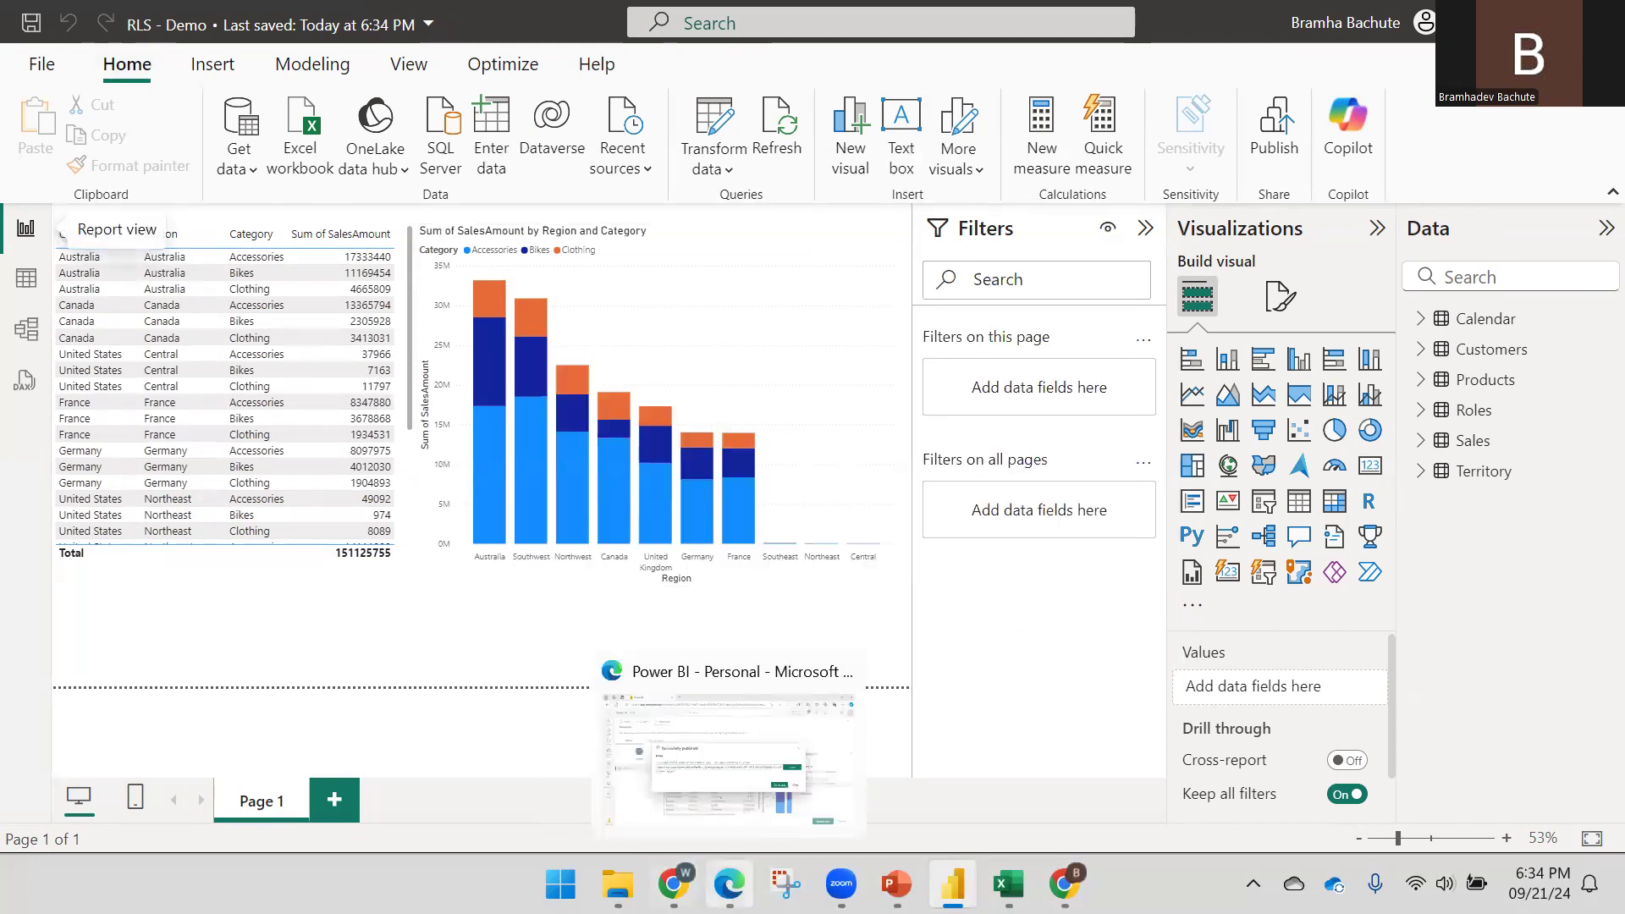
left_click(704, 802)
left_click(1235, 584)
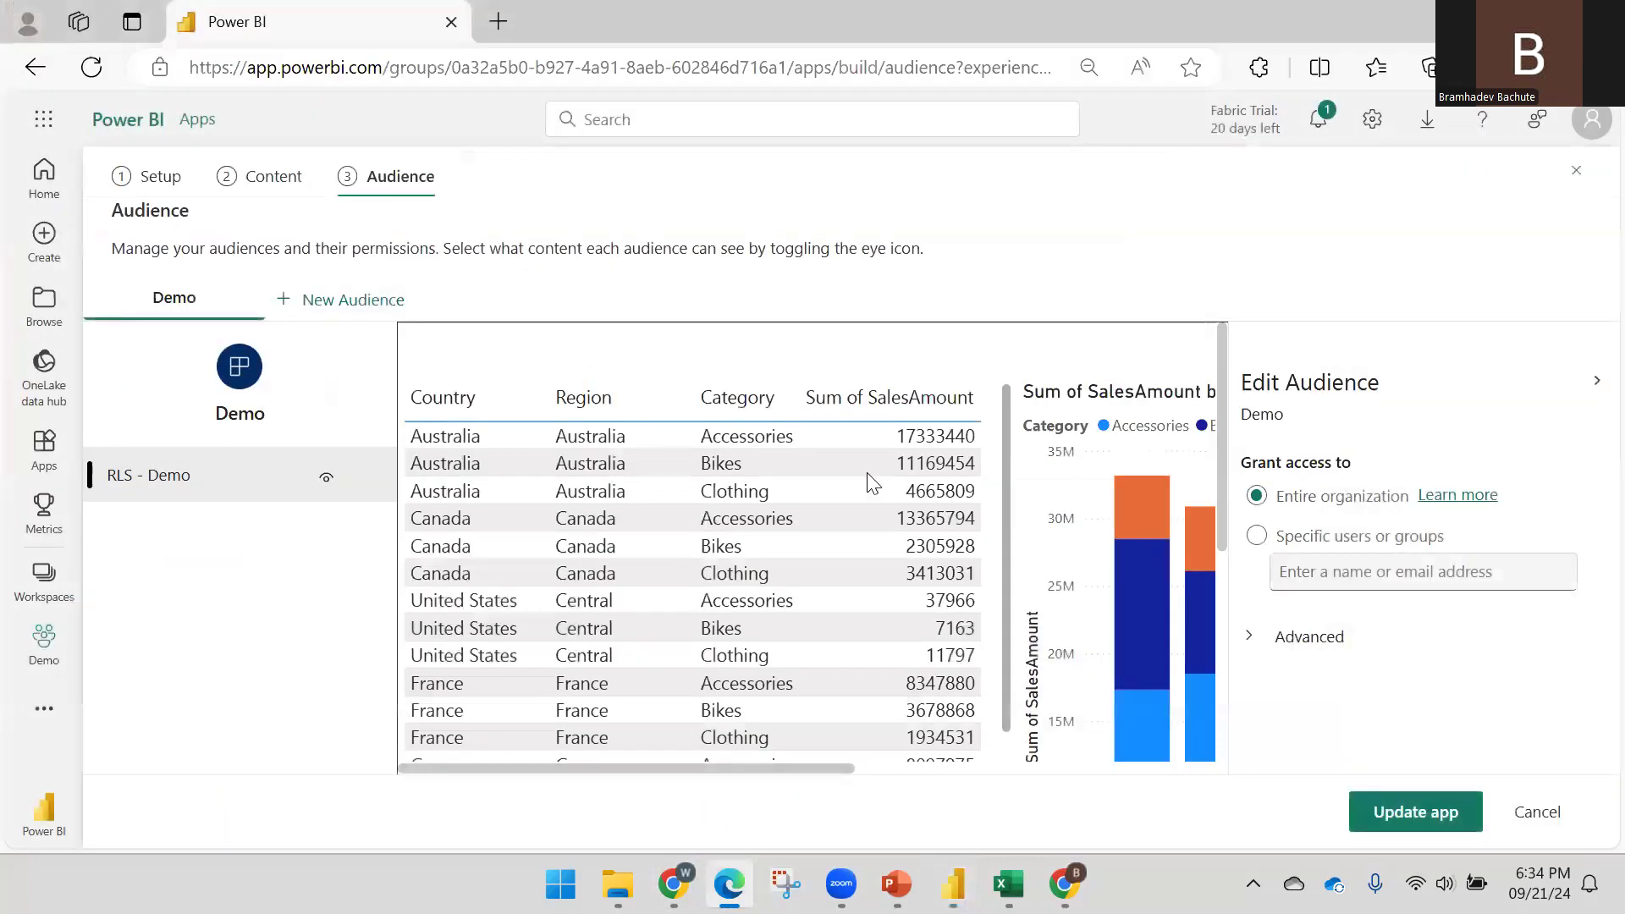
left_click(46, 583)
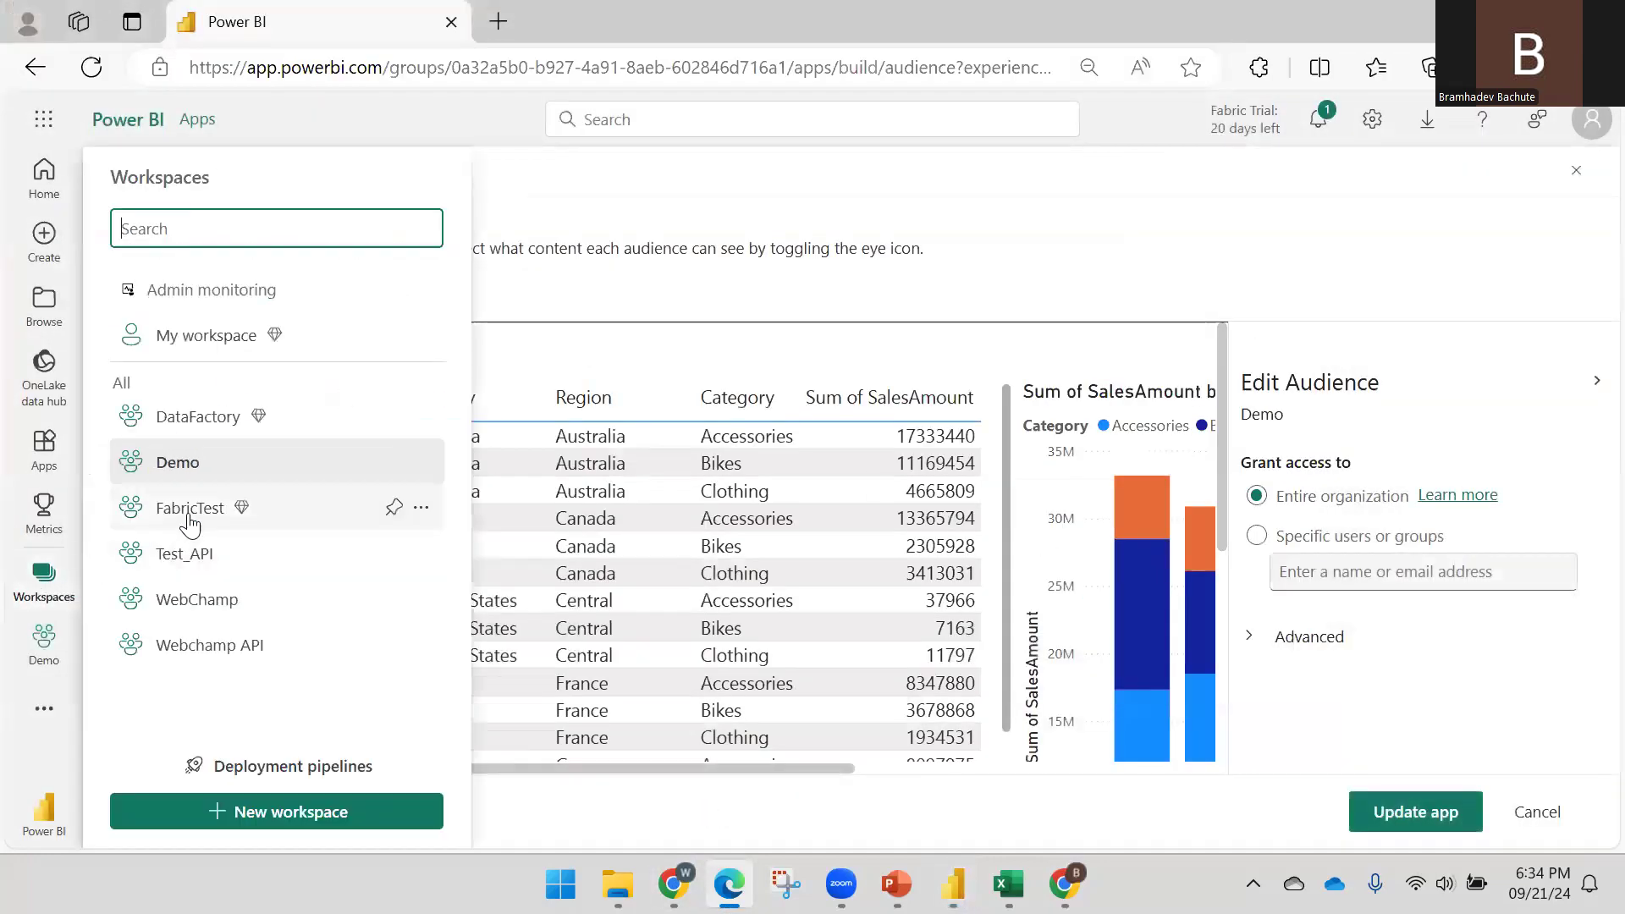
left_click(178, 466)
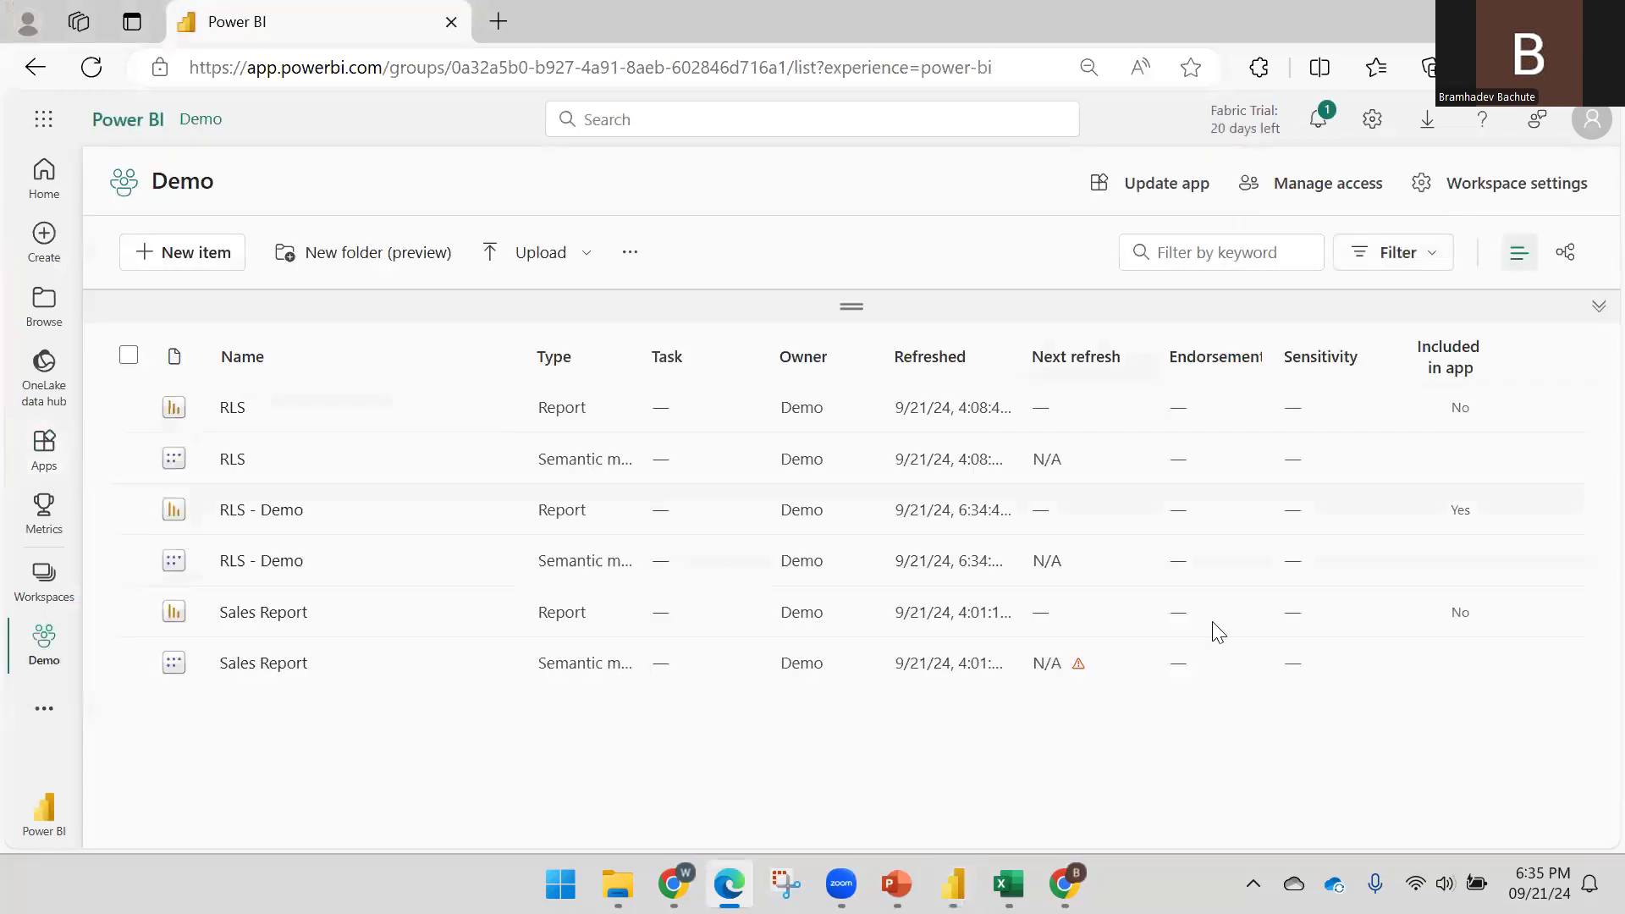
mouse_move(953, 884)
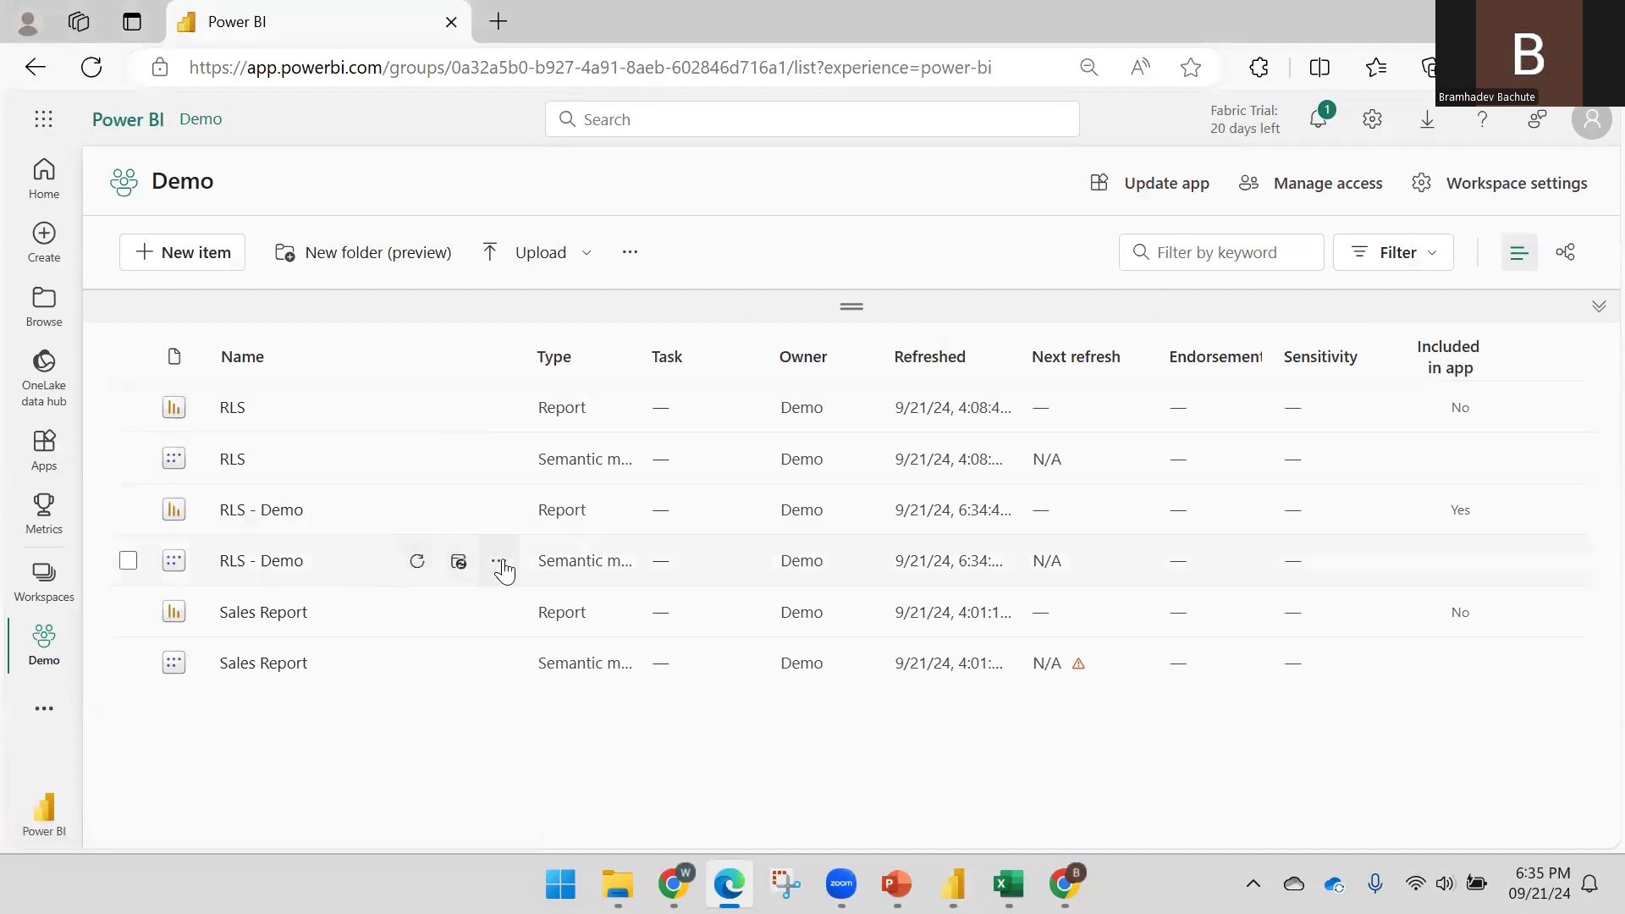
left_click(498, 562)
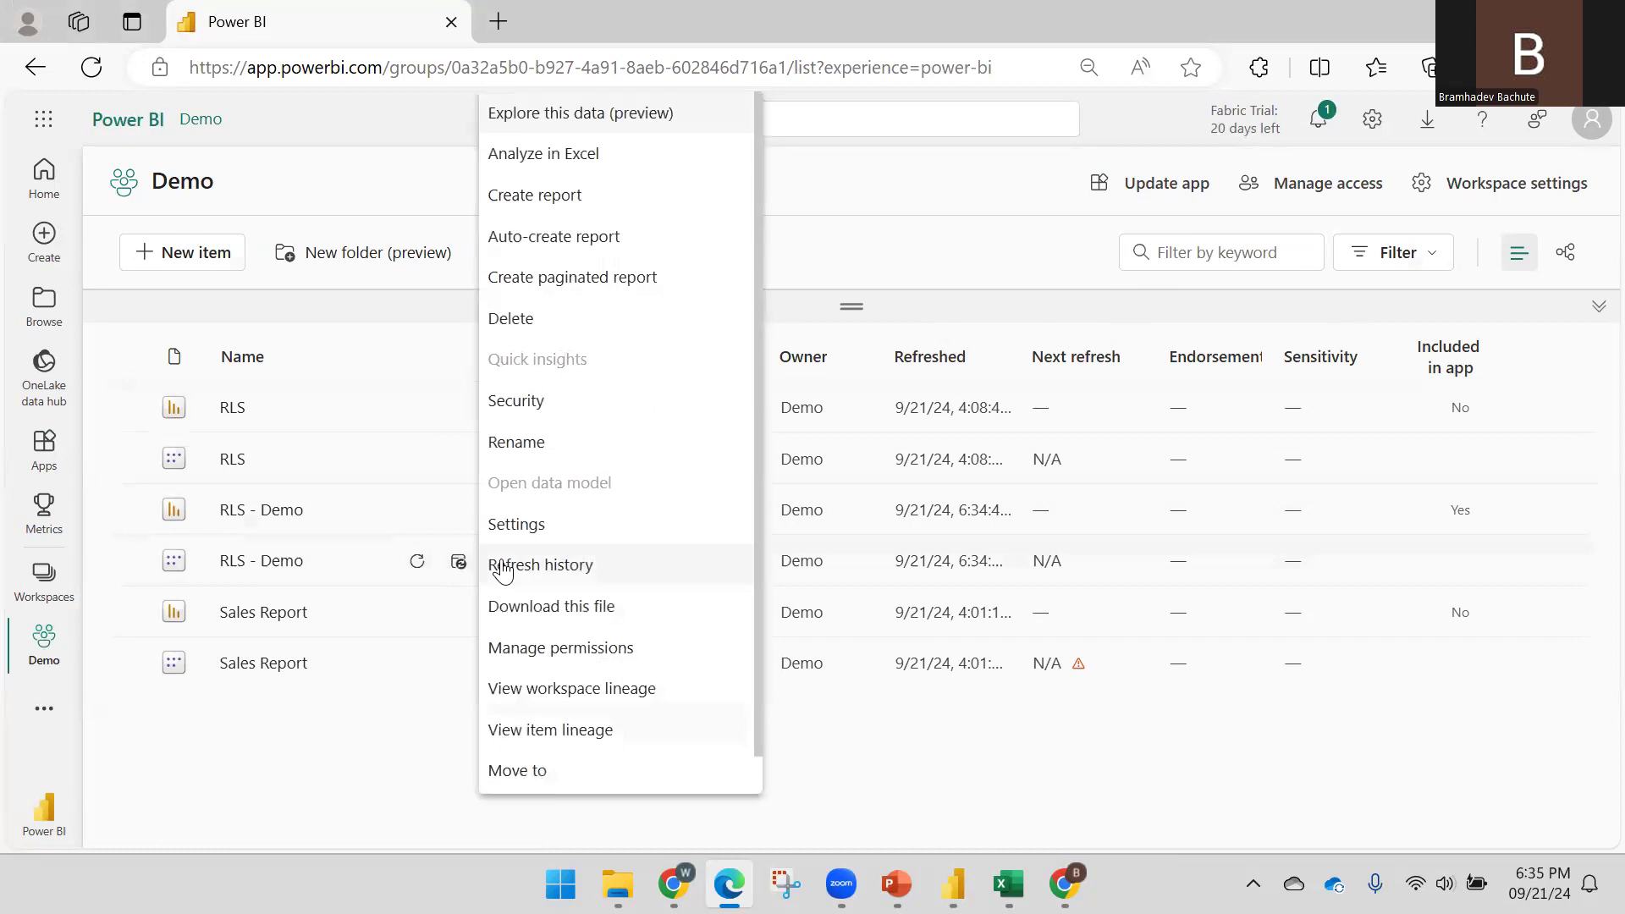
left_click(542, 412)
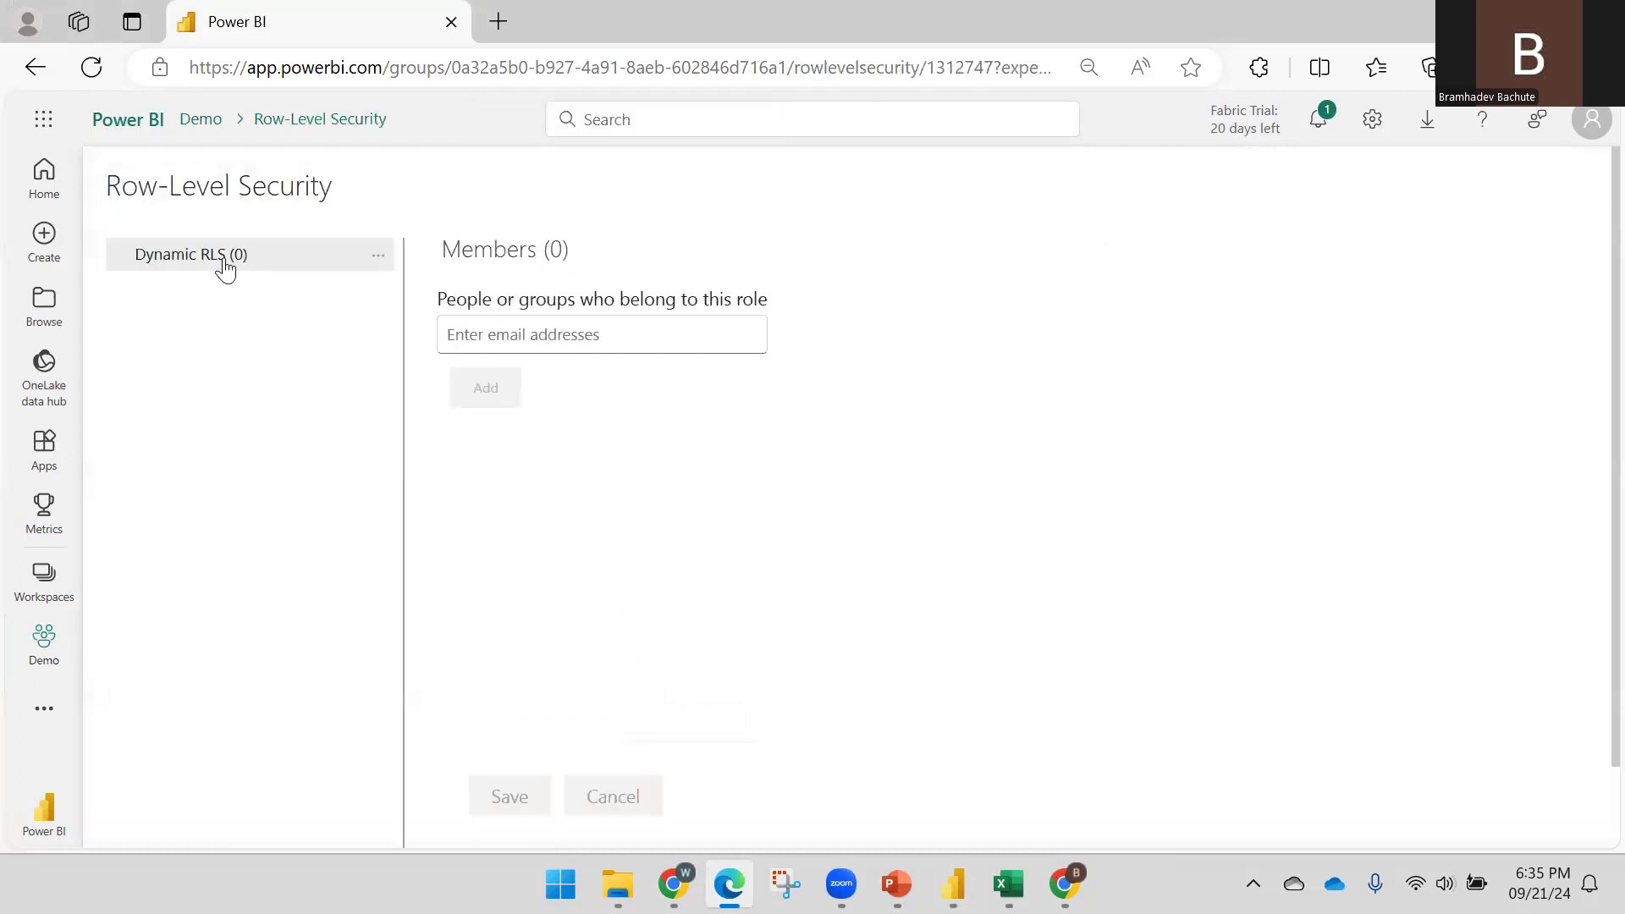
Add two users from the name suggestions as Dynamic RLS role members and save
left_click(548, 332)
type("Deva")
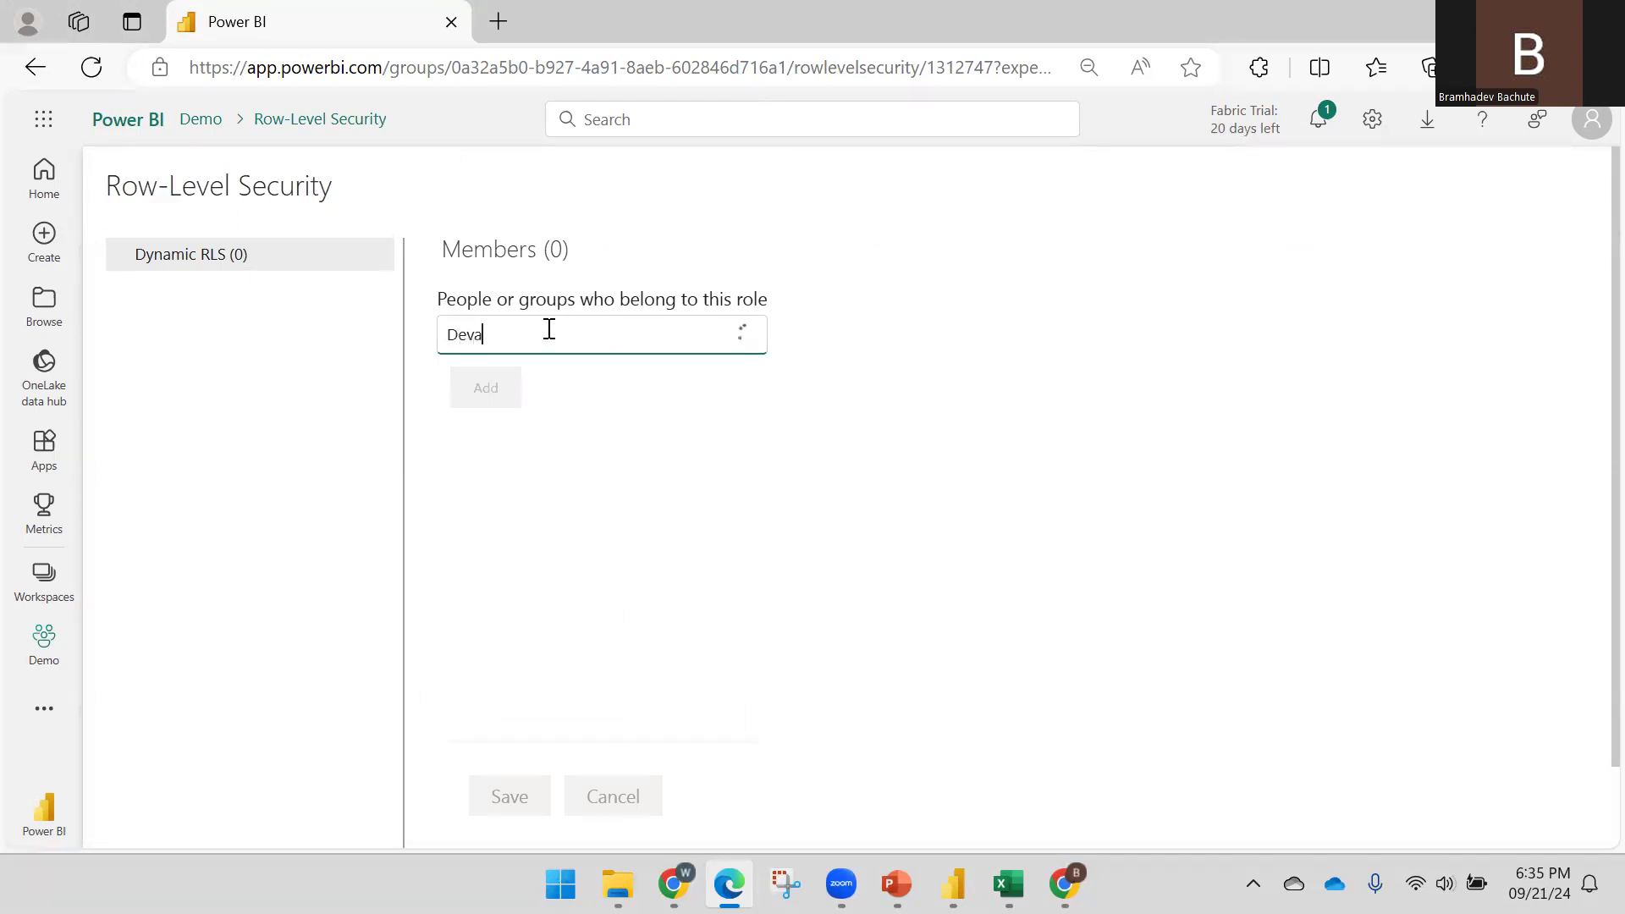
left_click(542, 380)
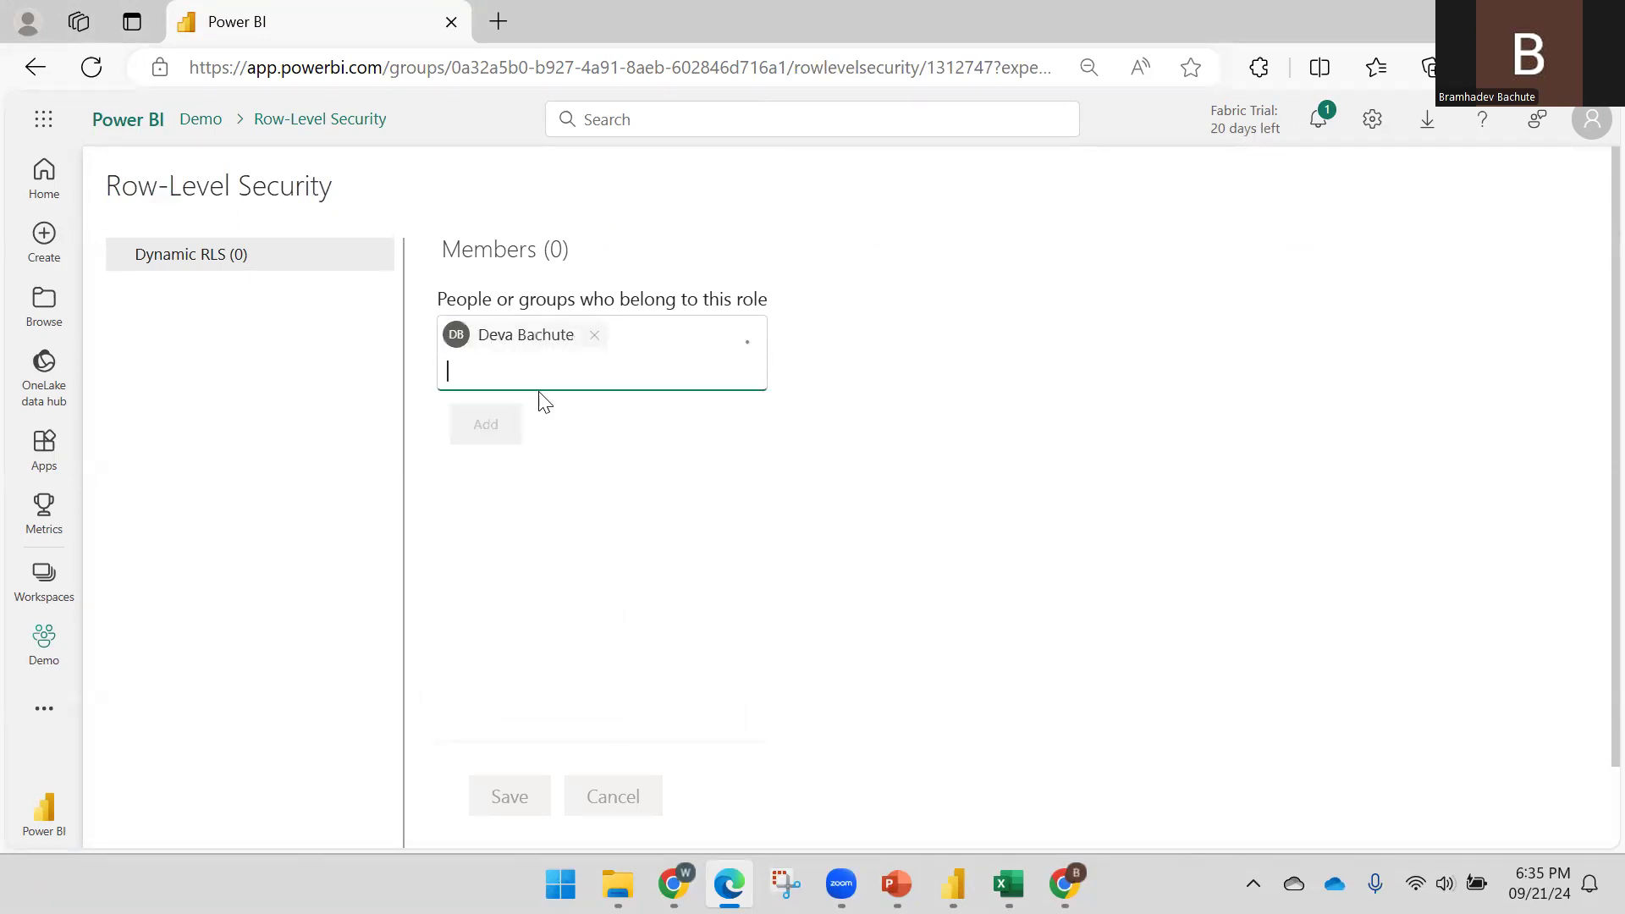
type("Pulse")
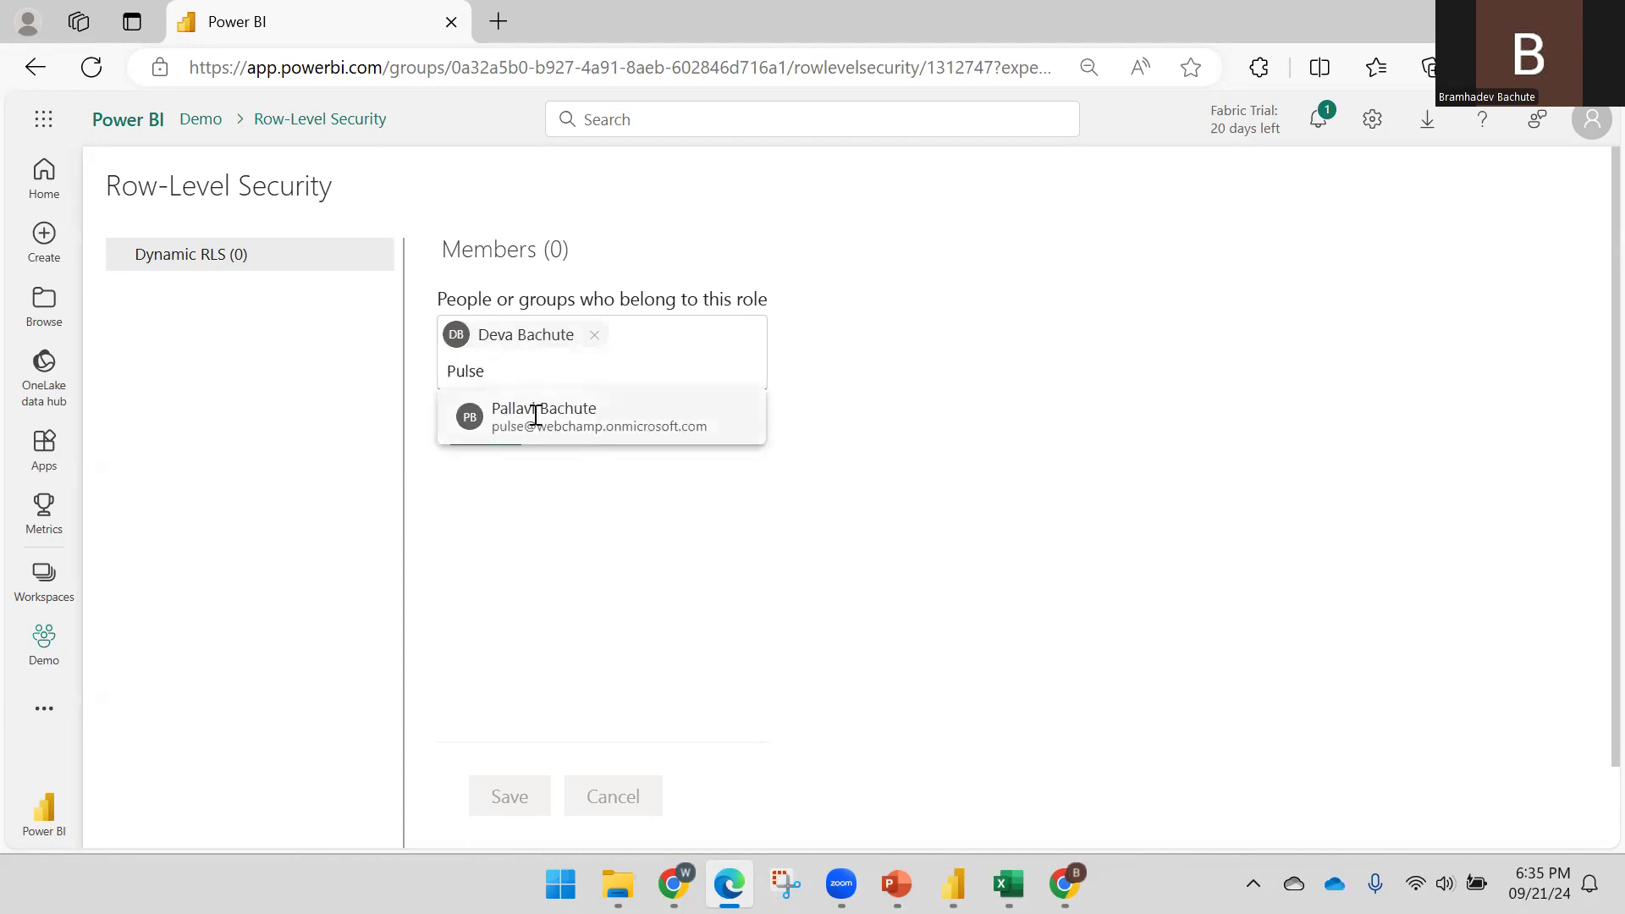
left_click(533, 417)
left_click(485, 461)
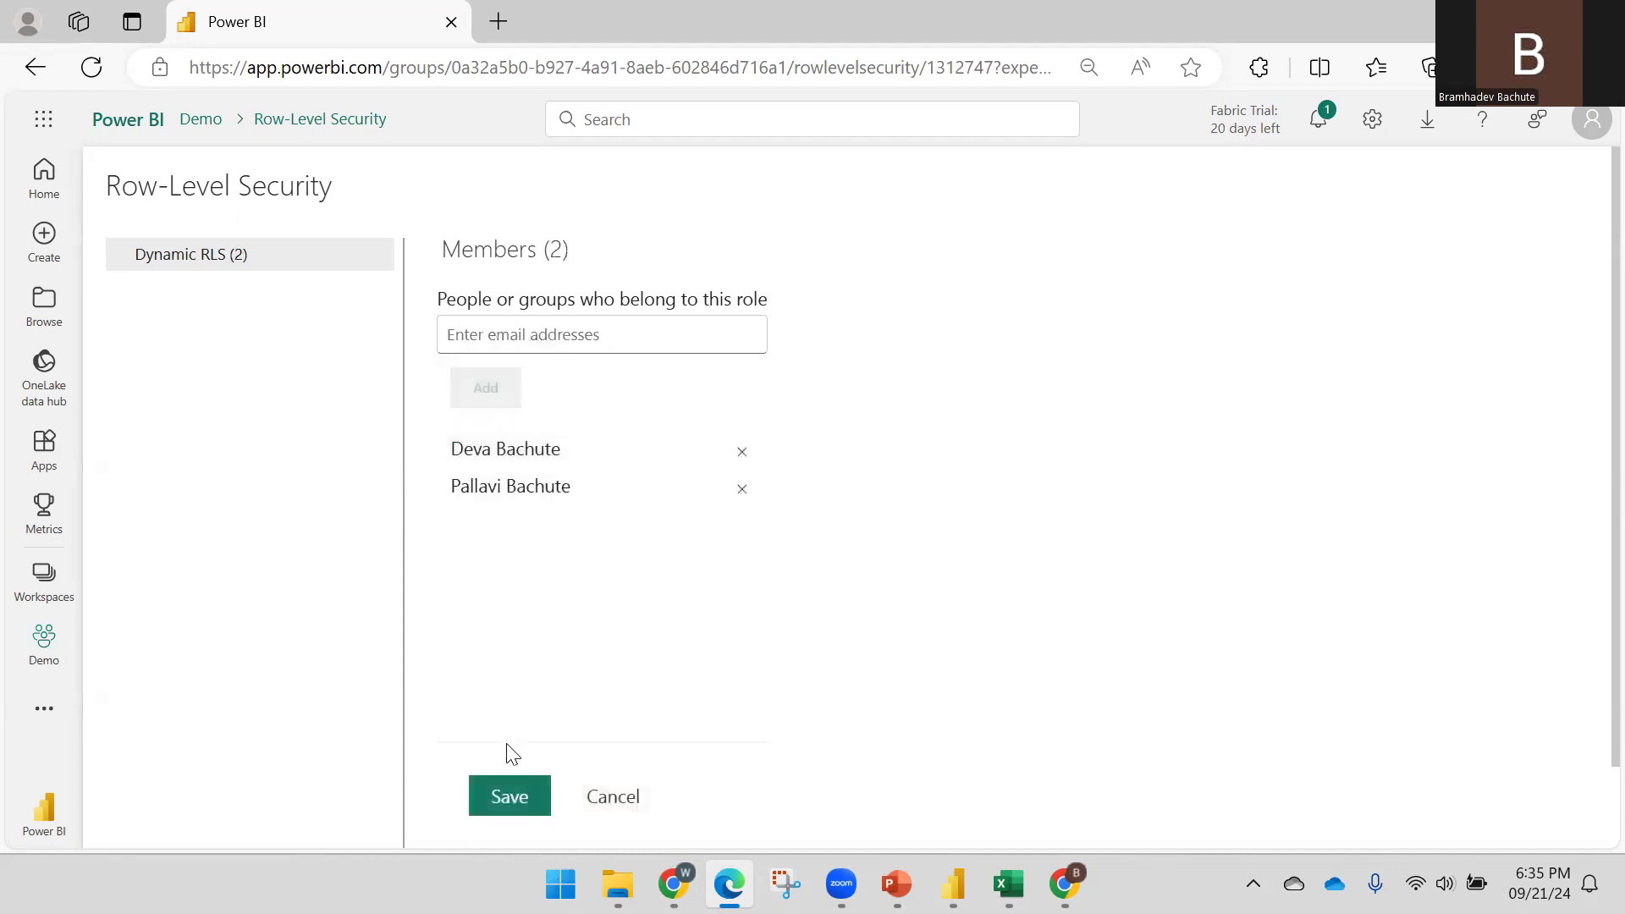
left_click(508, 795)
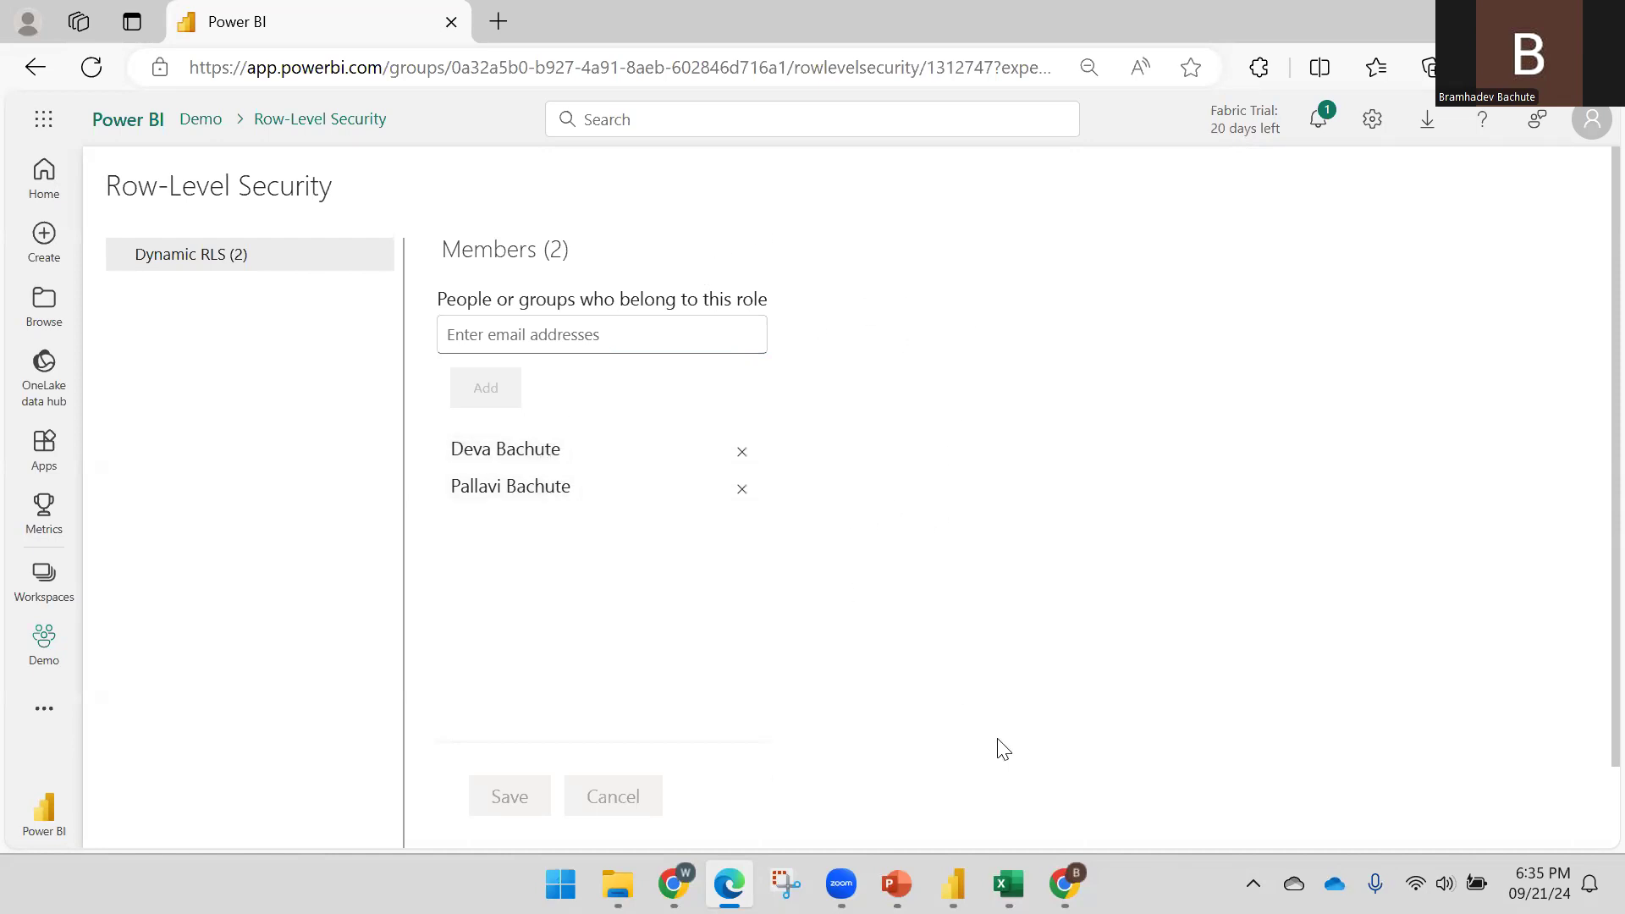
key("alt+Tab")
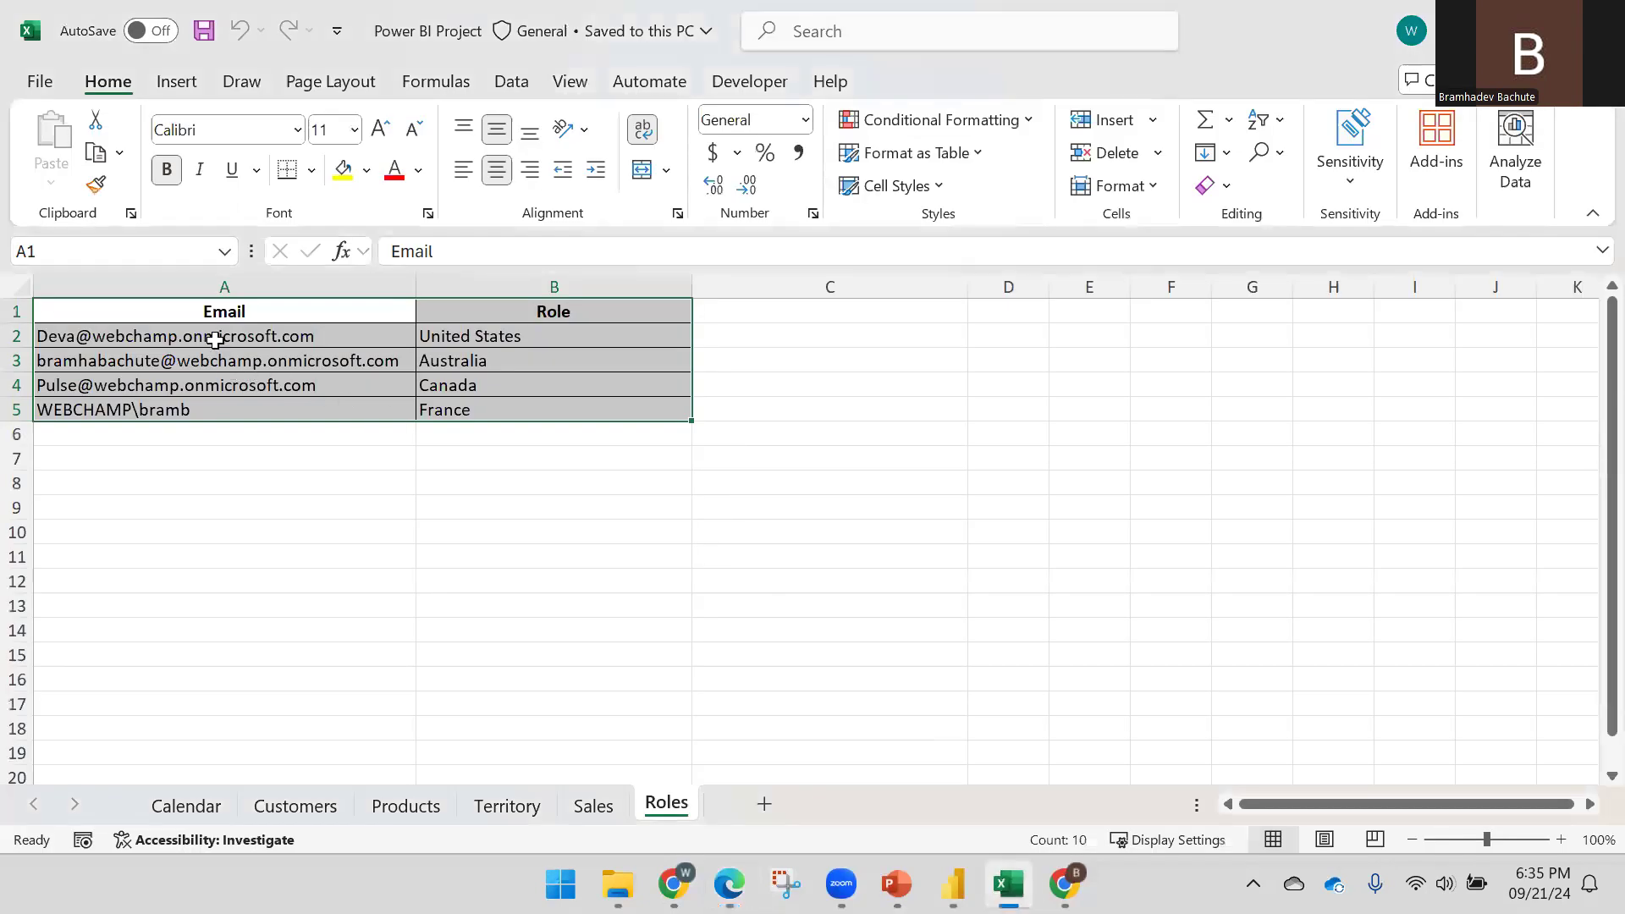
left_click(215, 339)
left_click_drag(411, 343, 562, 339)
left_click_drag(192, 379, 465, 379)
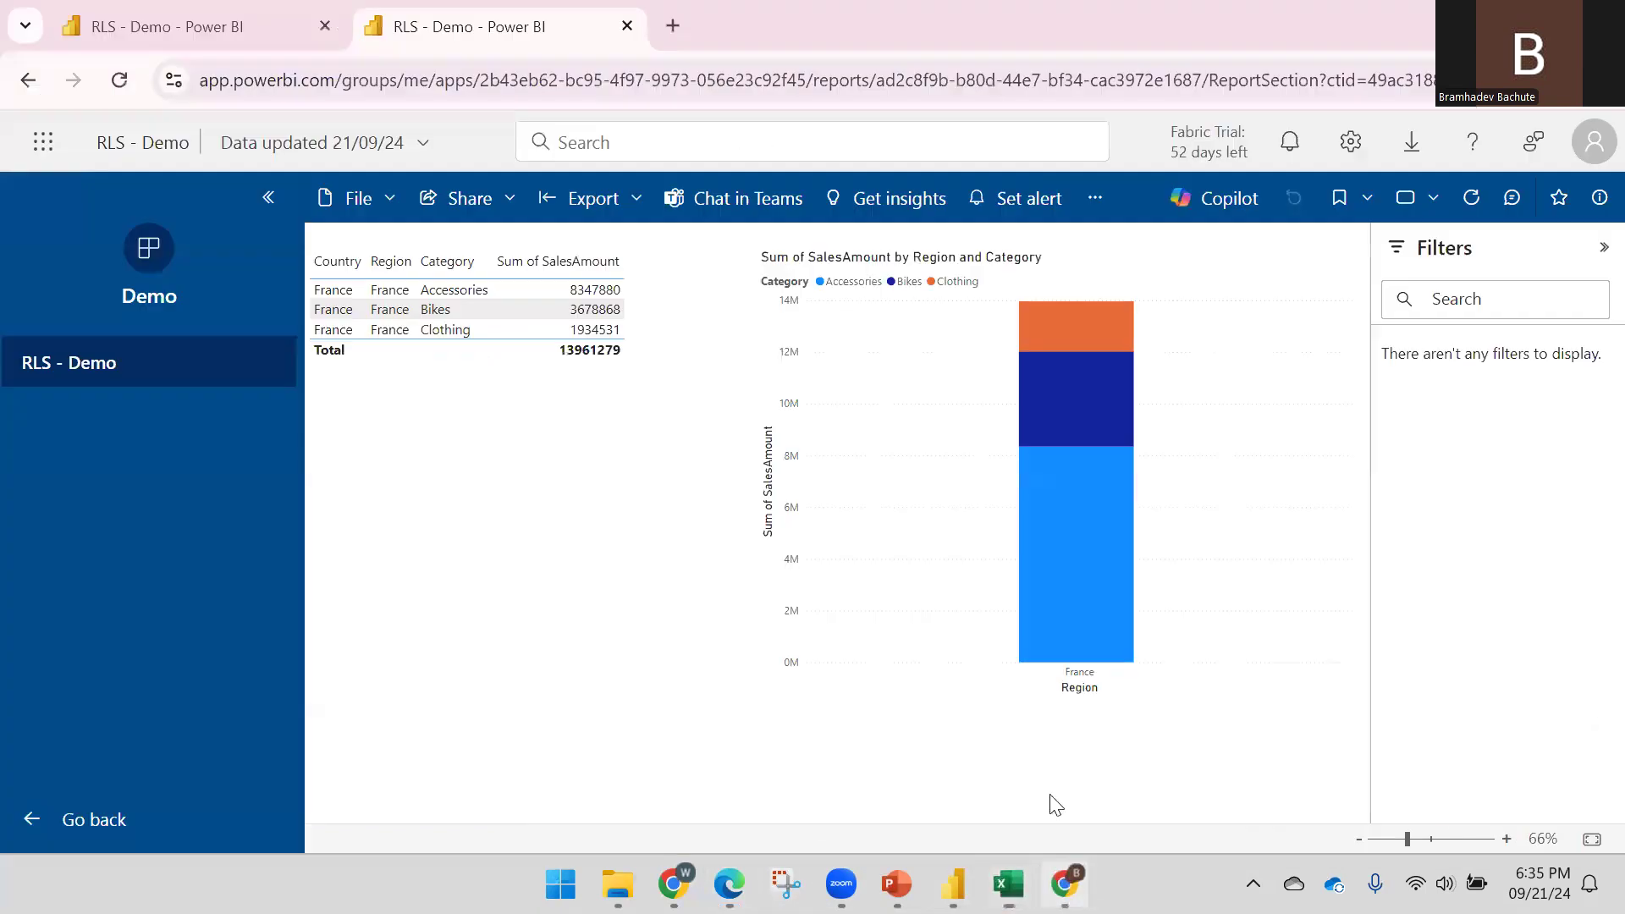
Return to the Demo workspace, republish the Demo app, and copy its app link
left_click(1064, 885)
left_click(729, 884)
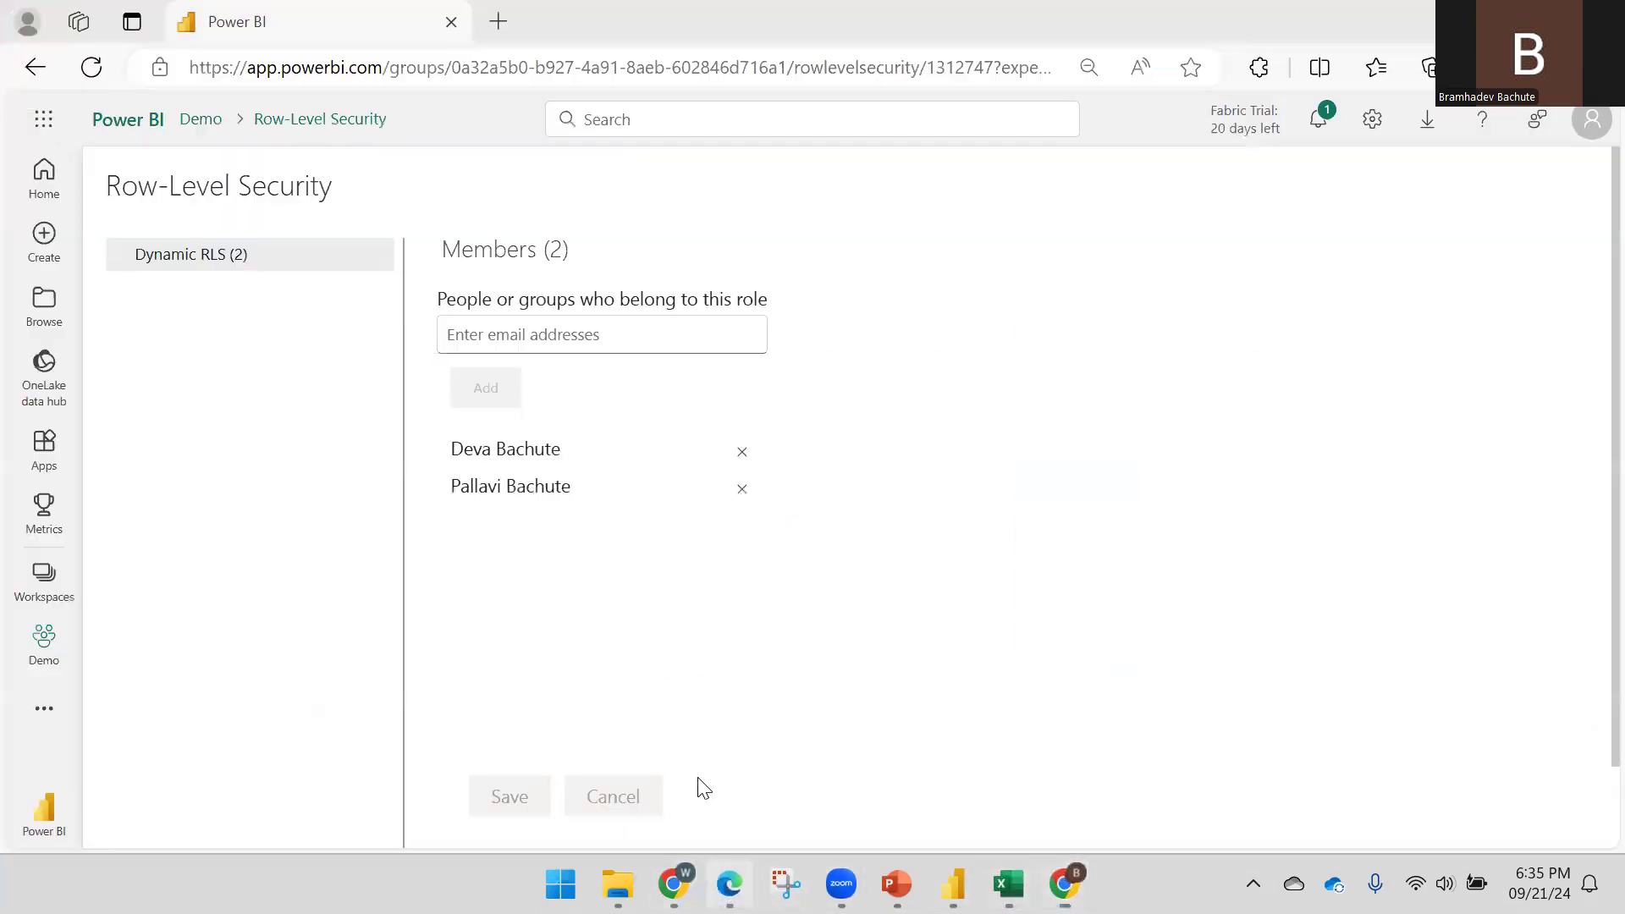
left_click(44, 643)
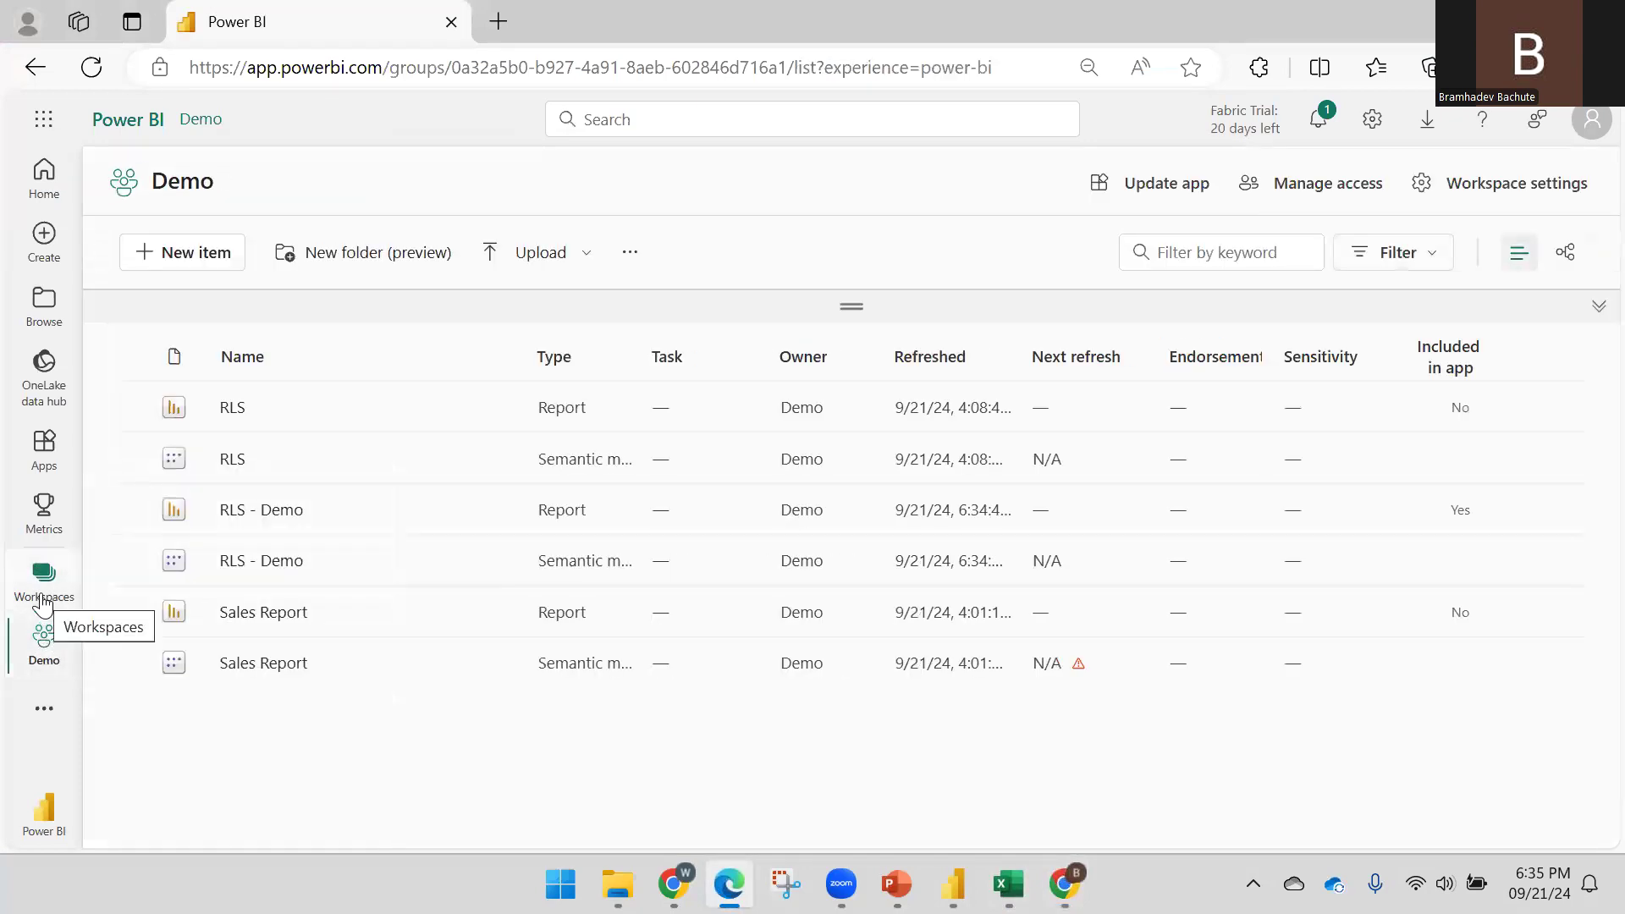
left_click(1177, 188)
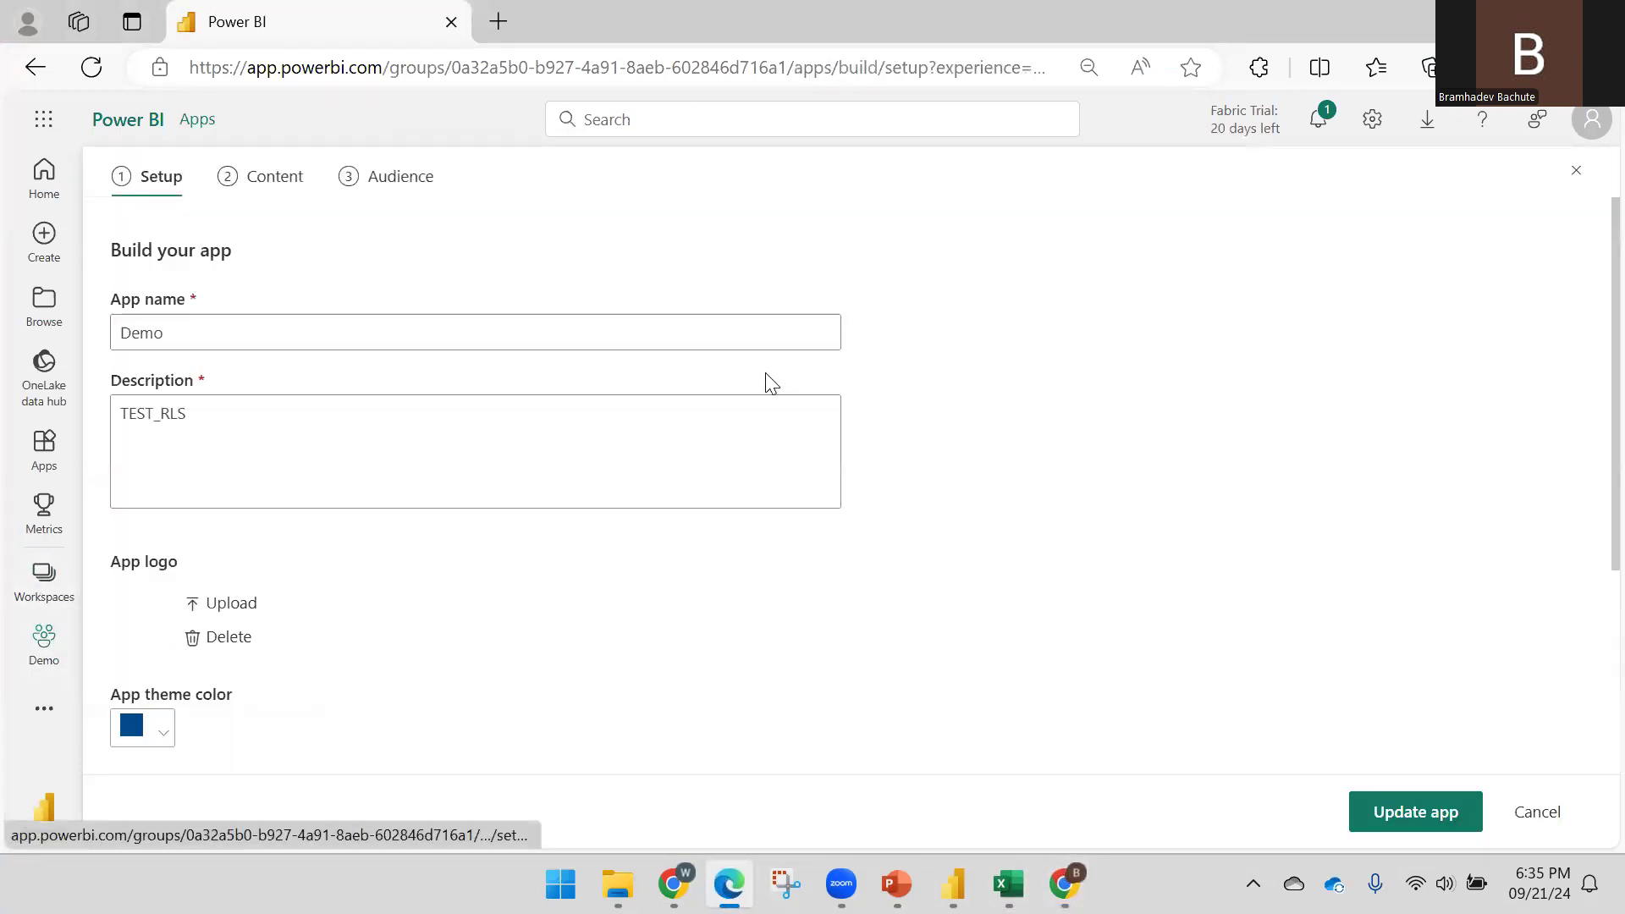
left_click(1393, 807)
left_click(995, 544)
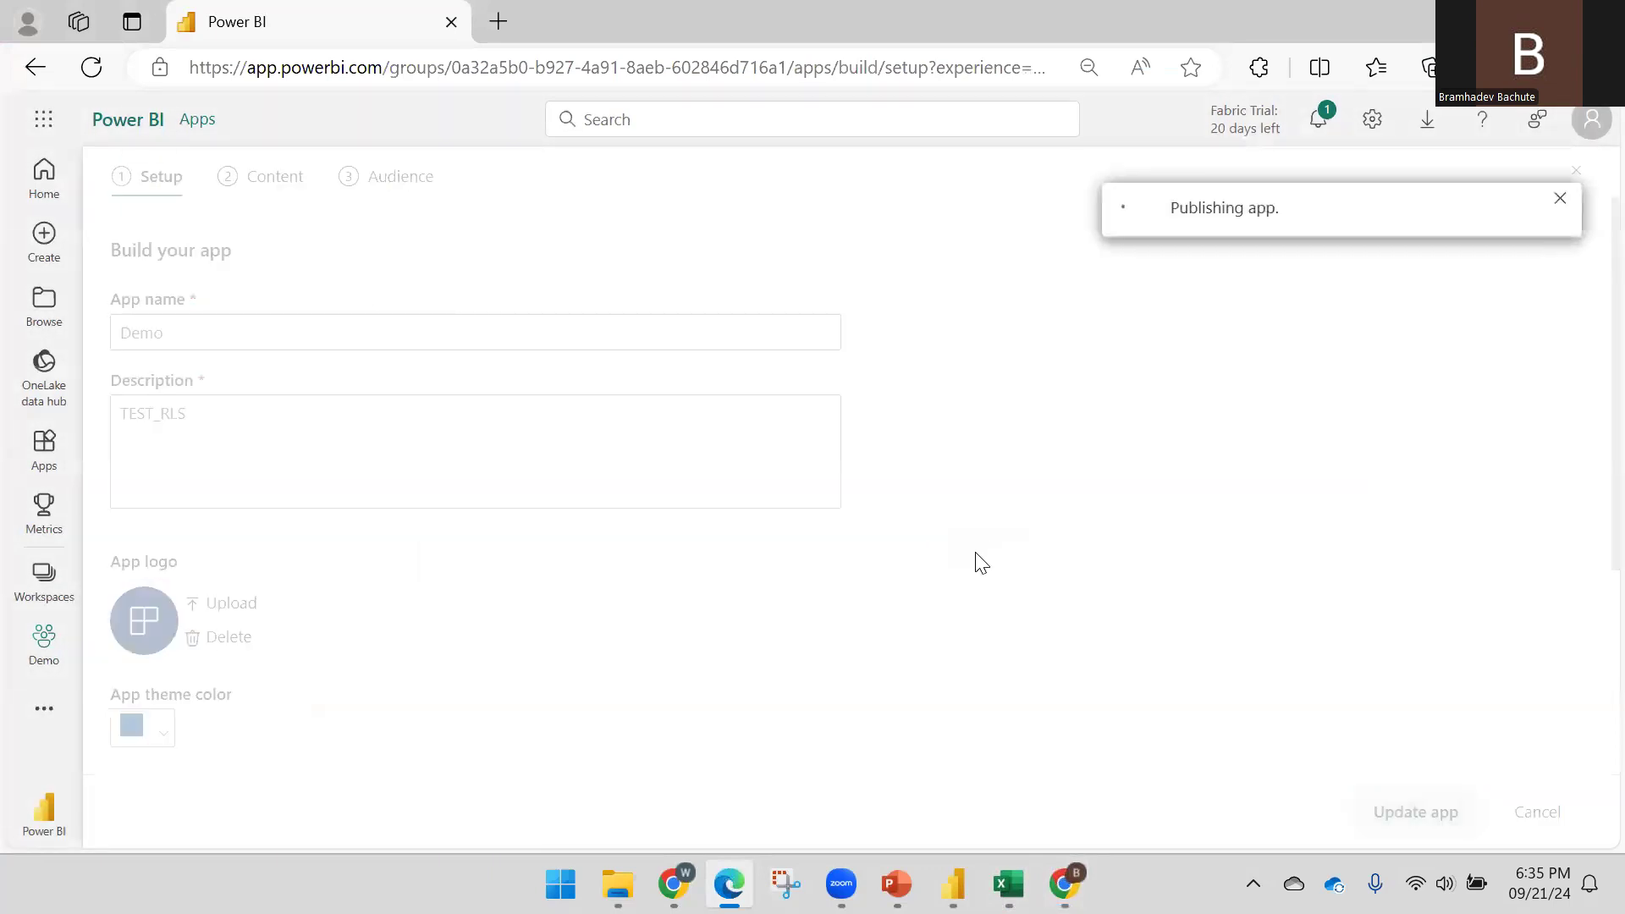
left_click(1218, 466)
left_click(1228, 591)
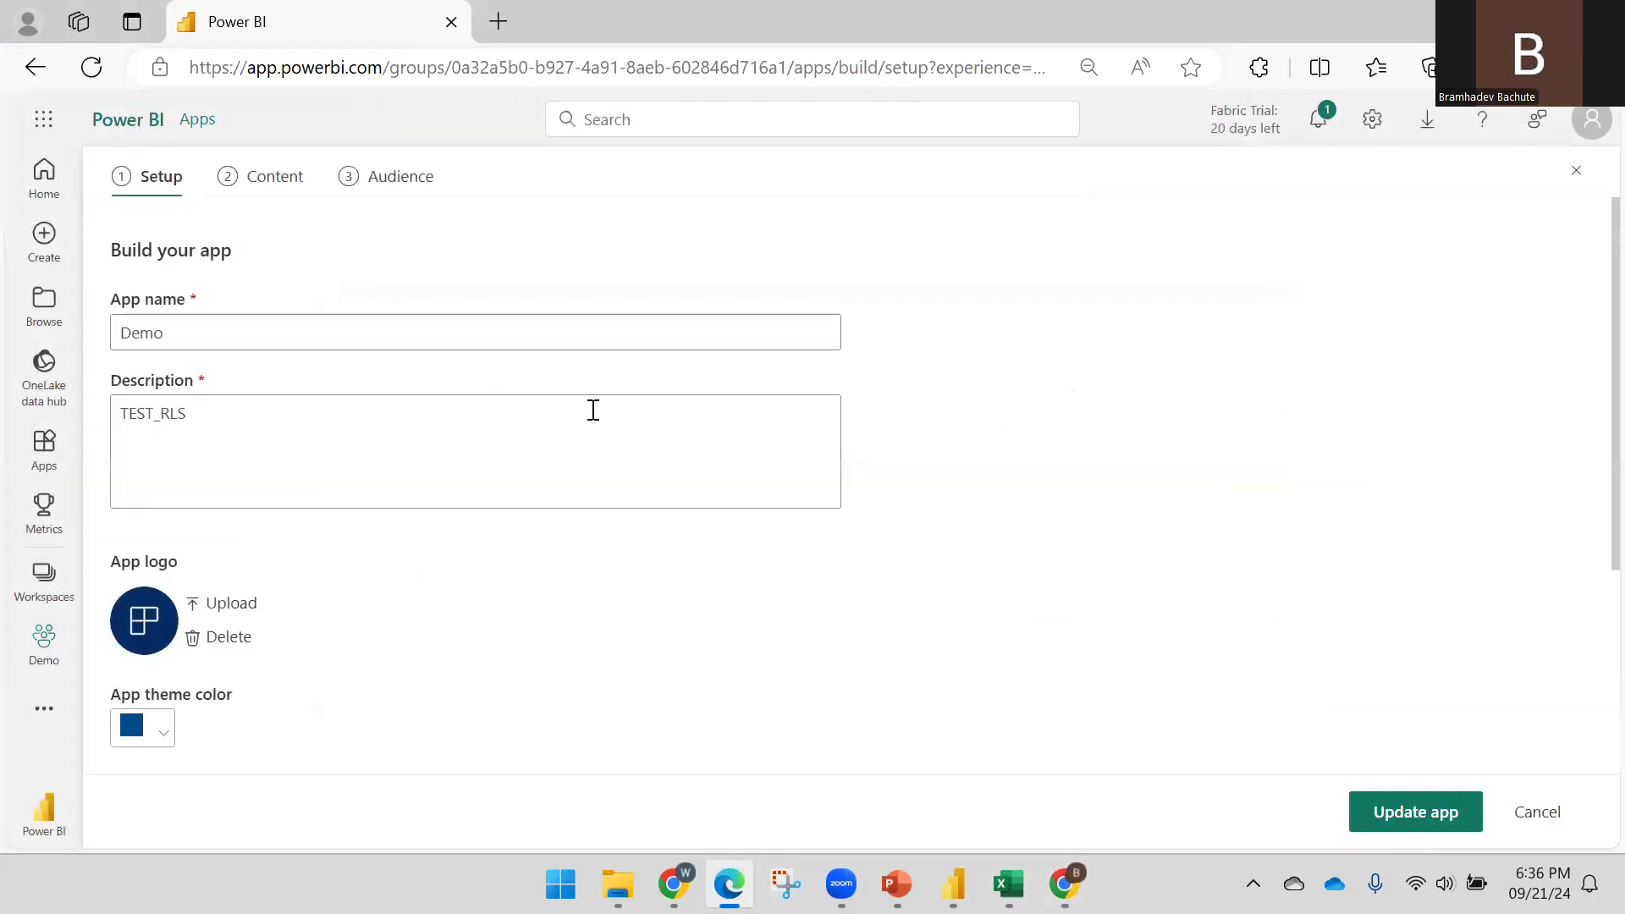
In the other user's browser, replace the report tab with a new tab loading the copied app link
left_click(1065, 883)
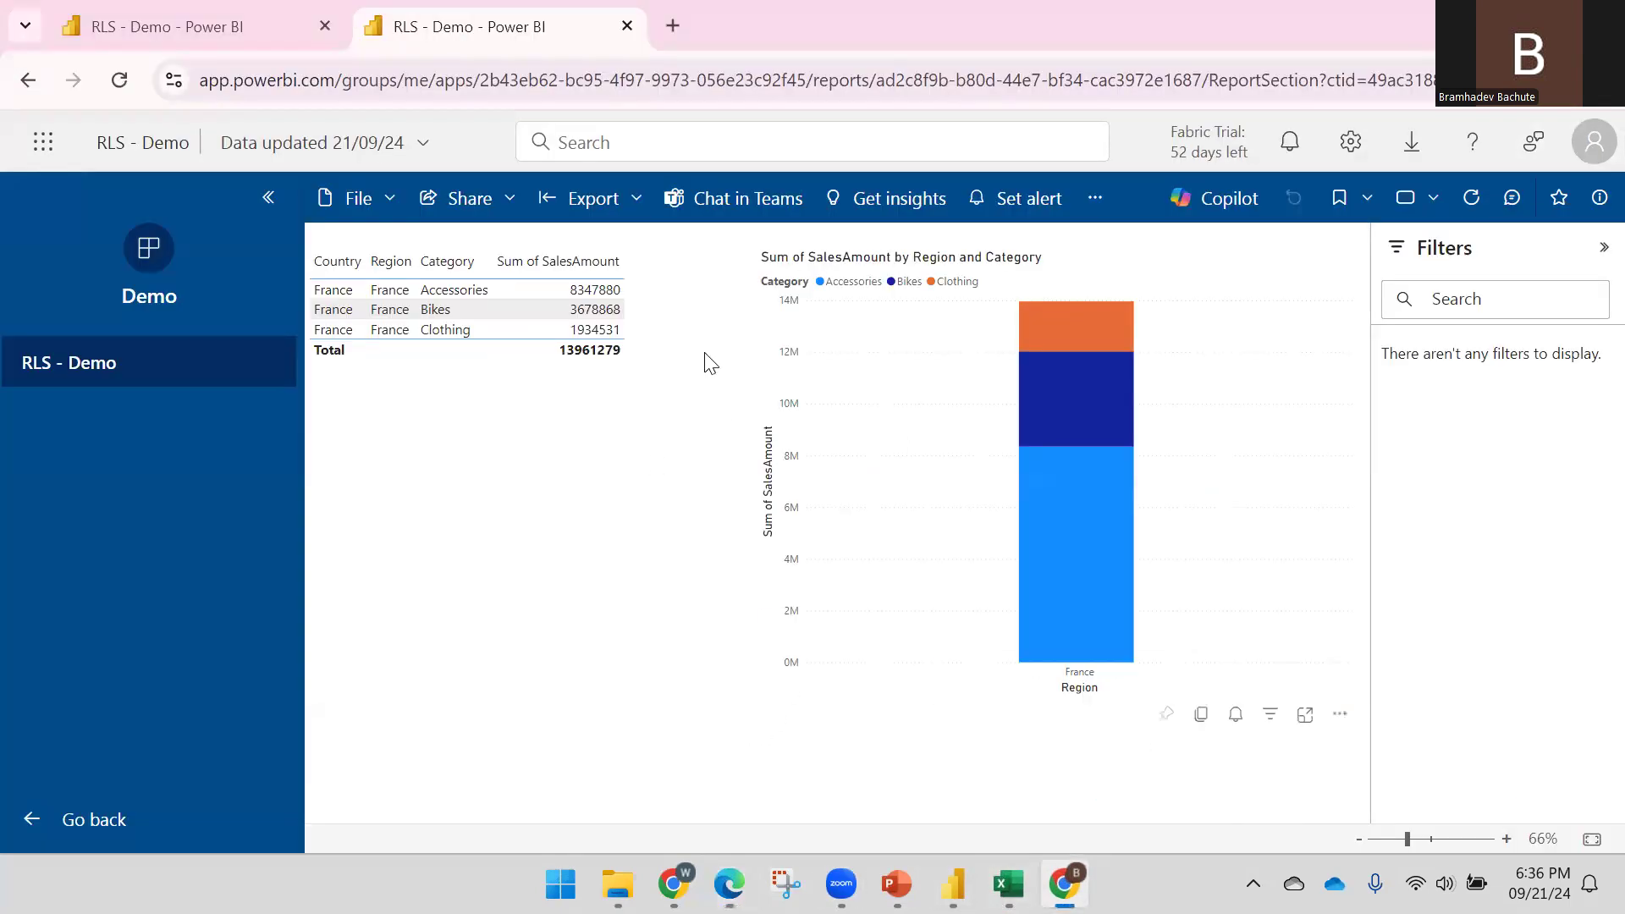
left_click(633, 27)
left_click(374, 26)
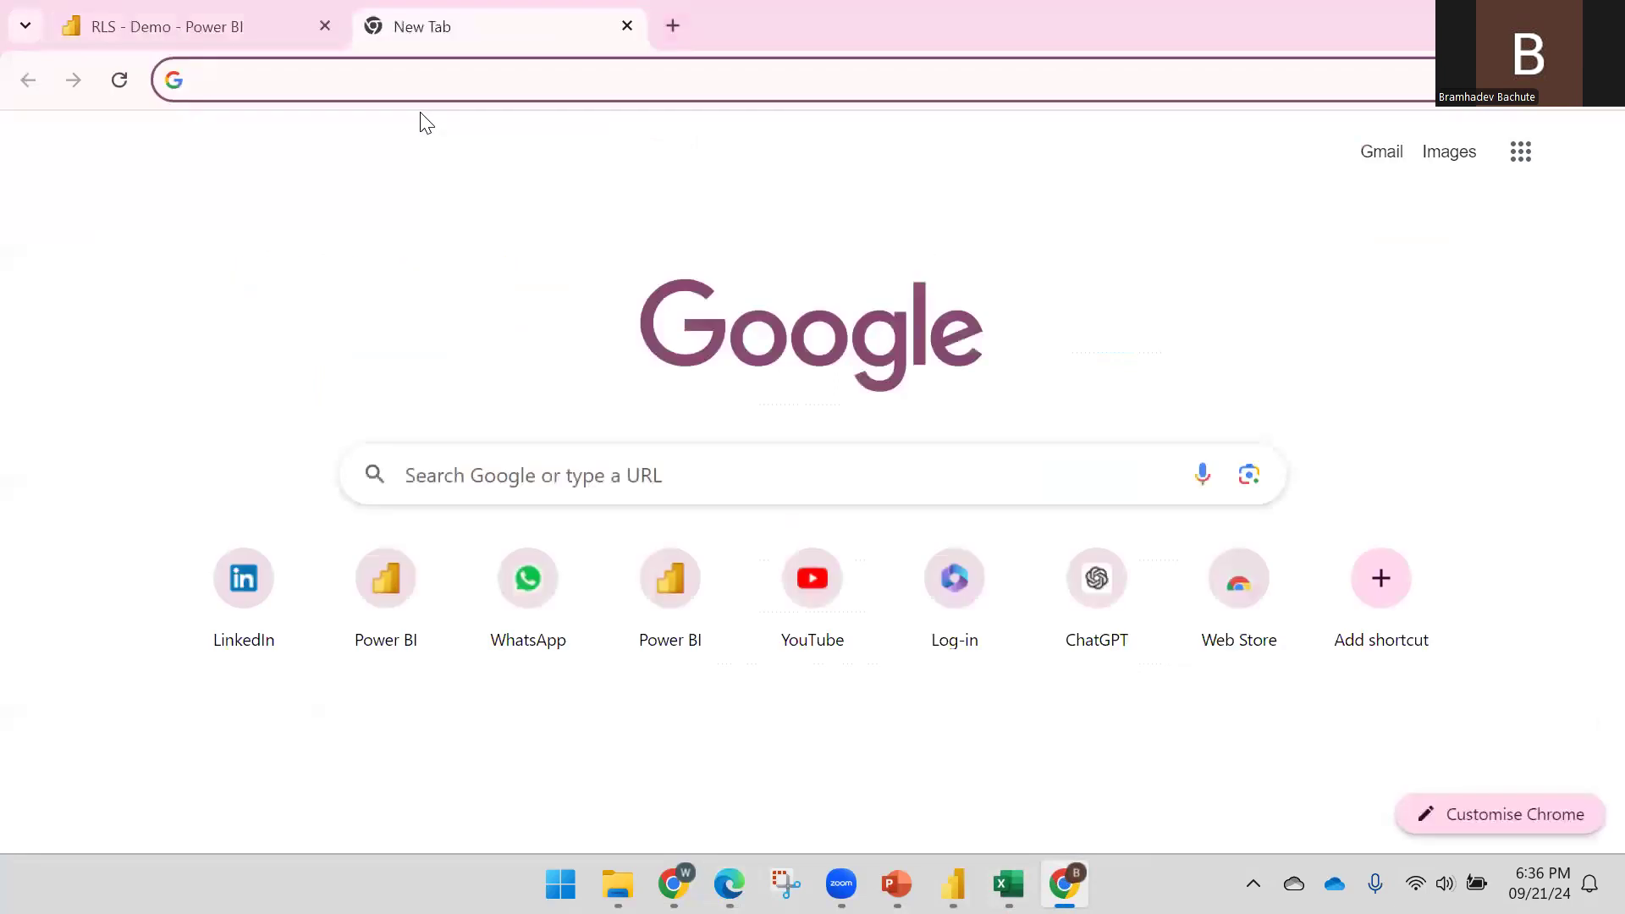
key("ctrl+v")
key("Return")
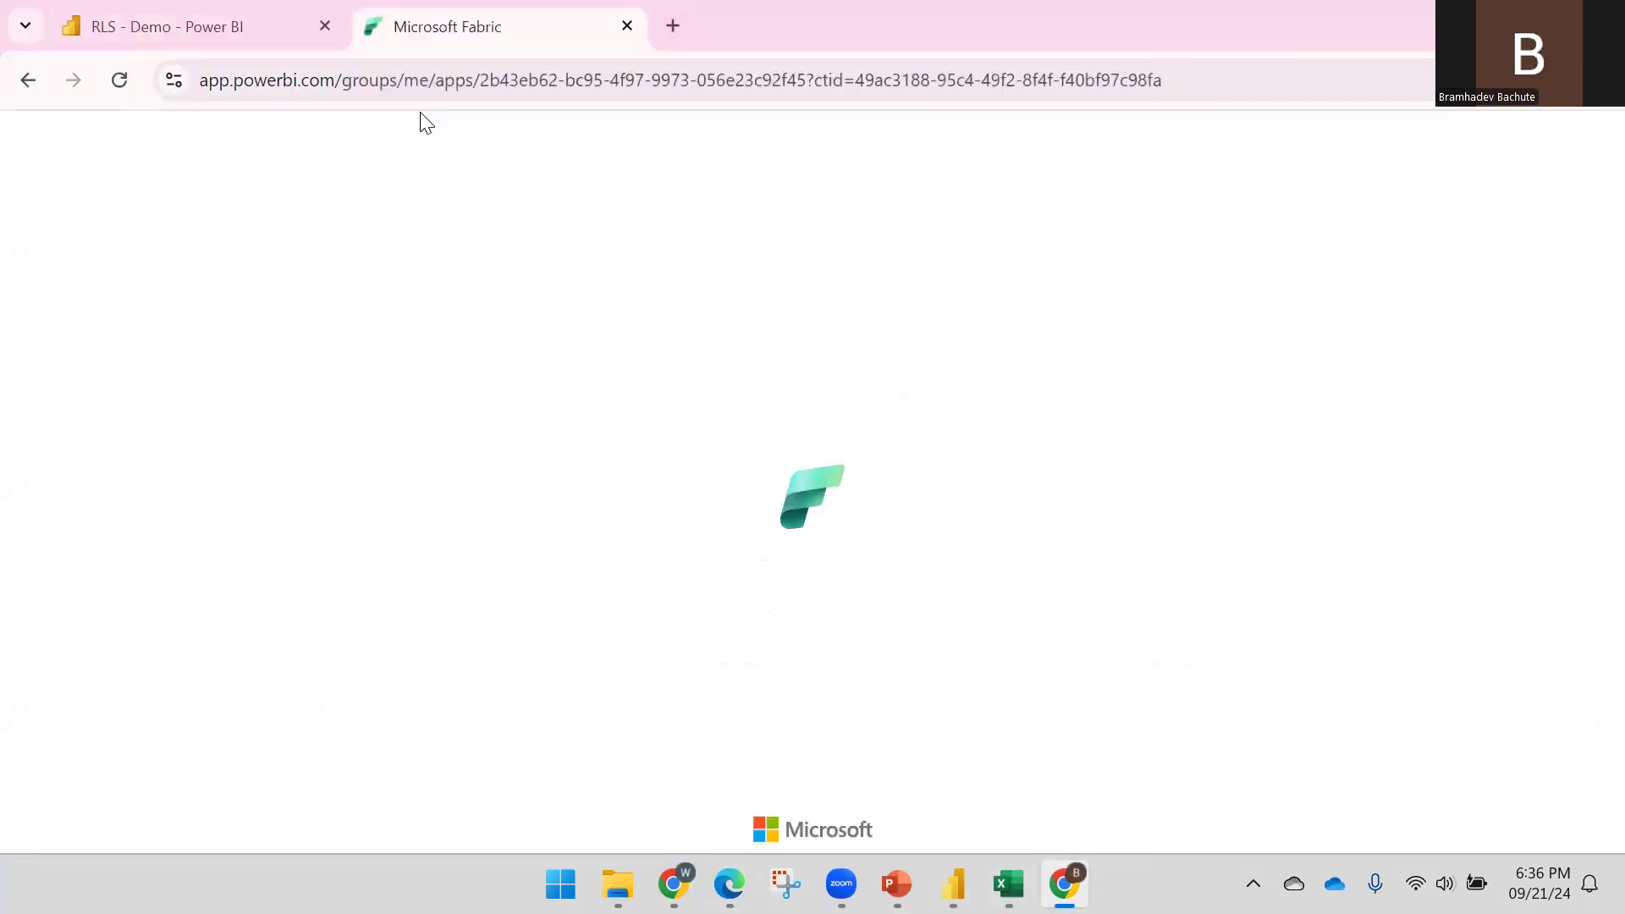
Bring up the Demo app's RLS - Demo report showing only Canada sales totalling 19084753
left_click(276, 26)
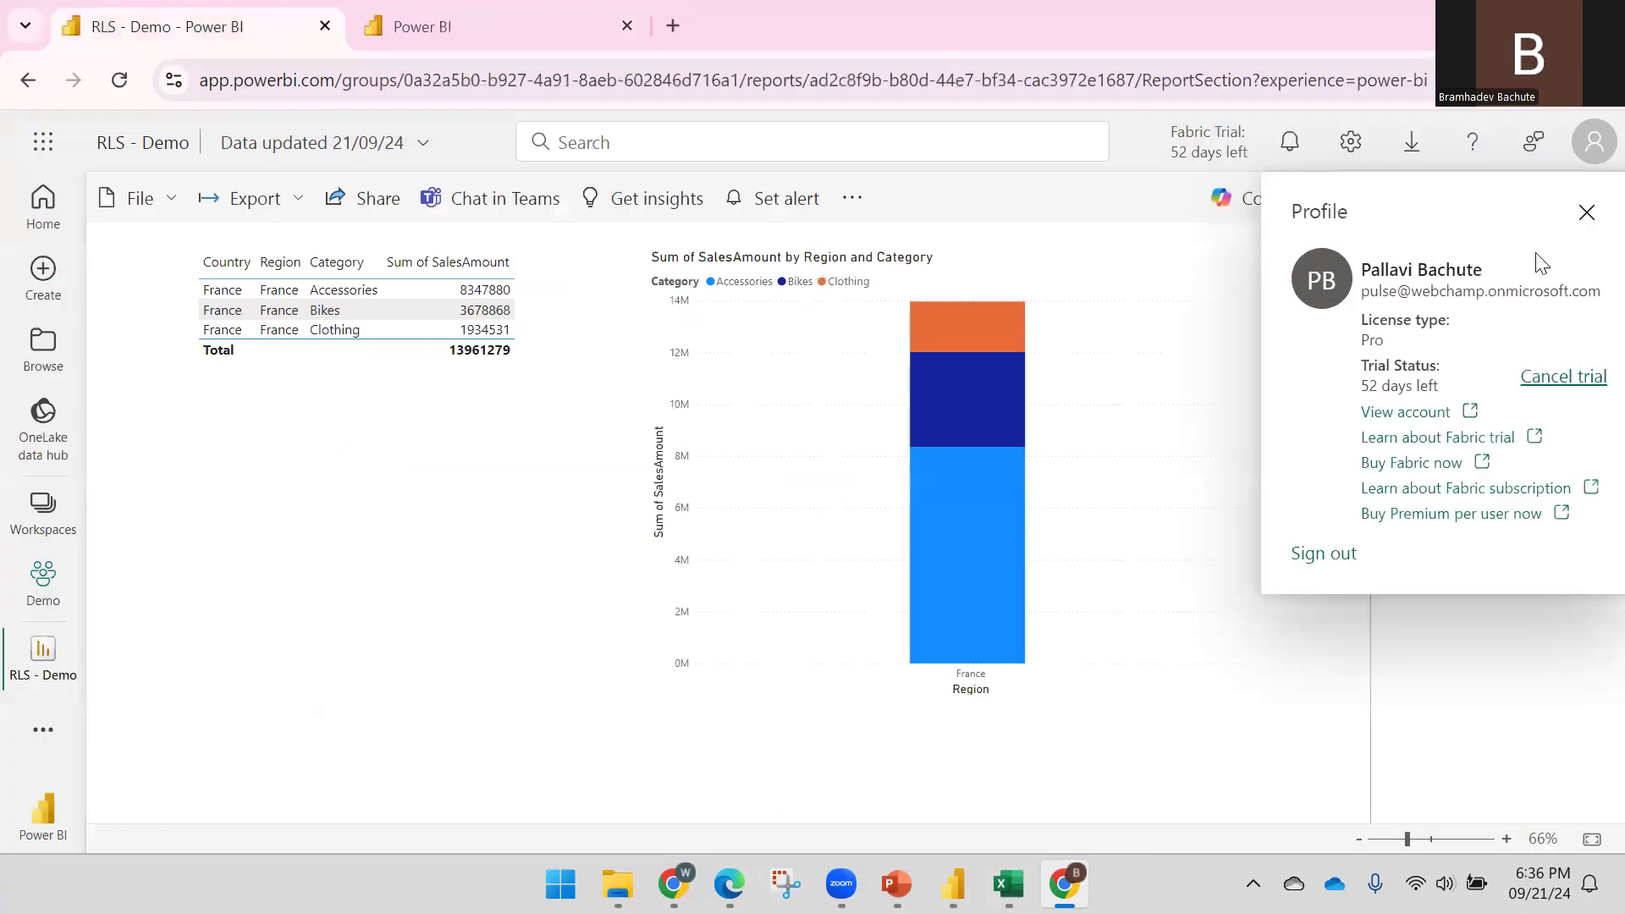
left_click(470, 26)
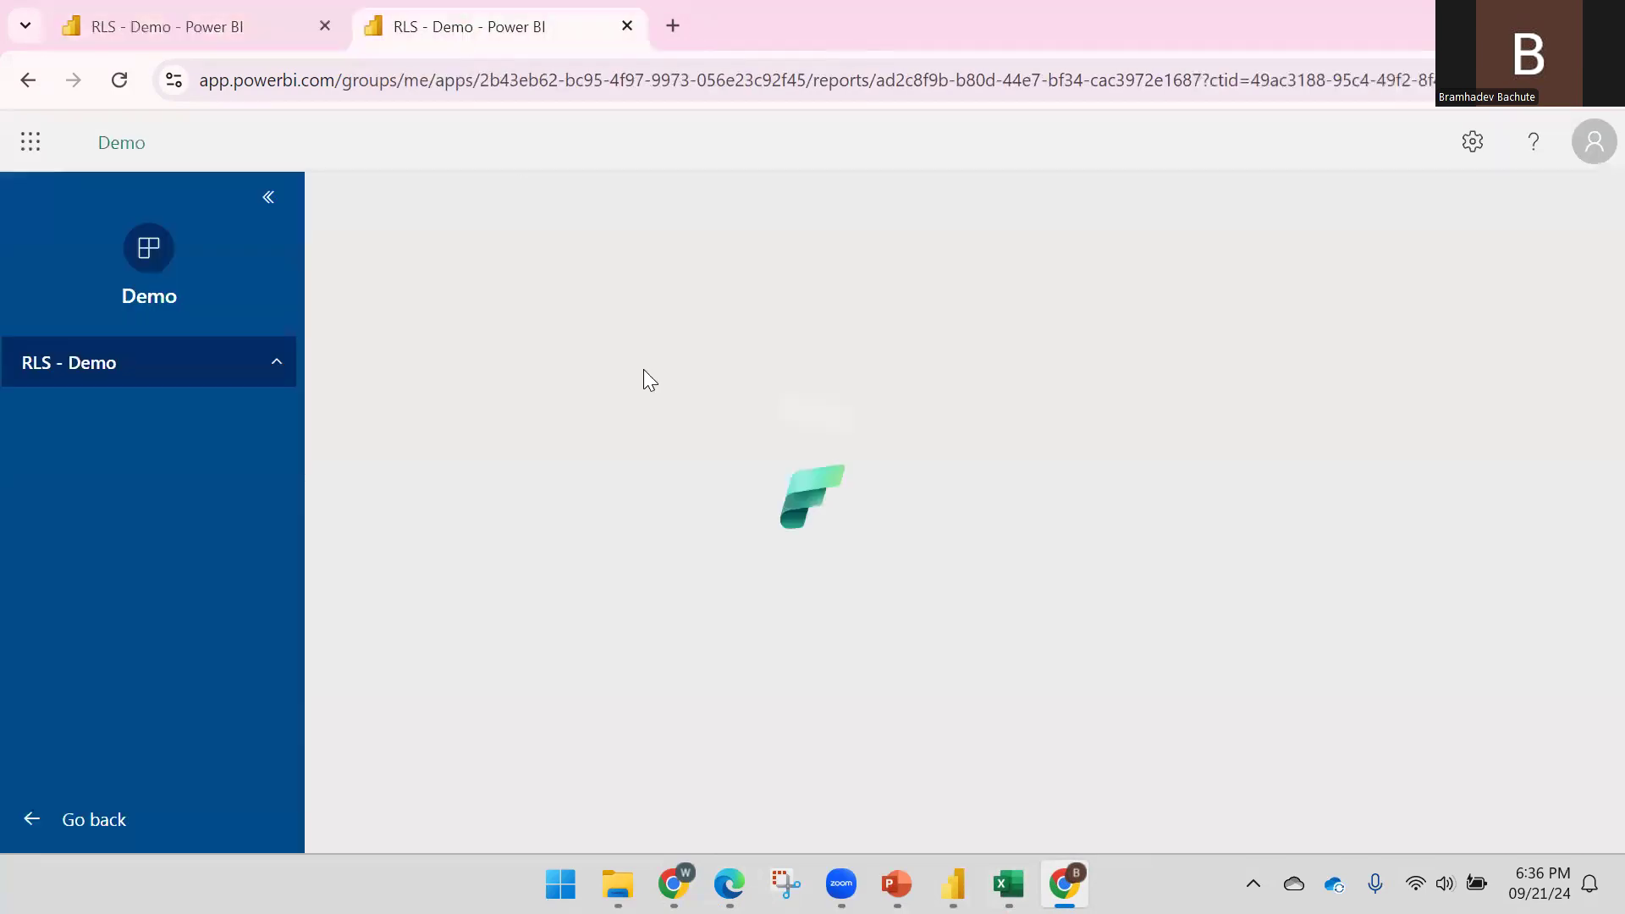
left_click(1007, 883)
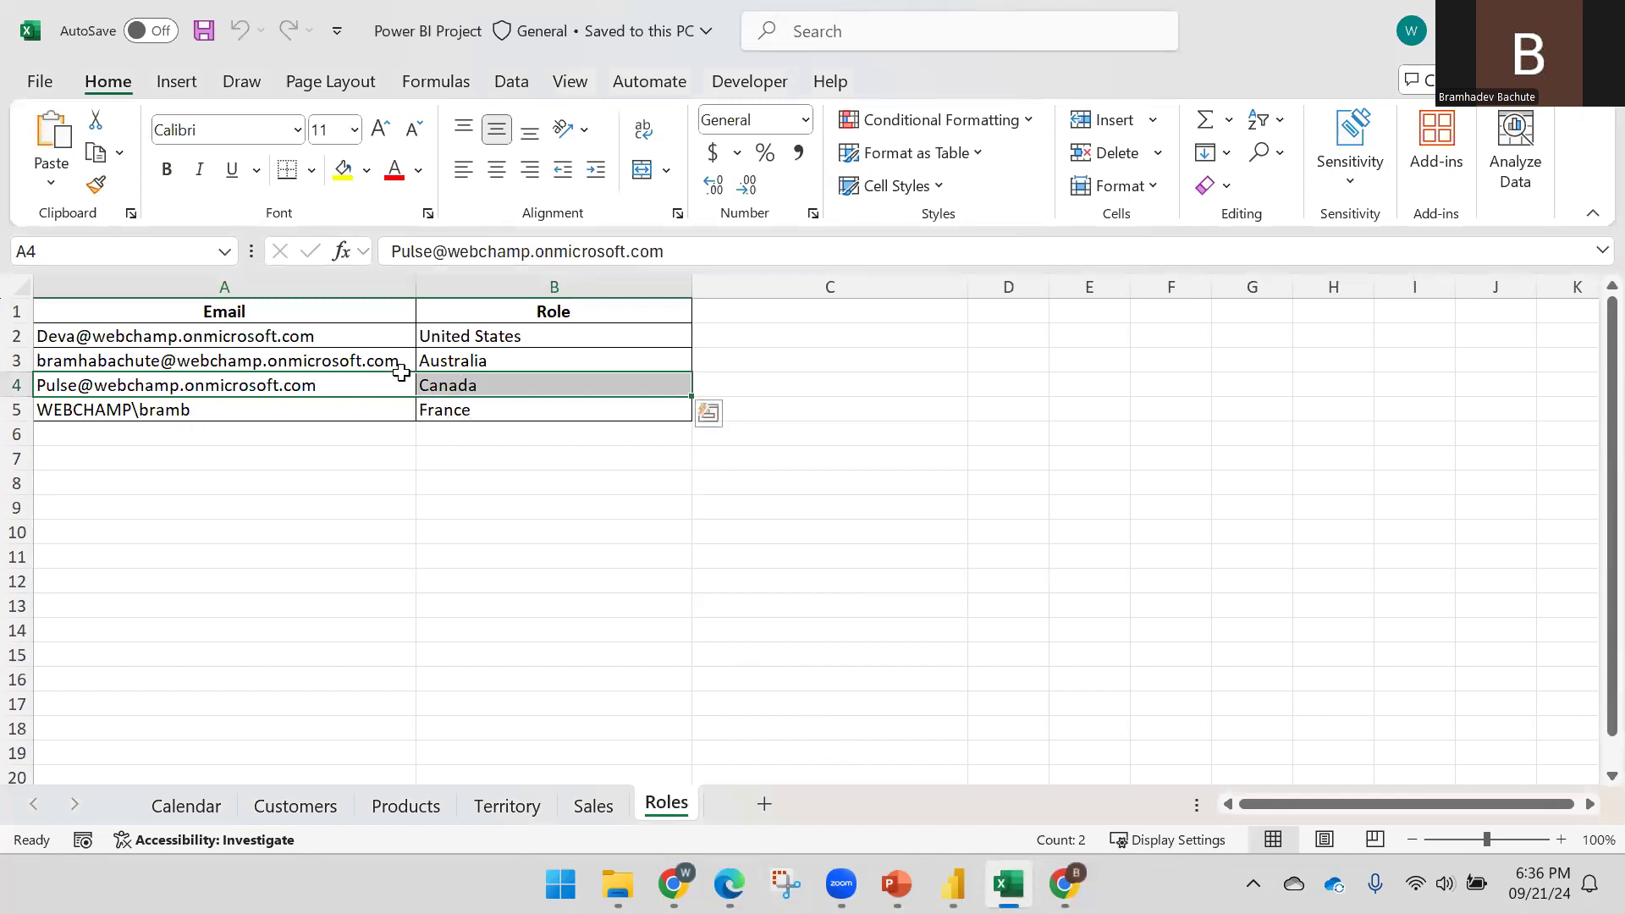
left_click(729, 884)
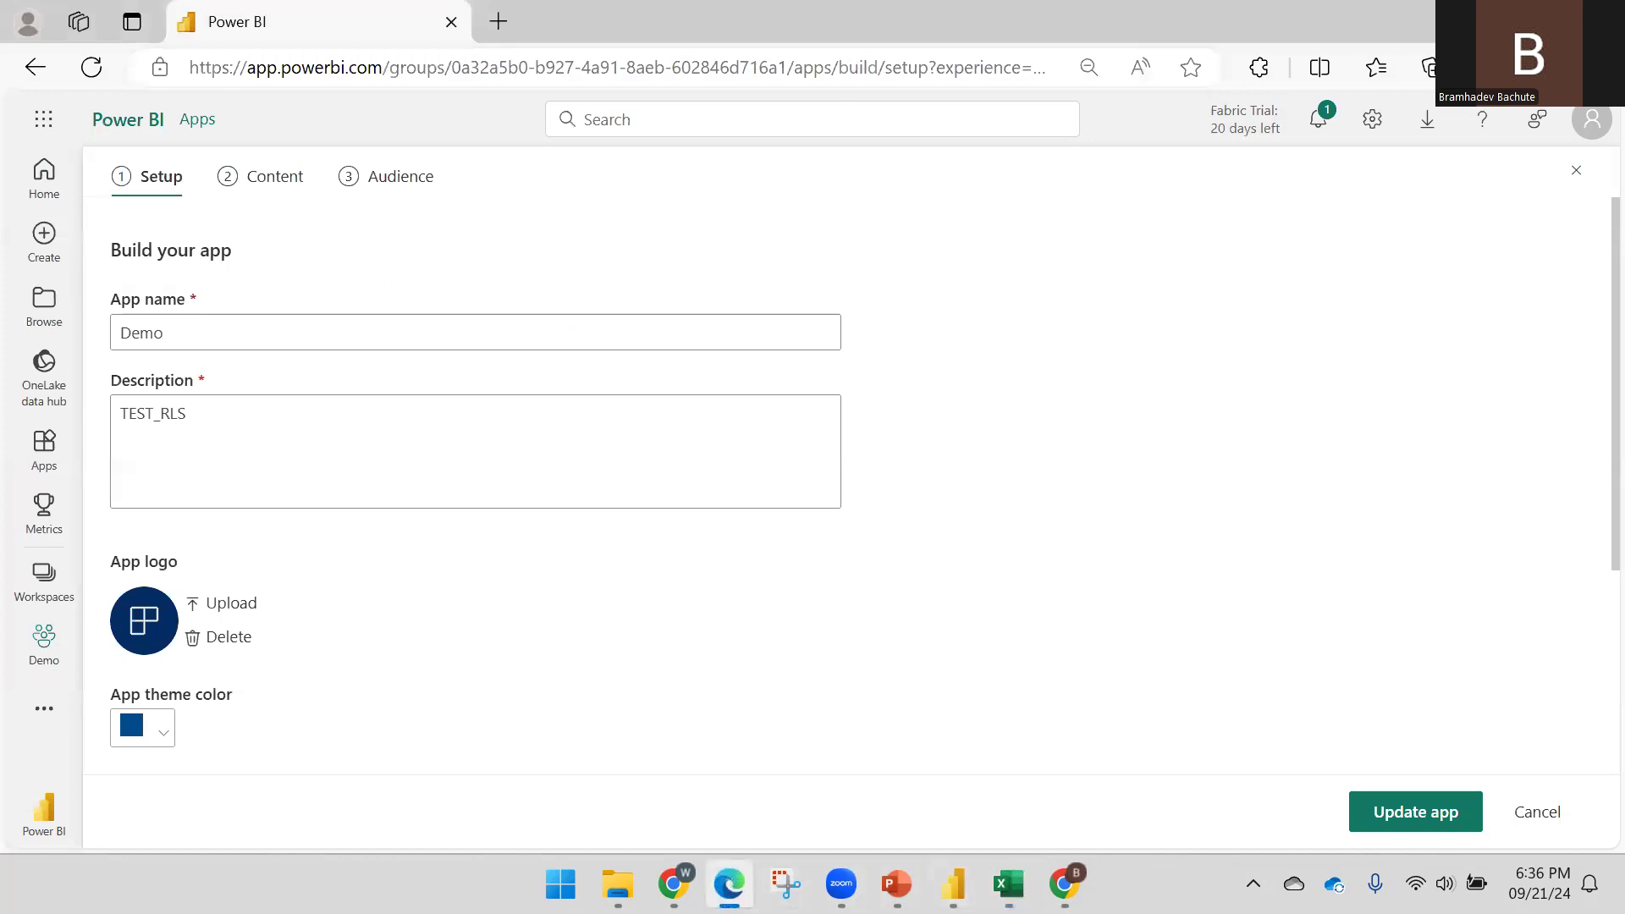
left_click(1065, 884)
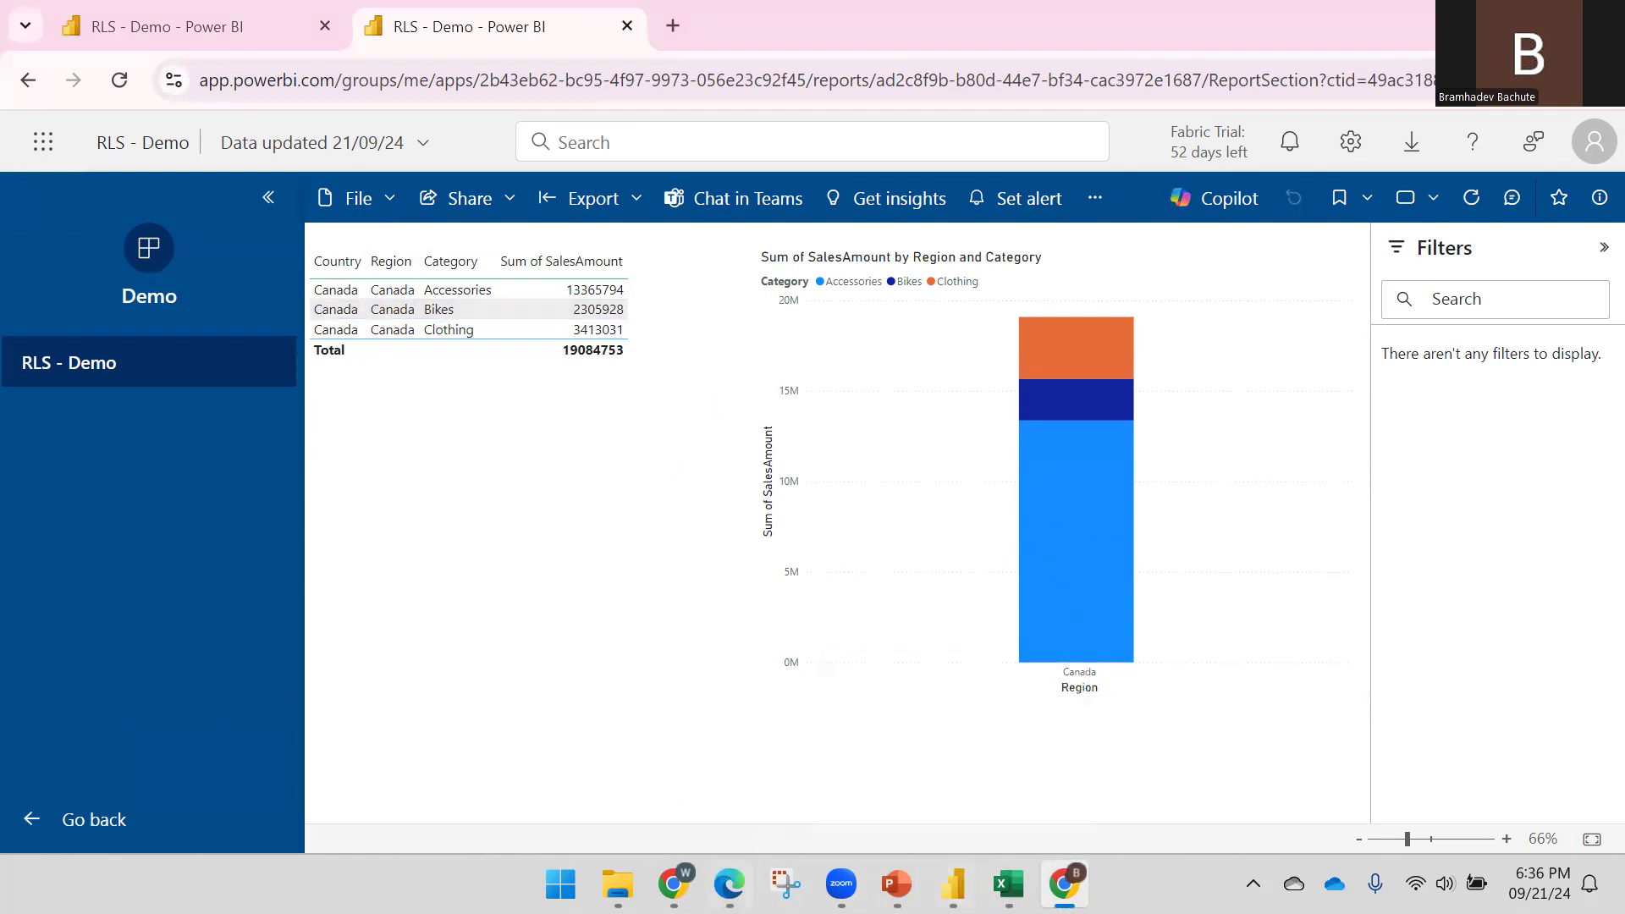
Load the app redirect link in the other user's window, showing United States-only sales of 53580716
left_click(672, 884)
left_click(1595, 142)
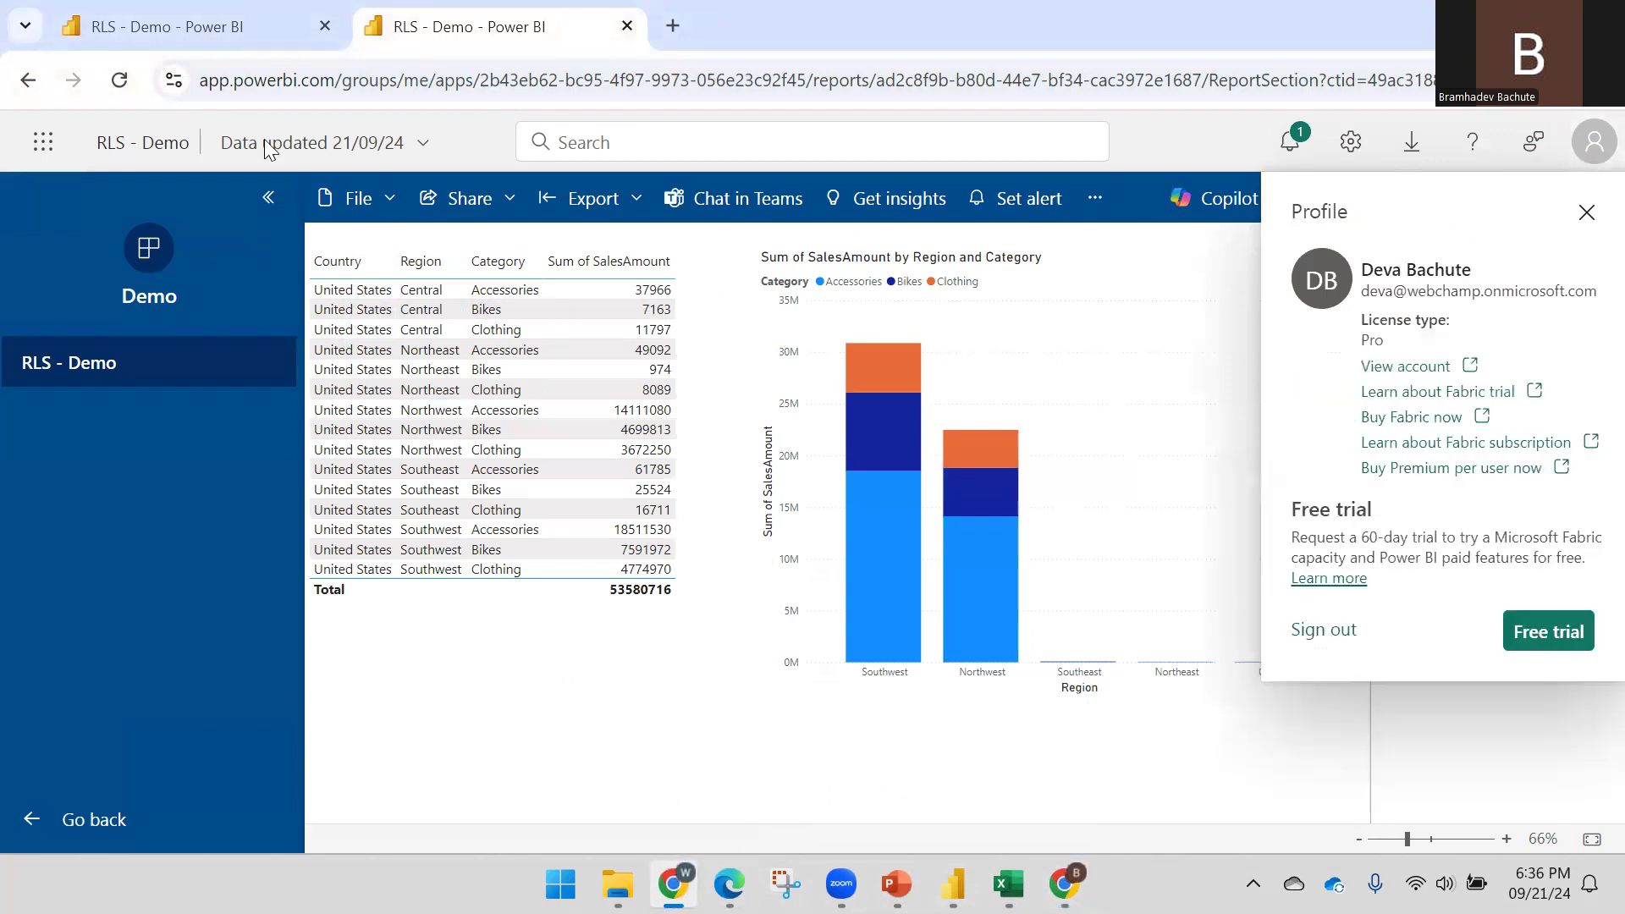
left_click(292, 86)
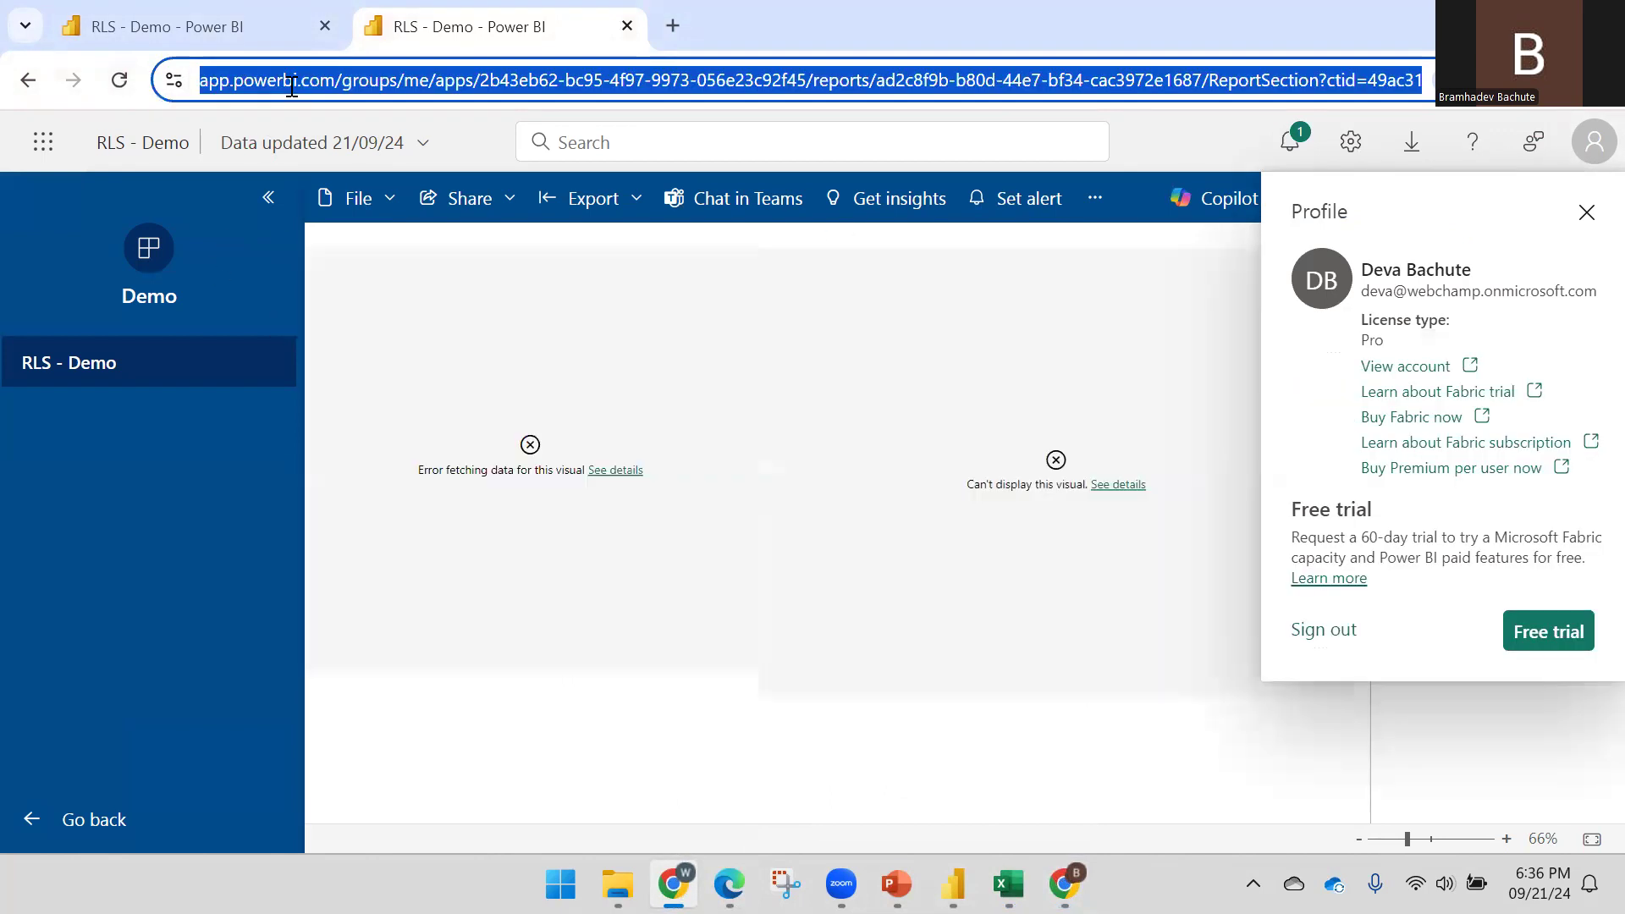
type("https://app.powerbi.com/Redirect?action=OpenApp&appId=2b43eb62-bc95-4f97-9973-056e23c92f45&ctid=49ac3188-95c4-49f2-8f4f-f40bf97c98fa")
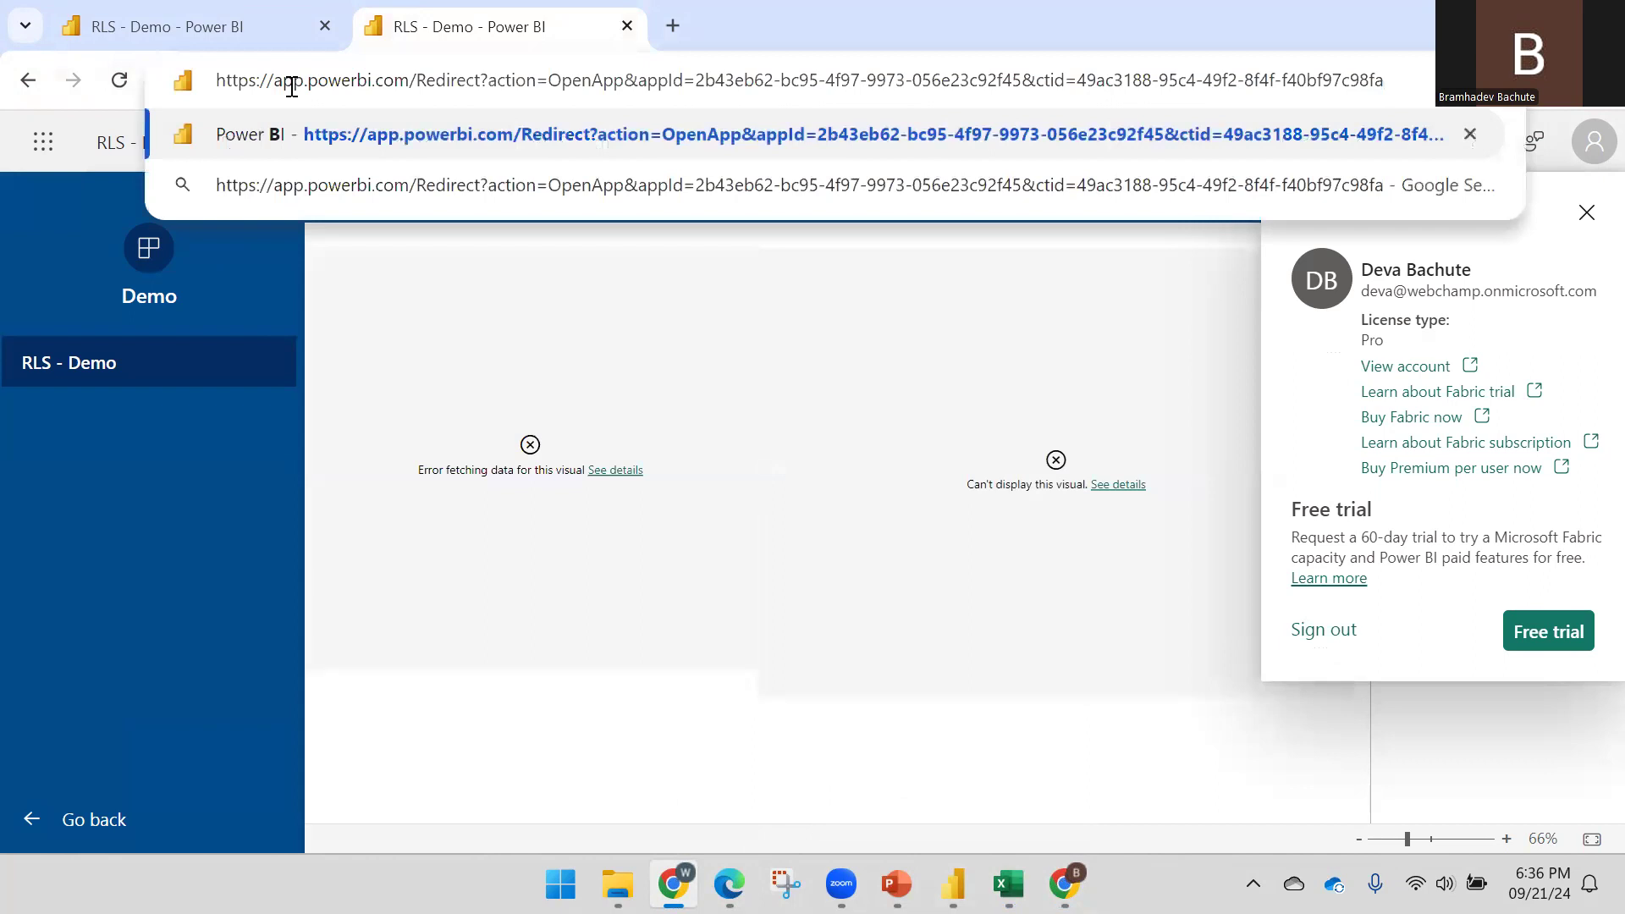
key("Return")
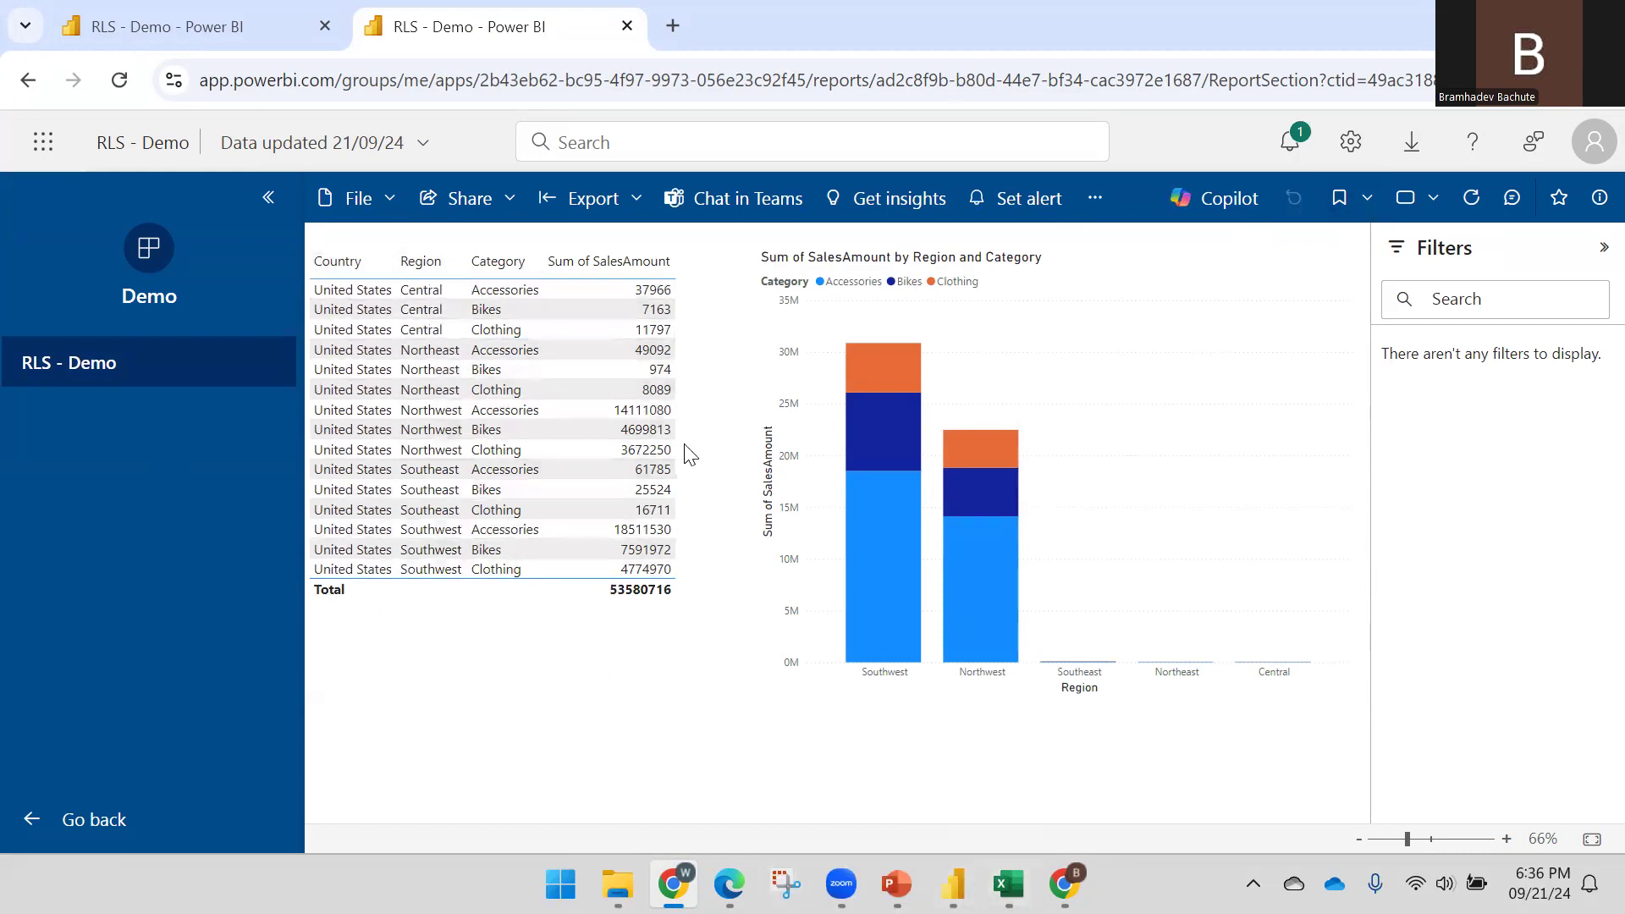
left_click(1064, 883)
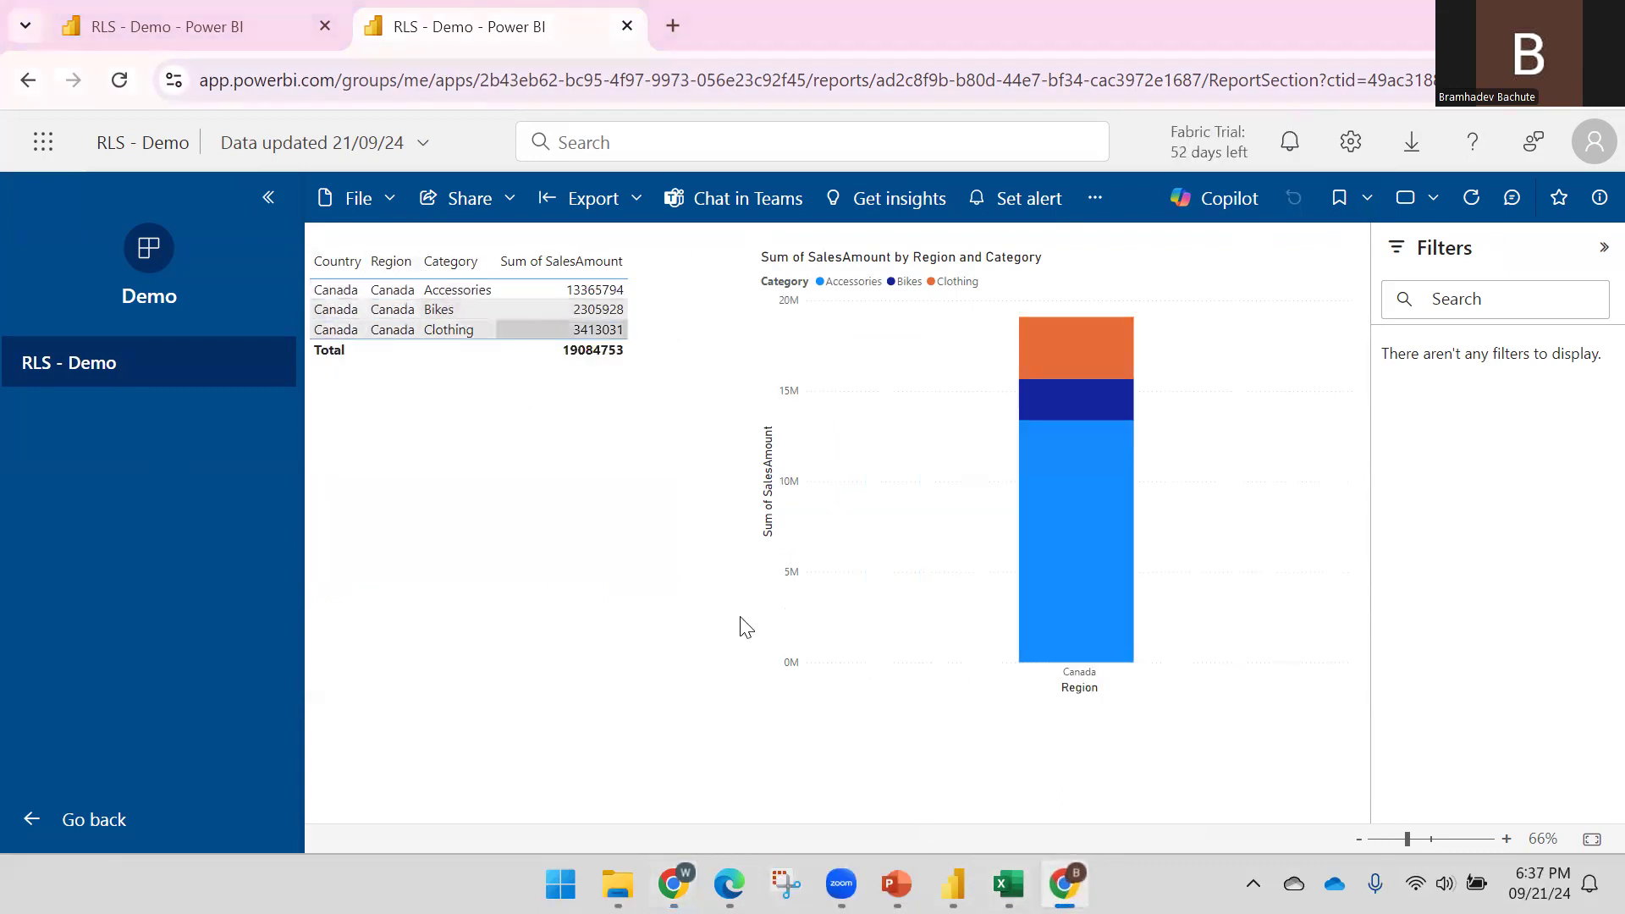
left_click(1008, 884)
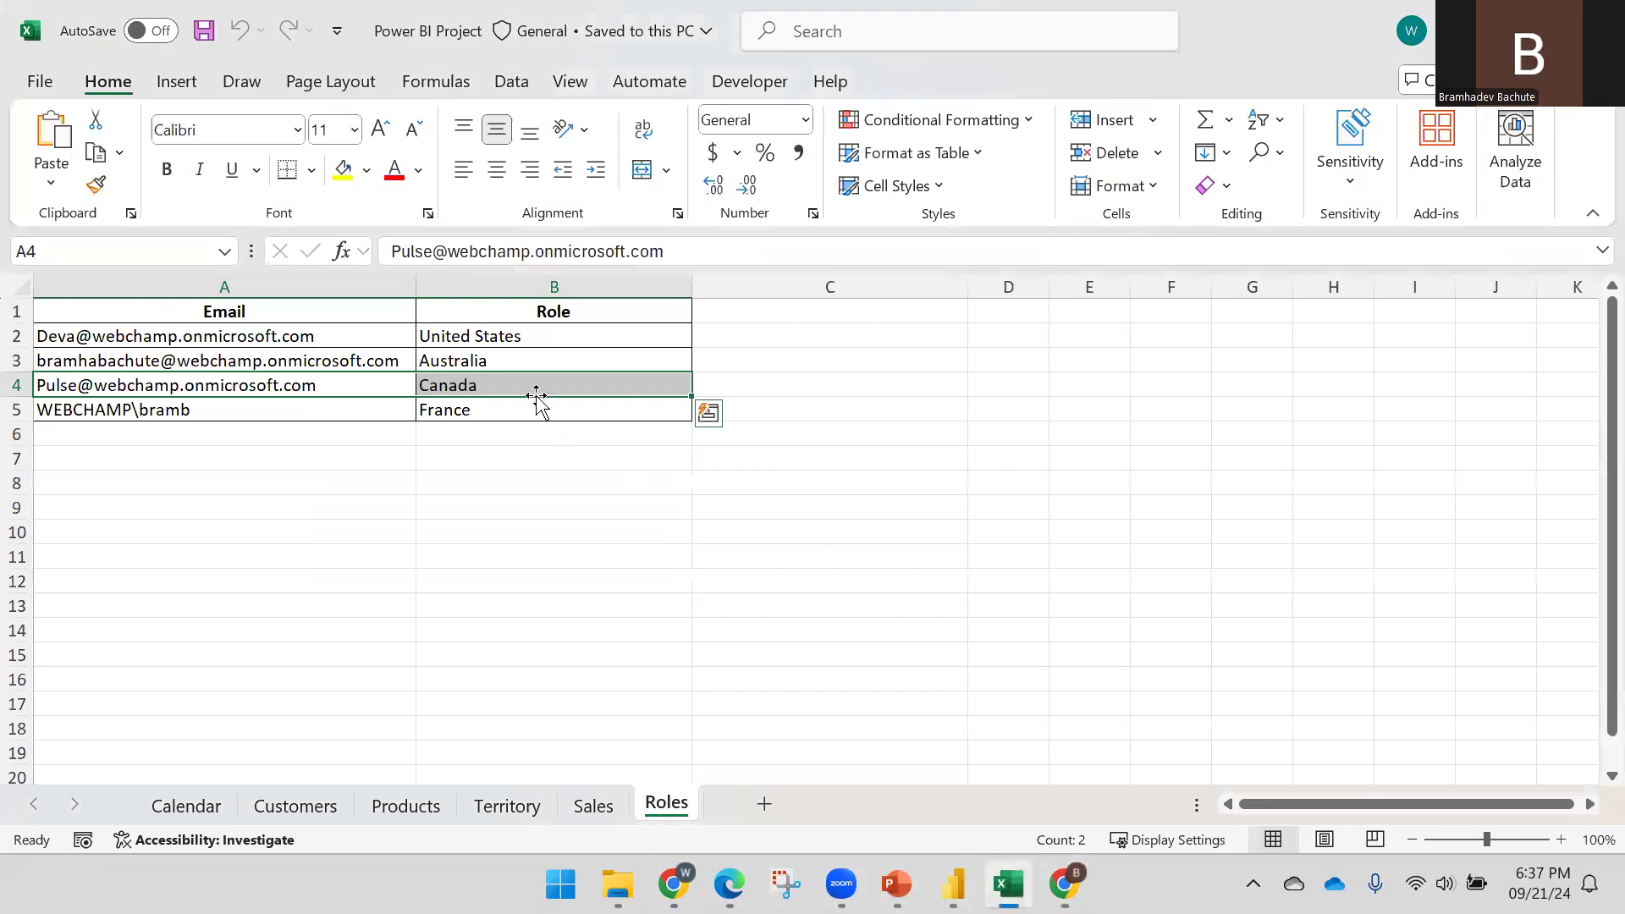
From Table view, open the Roles table's query in Power Query Editor, showing four Role/Email rows
left_click(953, 884)
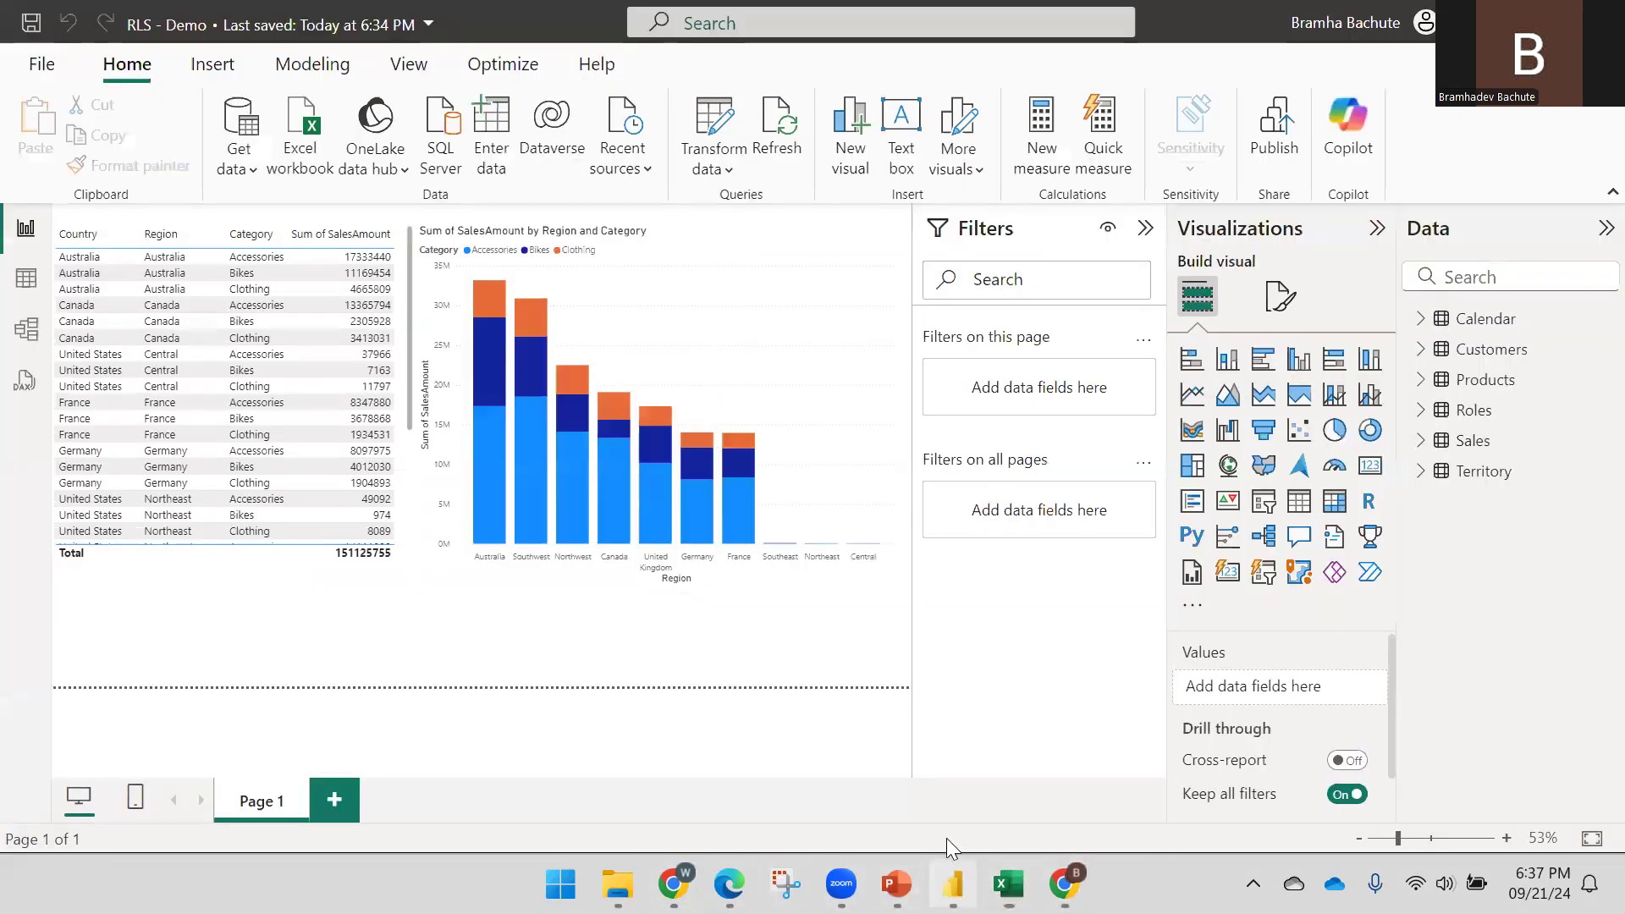
left_click(1483, 470)
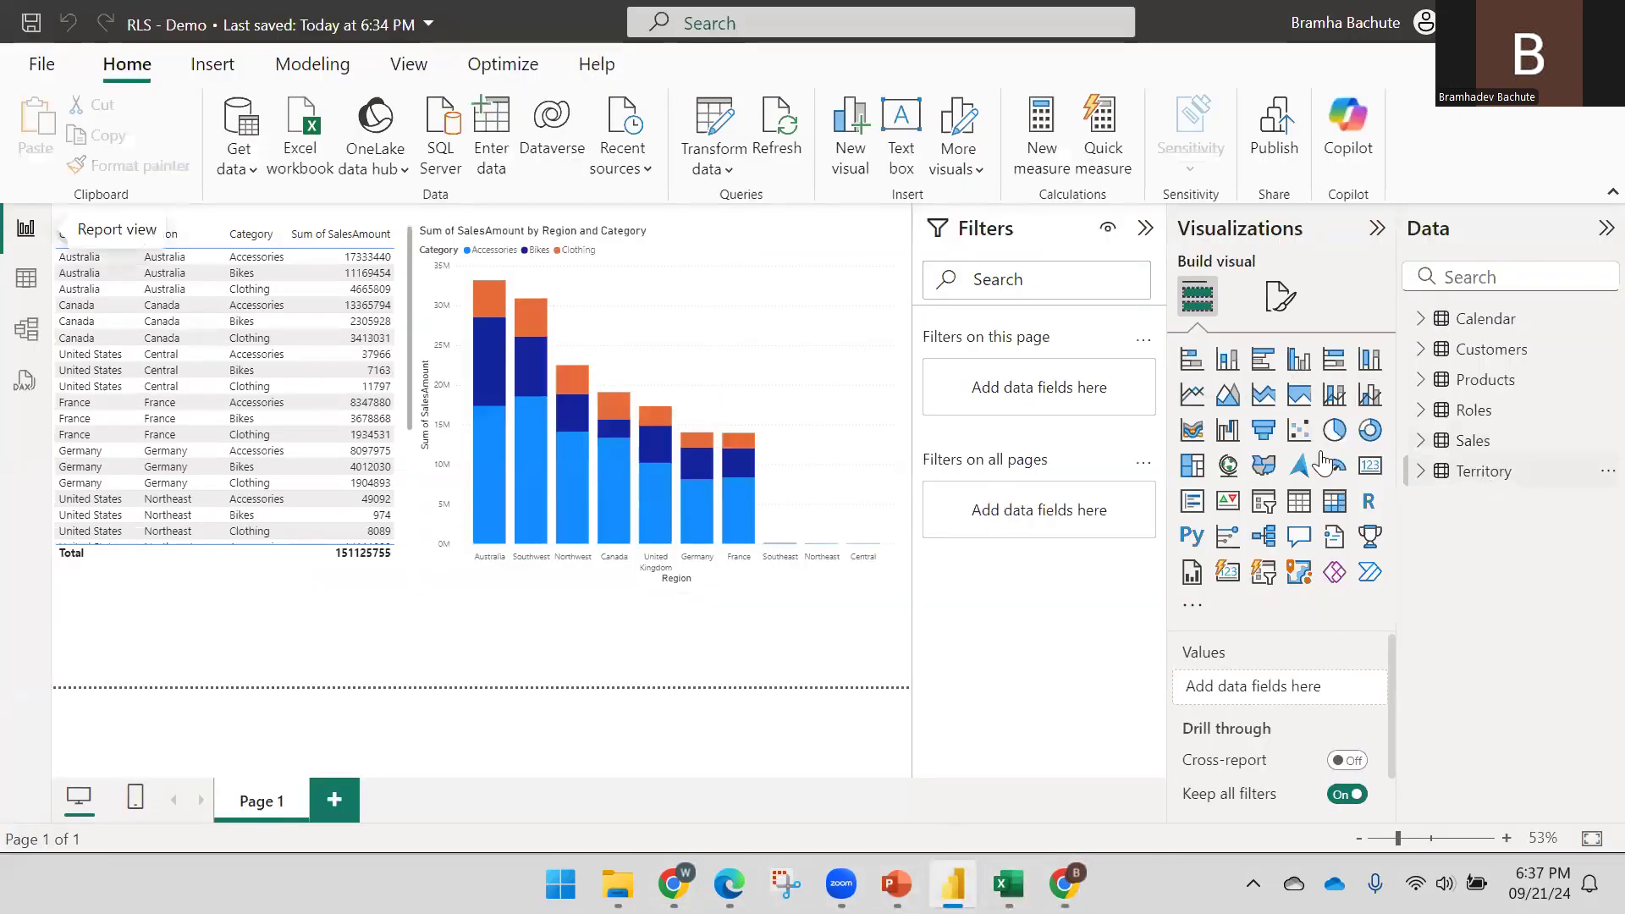
left_click(26, 279)
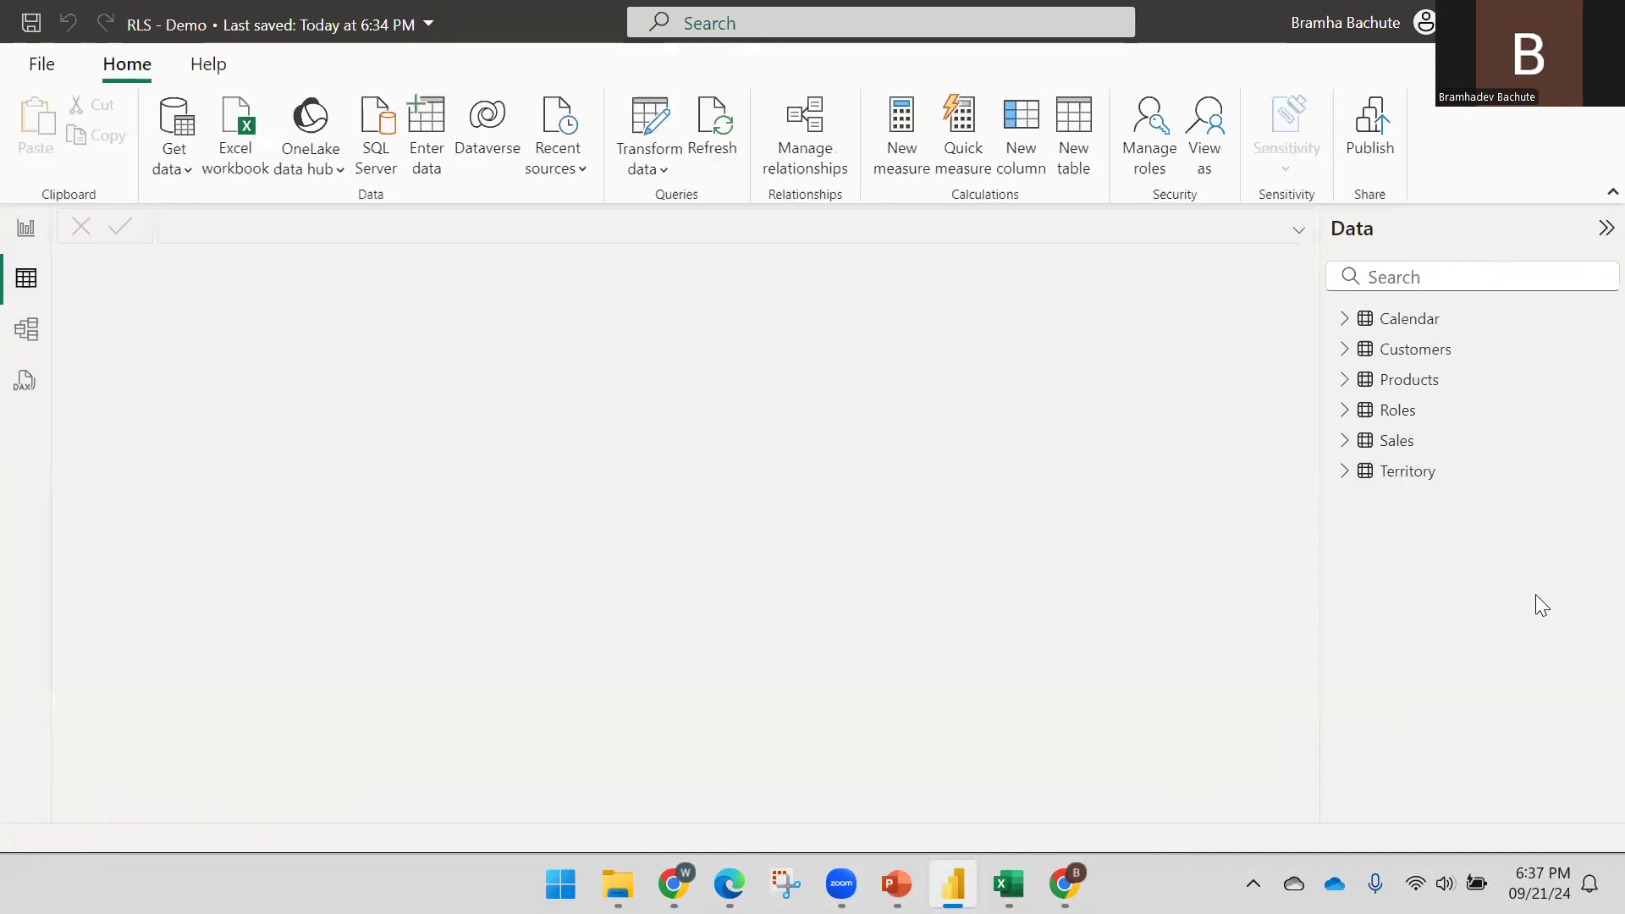
left_click(1405, 472)
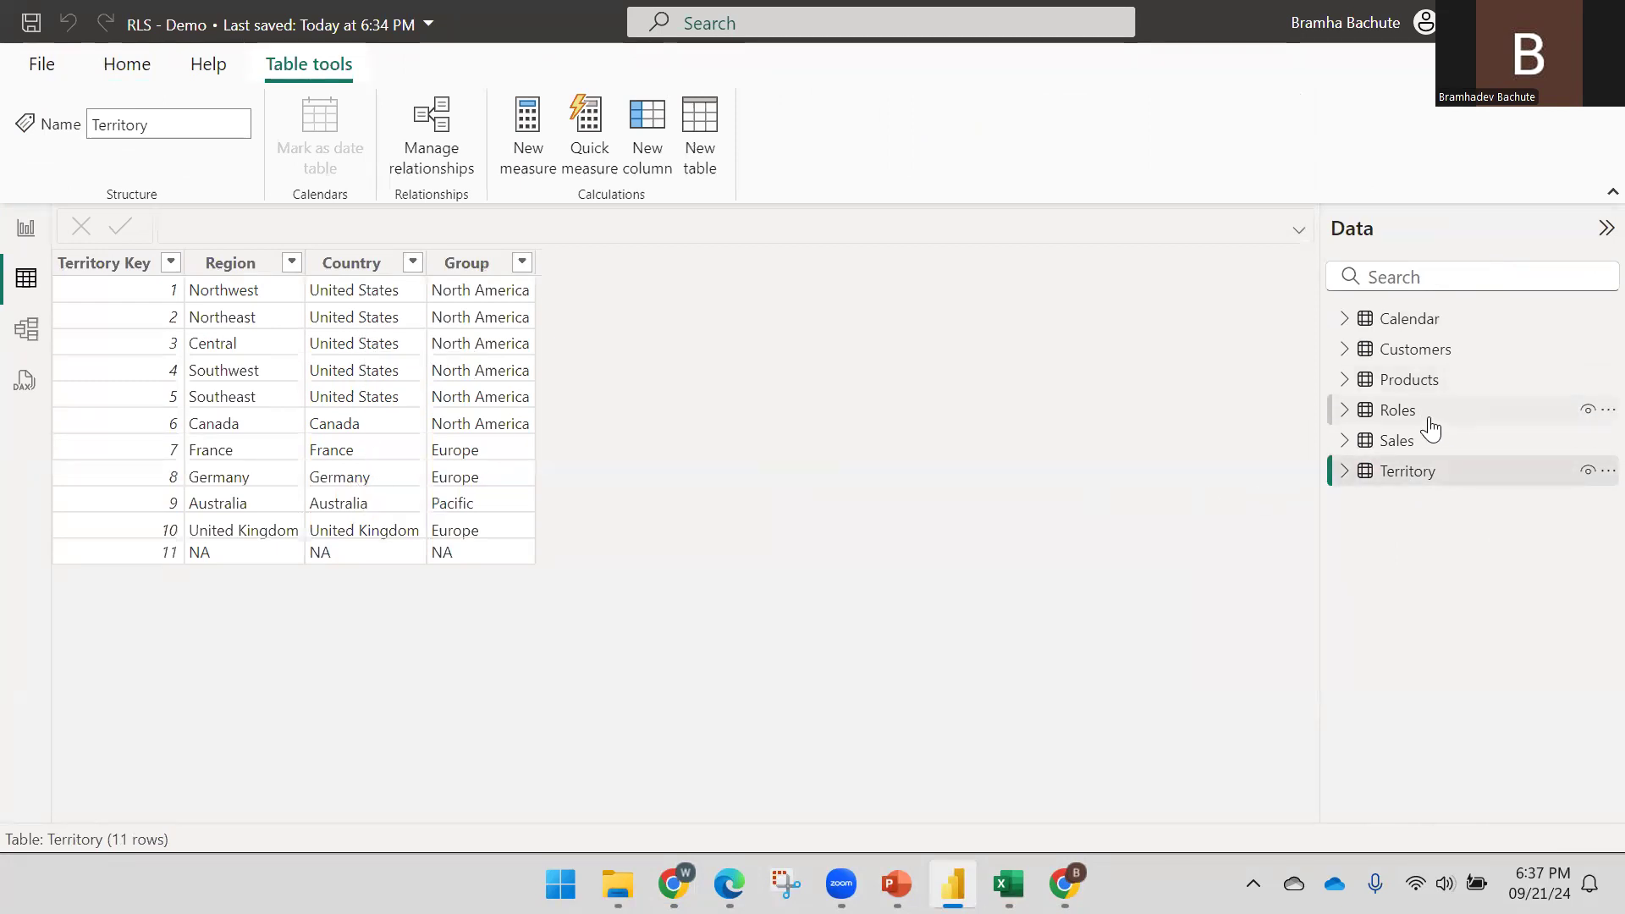
mouse_move(1430, 429)
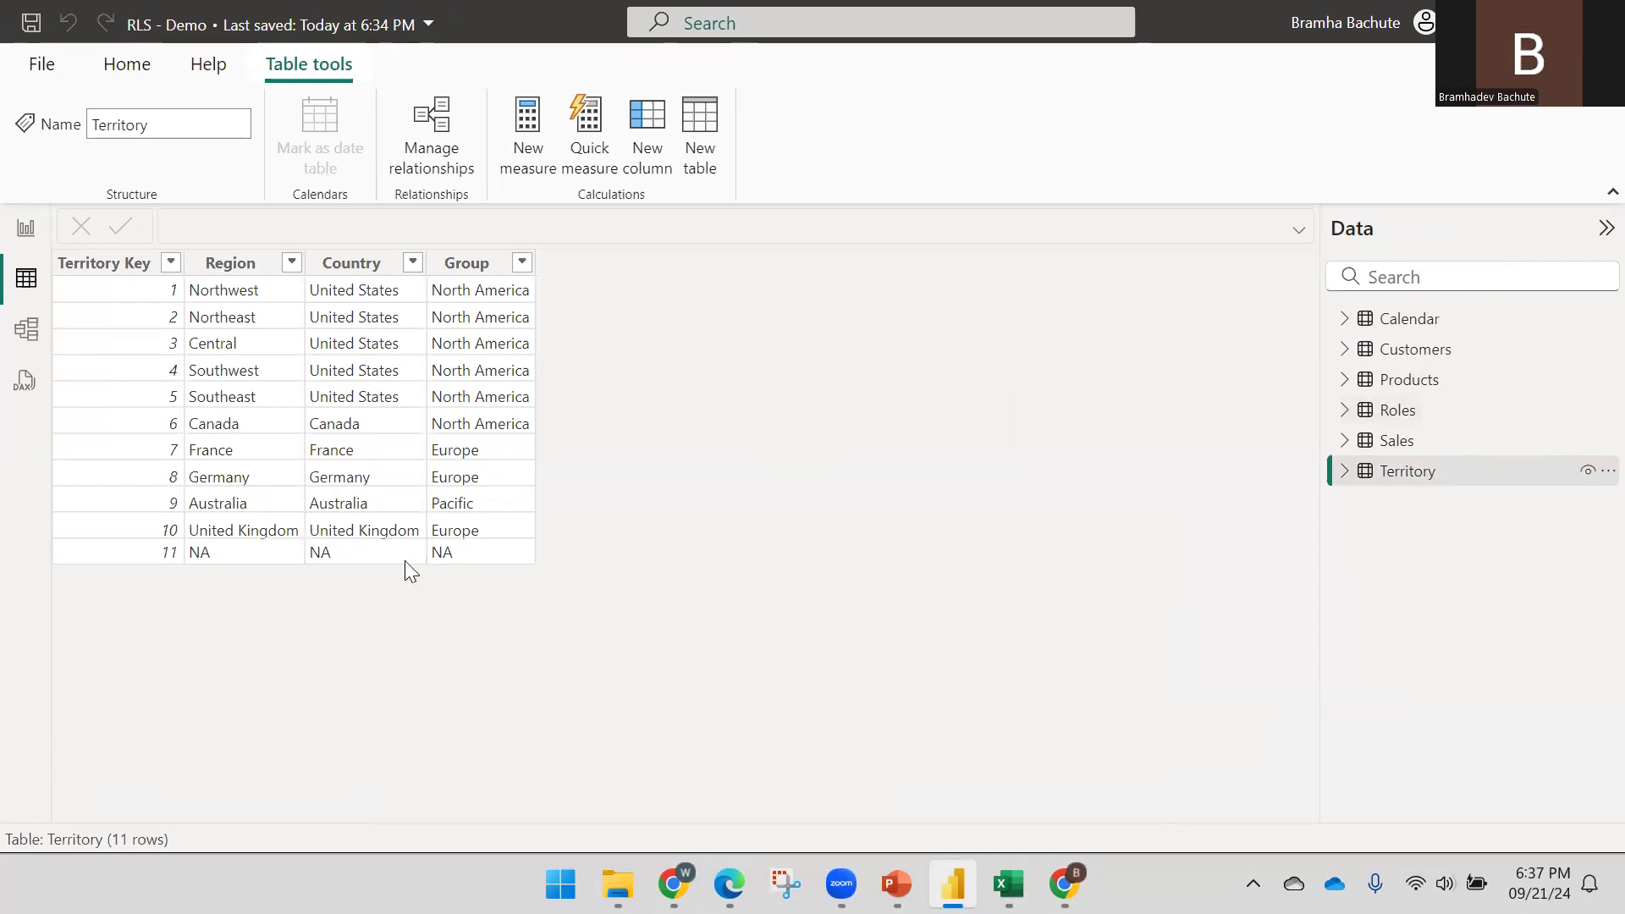
left_click(1407, 413)
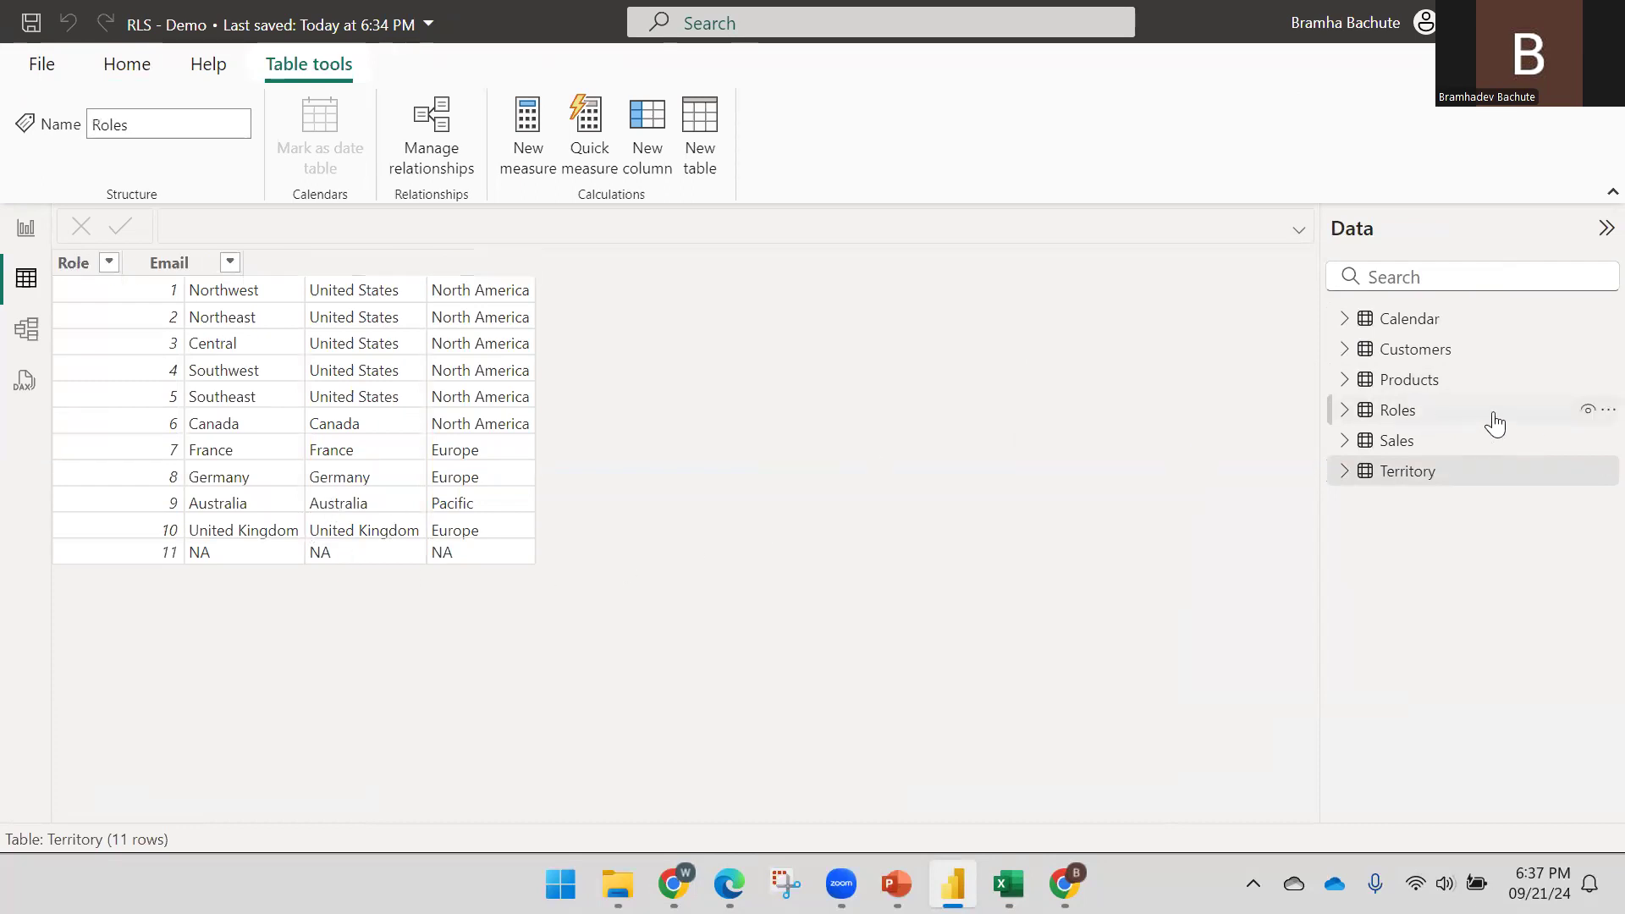
left_click(1604, 411)
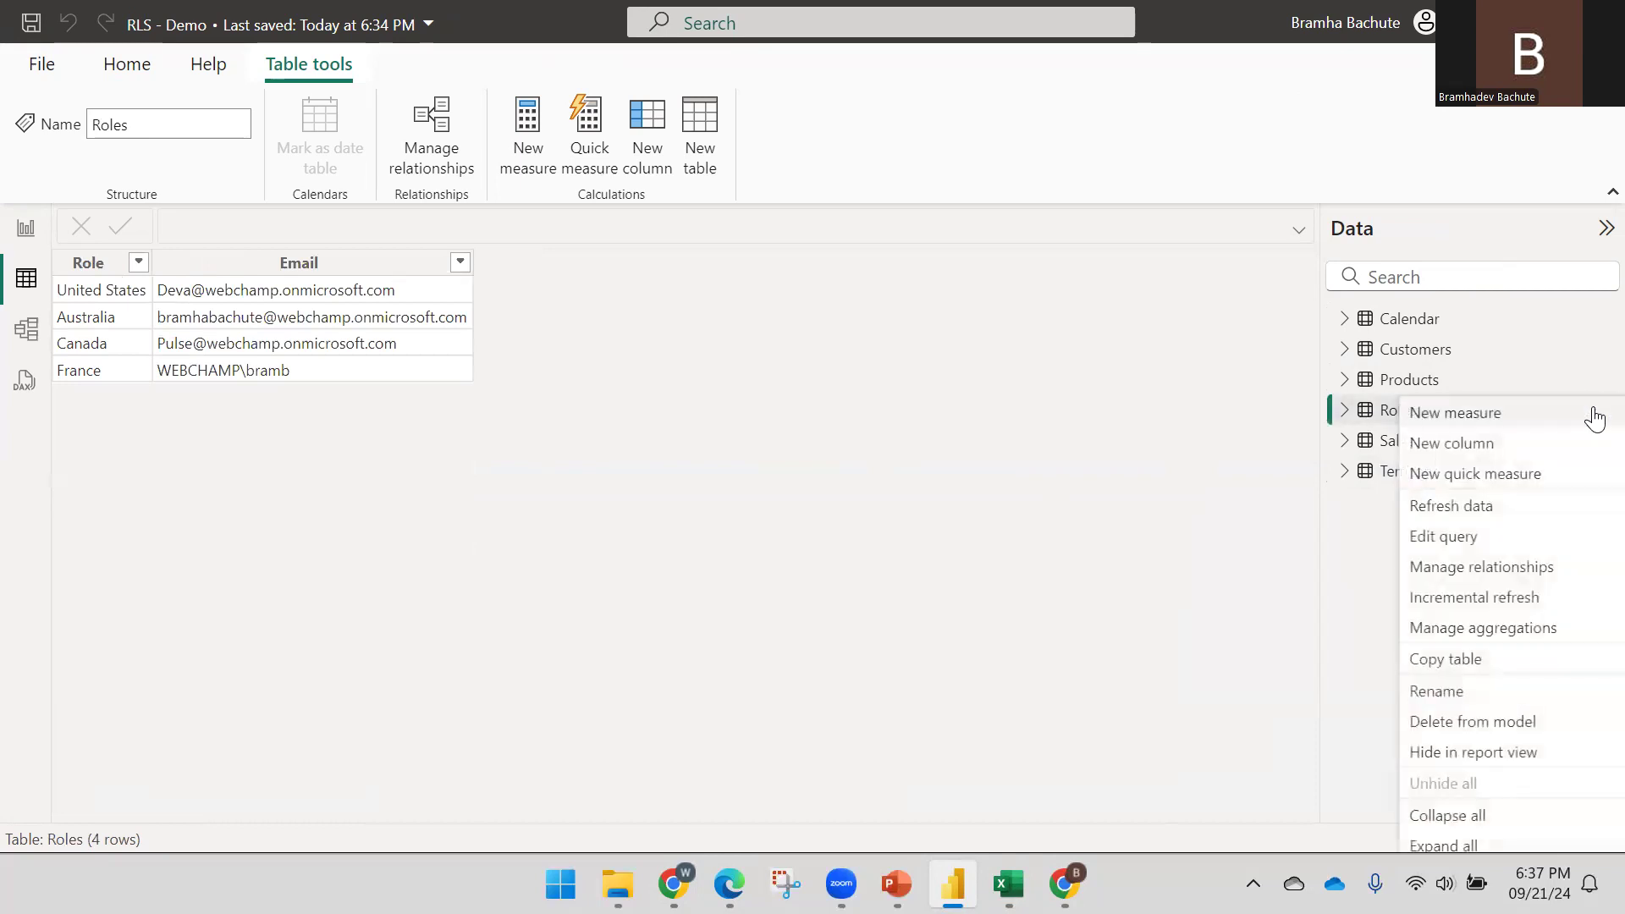
left_click(1461, 542)
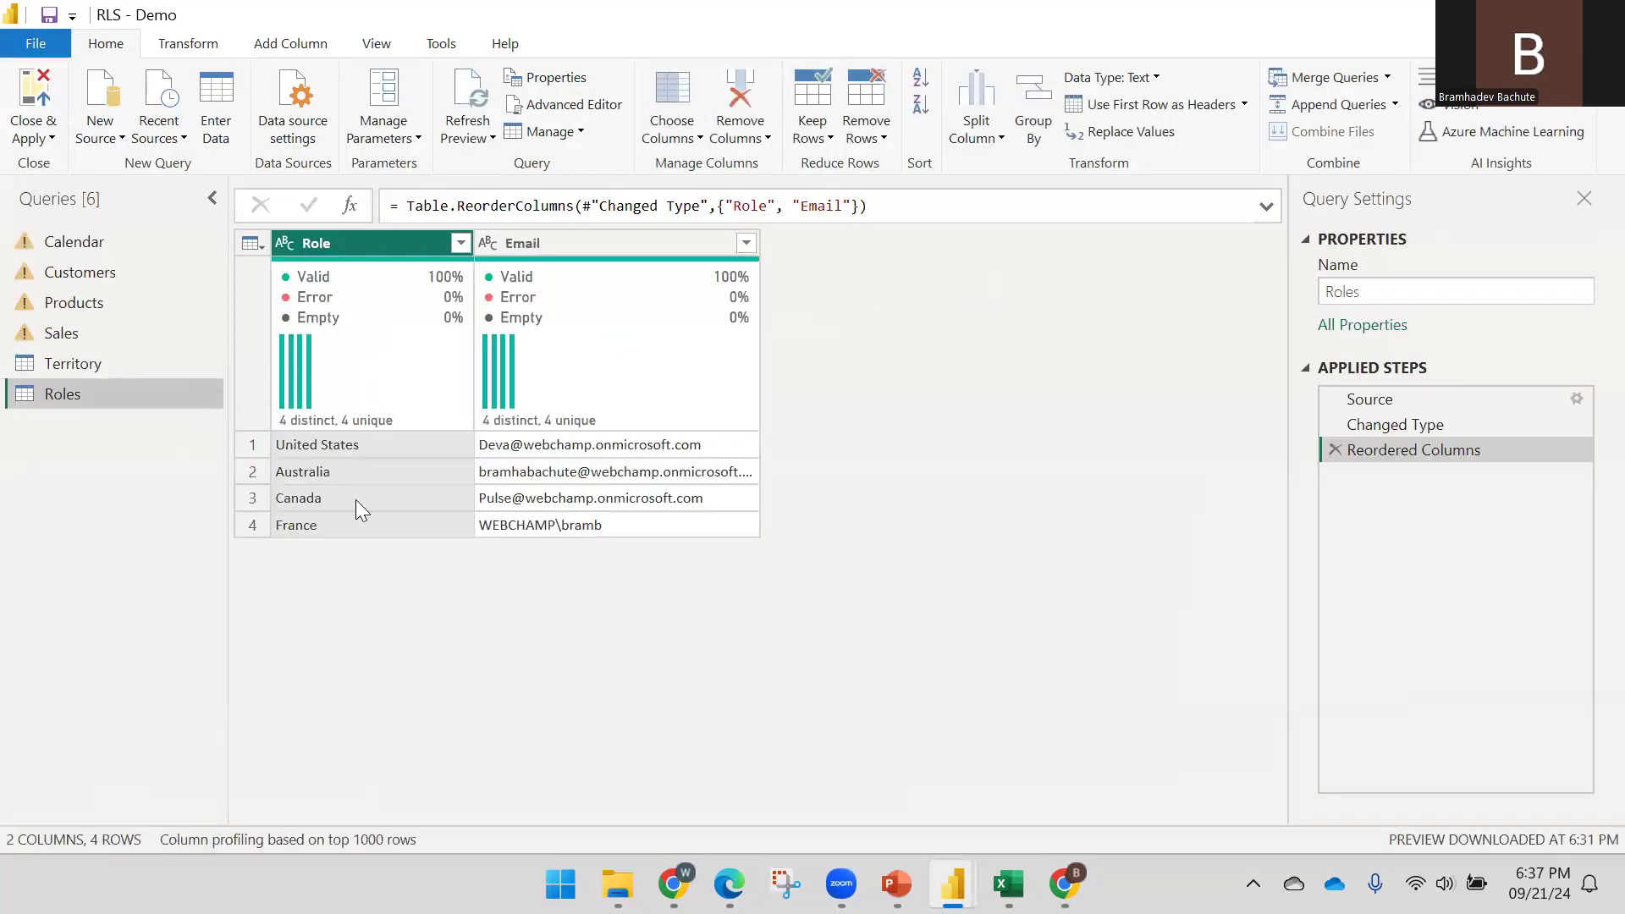
Change row 3's Role from Canada to Germany in the Roles source table
left_click(1544, 408)
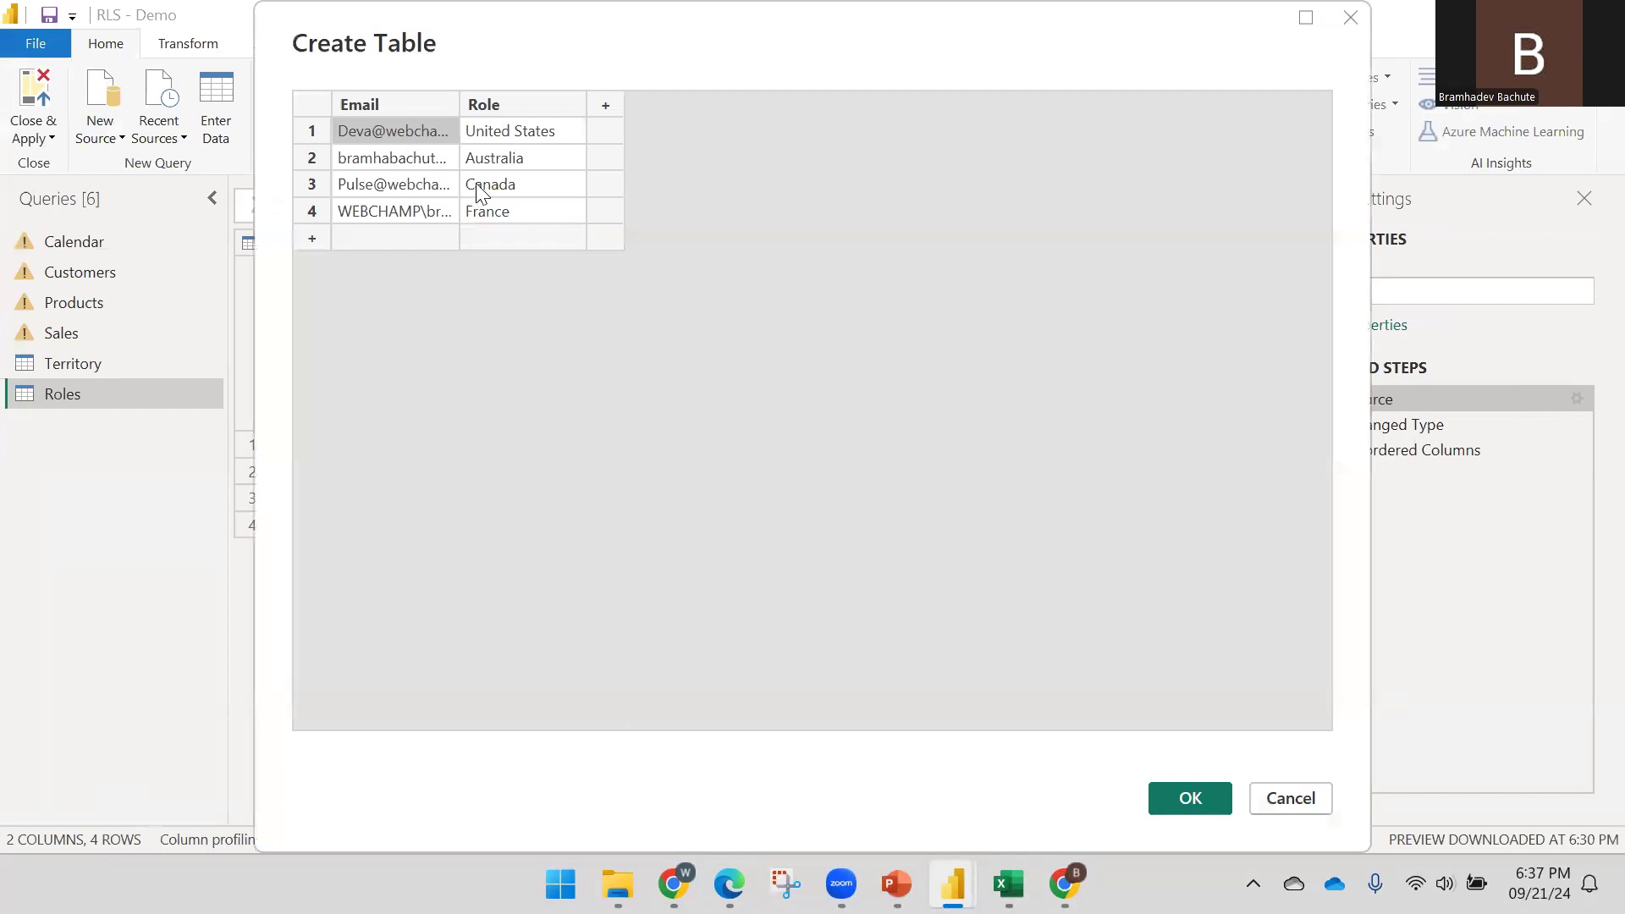
left_click(480, 193)
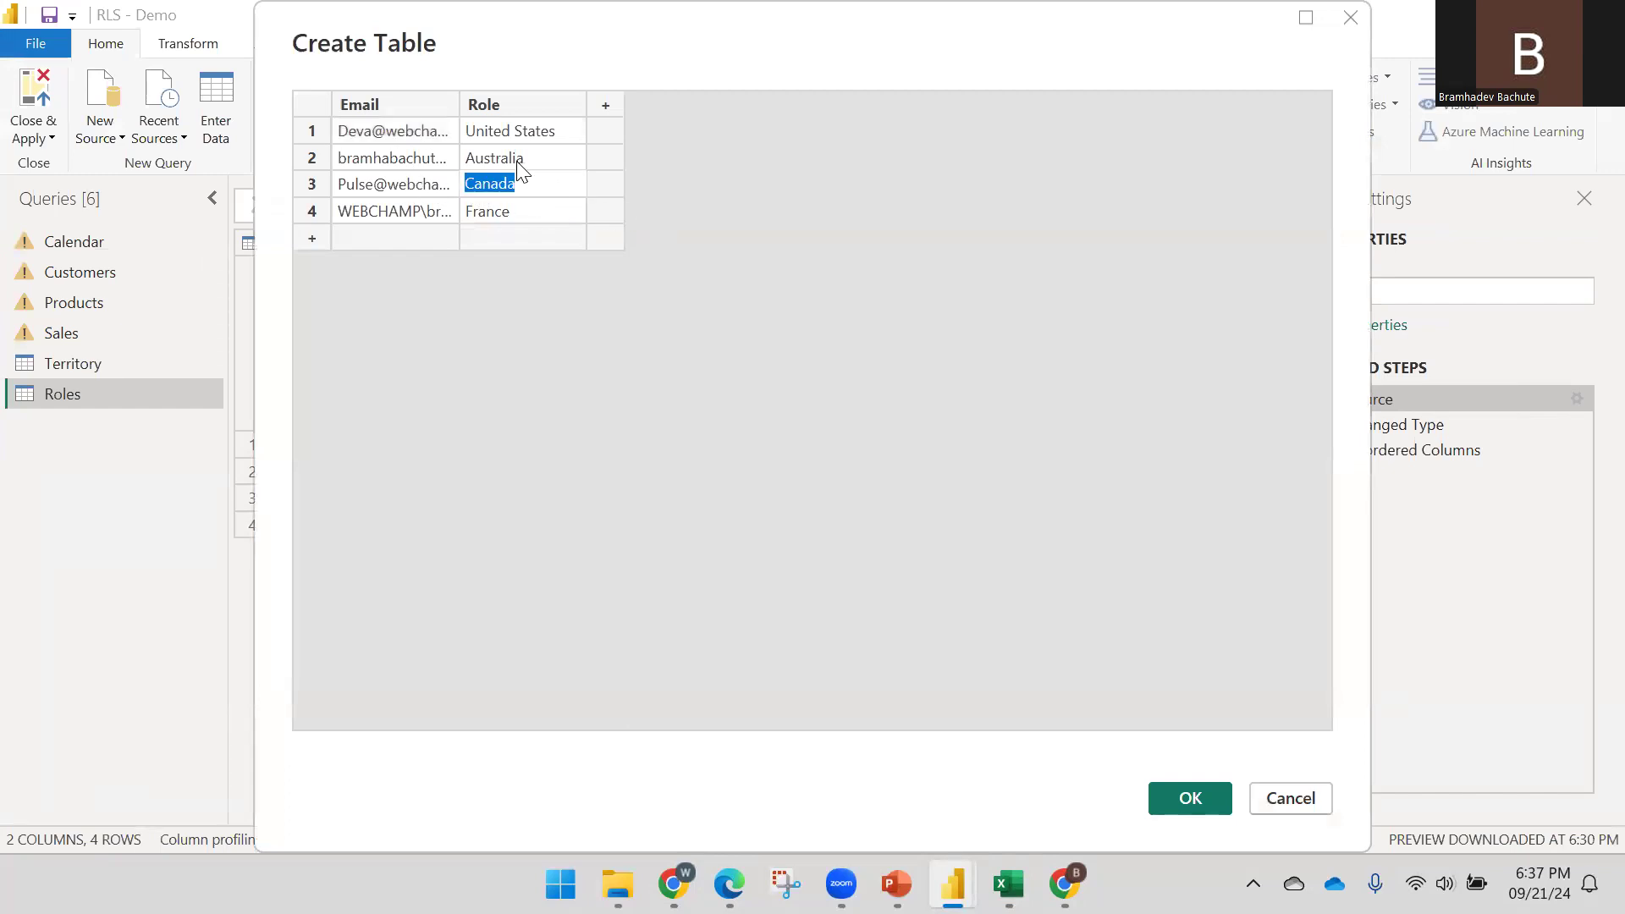
key("Escape")
left_click(496, 184)
type("Germany")
key("Return")
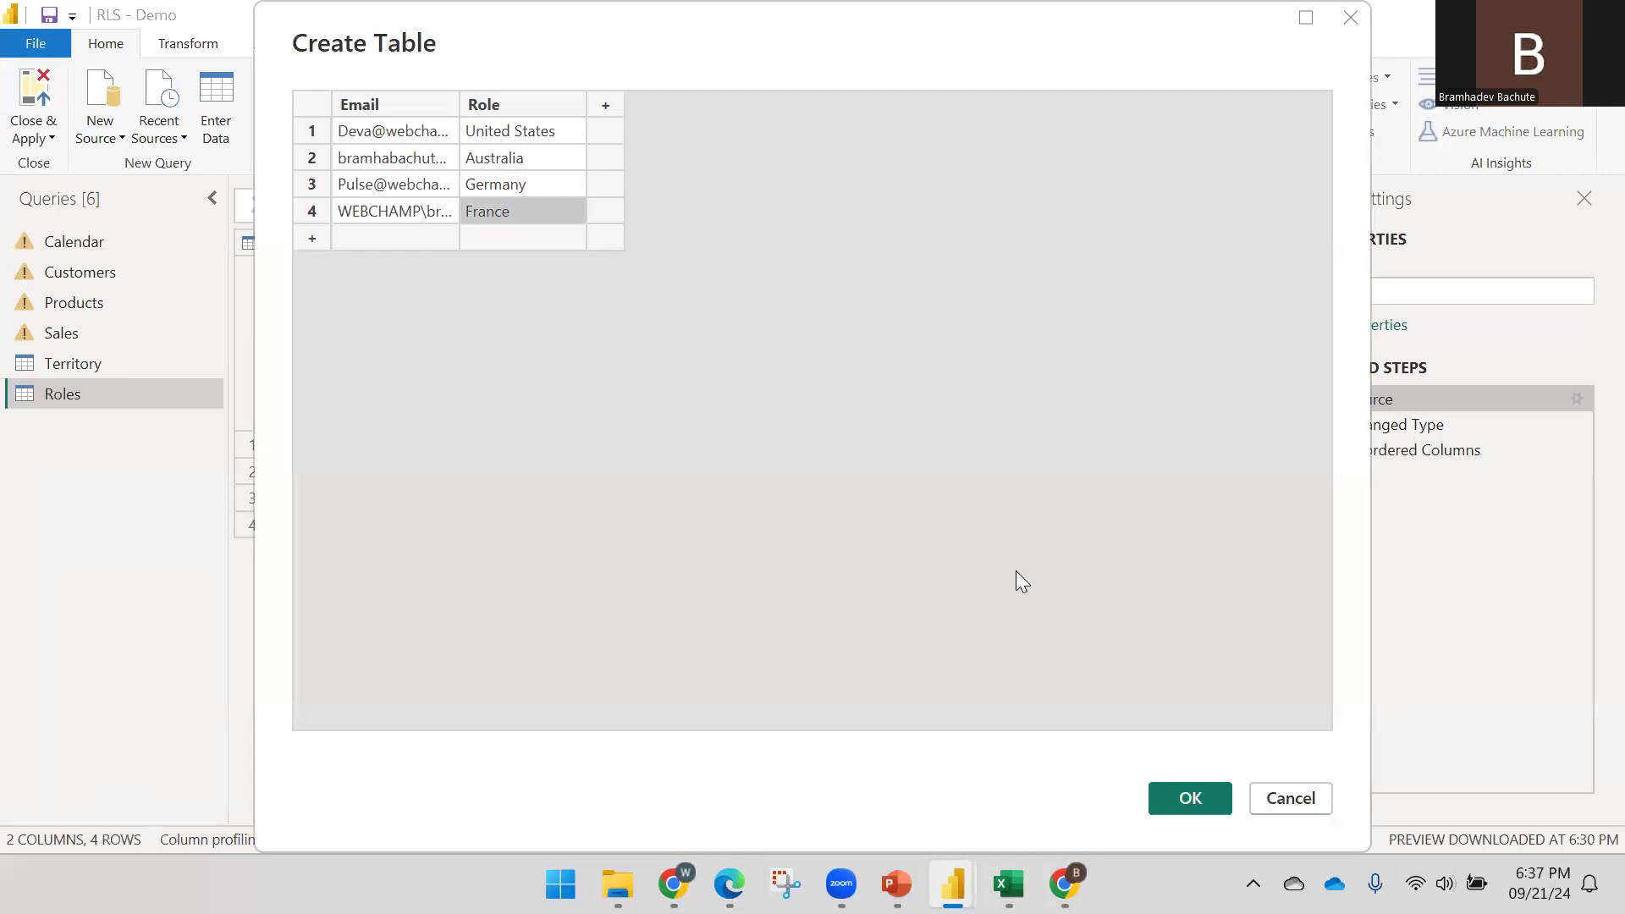
left_click(1223, 800)
Verify the spelling of Germany on Excel's Territory sheet, listed as territory 8 in Europe
left_click(1009, 884)
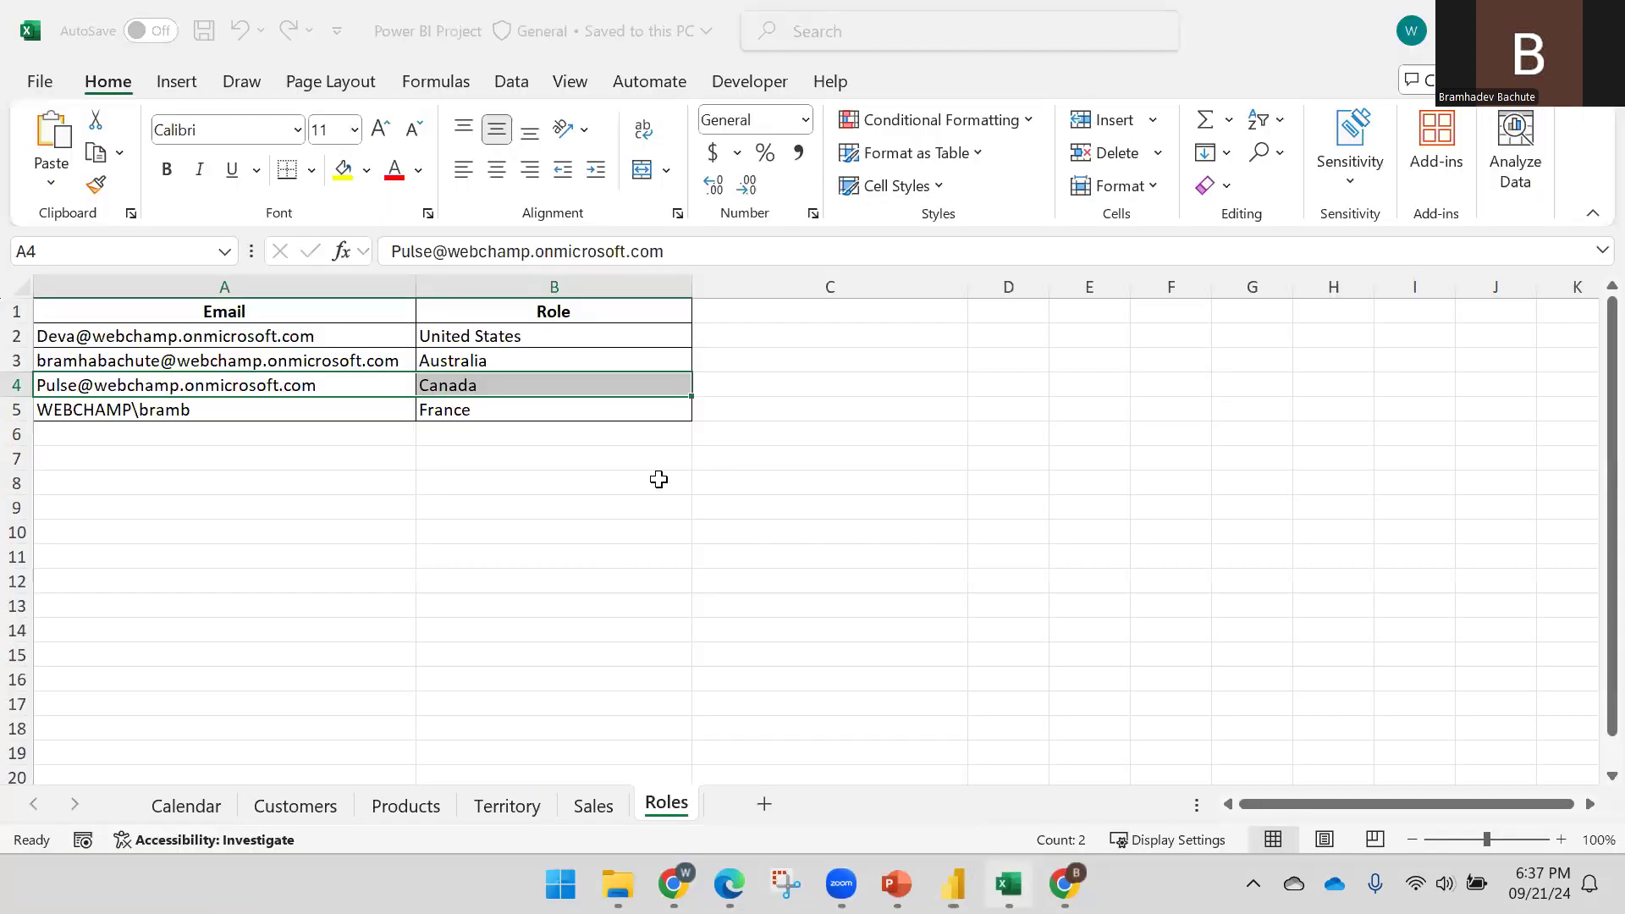
left_click(508, 804)
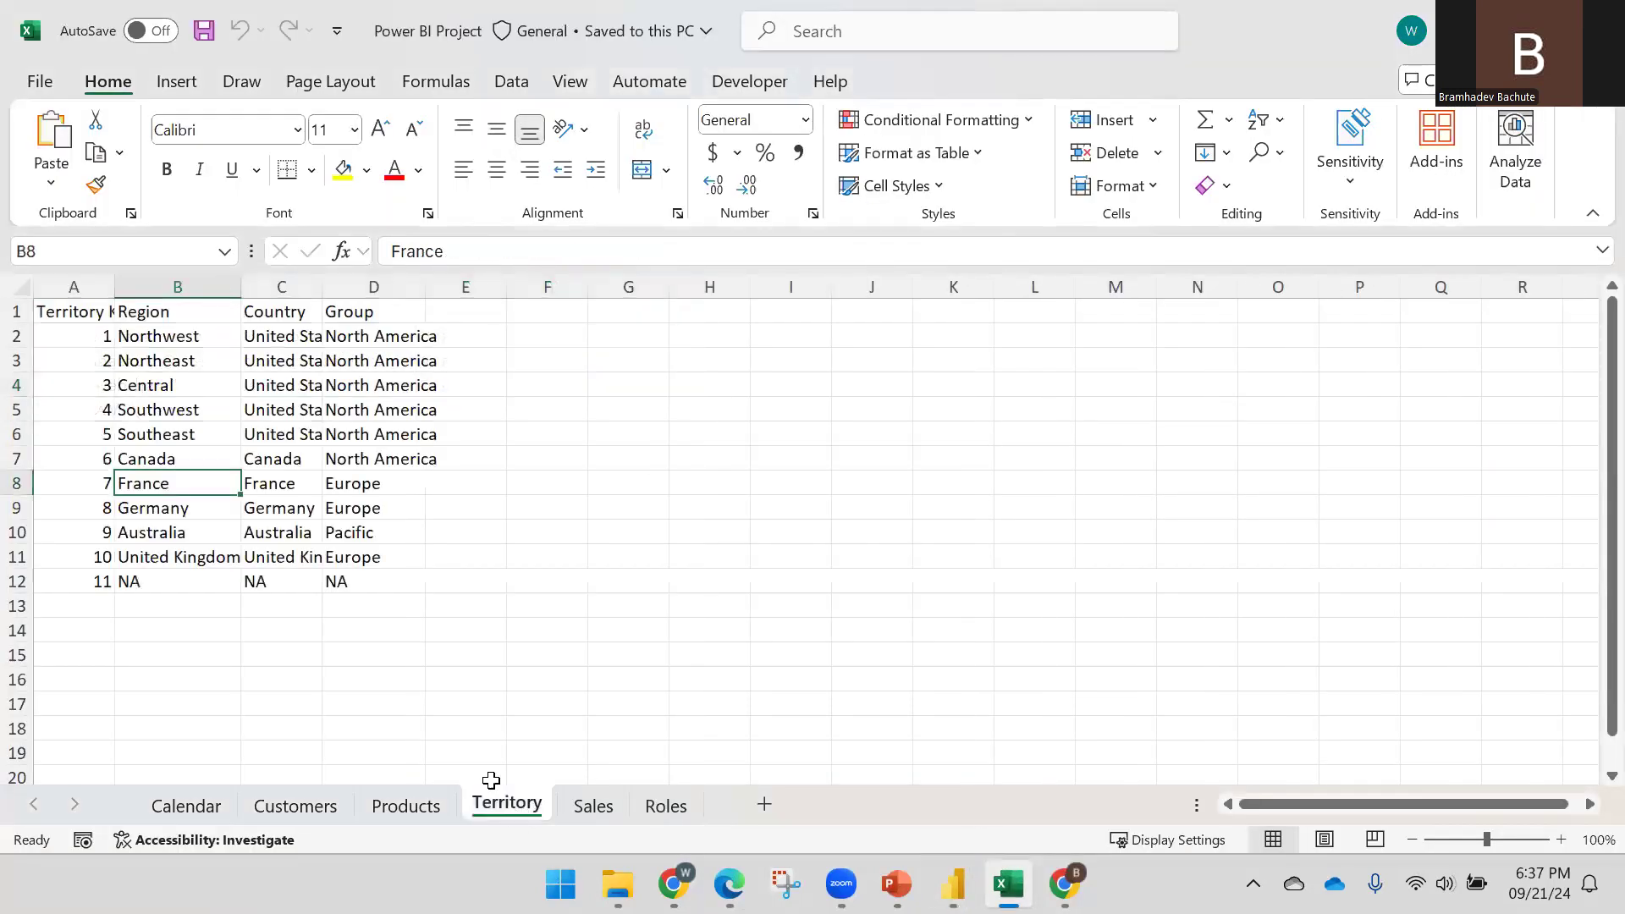
left_click(154, 508)
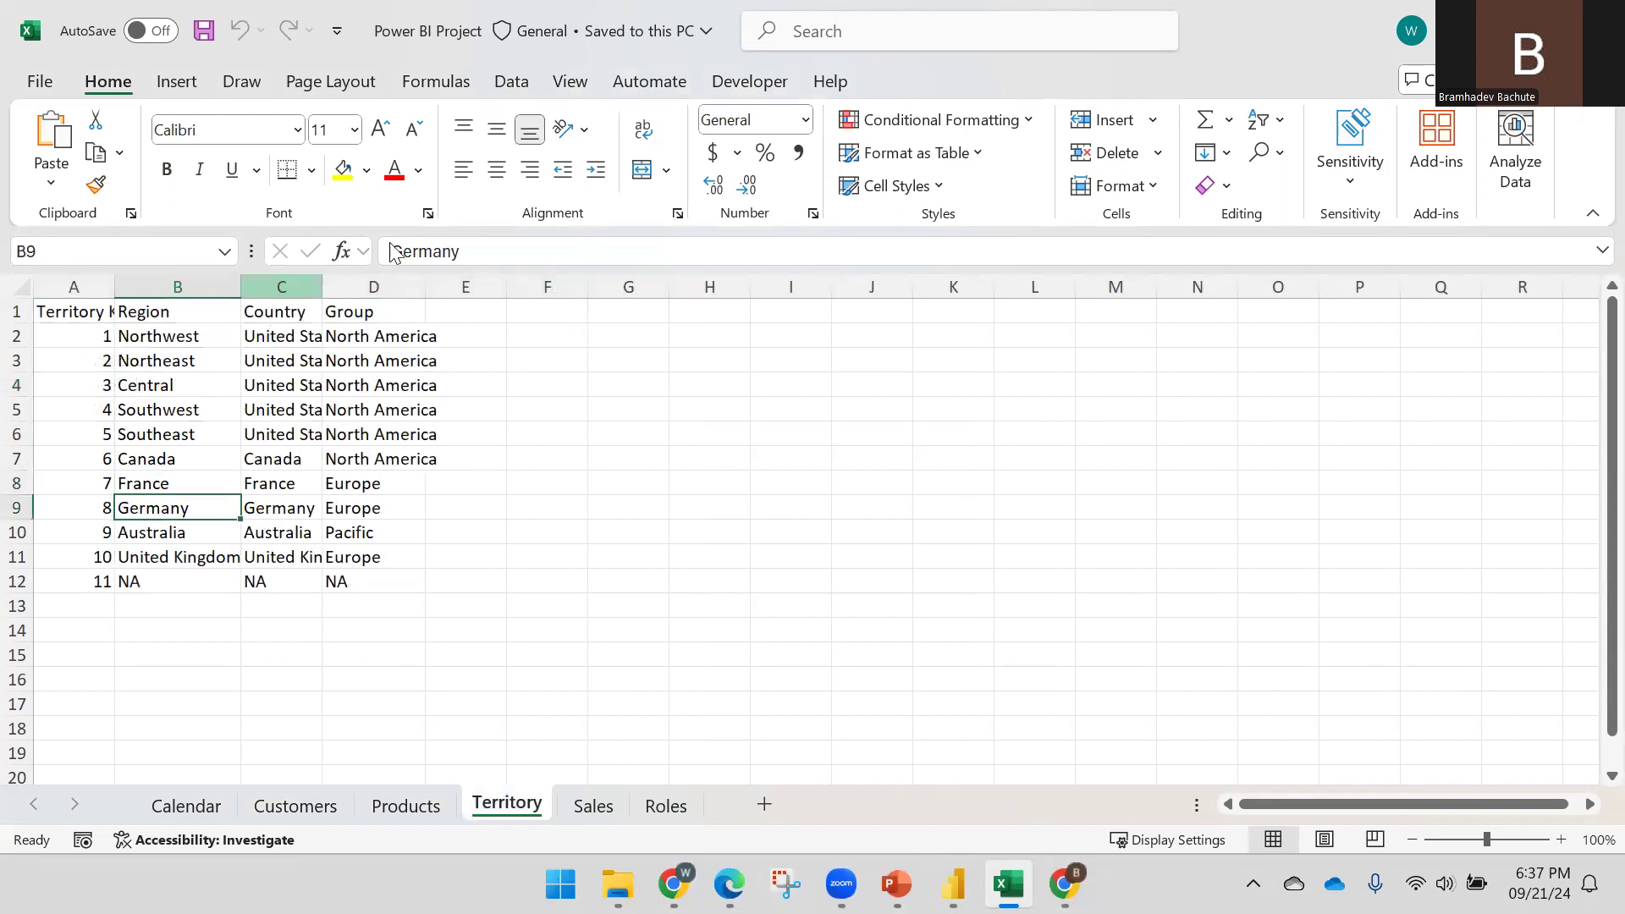
double_click(477, 248)
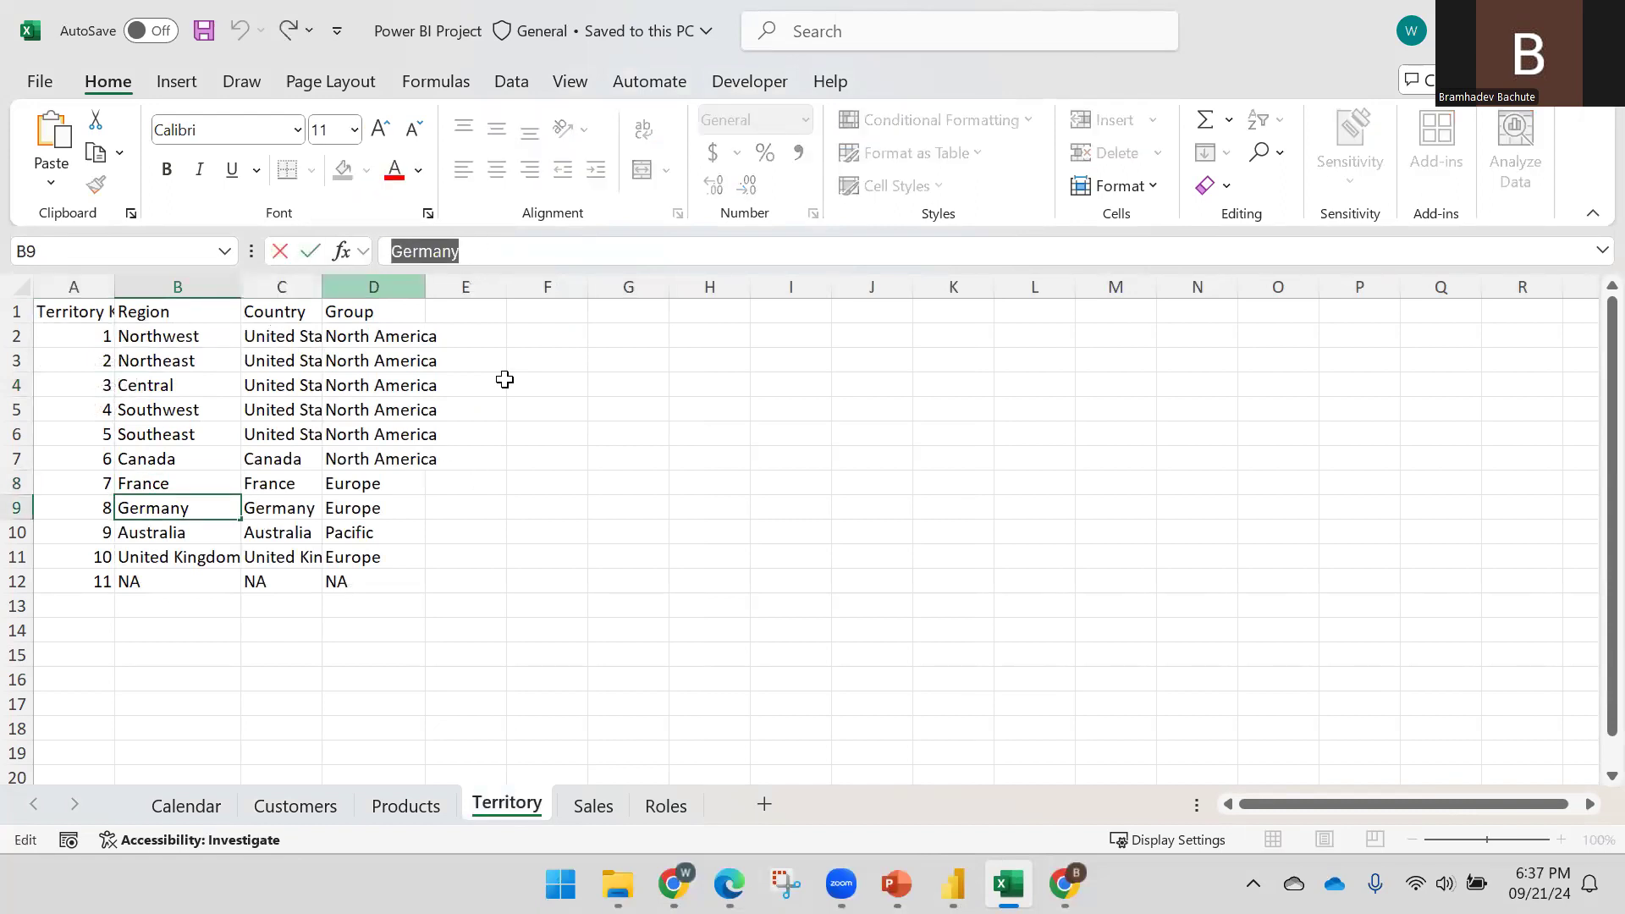
mouse_move(965, 875)
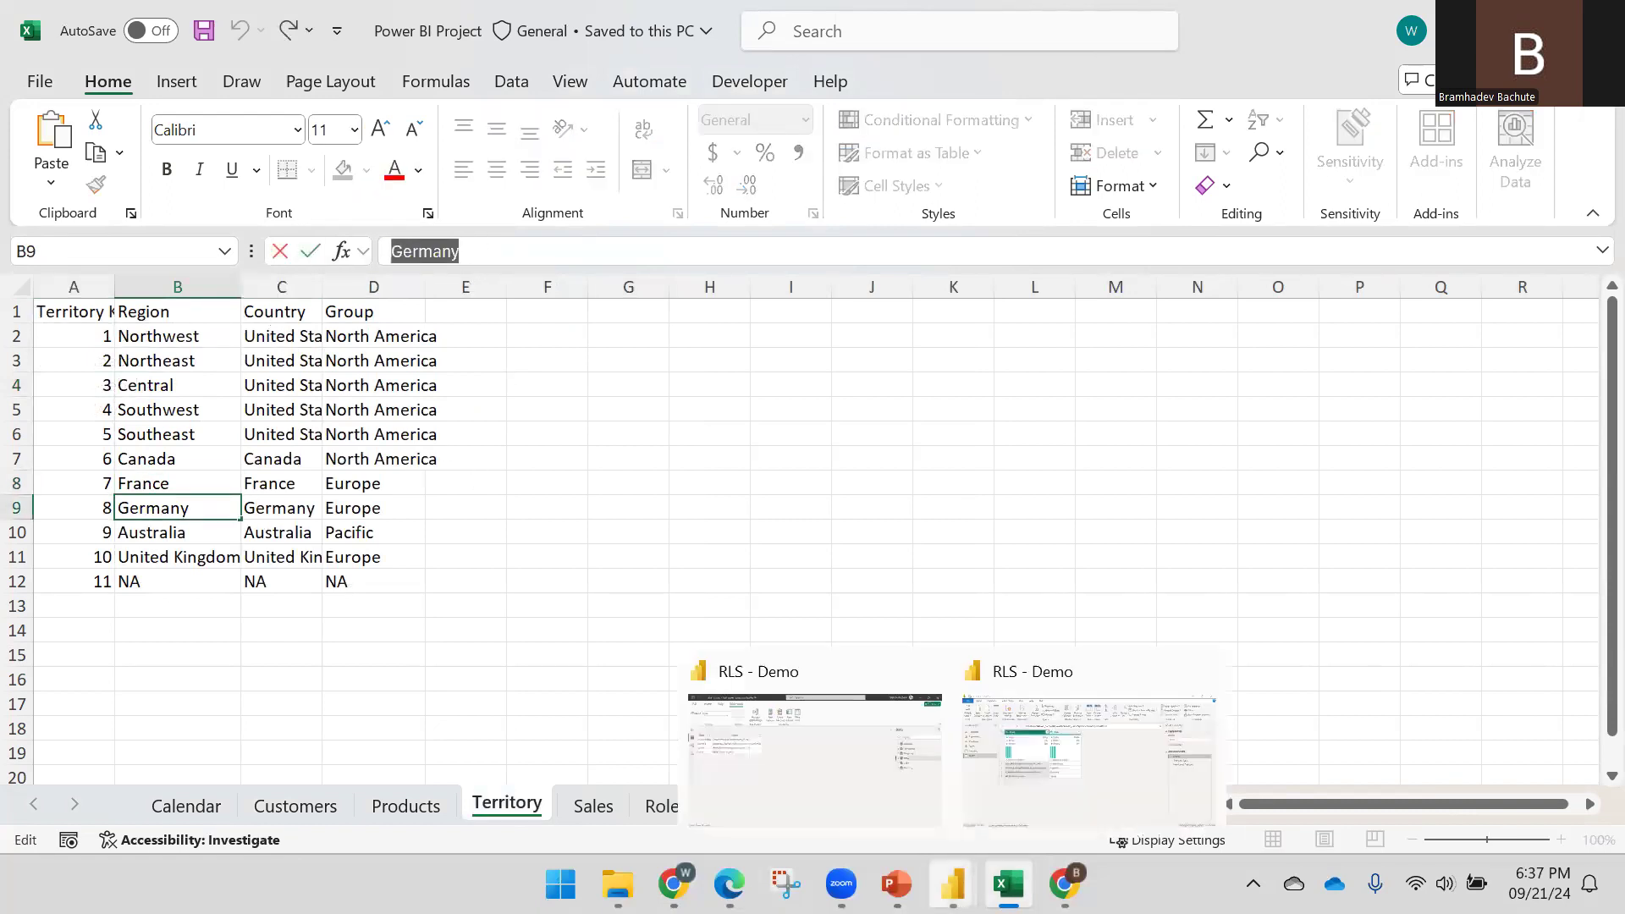
left_click(1050, 777)
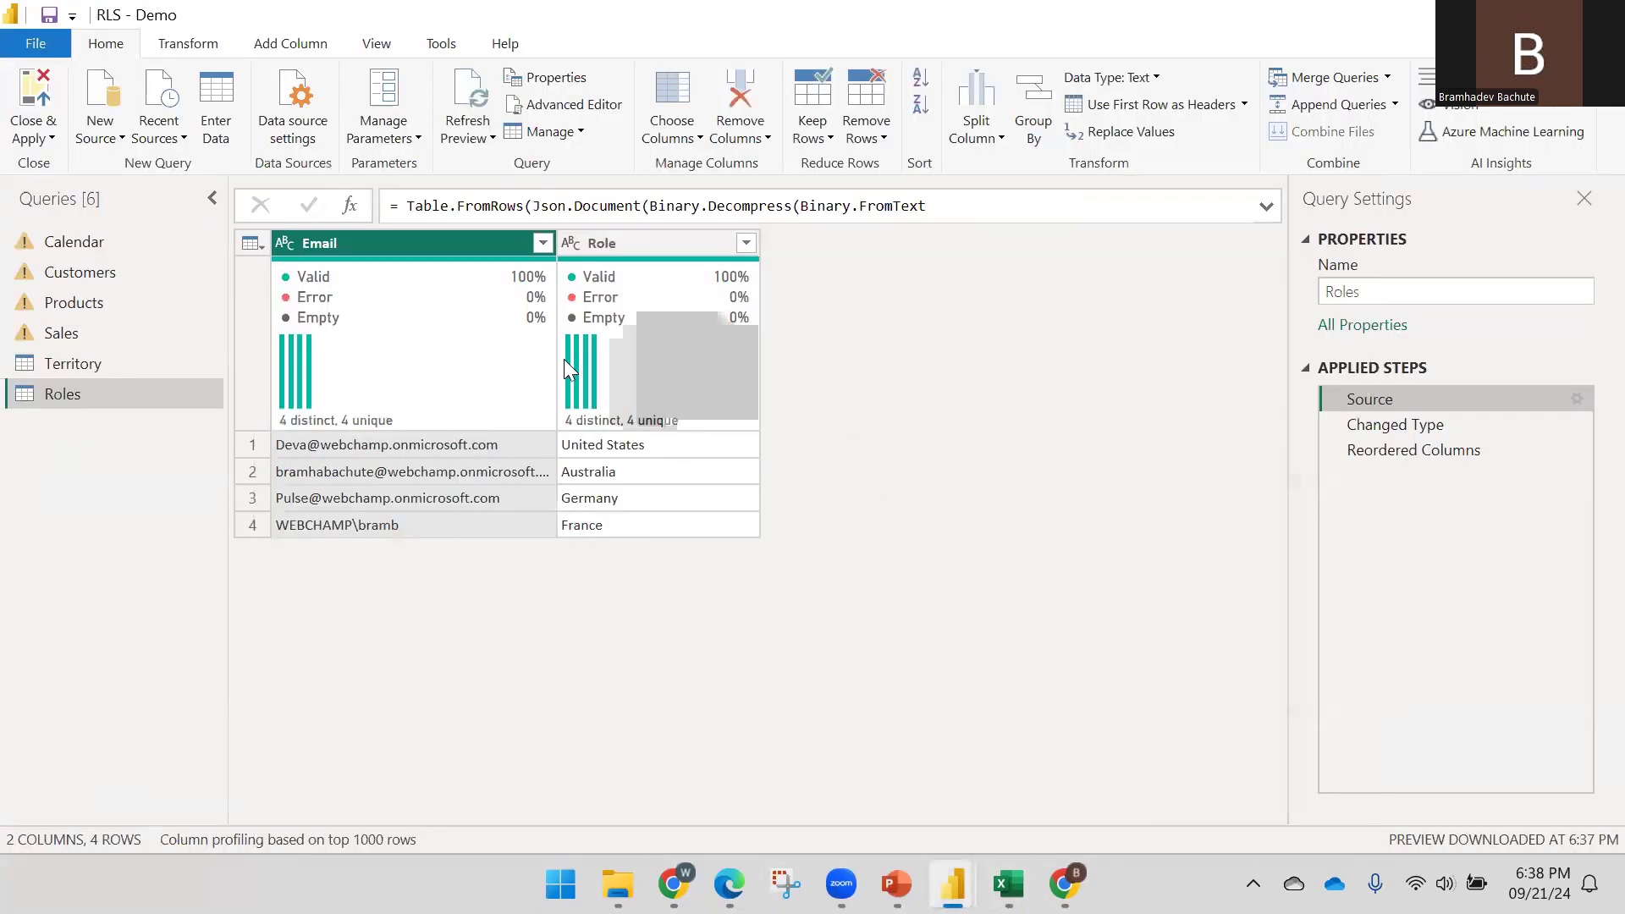
Apply the edited Roles query to the model and save the RLS - Demo file
left_click(34, 137)
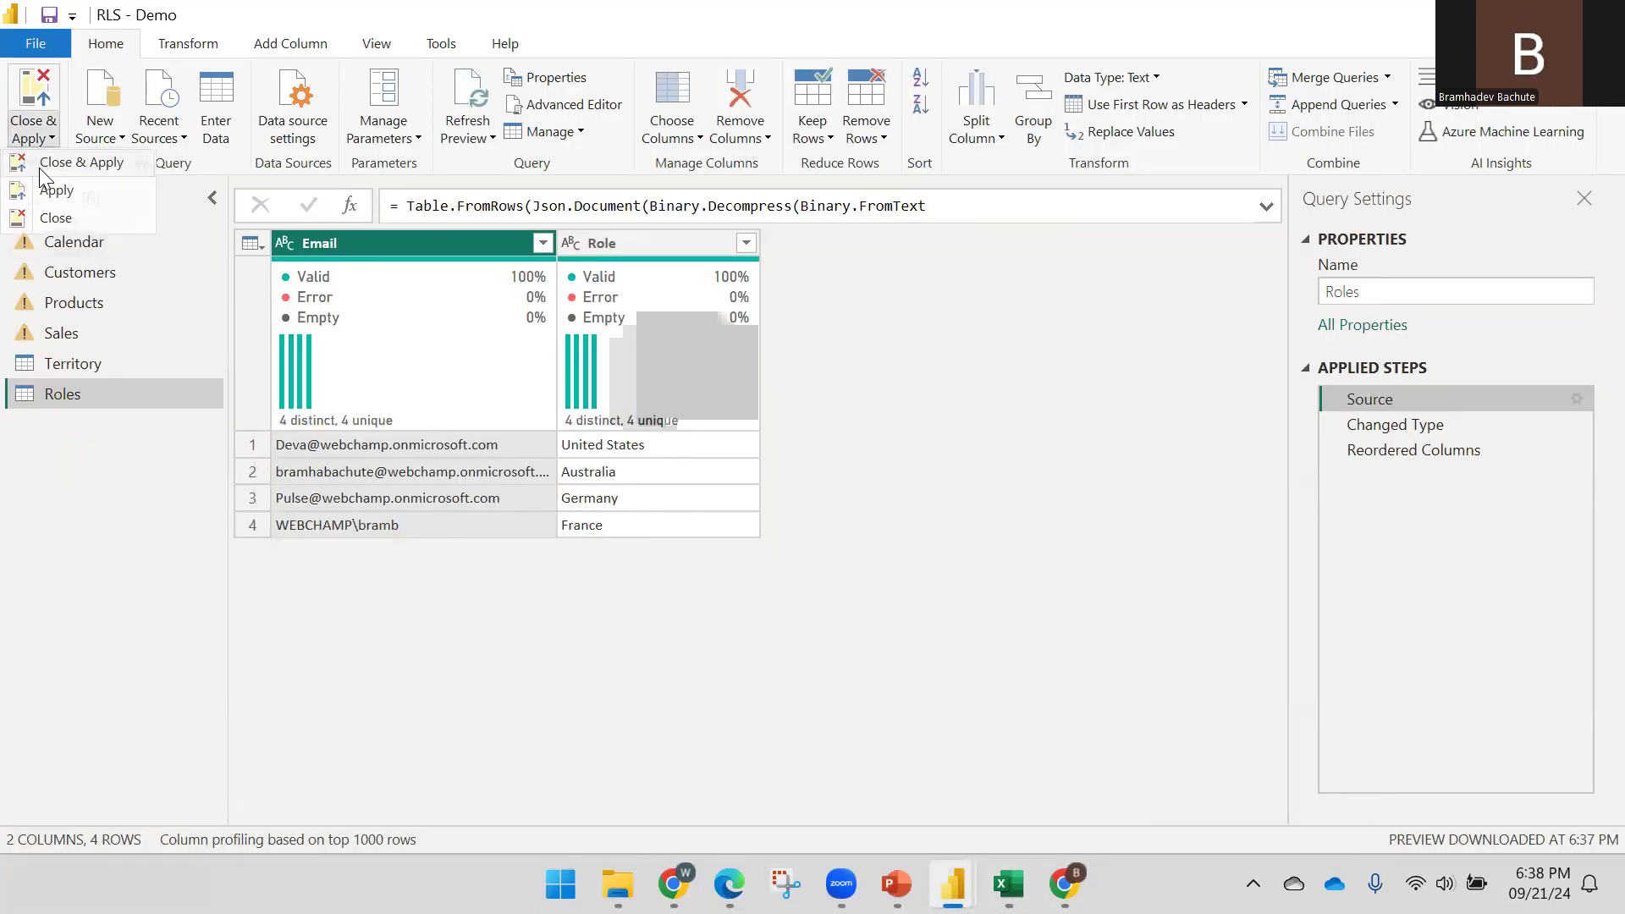
left_click(40, 162)
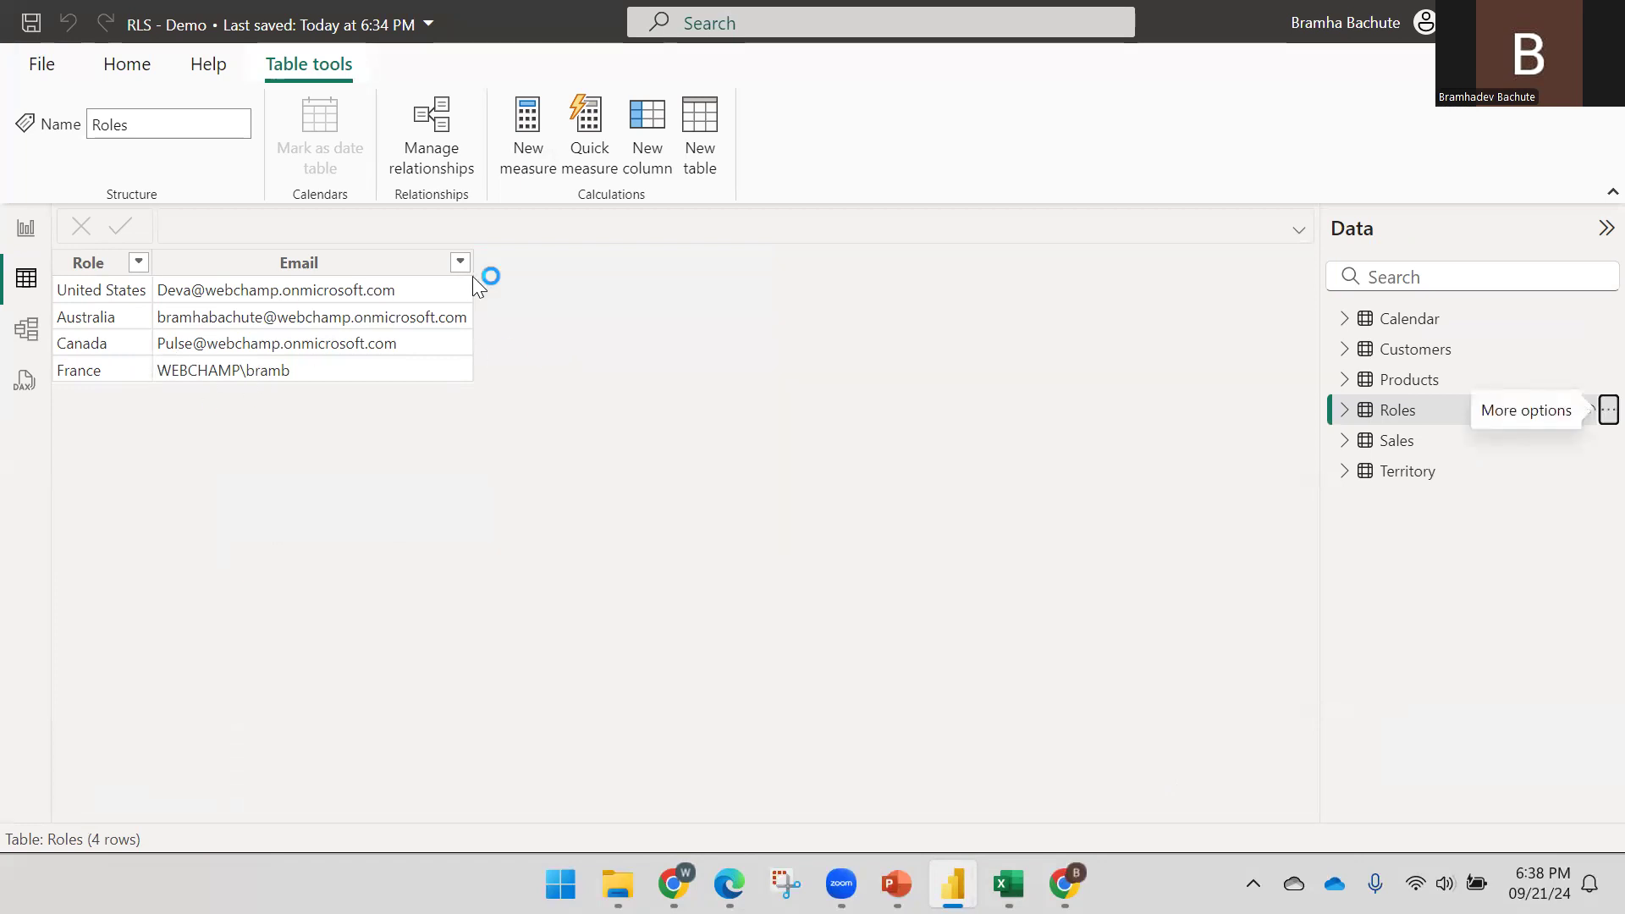
left_click(123, 68)
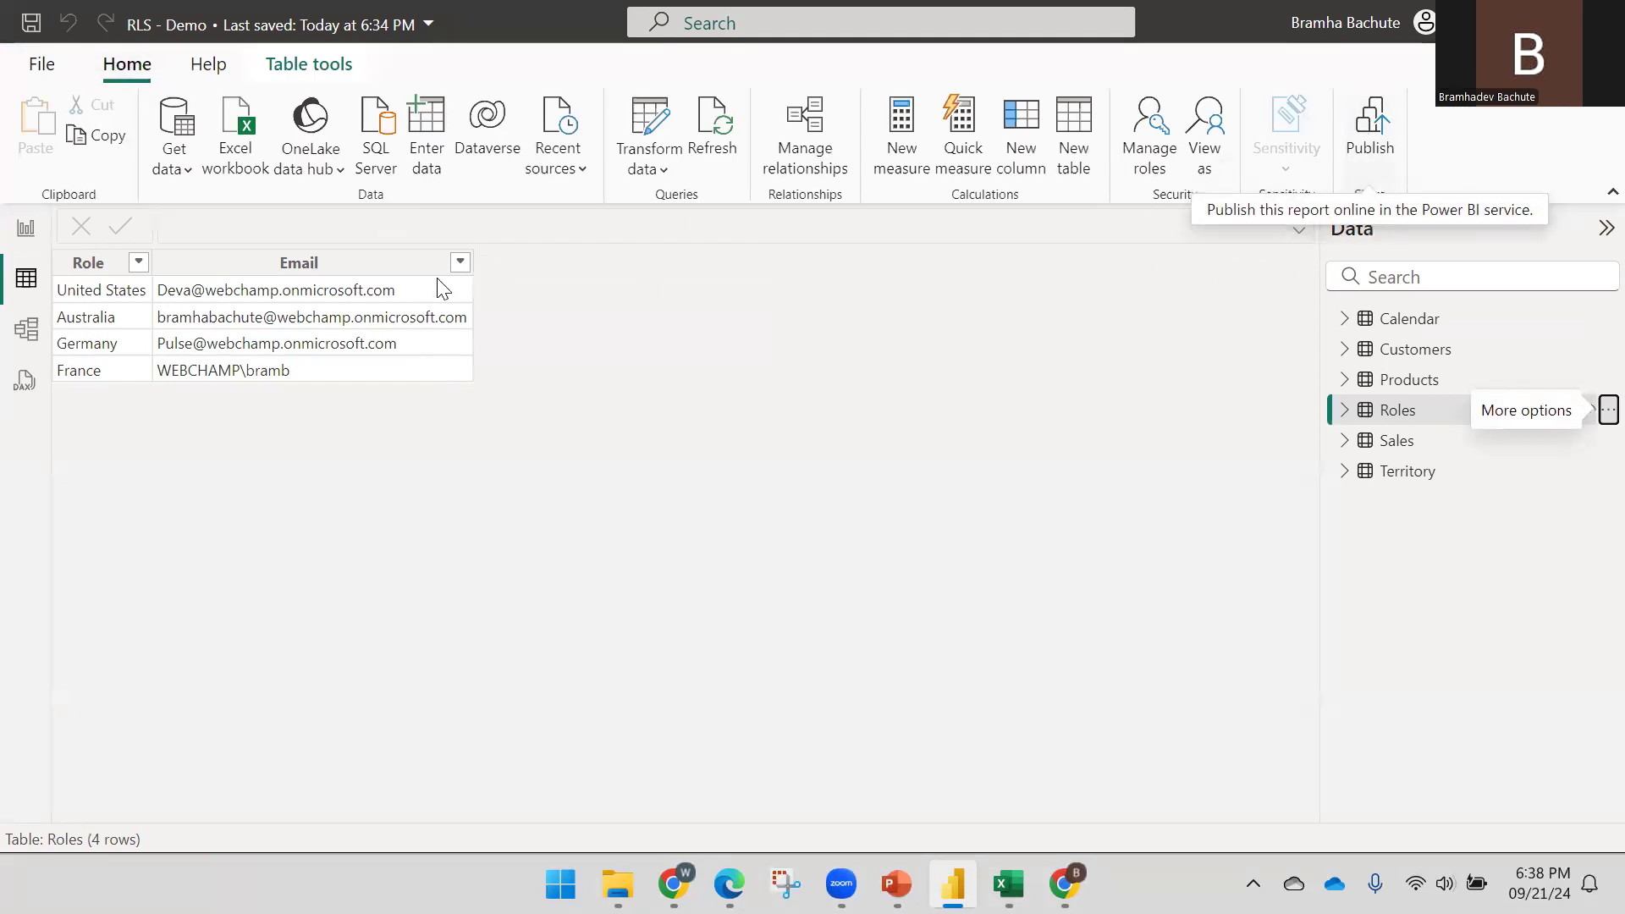
left_click(25, 228)
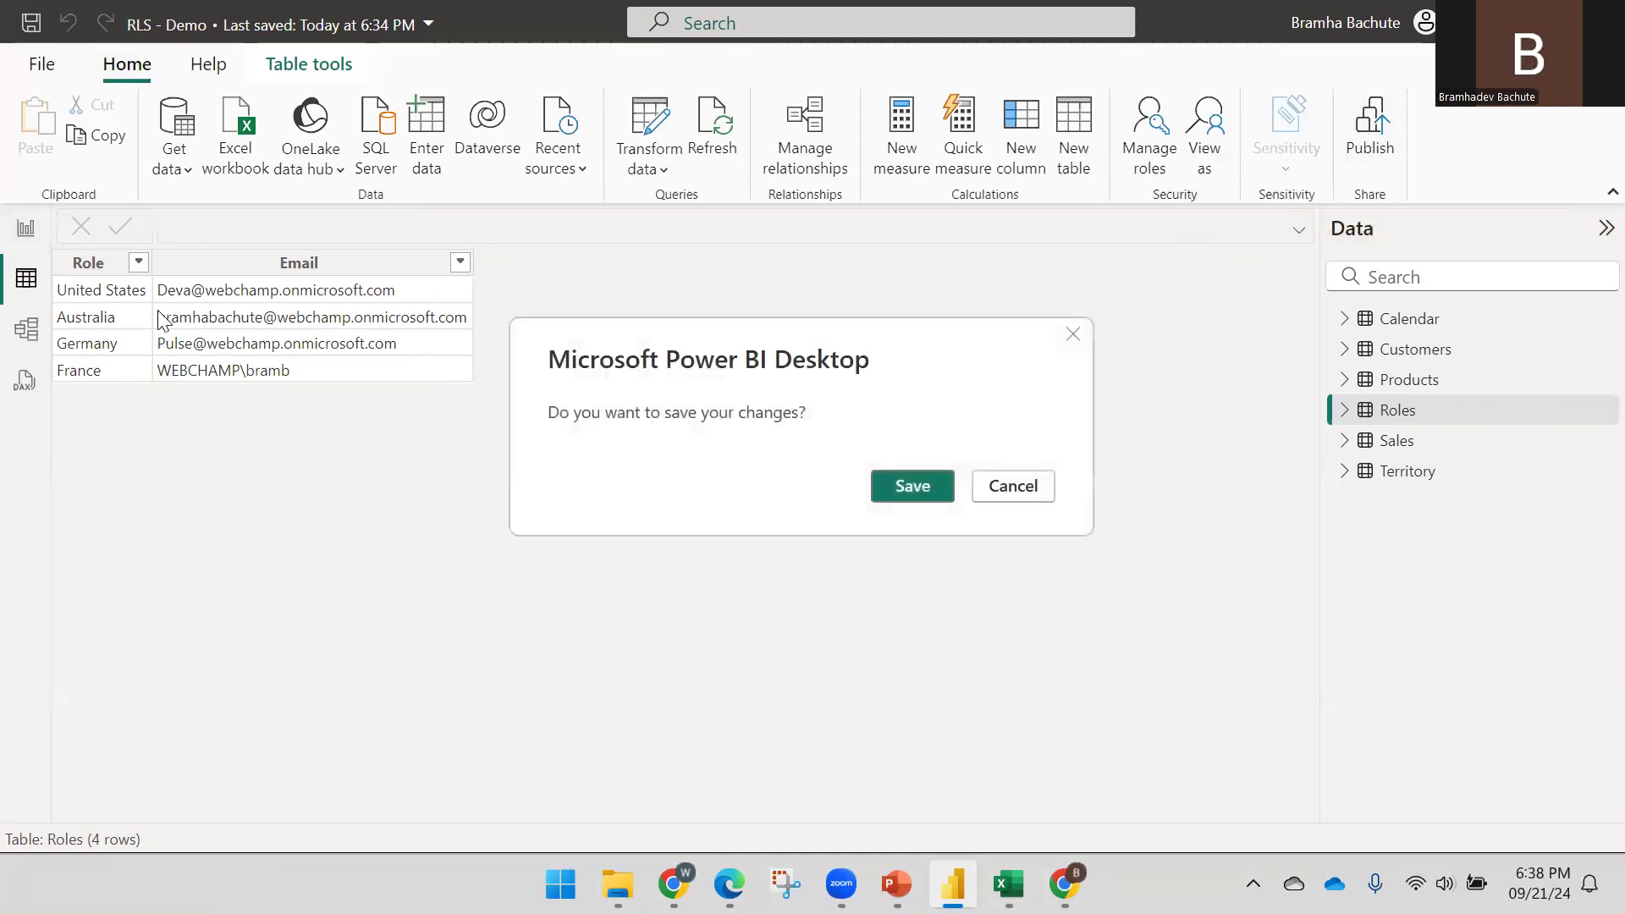
left_click(910, 485)
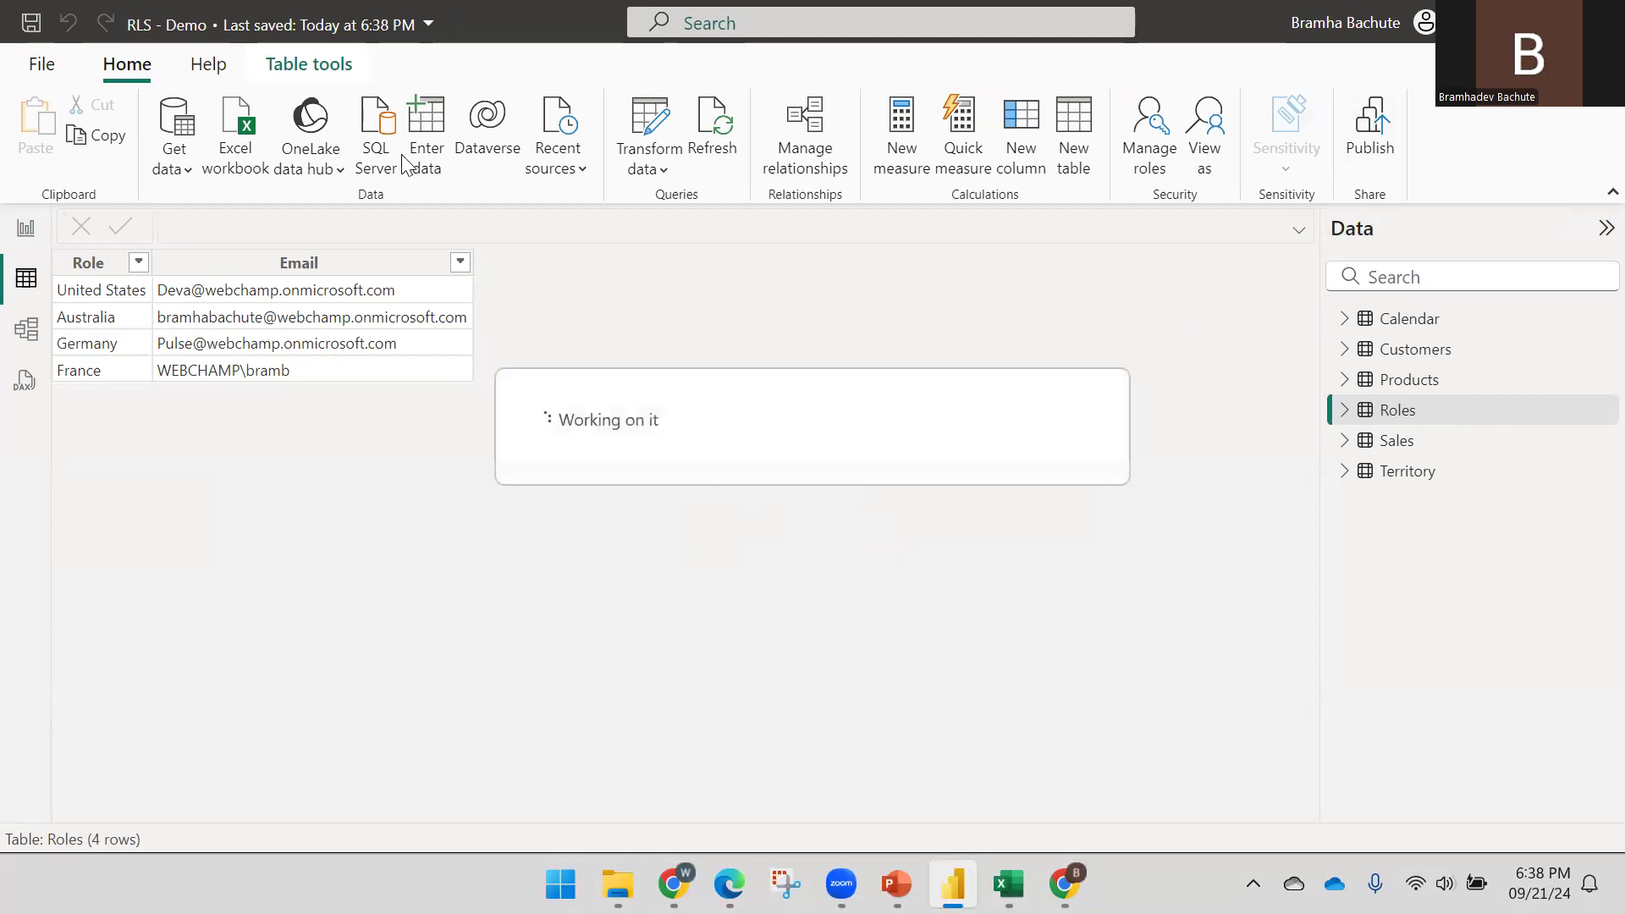
Publish RLS - Demo to the Demo workspace, replacing the existing dataset
left_click(1369, 131)
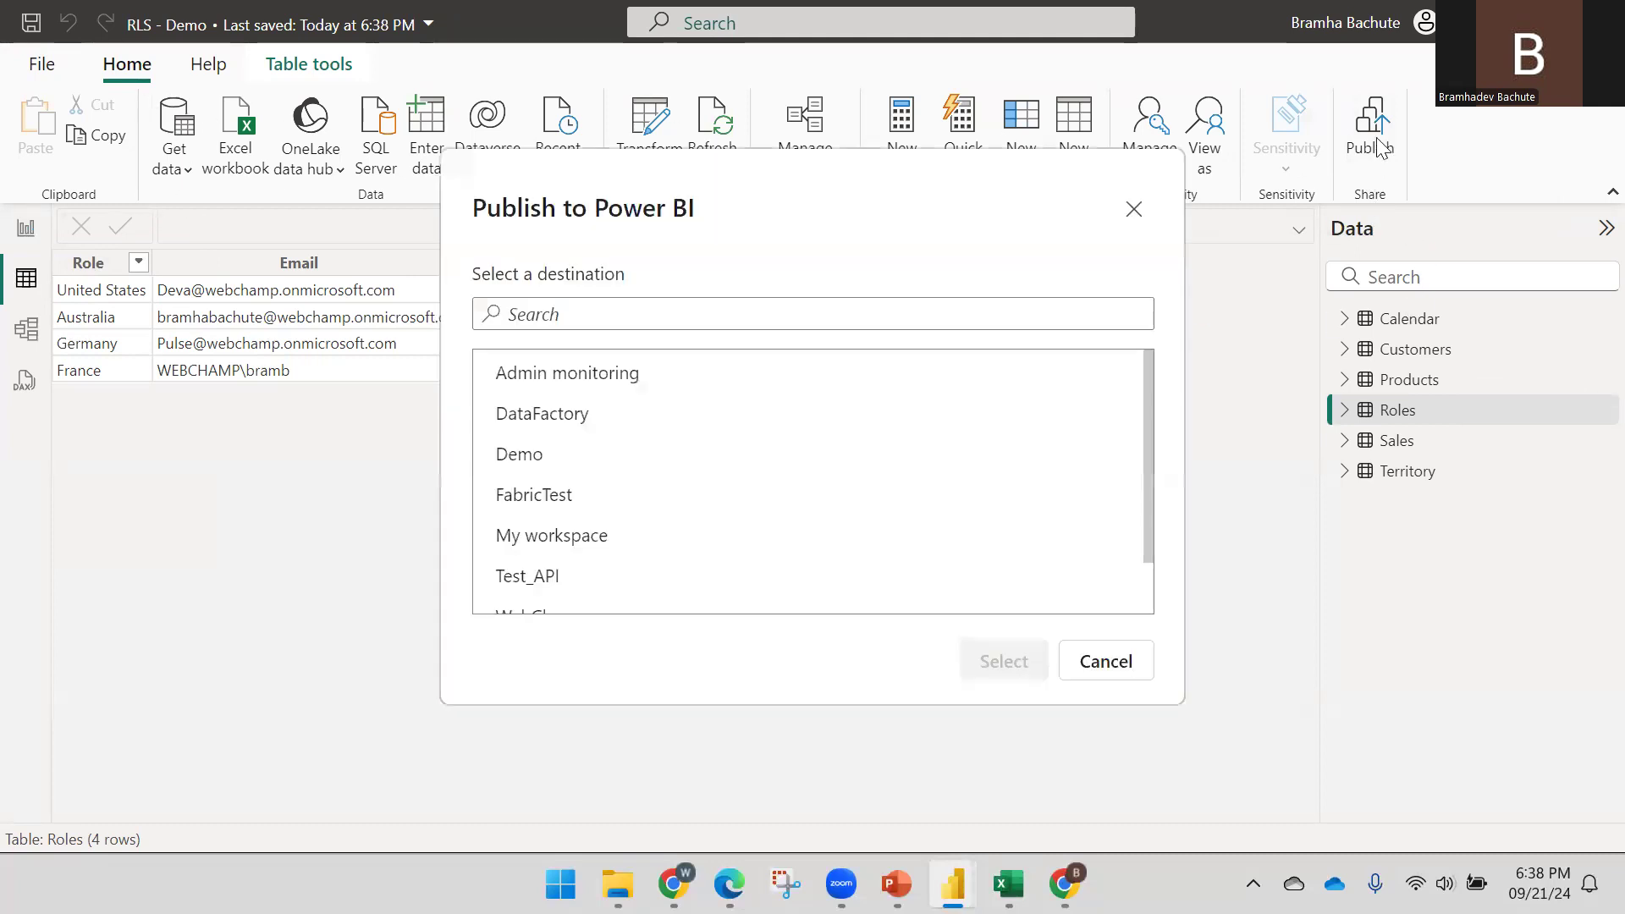
left_click(591, 457)
left_click(999, 662)
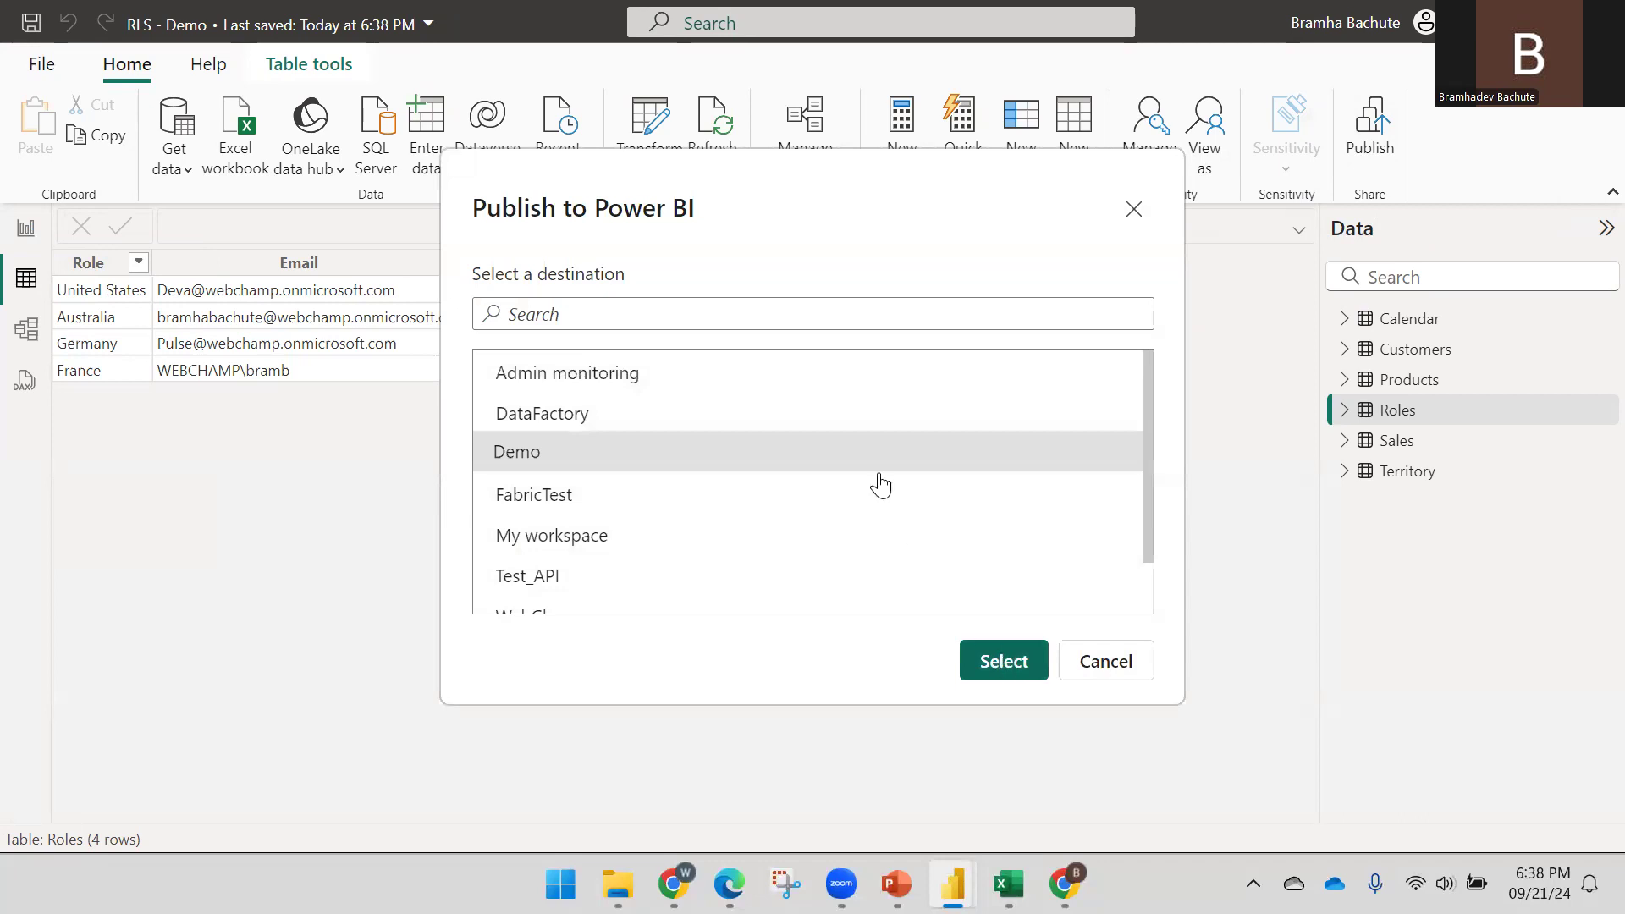
left_click(864, 609)
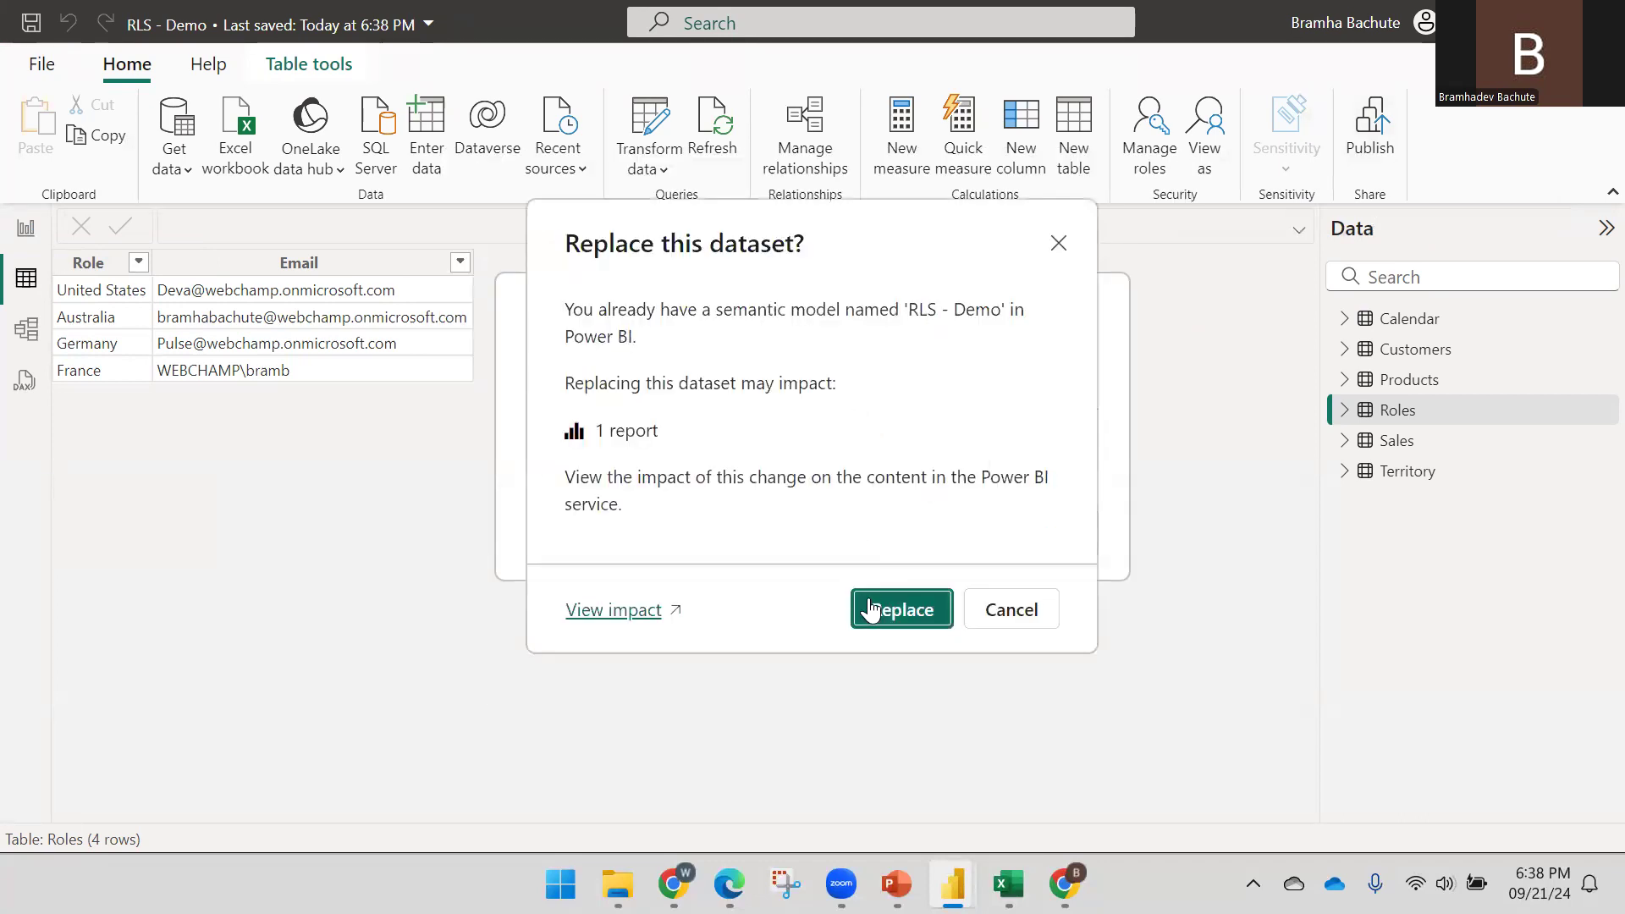
mouse_move(729, 883)
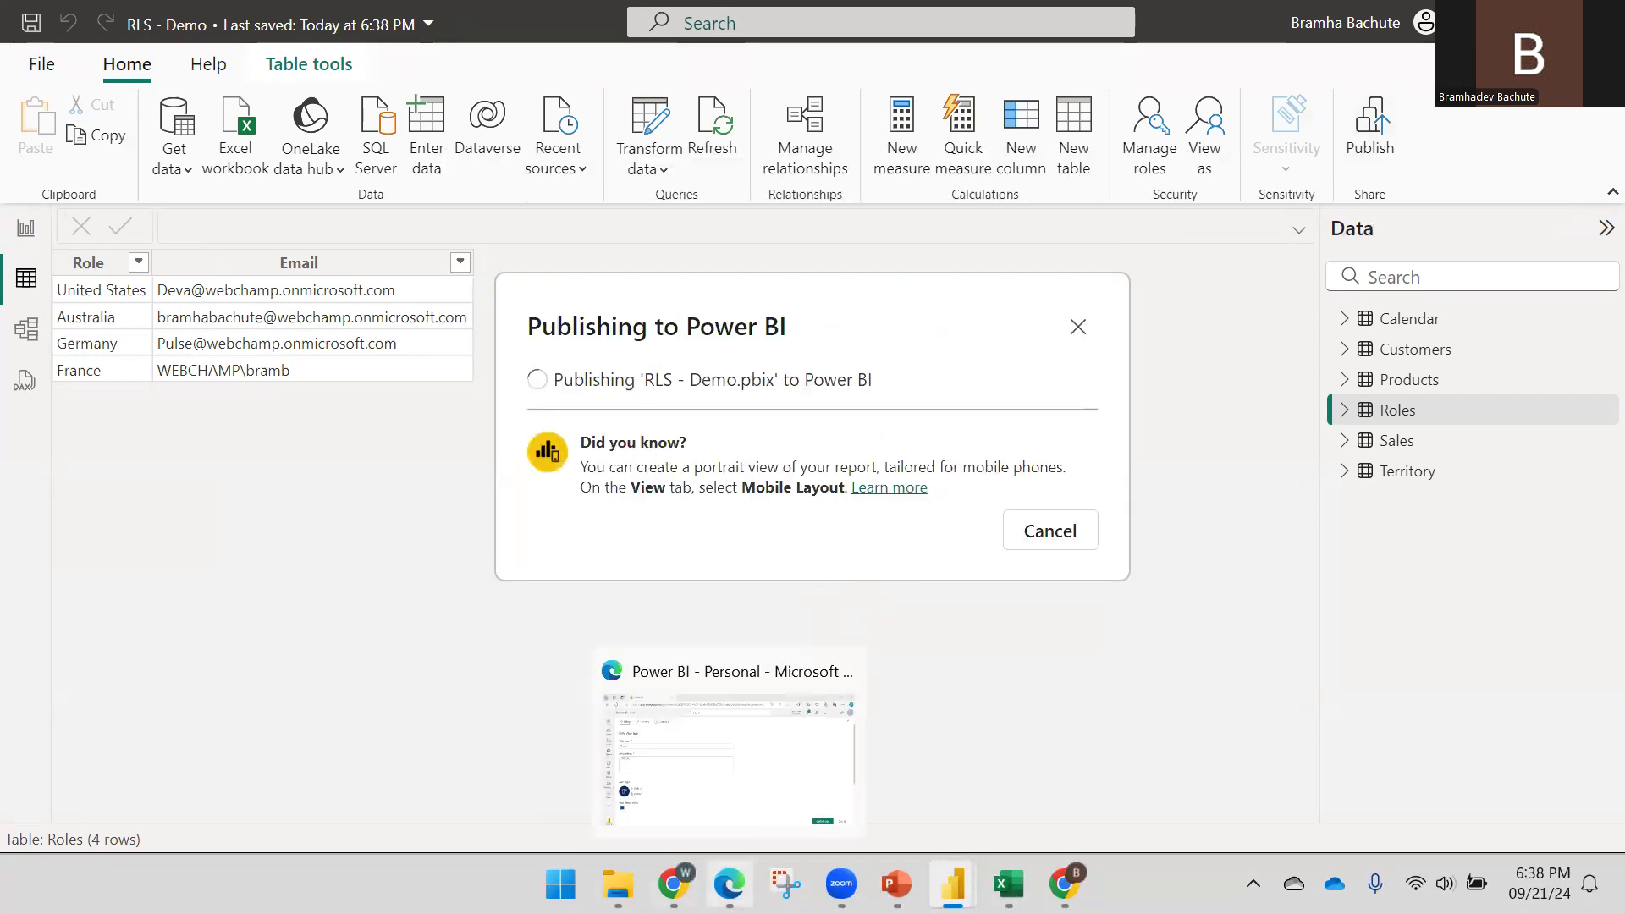
left_click(728, 745)
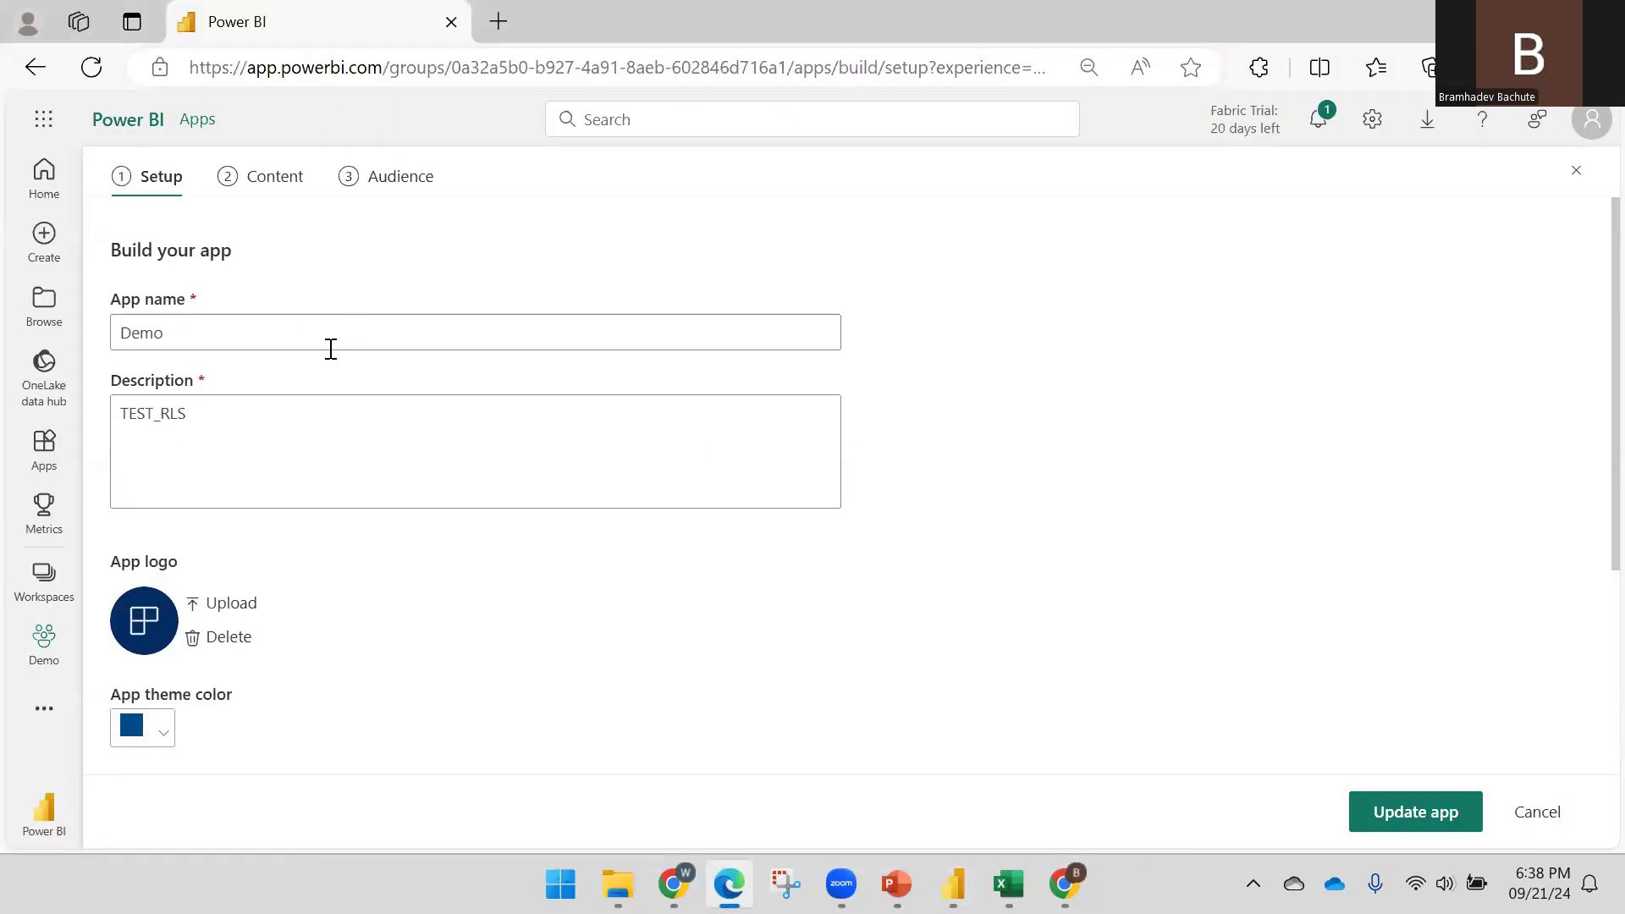
Confirm the Desktop publish succeeded, then reload the Demo workspace page to show the updated RLS - Demo
left_click(43, 645)
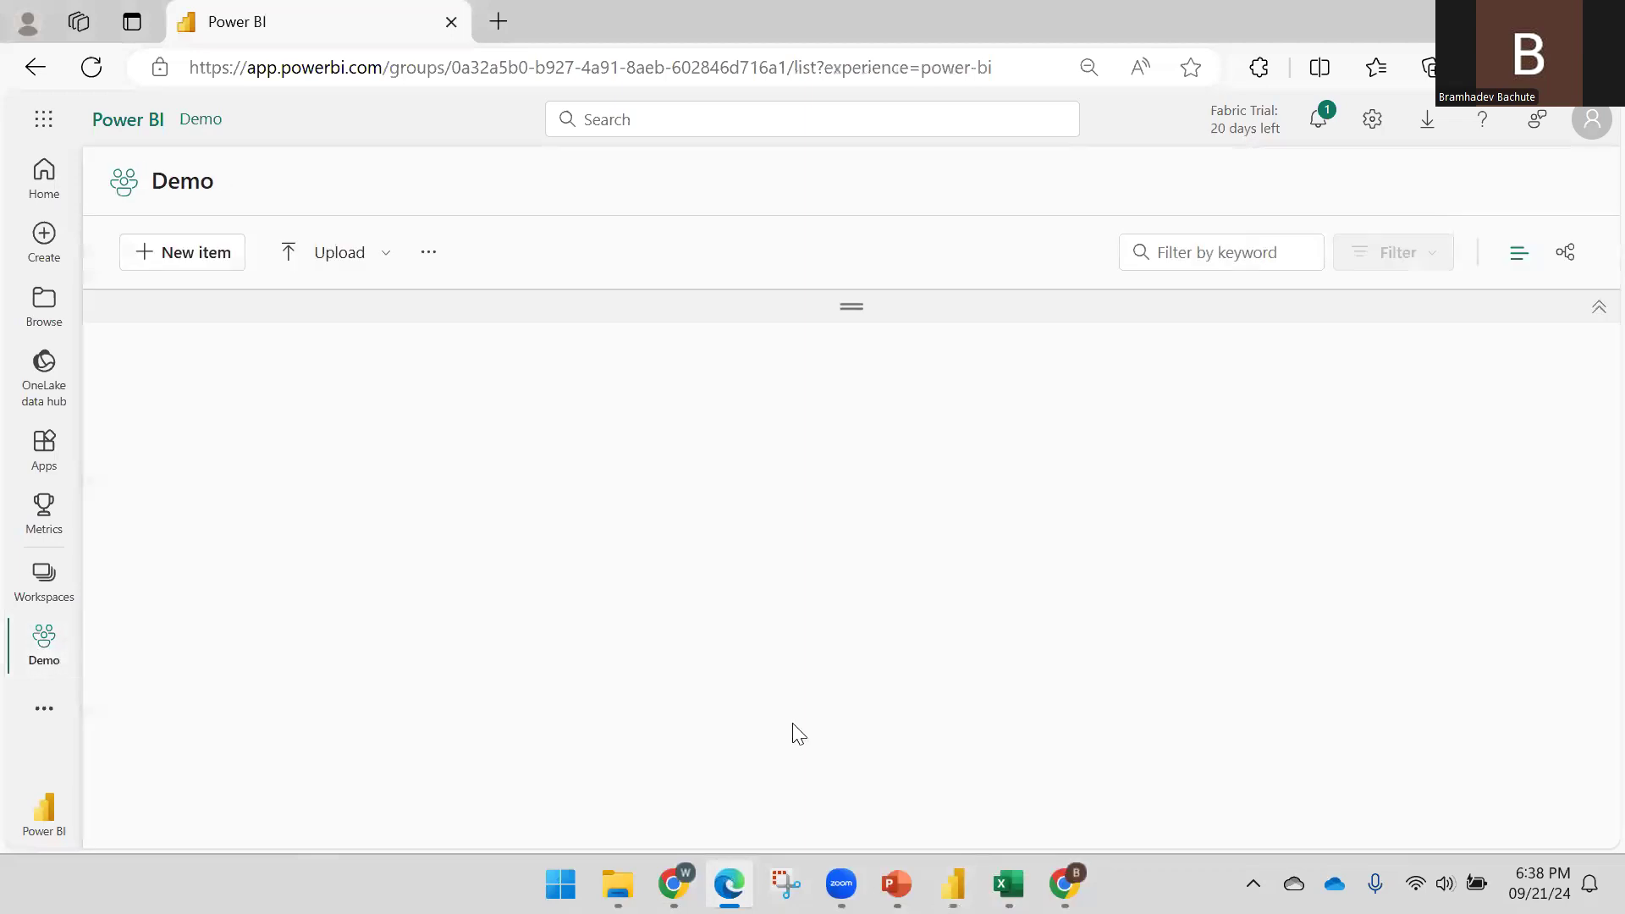
mouse_move(953, 883)
left_click(1029, 771)
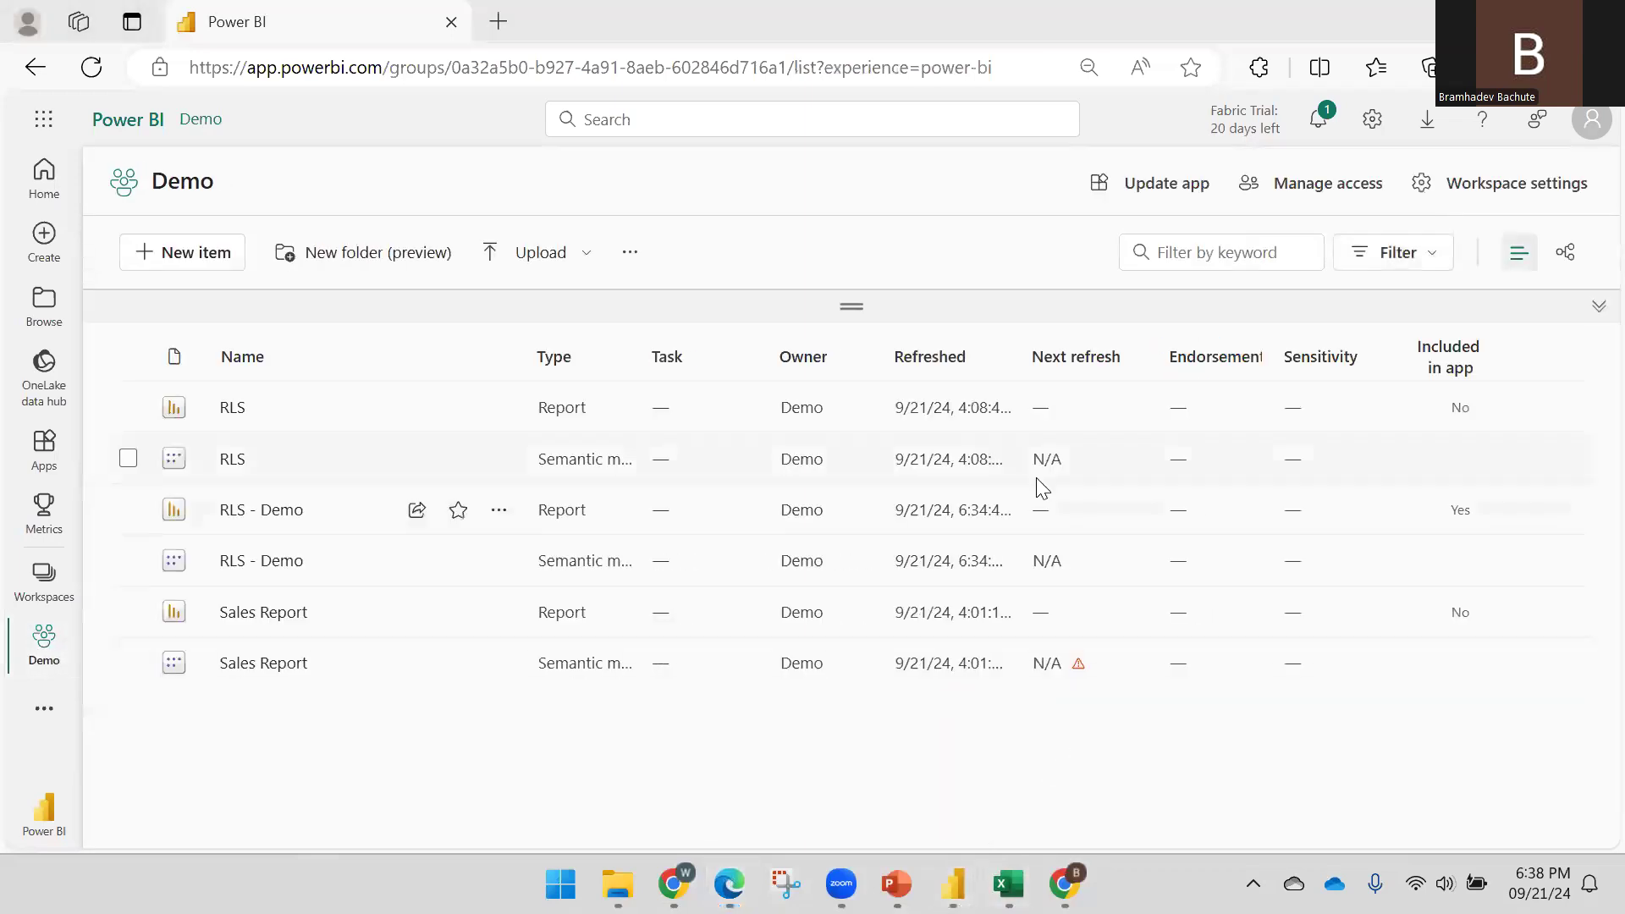
left_click(1029, 620)
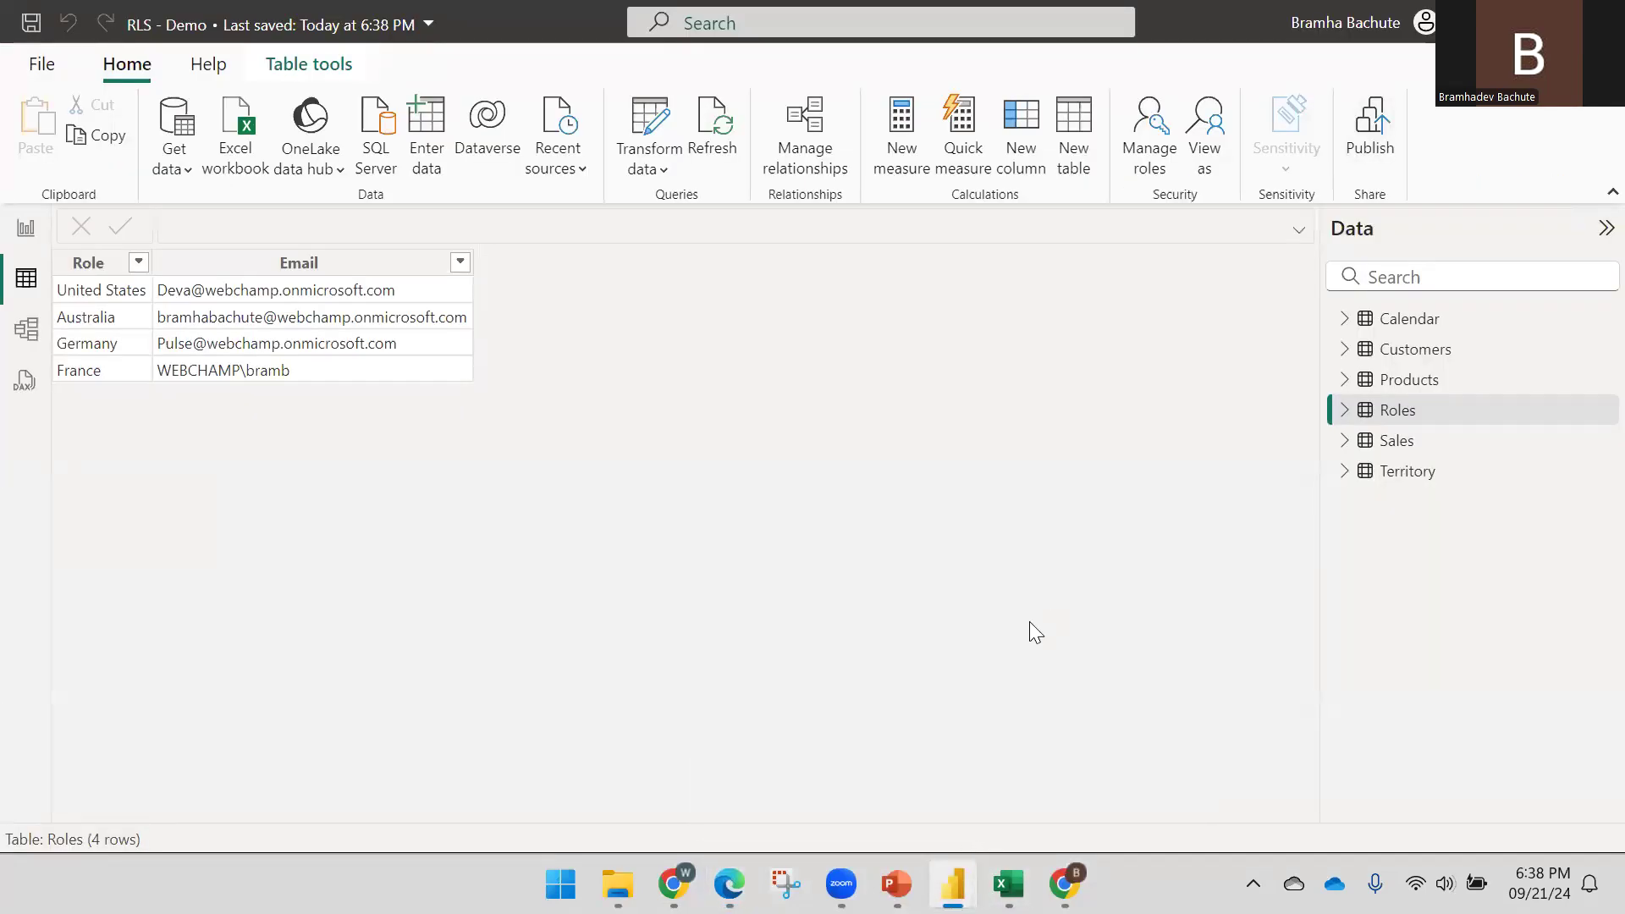
left_click(730, 883)
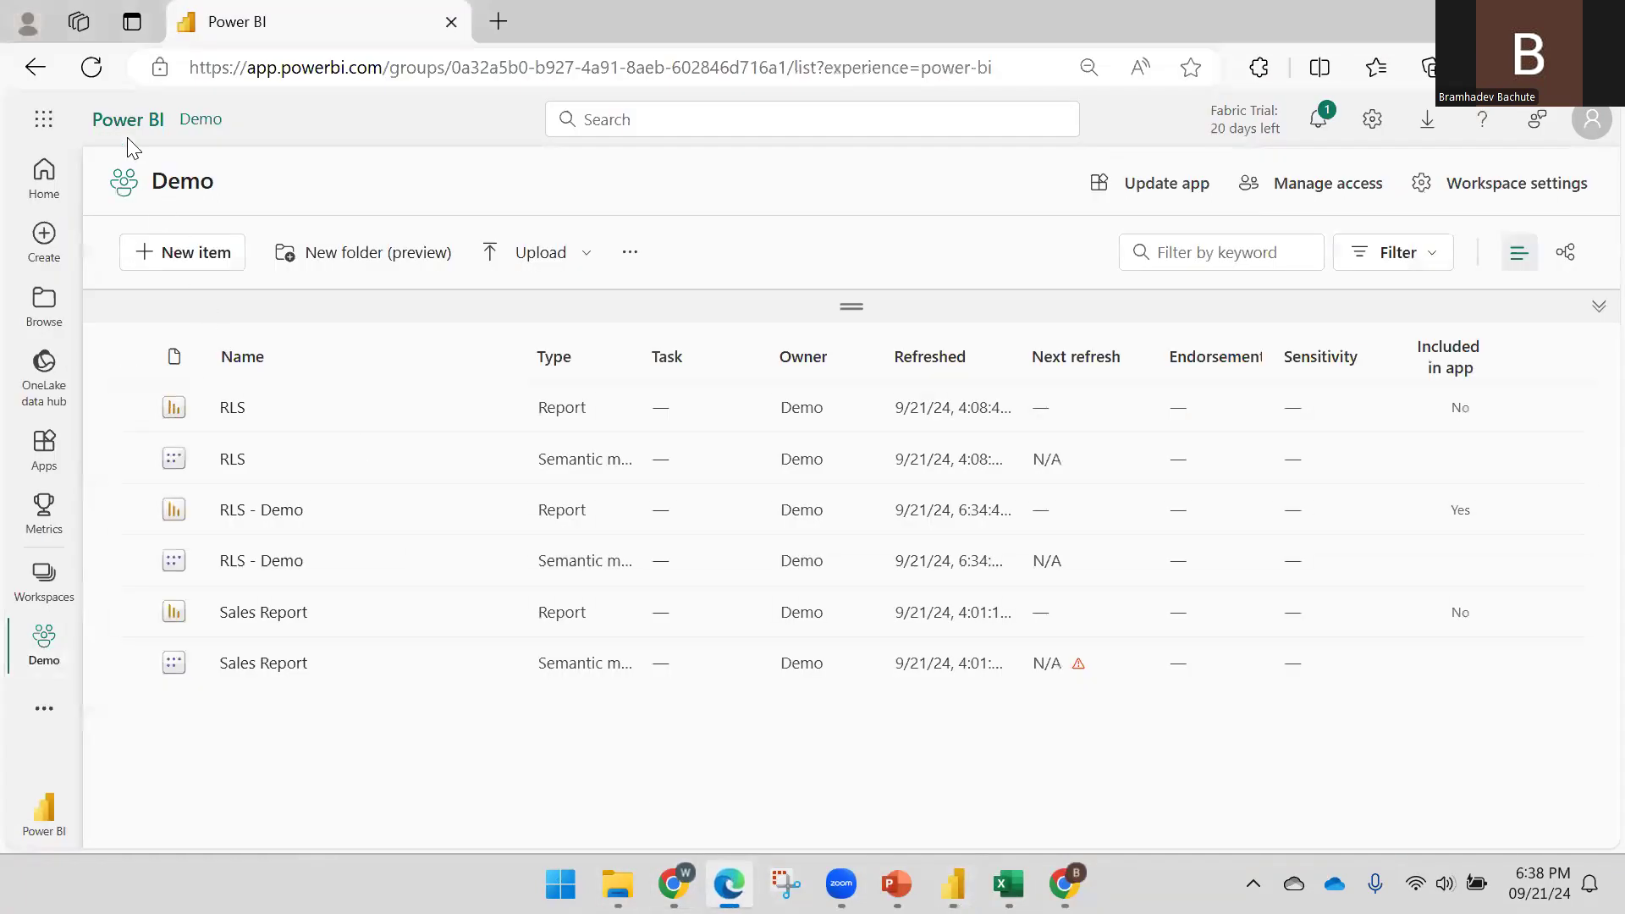
left_click(99, 69)
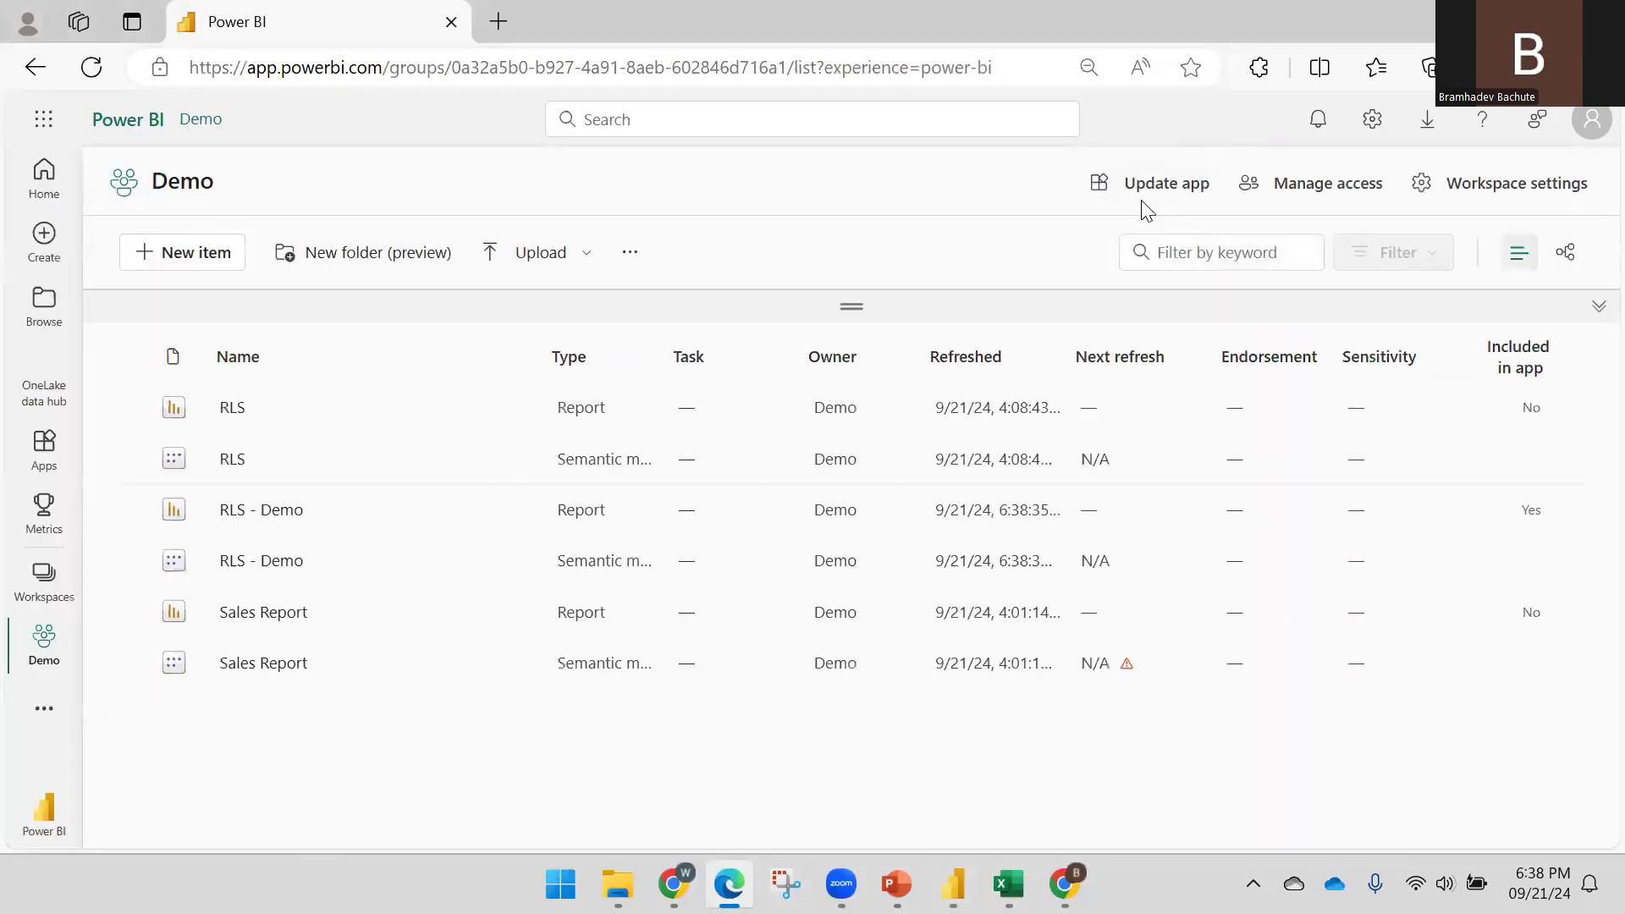
Update the Demo app from its setup page and close the success confirmation
left_click(1144, 181)
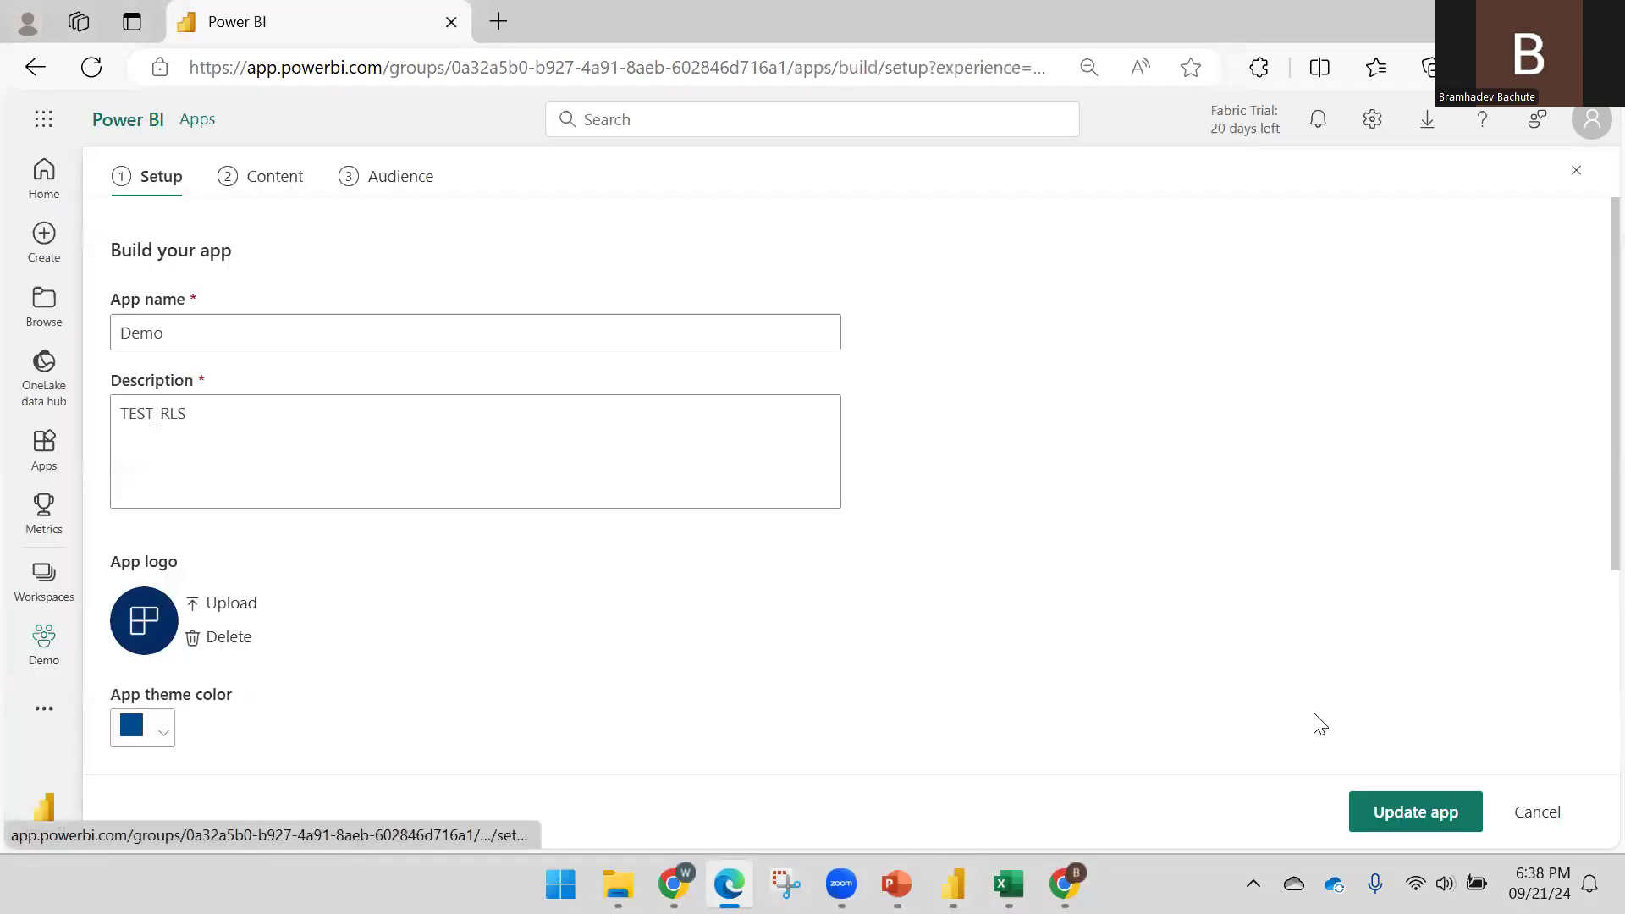
left_click(1379, 812)
left_click(957, 552)
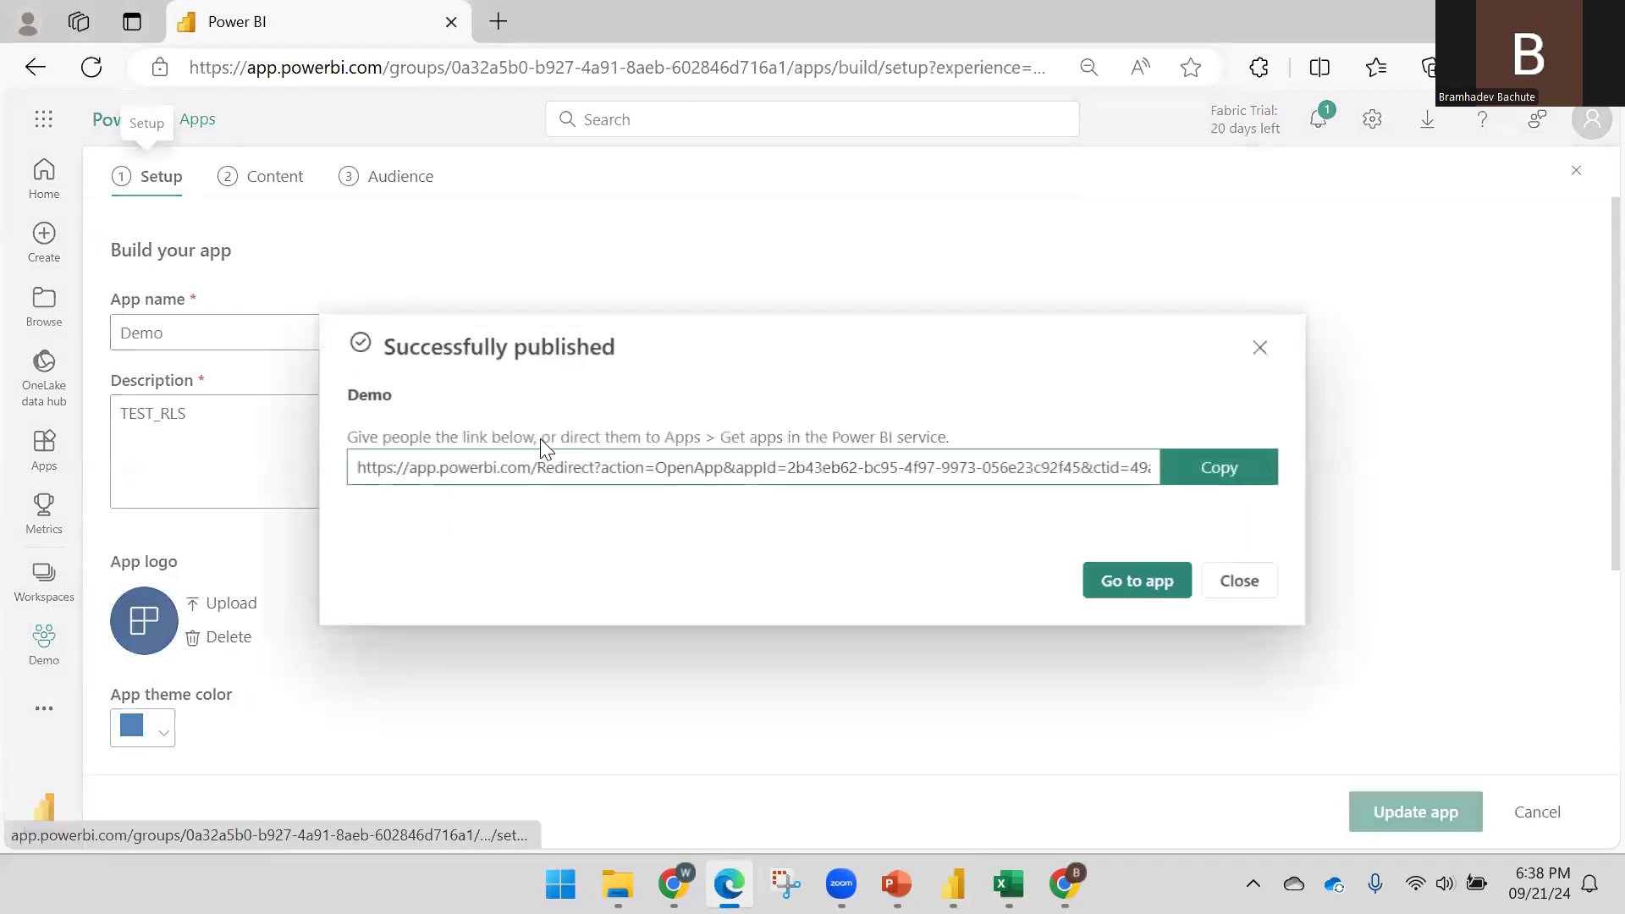
left_click(1223, 592)
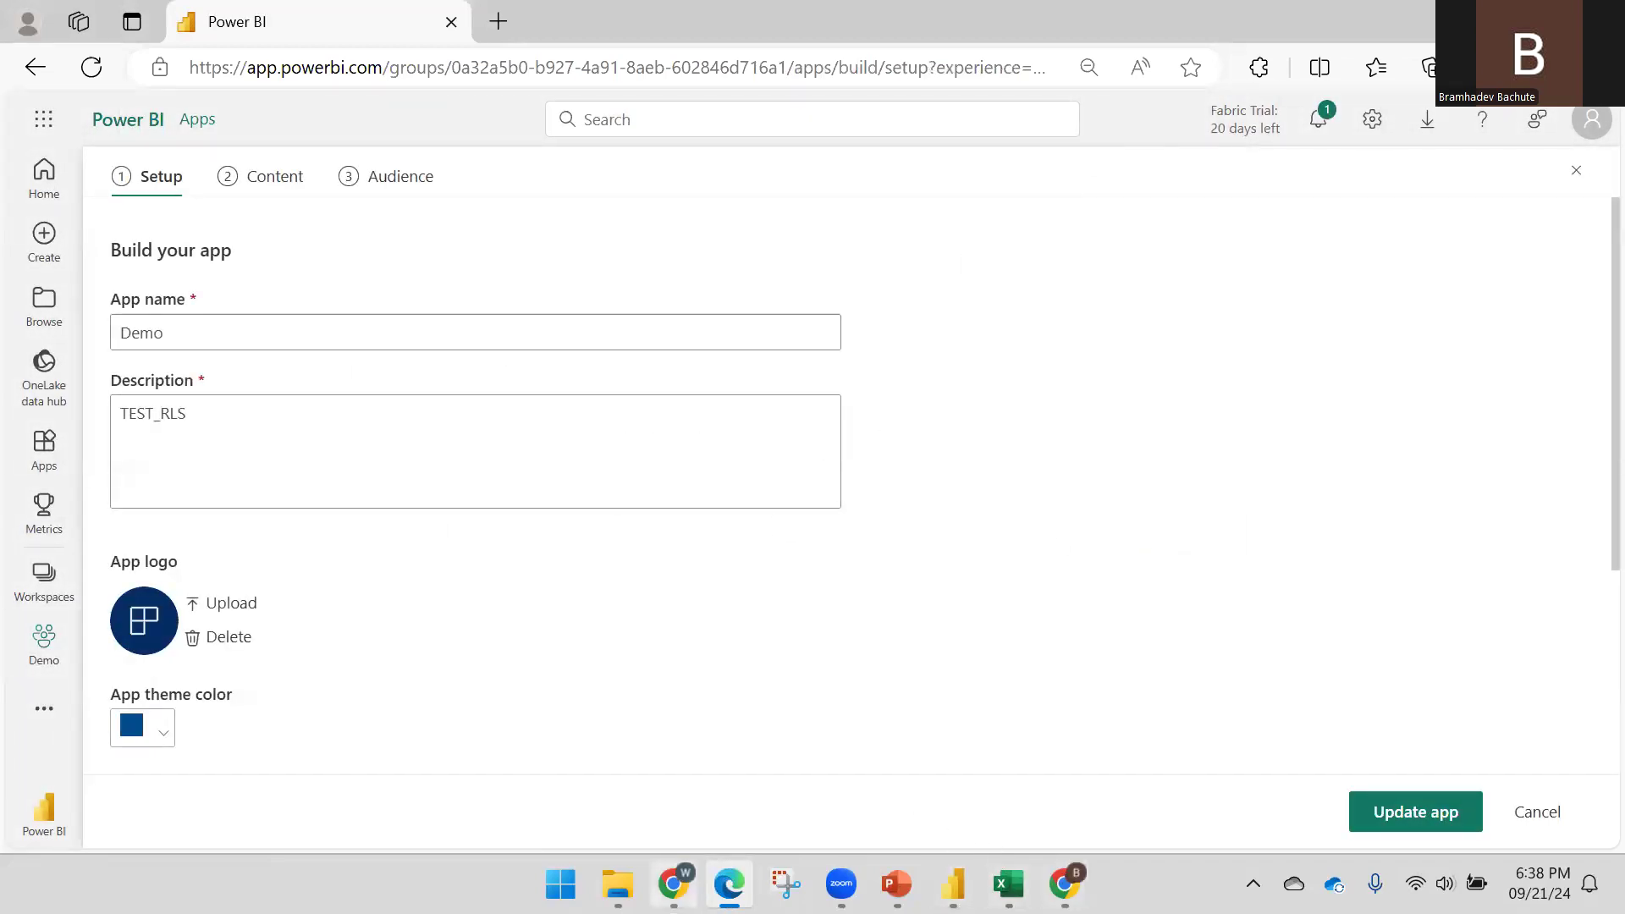
left_click(674, 883)
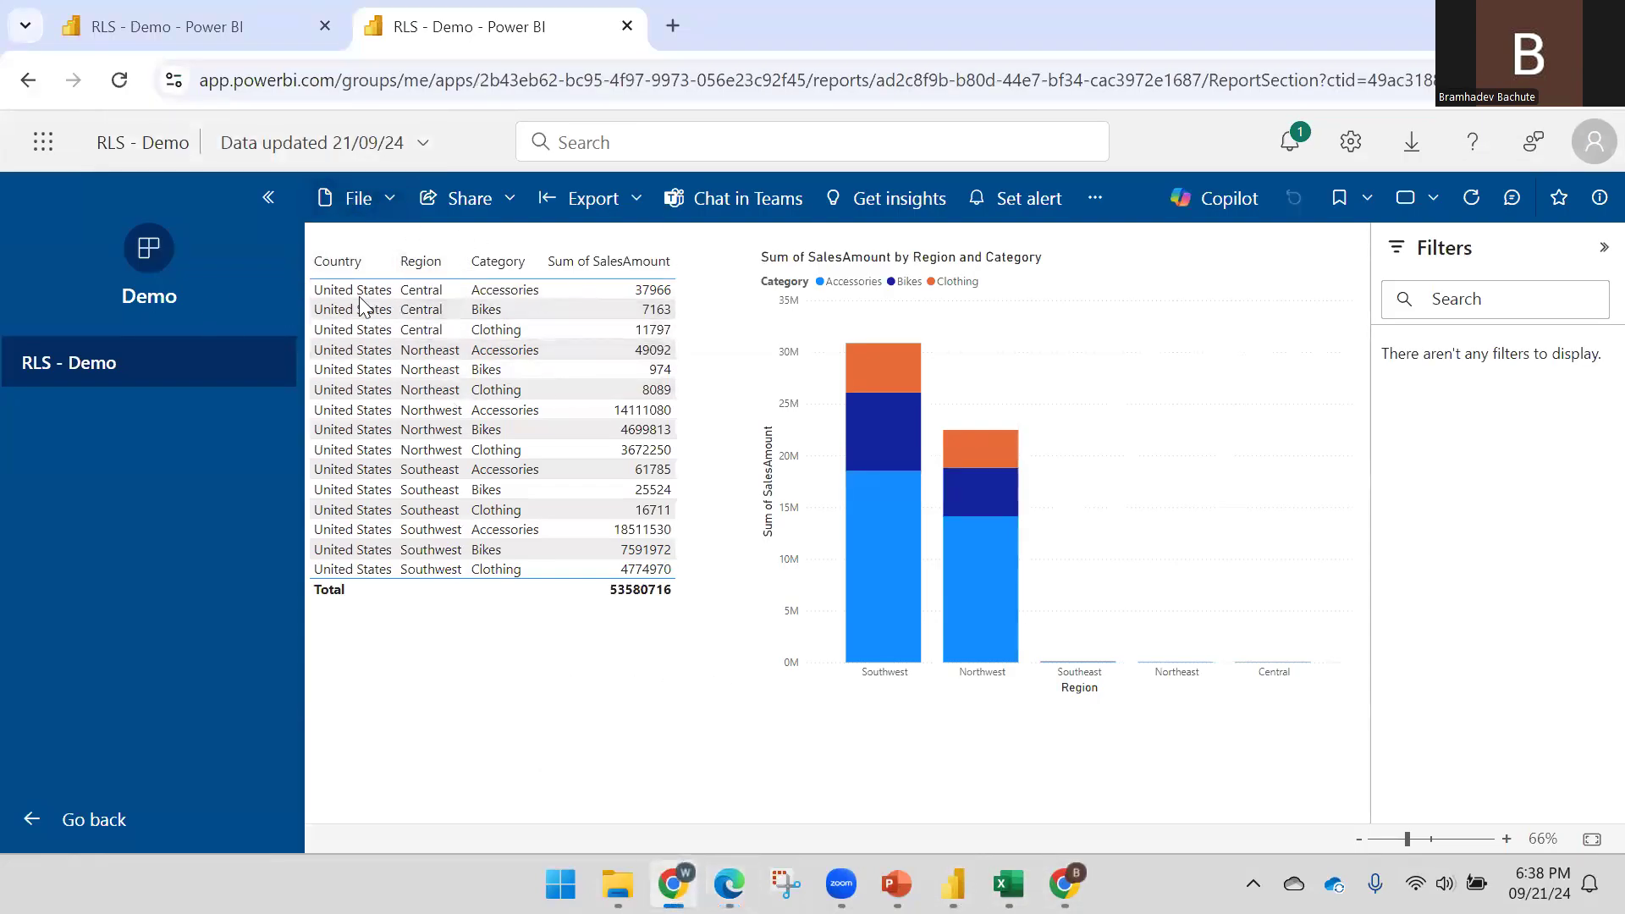
Reload the Demo app report and confirm the second user sees only Germany's sales (14014898)
left_click(121, 83)
left_click(1064, 883)
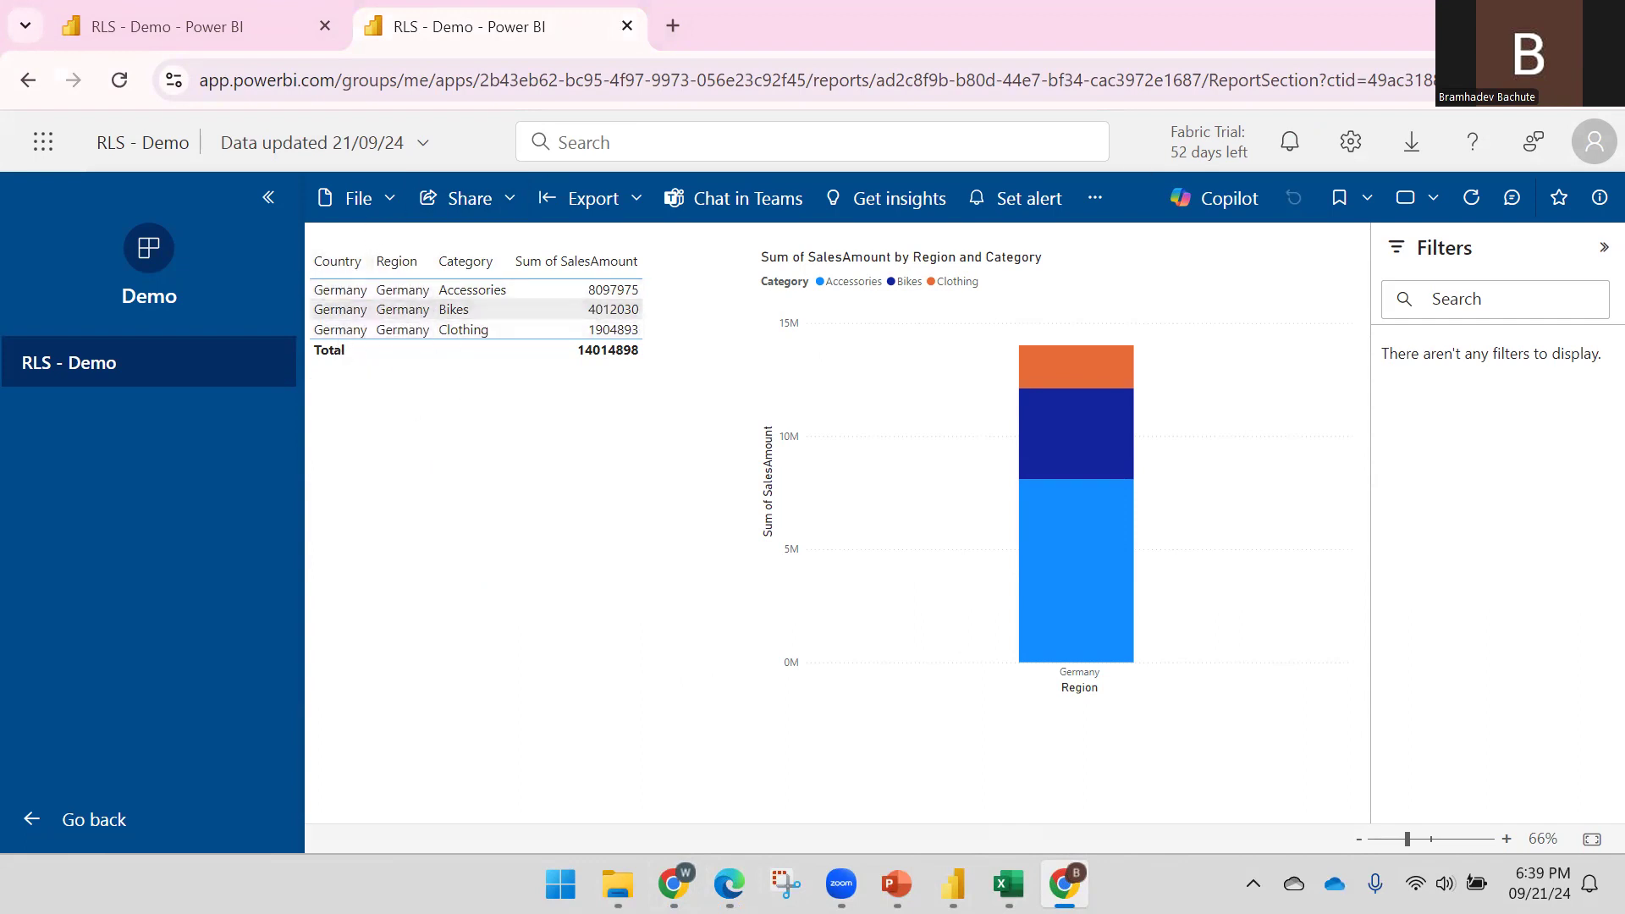
left_click(1585, 149)
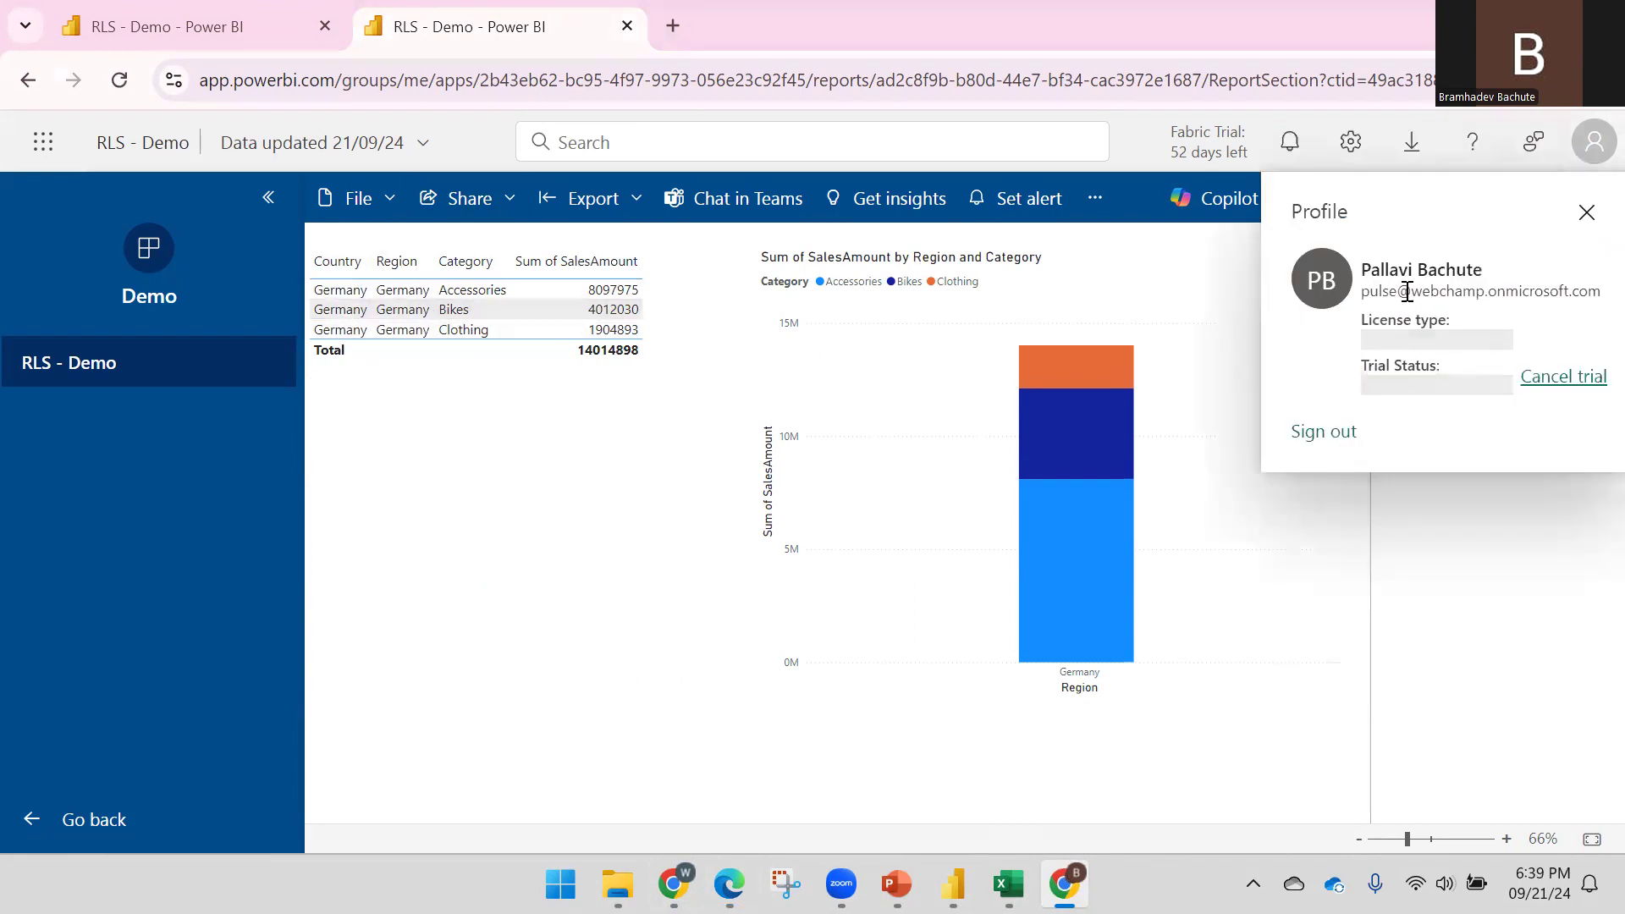
left_click(1585, 213)
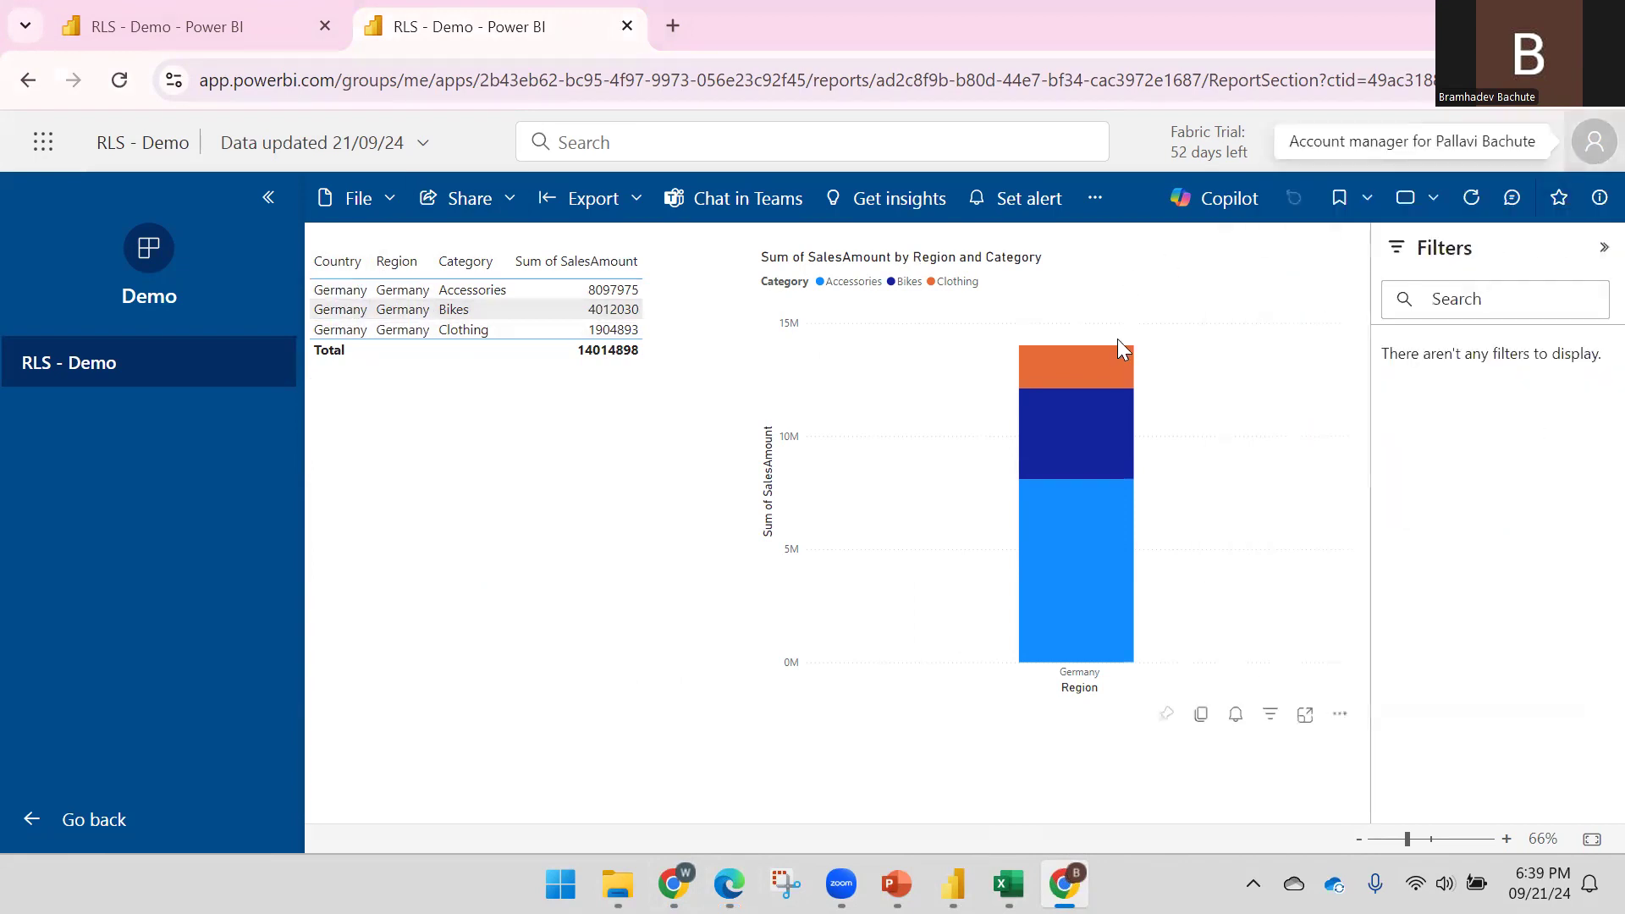
left_click(895, 880)
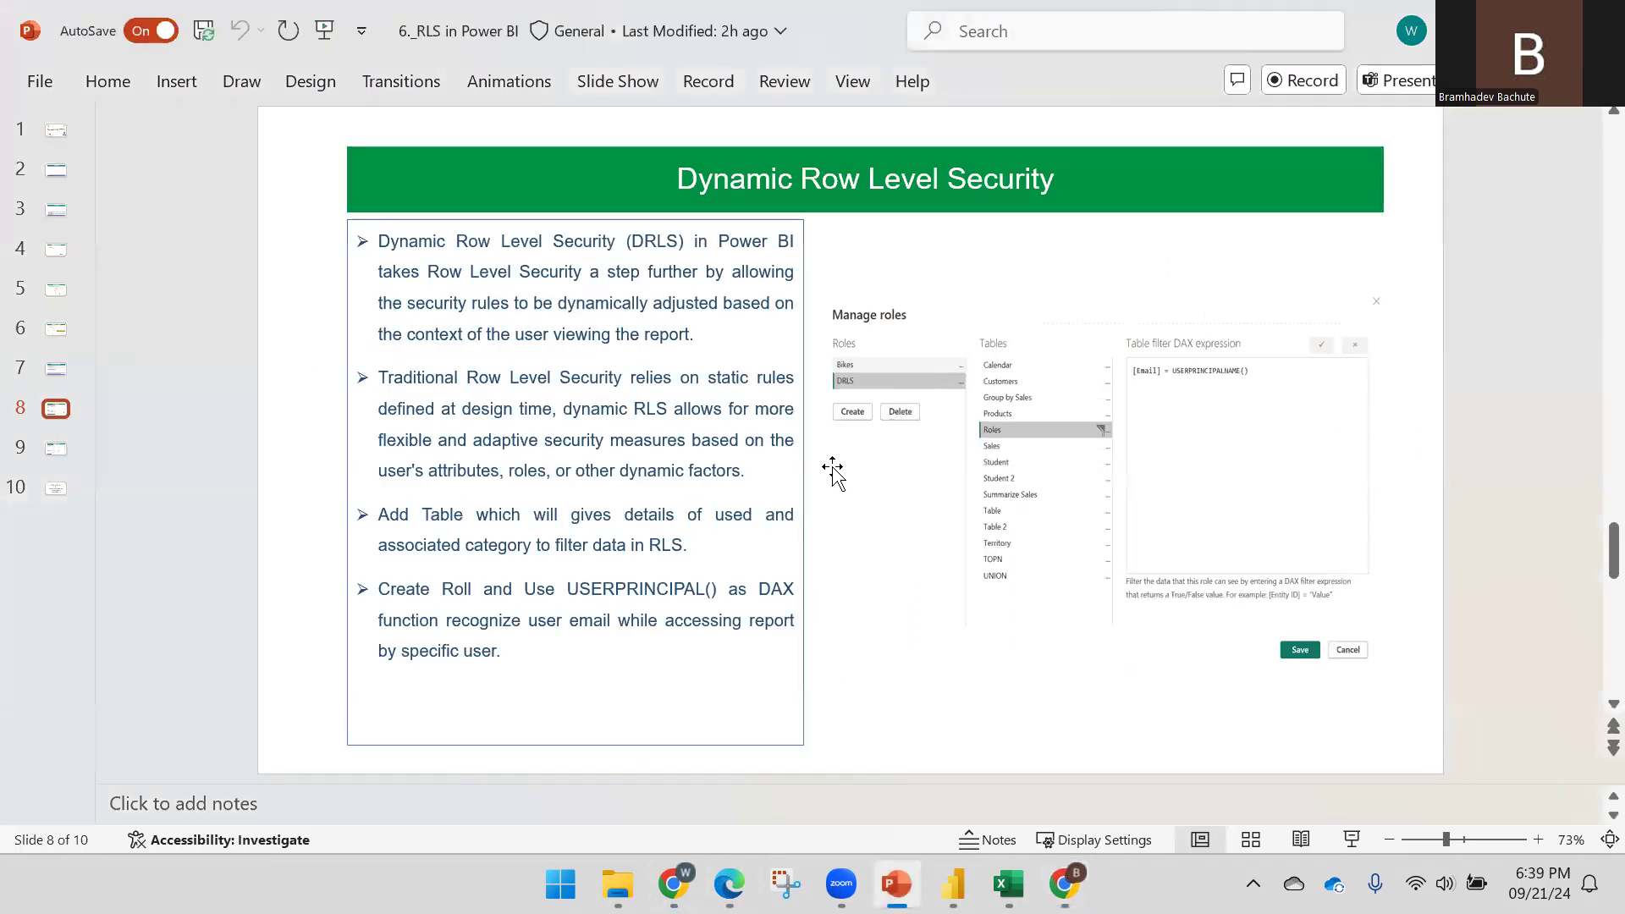
Advance the deck to slide 9, Enhanced Row Level Security, and return to Power BI Desktop
scroll(830, 474, "down", 2)
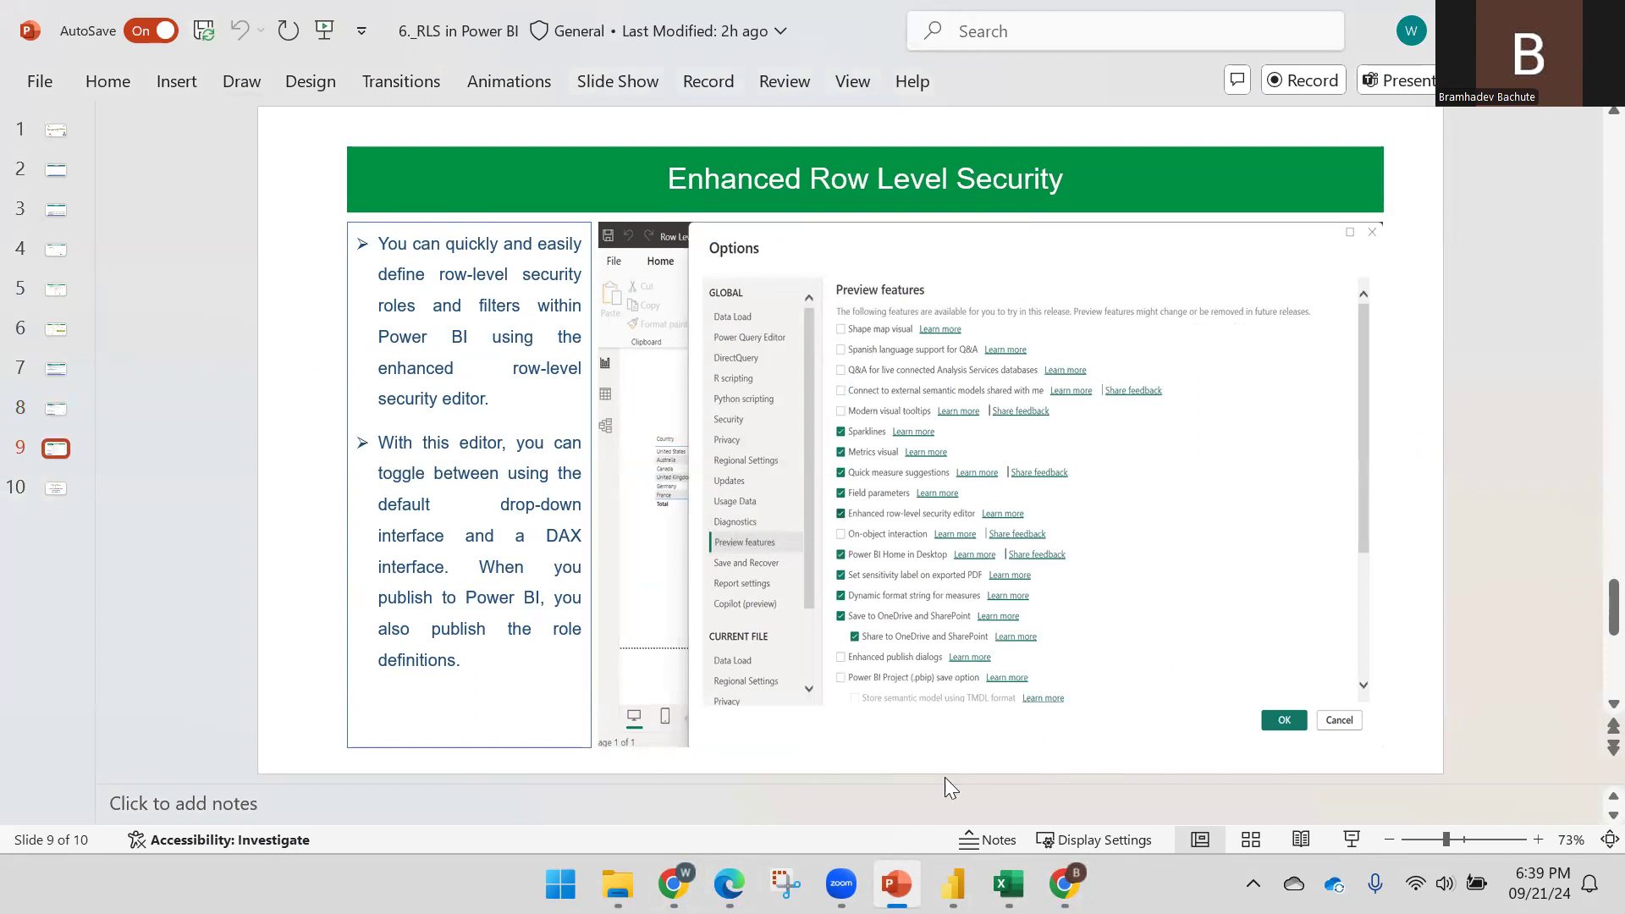
key("alt+Tab")
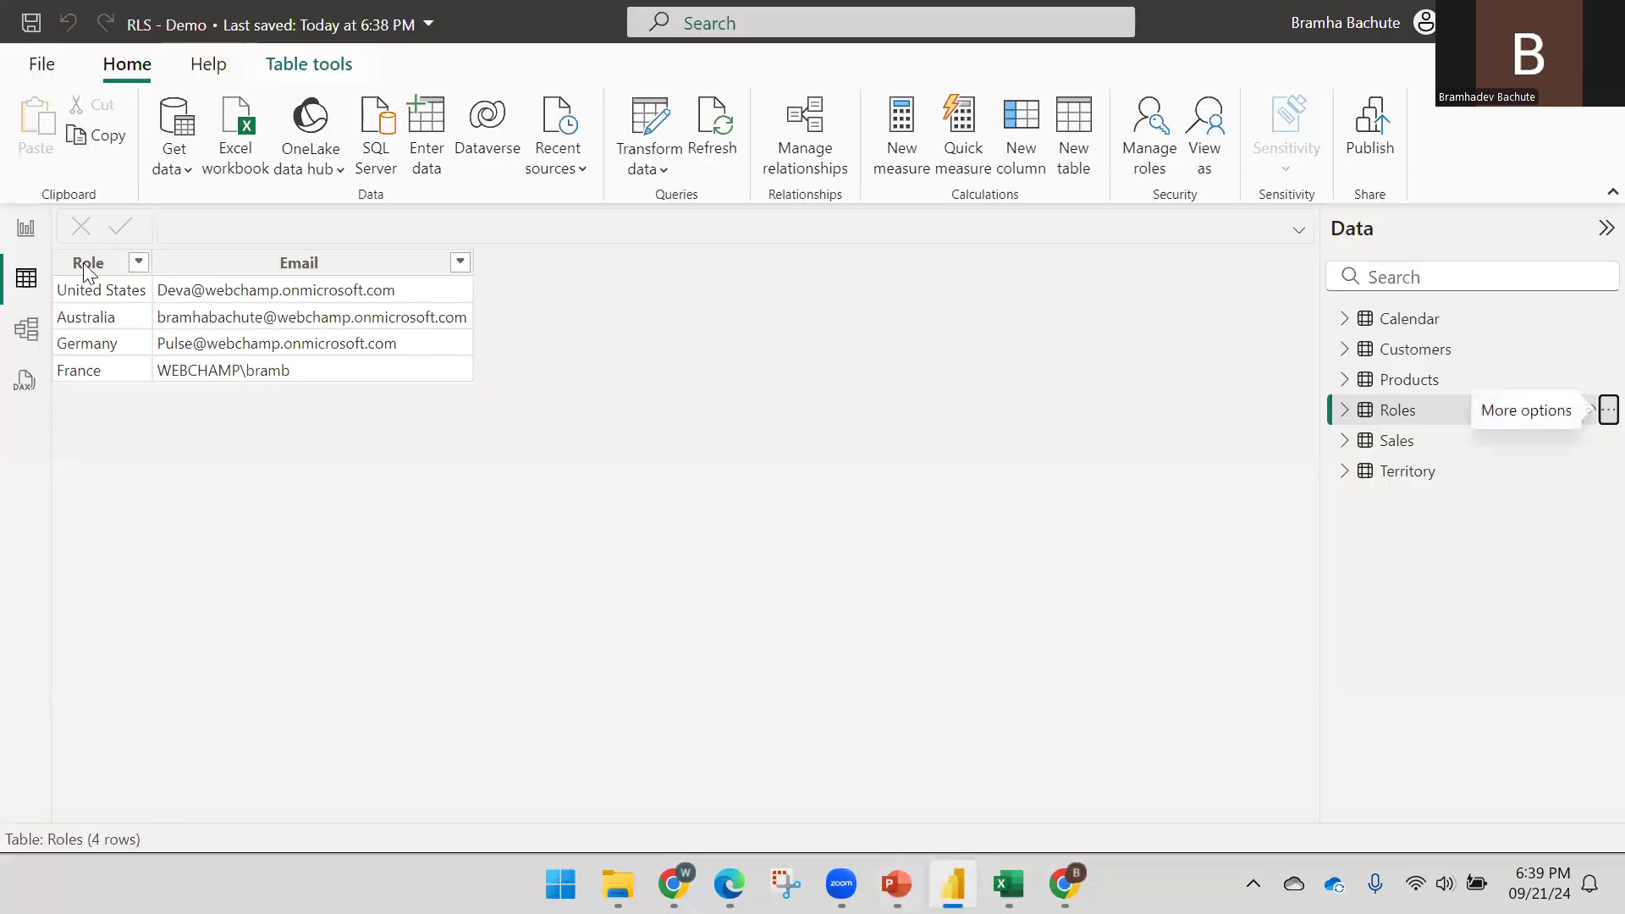
Leave the roles unchanged, open Power BI Desktop's Options dialog, and return to the slide
left_click(28, 230)
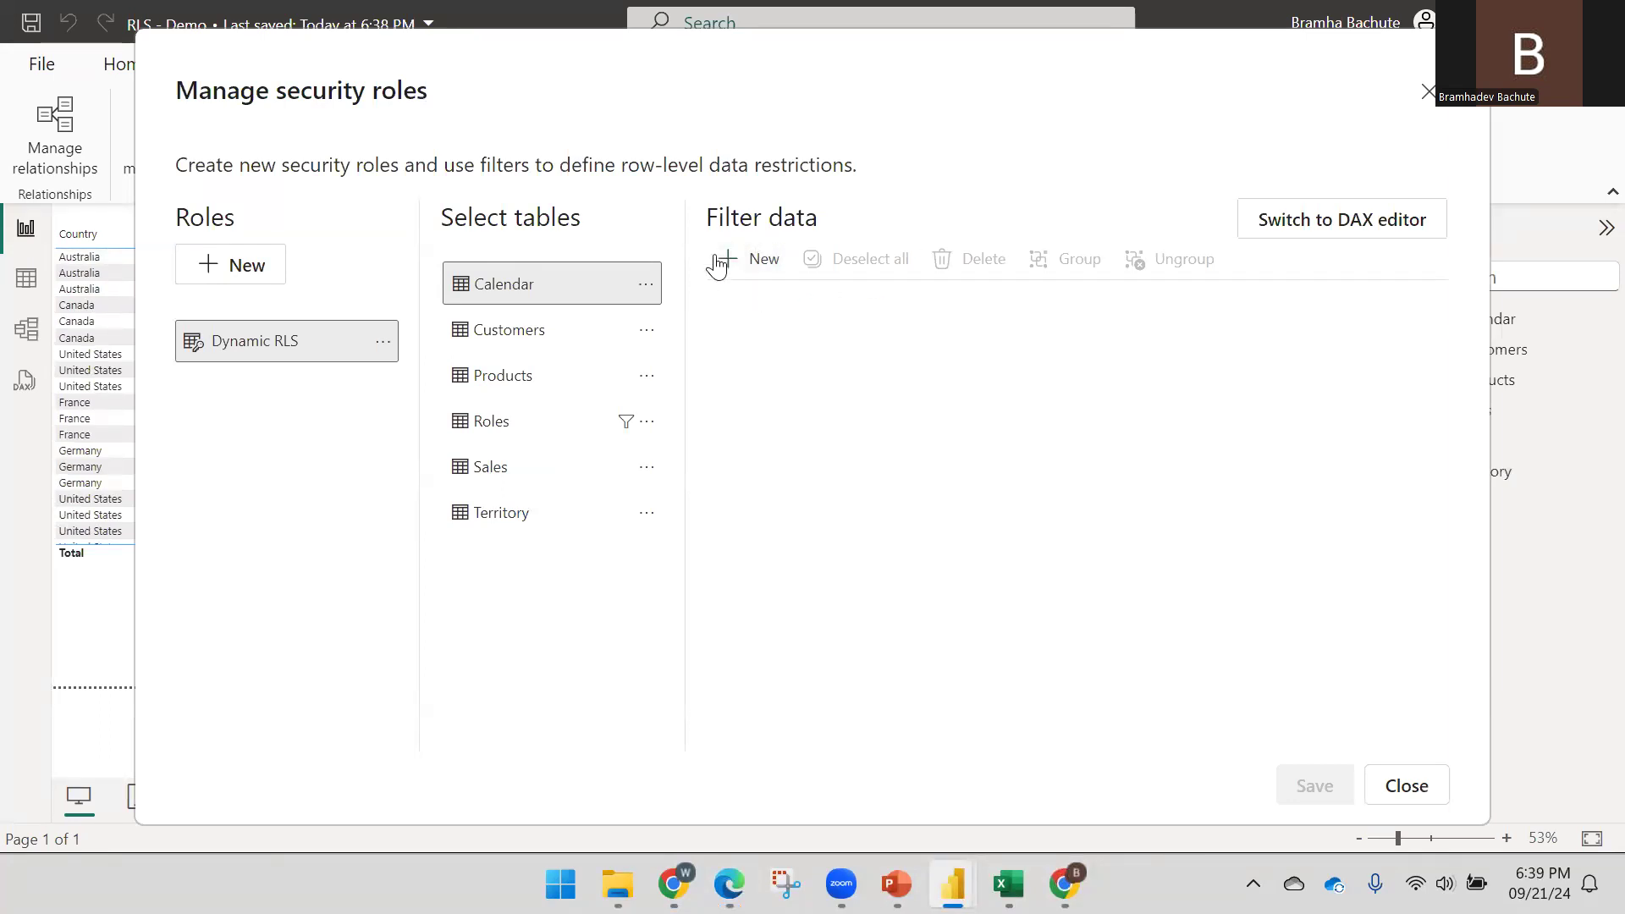
left_click(1403, 789)
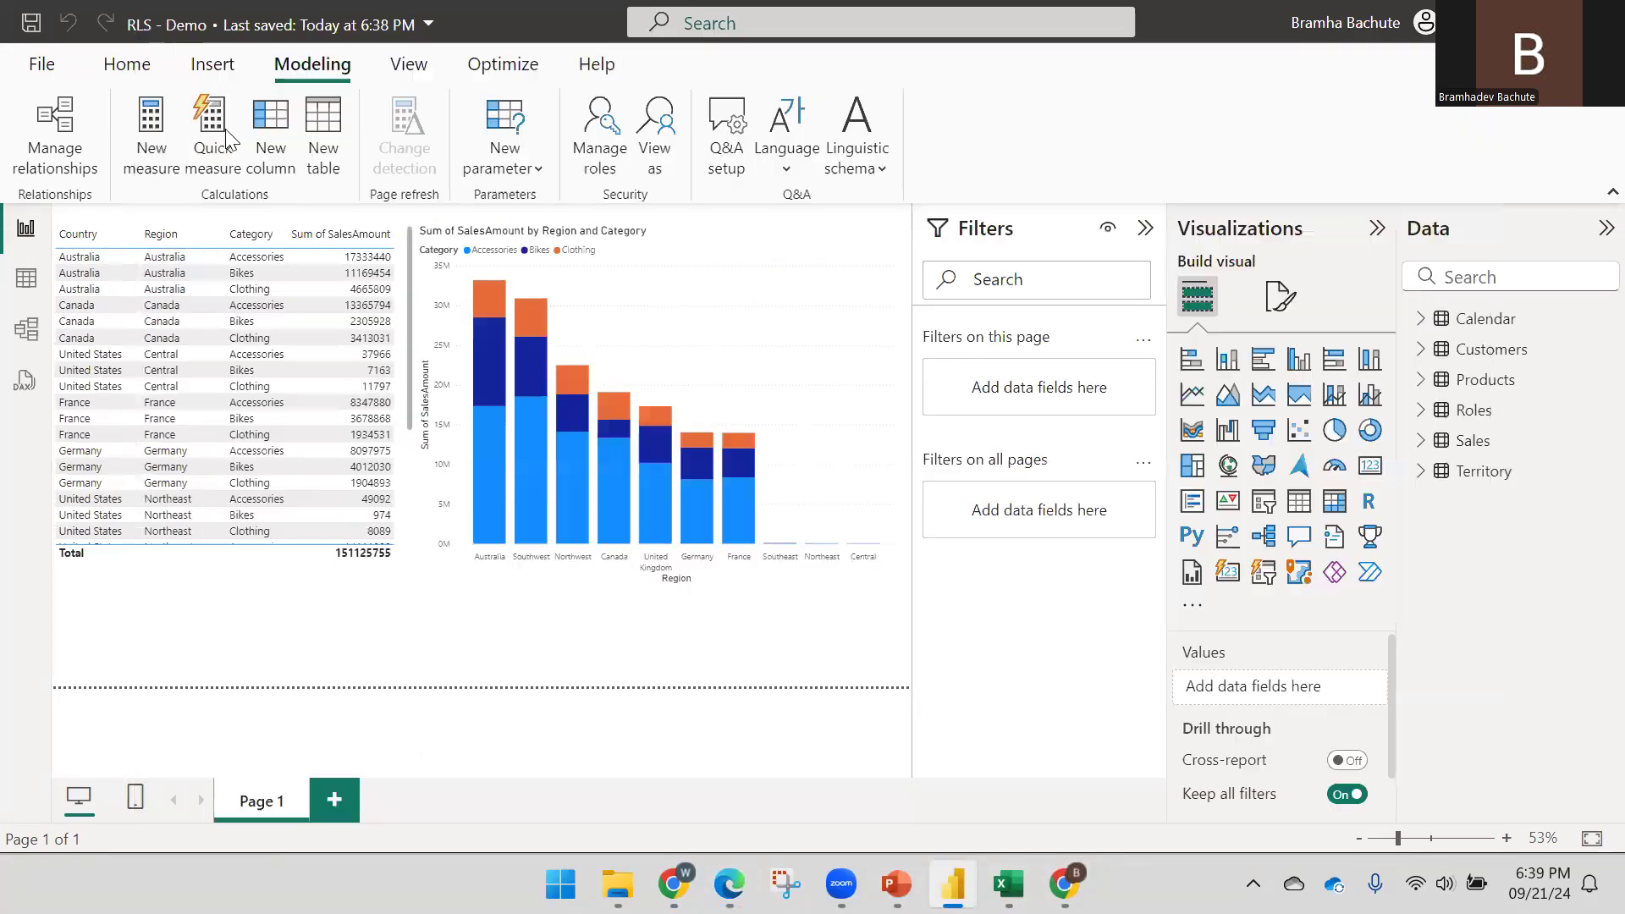
left_click(37, 65)
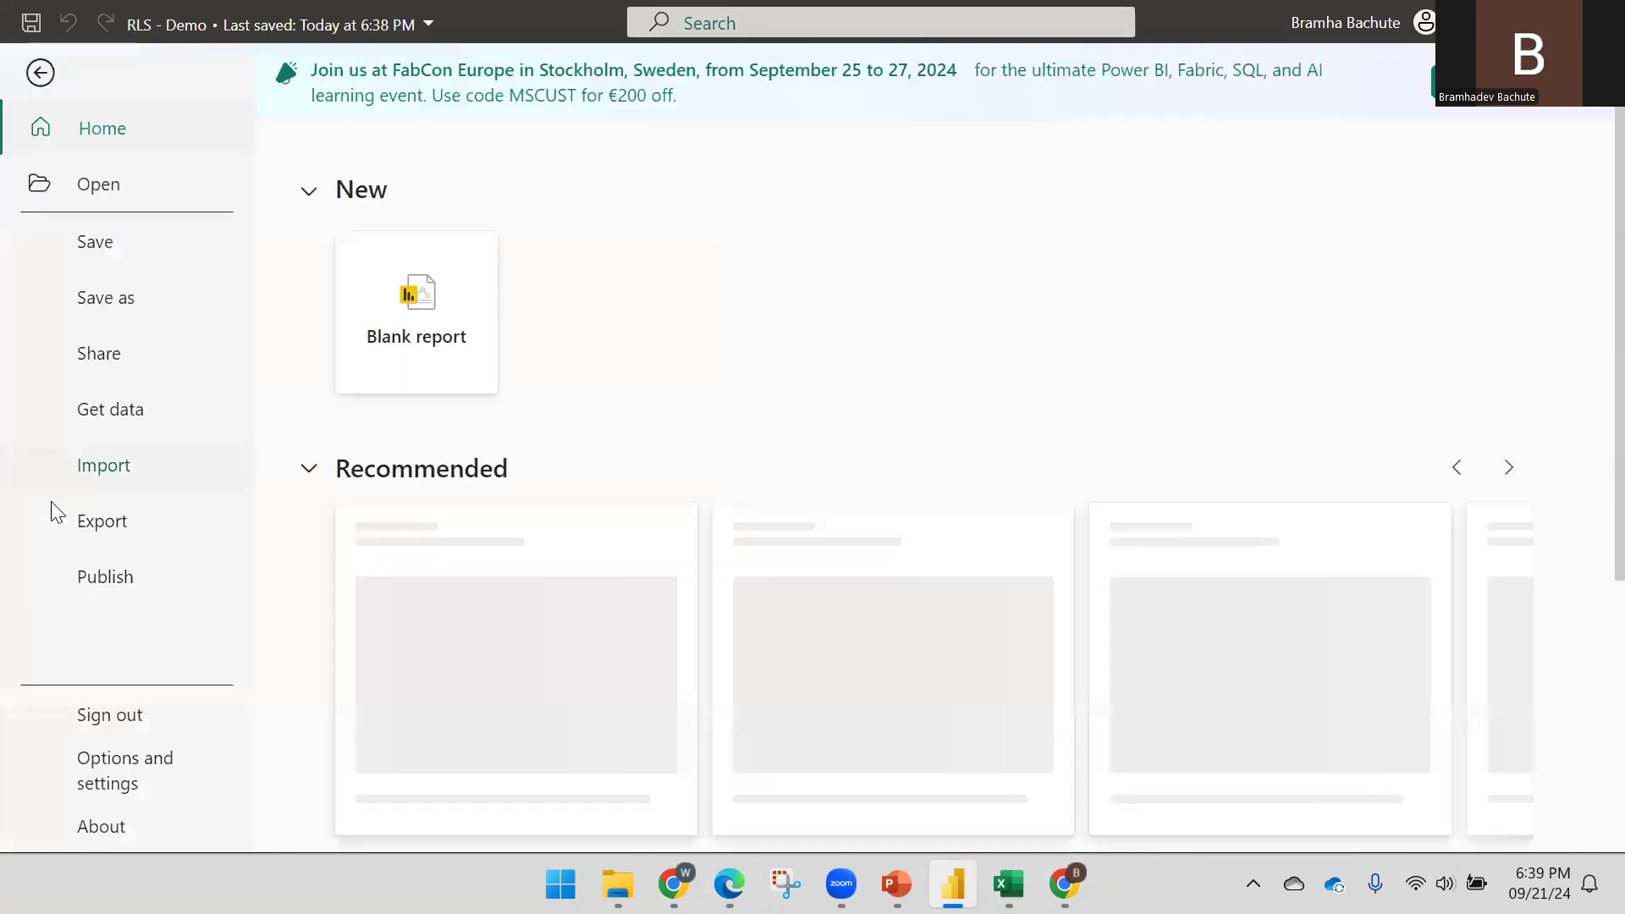
left_click(136, 761)
left_click(450, 229)
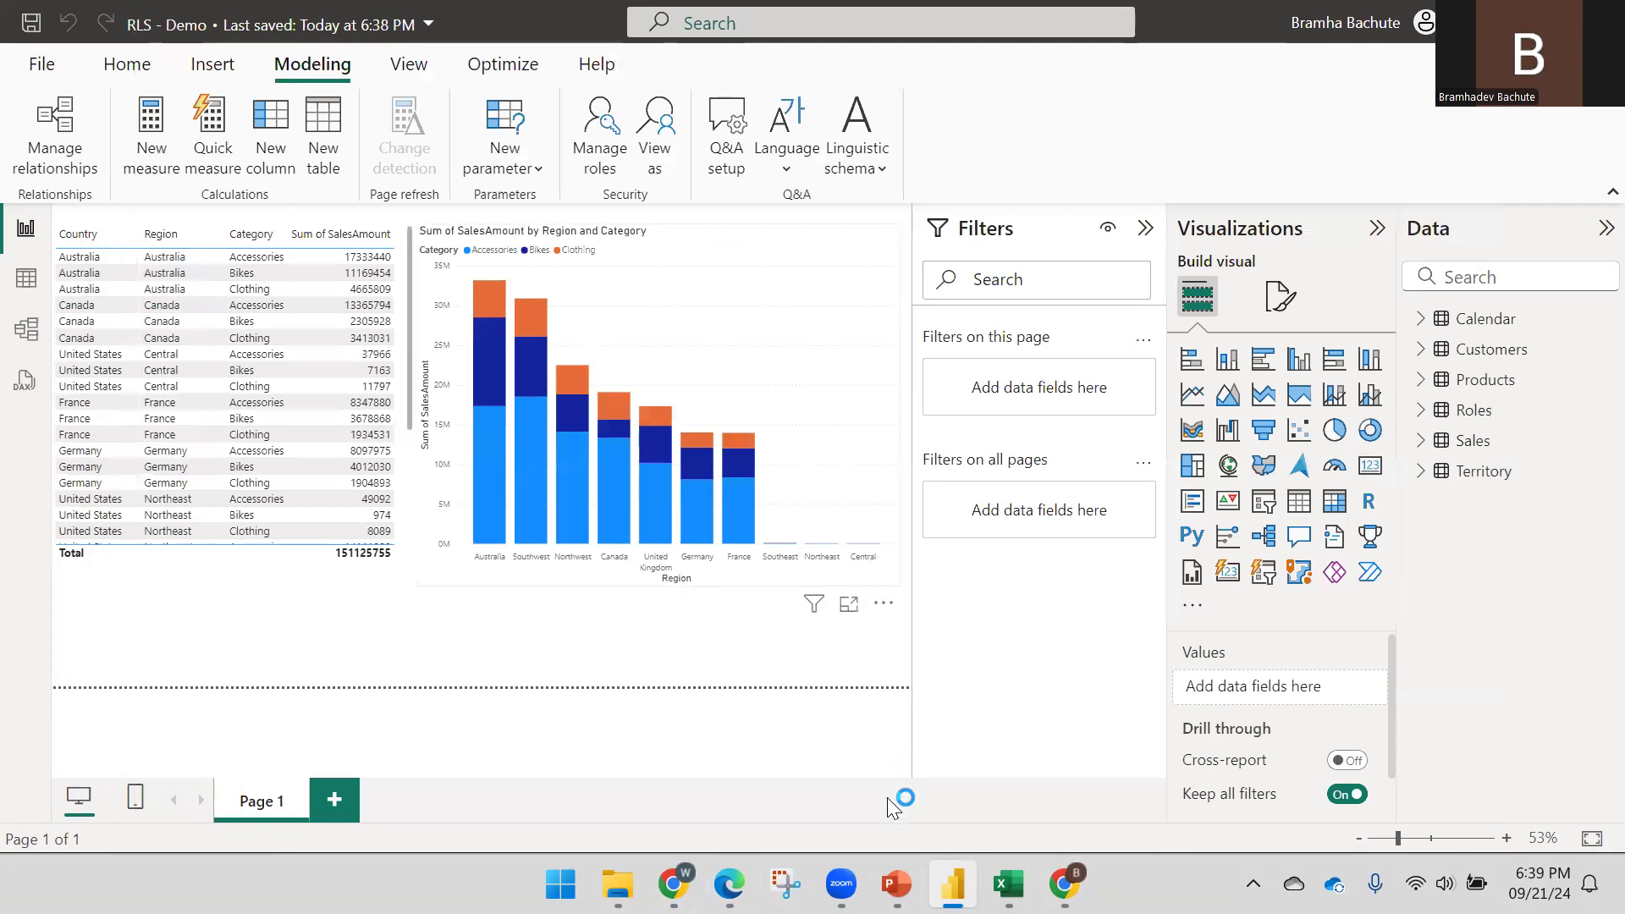
left_click(896, 884)
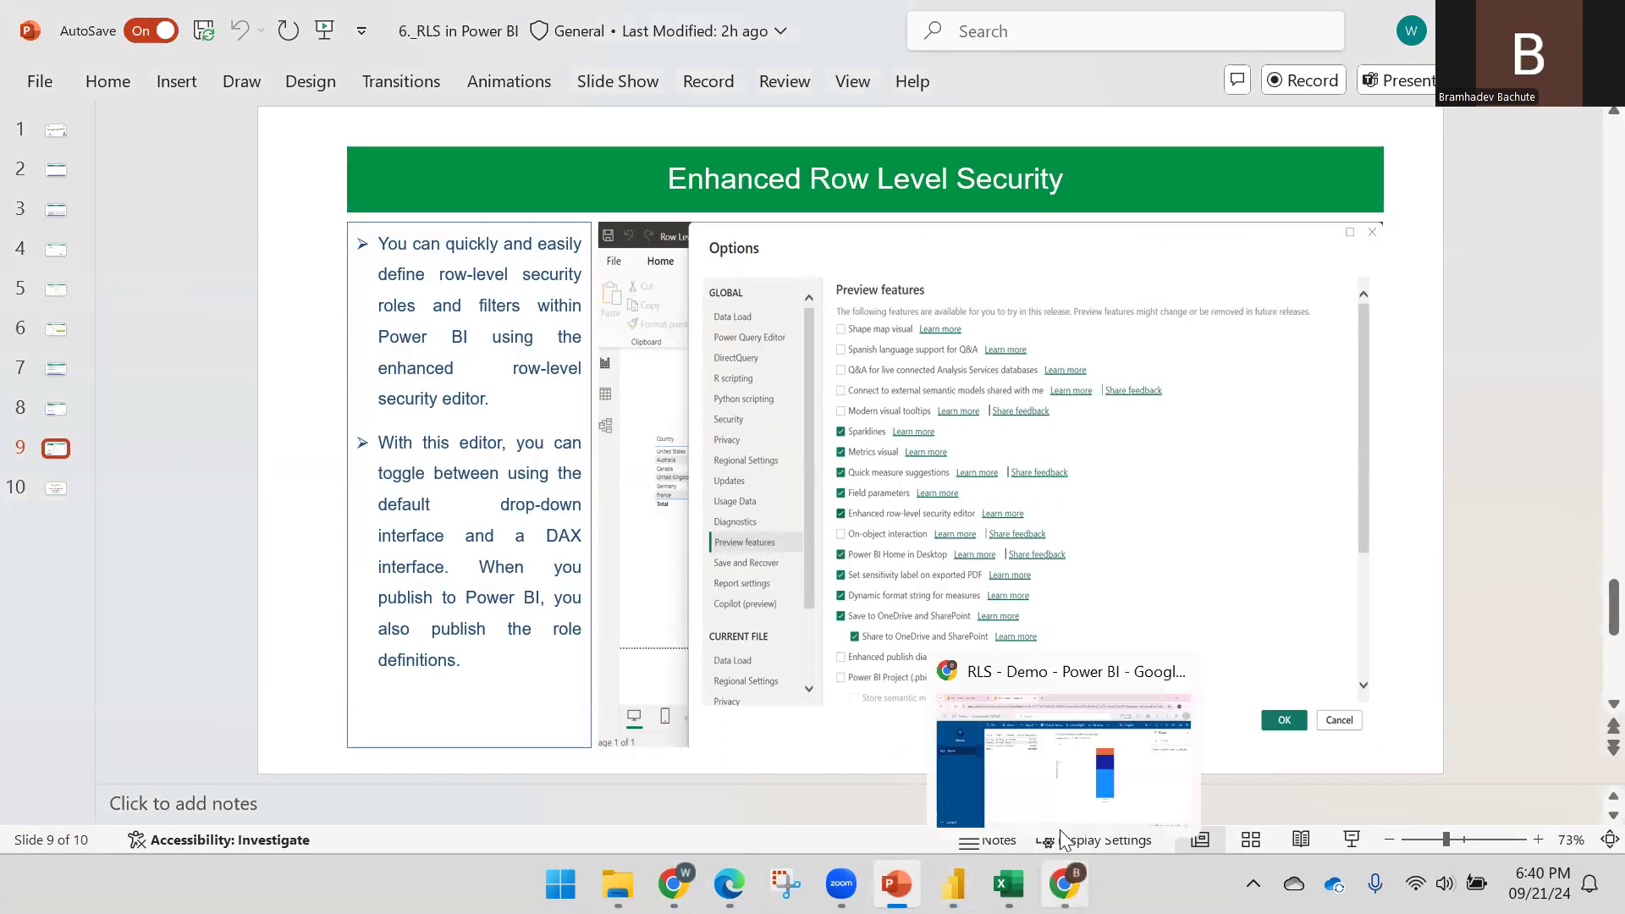
Browse the Preview features list in Power BI Desktop's Options dialog
left_click(953, 883)
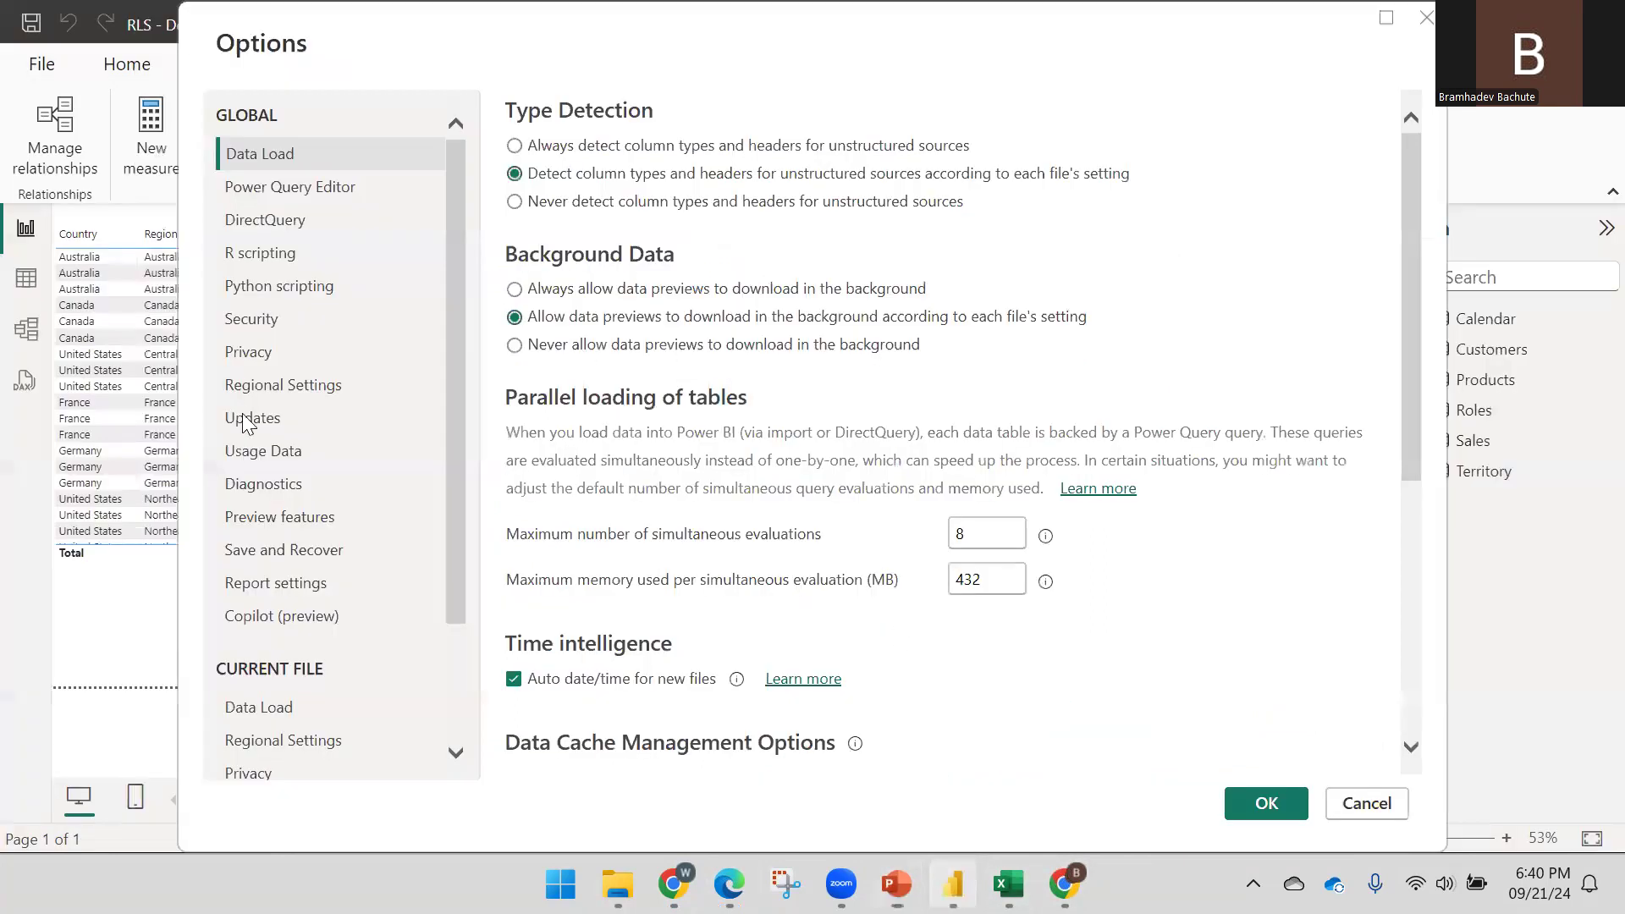
left_click(264, 520)
scroll(601, 394, "down", 1)
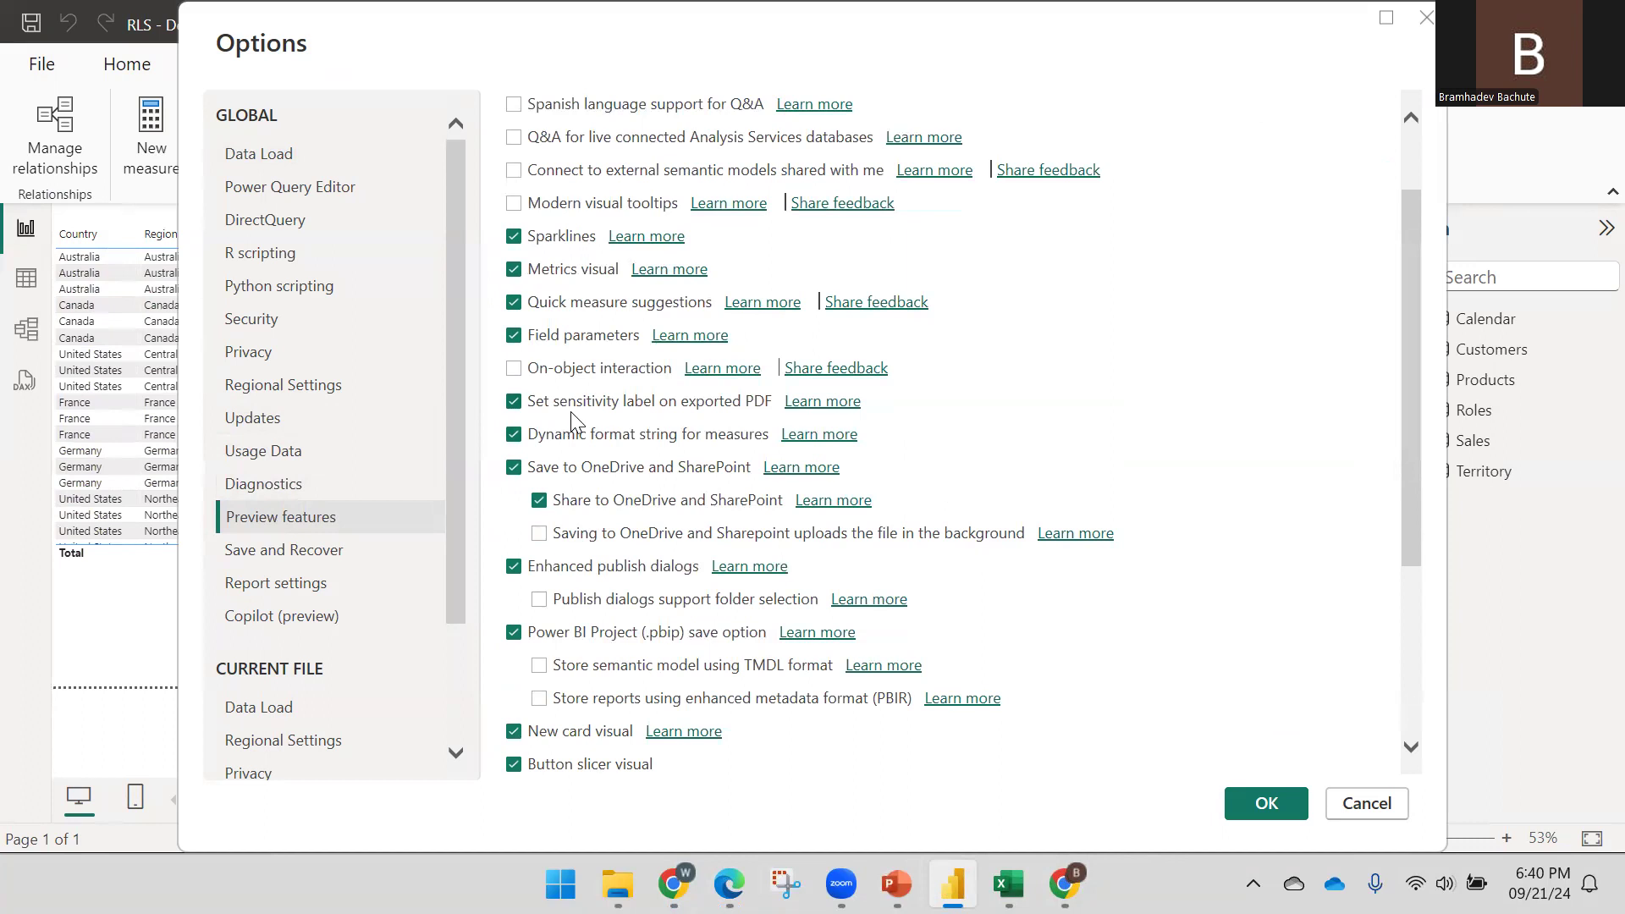
scroll(571, 423, "down", 1)
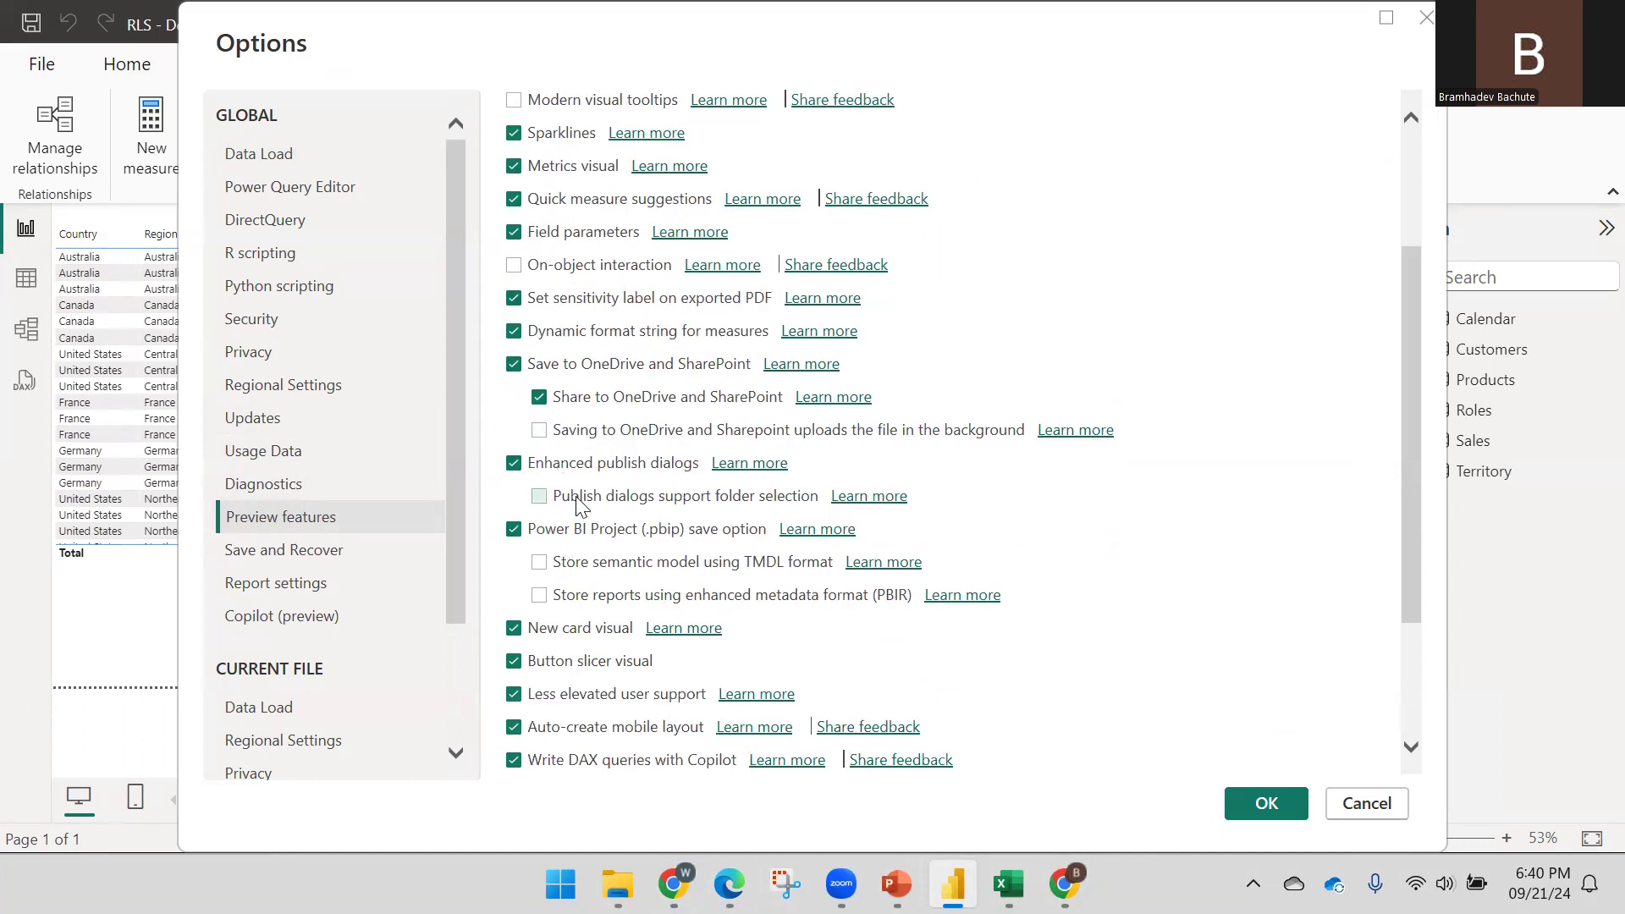
scroll(578, 501, "down", 2)
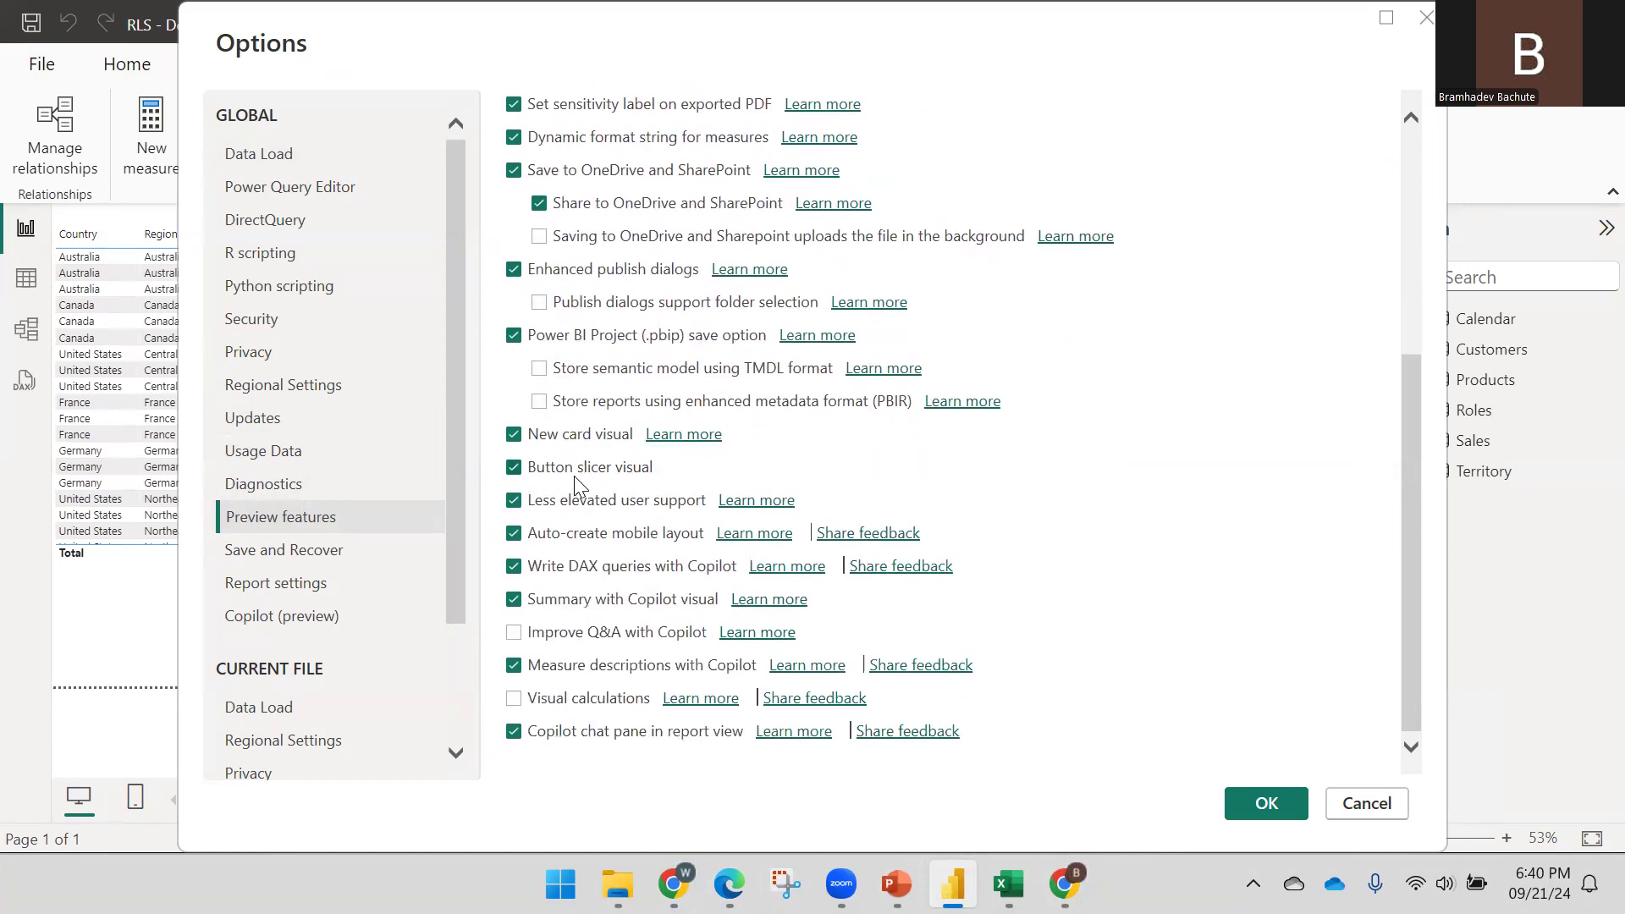
scroll(574, 476, "up", 2)
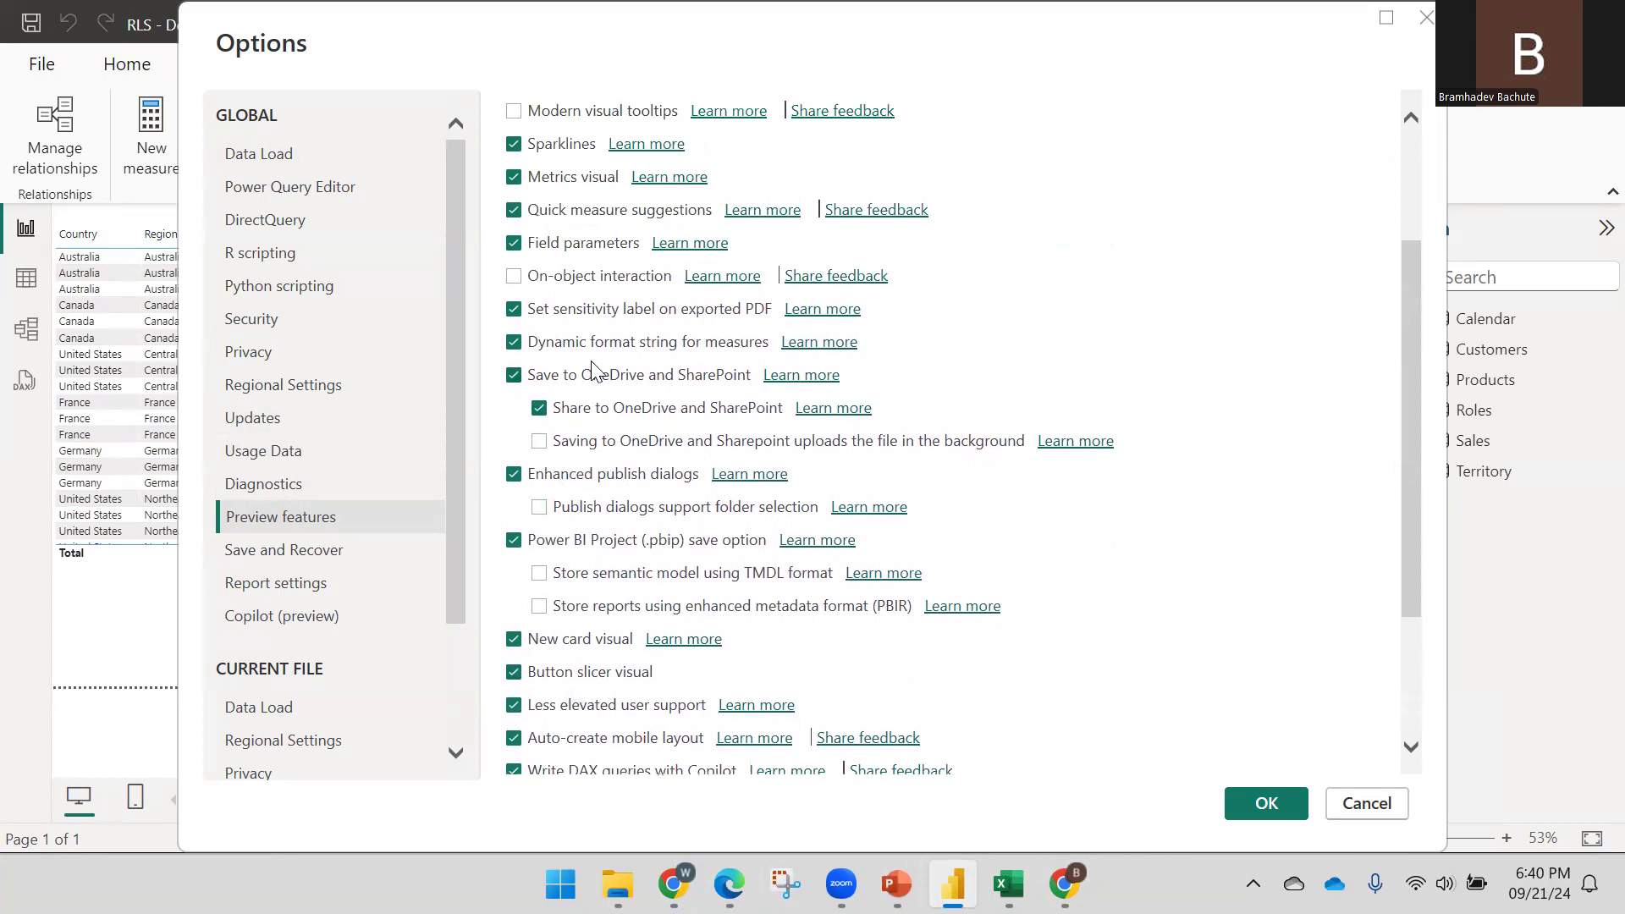
scroll(624, 349, "up", 1)
scroll(597, 279, "up", 1)
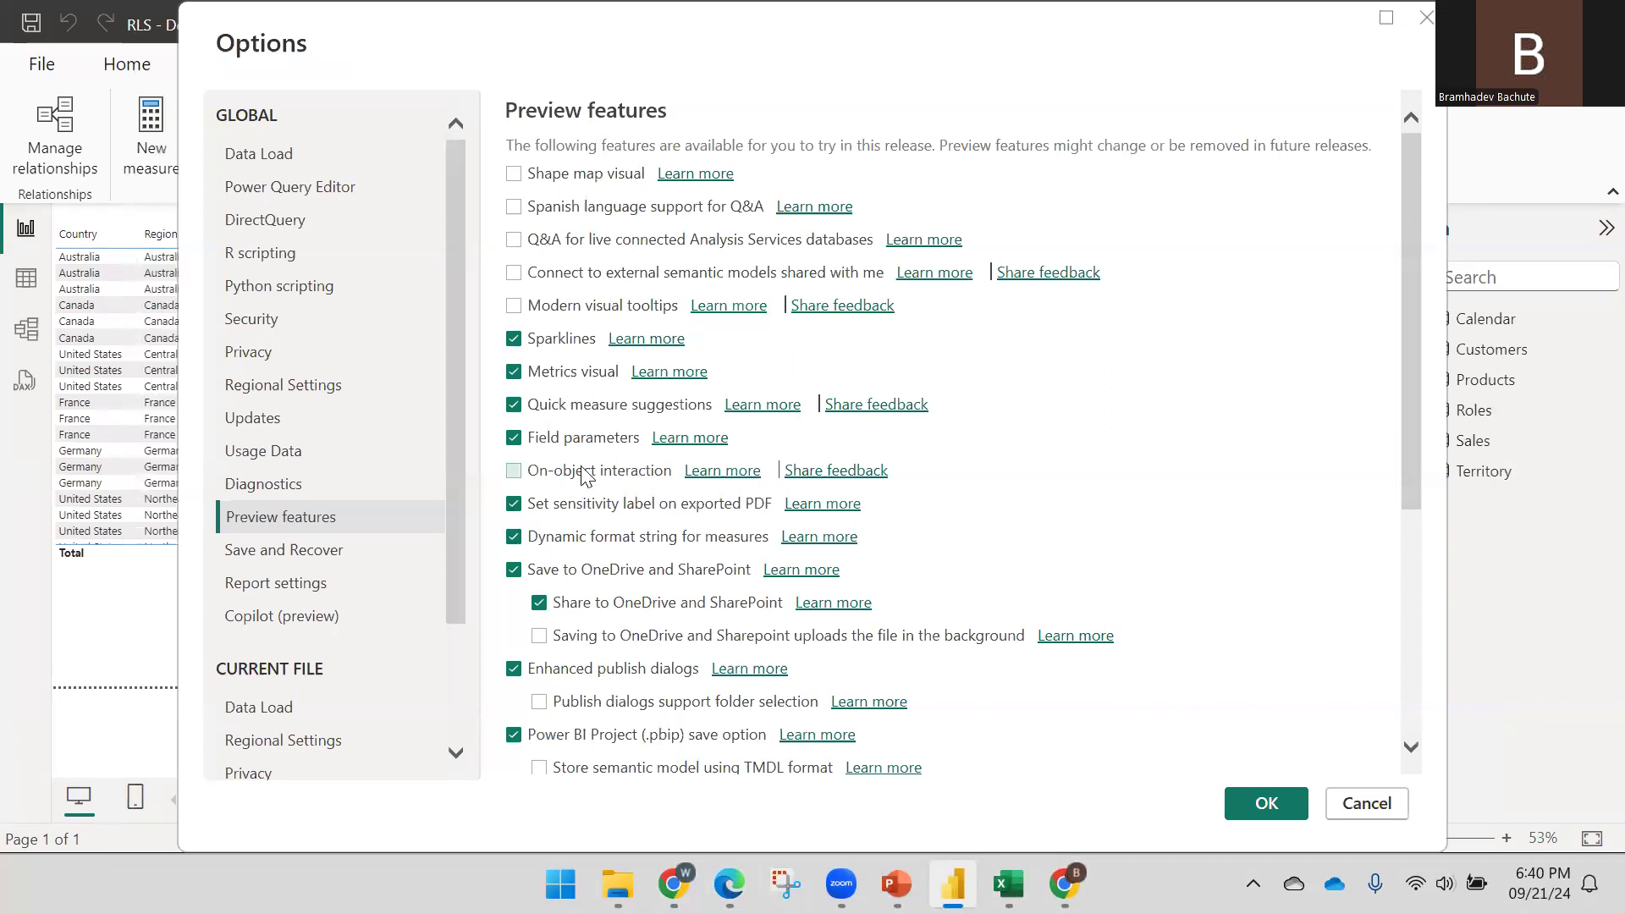
scroll(572, 382, "down", 1)
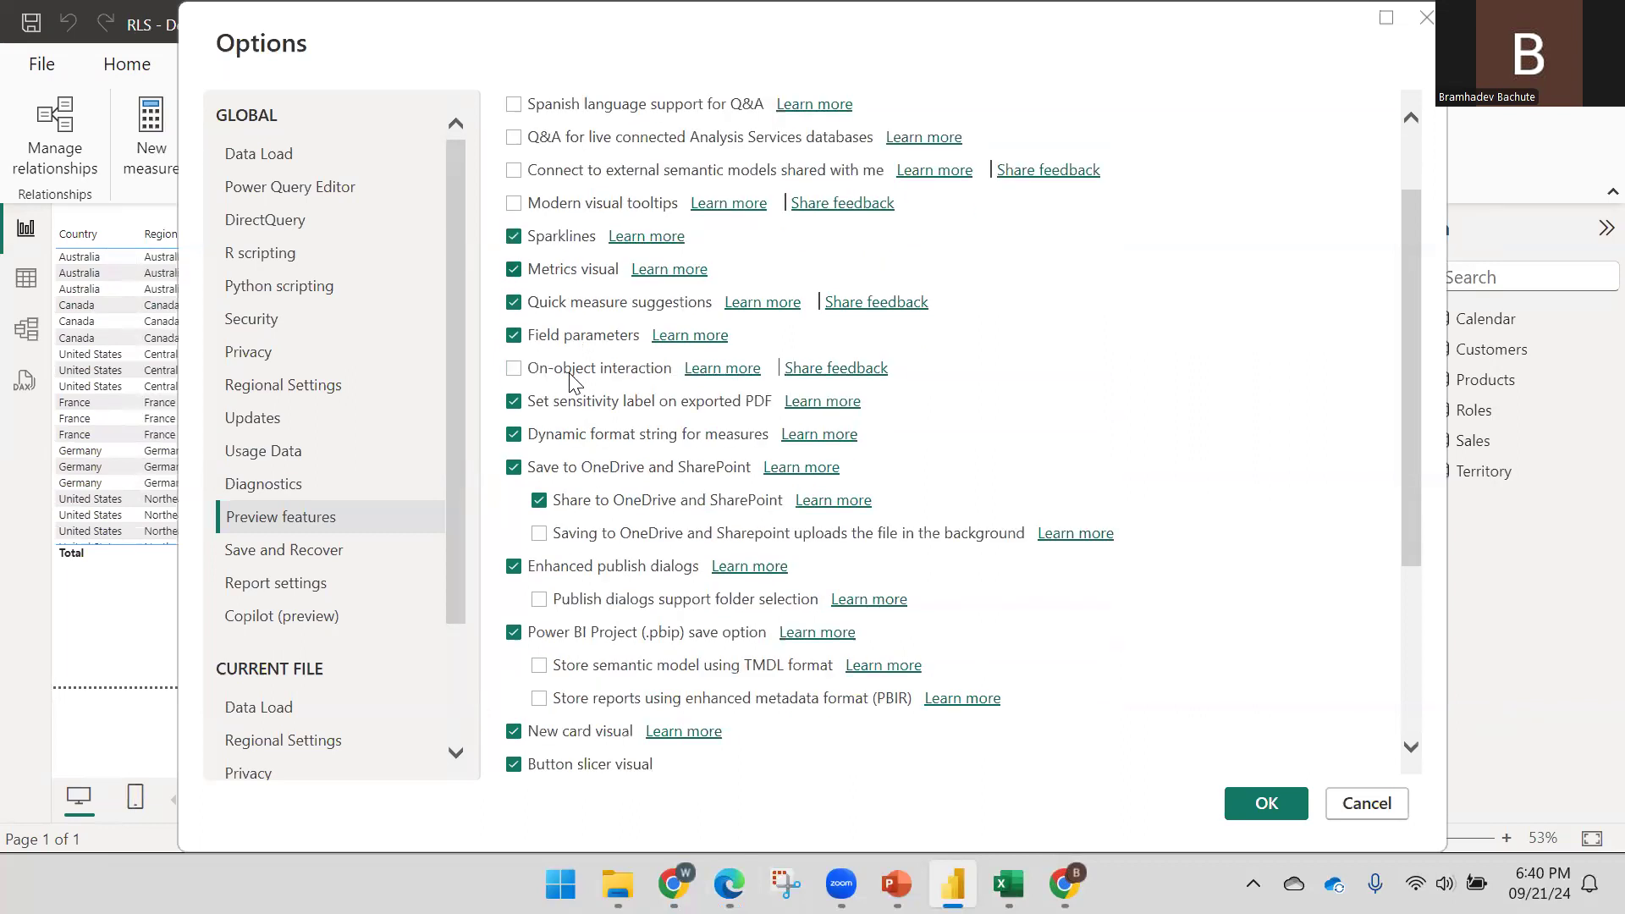
scroll(570, 373, "down", 1)
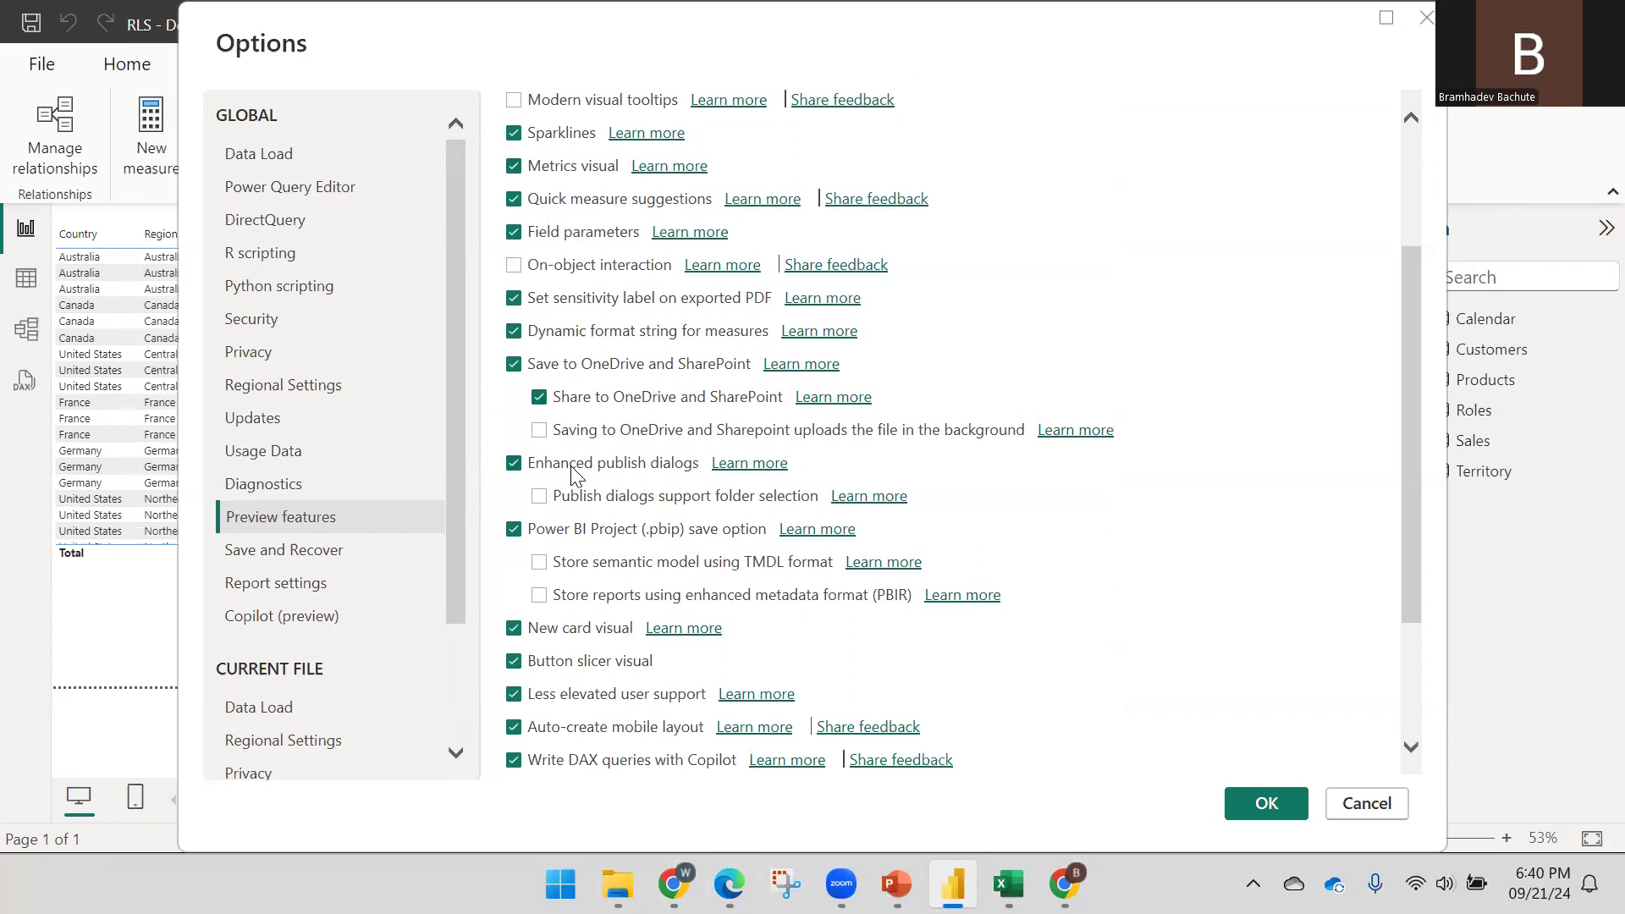
scroll(585, 476, "down", 1)
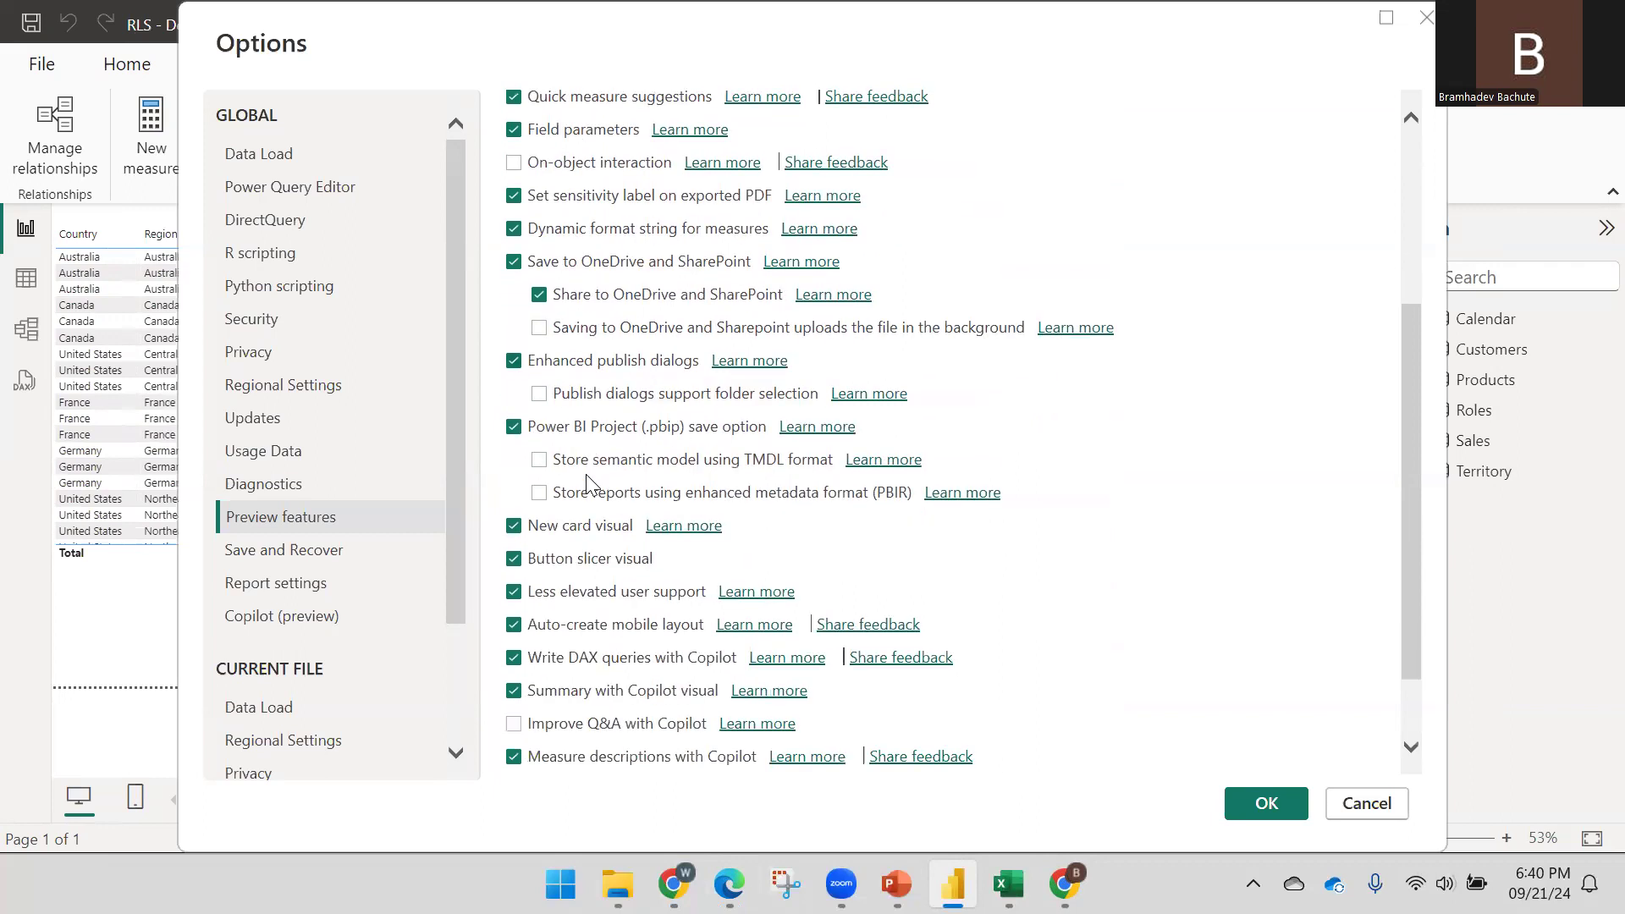
scroll(588, 431, "down", 1)
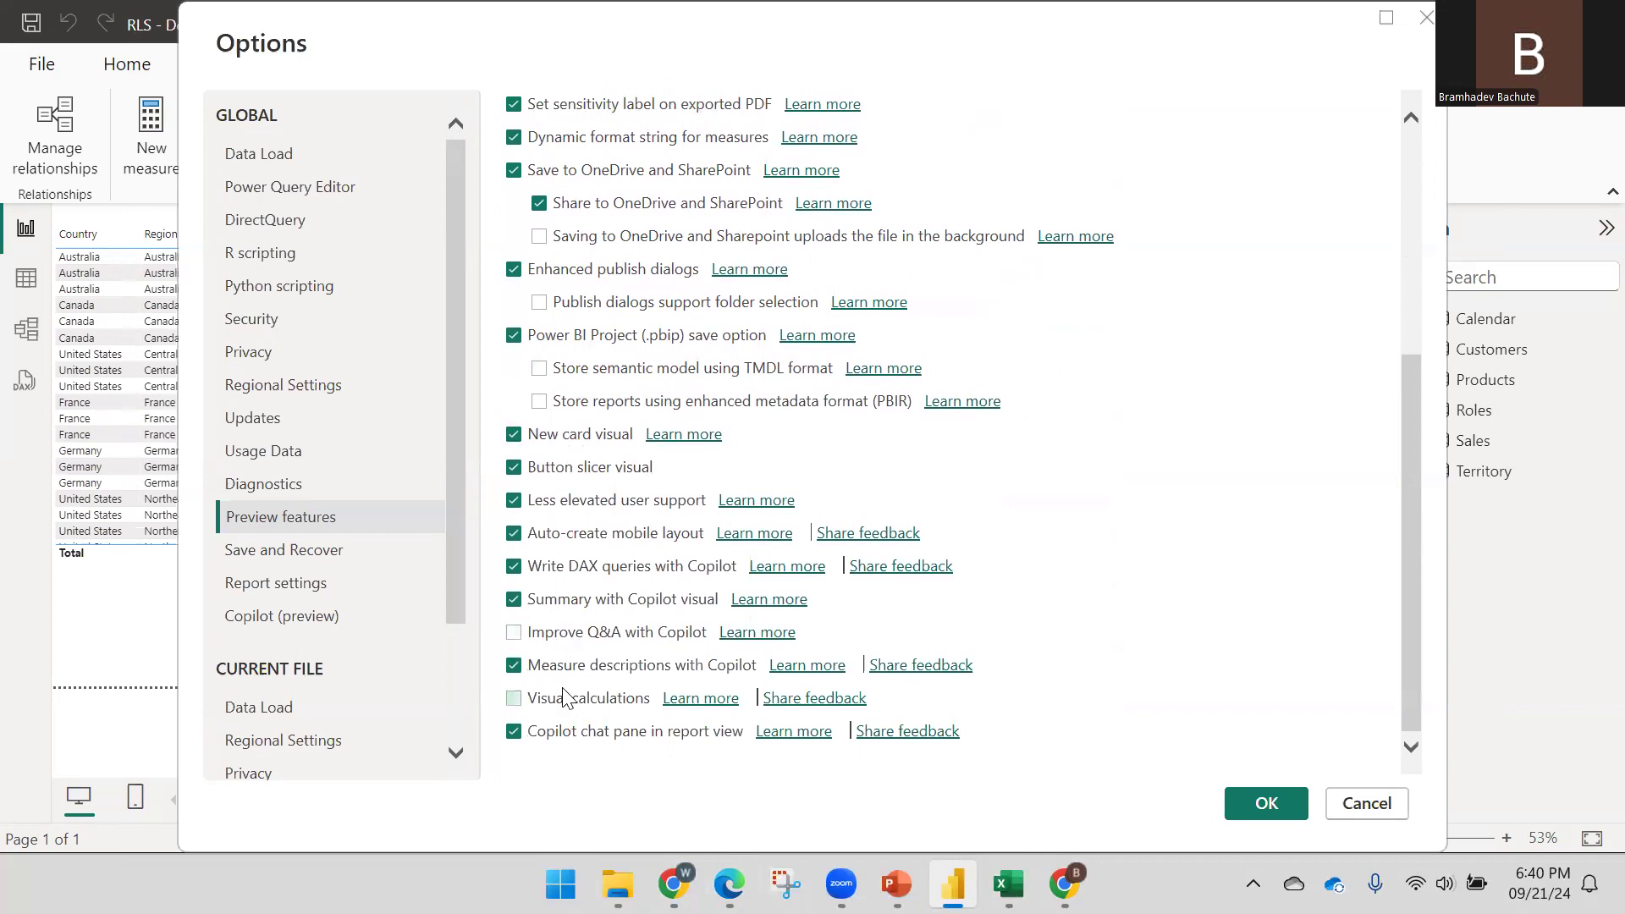
scroll(565, 567, "up", 5)
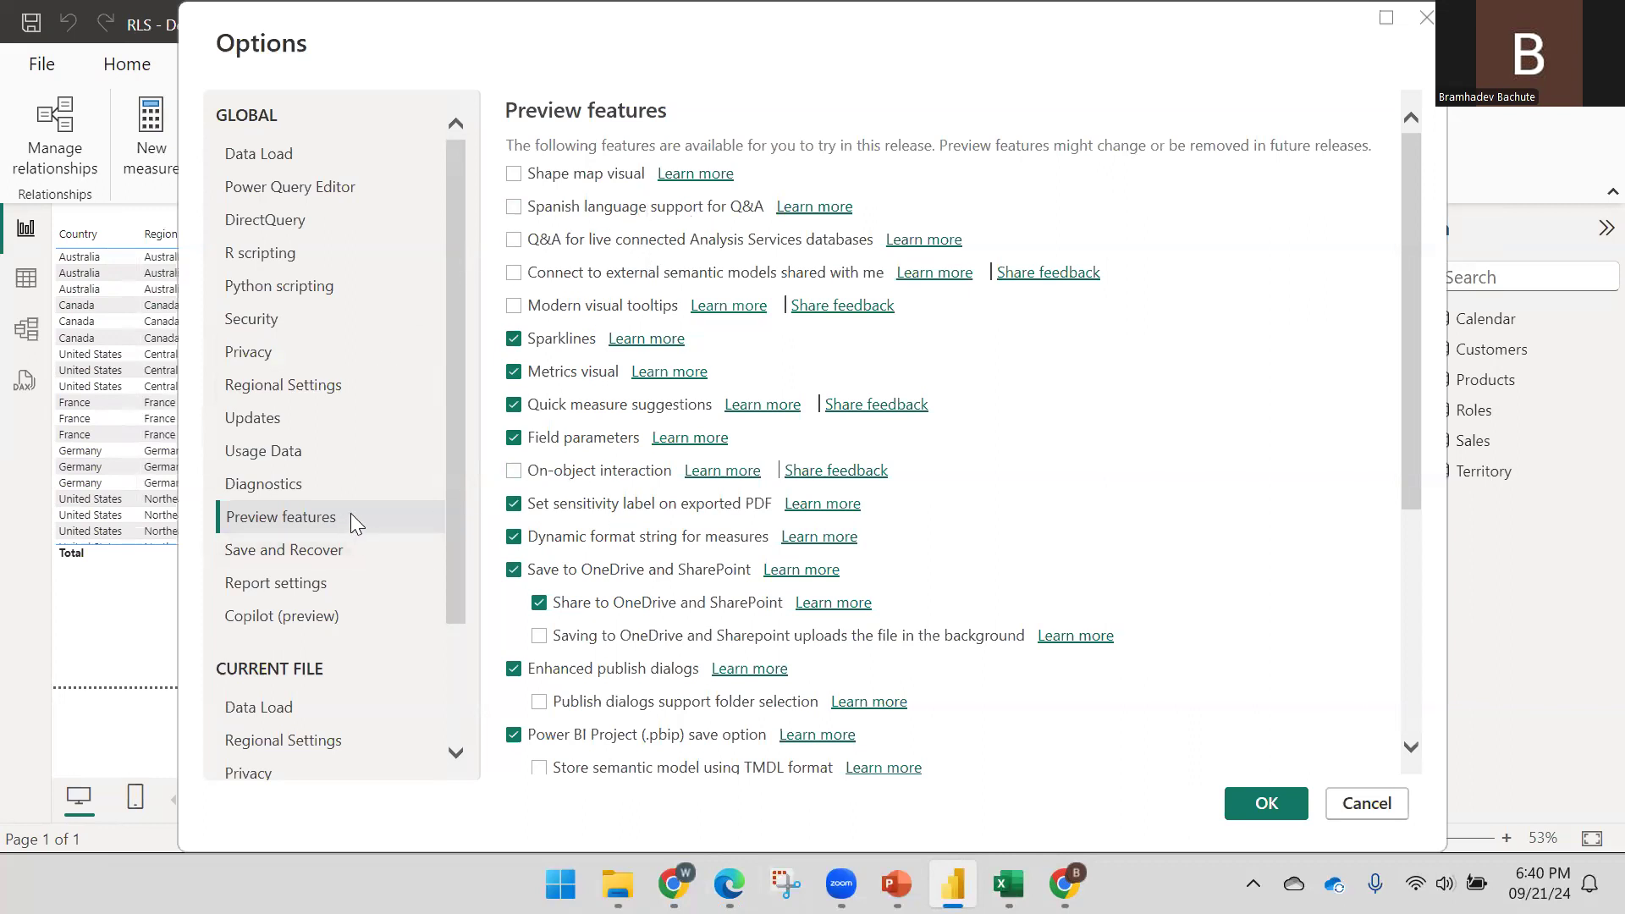
Review the Security settings, go back to Preview features, and return to slide 9
left_click(267, 332)
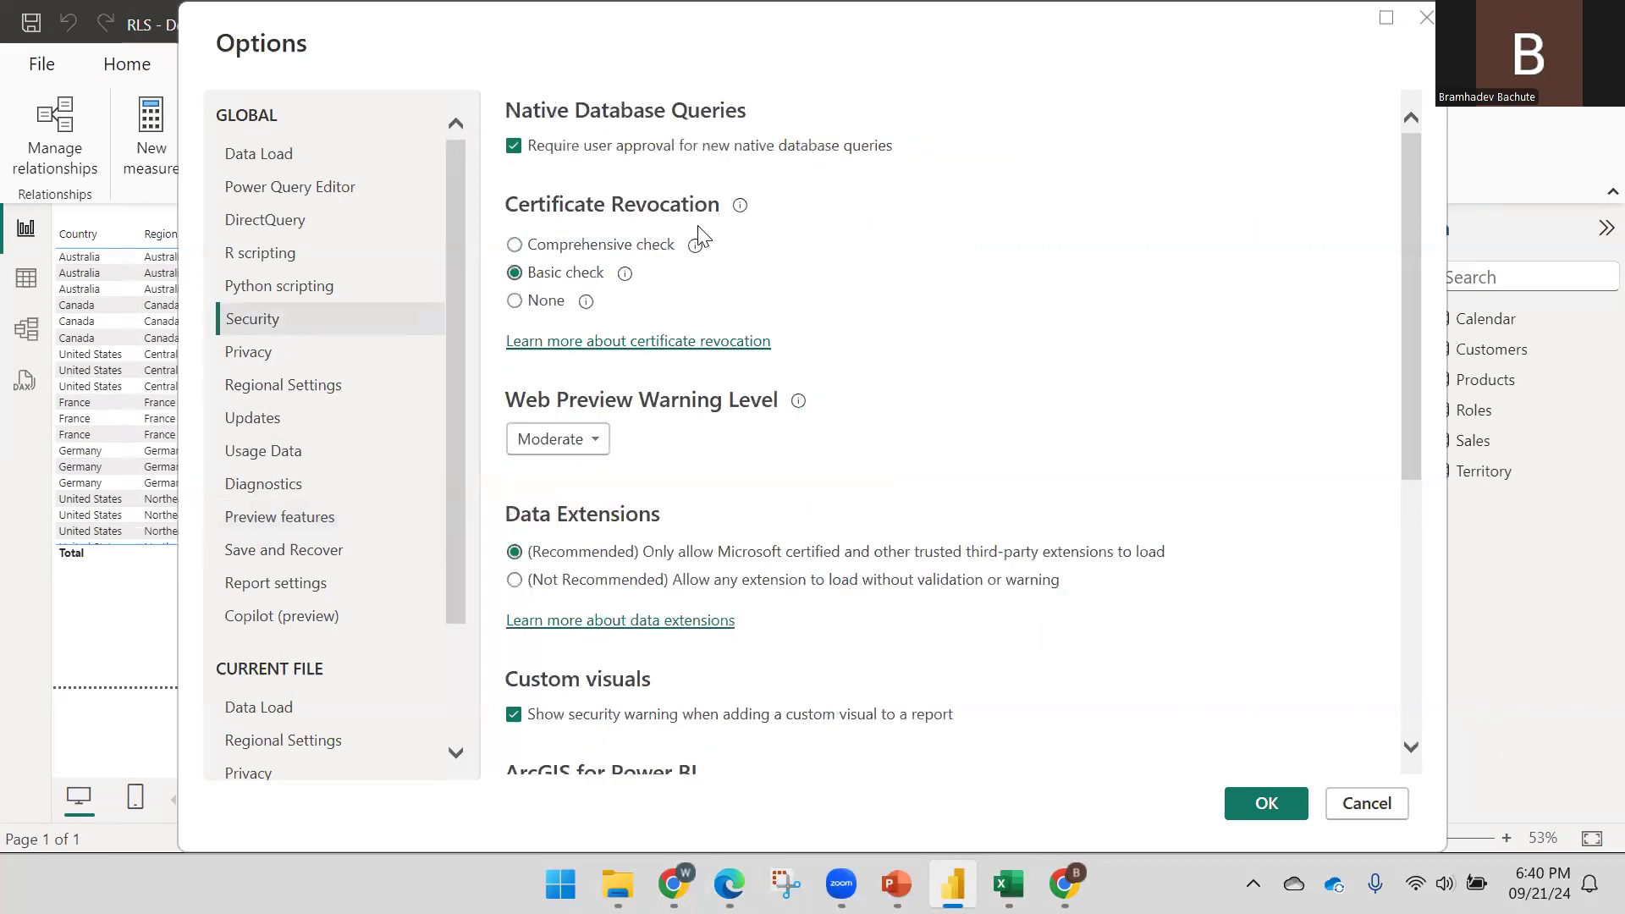
scroll(690, 253, "down", 1)
scroll(684, 267, "down", 1)
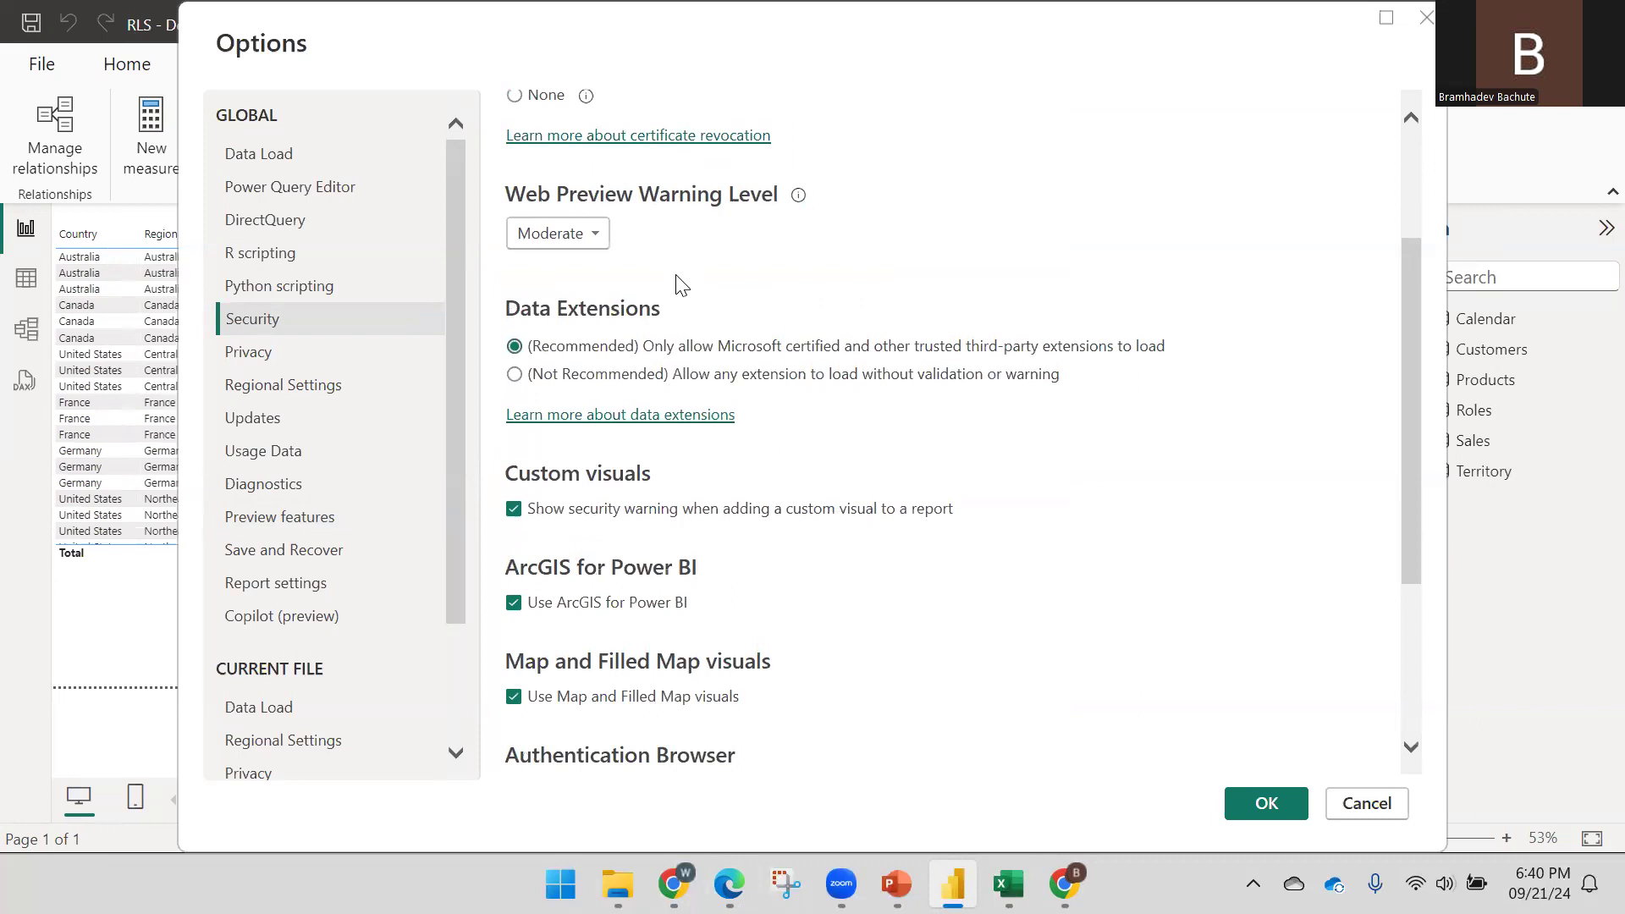
scroll(756, 449, "down", 2)
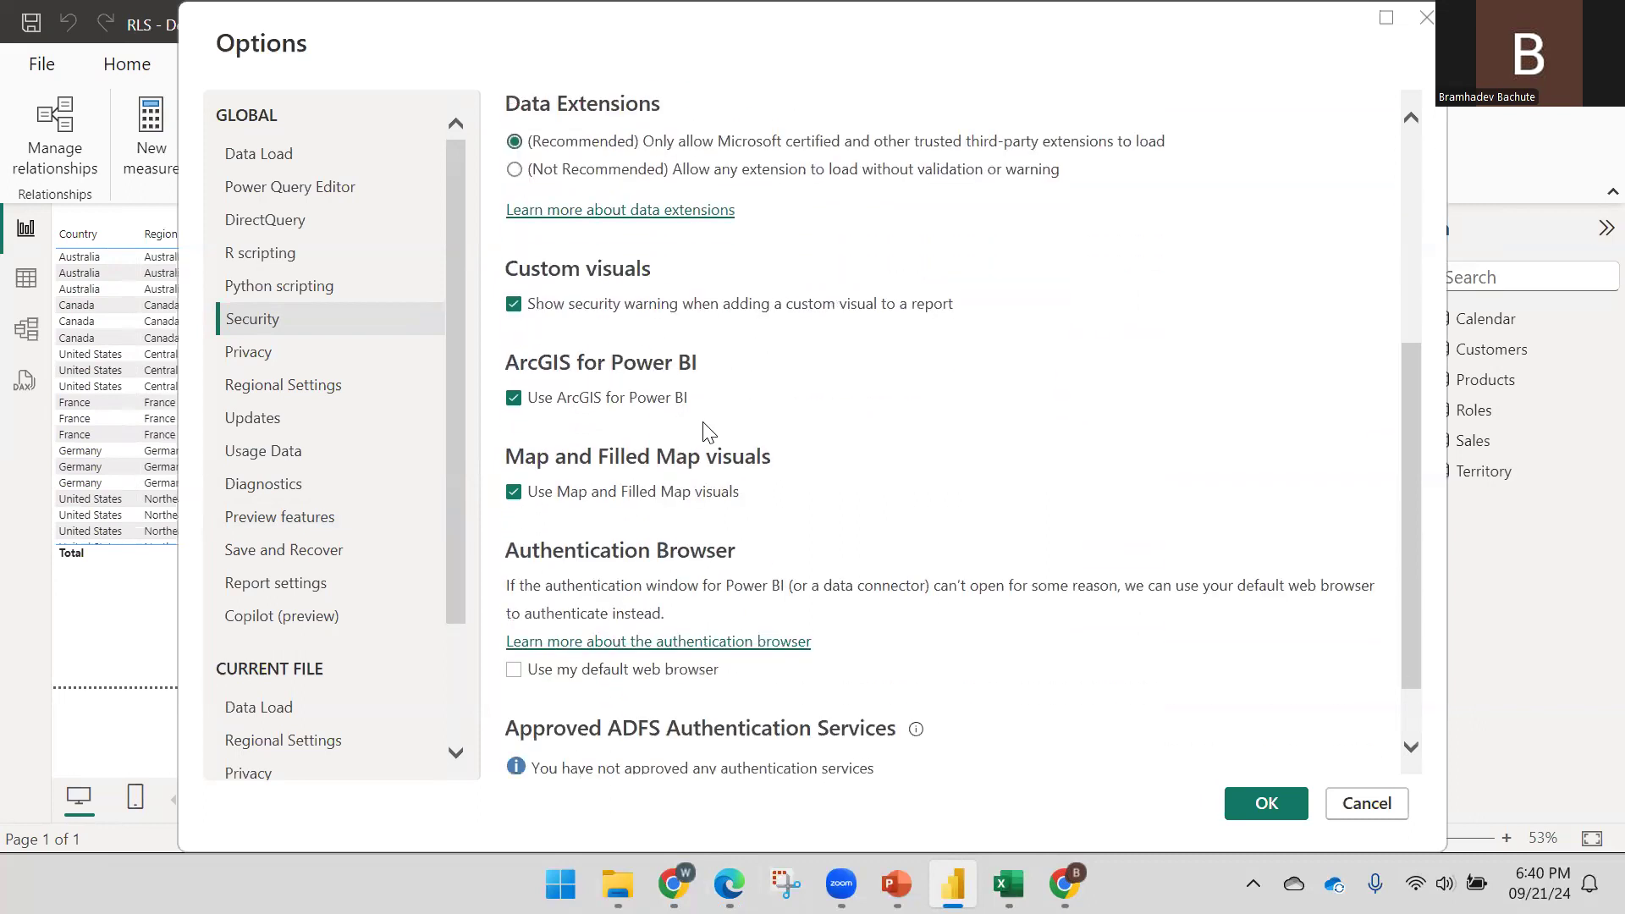
scroll(703, 429, "down", 1)
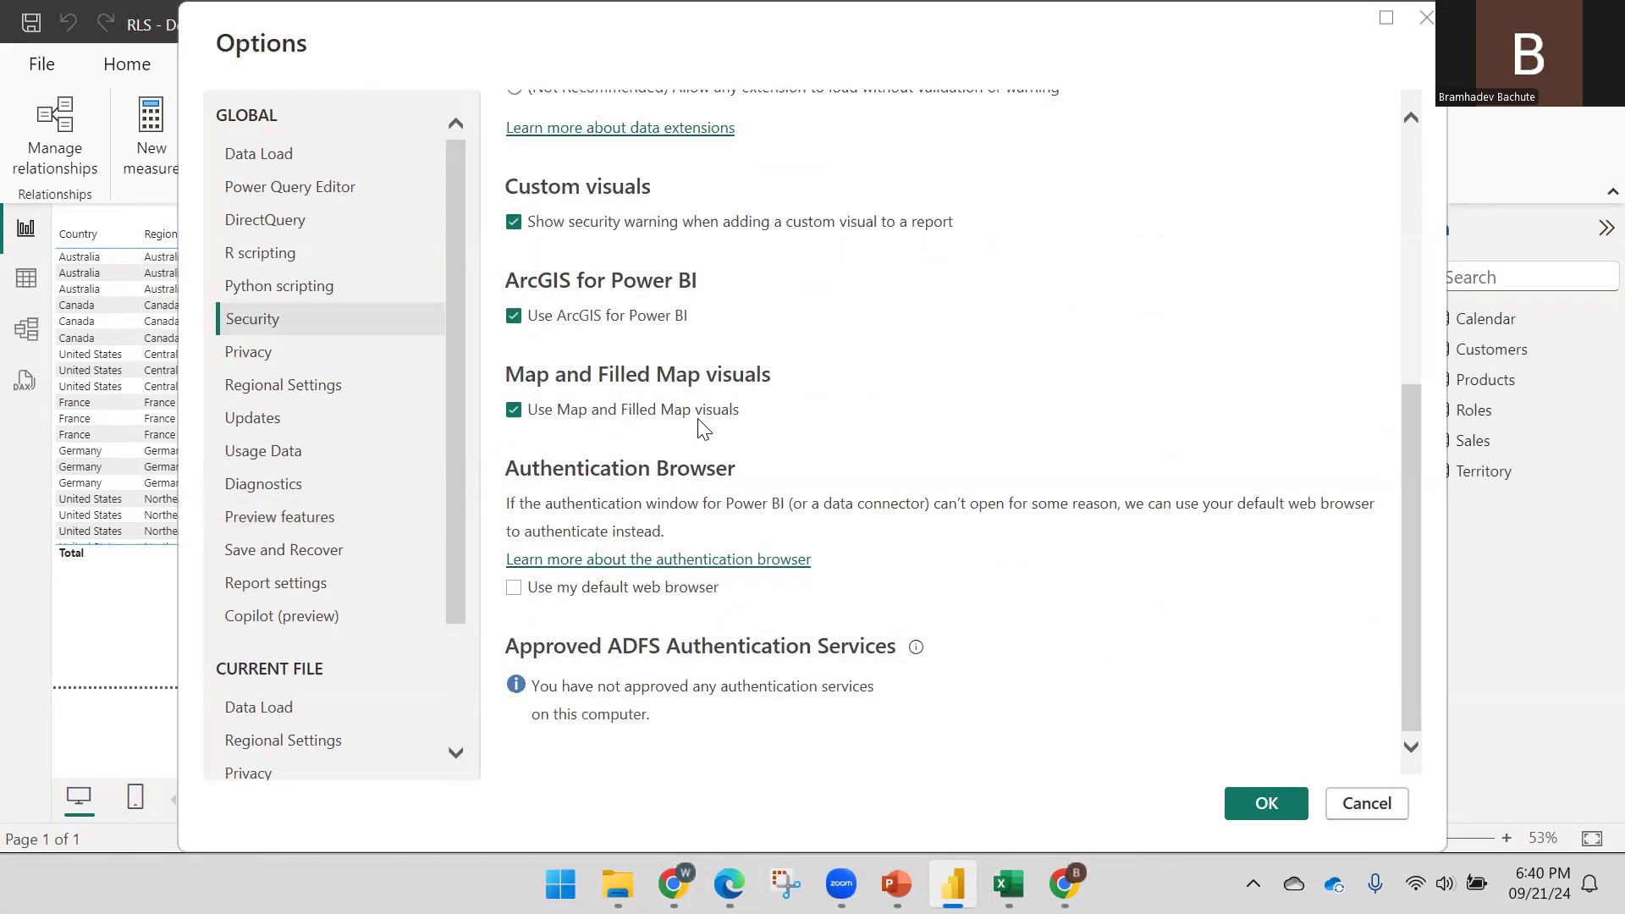
scroll(688, 389, "up", 5)
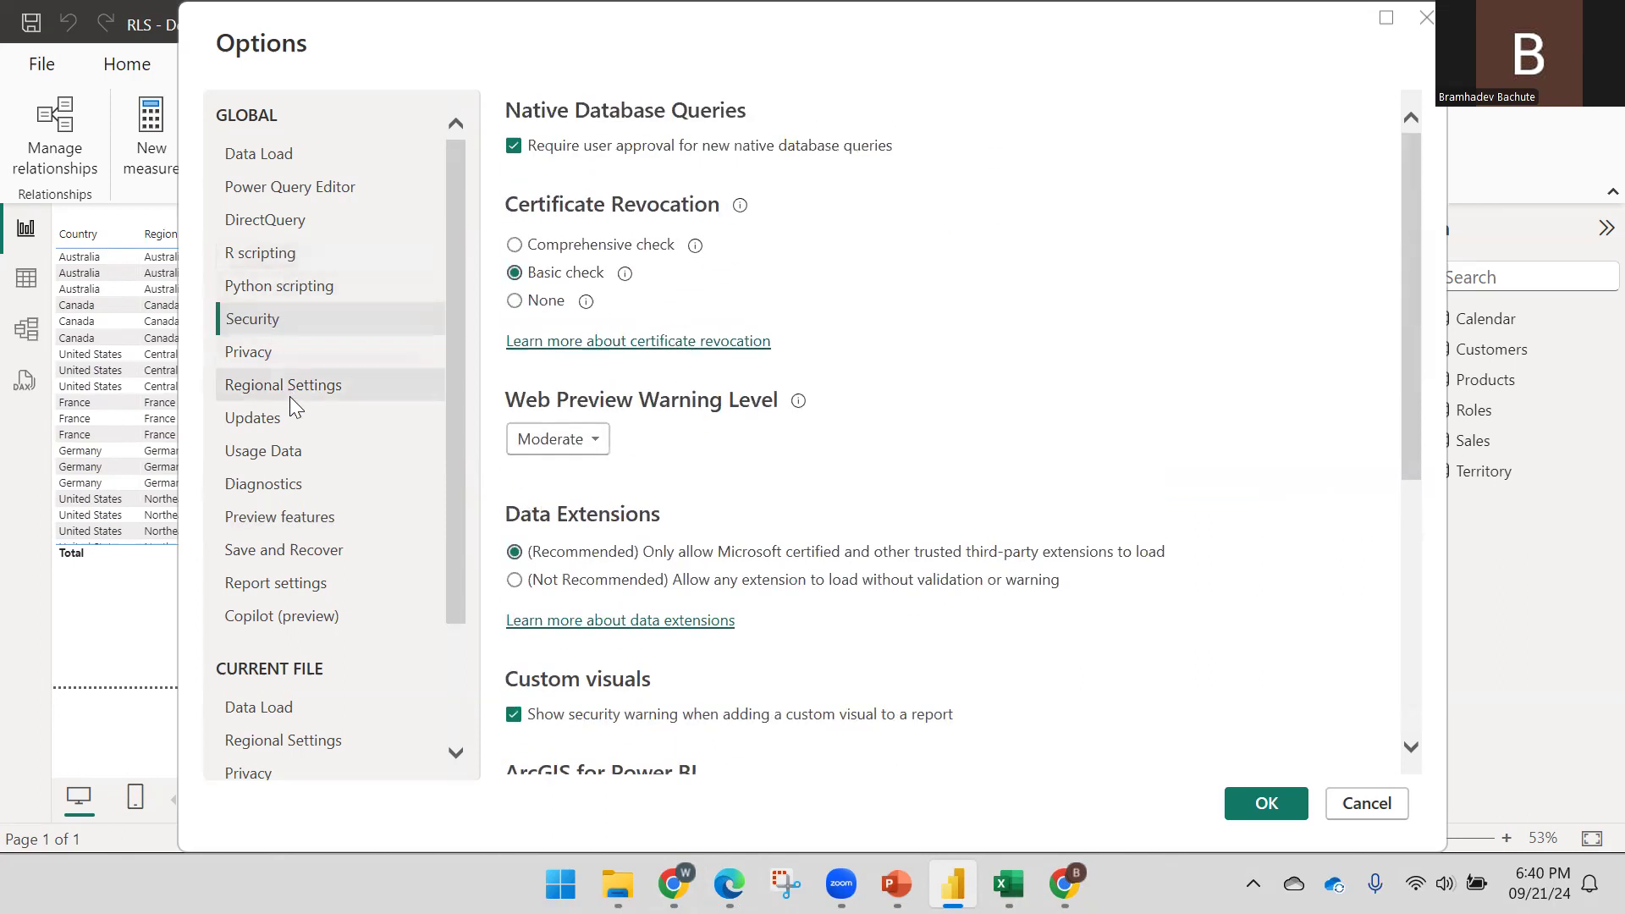
left_click(313, 520)
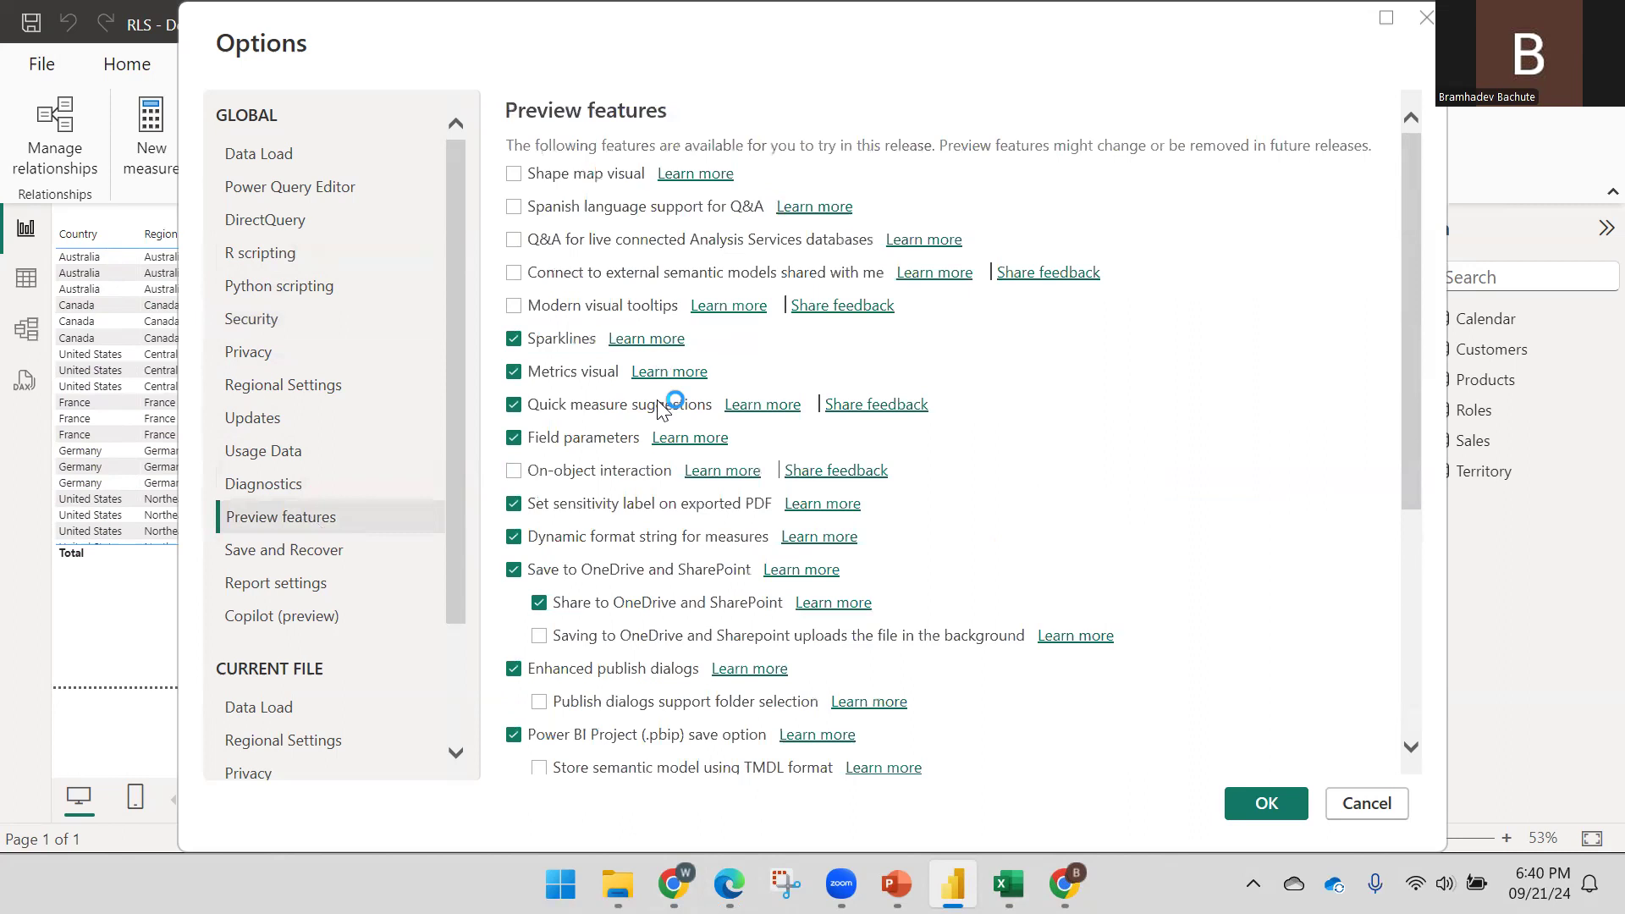
key("alt+Tab")
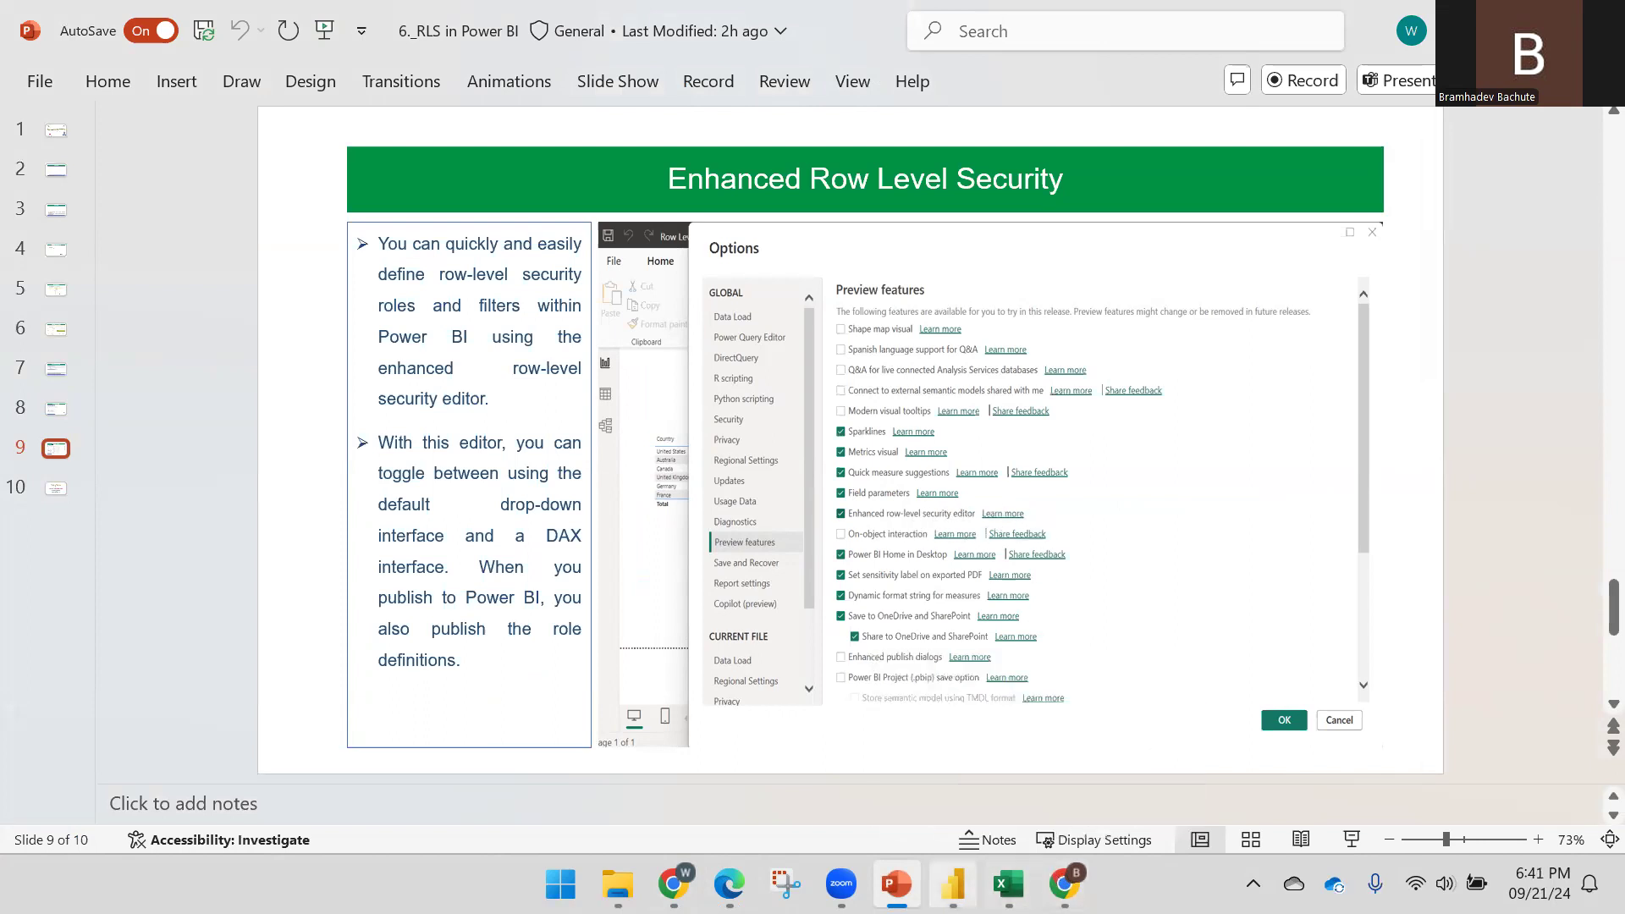
Bring Power BI Desktop's Options dialog, showing Preview features, back to the front
left_click(971, 791)
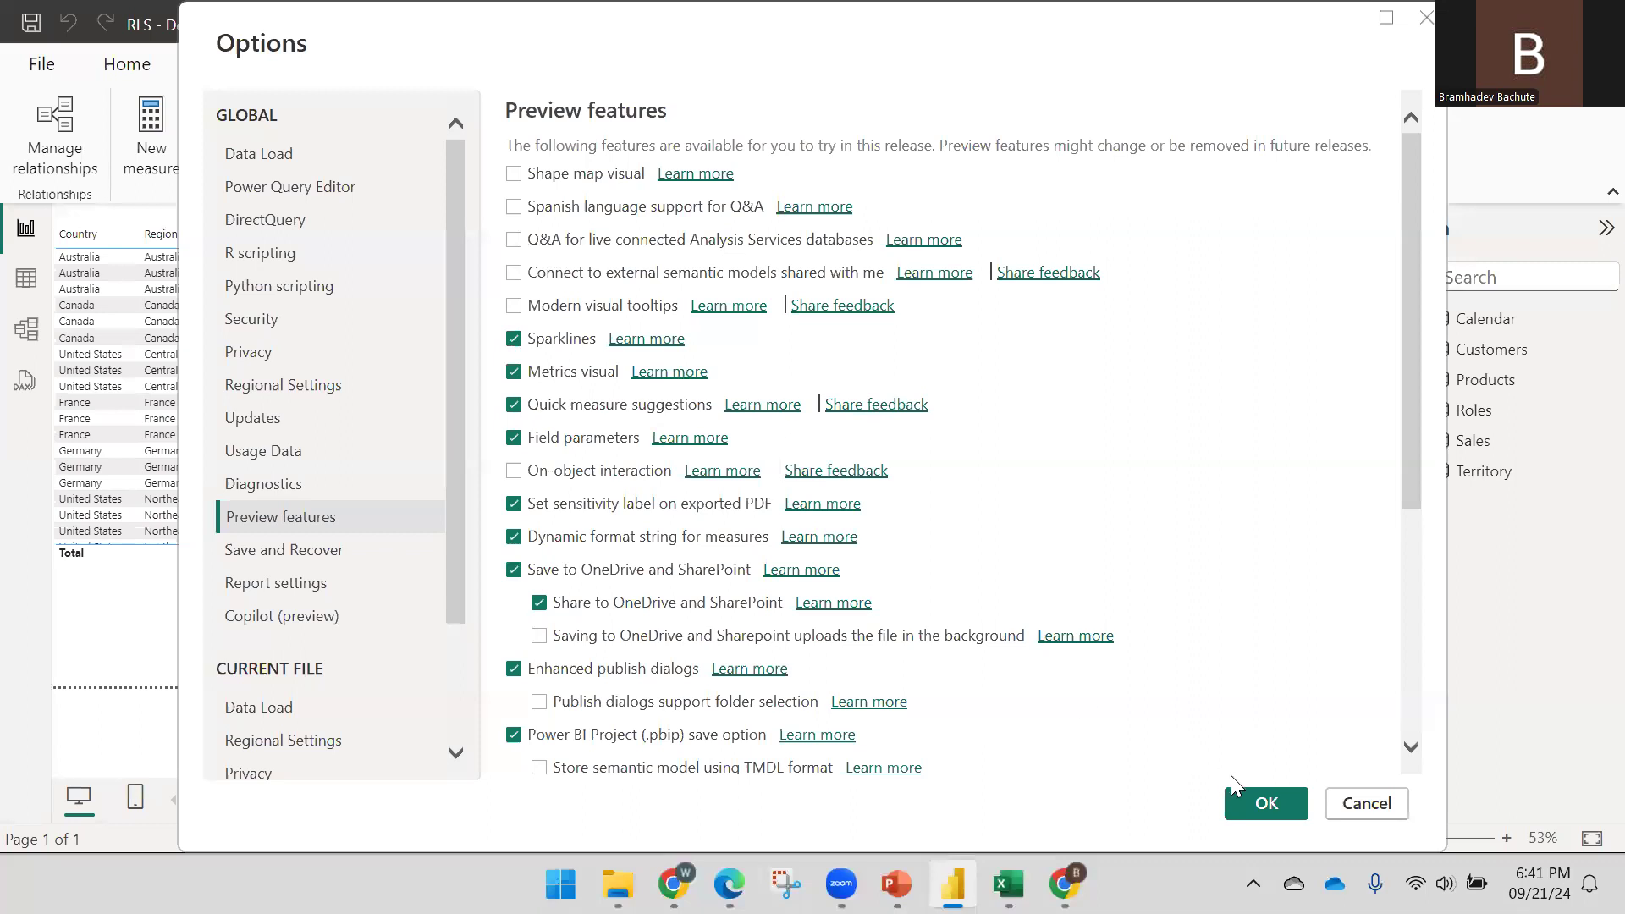
Confirm the options and open Manage roles, toggling the DAX editor on and back off
left_click(1269, 804)
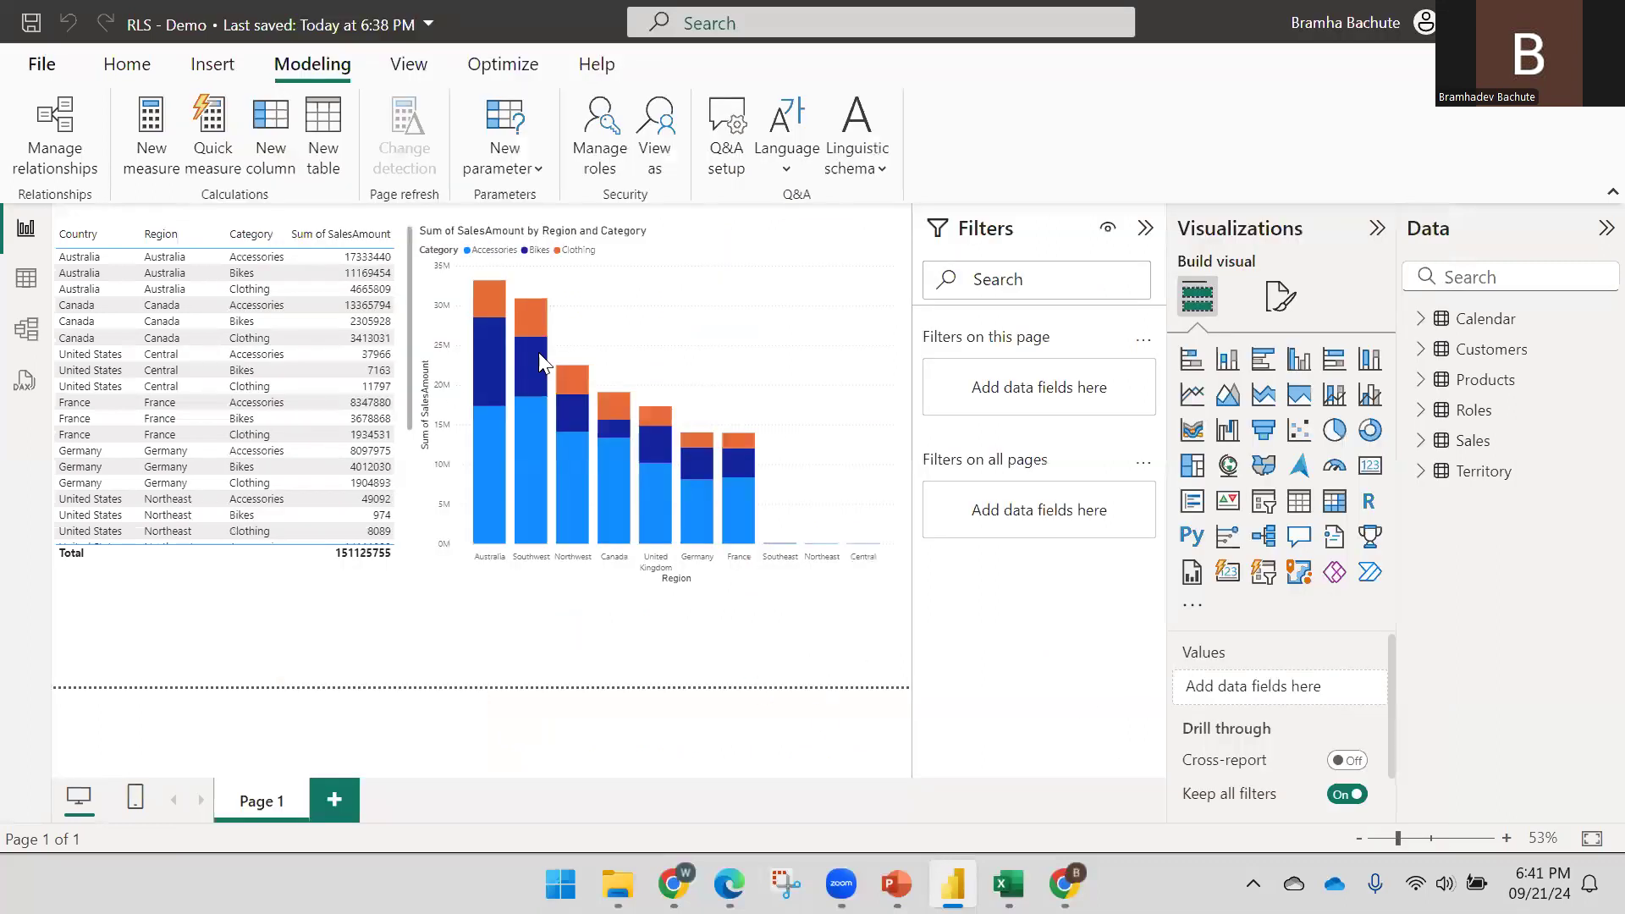
left_click(598, 165)
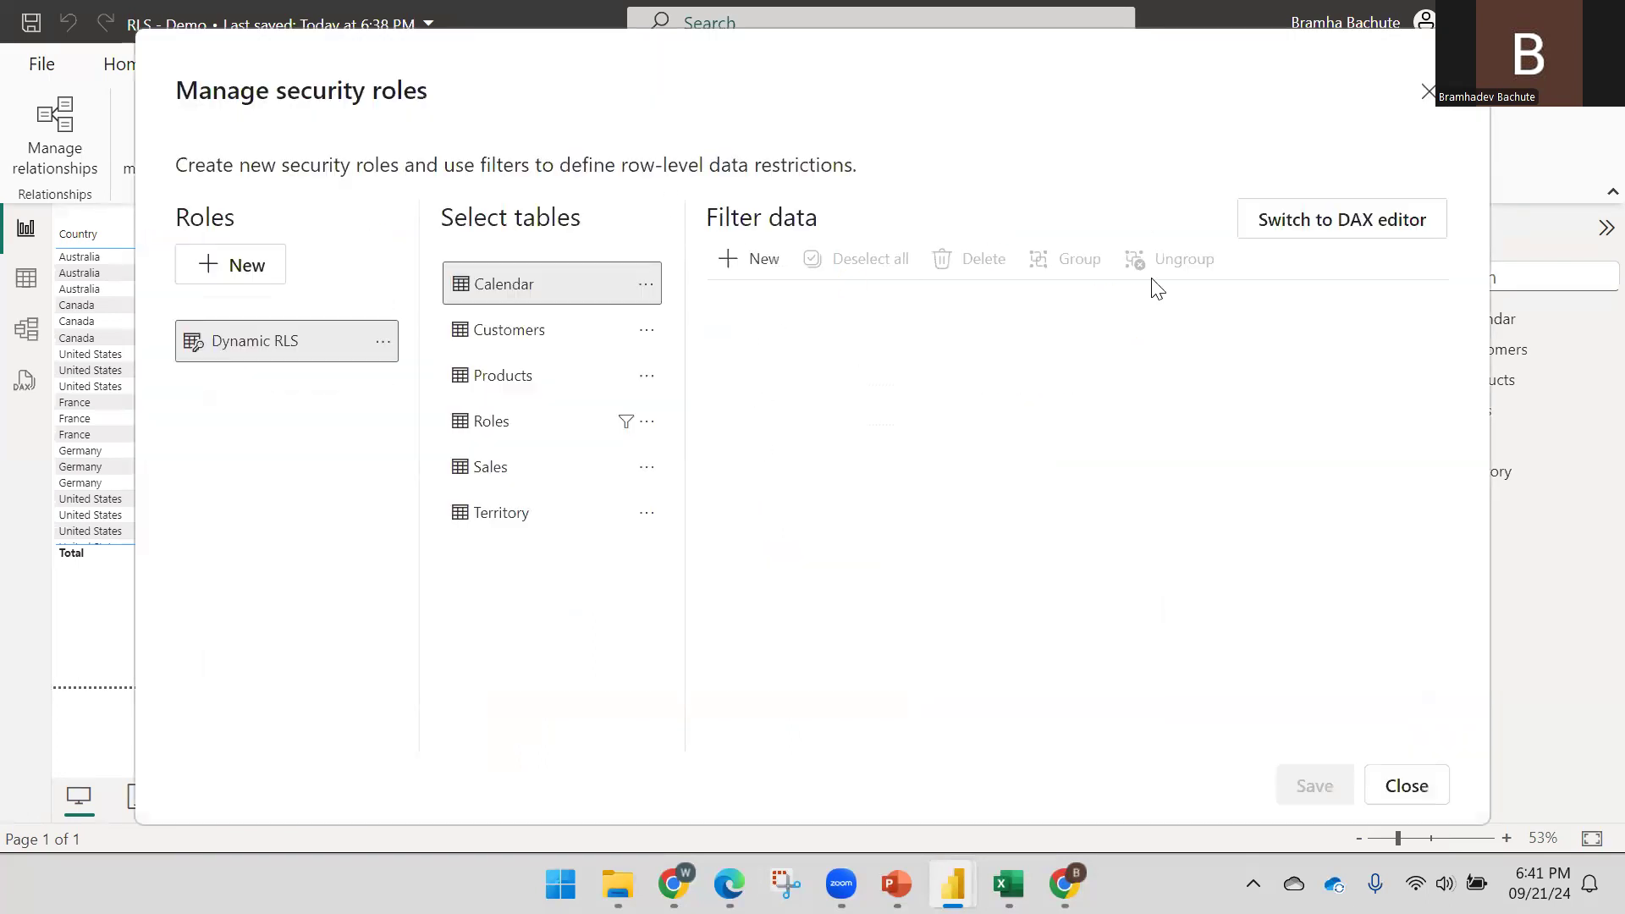
left_click(1304, 222)
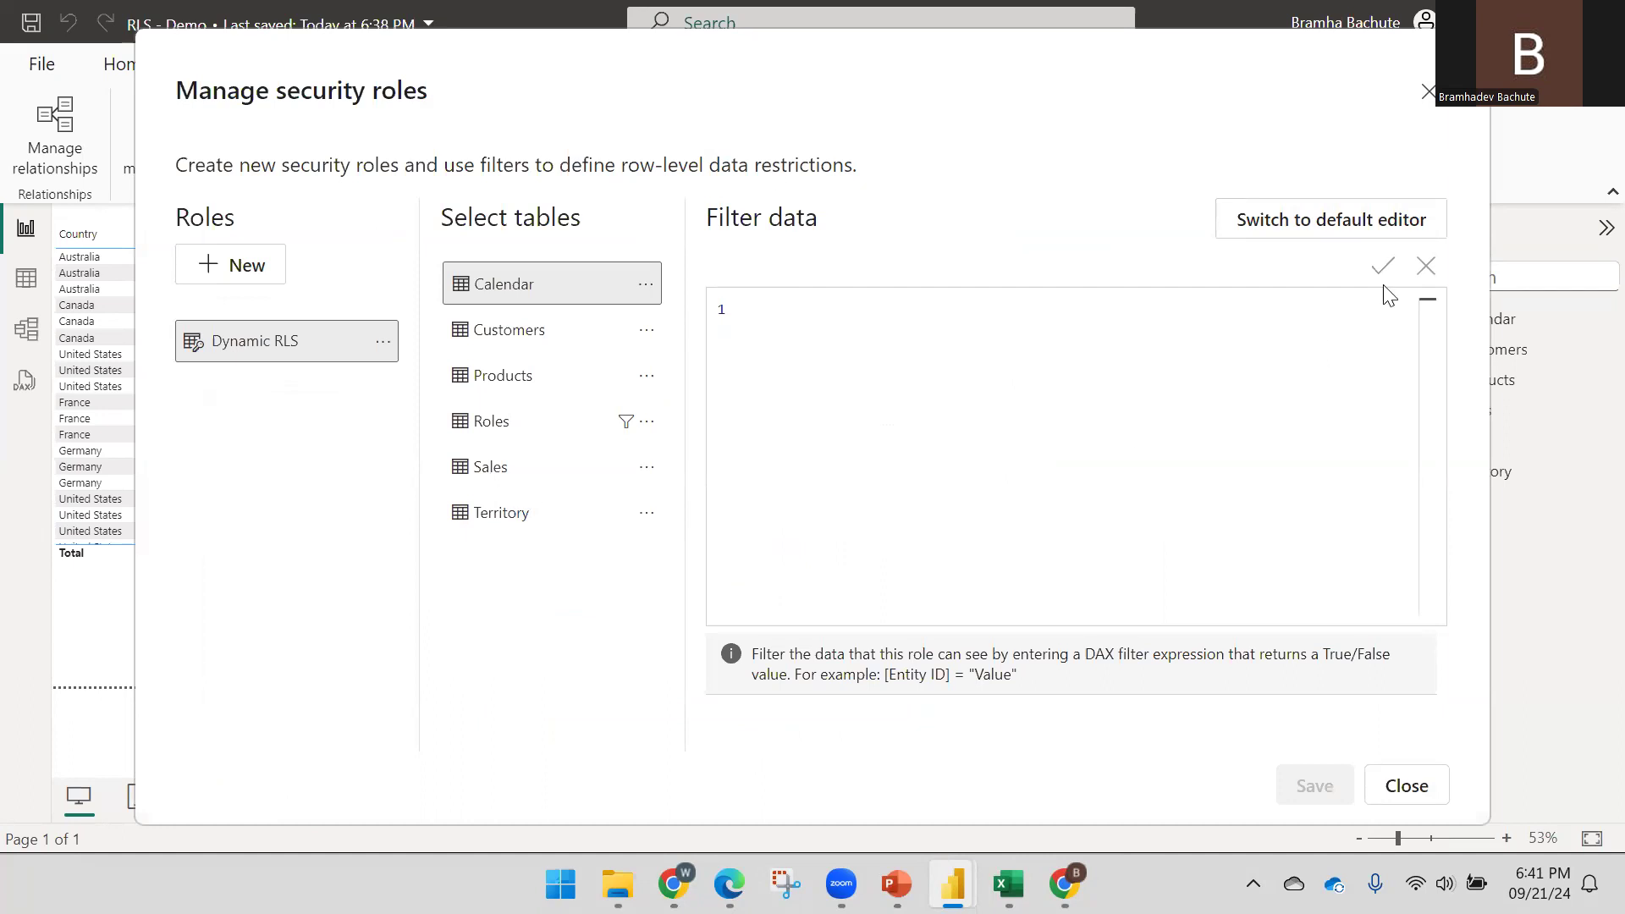
left_click(1338, 237)
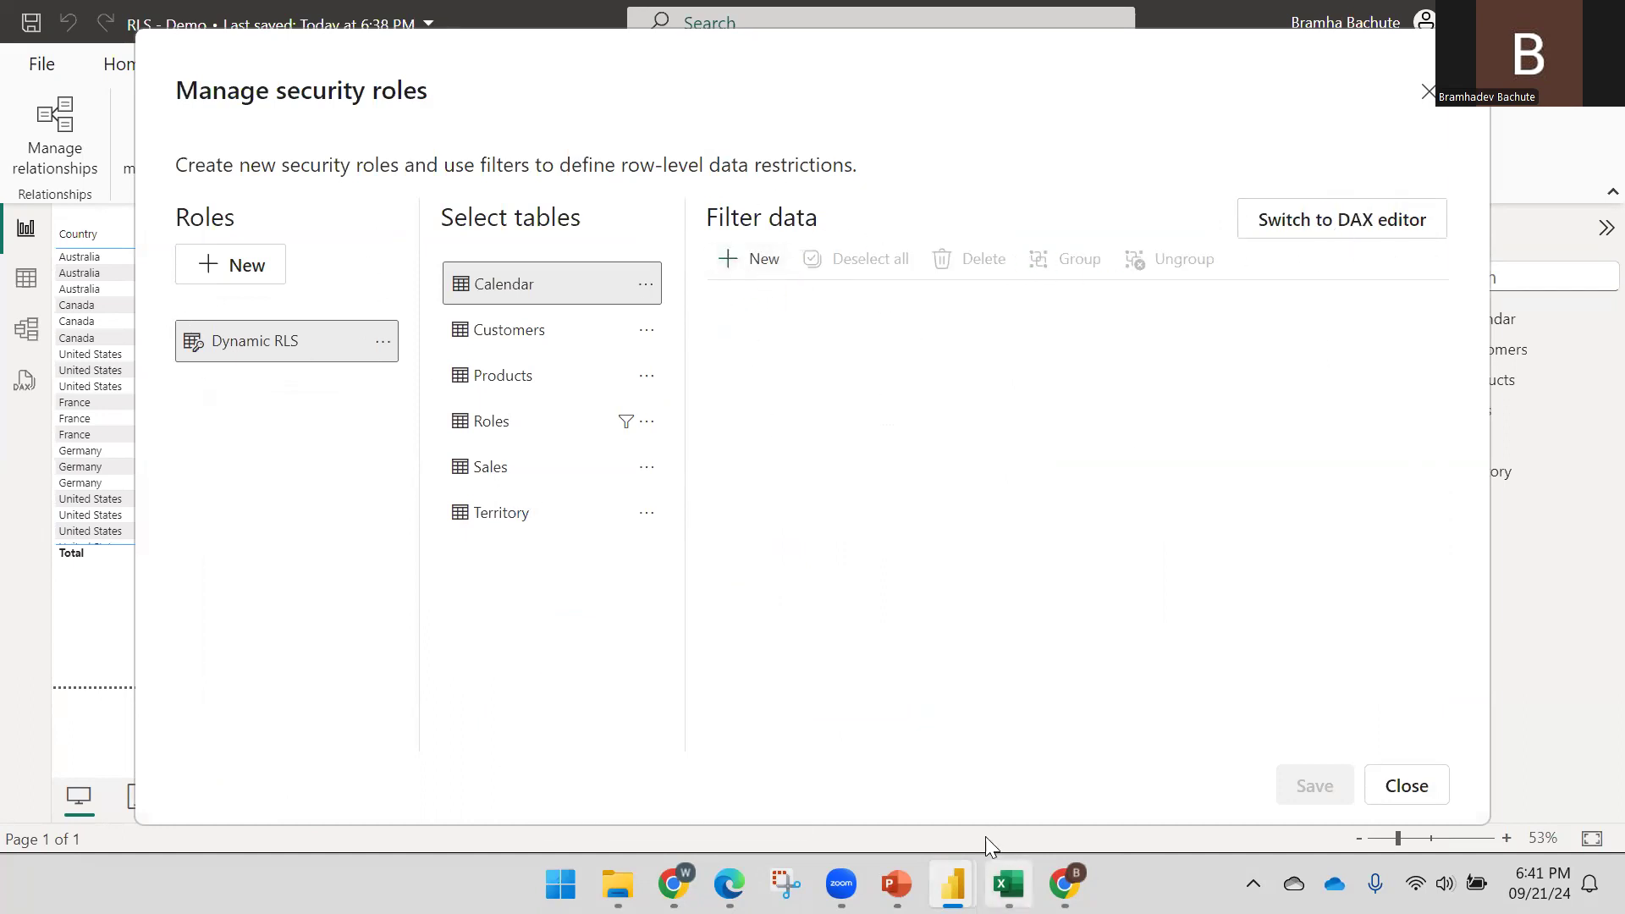
Close the security roles dialog and move to the next PowerPoint slide
mouse_move(967, 851)
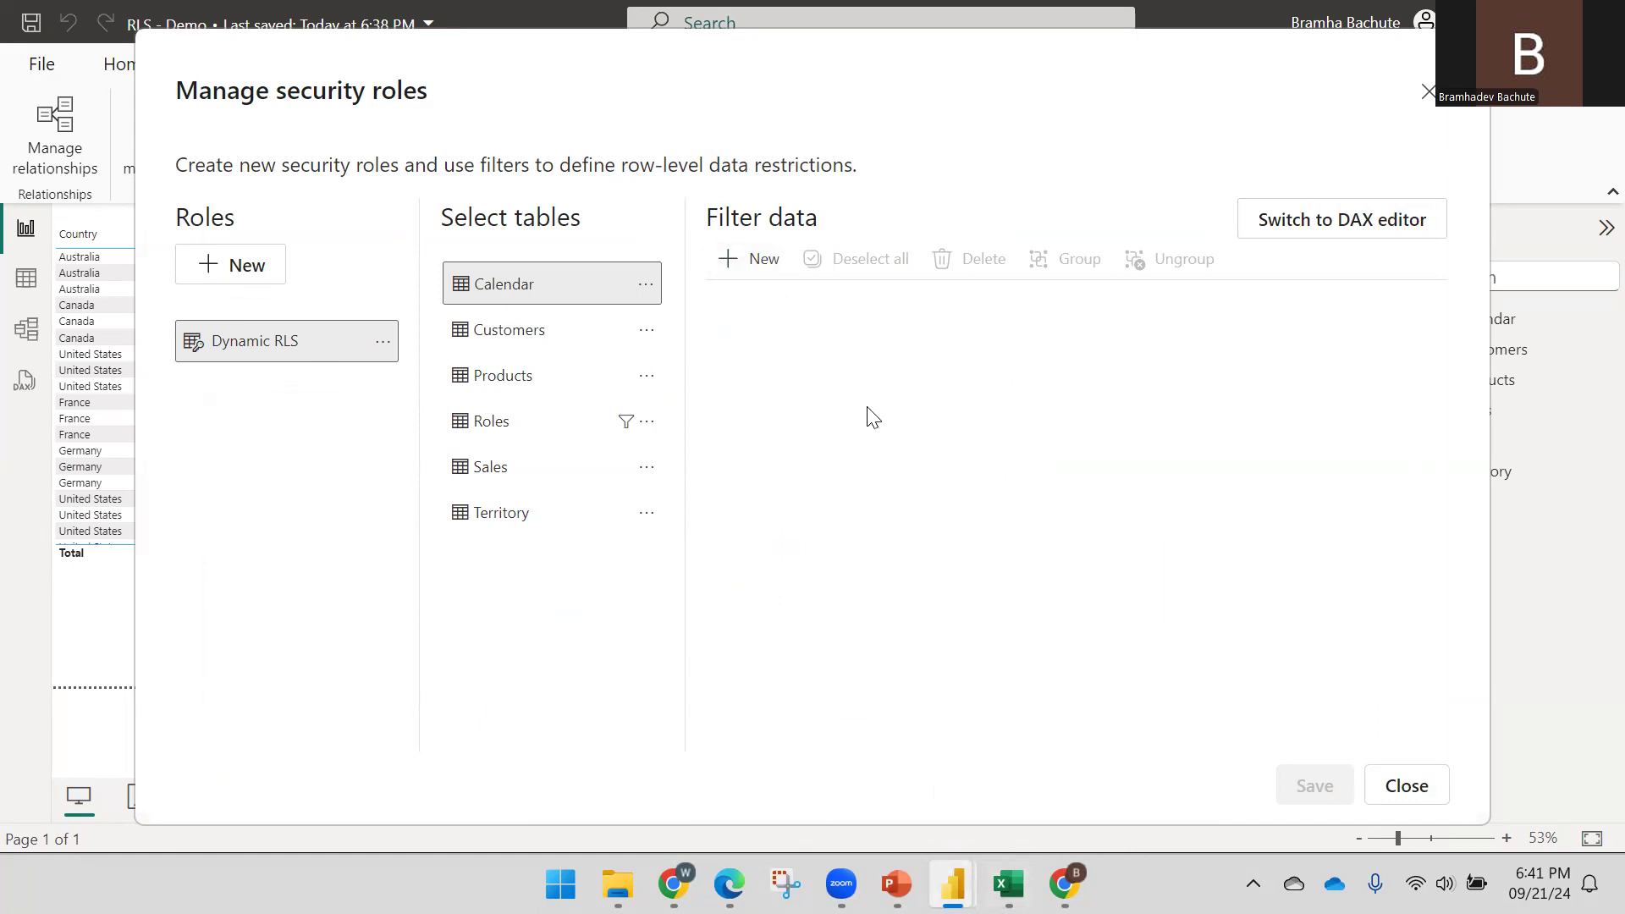
left_click(1407, 789)
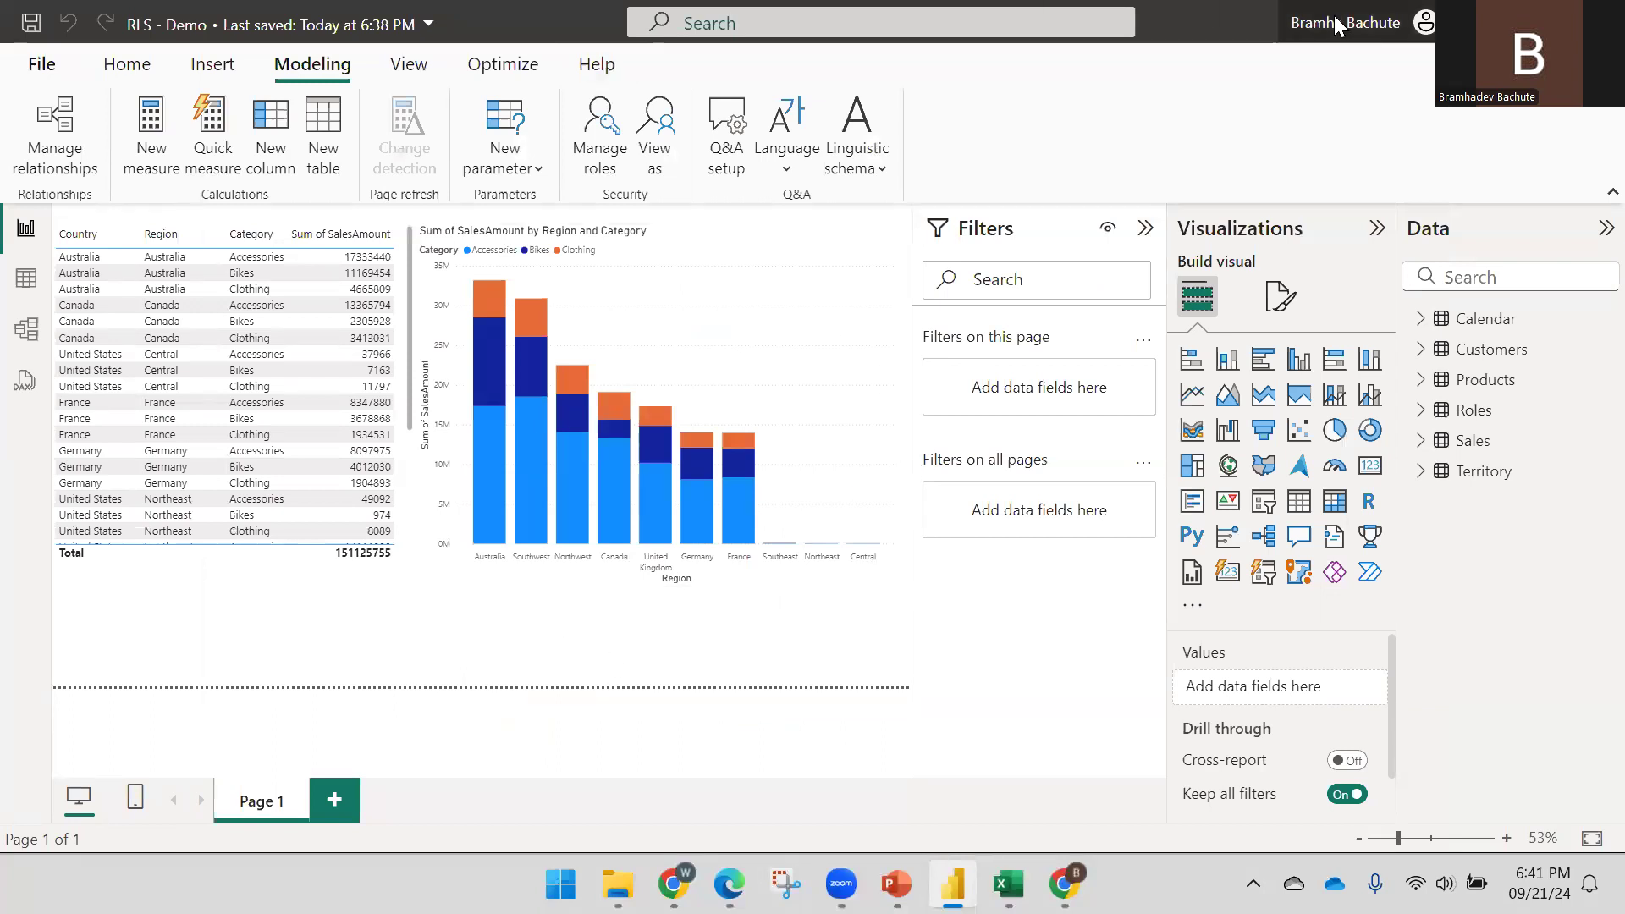
left_click(896, 884)
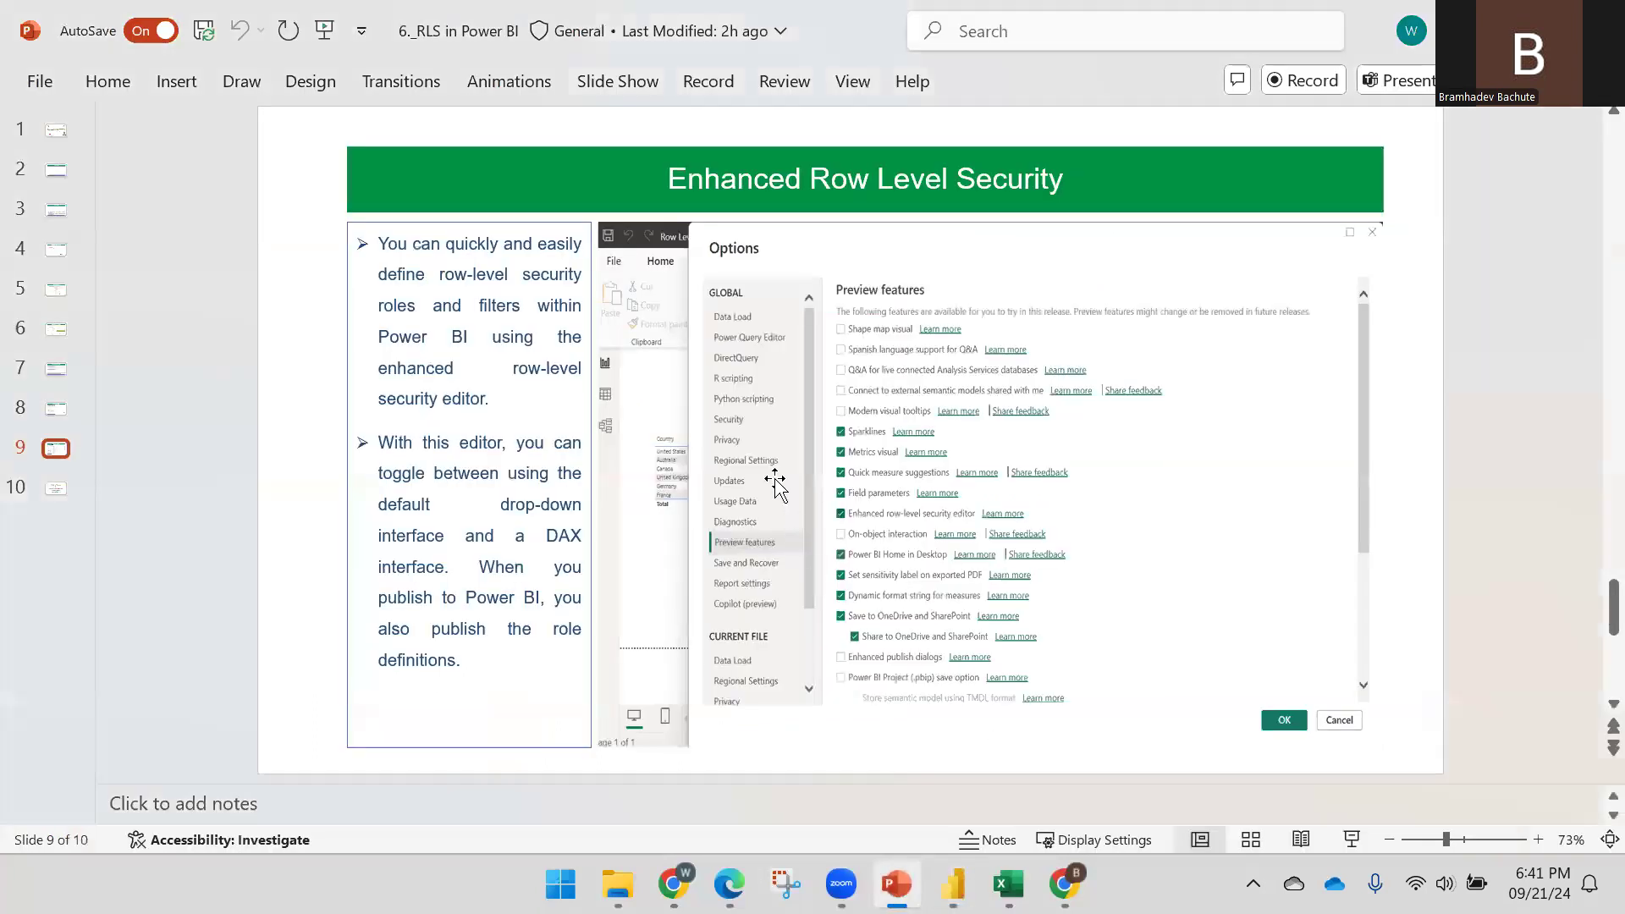
scroll(770, 508, "down", 1)
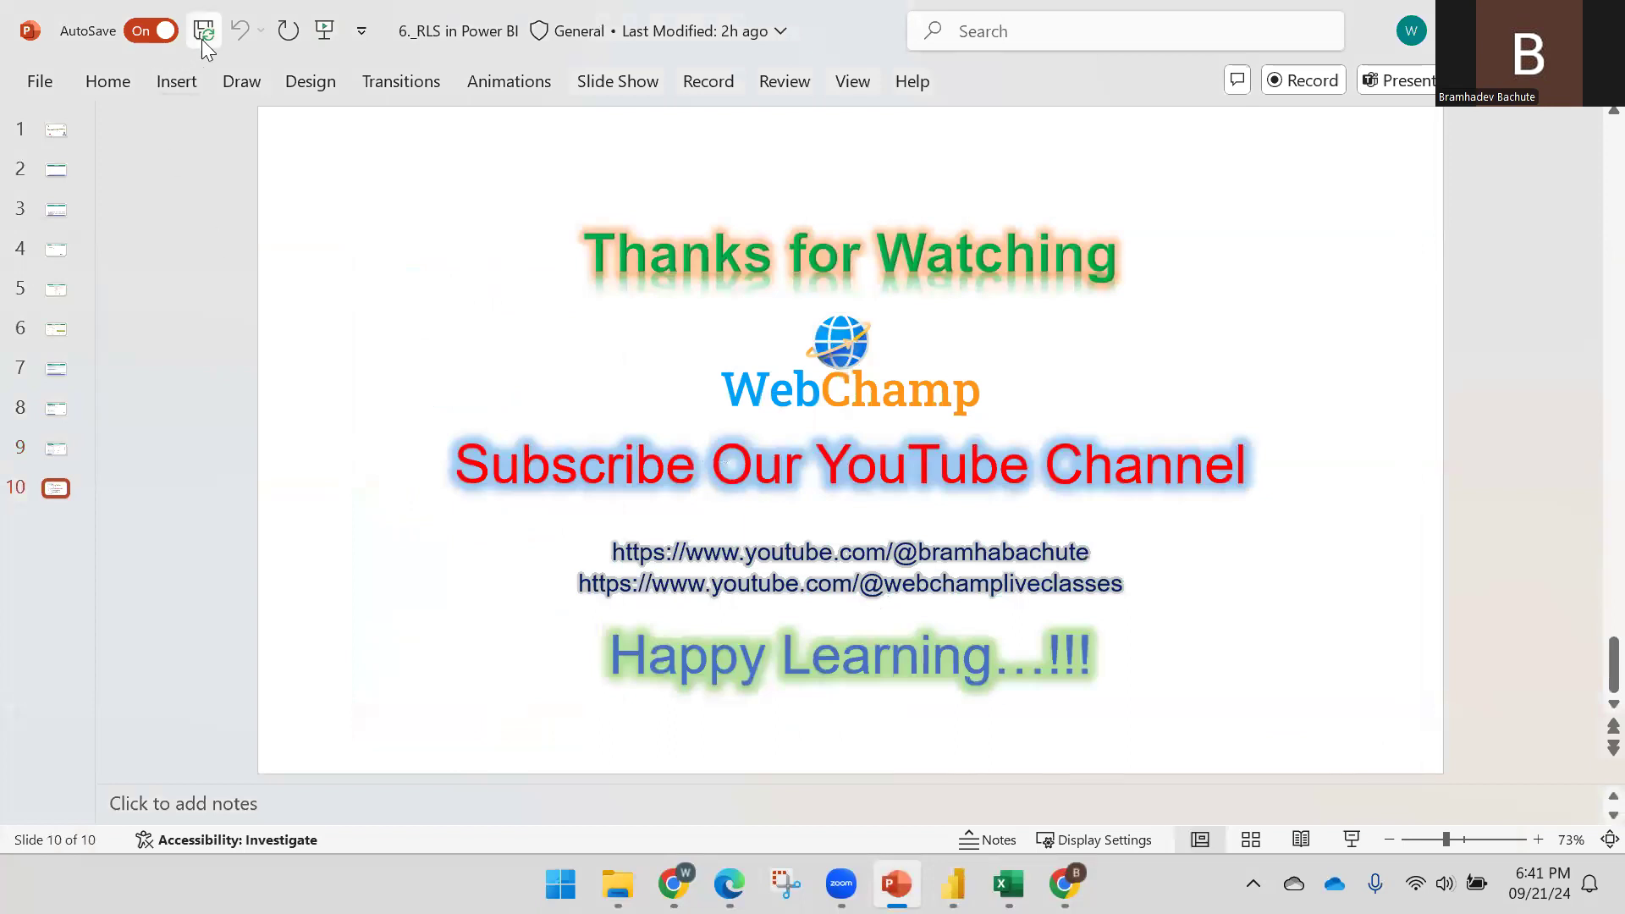